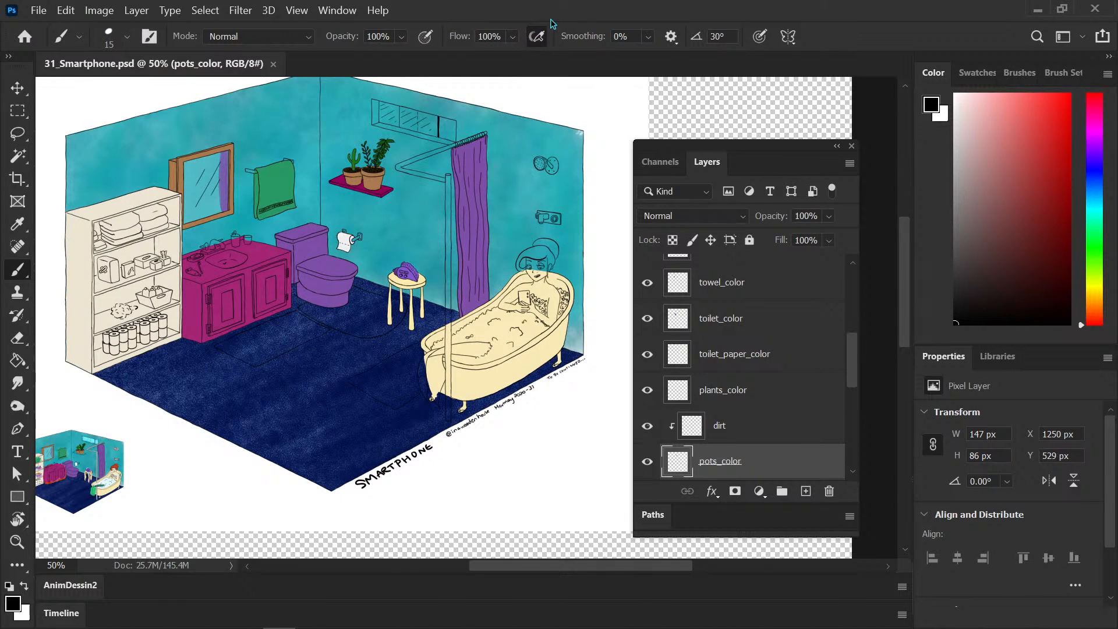
Step: Look over the bathroom drawing, its small colour reference and the layer stack down to the Background layer
mouse_move(357, 434)
left_mouse_down()
mouse_move(361, 470)
mouse_move(395, 455)
left_mouse_up()
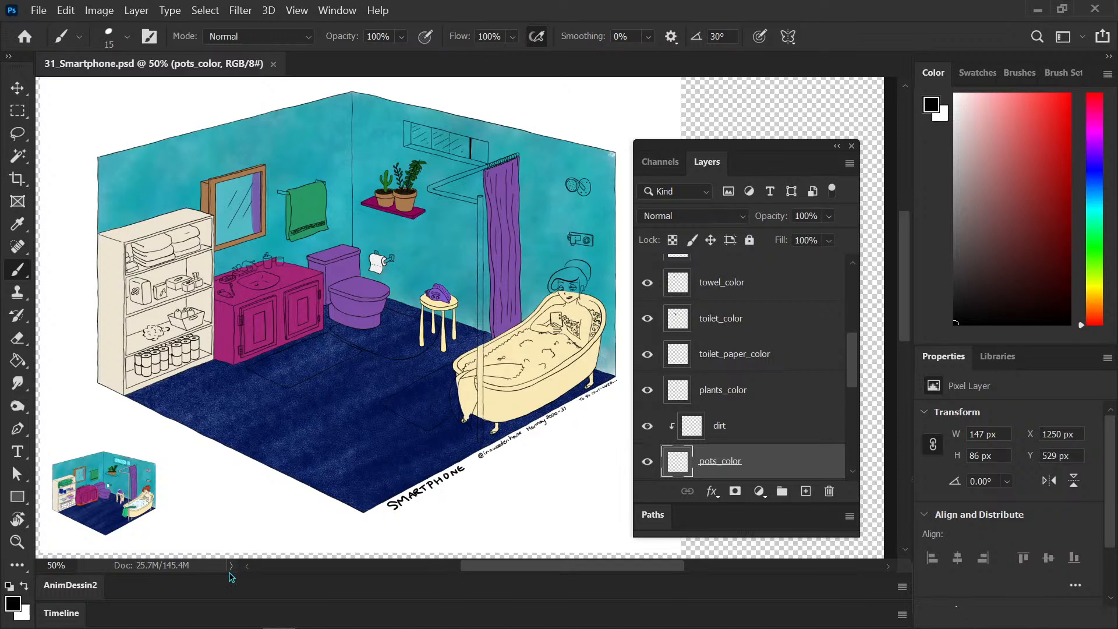
left_click_drag(852, 365, 850, 321)
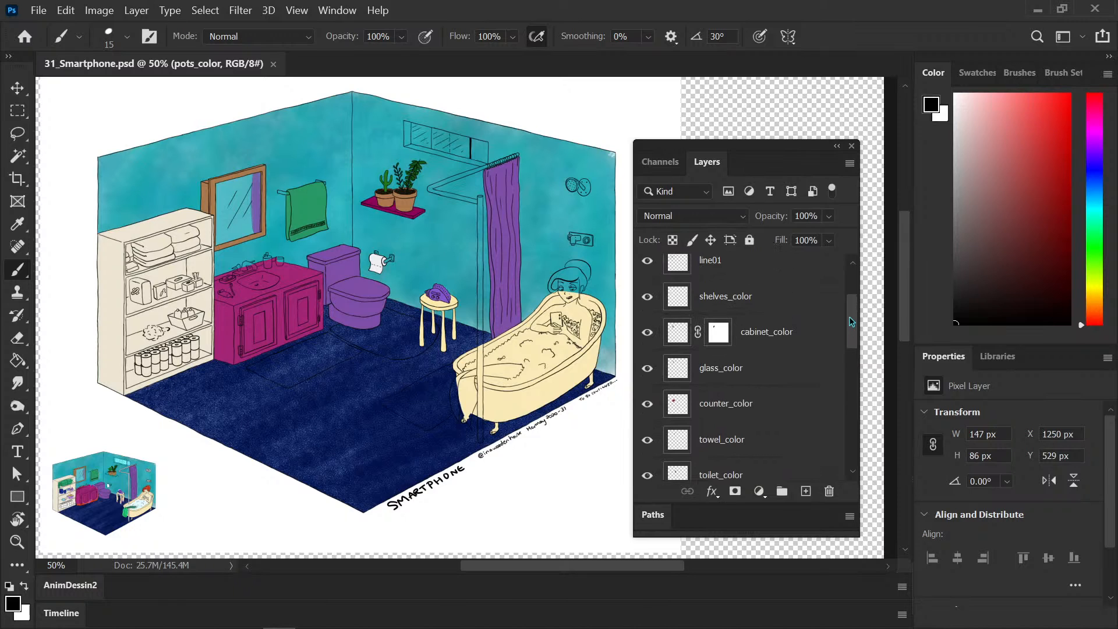
left_click_drag(851, 322, 831, 412)
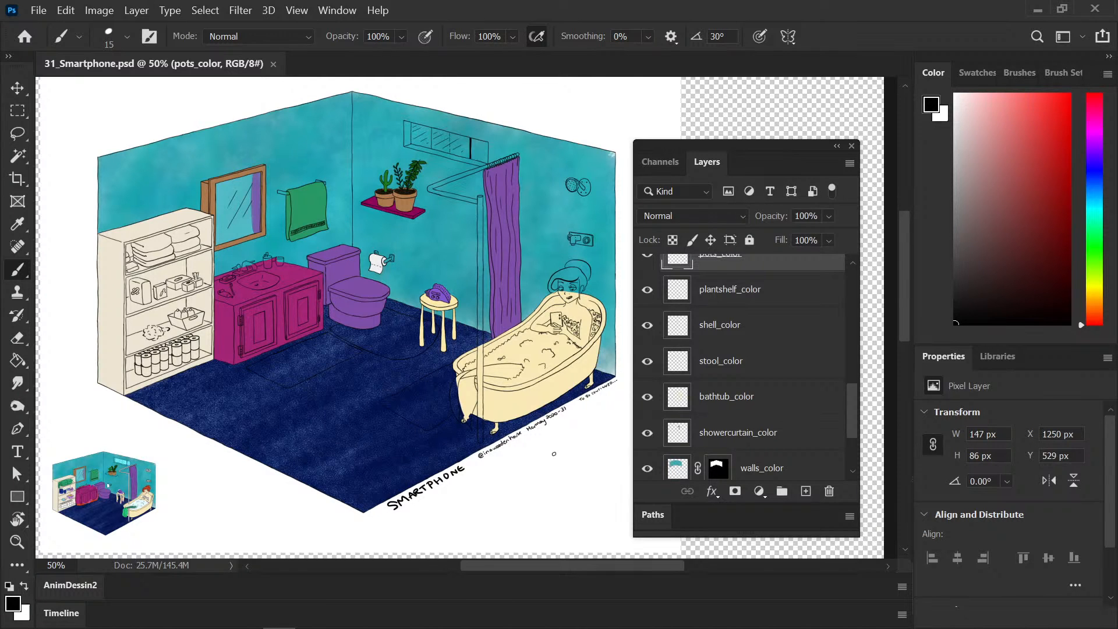
left_click_drag(852, 415, 849, 448)
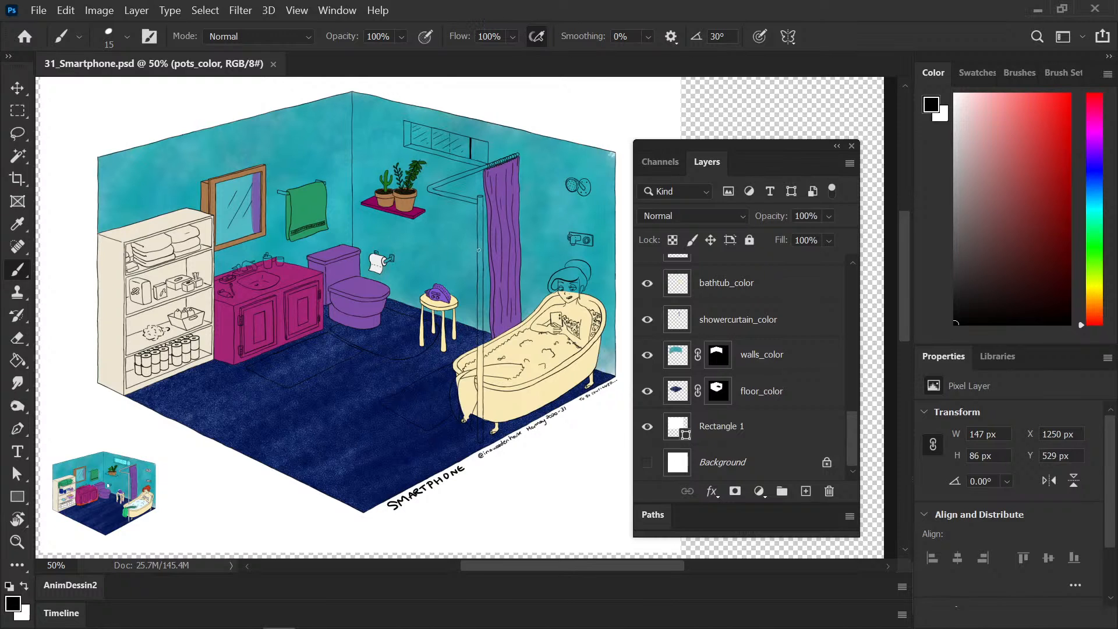
left_click_drag(478, 251, 474, 260)
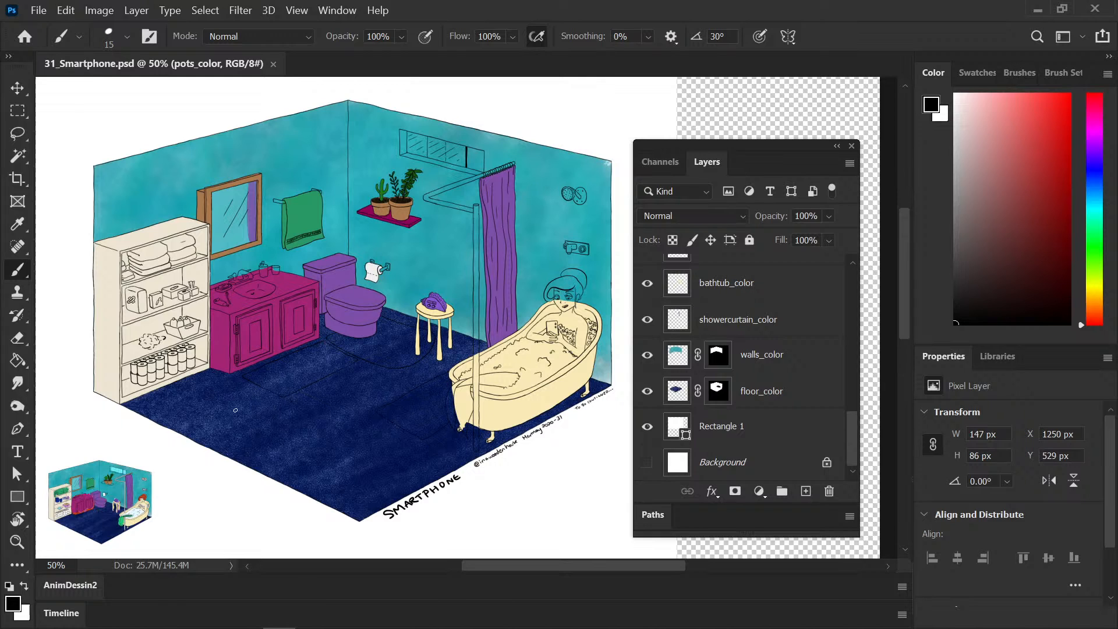
scroll(170, 500, "down", 1)
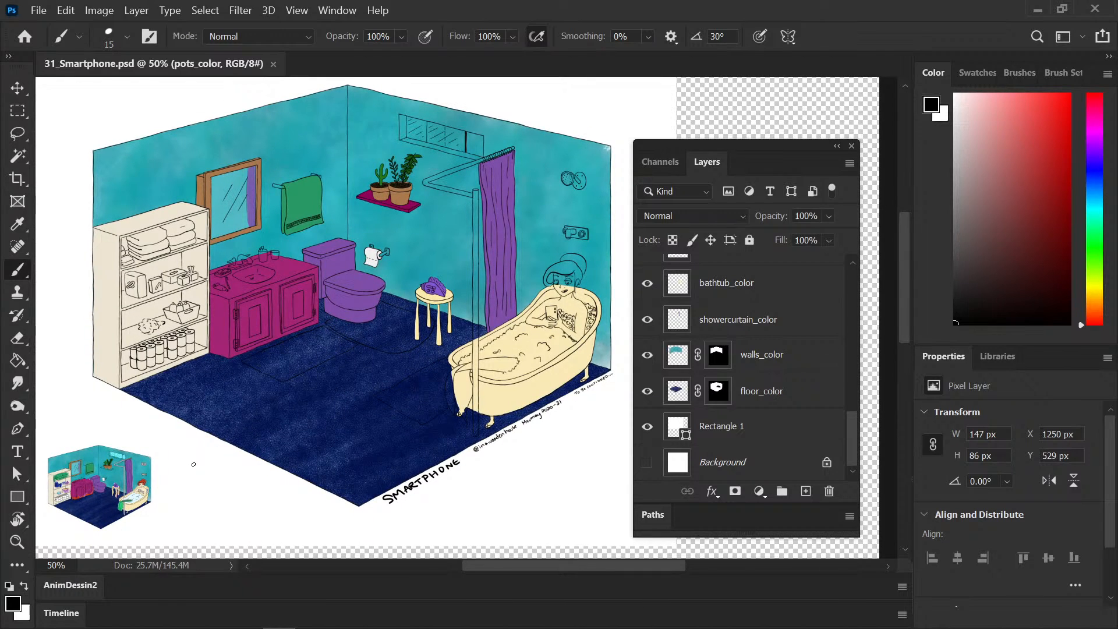
left_click_drag(208, 459, 244, 454)
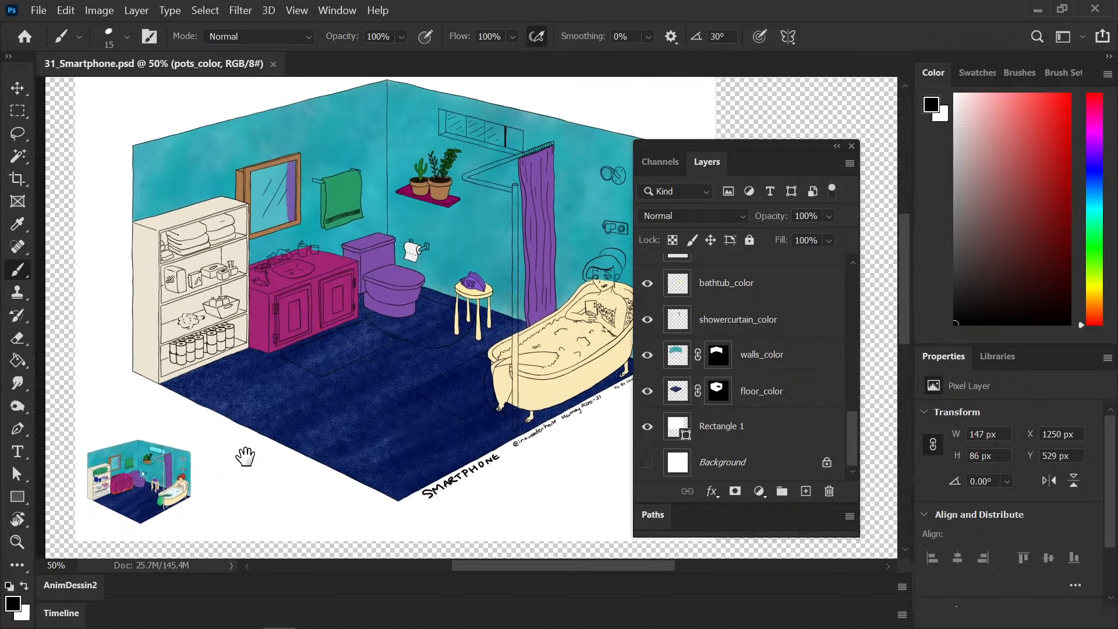
Step: Add a new layer directly above bathtub_color and name it bubbles_color
scroll(853, 432, "up", 2)
scroll(853, 432, "up", 2)
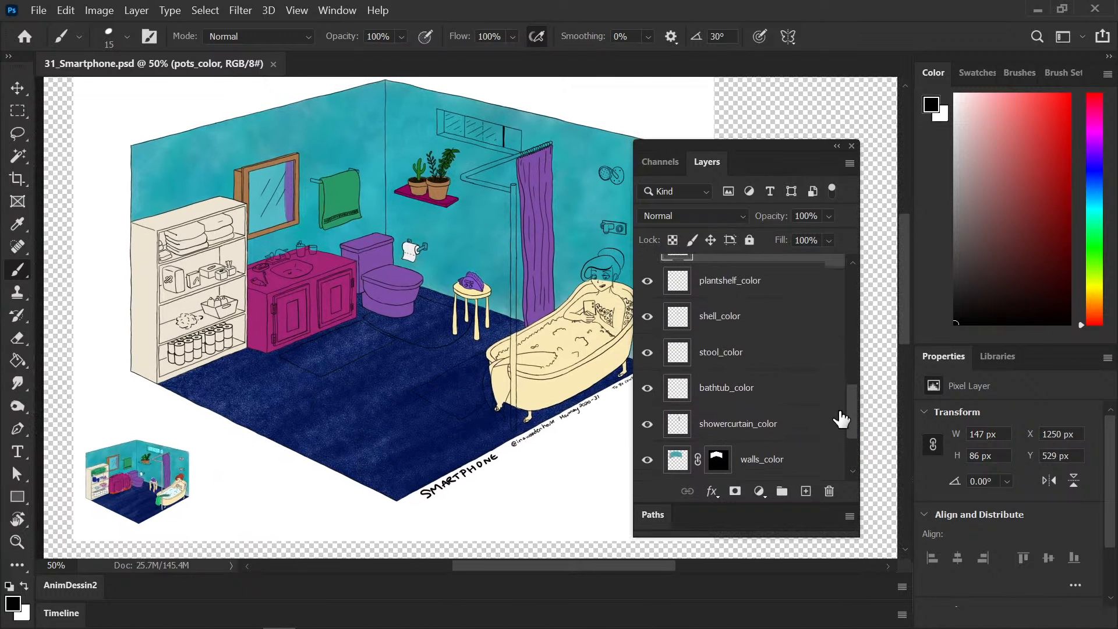
left_click(749, 393)
left_click(806, 492)
double_click(717, 394)
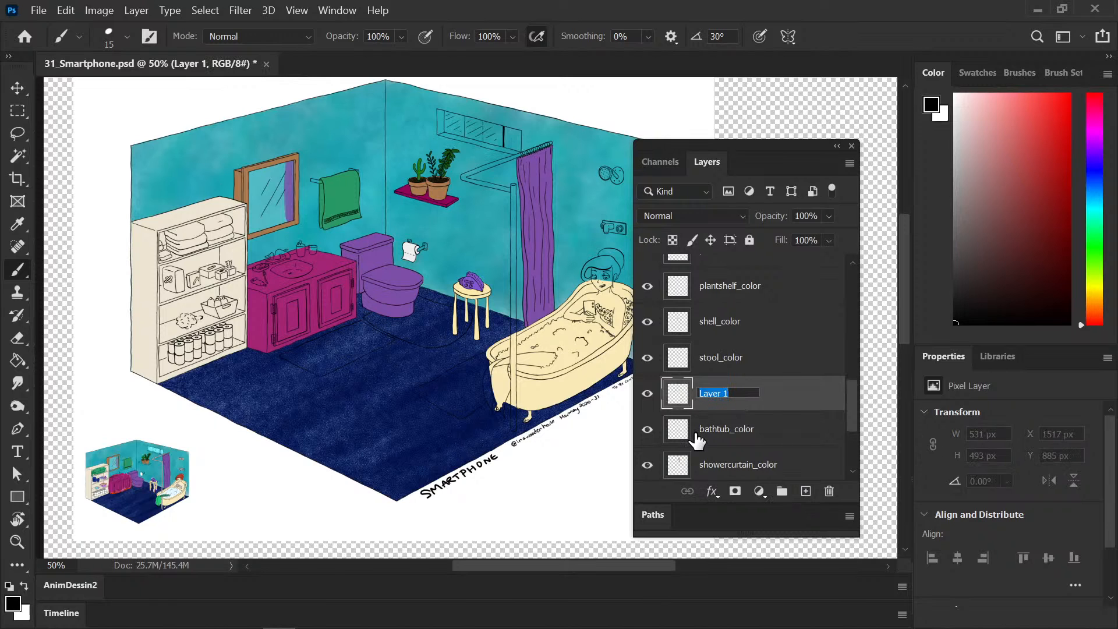
type("bubbles_color")
key("Return")
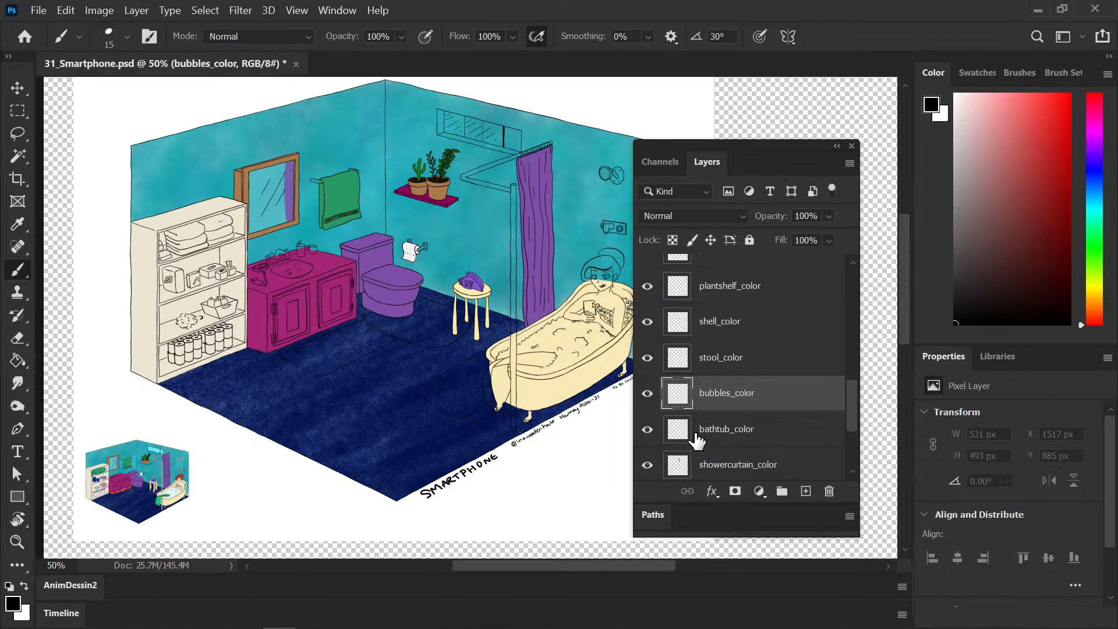
Step: Sample the pale blue of the bath bubbles from the small coloured reference picture as the foreground colour
key("ctrl+plus")
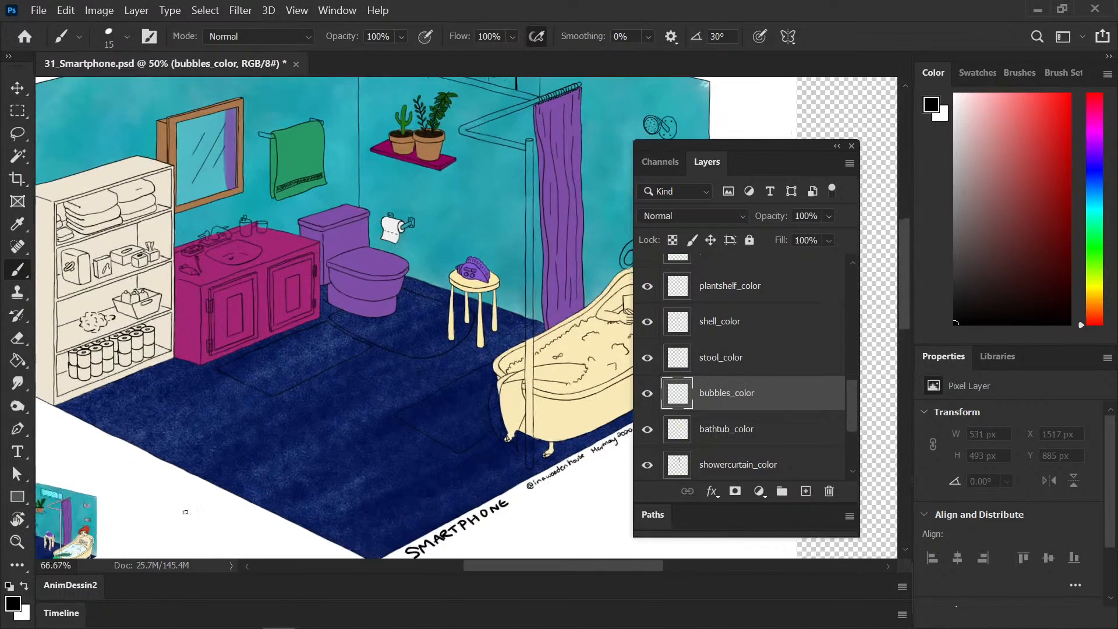
left_click_drag(150, 481, 339, 345)
key("ctrl+plus")
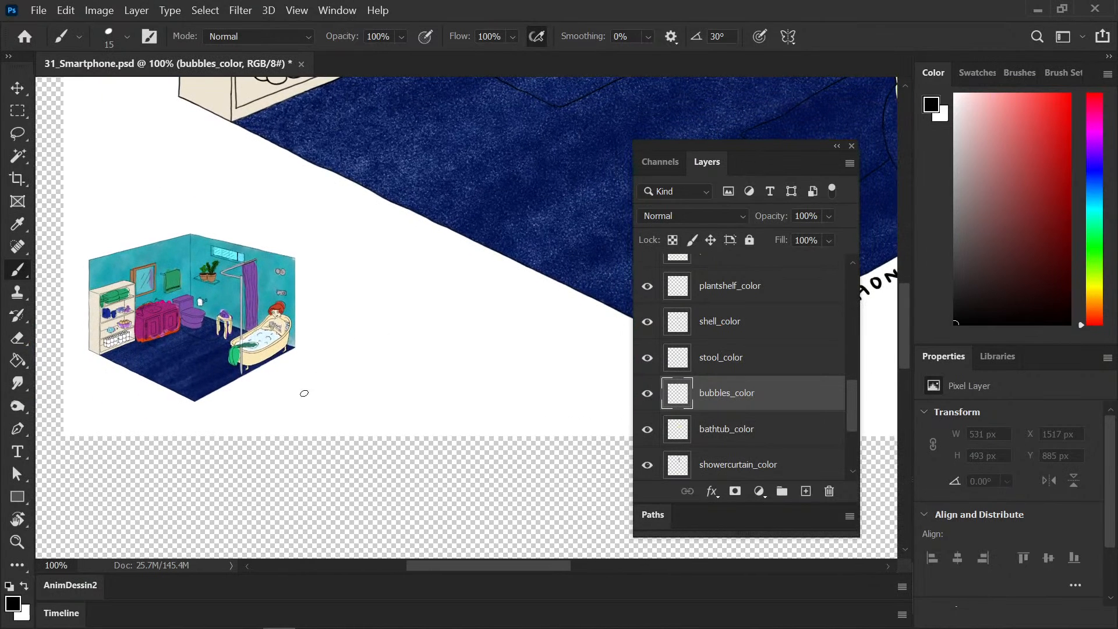
mouse_move(257, 369)
left_mouse_down()
mouse_move(295, 376)
mouse_move(301, 405)
mouse_move(466, 381)
left_mouse_up()
key("ctrl+plus")
key("ctrl+plus")
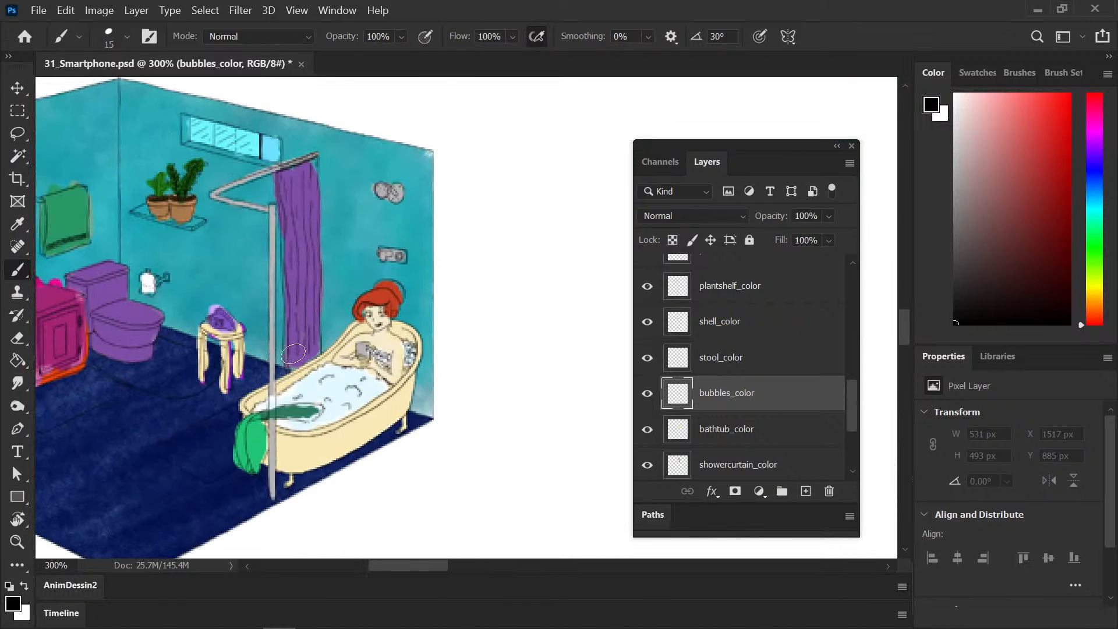
key("i")
left_click(340, 399)
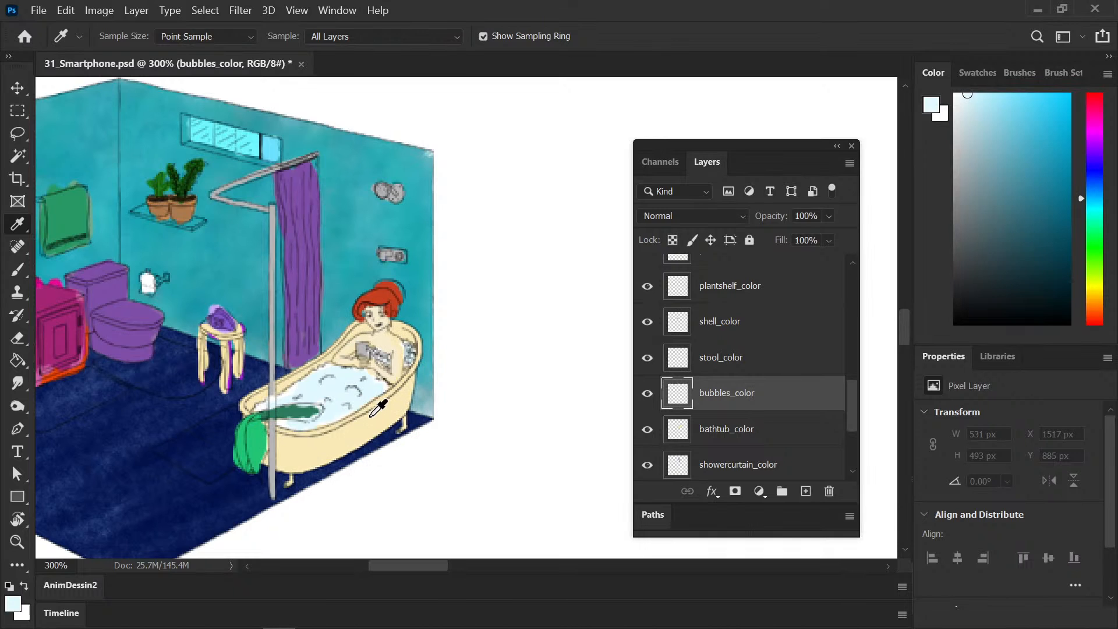
Step: With a size 10 brush, paint a pale blue outline under the wavy bubble line along the tub's far side, from the foot end to the elbow
key("b")
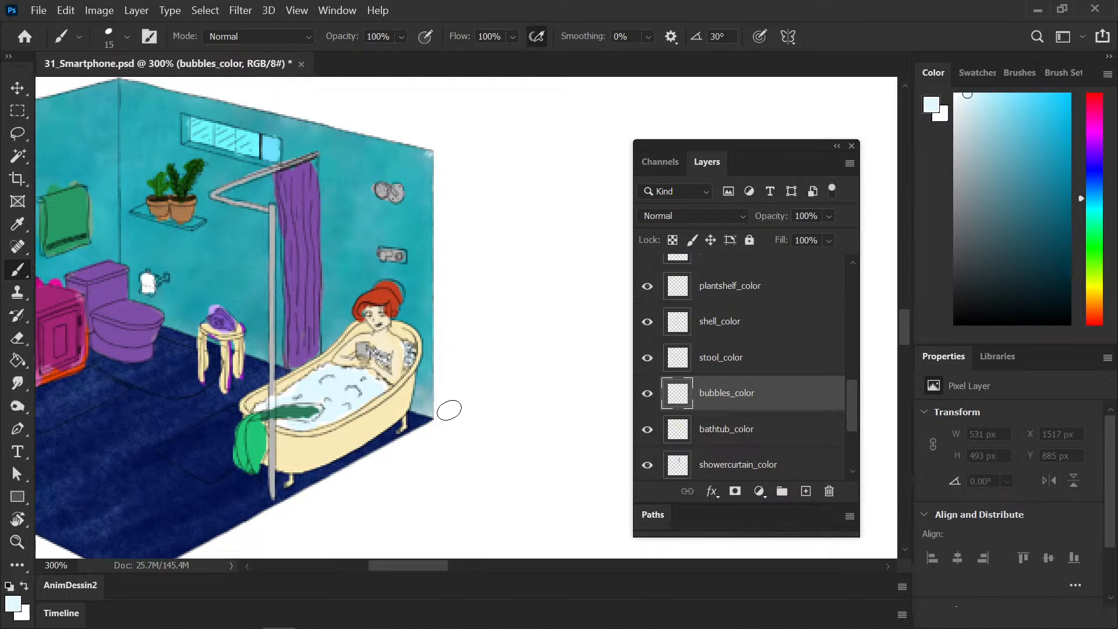
key("bracketleft")
mouse_move(572, 233)
left_mouse_down()
mouse_move(320, 441)
mouse_move(197, 491)
mouse_move(247, 312)
mouse_move(250, 408)
mouse_move(439, 444)
mouse_move(542, 442)
left_mouse_up()
scroll(145, 383, "up", 1)
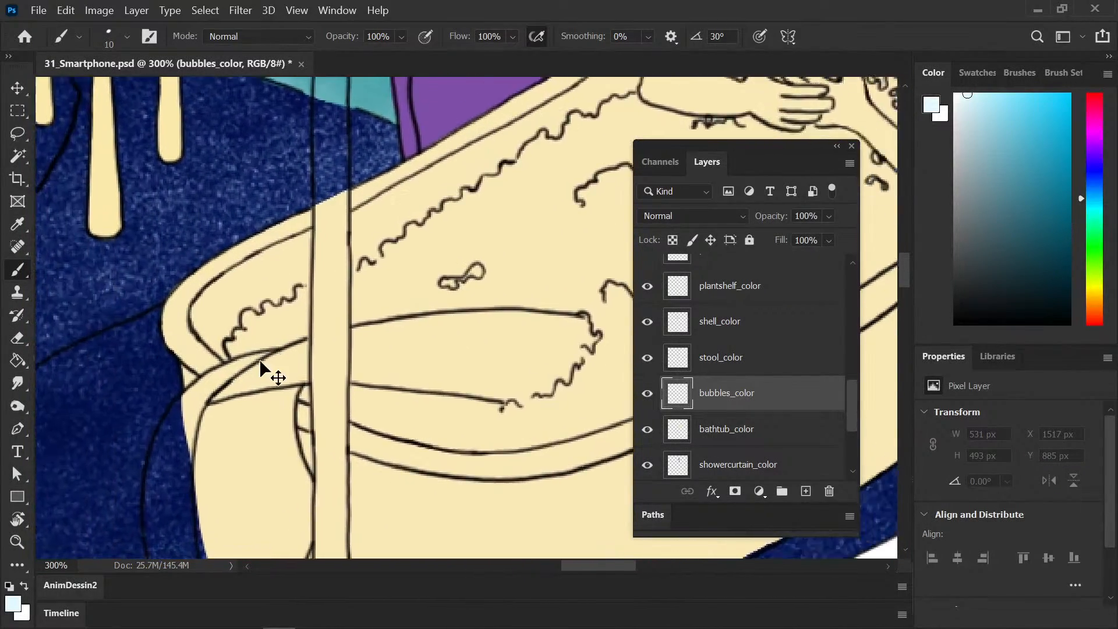
left_click_drag(206, 350, 215, 374)
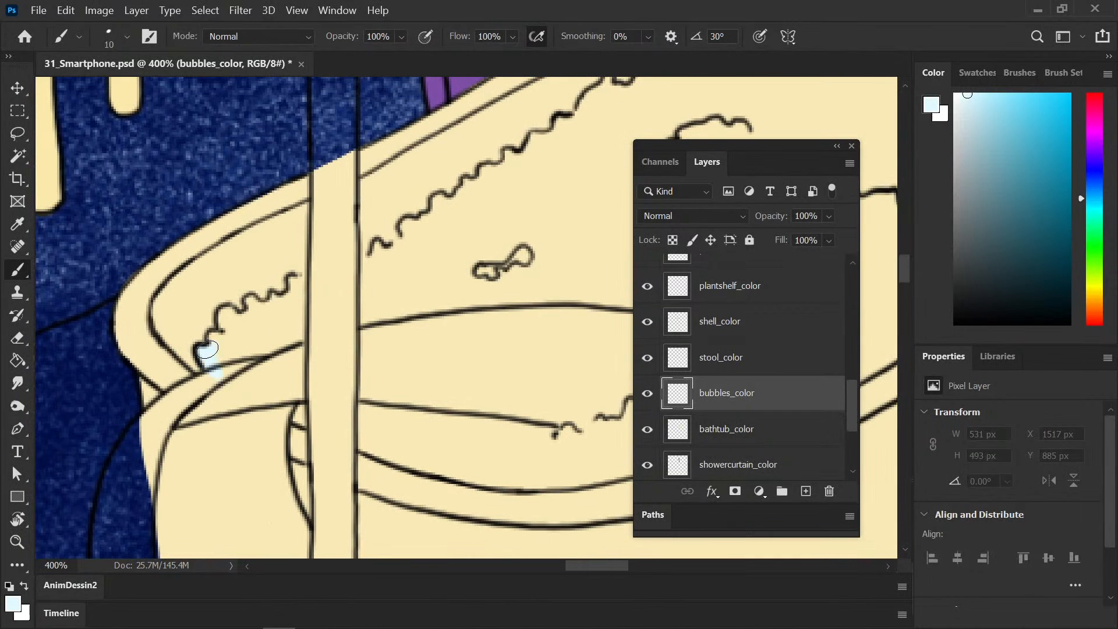
left_click(251, 320)
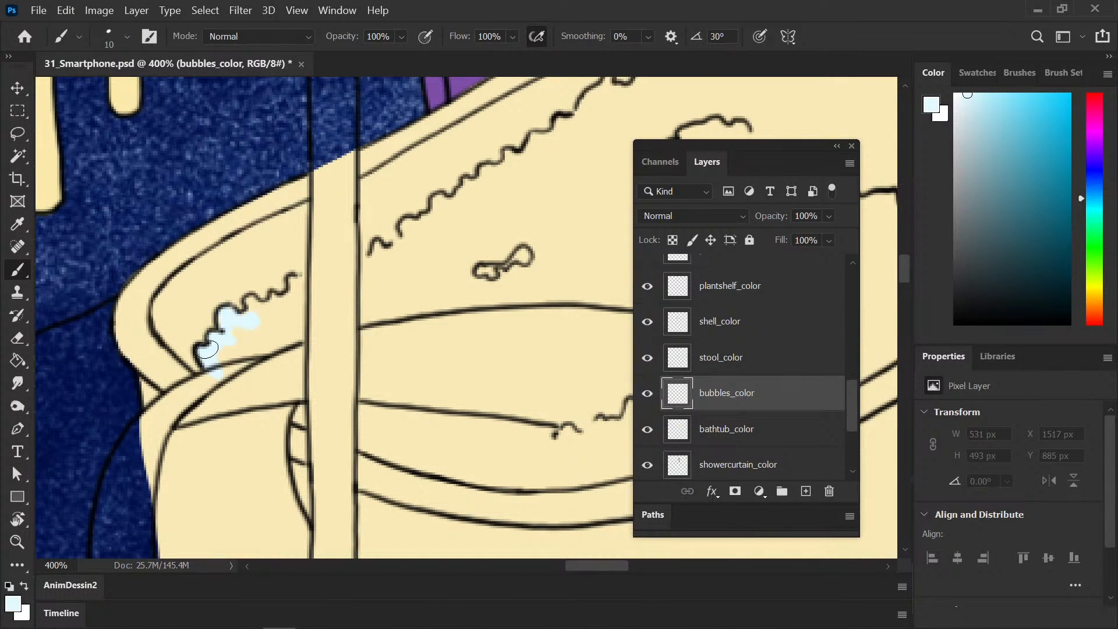
left_click_drag(258, 319, 294, 298)
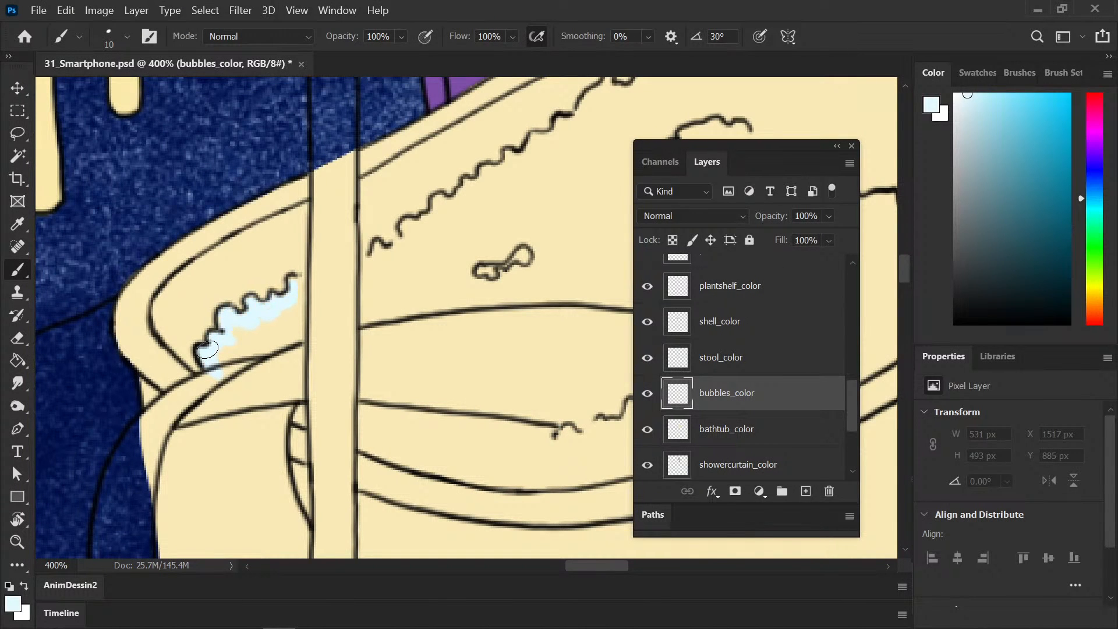
mouse_move(208, 349)
left_mouse_down()
mouse_move(329, 276)
mouse_move(399, 254)
mouse_move(411, 228)
mouse_move(390, 249)
left_mouse_up()
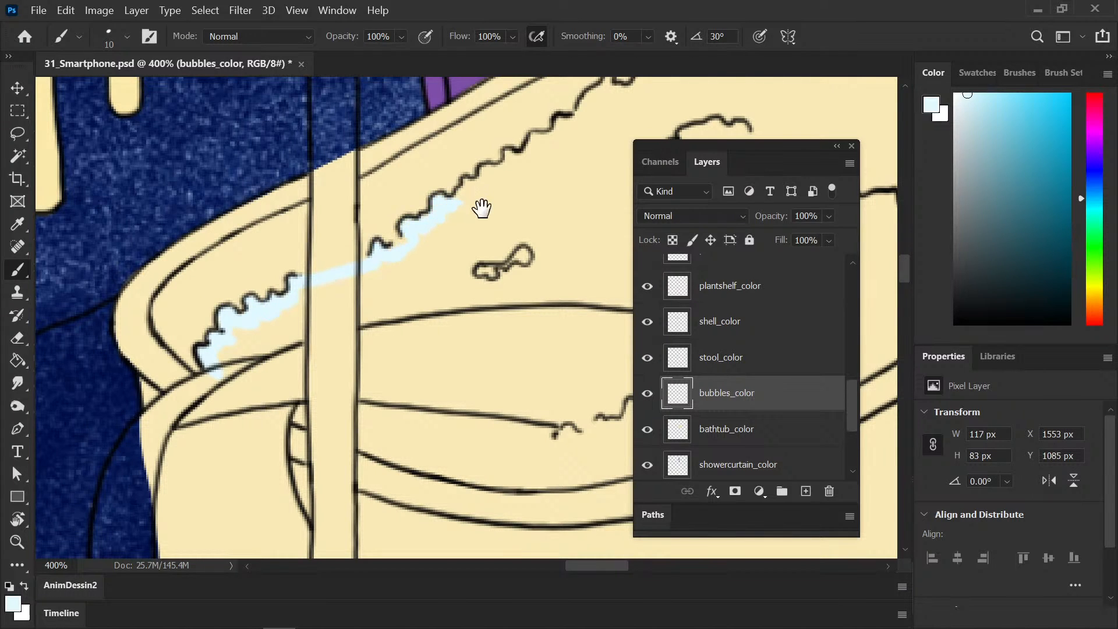
mouse_move(482, 207)
left_mouse_down()
mouse_move(355, 263)
mouse_move(328, 251)
mouse_move(317, 221)
mouse_move(267, 258)
mouse_move(327, 224)
mouse_move(357, 184)
mouse_move(267, 258)
mouse_move(459, 138)
left_mouse_up()
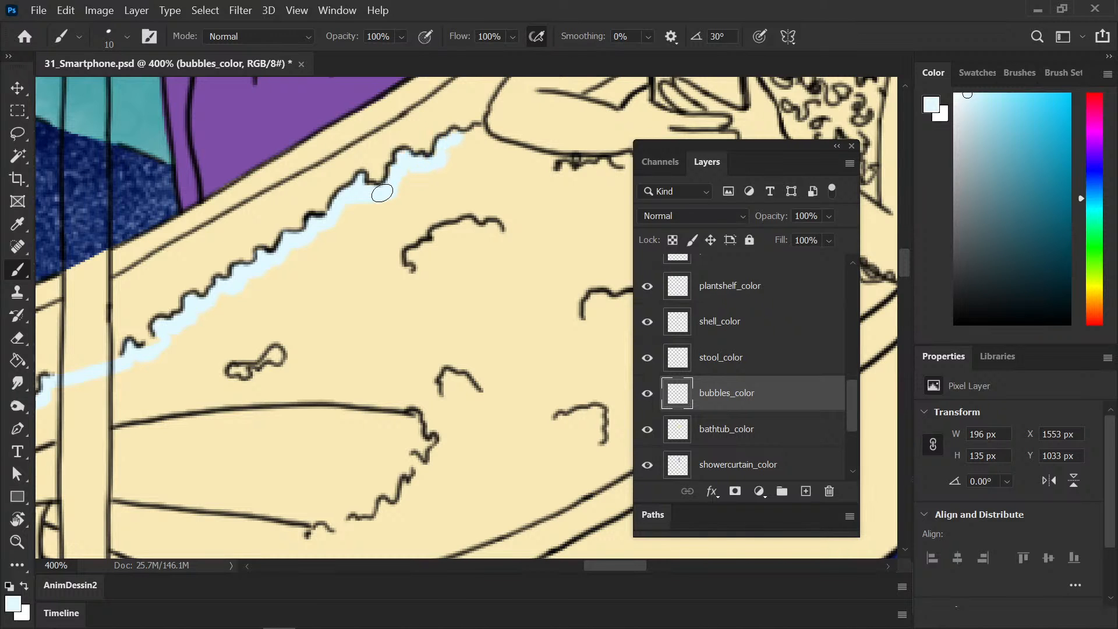
Step: Continue the pale blue outline across the arm and phone, along the chest bubbles, and around the bubbles beside the far shoulder
left_click_drag(516, 205, 201, 387)
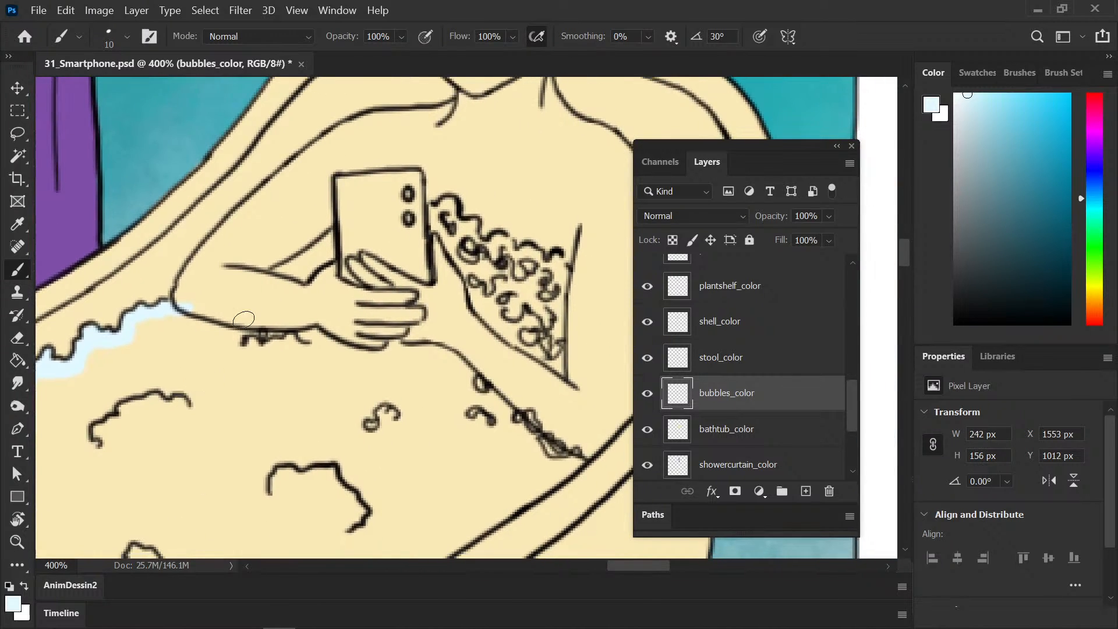
left_click_drag(182, 308, 262, 270)
left_click_drag(182, 308, 330, 236)
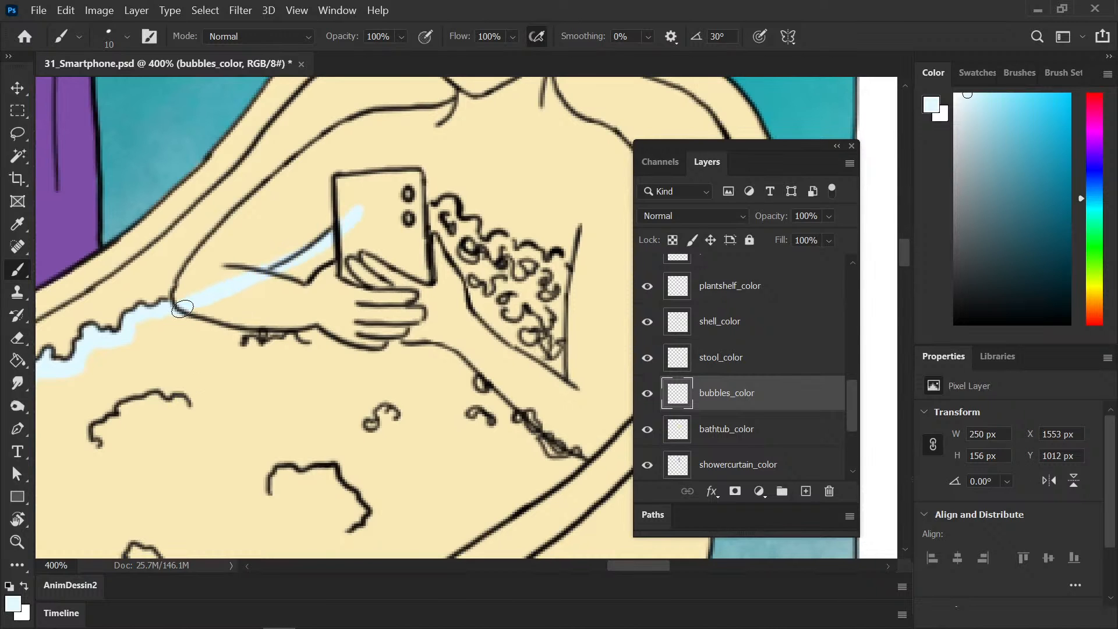
left_click_drag(451, 251, 307, 297)
left_click_drag(209, 260, 307, 244)
mouse_move(209, 259)
left_mouse_down()
mouse_move(330, 276)
mouse_move(587, 278)
left_mouse_up()
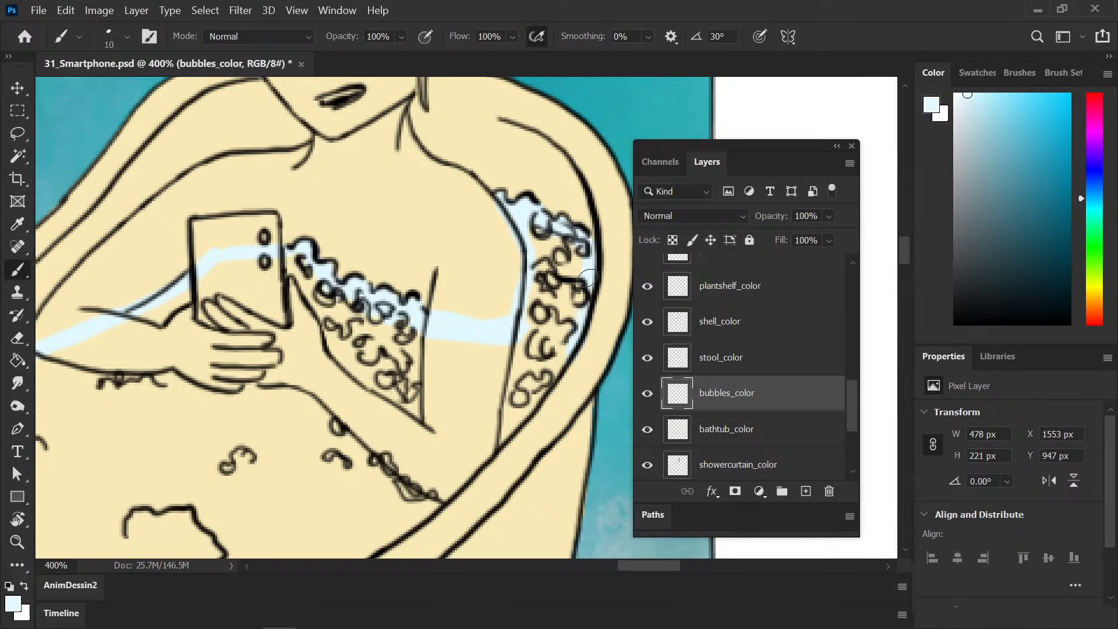
key("e")
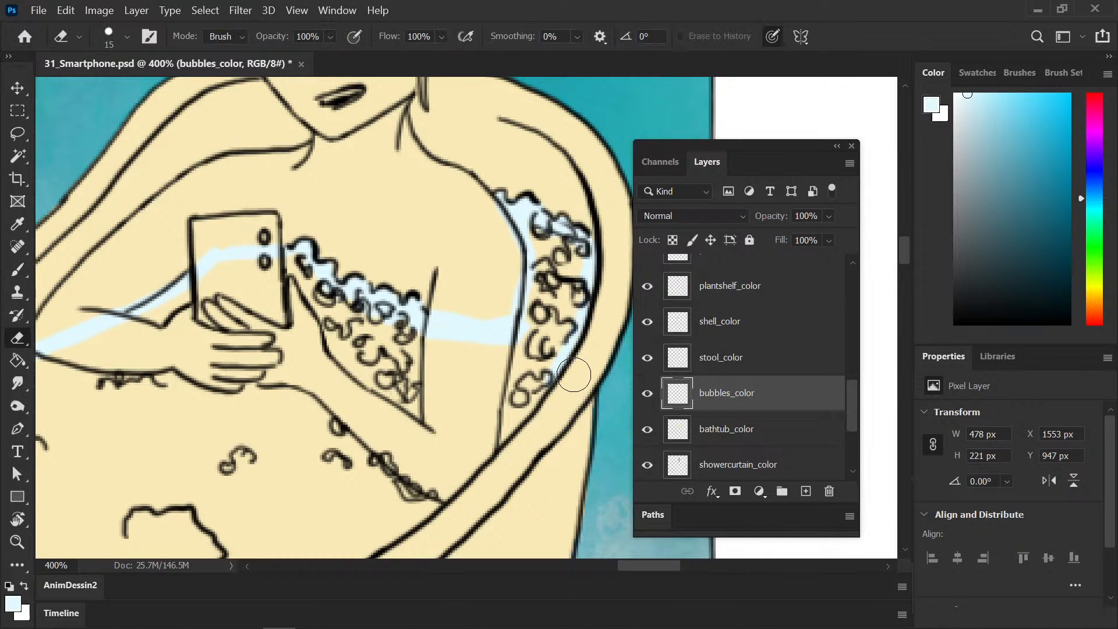
key("b")
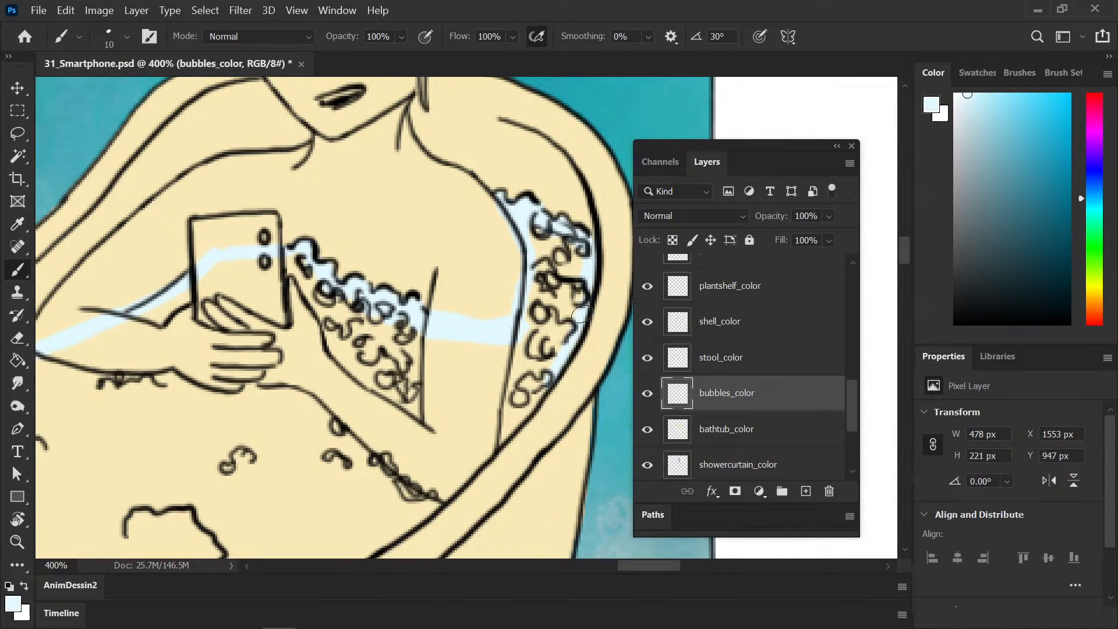
Step: Paint the pale blue outline along the tub's inner rim from the shoulder bubbles past the elbow to the near side
left_click_drag(487, 401, 433, 336)
left_click_drag(496, 302, 472, 350)
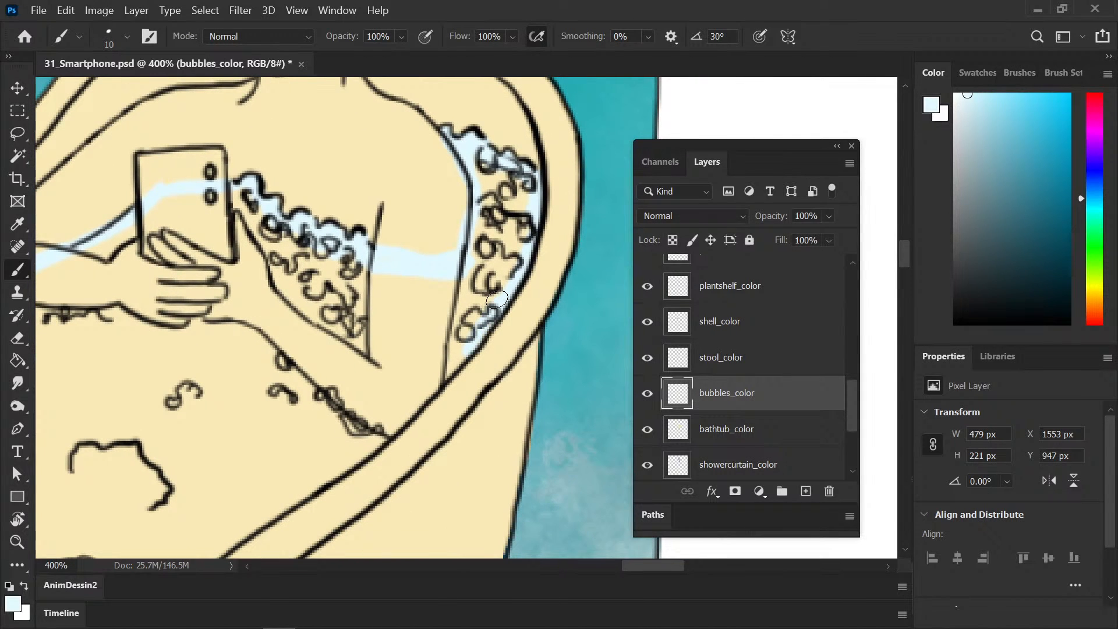
mouse_move(497, 299)
left_mouse_down()
mouse_move(421, 401)
mouse_move(466, 297)
mouse_move(414, 346)
left_mouse_up()
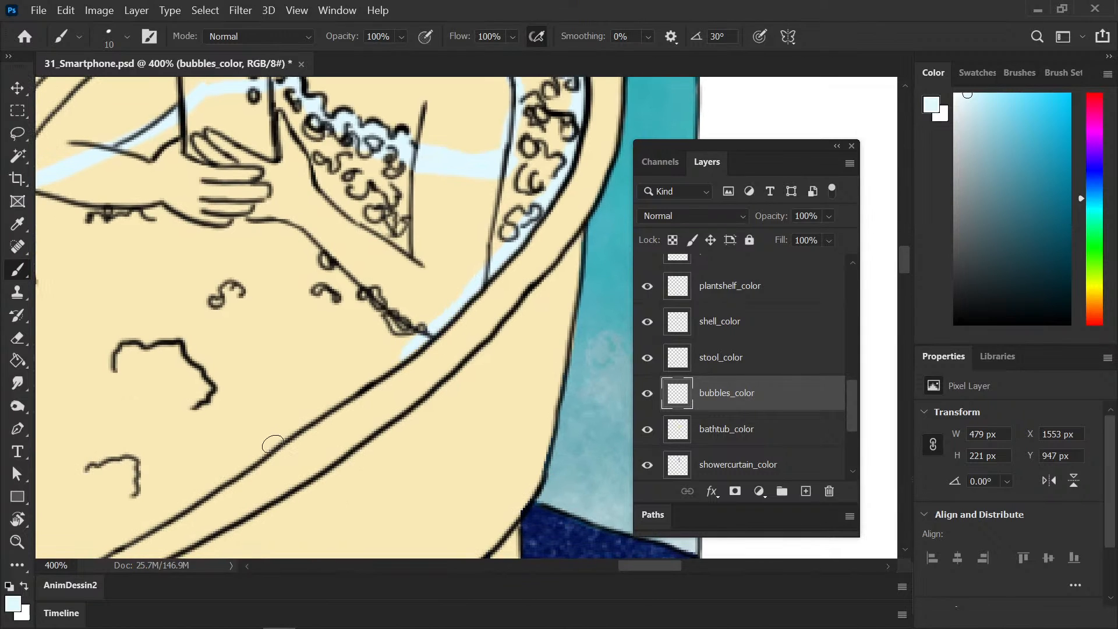
left_click_drag(245, 465, 367, 379)
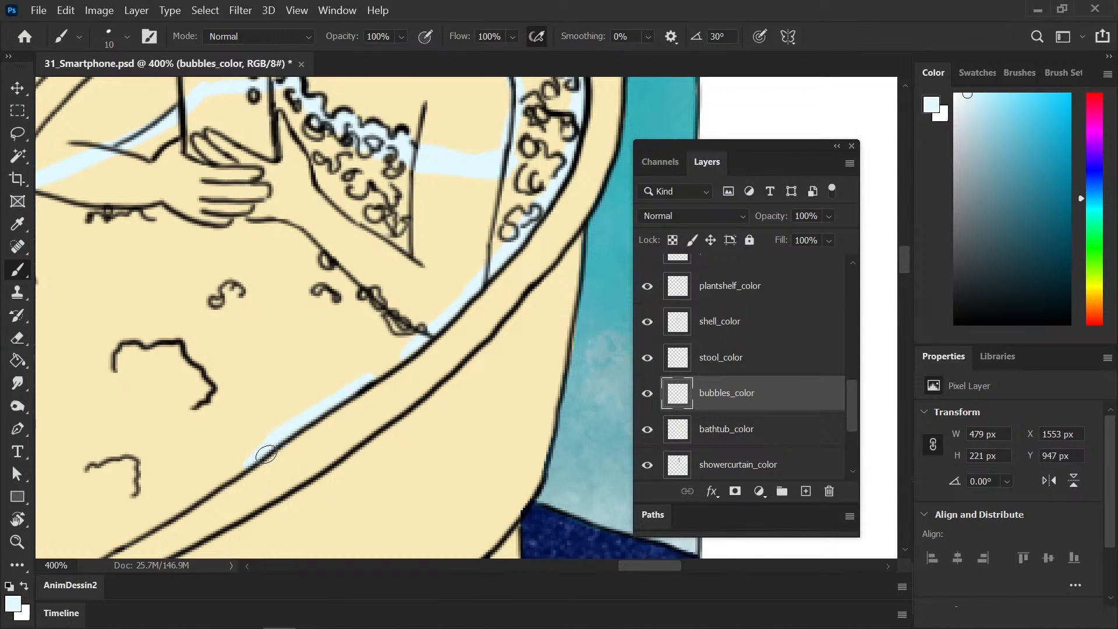
left_click_drag(327, 430, 379, 349)
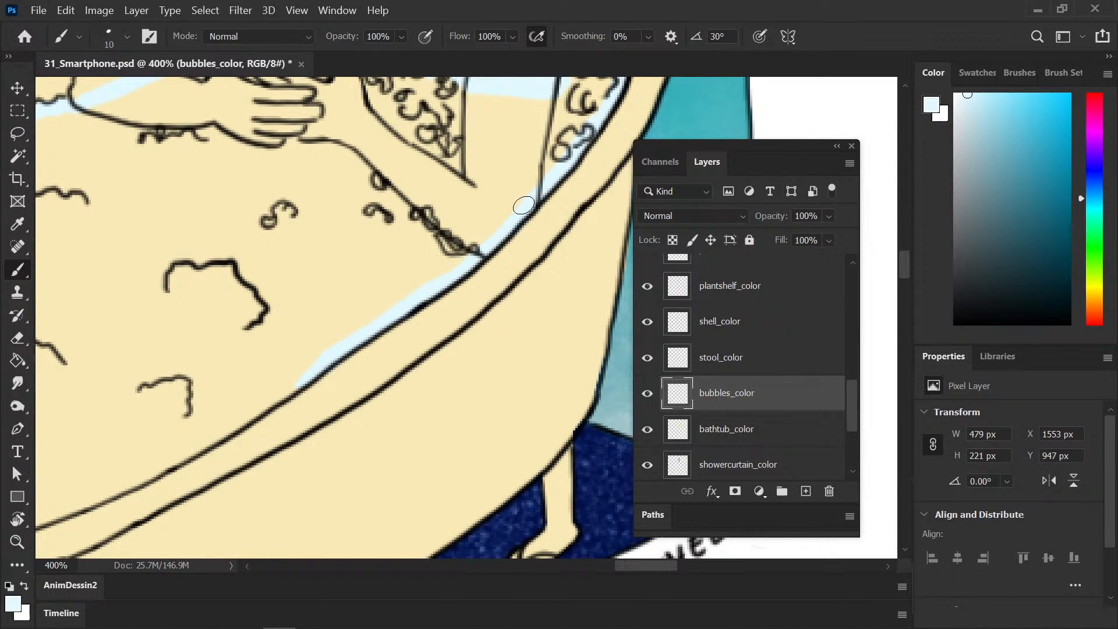
Step: Paint the pale blue outline along the tub's near inner rim towards the foot end, down to the curve's lowest point
left_click_drag(280, 396, 173, 464)
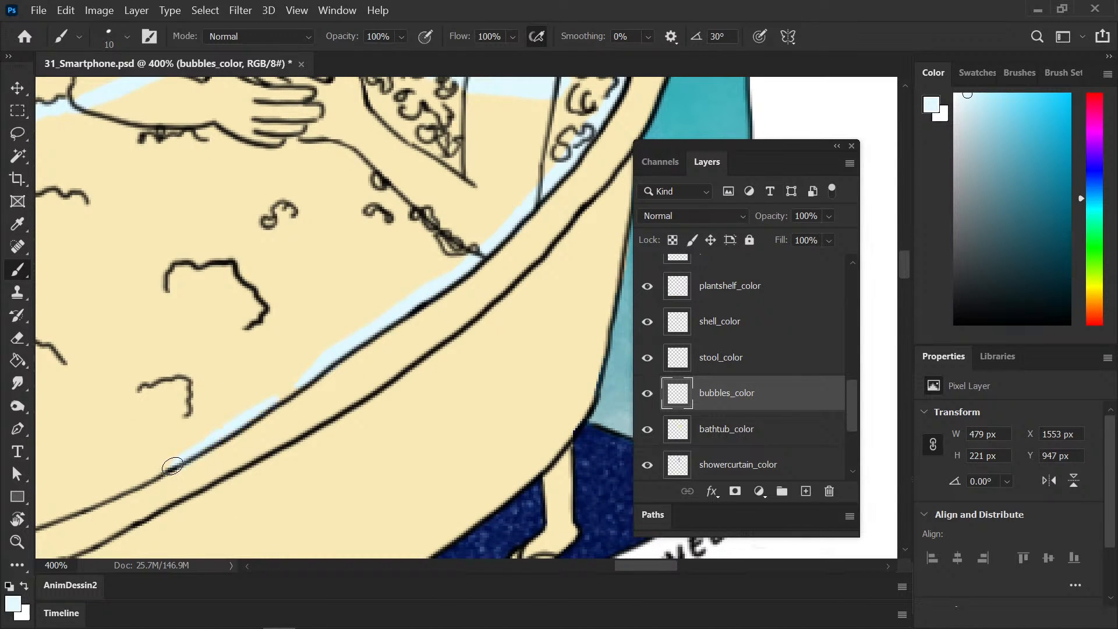
left_click_drag(225, 437, 446, 297)
left_click_drag(325, 367, 283, 383)
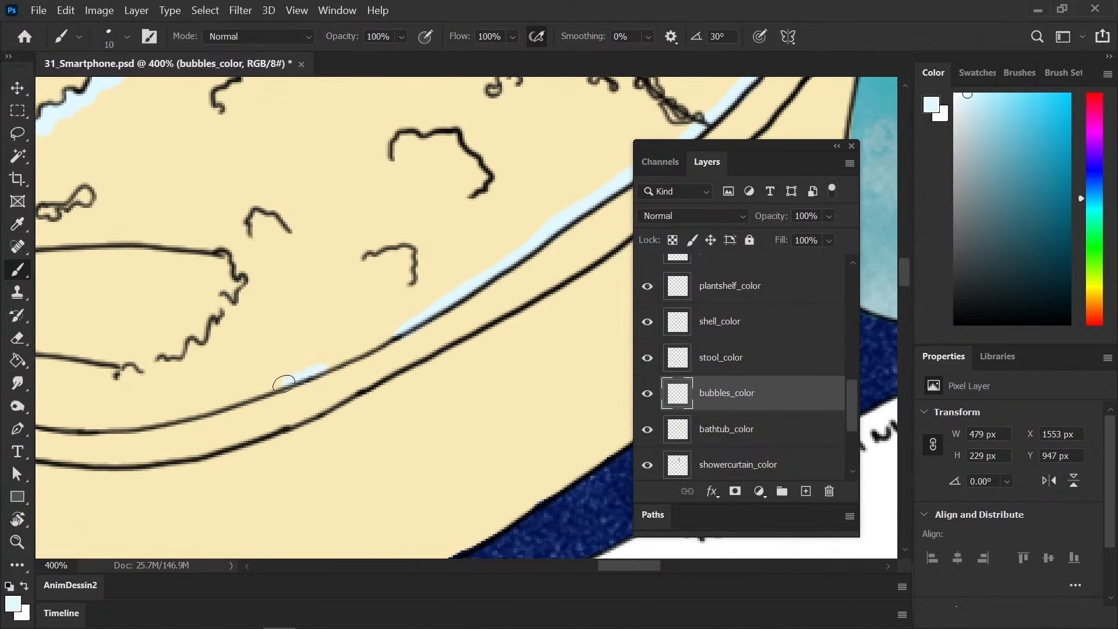
left_click_drag(254, 417, 394, 385)
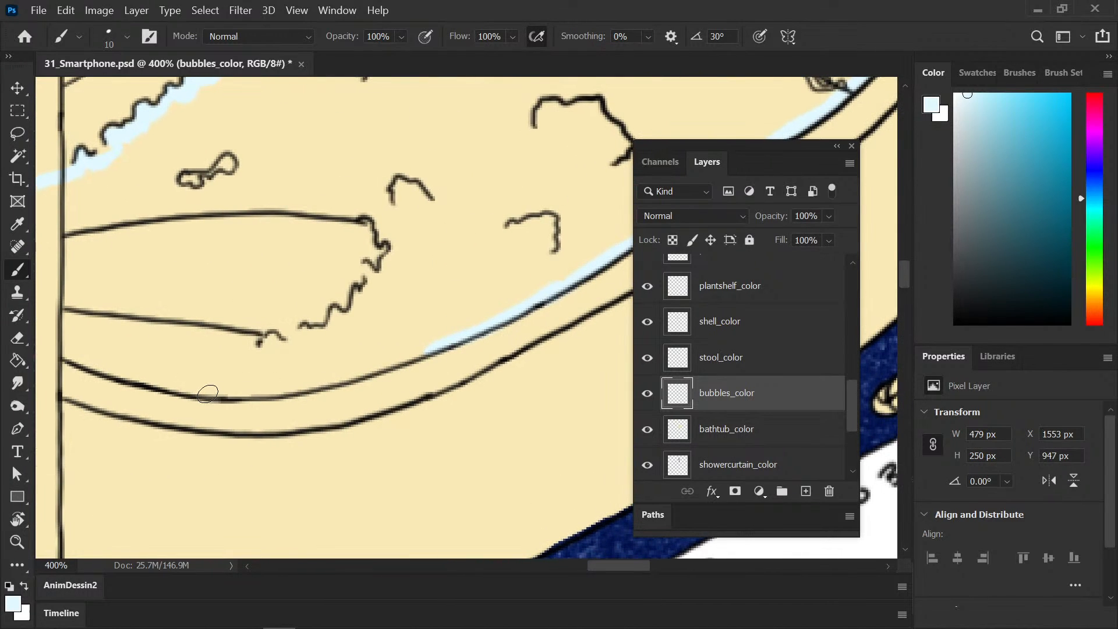
mouse_move(208, 394)
left_mouse_down()
mouse_move(297, 387)
mouse_move(425, 348)
left_mouse_up()
key("e")
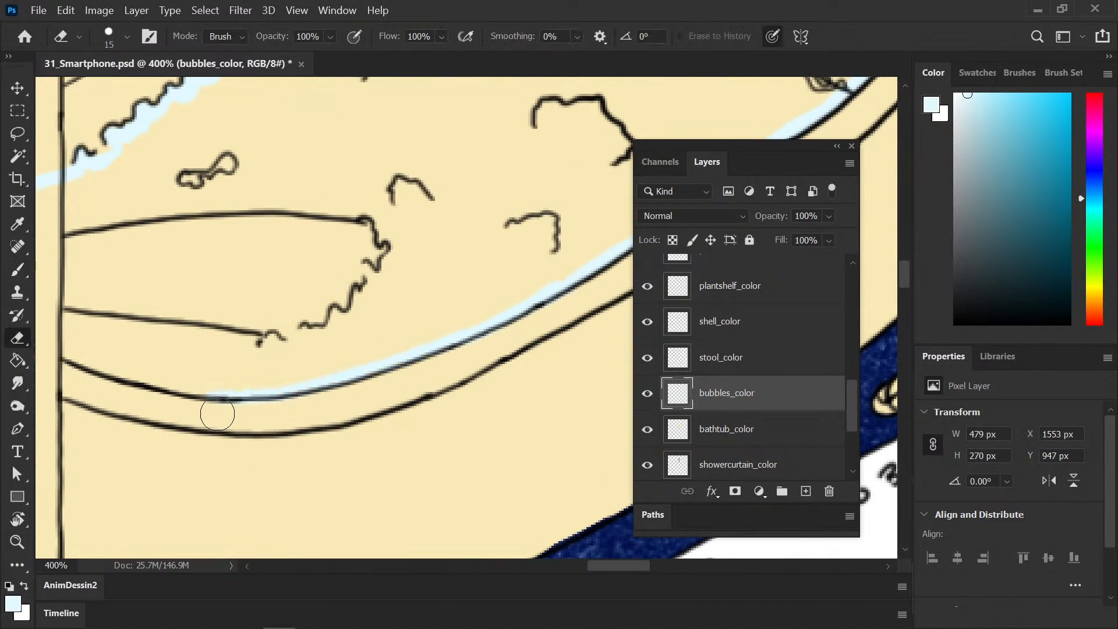
key("b")
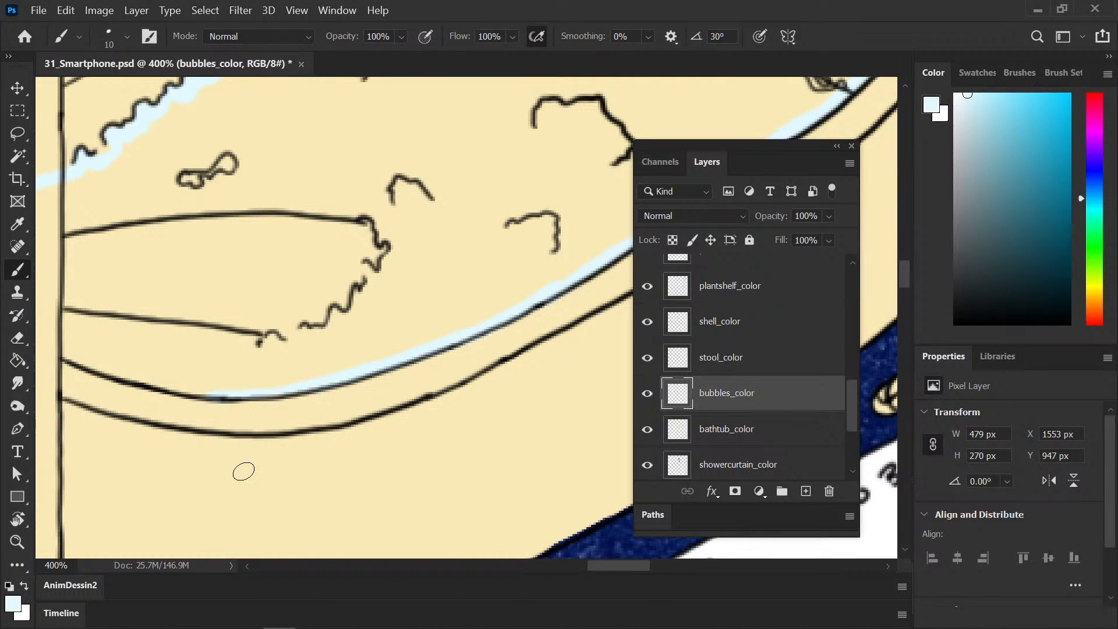
Step: Close the pale blue outline at the foot end, along the rim behind the curtain pole and across the legs to the far-side bubbles
left_click_drag(221, 394, 59, 350)
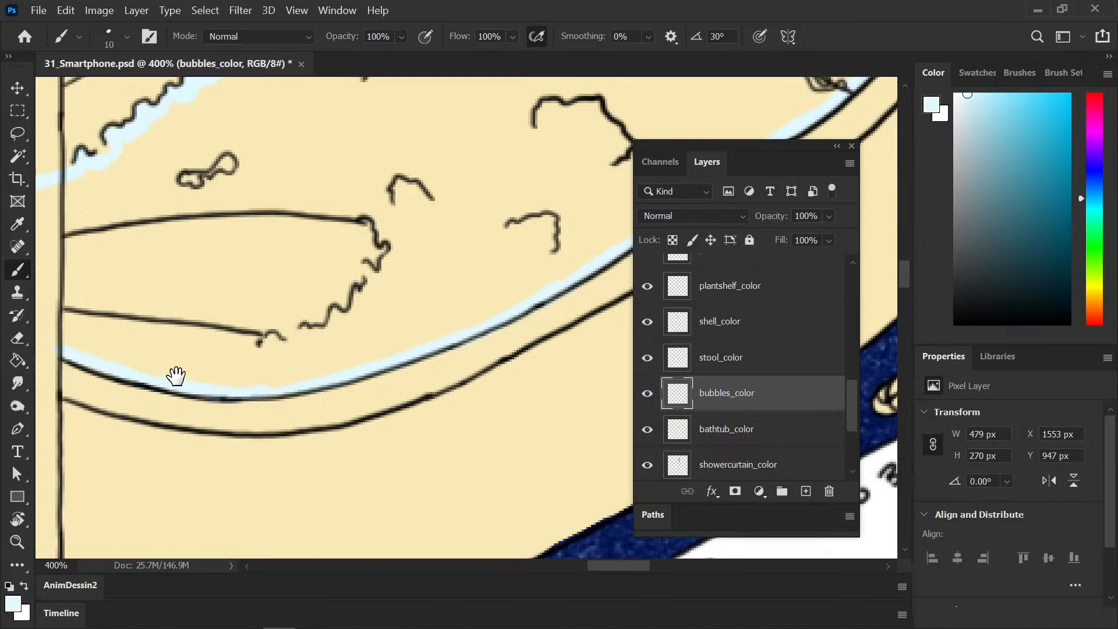
left_click_drag(176, 376, 364, 398)
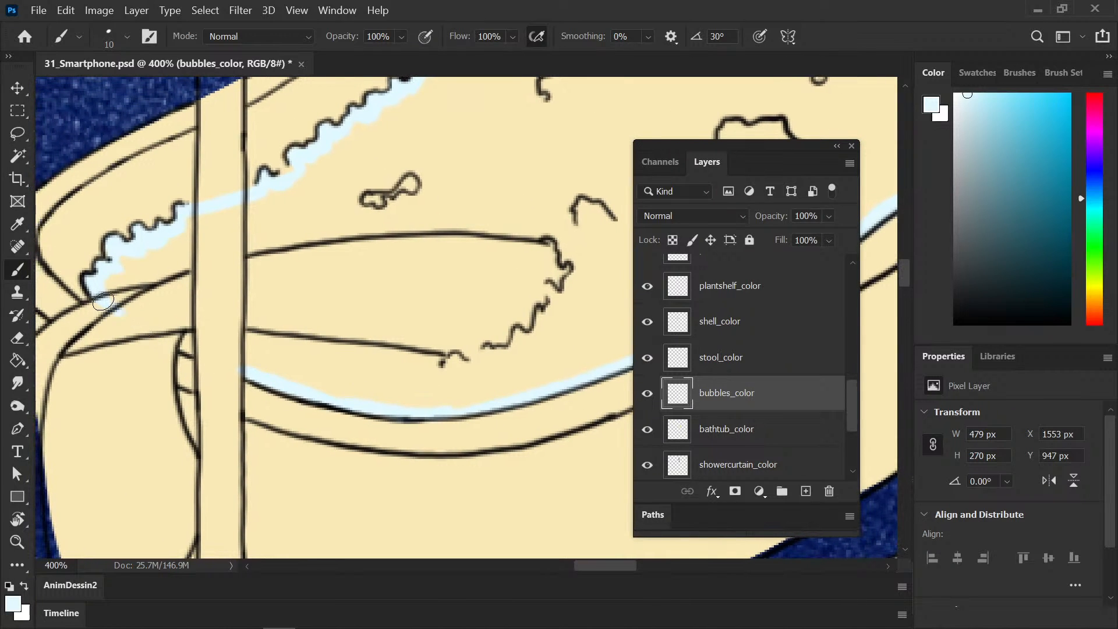
left_click_drag(103, 301, 272, 369)
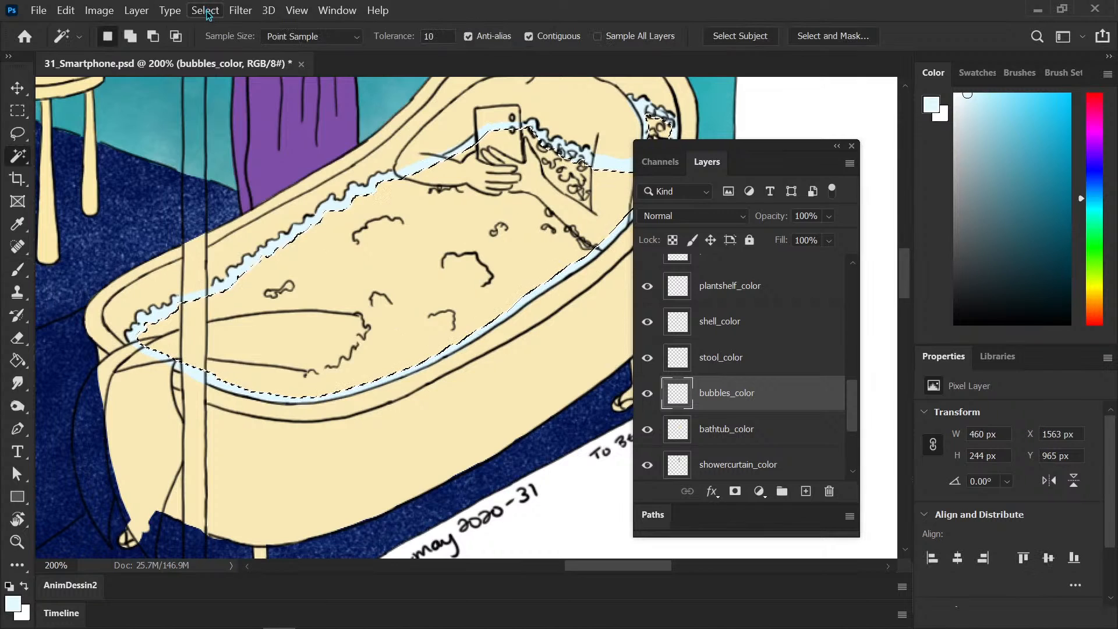
Step: Expand the selection inside the bubble outline by 2 pixels, fill it with the pale blue, and save the document
left_click(205, 10)
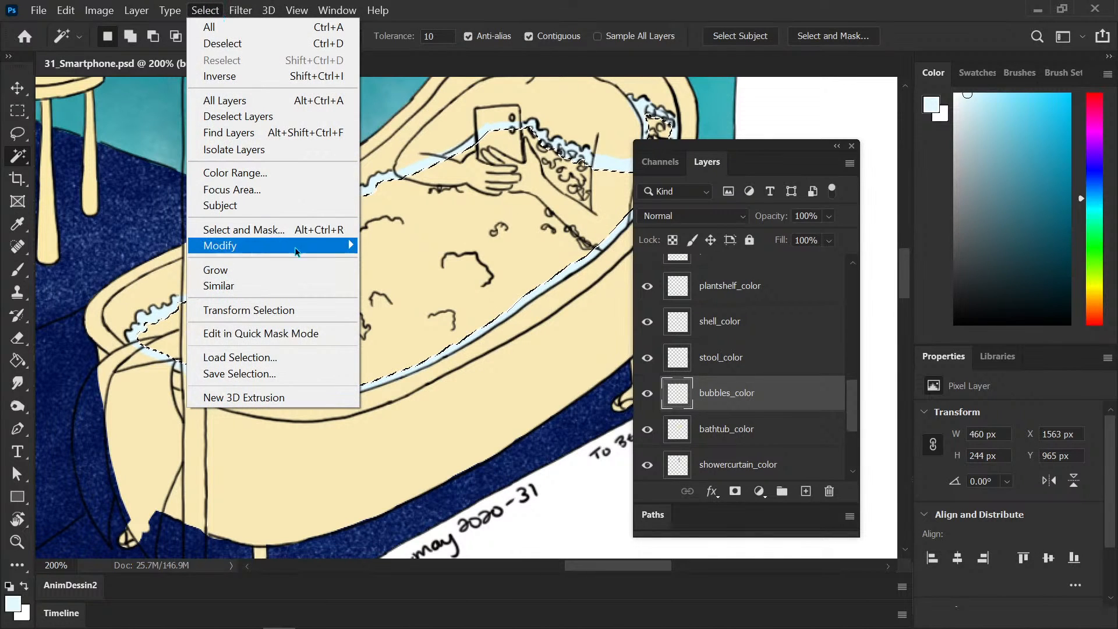
mouse_move(332, 241)
left_click(156, 280)
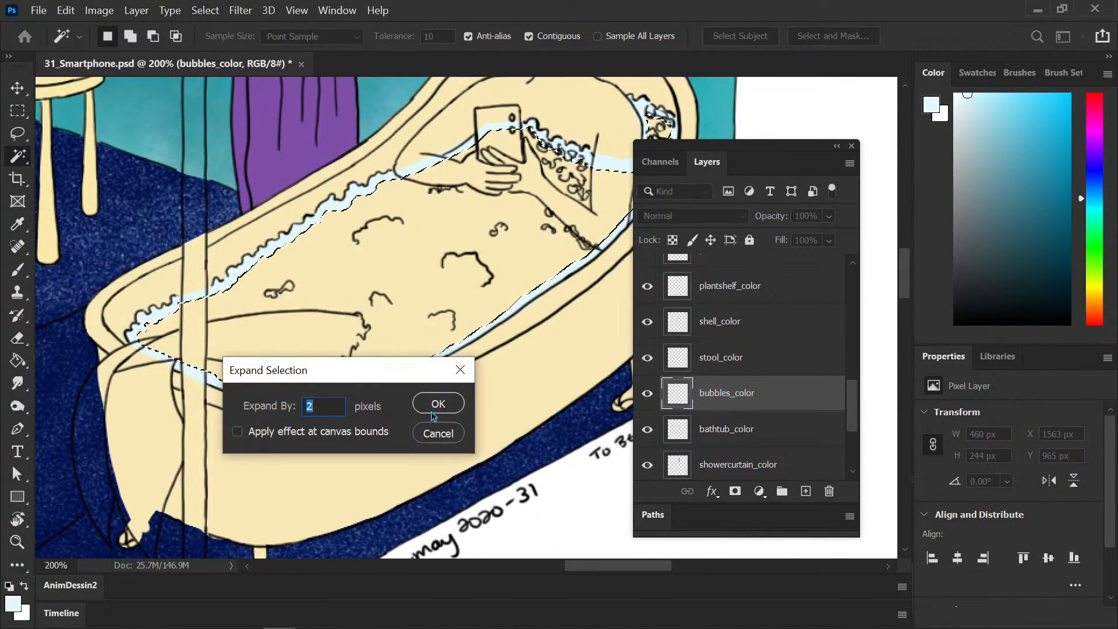
left_click(433, 406)
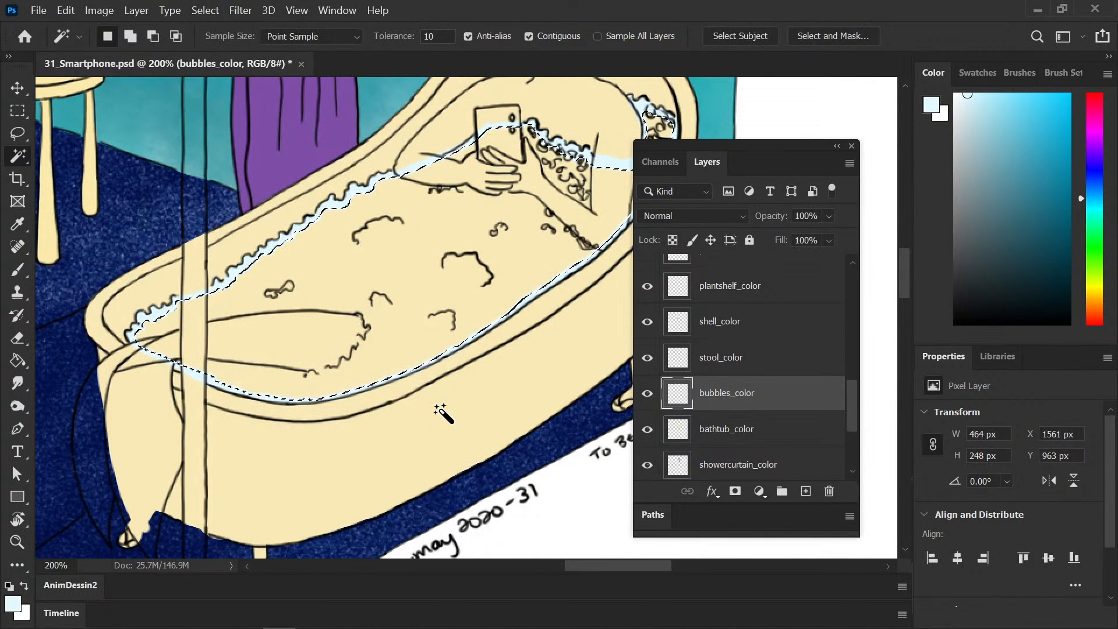
key("alt+BackSpace")
key("ctrl+d")
key("b")
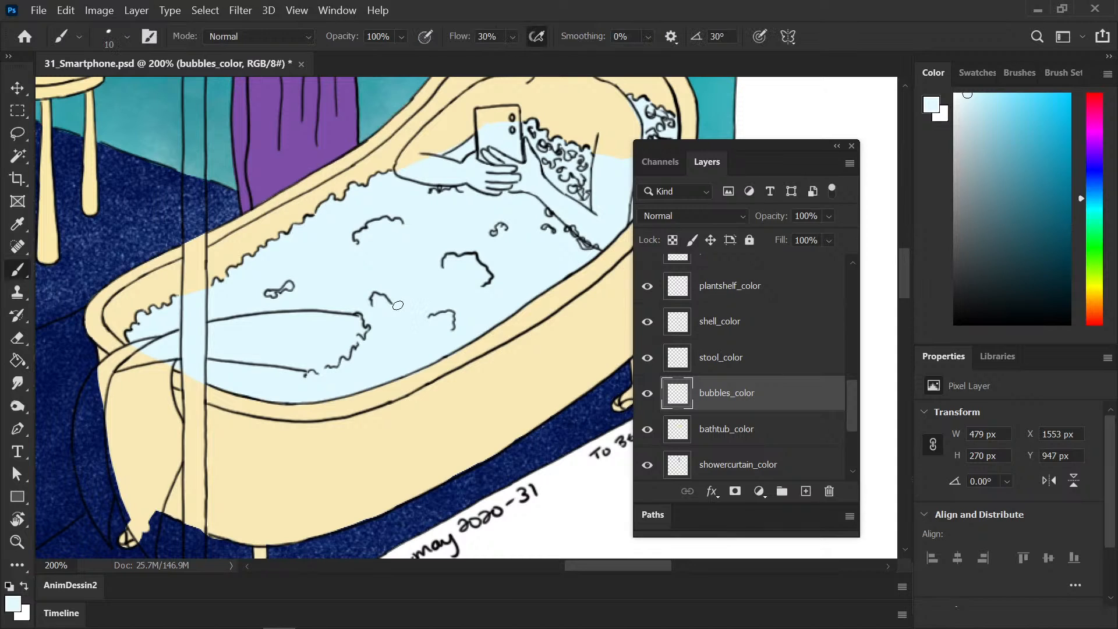
key("ctrl+s")
Step: Sample the woman's pale skin tone from the small coloured reference picture as the foreground colour
mouse_move(378, 333)
left_mouse_down()
mouse_move(325, 387)
mouse_move(313, 427)
mouse_move(309, 382)
mouse_move(411, 318)
left_mouse_up()
left_click_drag(338, 378, 412, 392)
left_click_drag(297, 373, 359, 417)
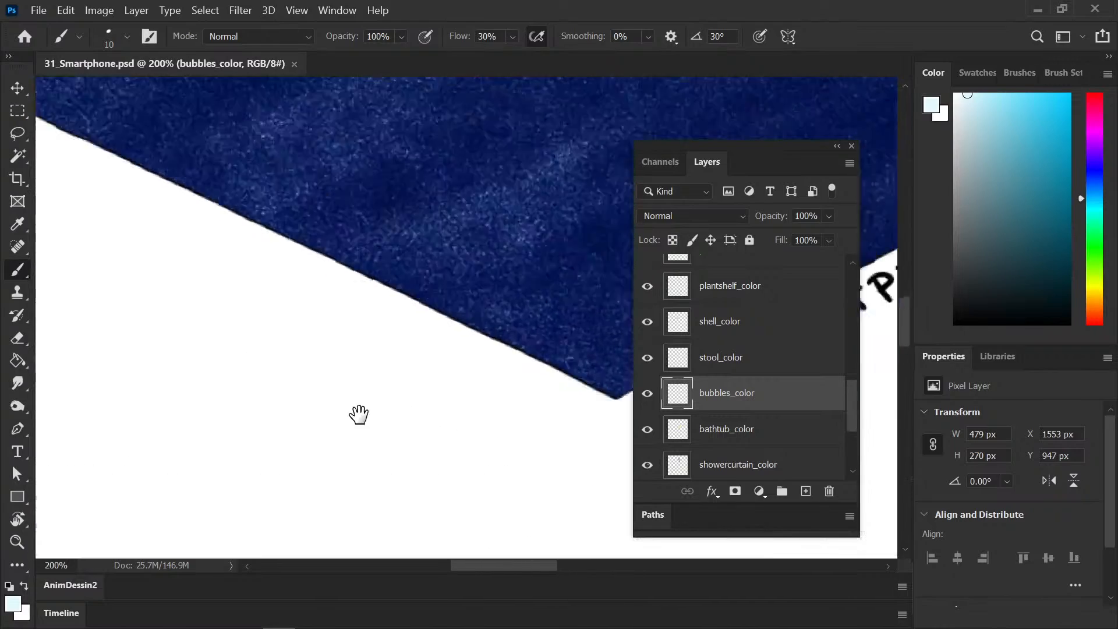
left_click_drag(335, 326, 362, 399)
key("ctrl+minus")
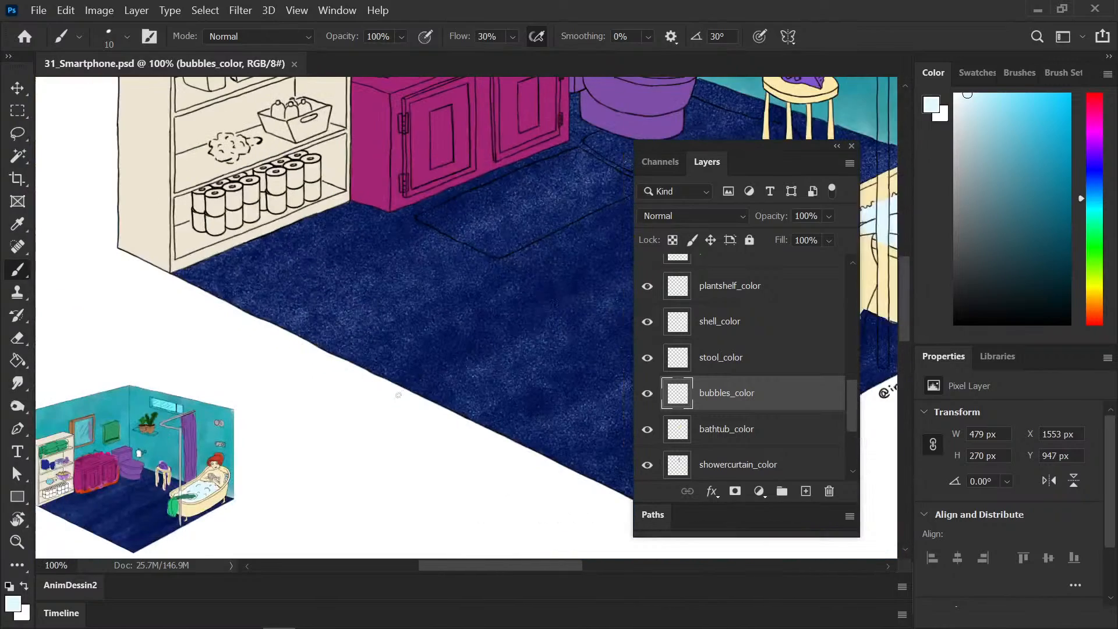
left_click_drag(282, 401, 542, 279)
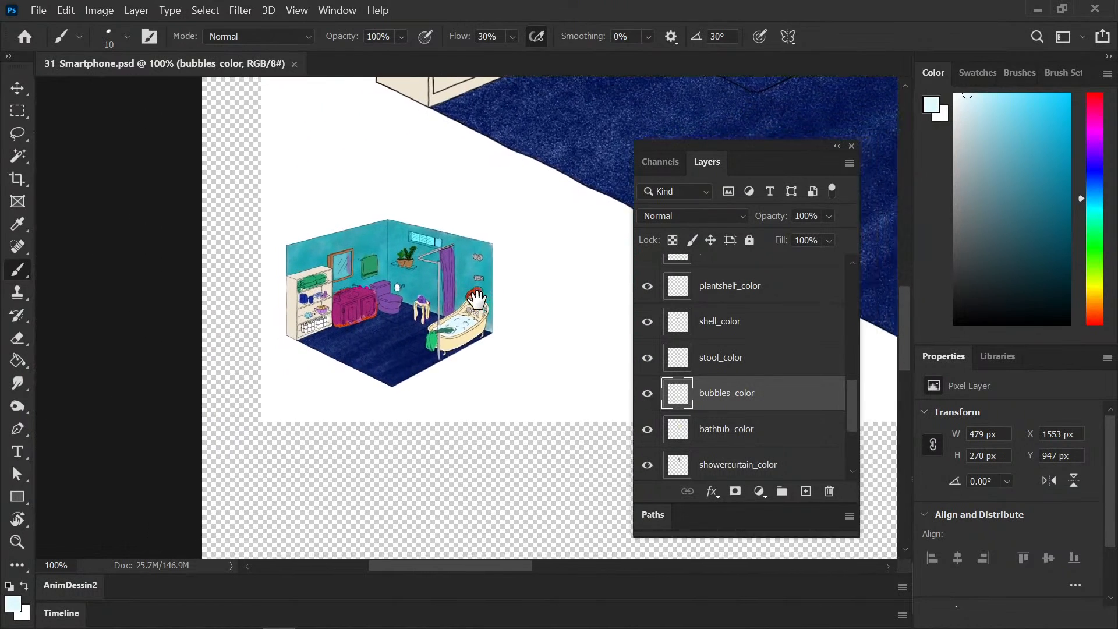
key("ctrl+plus")
key("ctrl+plus")
left_click_drag(512, 331, 392, 357)
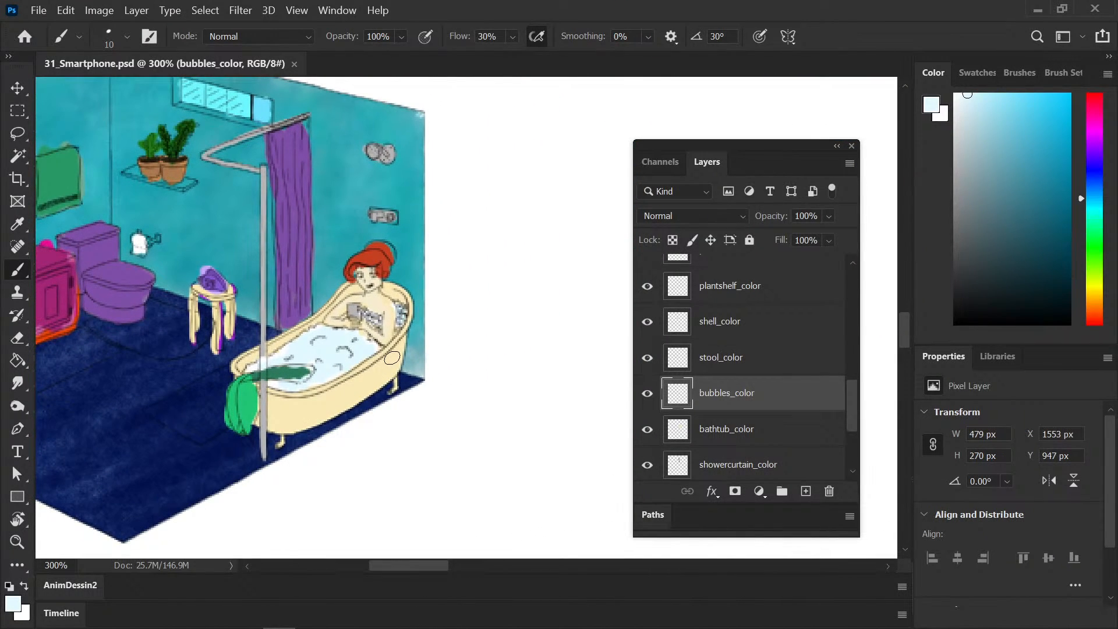
key("i")
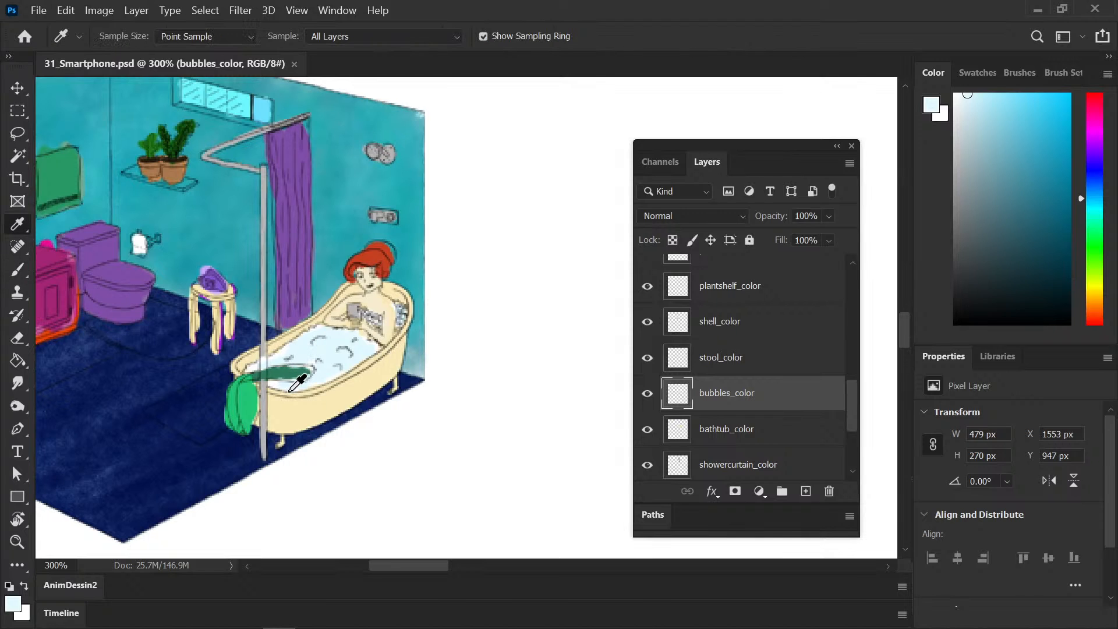
left_click(384, 290)
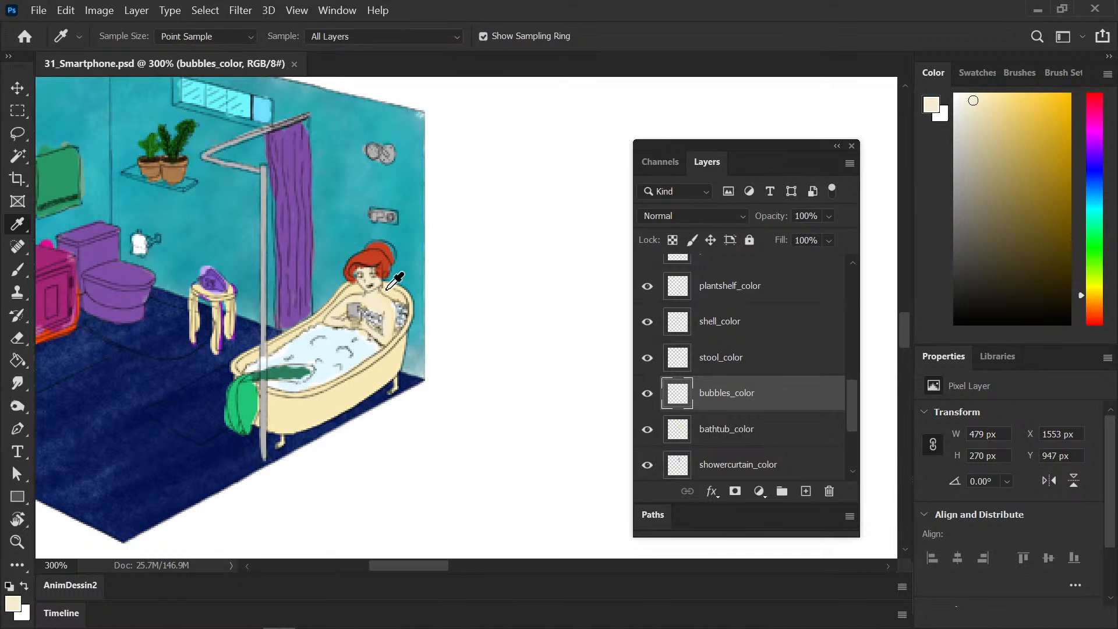
Step: Create a new layer above bubbles_color and name it skin_color
left_click(806, 491)
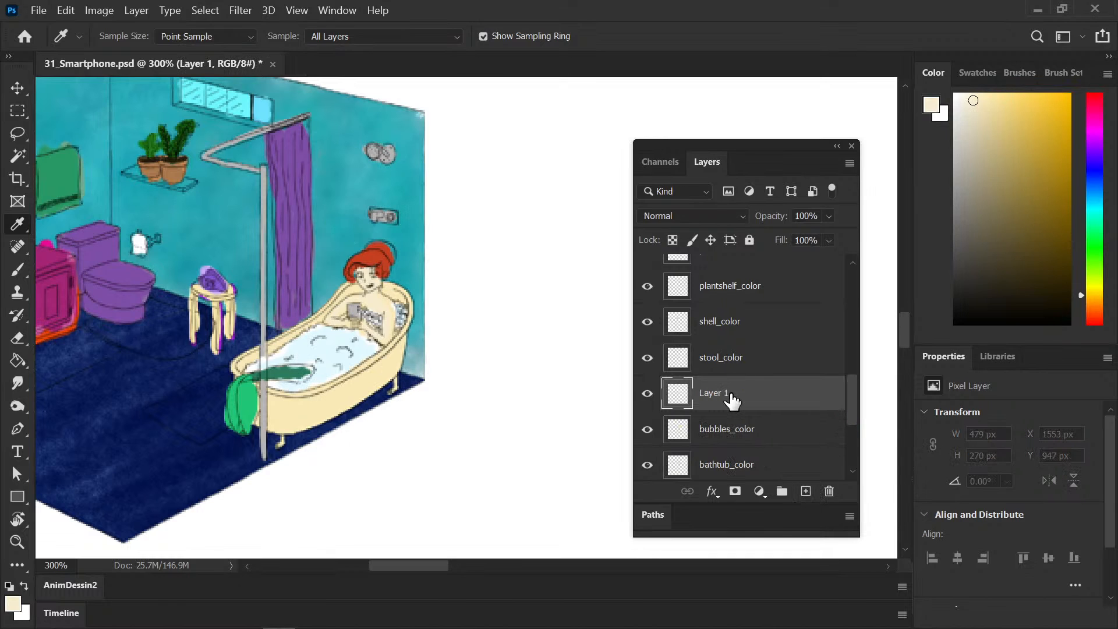
double_click(716, 393)
type("skin")
type("))")
key("BackSpace")
type("_color")
key("Return")
Step: Paint a small trial patch of the sampled skin tone on the far elbow of the woman in the large tub drawing
mouse_move(559, 239)
left_mouse_down()
mouse_move(252, 291)
mouse_move(252, 448)
left_mouse_up()
mouse_move(556, 242)
left_mouse_down()
mouse_move(252, 449)
mouse_move(275, 435)
mouse_move(75, 352)
left_mouse_up()
left_click_drag(582, 175, 361, 432)
key("b")
key("ctrl+plus")
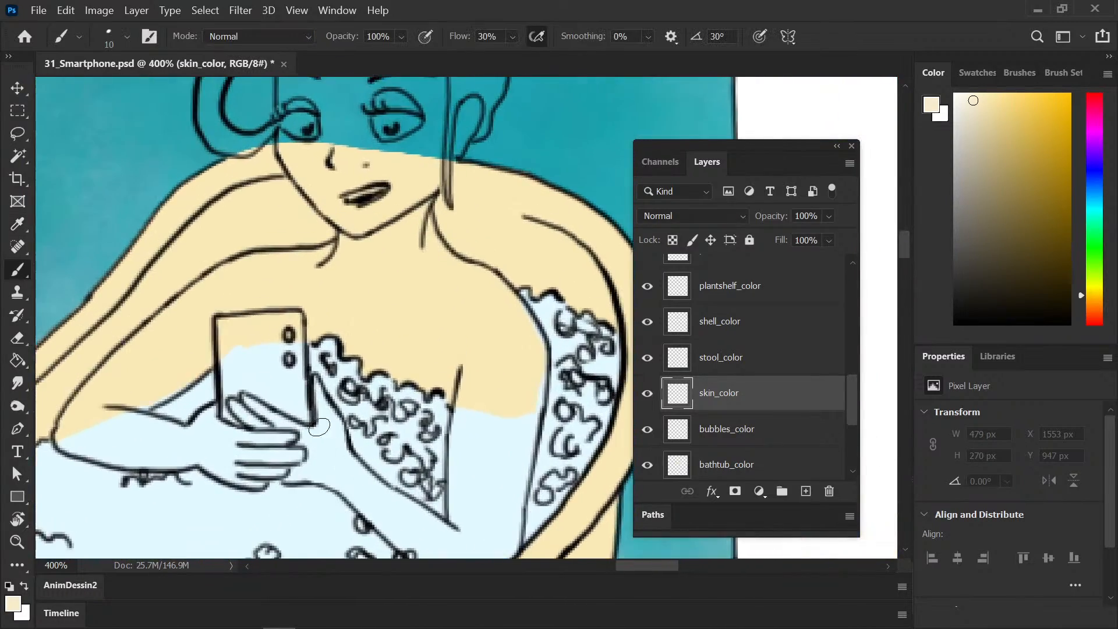
key("ctrl+minus")
key("ctrl+minus")
key("ctrl+minus")
mouse_move(225, 425)
left_mouse_down()
mouse_move(404, 386)
mouse_move(466, 313)
mouse_move(227, 452)
left_mouse_up()
left_click_drag(589, 277, 383, 421)
key("ctrl+plus")
key("ctrl+plus")
key("ctrl+plus")
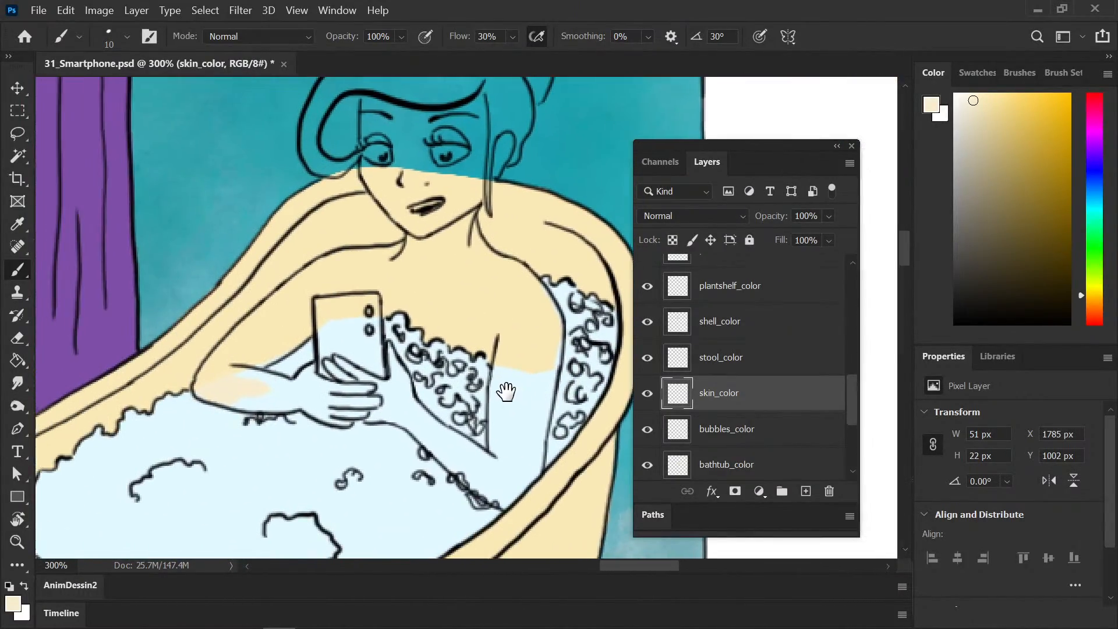
Step: Shift the foreground skin tone to a more orange hue and make it a brighter, more saturated peach
left_click(983, 106)
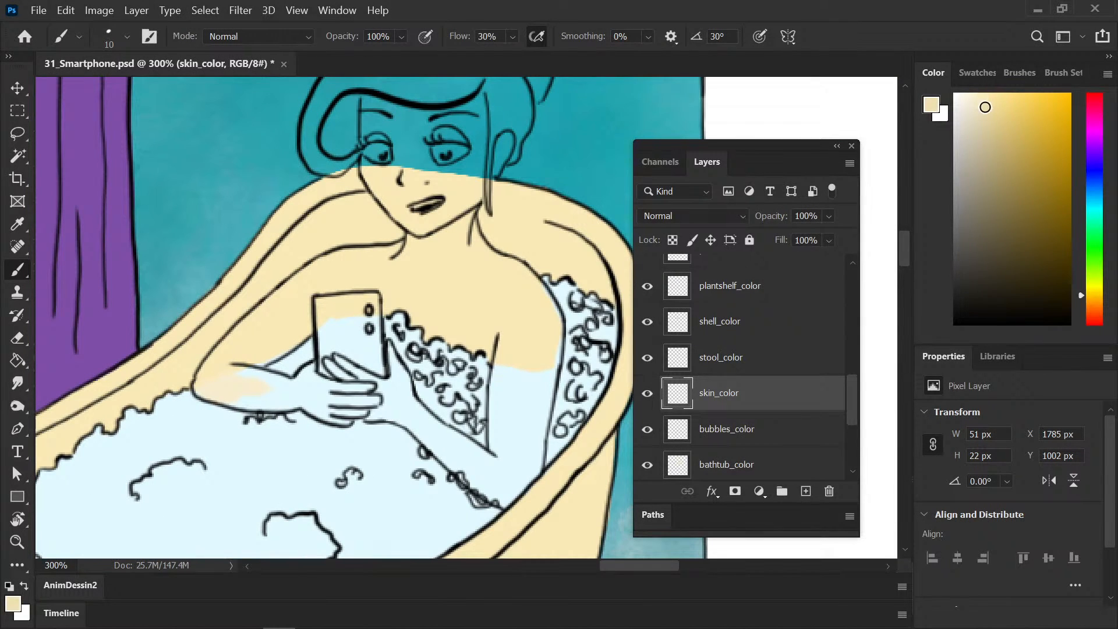
left_click_drag(1094, 295, 1093, 299)
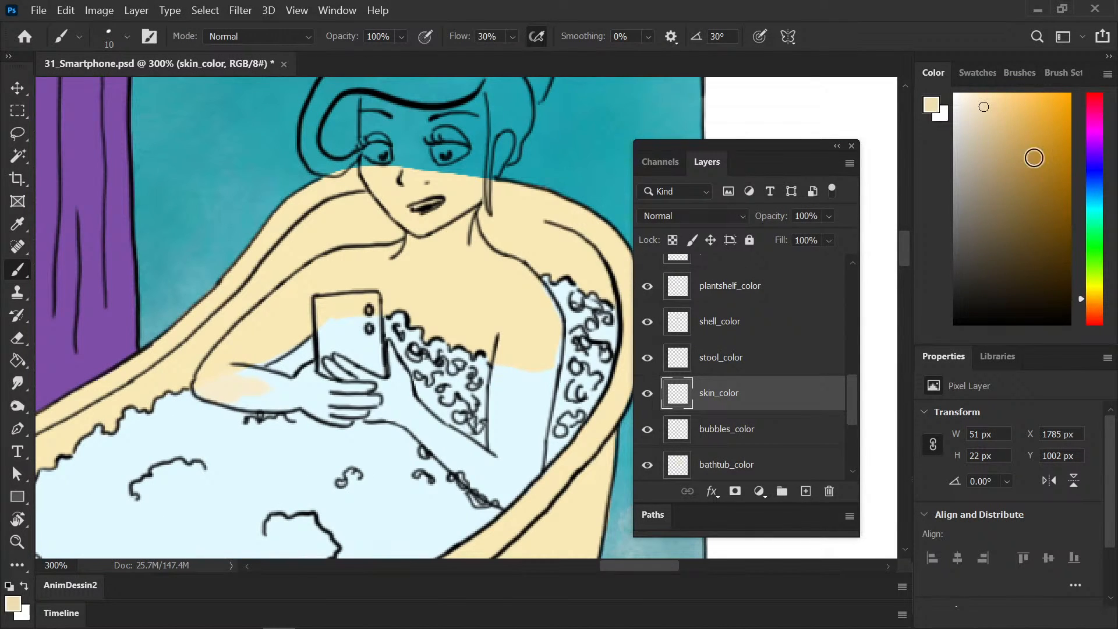
left_click_drag(983, 105, 1001, 95)
Step: Paint the peach skin tone over the far elbow and up the outer upper arm, enlarging the brush to size 30
mouse_move(223, 364)
left_mouse_down()
mouse_move(233, 373)
mouse_move(262, 349)
mouse_move(292, 352)
mouse_move(279, 307)
left_mouse_up()
key("bracketright")
key("bracketright")
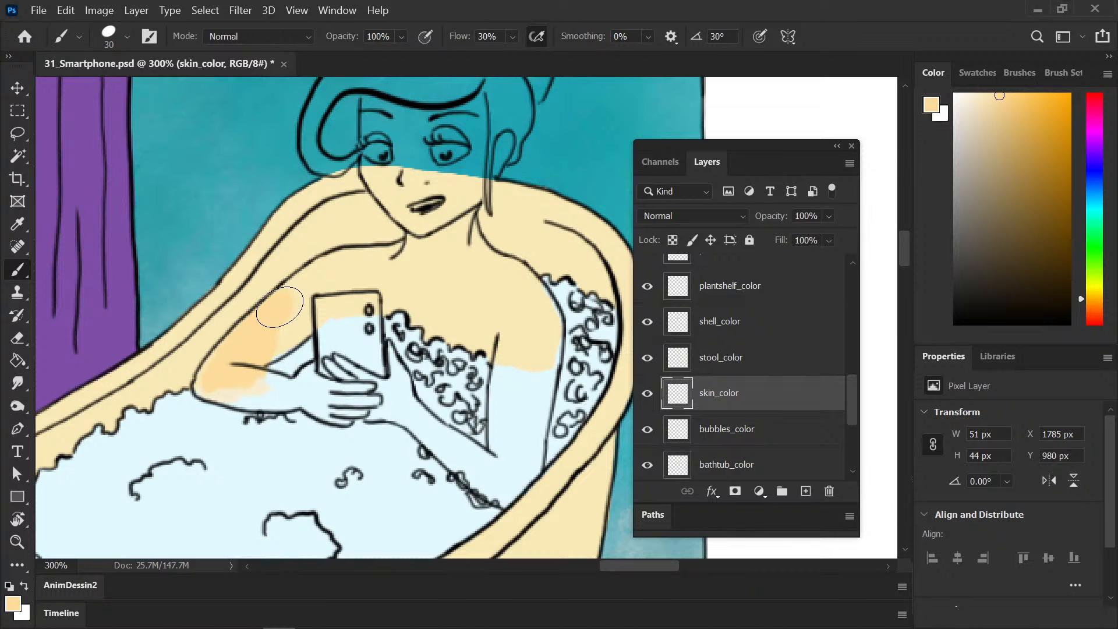
Step: Hide the bathtub_color layer and paint the peach along the far shoulder to the neck, reducing the brush to size 15
scroll(653, 415, "down", 2)
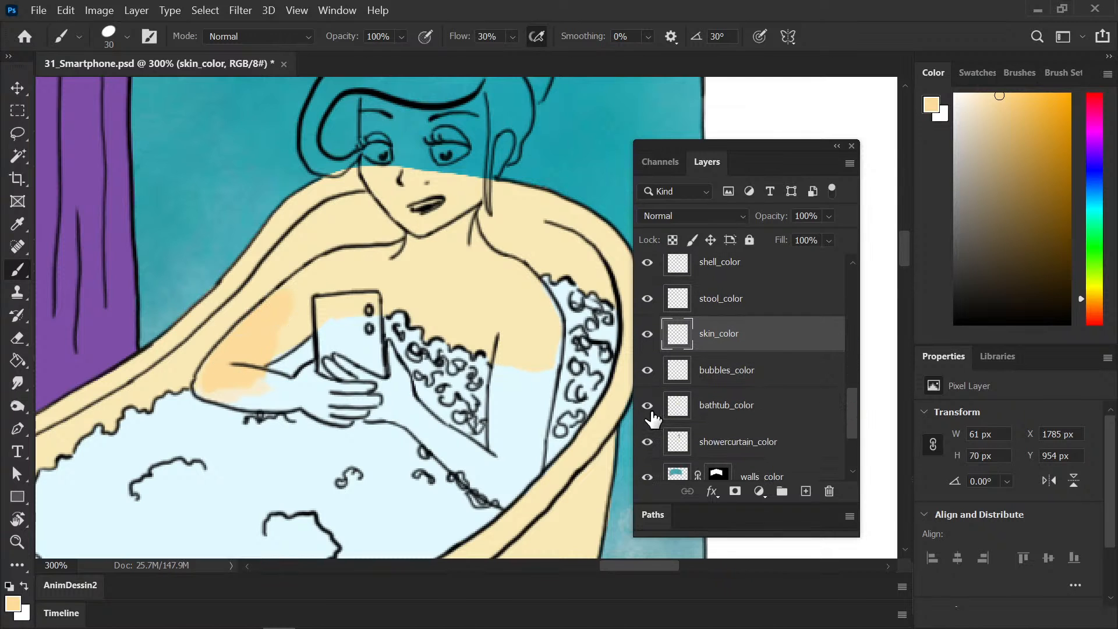
left_click(647, 406)
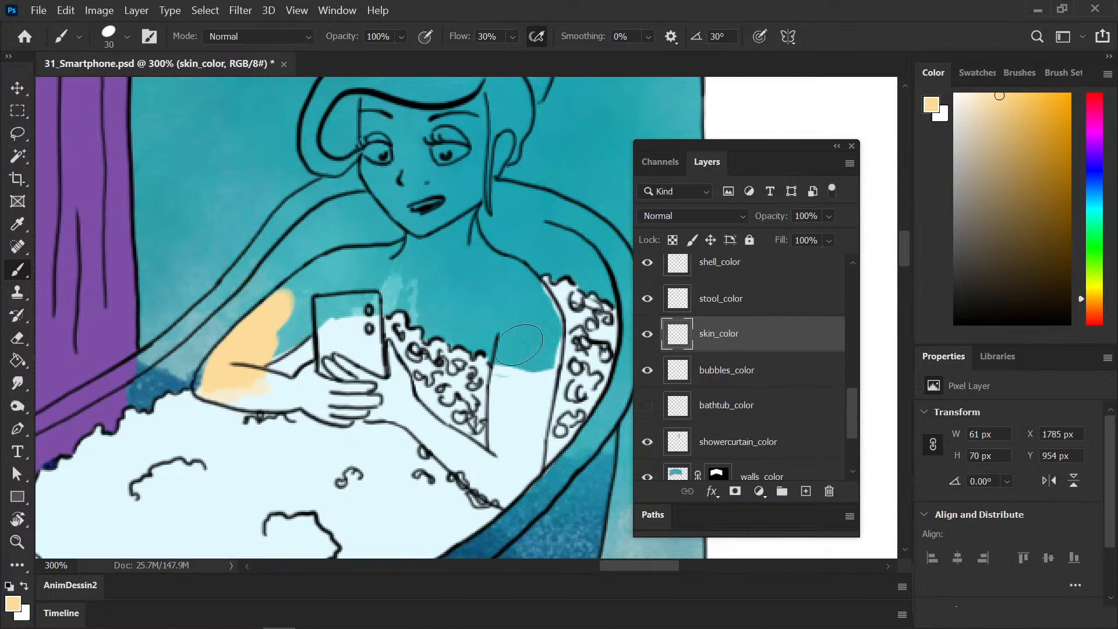
mouse_move(291, 314)
left_mouse_down()
mouse_move(297, 292)
mouse_move(349, 265)
left_mouse_up()
key("bracketleft")
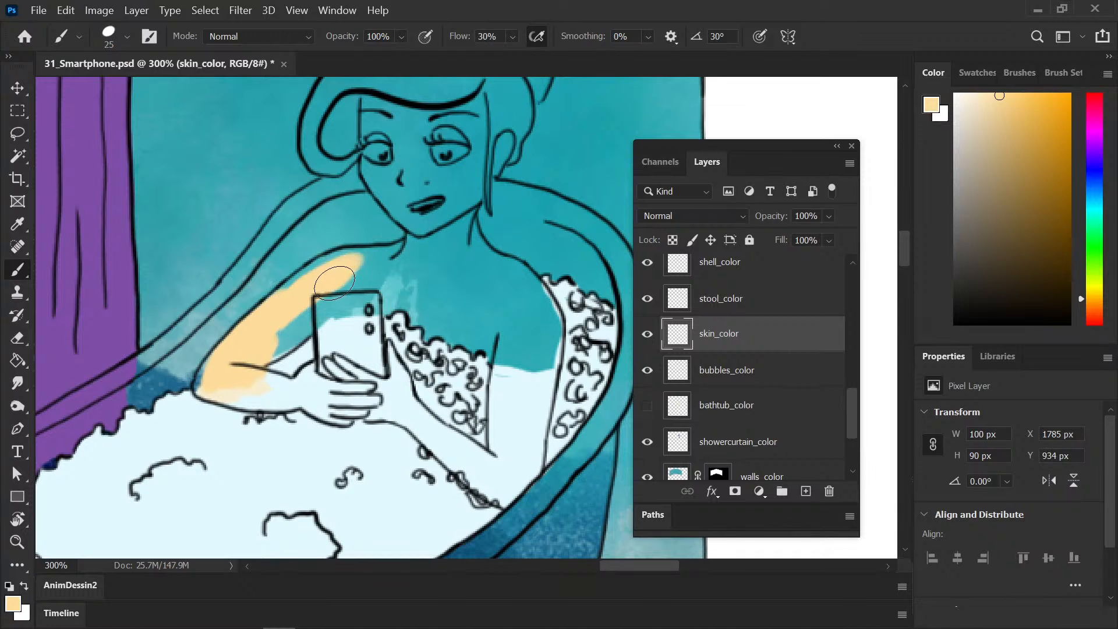
key("bracketleft")
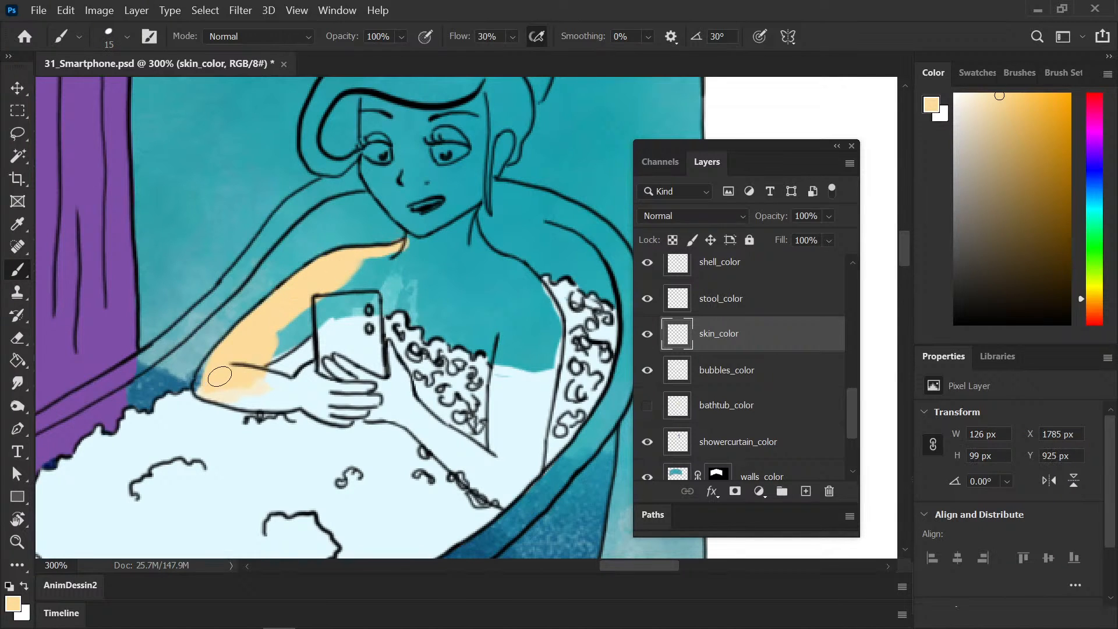
Step: Paint the peach along the lower edge of the forearms and hand from the far elbow to the near elbow, saving the document
mouse_move(220, 375)
left_mouse_down()
mouse_move(258, 361)
mouse_move(320, 411)
mouse_move(407, 414)
mouse_move(460, 463)
left_mouse_up()
key("ctrl+s")
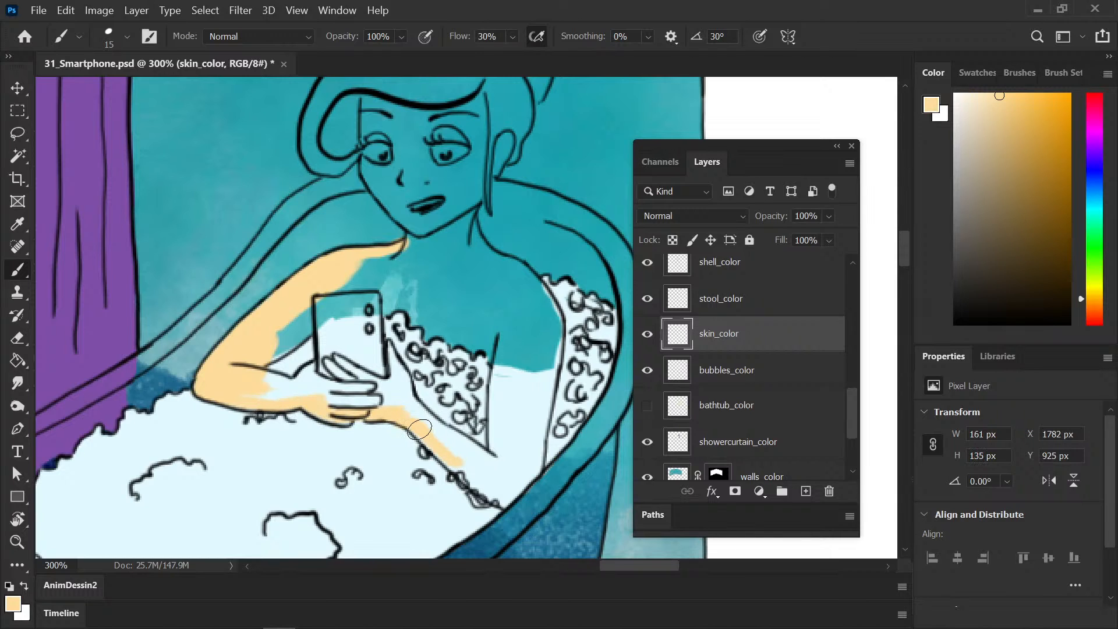
left_click_drag(420, 429, 481, 486)
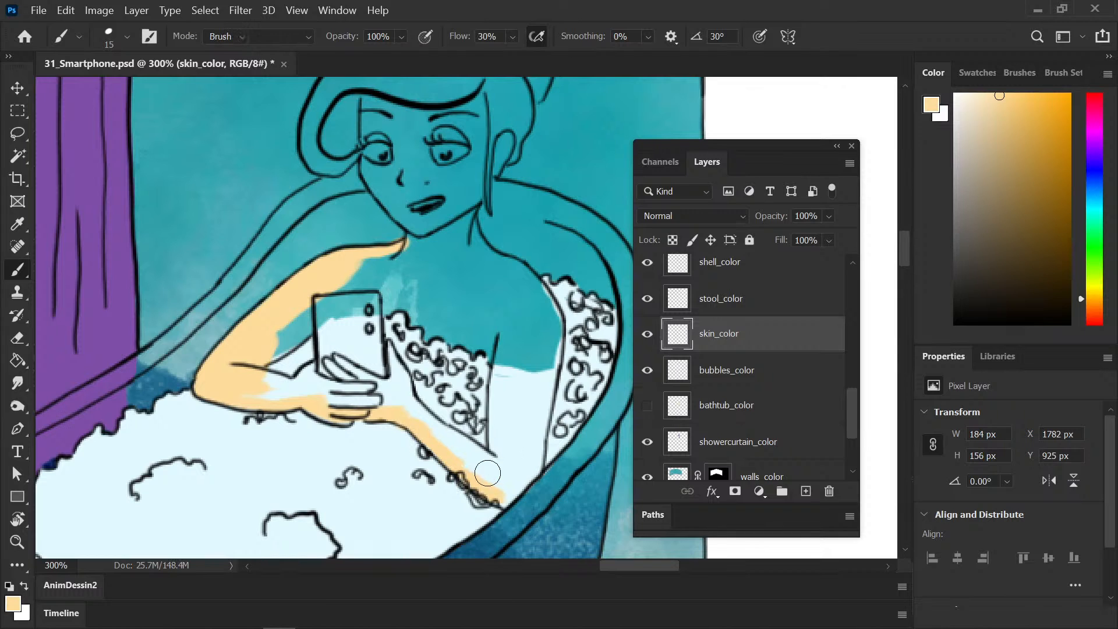
Step: Paint the peach around the near elbow and up the arm's outer edge, switching to the Eraser for edge cleanup on skin_color
key("e")
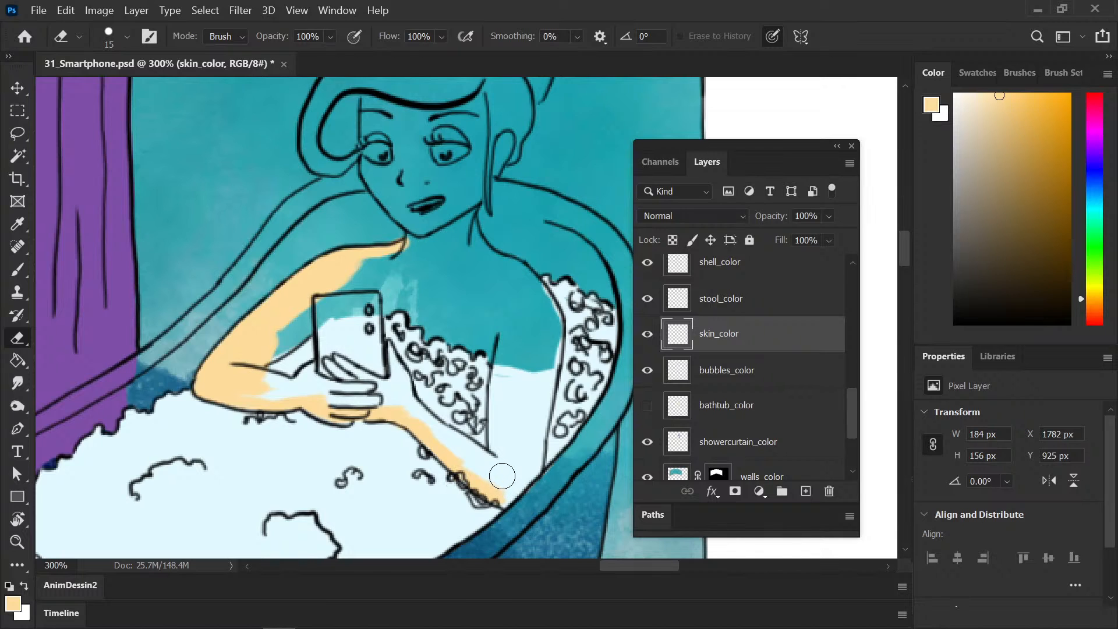
key("b")
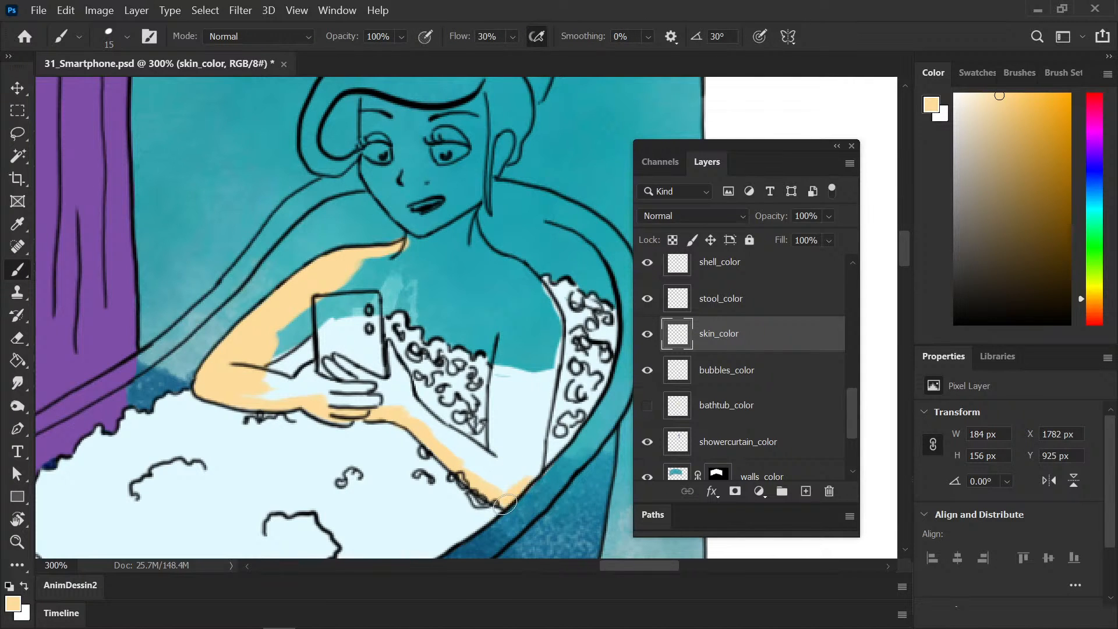
left_click_drag(535, 465, 547, 448)
key("e")
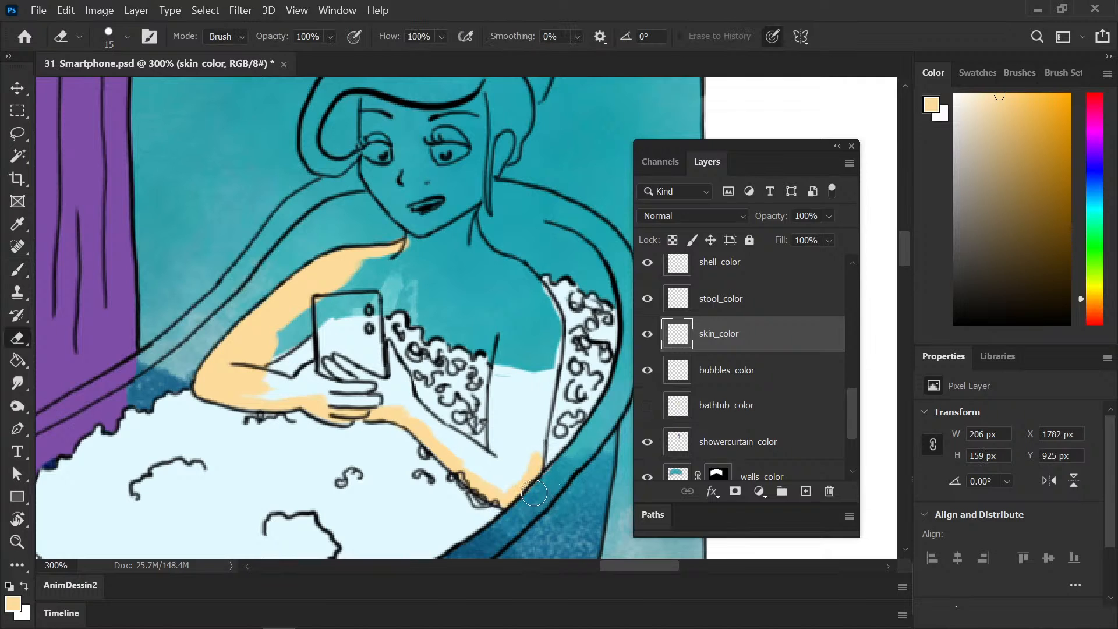
left_click(718, 375)
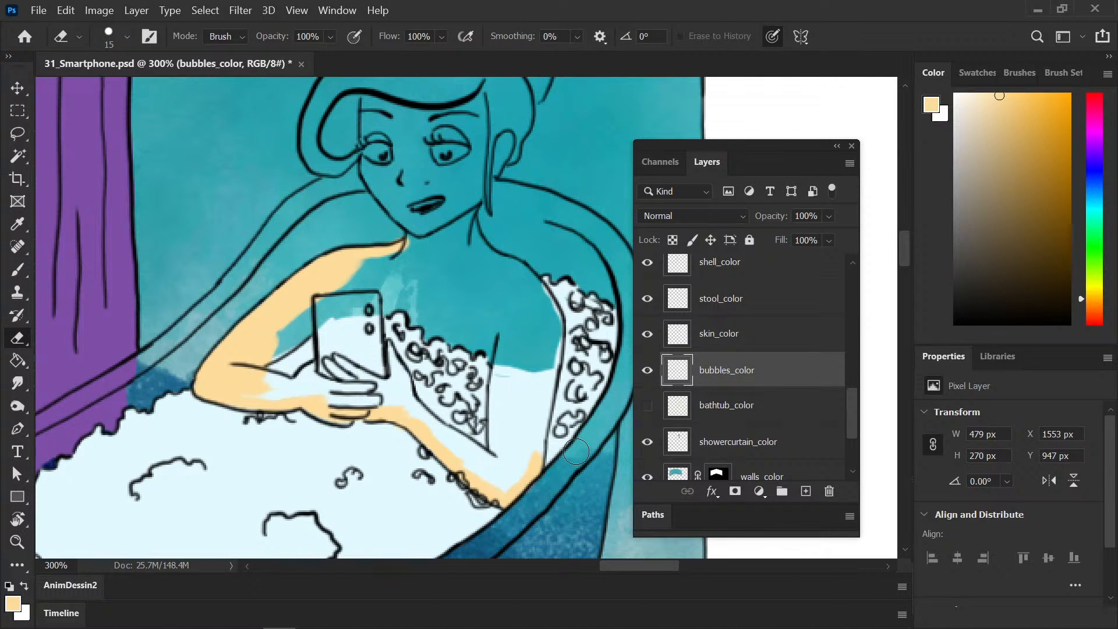
left_click(735, 338)
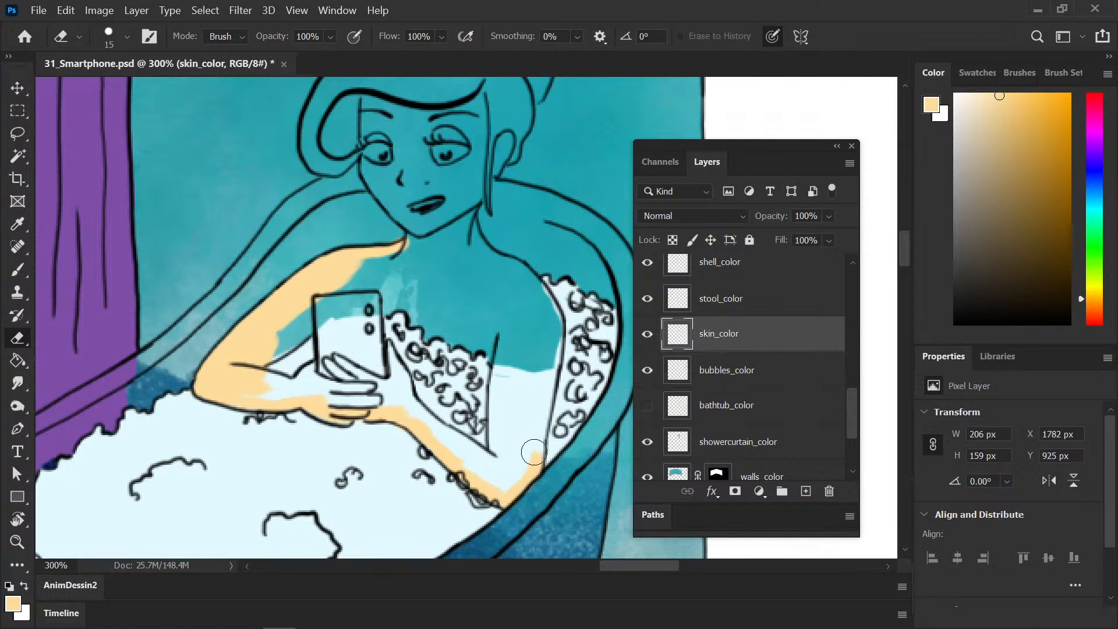
Step: Paint the peach skin tone down the inner edge of the near upper arm with the Brush
key("b")
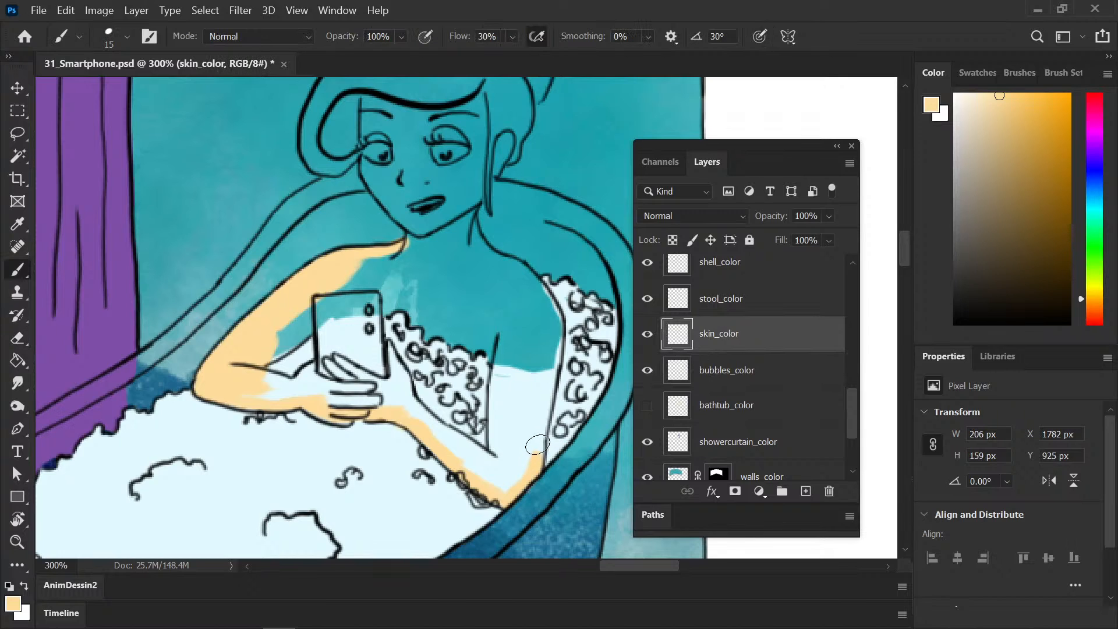
left_click_drag(498, 350, 495, 431)
left_click_drag(501, 344, 495, 455)
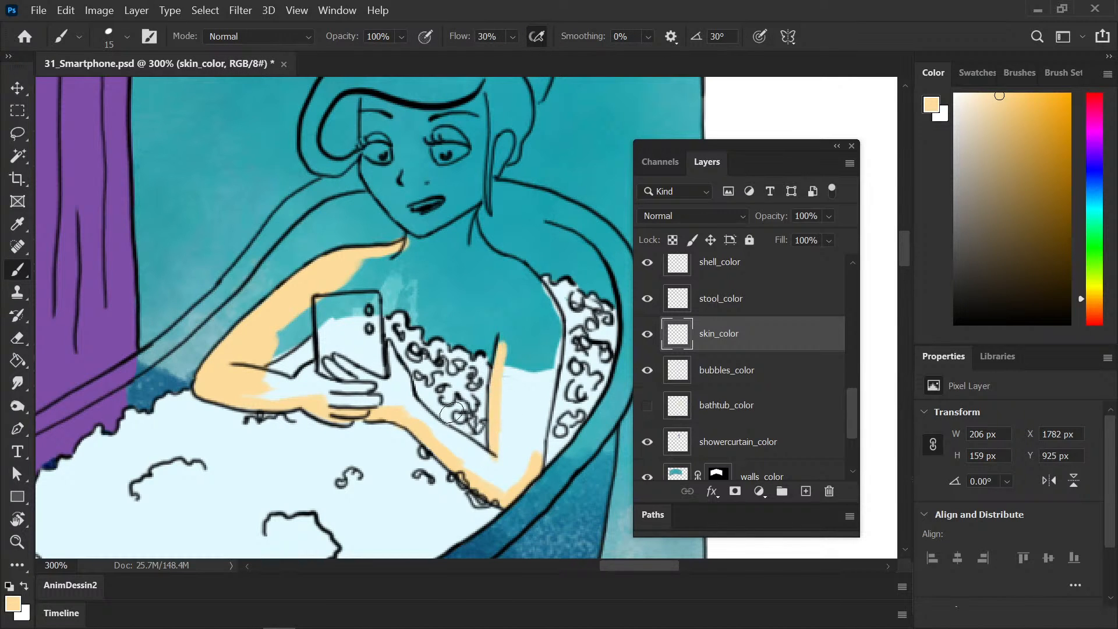
Step: Paint the peach over the near wrist, both hands' fingers and the remaining far forearm, and save the document
mouse_move(388, 348)
left_mouse_down()
mouse_move(391, 378)
mouse_move(393, 352)
mouse_move(411, 396)
mouse_move(387, 399)
left_mouse_up()
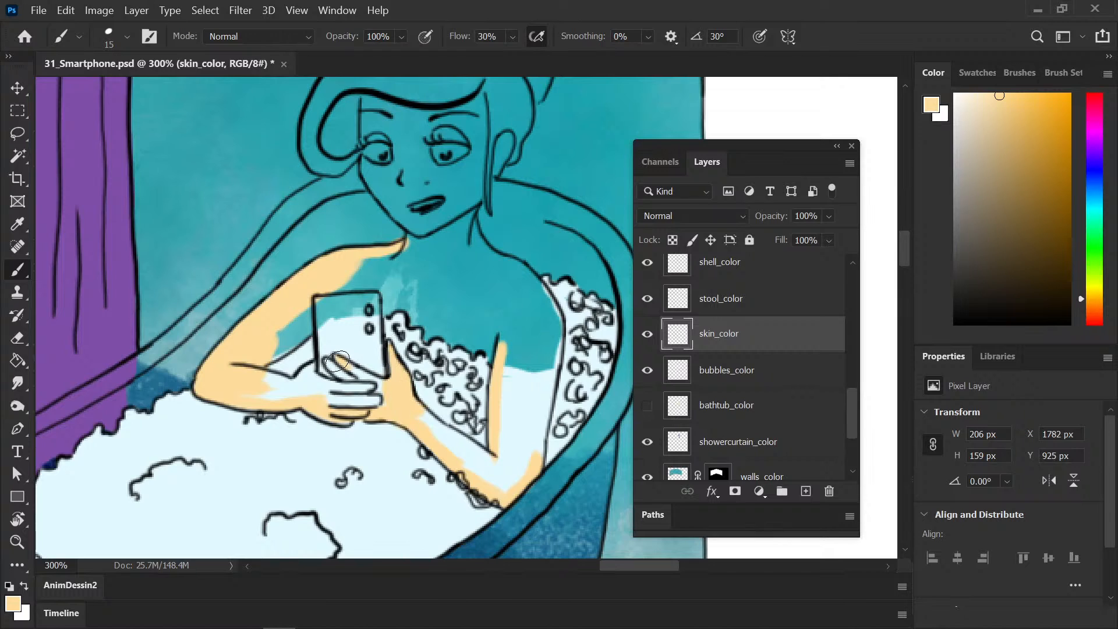
mouse_move(336, 362)
left_mouse_down()
mouse_move(324, 394)
mouse_move(303, 373)
left_mouse_up()
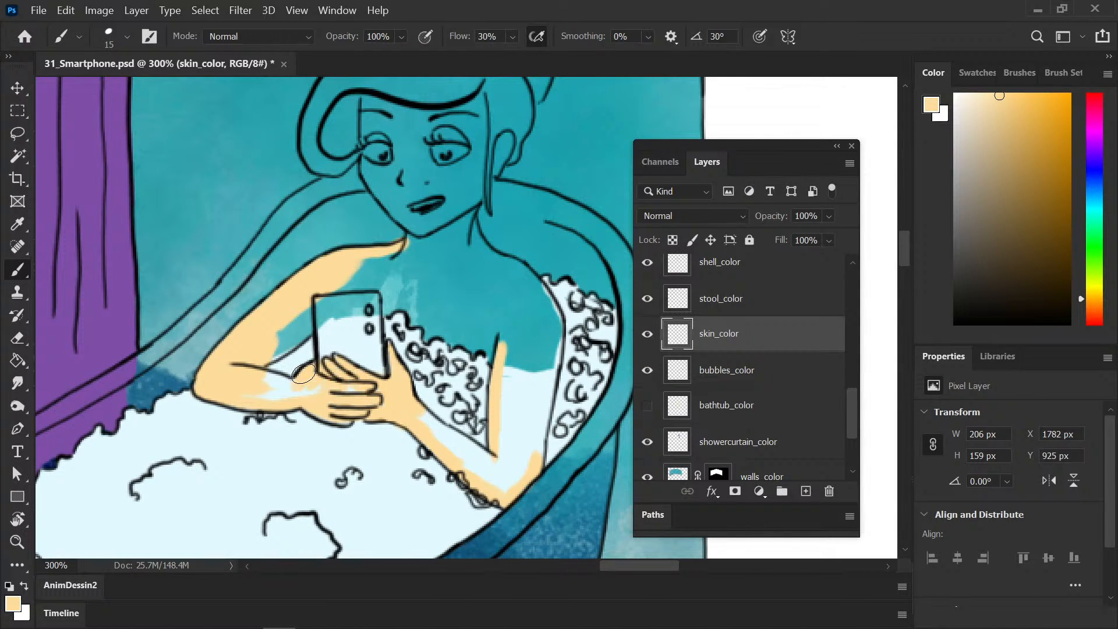
key("e")
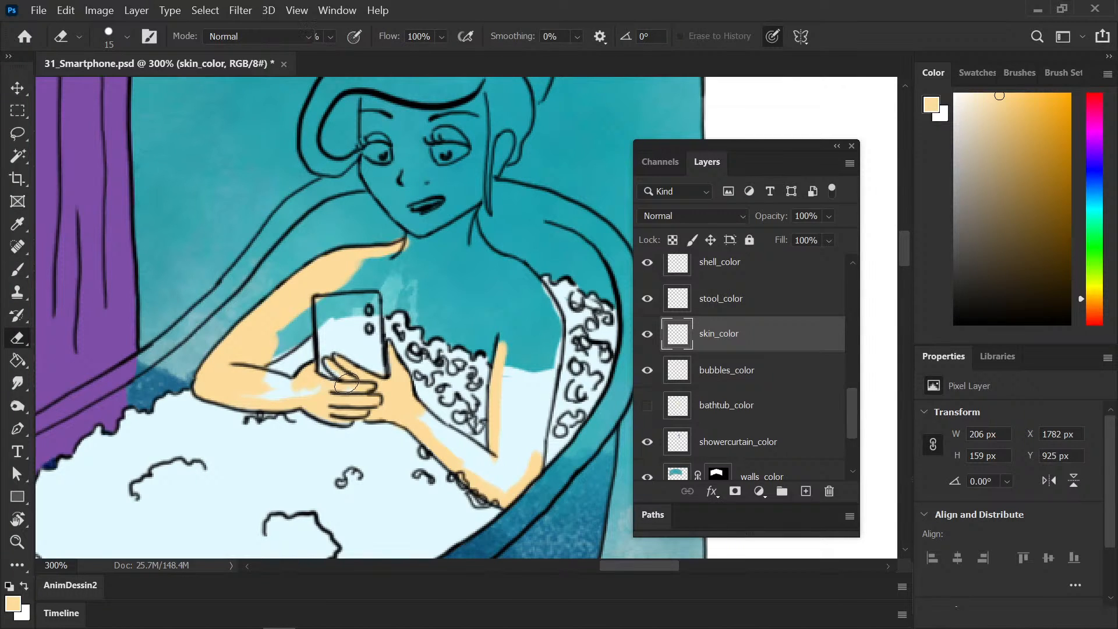
key("b")
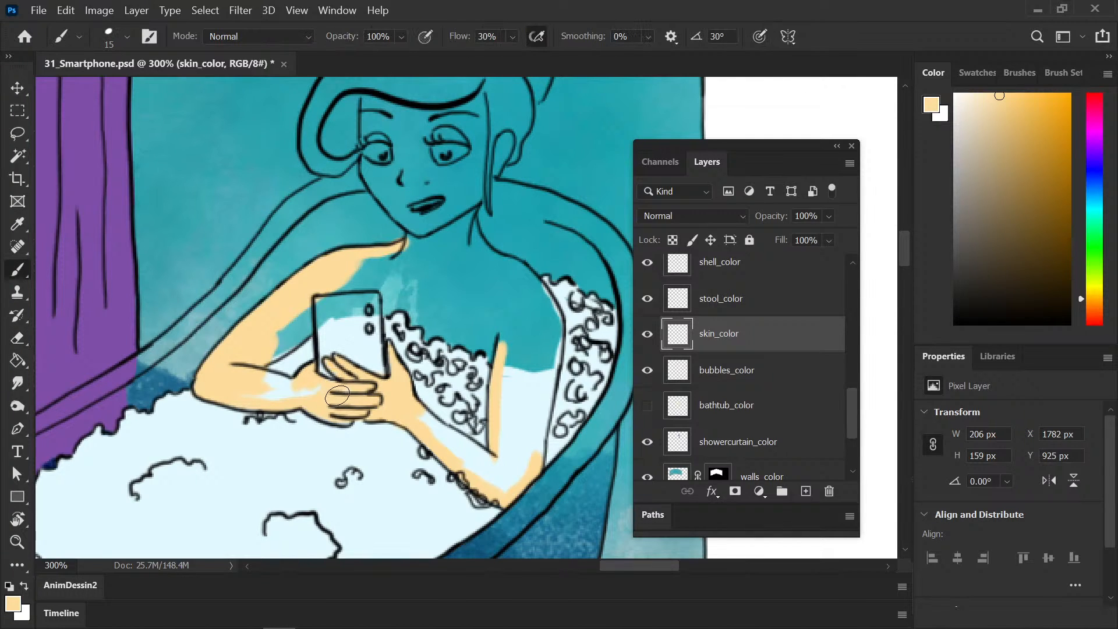
left_click_drag(311, 393, 262, 389)
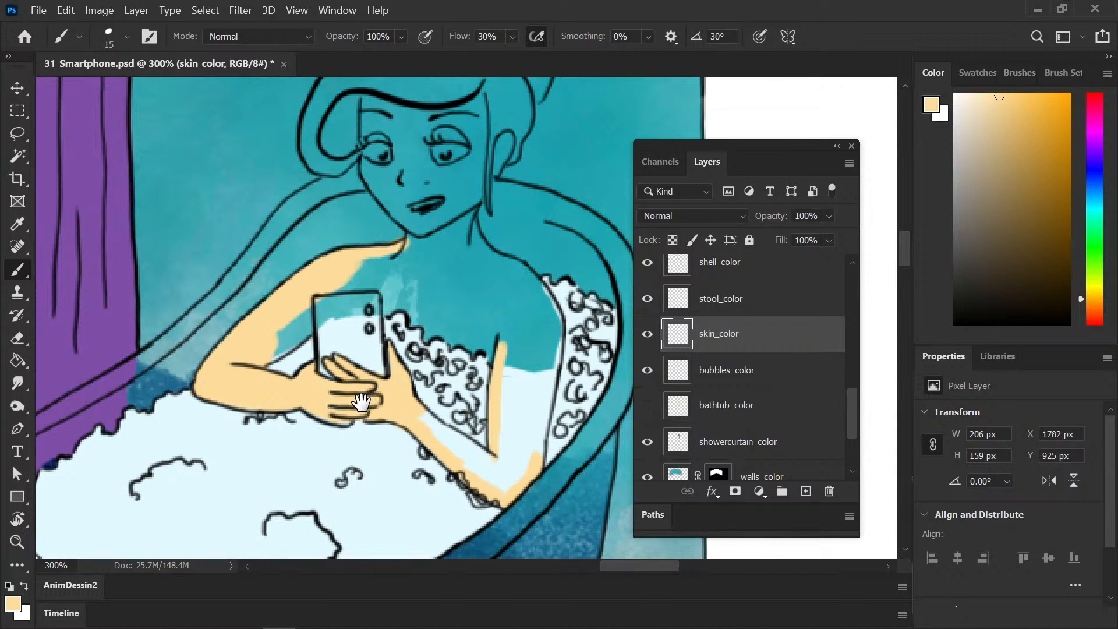
left_click_drag(373, 395, 271, 391)
key("ctrl+s")
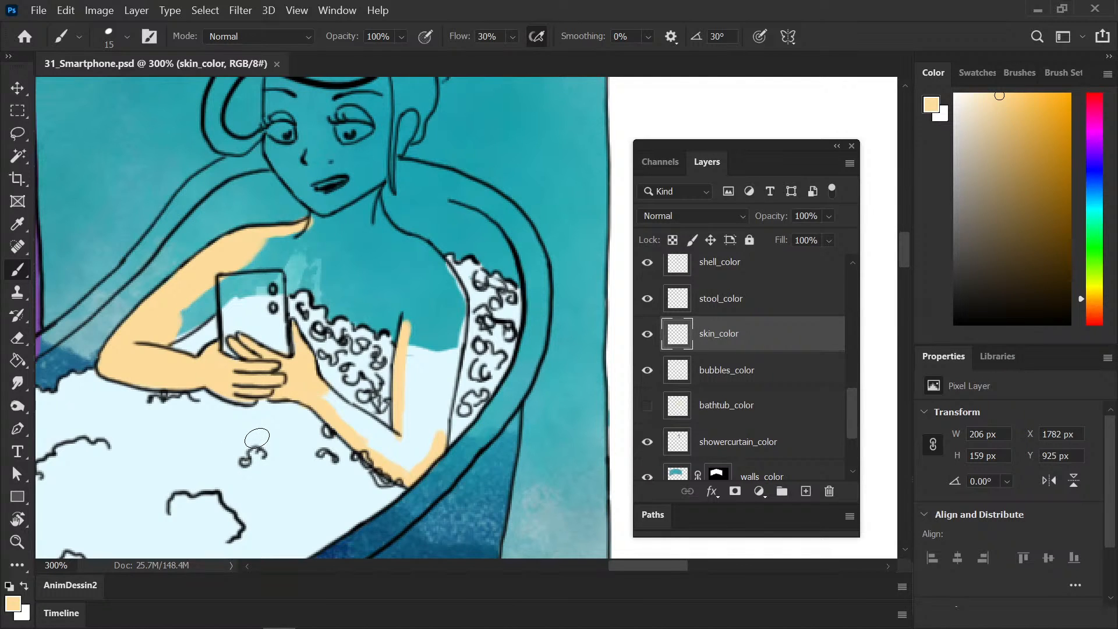
Step: Fill in the near forearm with peach and tidy its edge beside the bubbles with the Eraser
left_click_drag(329, 408, 327, 402)
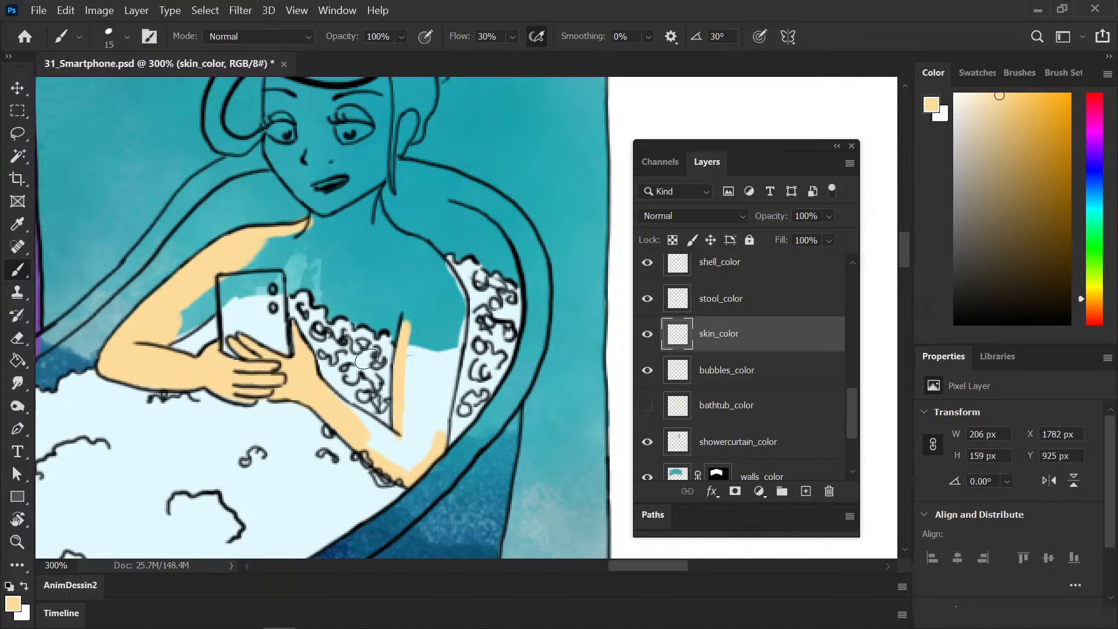
key("e")
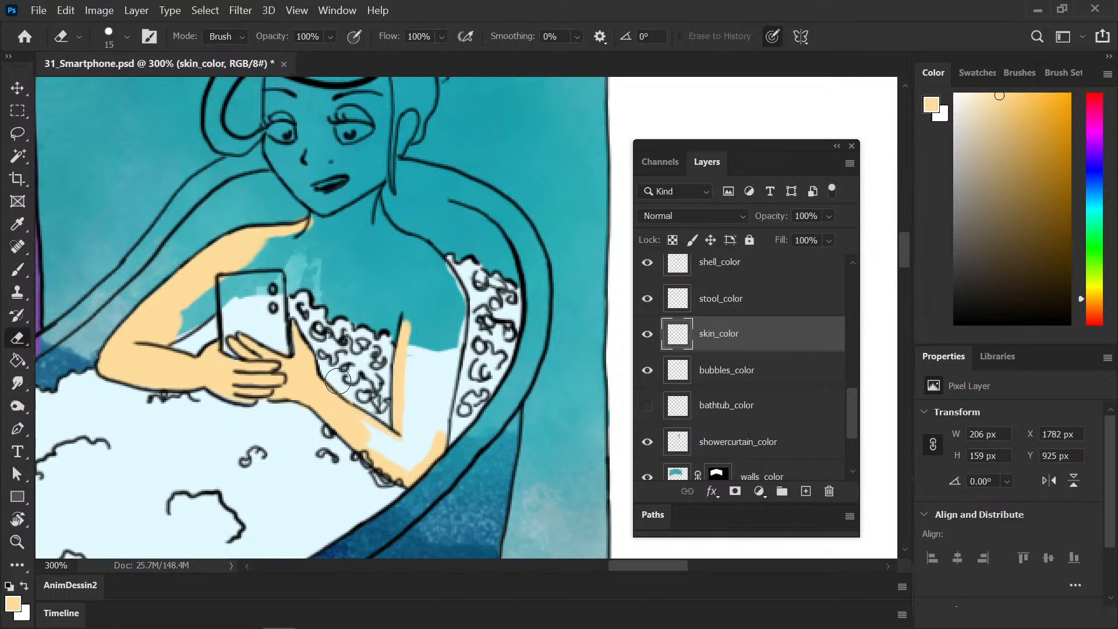
key("b")
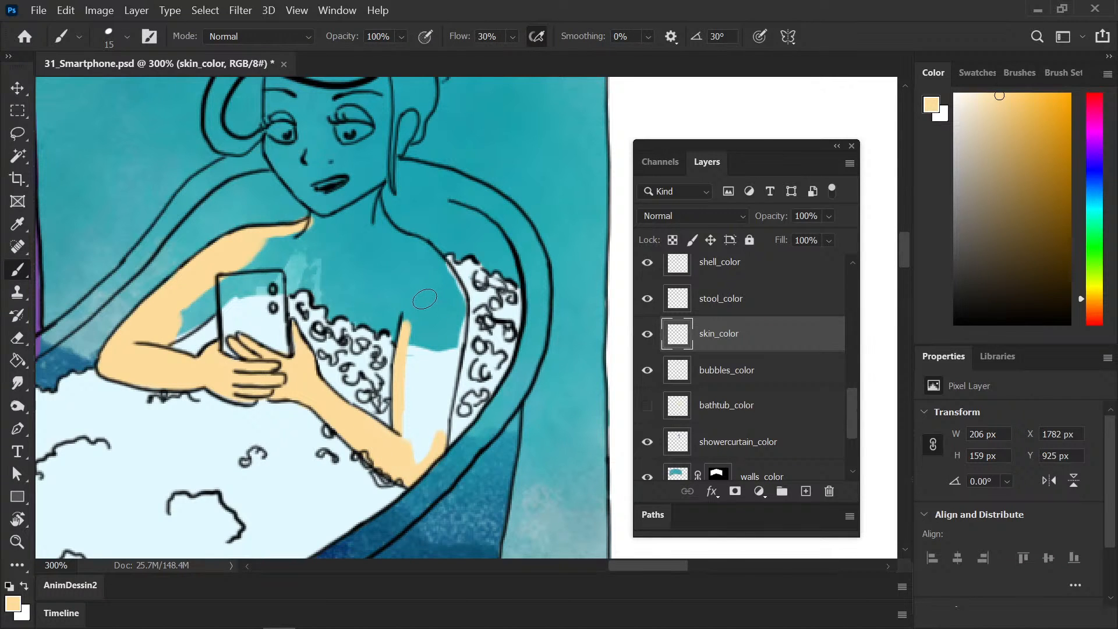
Step: Fill the near upper arm with peach from the elbow up to the shoulder
mouse_move(408, 315)
left_mouse_down()
mouse_move(414, 373)
mouse_move(408, 315)
left_mouse_up()
mouse_move(416, 436)
left_mouse_down()
mouse_move(453, 356)
mouse_move(452, 273)
left_mouse_up()
left_click_drag(408, 315, 413, 306)
mouse_move(438, 263)
left_mouse_down()
mouse_move(429, 253)
mouse_move(446, 346)
mouse_move(433, 358)
mouse_move(417, 262)
left_mouse_up()
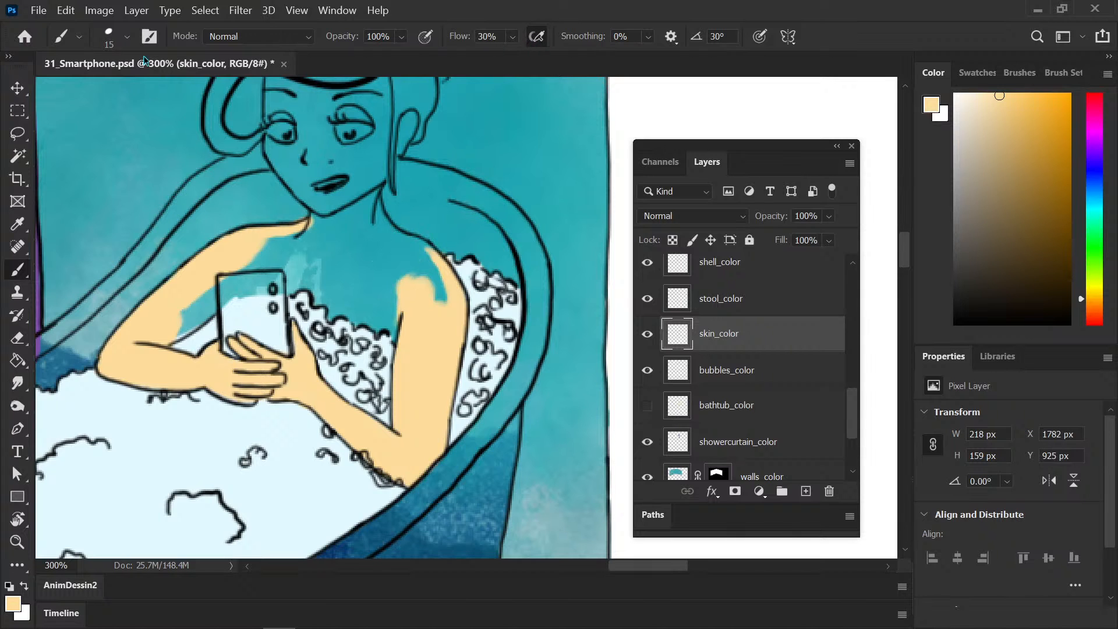
Step: Switch to a Kyle's Inkbox brush preset and set the brush blending mode to Normal
left_click(110, 38)
left_click_drag(328, 180, 328, 460)
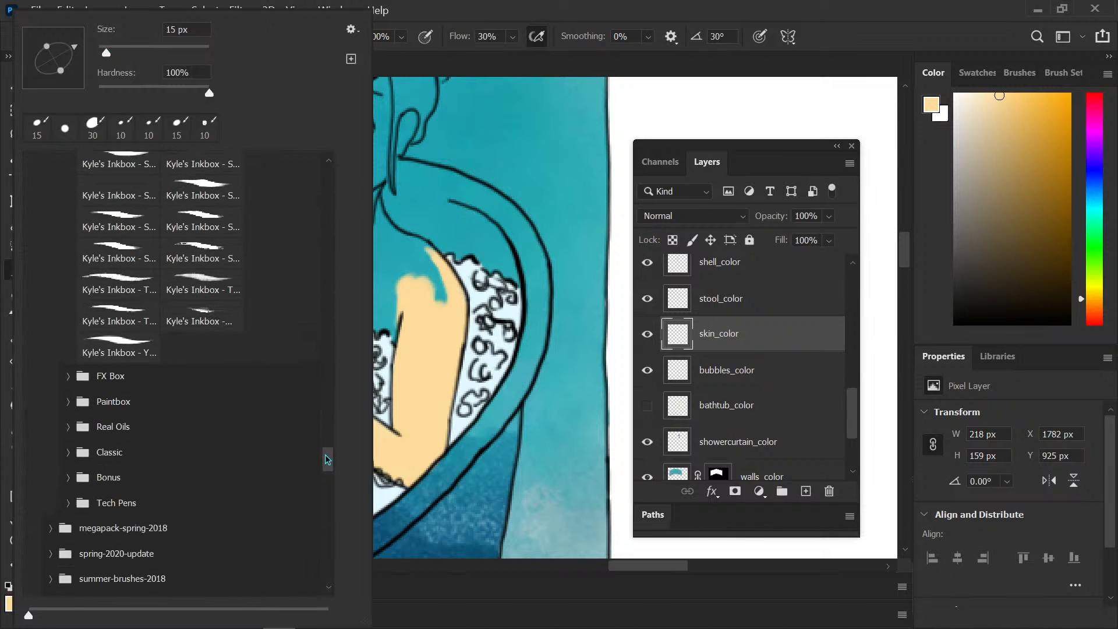
left_click(149, 343)
left_click(551, 66)
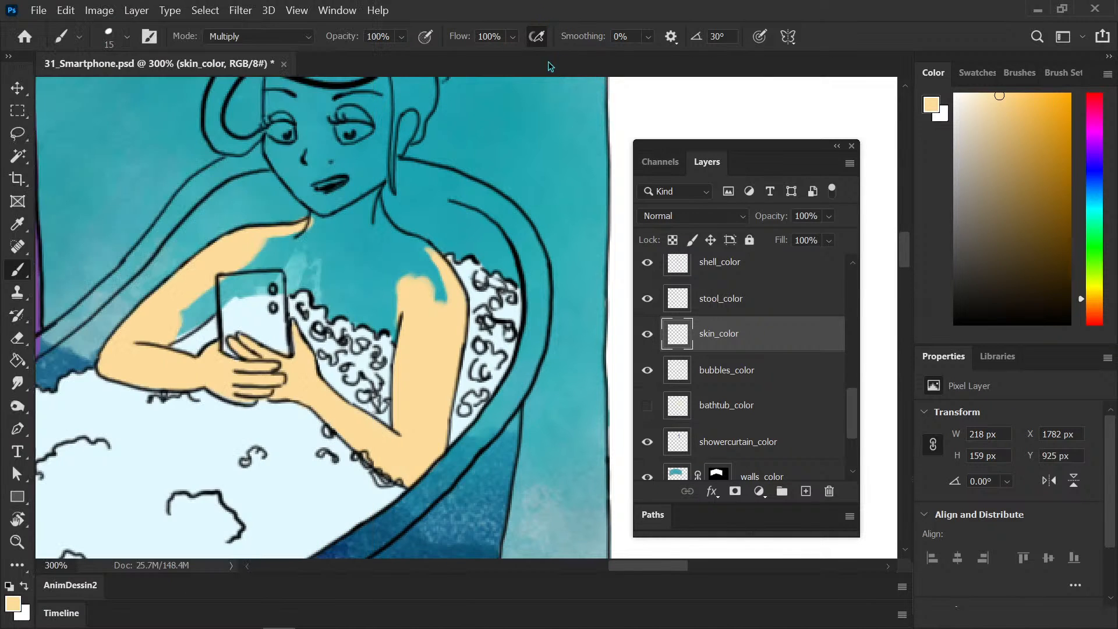
left_click(288, 36)
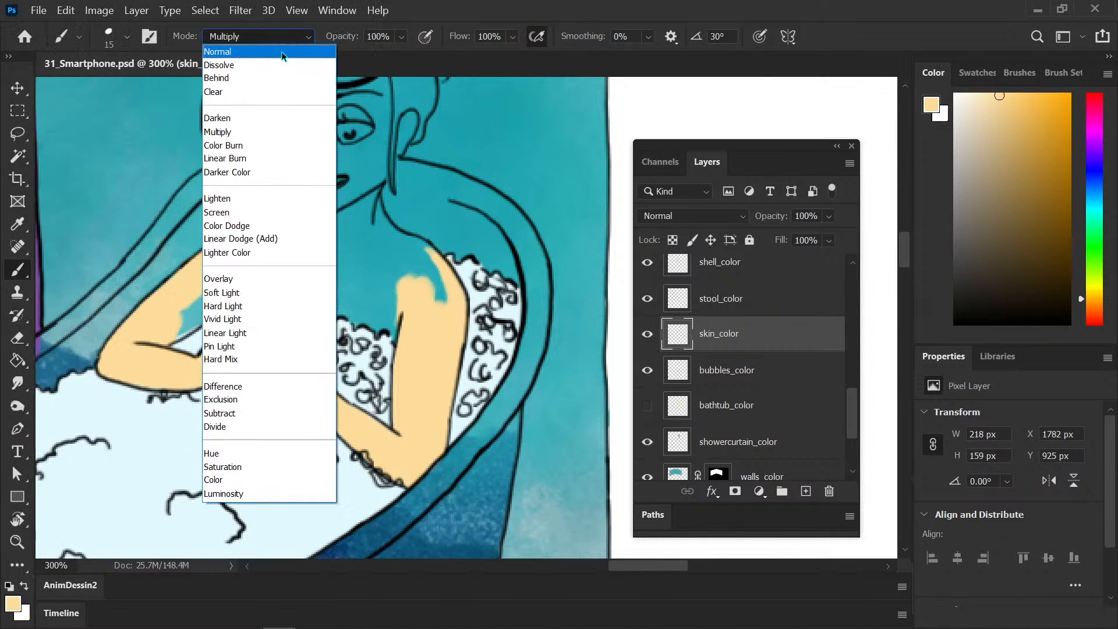
left_click(302, 46)
Step: Paint the peach over the near shoulder, onto the chest beside the armpit and up the near side of the neck
mouse_move(398, 294)
left_mouse_down()
mouse_move(348, 337)
mouse_move(372, 338)
mouse_move(418, 305)
mouse_move(415, 268)
mouse_move(453, 318)
left_mouse_up()
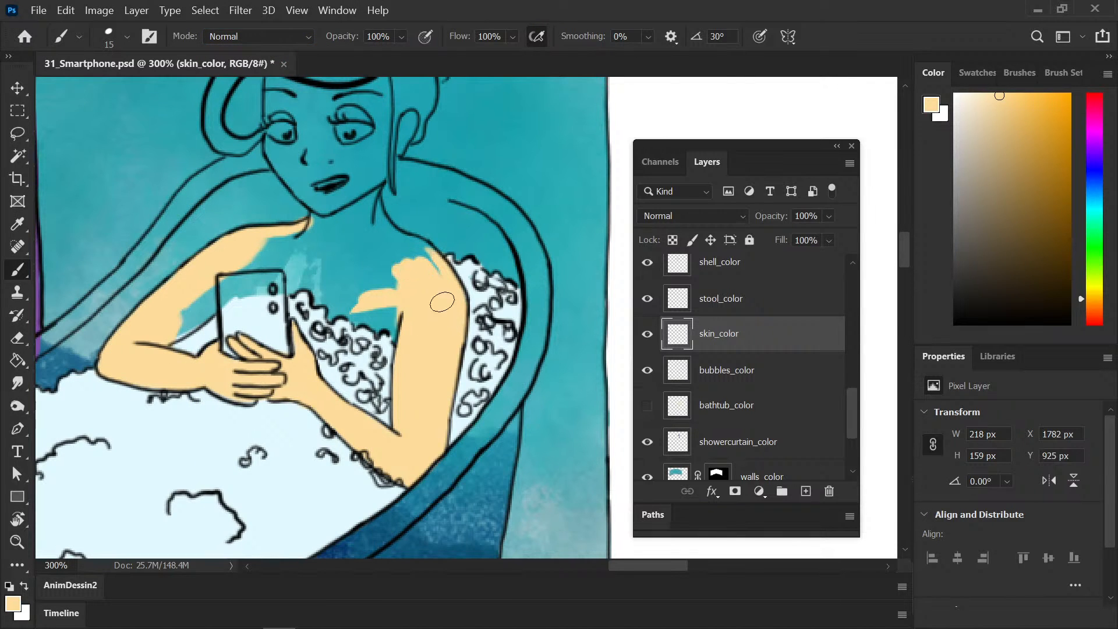
left_click_drag(374, 194, 413, 187)
scroll(392, 267, "up", 3)
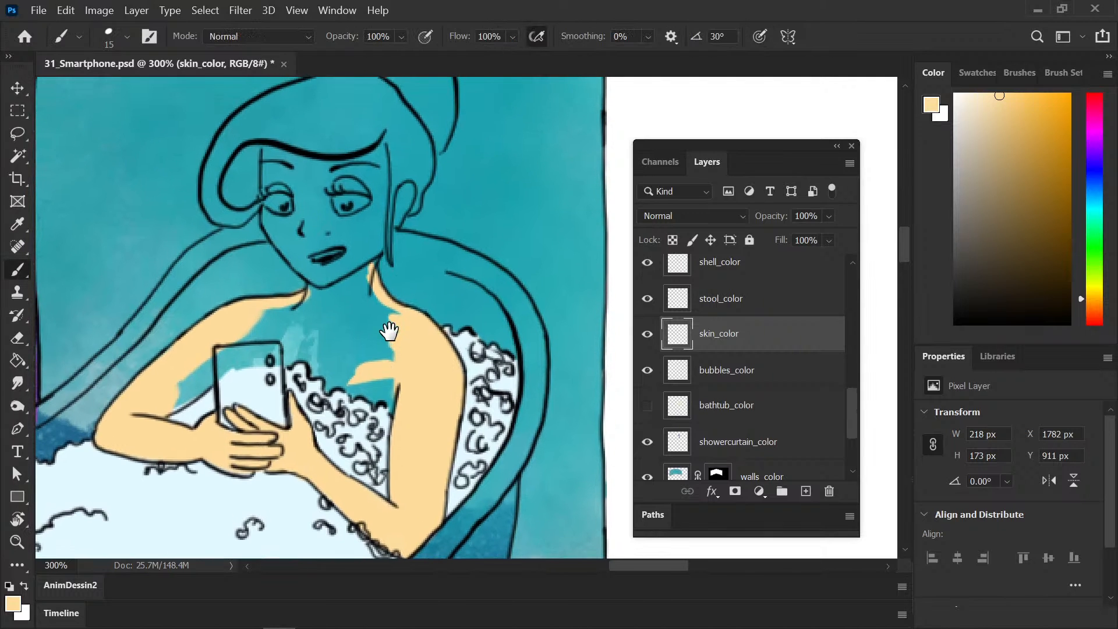
scroll(287, 187, "up", 2)
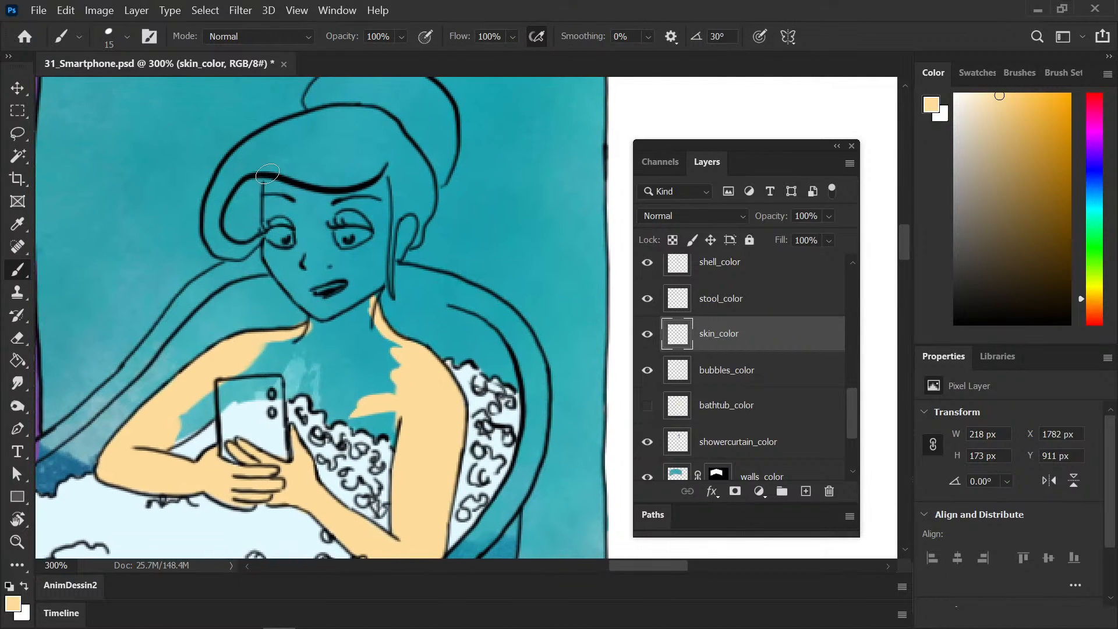
Step: Paint a peach border inside the face along both cheeks, the jaw and the forehead below the hairline
mouse_move(269, 178)
left_mouse_down()
mouse_move(273, 265)
mouse_move(324, 329)
mouse_move(303, 301)
left_mouse_up()
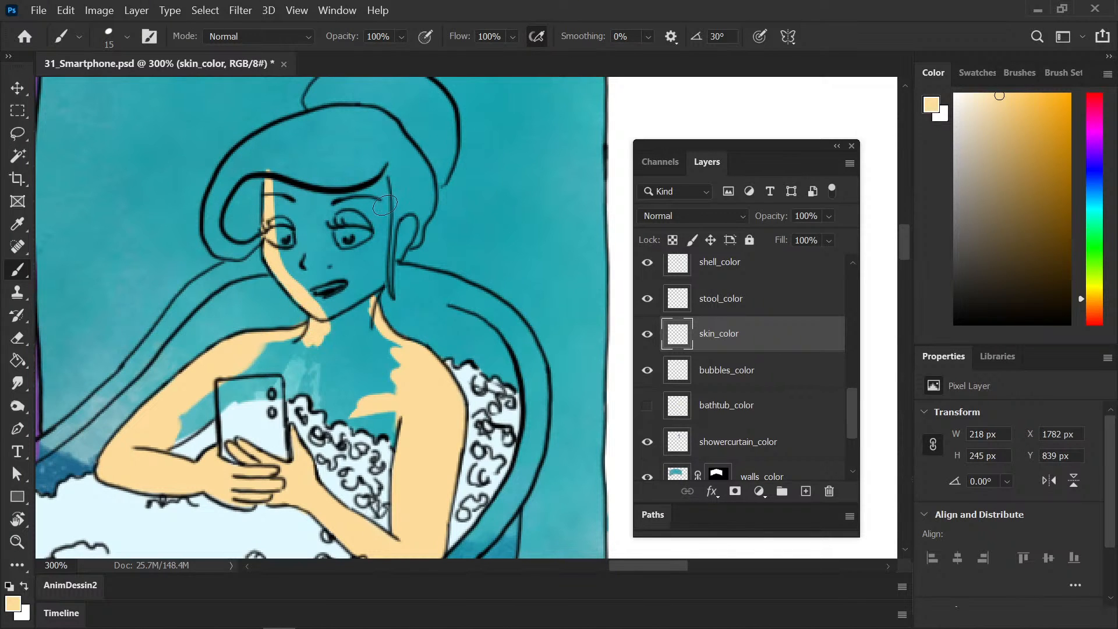
mouse_move(388, 201)
left_mouse_down()
mouse_move(383, 286)
mouse_move(370, 307)
left_mouse_up()
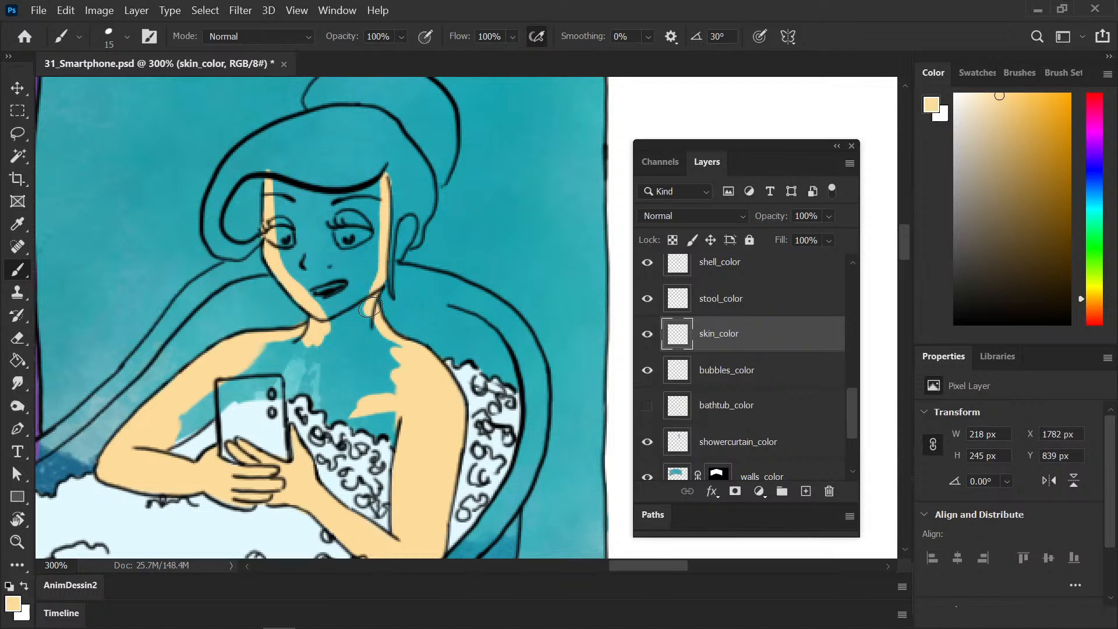
mouse_move(384, 190)
left_mouse_down()
mouse_move(276, 188)
mouse_move(296, 198)
left_mouse_up()
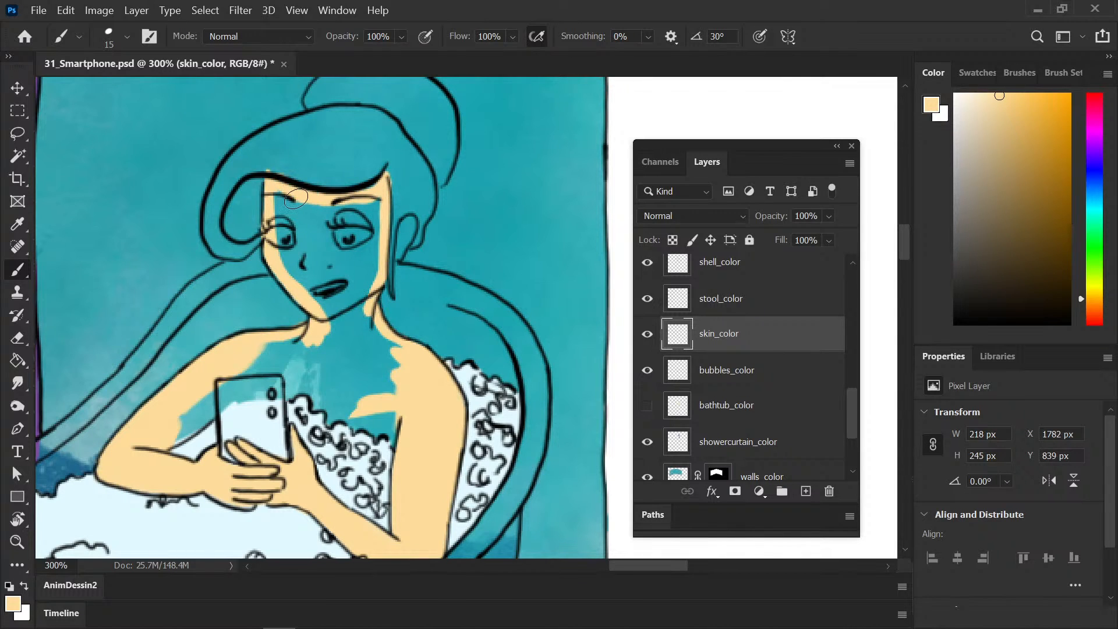
mouse_move(192, 434)
left_mouse_down()
mouse_move(153, 449)
mouse_move(283, 349)
mouse_move(192, 428)
left_mouse_up()
mouse_move(192, 428)
left_mouse_down()
mouse_move(180, 437)
mouse_move(251, 391)
mouse_move(323, 392)
left_mouse_up()
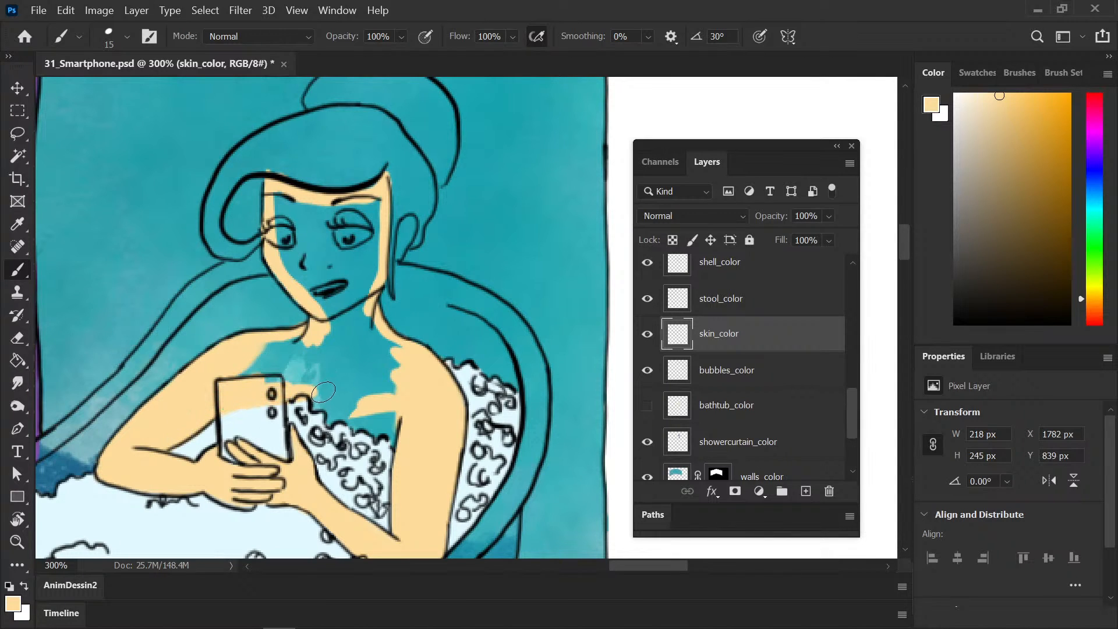
key("ctrl+z")
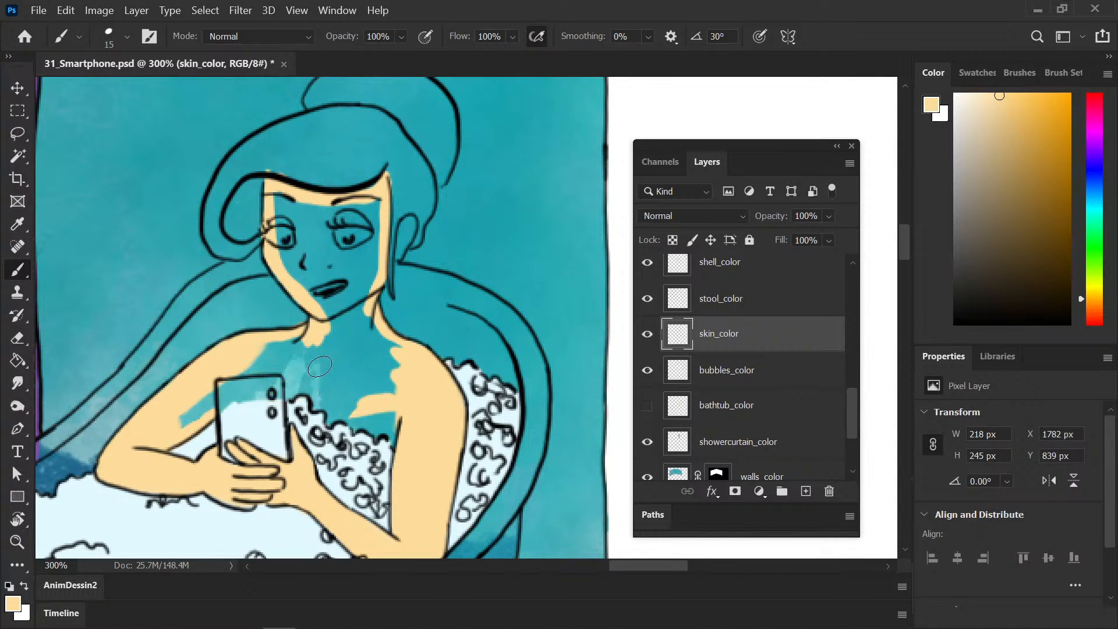
Step: Paint the peach across the upper chest and behind the phone, joining the two shoulders
mouse_move(294, 393)
left_mouse_down()
mouse_move(302, 387)
mouse_move(189, 417)
mouse_move(262, 373)
mouse_move(227, 401)
mouse_move(326, 373)
mouse_move(236, 367)
mouse_move(398, 370)
mouse_move(344, 391)
mouse_move(406, 434)
left_mouse_up()
key("ctrl+plus")
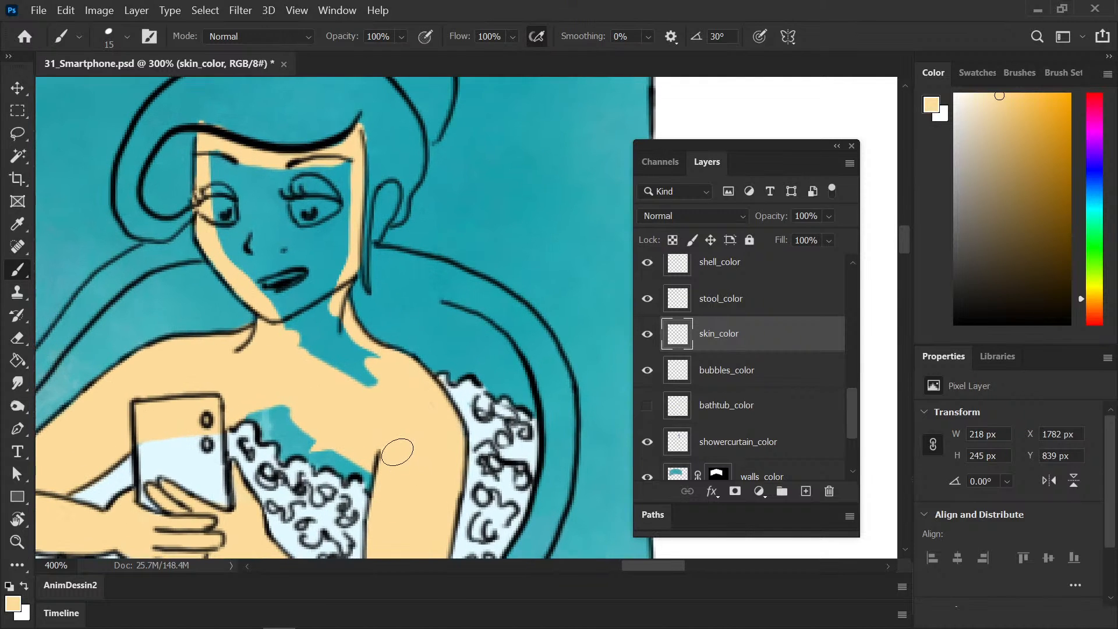
Step: Select the unpainted area of the face and neck with the Magic Wand and expand the selection slightly
key("w")
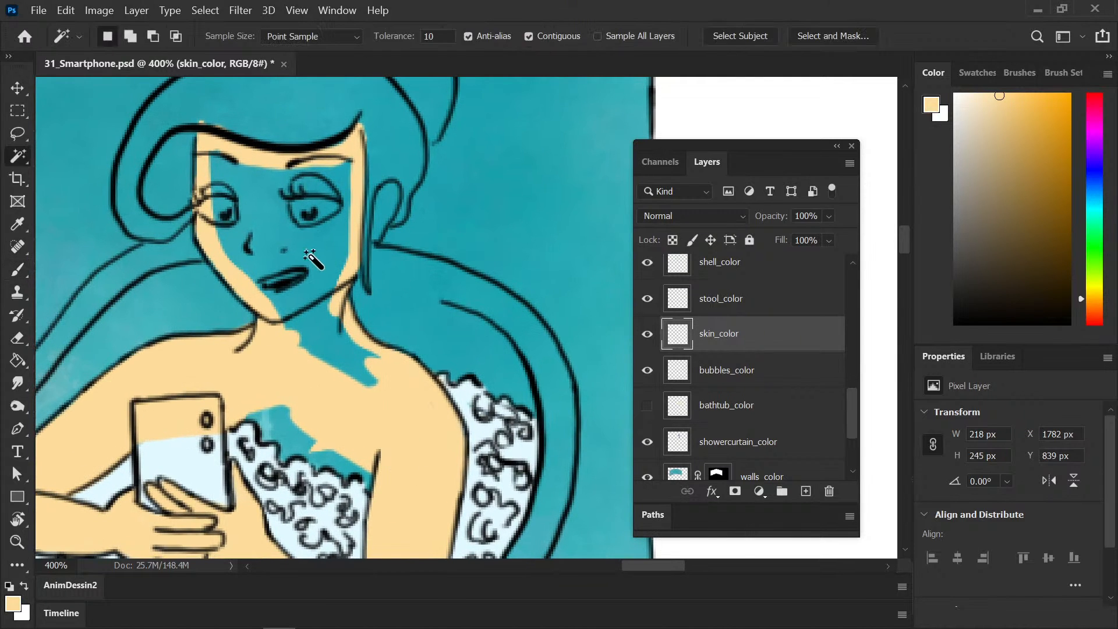
left_click(318, 259)
left_click(205, 10)
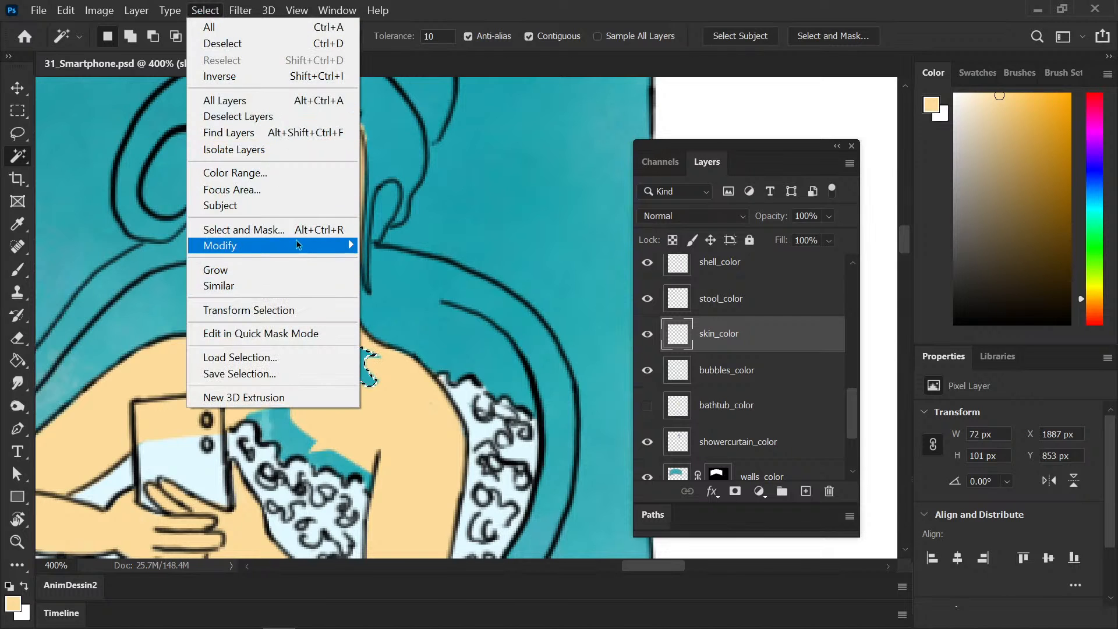
mouse_move(273, 245)
left_click(99, 277)
left_click(437, 404)
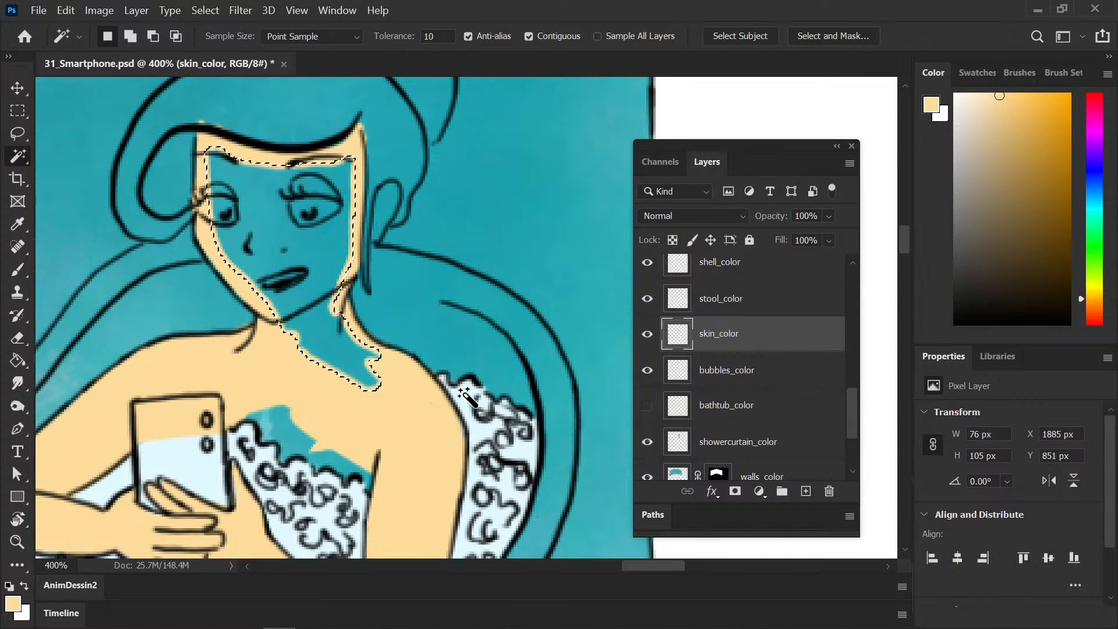
Step: Fill the selected face and neck area with peach using the Paint Bucket and deselect it
key("g")
left_click(298, 279)
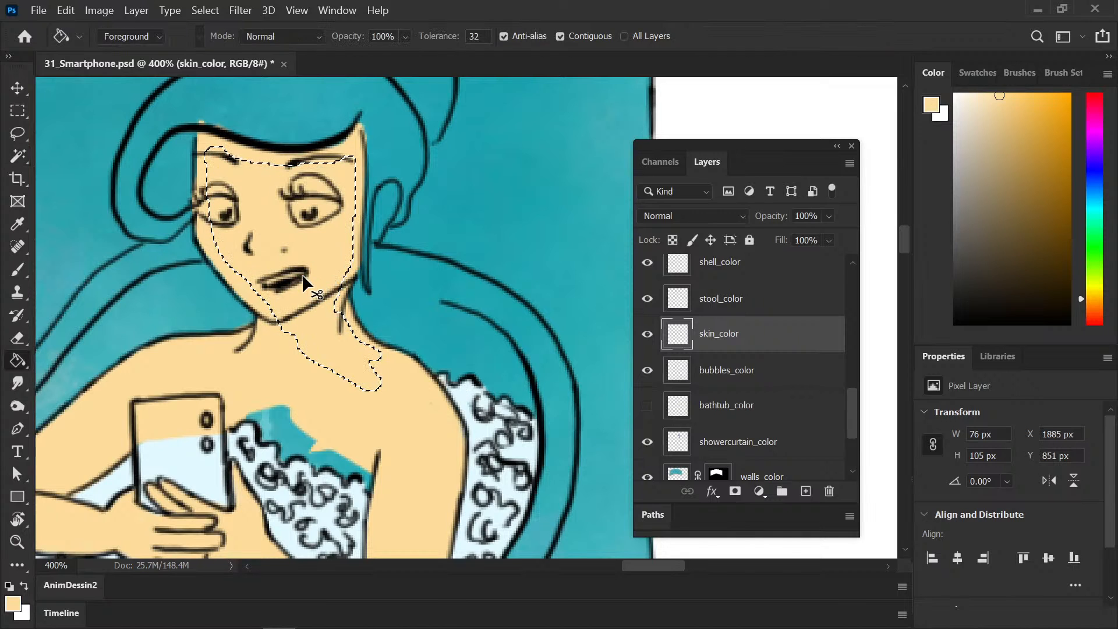
key("ctrl+d")
Step: Paint the remaining gap on the lower chest with peach down to the edge of the bubbles
key("b")
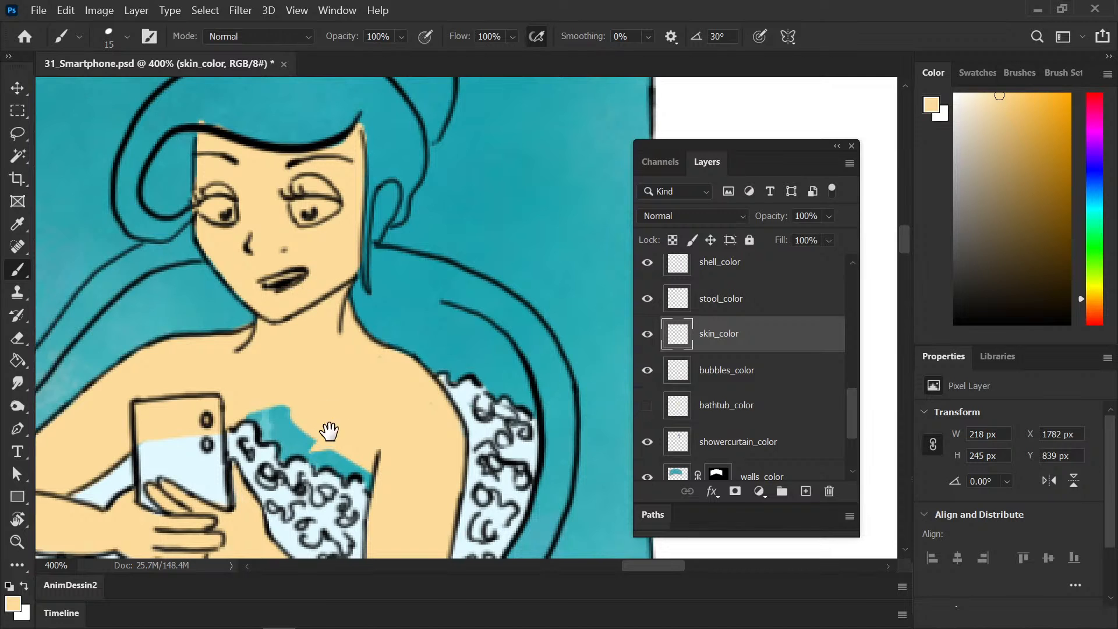
left_click_drag(326, 430, 296, 292)
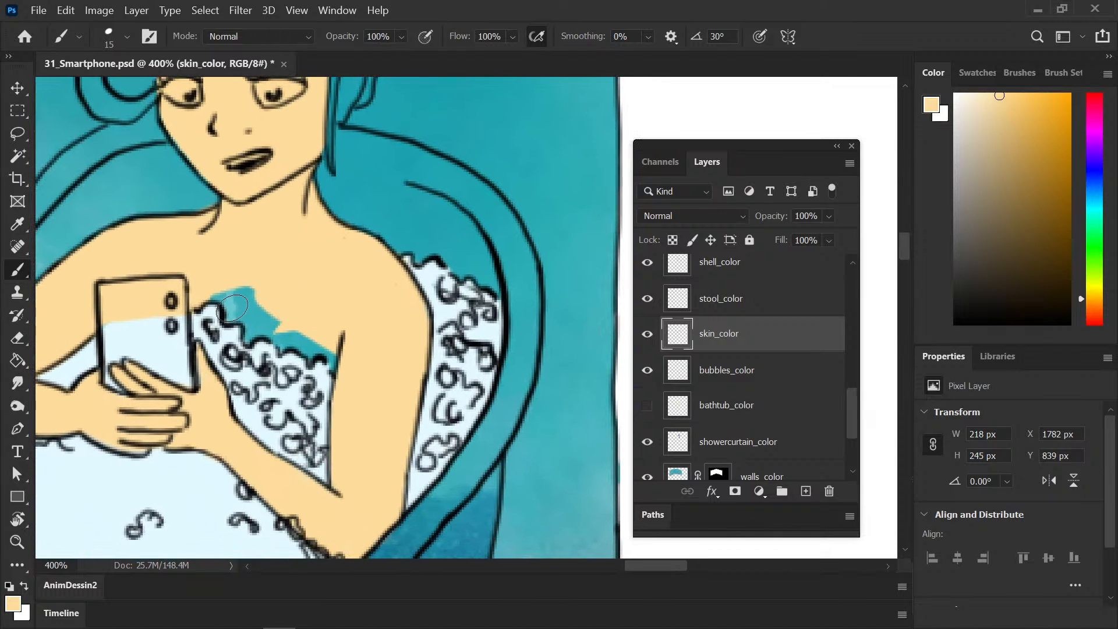
mouse_move(231, 308)
left_mouse_down()
mouse_move(208, 295)
mouse_move(323, 352)
left_mouse_up()
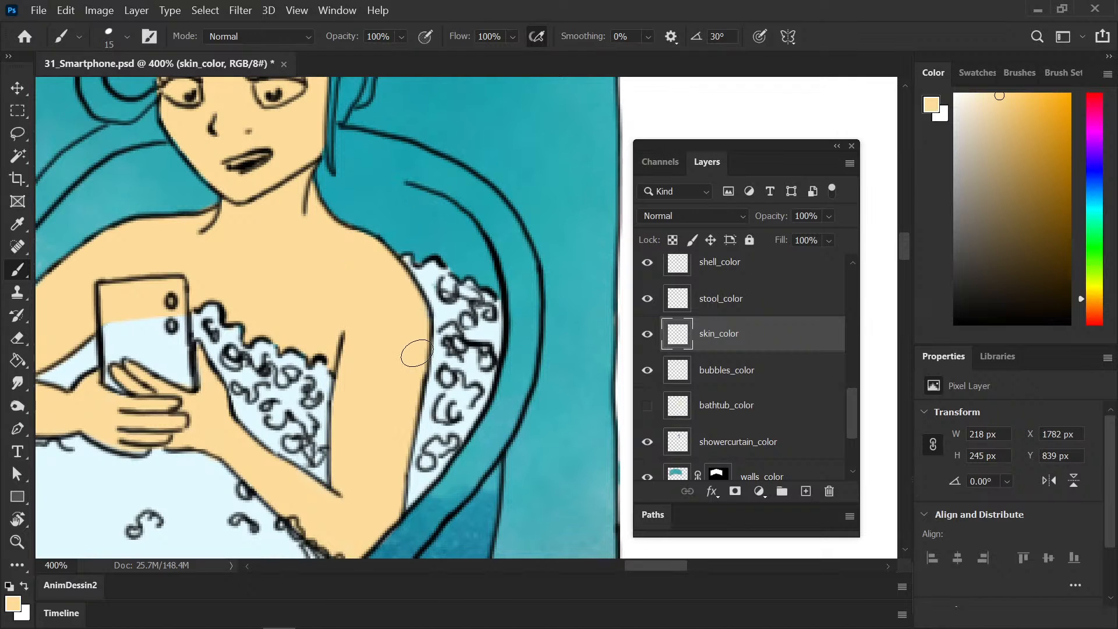
Step: On bubbles_color, sample the foam's pale blue and retouch the bubble edges beside the shoulder and chest with Brush and Eraser
left_click(728, 383)
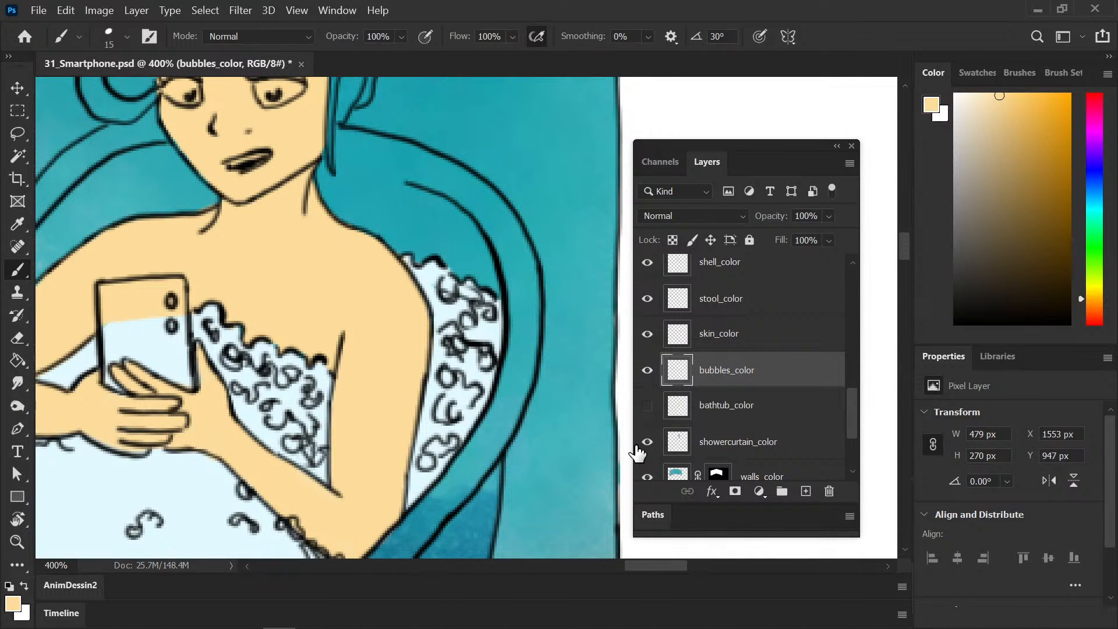
key("i")
left_click(204, 487)
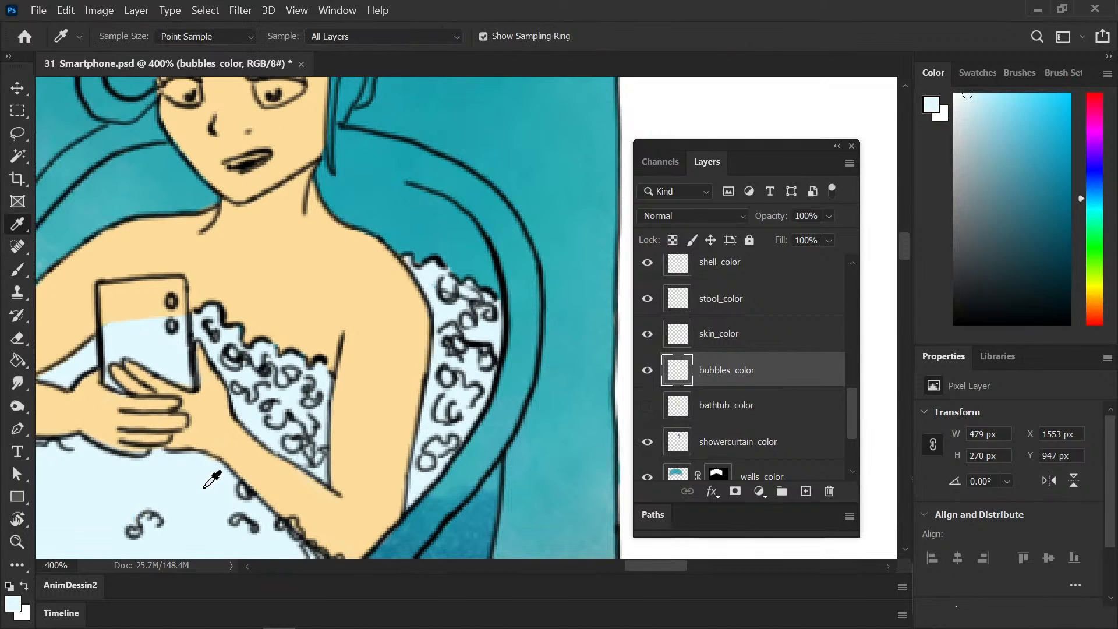
key("b")
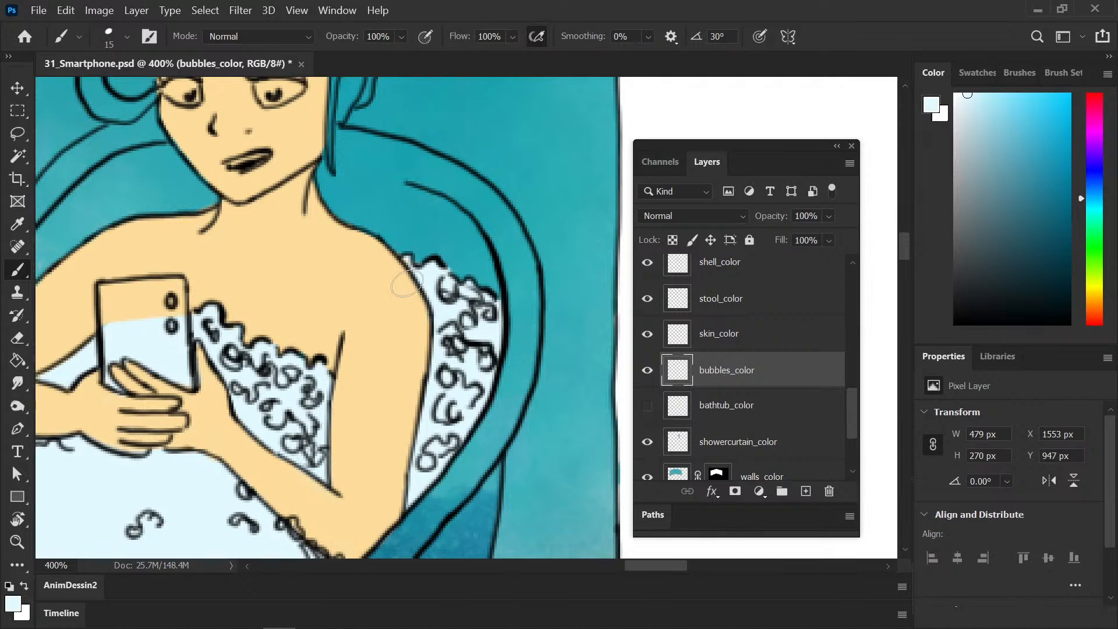
key("e")
left_click(230, 335)
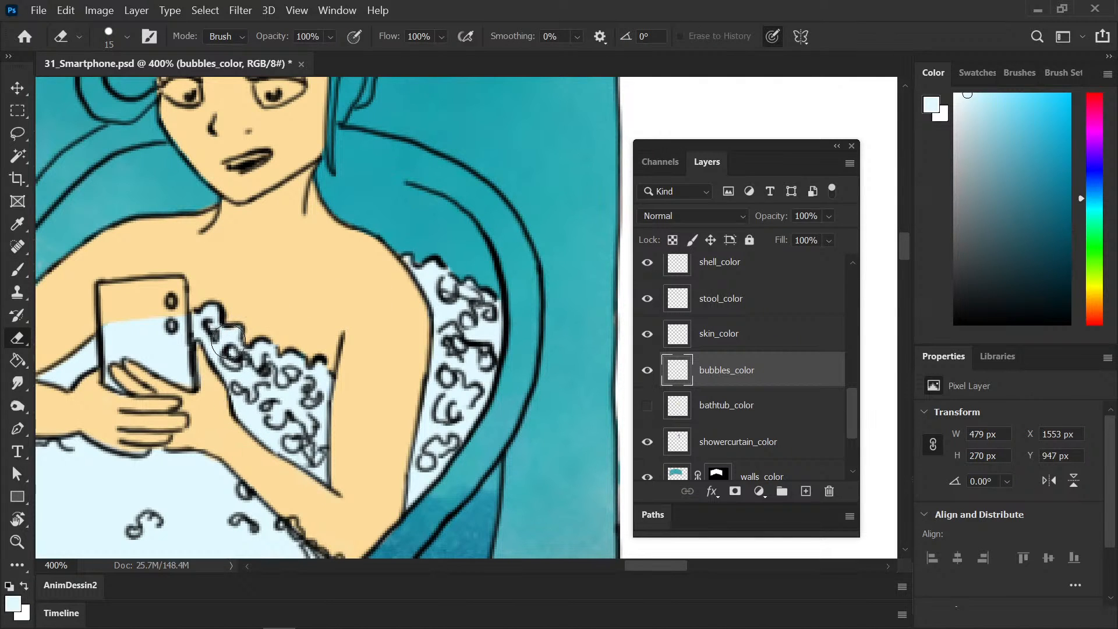
Step: On skin_color, sample the skin's peach and paint the woman's ear with the Brush
left_click(719, 334)
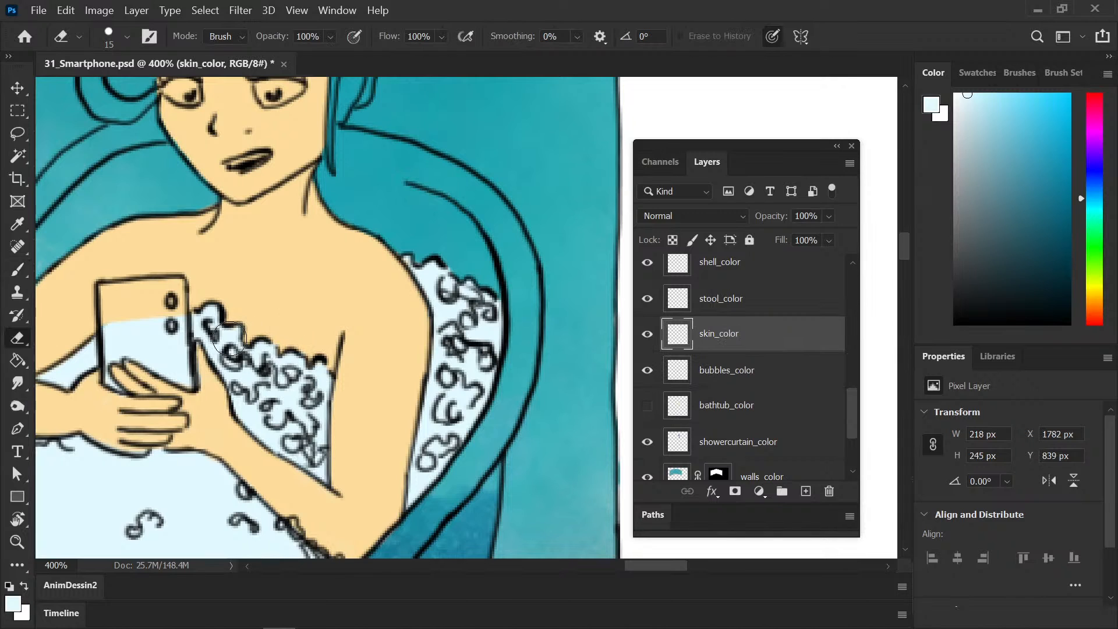
key("b")
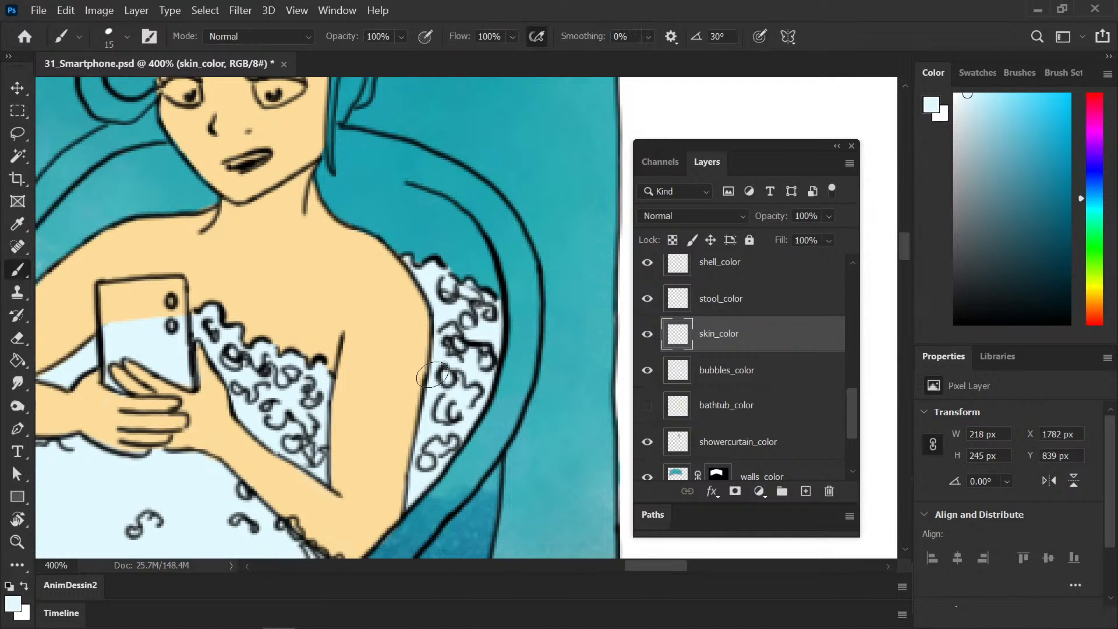
key("alt")
left_click(389, 364, "alt")
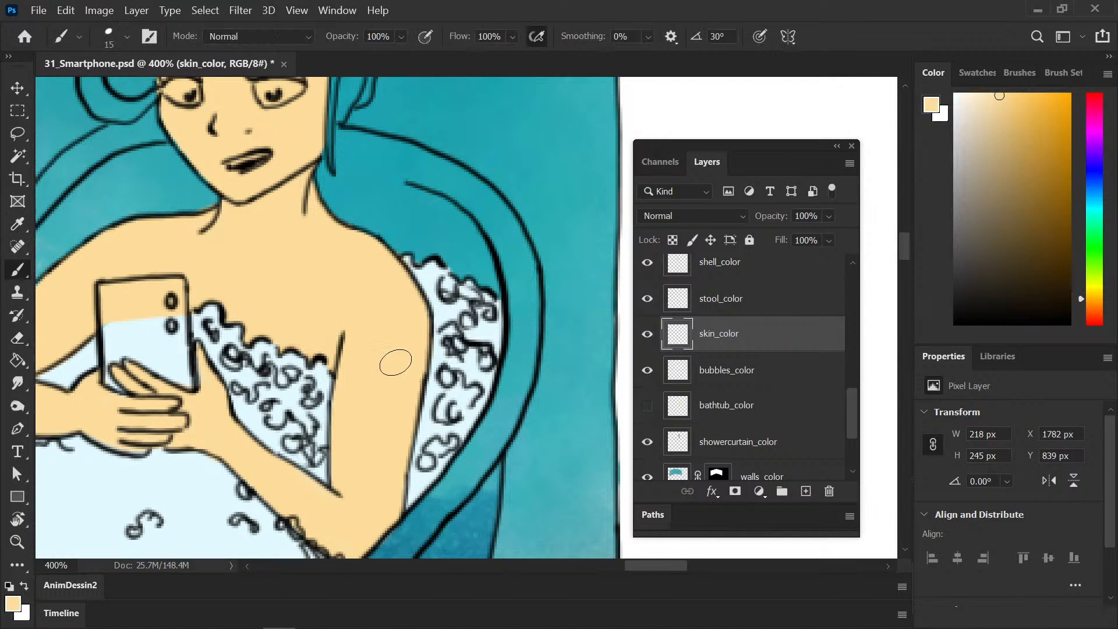
scroll(394, 366, "up", 8)
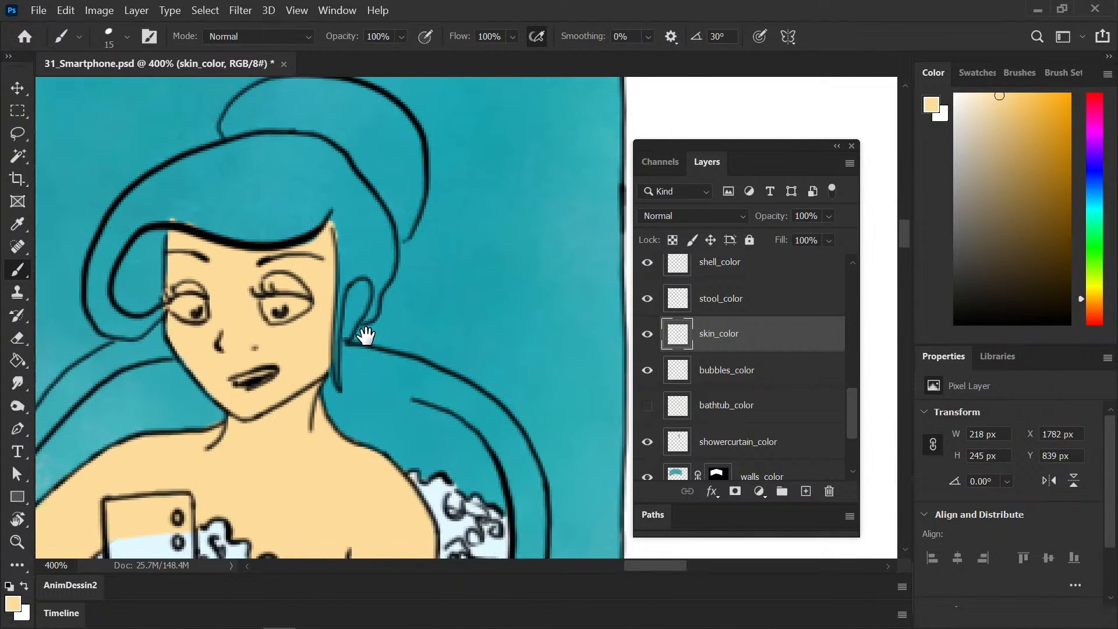
mouse_move(350, 309)
left_mouse_down()
mouse_move(358, 297)
mouse_move(349, 329)
mouse_move(354, 314)
left_mouse_up()
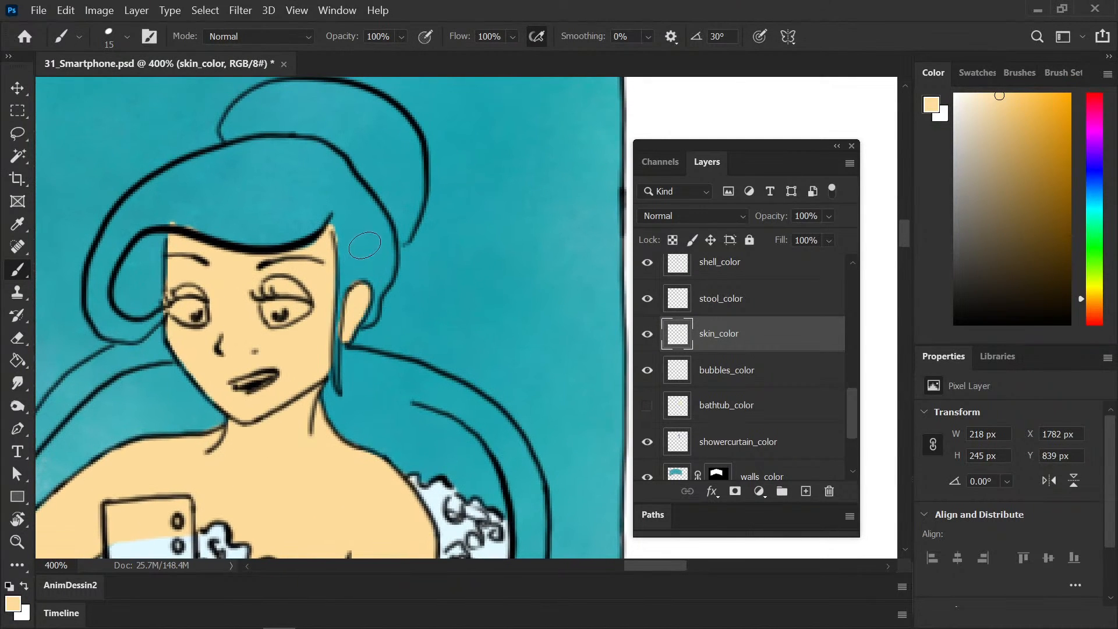
scroll(360, 266, "down", 5)
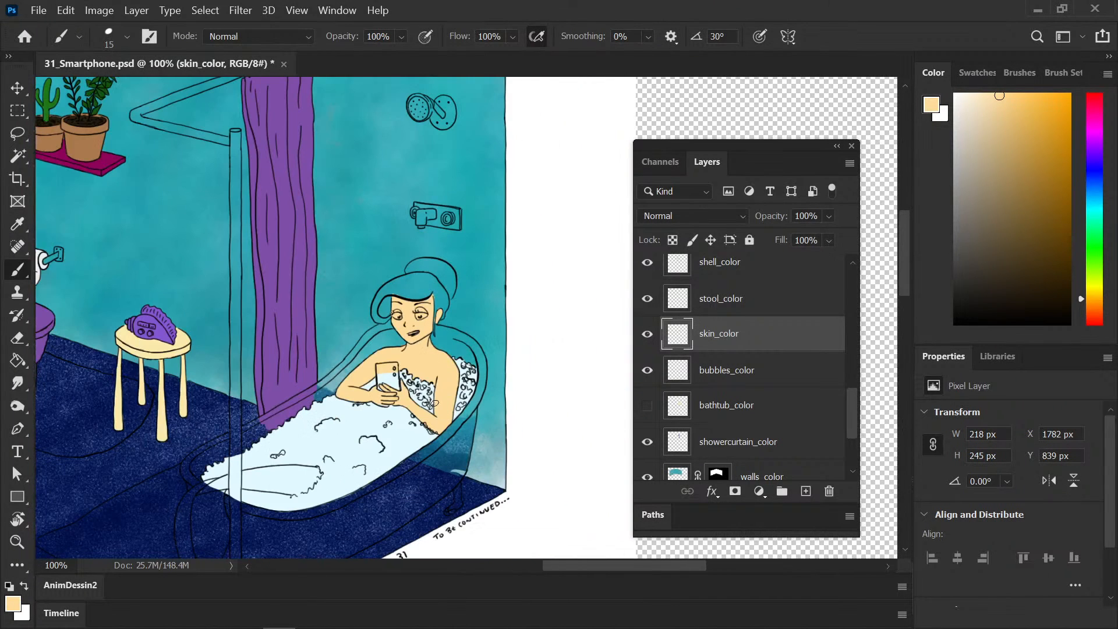
Step: Save the document and make the bathtub_color layer visible again
key("ctrl+s")
key("space")
scroll(424, 443, "down", 3)
left_click_drag(492, 412, 522, 424)
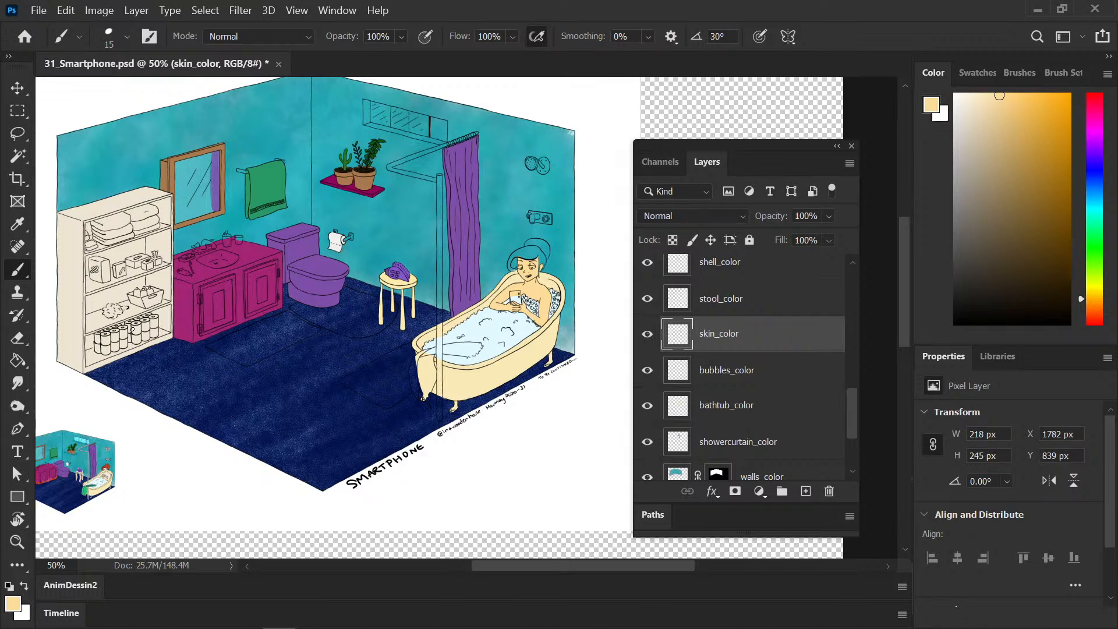
Step: Sample the shelf's beige and add a new layer clipped to bubbles_color
left_click(763, 376)
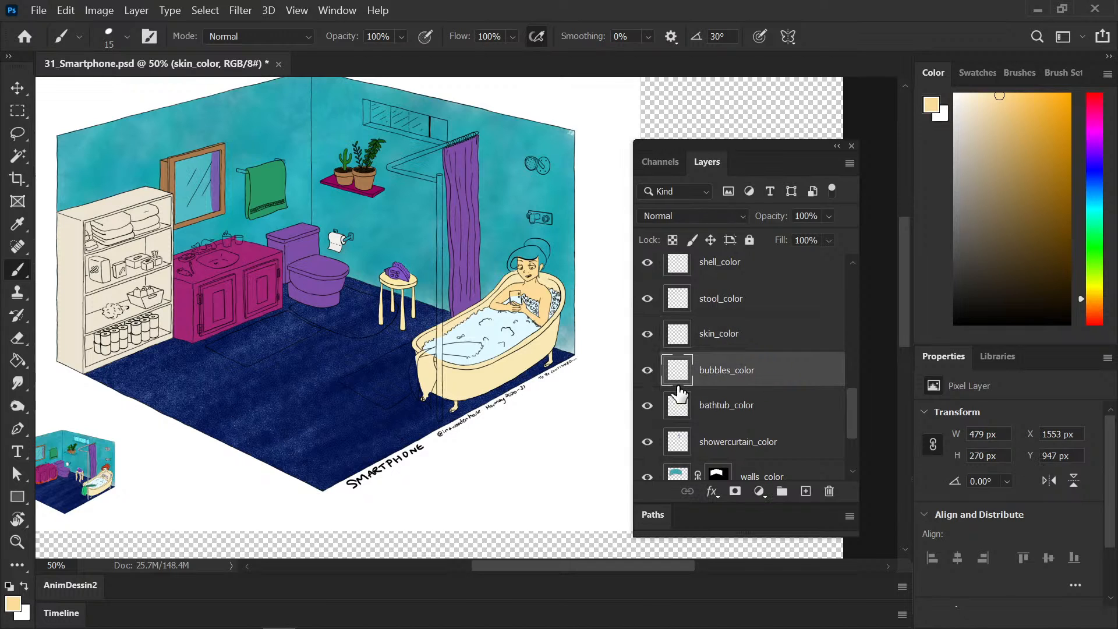
key("i")
left_click(89, 298)
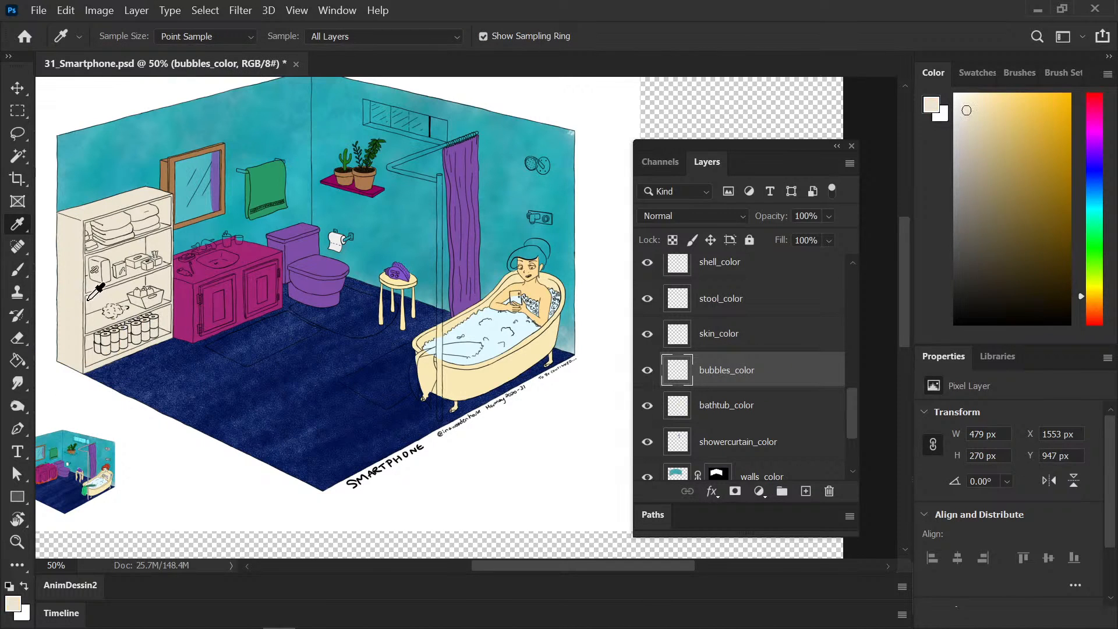
key("b")
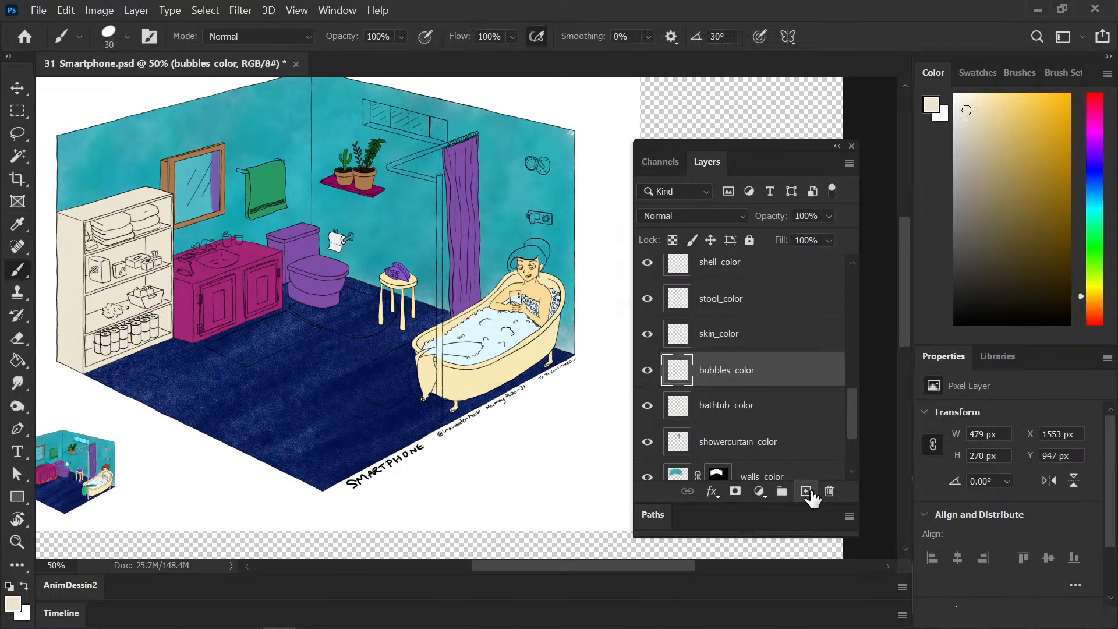
left_click(806, 491)
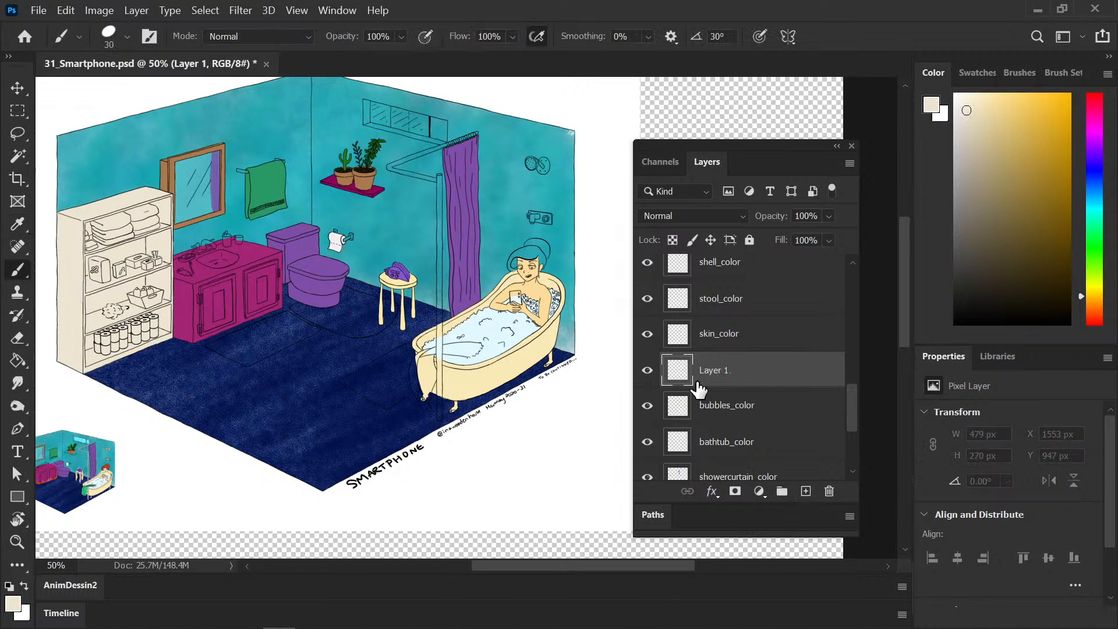
left_click(758, 388, "alt")
Step: Enlarge the brush to 200 and paint beige over the bath area on the clipped layer
key("bracketright")
key("bracketright")
key("bracketright")
key("bracketright")
key("bracketright")
key("bracketright")
key("bracketright")
key("bracketright")
key("bracketright")
key("bracketright")
key("bracketright")
key("bracketright")
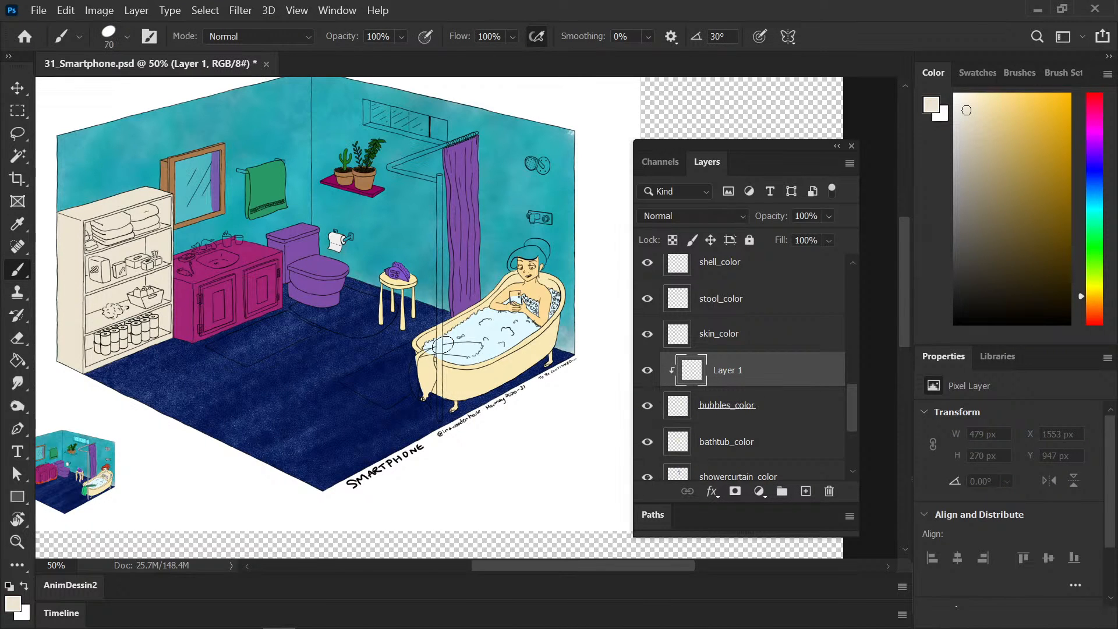
mouse_move(434, 344)
left_mouse_down()
mouse_move(490, 314)
mouse_move(454, 350)
mouse_move(536, 326)
left_mouse_up()
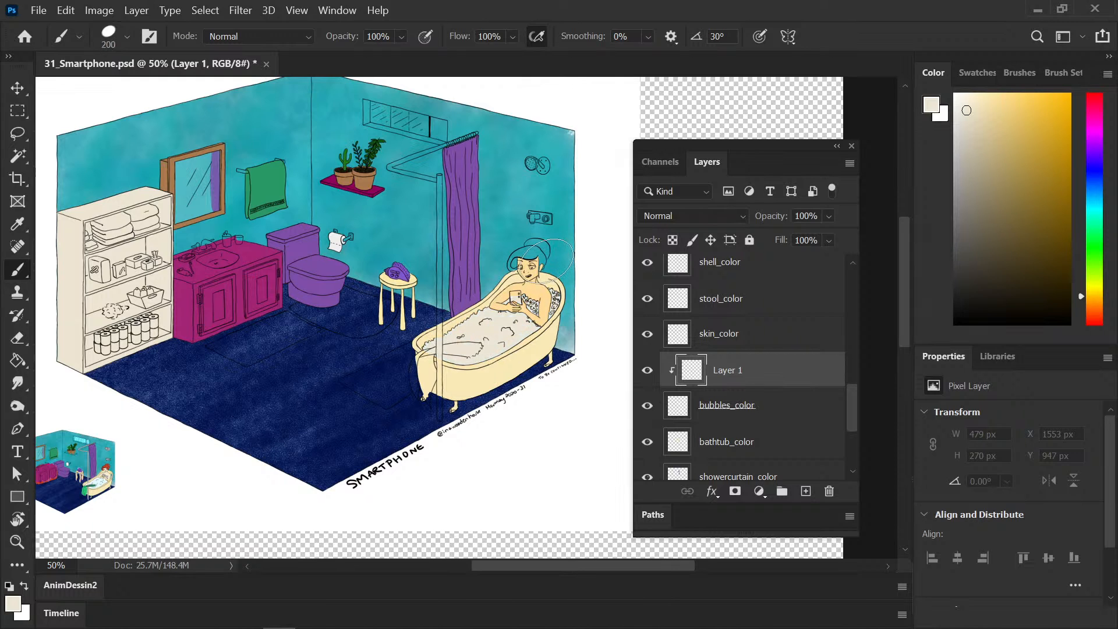
Step: Move the beige layer beneath bubbles_color and clip it to bathtub_color to try the colour on the tub
left_click_drag(756, 386, 778, 429)
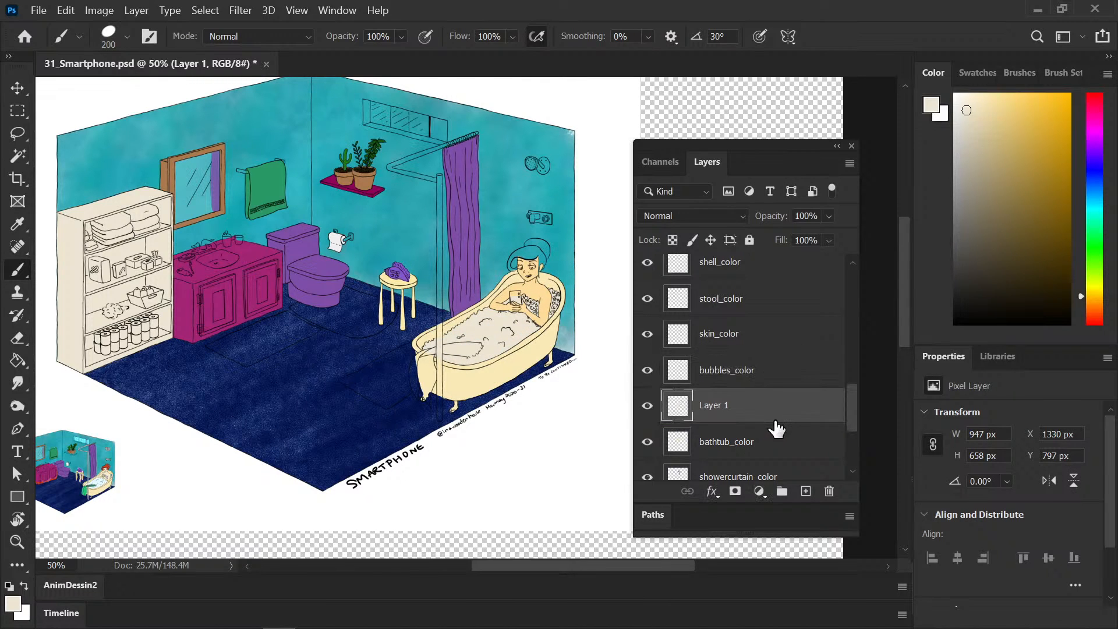
left_click(745, 433, "alt")
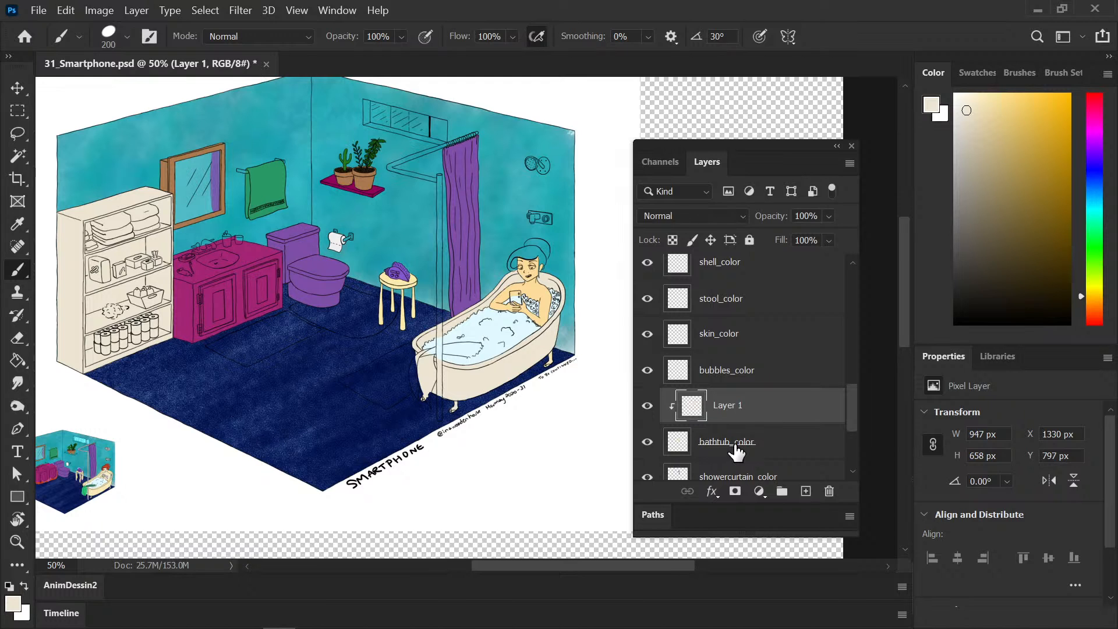
key("ctrl+minus")
left_click_drag(532, 399, 461, 407)
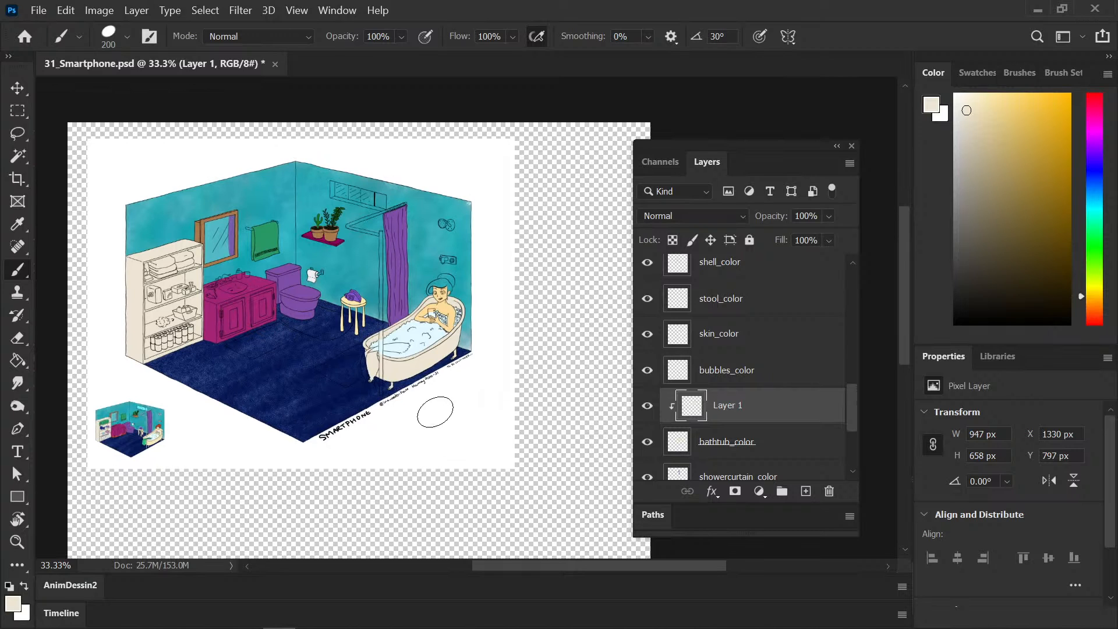
Step: Brush more of the trial colour over the bathtub and delete the trial layer
key("i")
key("b")
left_click_drag(438, 315, 402, 435)
left_click(647, 405)
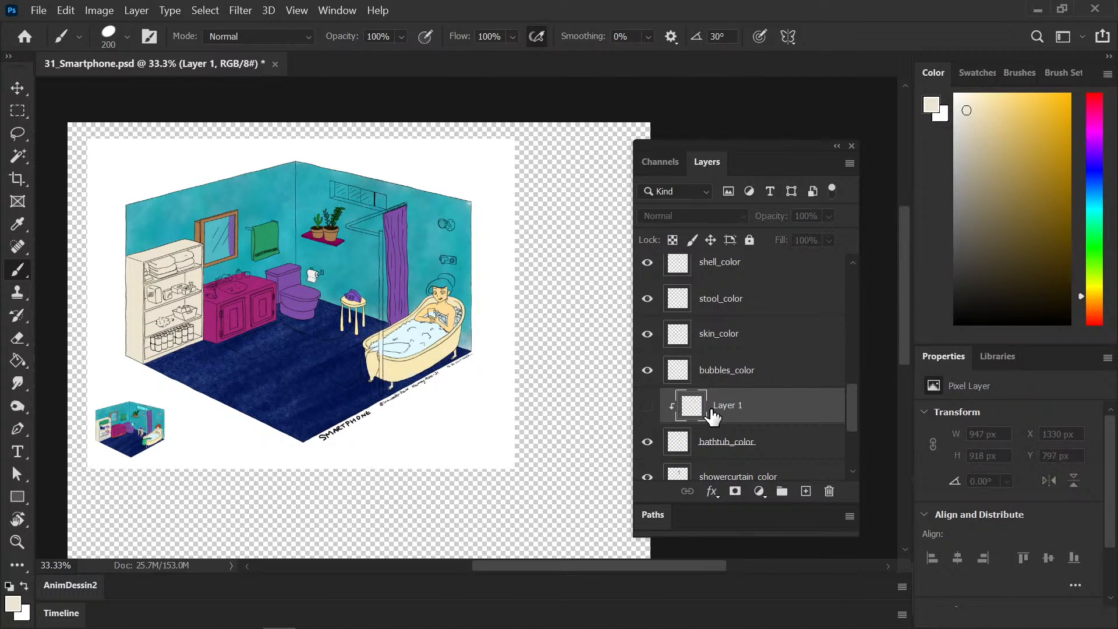
key("Delete")
Step: Sample the woman's red hair colour from the small reference picture with the Eyedropper
key("i")
key("ctrl+plus")
key("ctrl+plus")
left_click(317, 418)
mouse_move(319, 415)
left_mouse_down()
mouse_move(273, 410)
mouse_move(369, 369)
mouse_move(499, 369)
left_mouse_up()
Step: Create a new layer directly above skin_color and name it hair_color
left_click(791, 342)
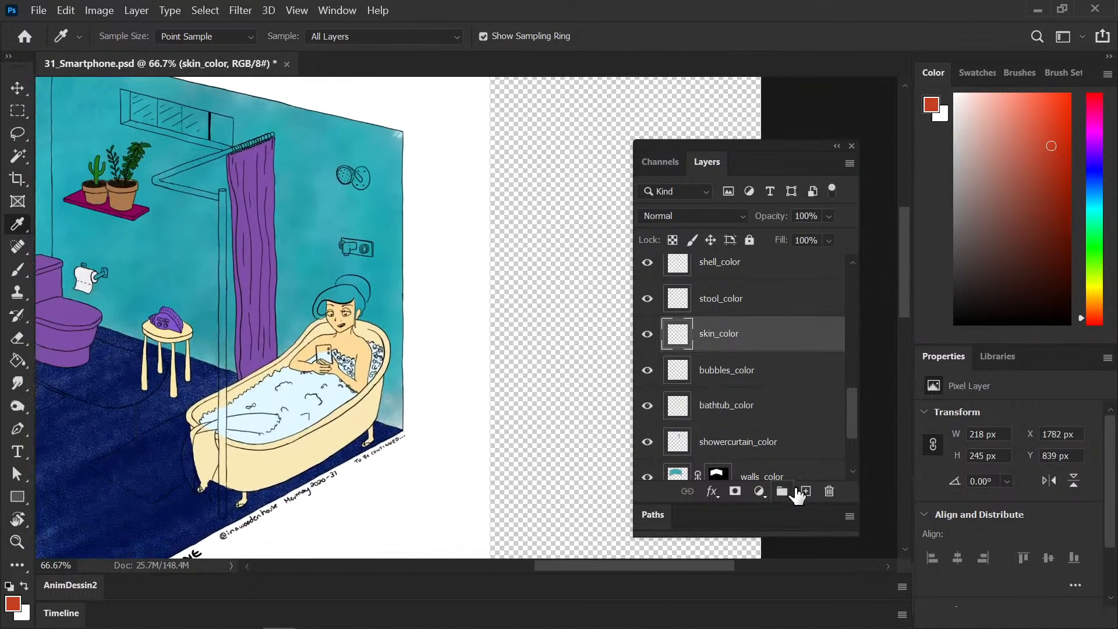
left_click(806, 491)
double_click(719, 337)
type("h")
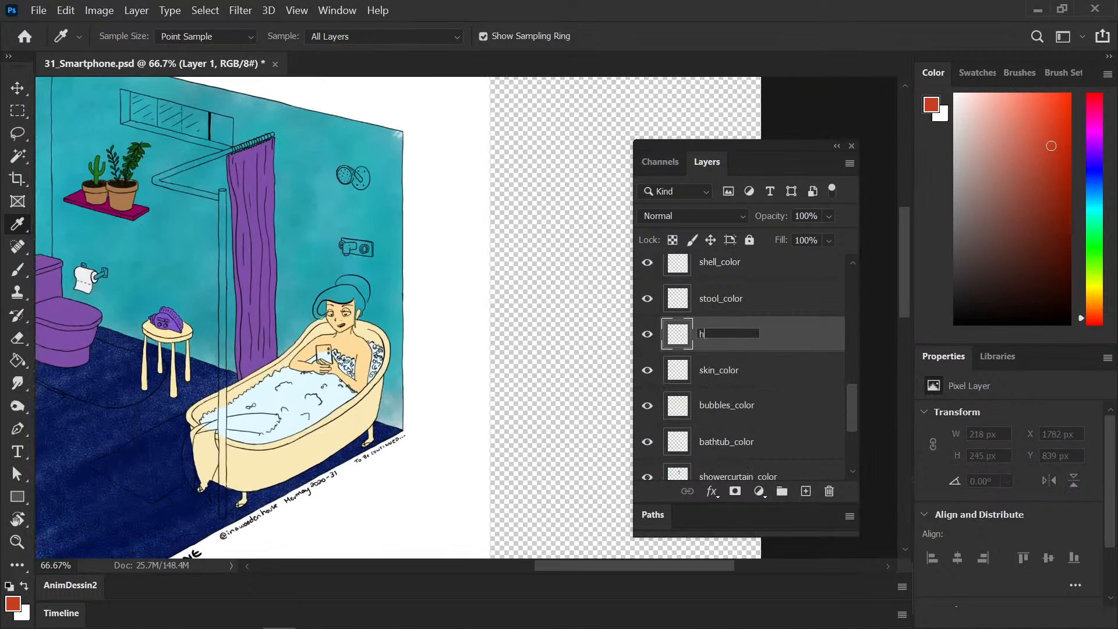
type("ia")
type("r_color")
key("Return")
Step: Reduce the brush size to 10 and paint the hair around the ear and the thin side strand red
key("b")
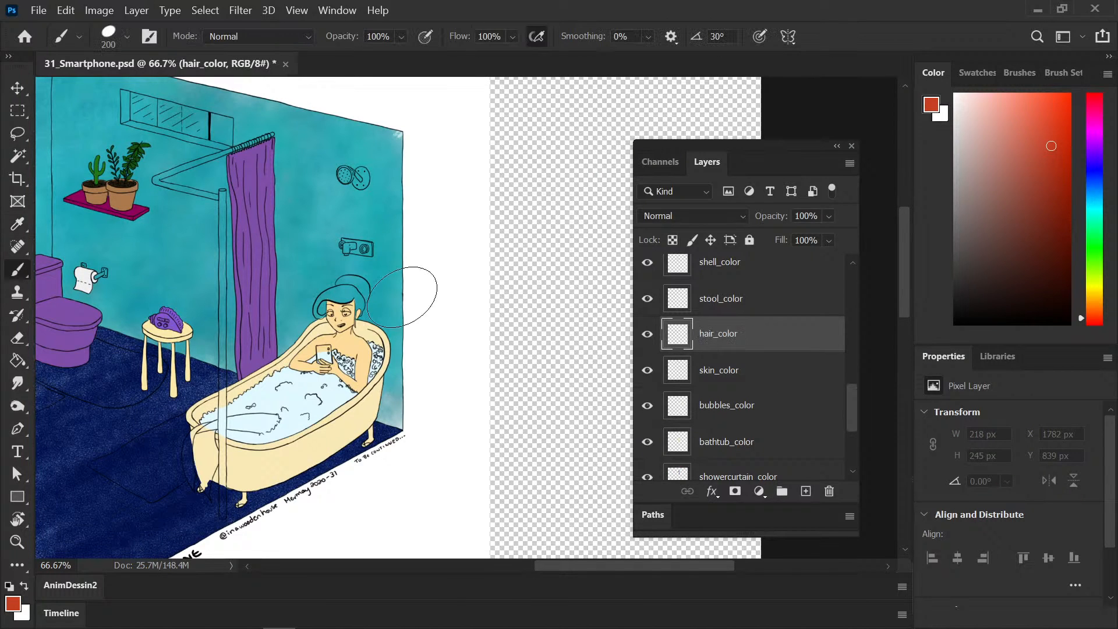
key("bracketleft")
key("bracketleft")
key("bracketleft")
key("bracketleft")
key("bracketleft")
key("bracketleft")
key("bracketleft")
key("bracketleft")
key("bracketleft")
key("bracketleft")
key("bracketleft")
key("bracketleft")
key("ctrl+plus")
key("ctrl+plus")
left_click_drag(155, 295, 384, 371)
key("ctrl+plus")
mouse_move(299, 350)
left_mouse_down()
mouse_move(336, 349)
mouse_move(342, 391)
mouse_move(346, 315)
mouse_move(342, 365)
mouse_move(361, 302)
mouse_move(348, 312)
mouse_move(365, 305)
left_mouse_up()
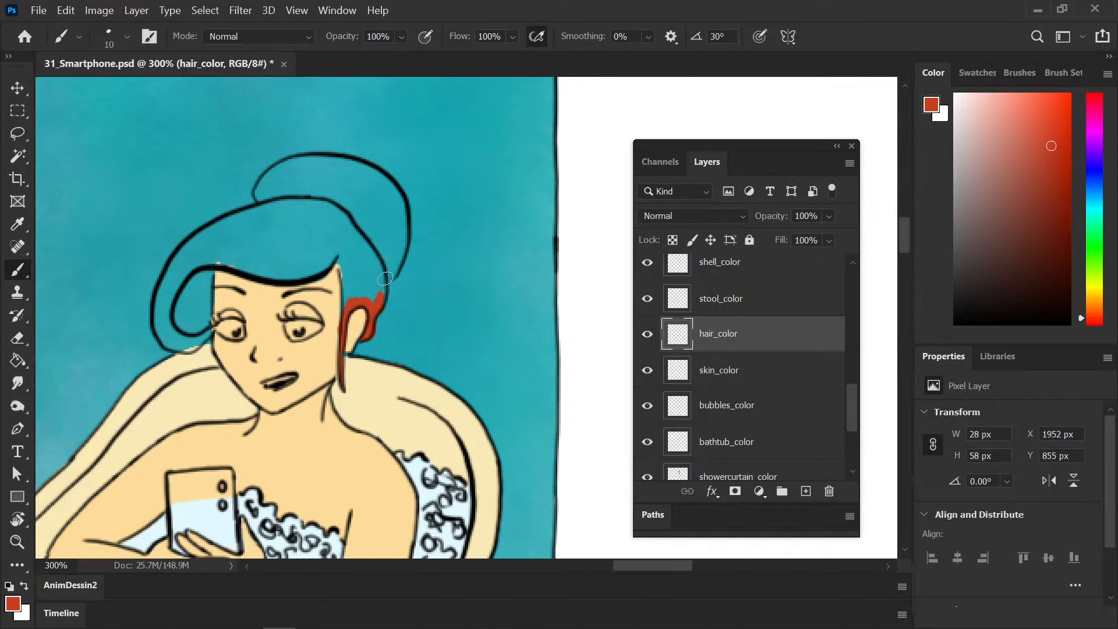
Step: Enlarge the brush to 20 and paint red along the inner edges of the temple hair, front curl, fringe and bun
key("bracketright")
left_click_drag(337, 257, 347, 288)
key("e")
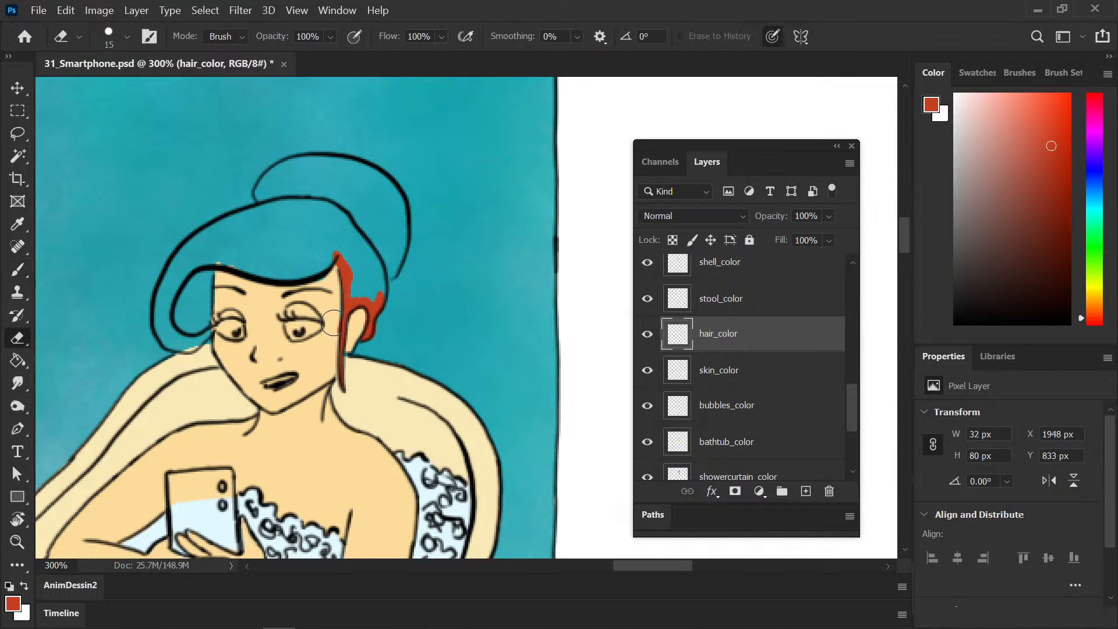
key("b")
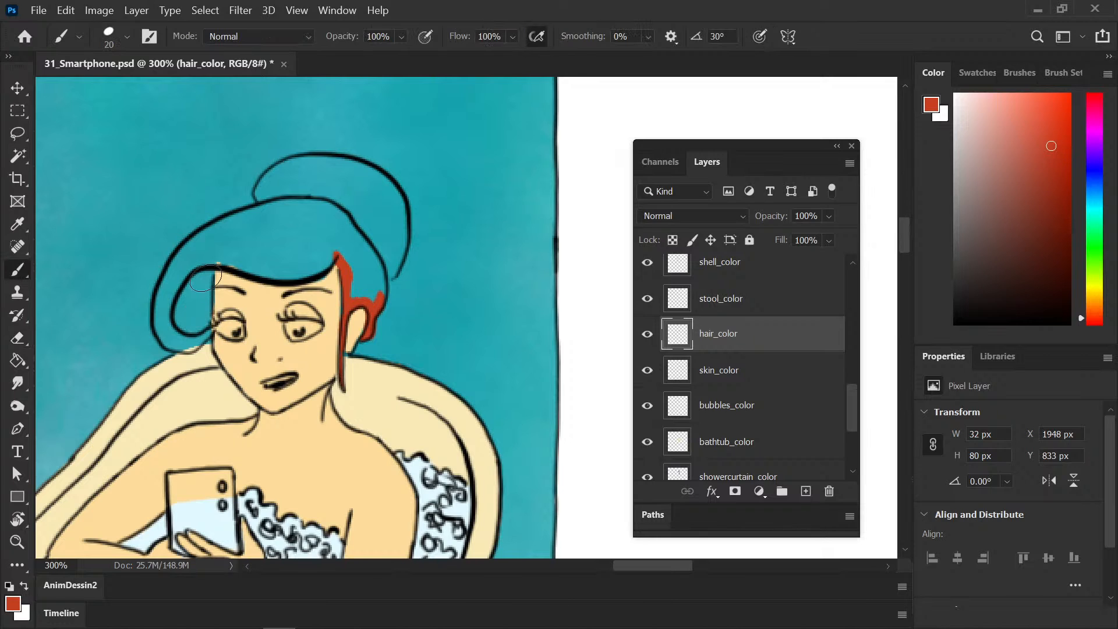
left_click_drag(205, 265, 204, 297)
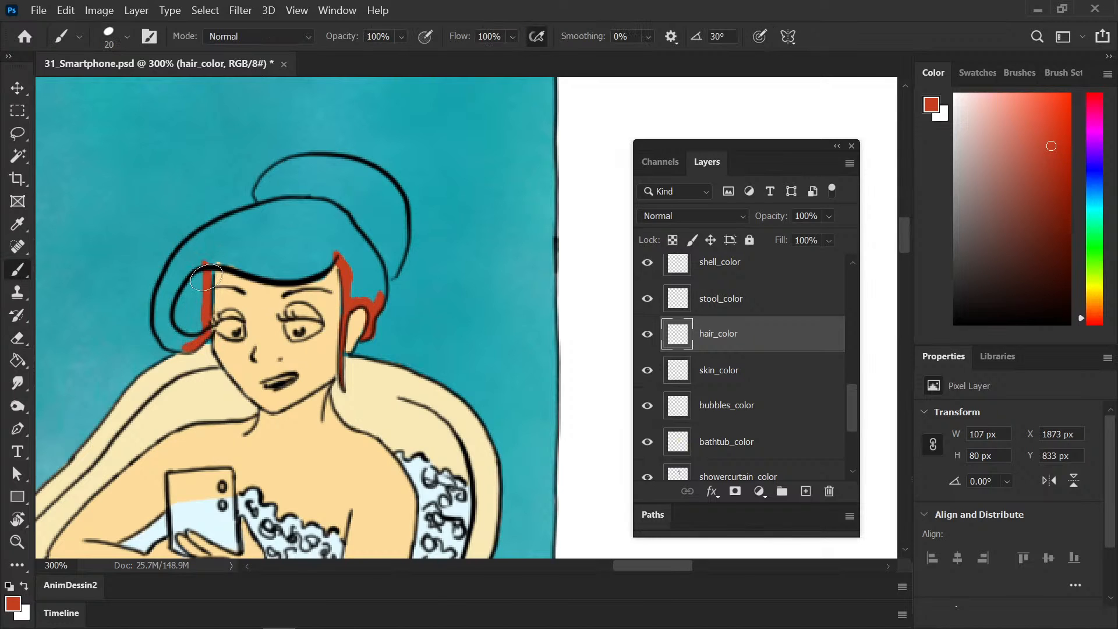
mouse_move(156, 321)
left_mouse_down()
mouse_move(172, 279)
mouse_move(173, 325)
mouse_move(179, 306)
mouse_move(188, 314)
mouse_move(200, 253)
mouse_move(206, 278)
mouse_move(218, 247)
mouse_move(221, 306)
mouse_move(203, 254)
mouse_move(254, 270)
mouse_move(167, 285)
mouse_move(236, 221)
mouse_move(209, 232)
mouse_move(284, 171)
mouse_move(269, 177)
mouse_move(325, 167)
mouse_move(373, 177)
mouse_move(355, 168)
mouse_move(401, 197)
mouse_move(392, 194)
mouse_move(405, 236)
mouse_move(387, 287)
mouse_move(396, 262)
mouse_move(377, 291)
mouse_move(348, 294)
left_mouse_up()
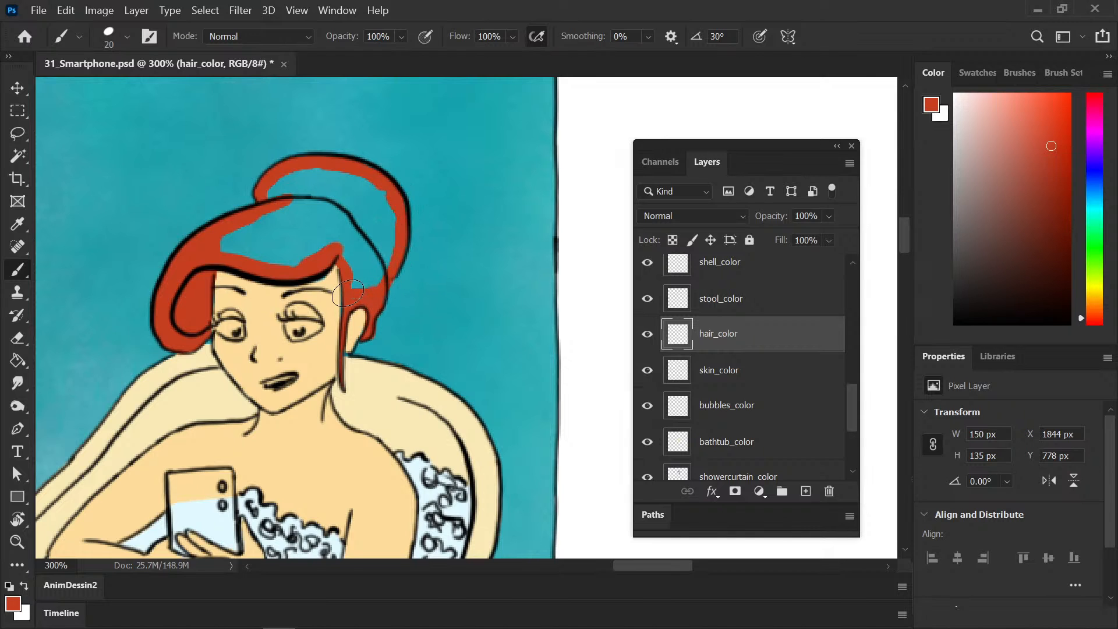
Step: Select the unpainted interior of the hair with the Magic Wand and expand the selection by 2 pixels
key("w")
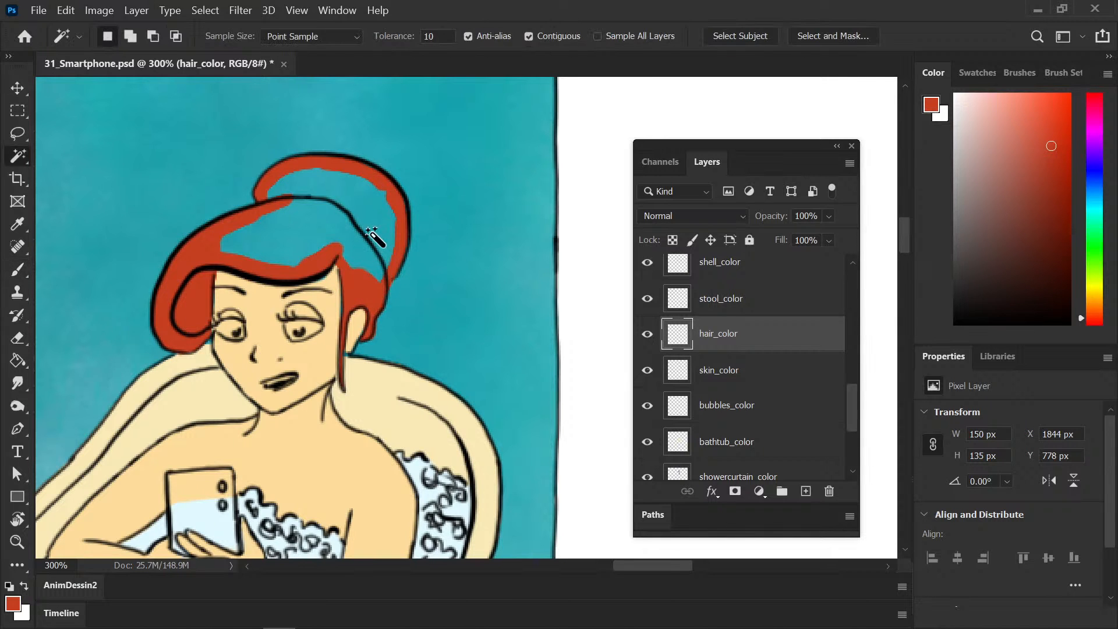
left_click(368, 231)
left_click(205, 11)
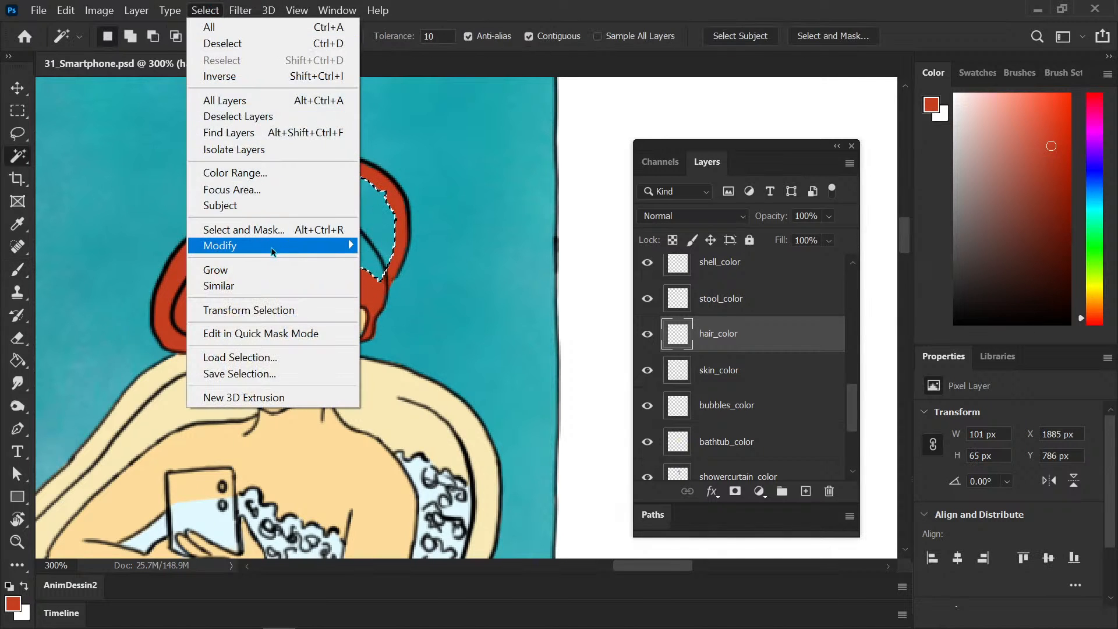
mouse_move(271, 246)
left_click(155, 281)
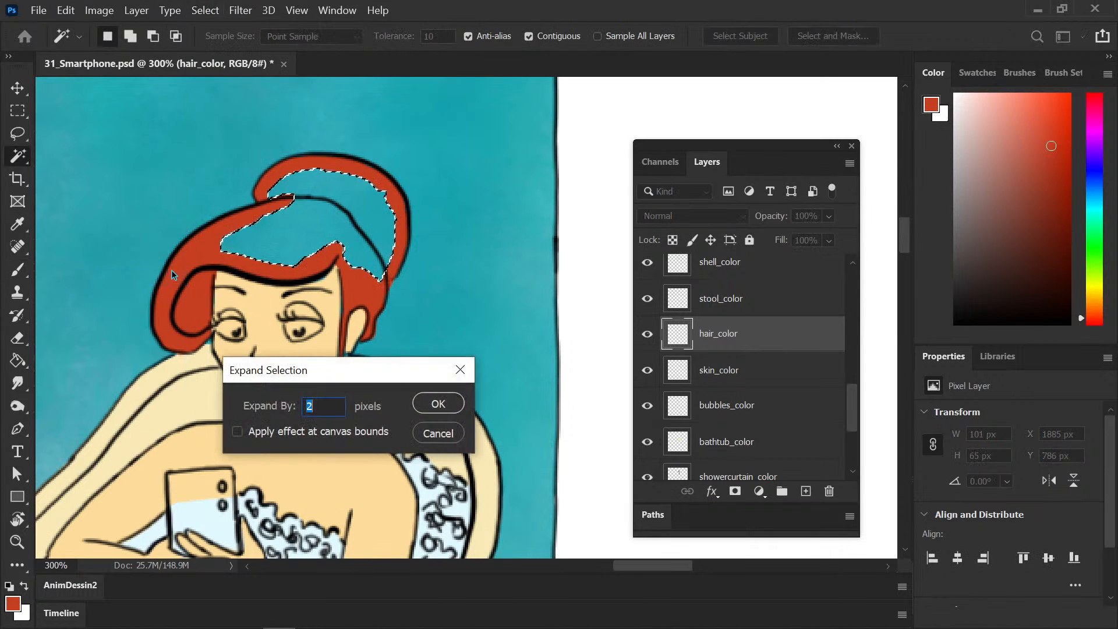
left_click(434, 401)
Step: Fill the selected hair area with red, save the document and deselect the area
key("b")
key("alt+BackSpace")
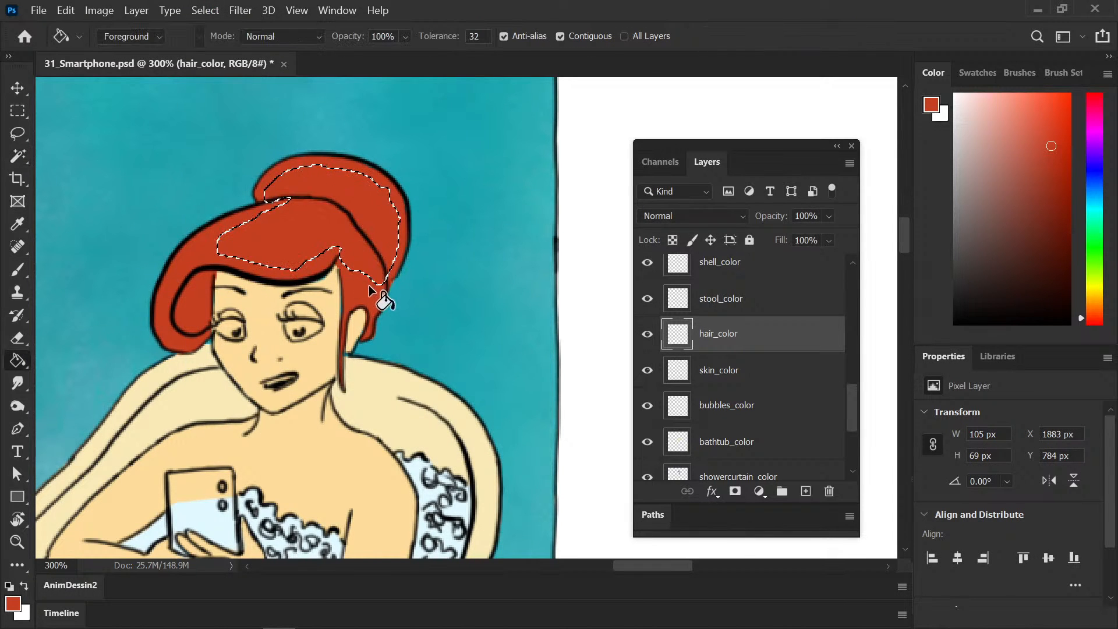
key("ctrl+s")
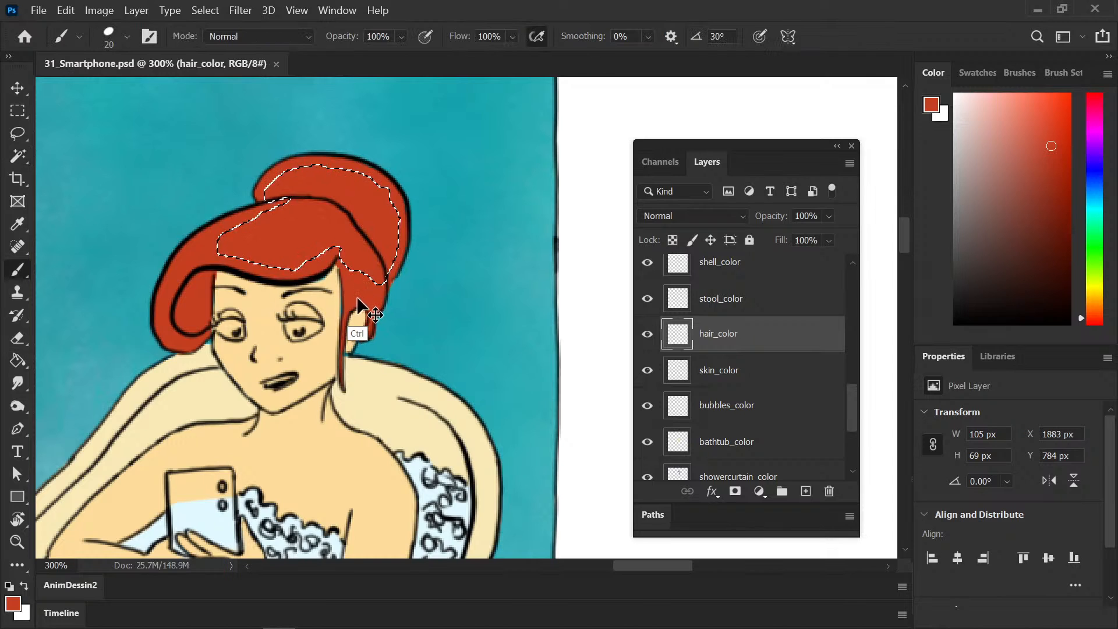
key("ctrl+d")
Step: Touch up the red hair edges near the ear and forehead, reducing the brush size for the hairline
left_click_drag(357, 299, 357, 313)
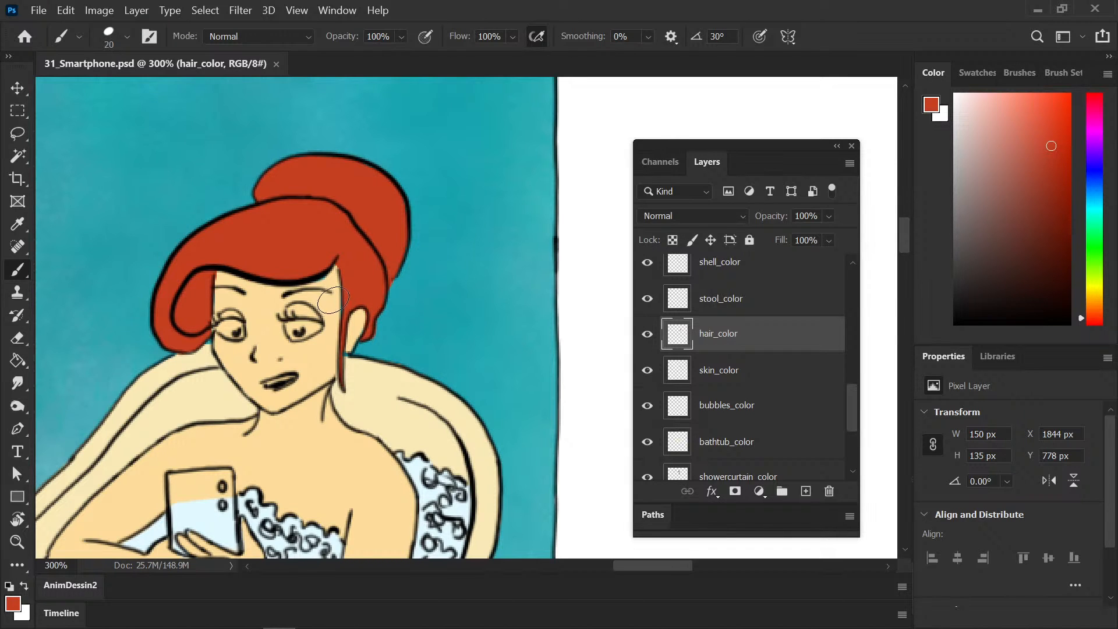
key("bracketleft")
left_click(328, 272)
Step: Clean up the forehead's hairline, painting sampled peach on skin_color and erasing excess red on hair_color
left_click(745, 378)
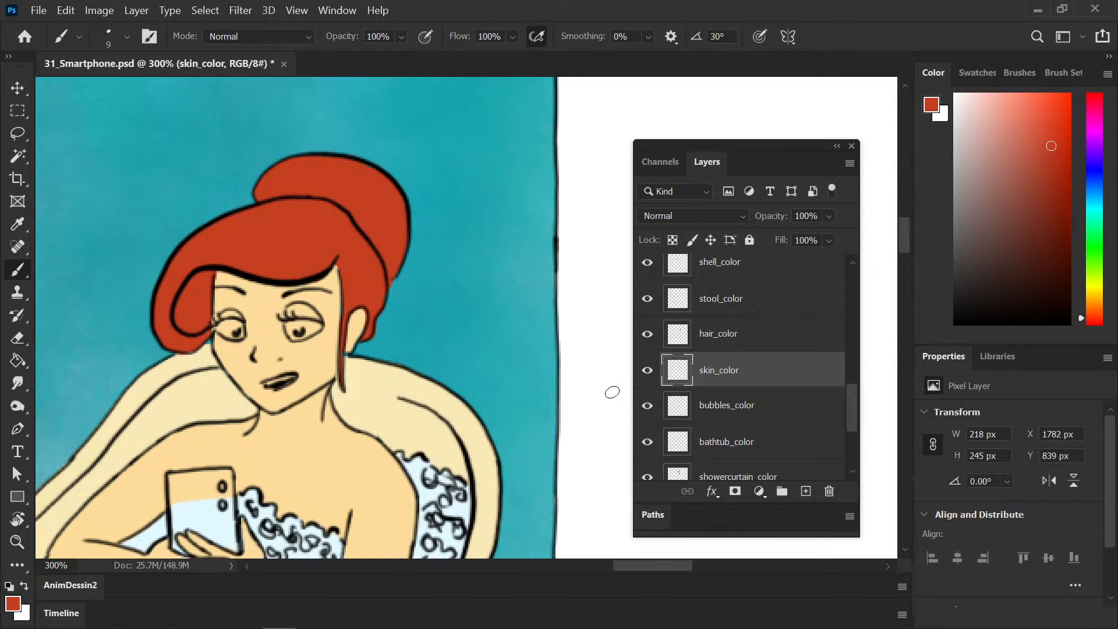
left_click(315, 365, "alt")
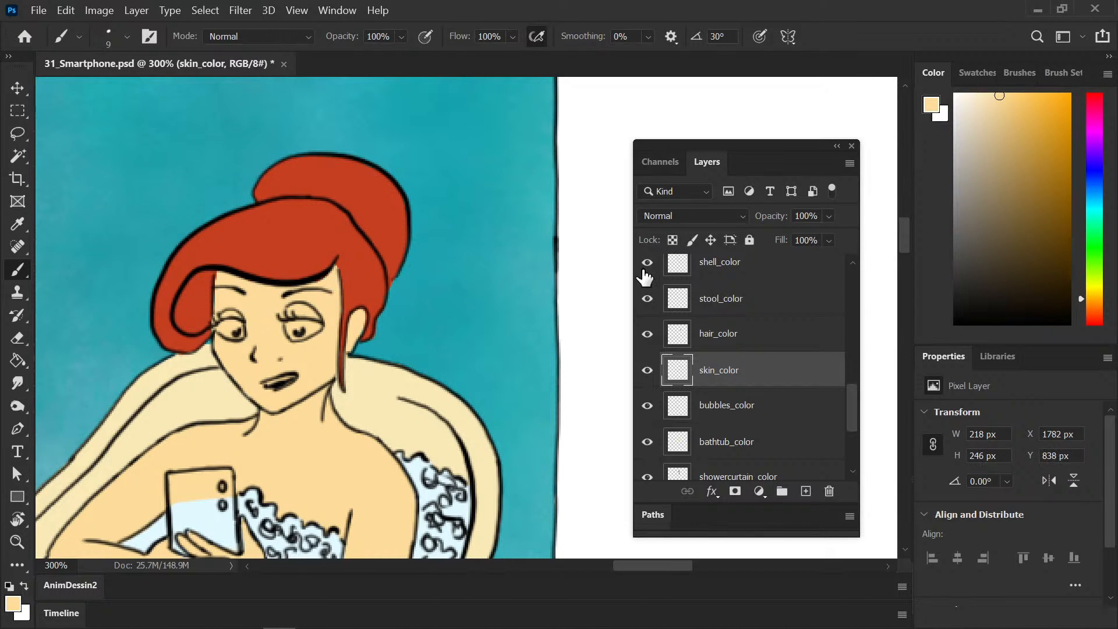
left_click(744, 339)
key("e")
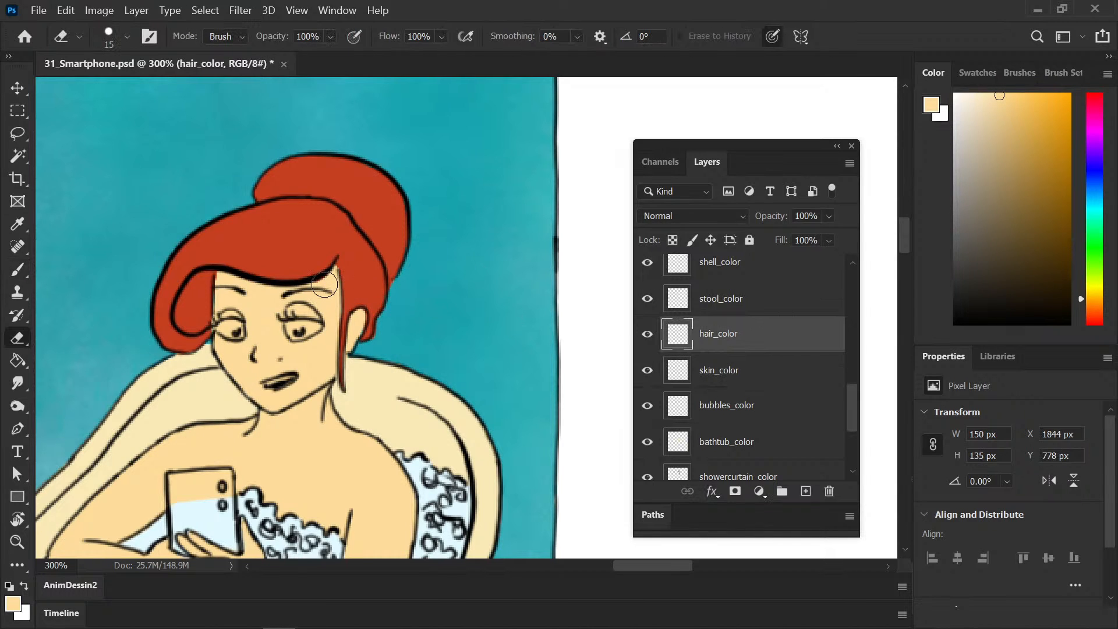
scroll(408, 442, "down", 3)
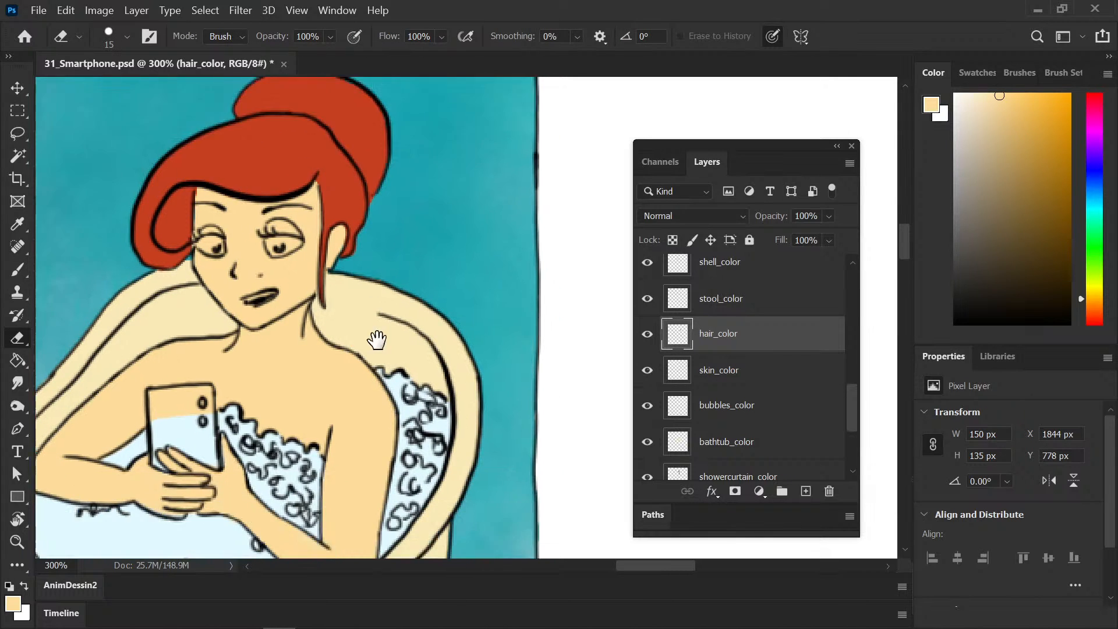
Step: Add a layer mask to skin_color, set the Brush's foreground colour to black and save the document
left_click(742, 377)
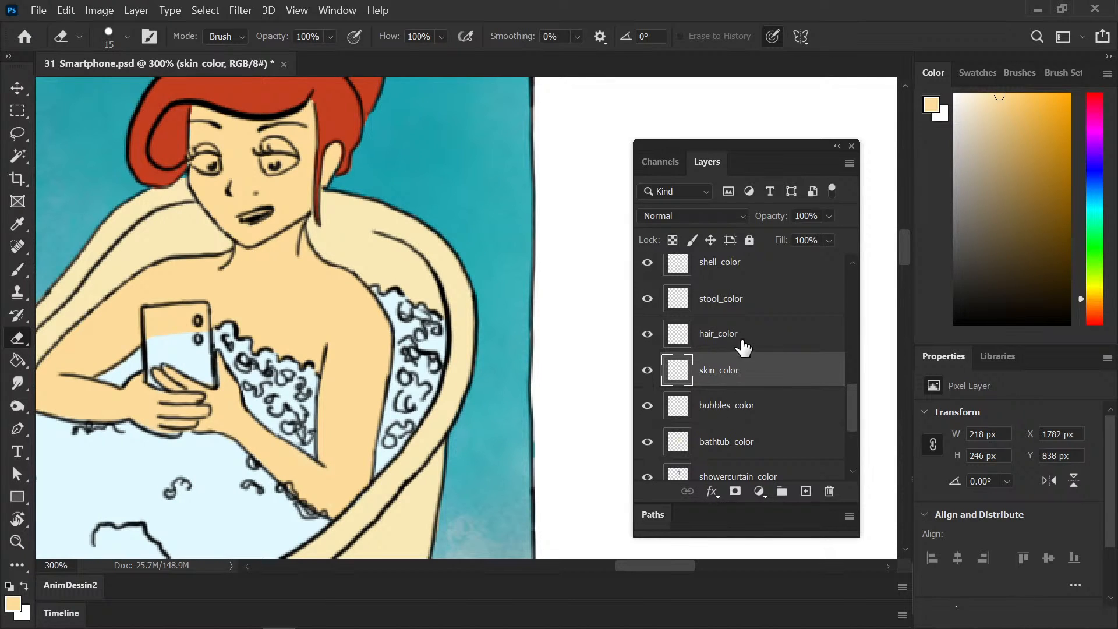
left_click(740, 344)
left_click(754, 381)
left_click(735, 491)
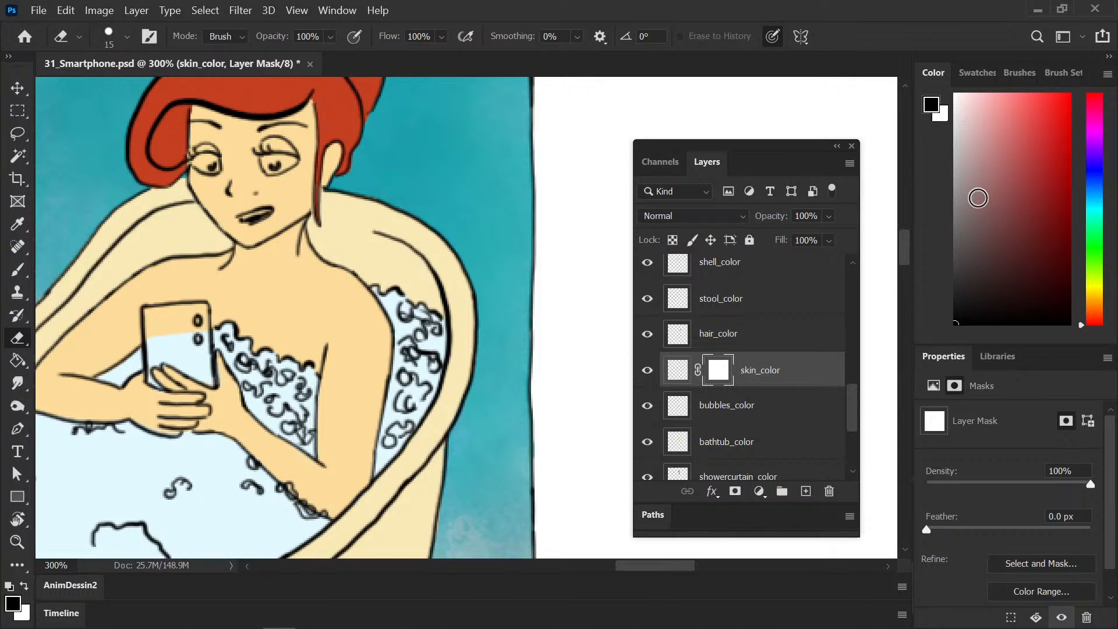
left_click(955, 225)
key("b")
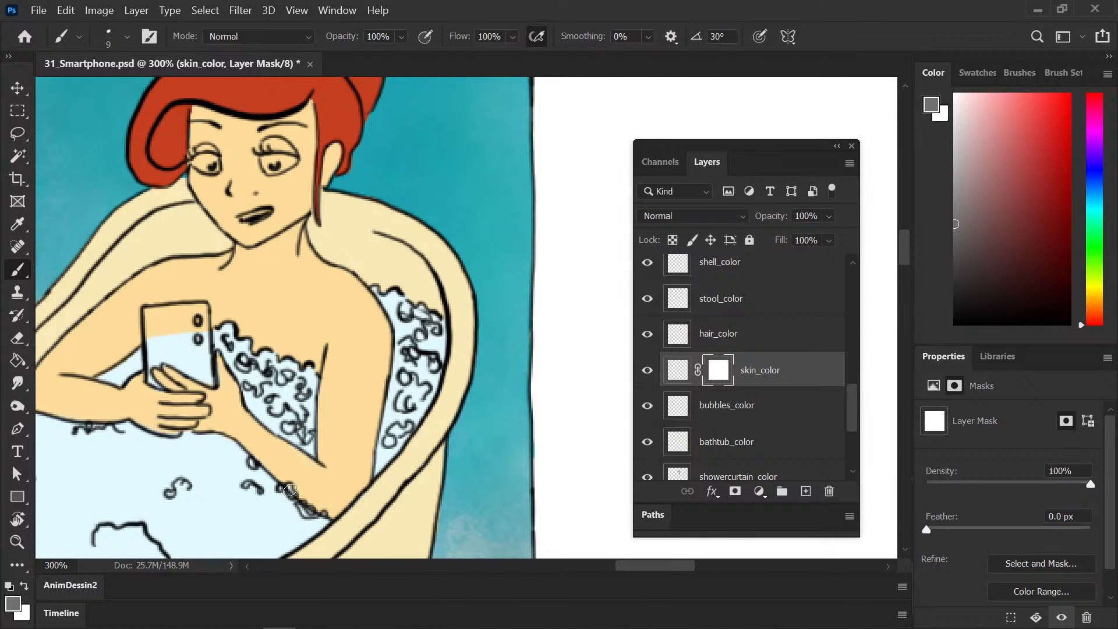
left_click(955, 274)
key("x")
key("x")
key("ctrl+s")
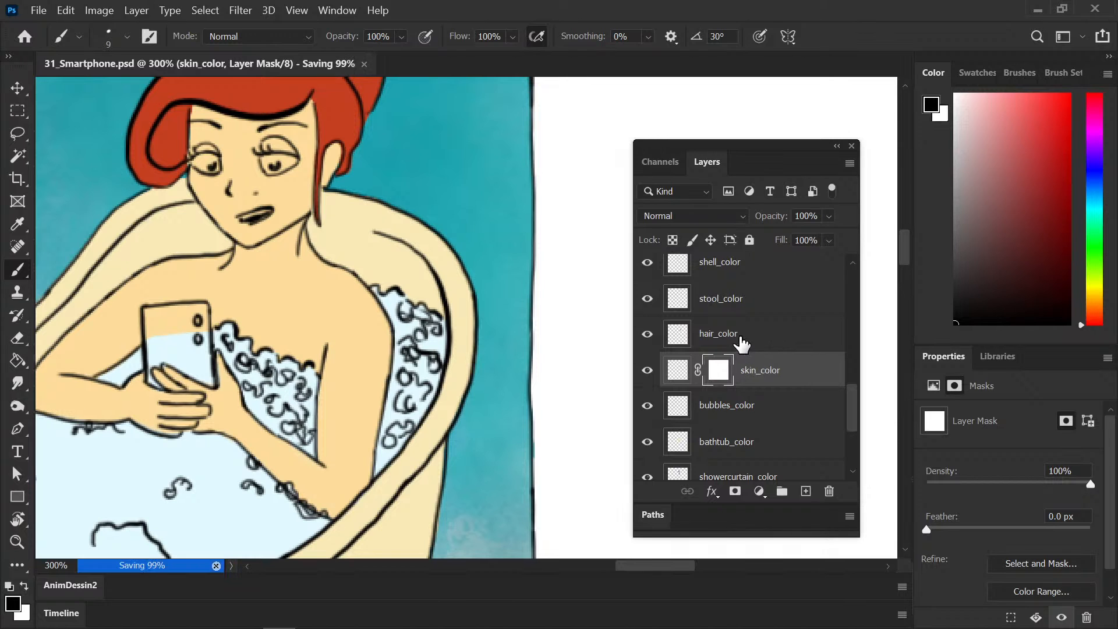
Step: Create a new layer above hair_color and name it face_color
left_click(767, 337)
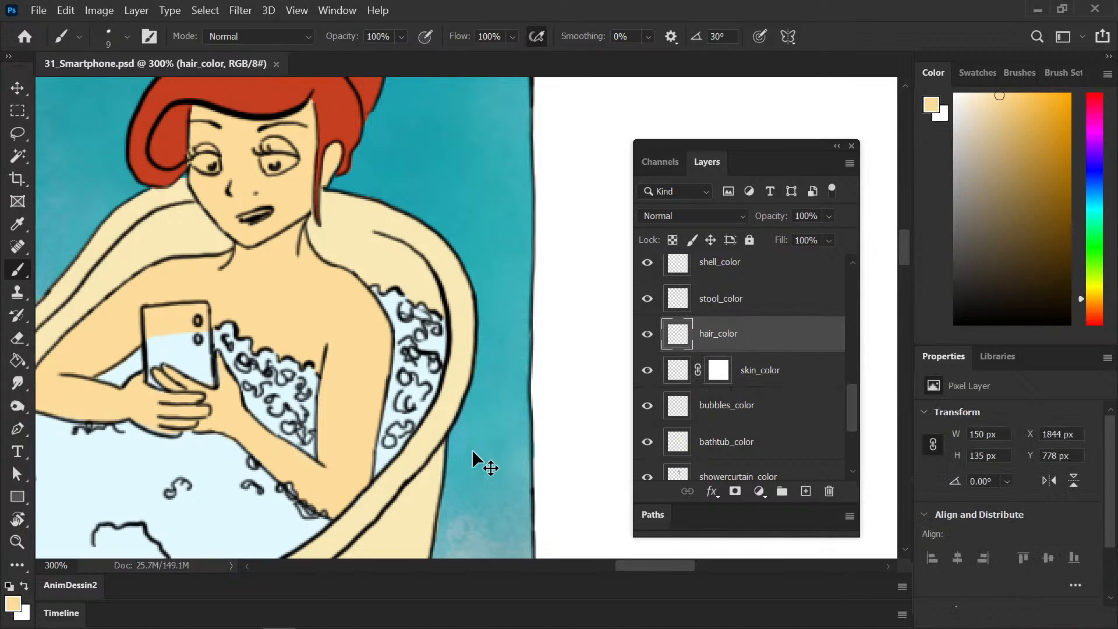
key("ctrl+minus")
key("ctrl+minus")
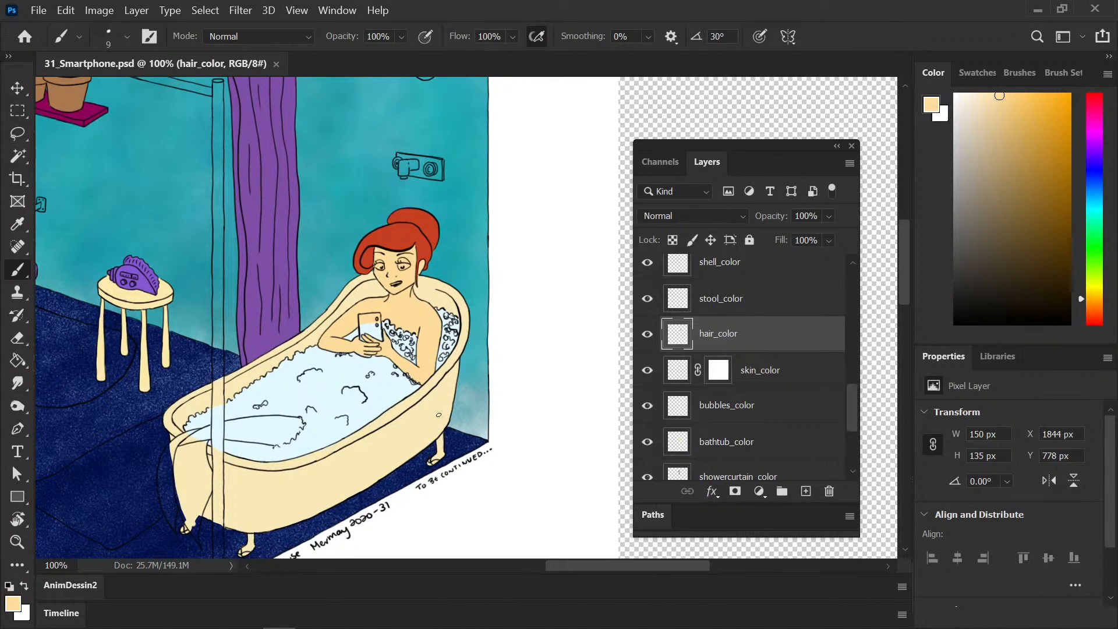
scroll(438, 415, "down", 2)
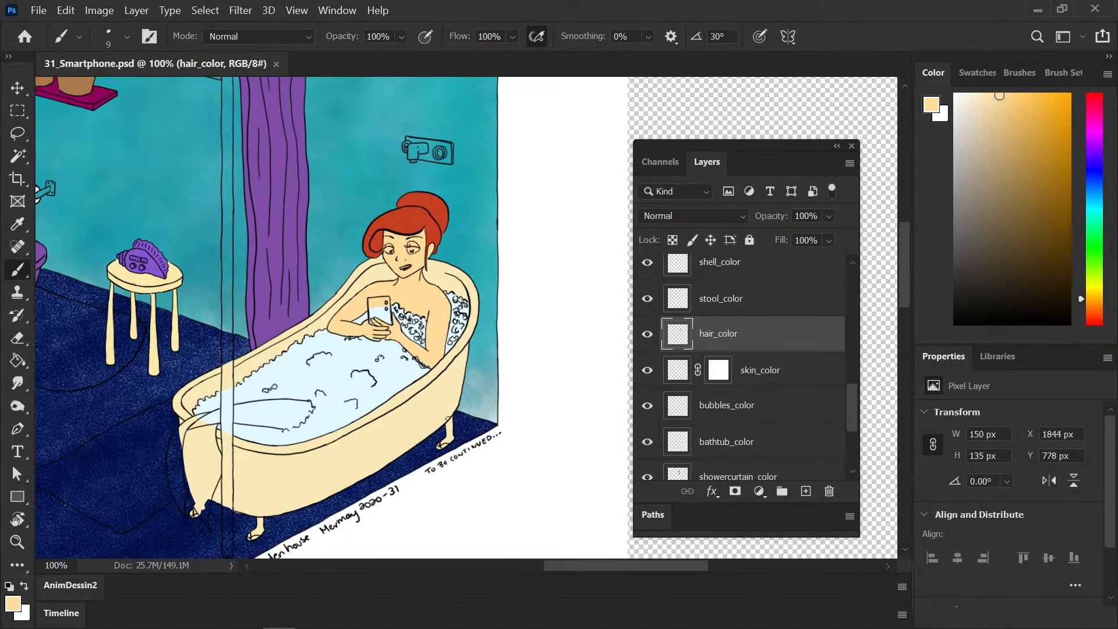
scroll(451, 419, "left", 2)
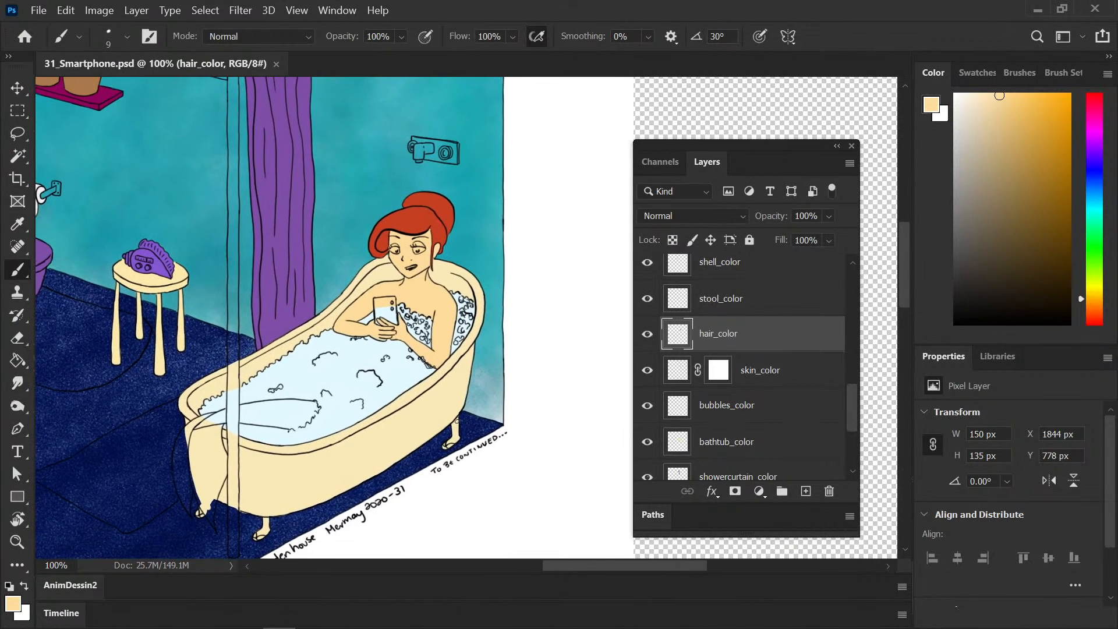
left_click(806, 491)
double_click(711, 334)
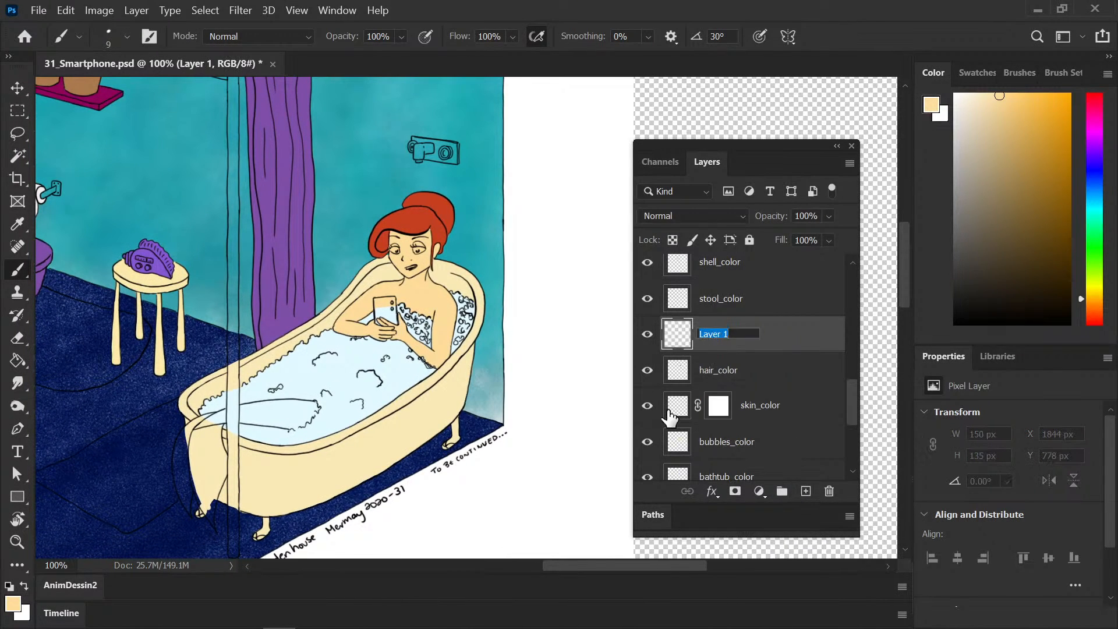
type("face ")
type("color")
key("Return")
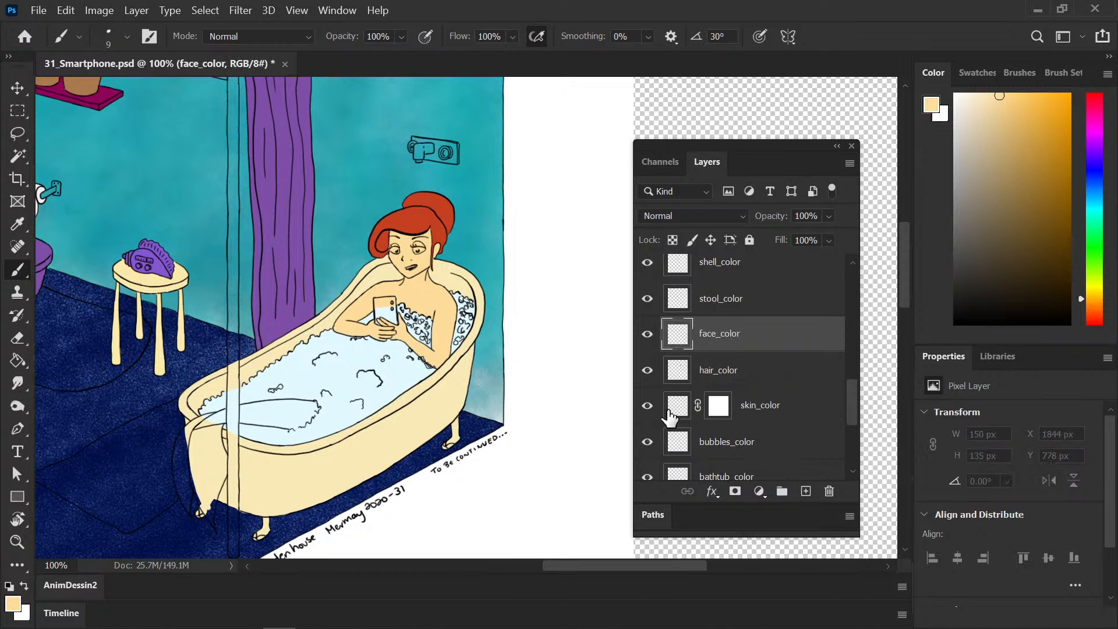
Step: Paint the woman's teeth and the whites of both eyes white on face_color
left_click(956, 96)
scroll(373, 250, "up", 6)
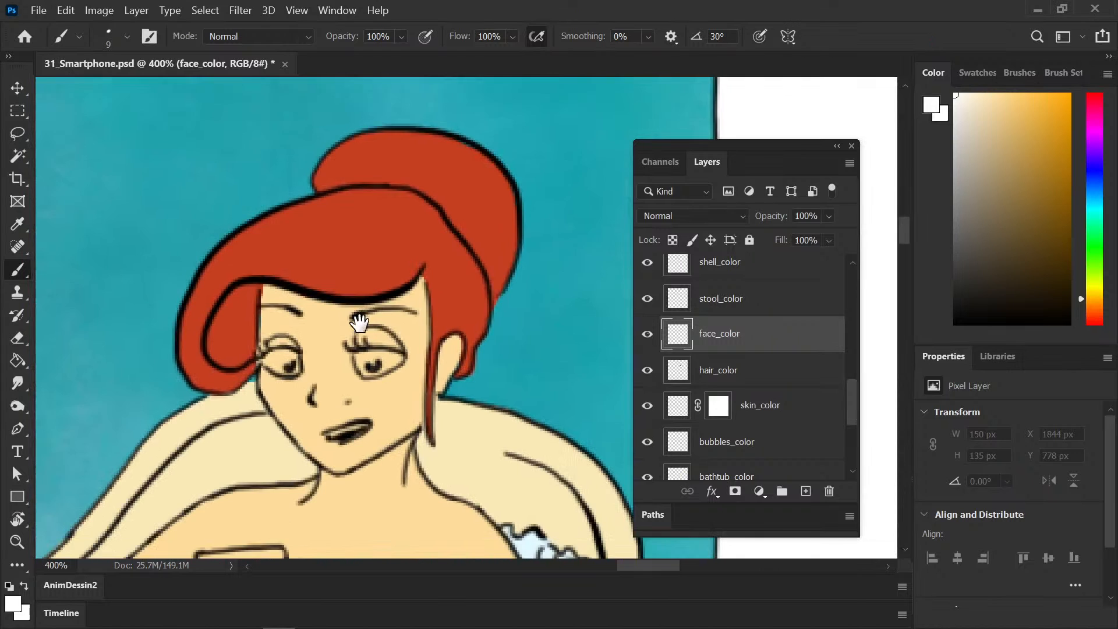
left_click_drag(359, 322, 354, 291)
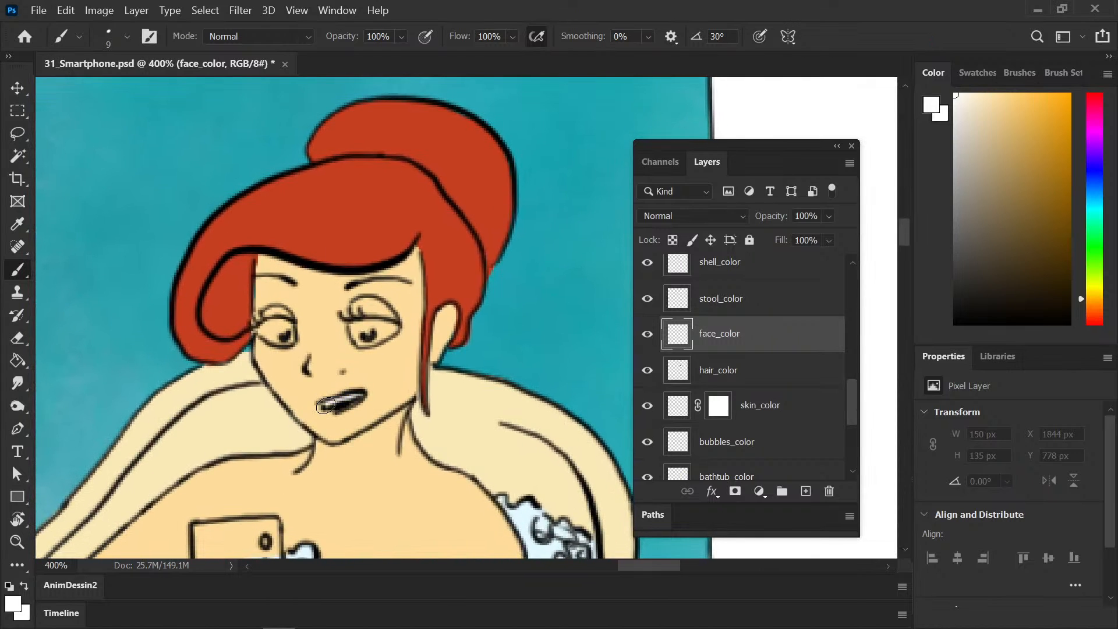
left_click_drag(326, 406, 322, 404)
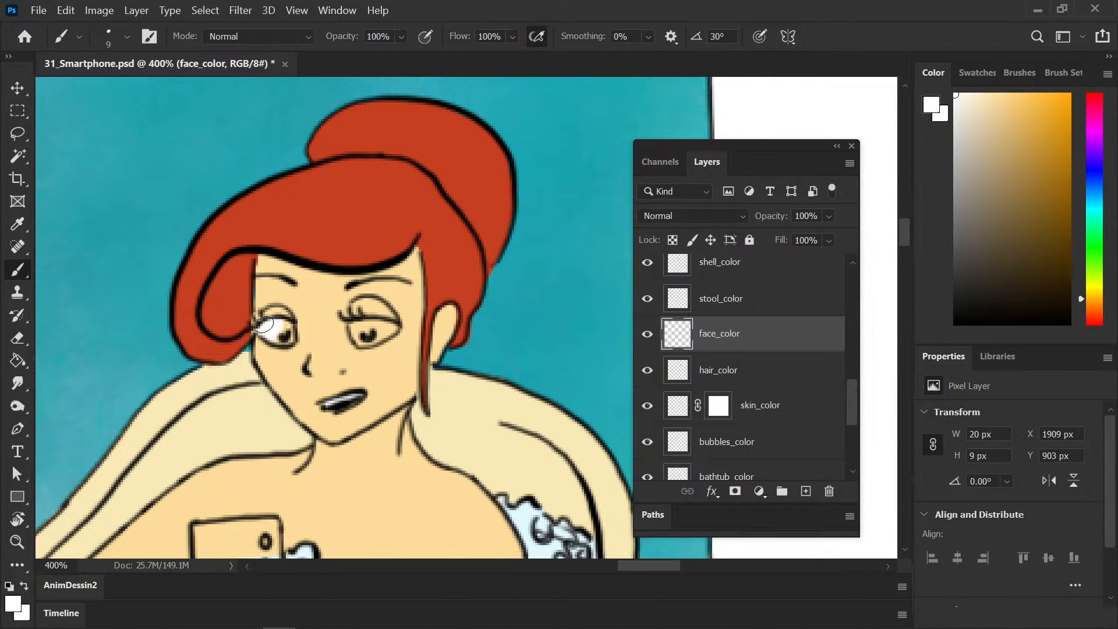
left_click_drag(264, 324, 261, 327)
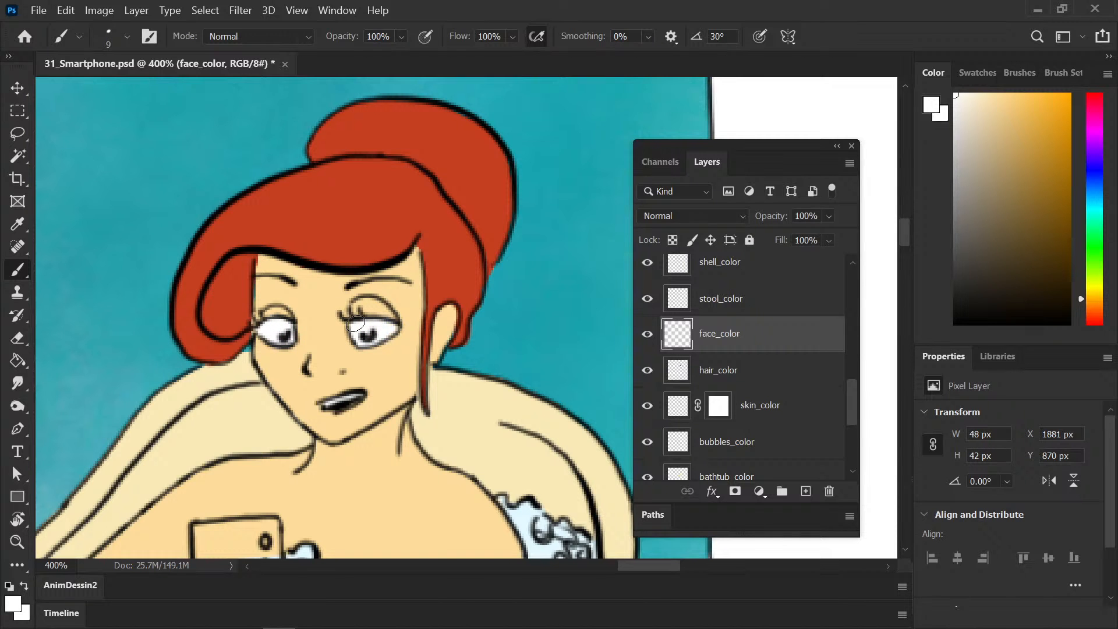
left_click_drag(355, 324, 395, 335)
key("ctrl+minus")
key("ctrl+minus")
key("ctrl+minus")
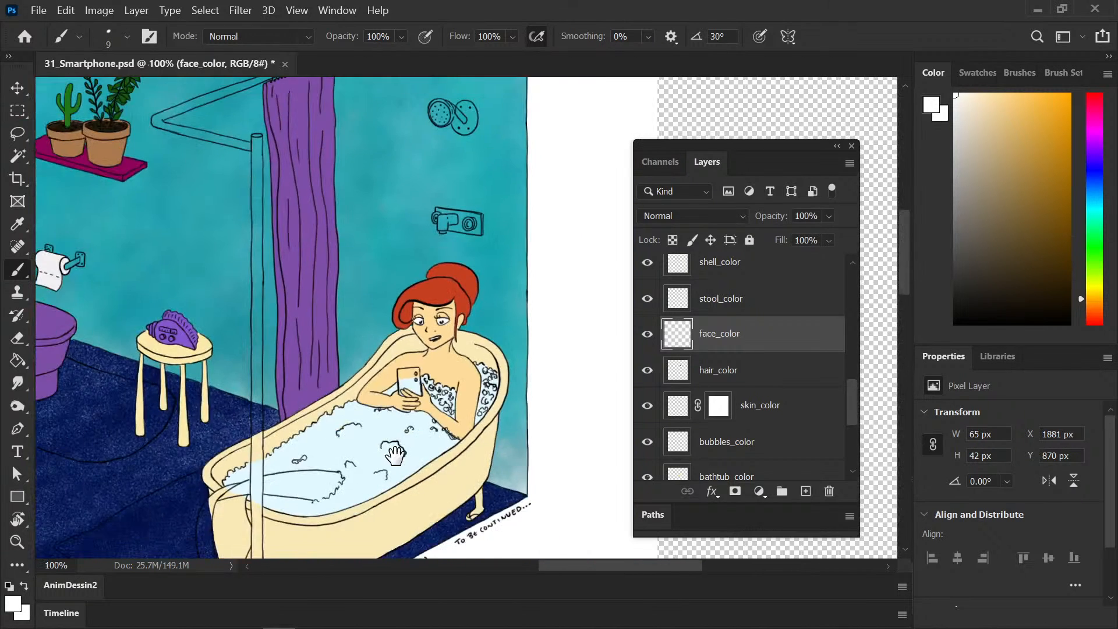
mouse_move(395, 454)
left_mouse_down()
mouse_move(395, 192)
mouse_move(408, 443)
mouse_move(360, 441)
left_mouse_up()
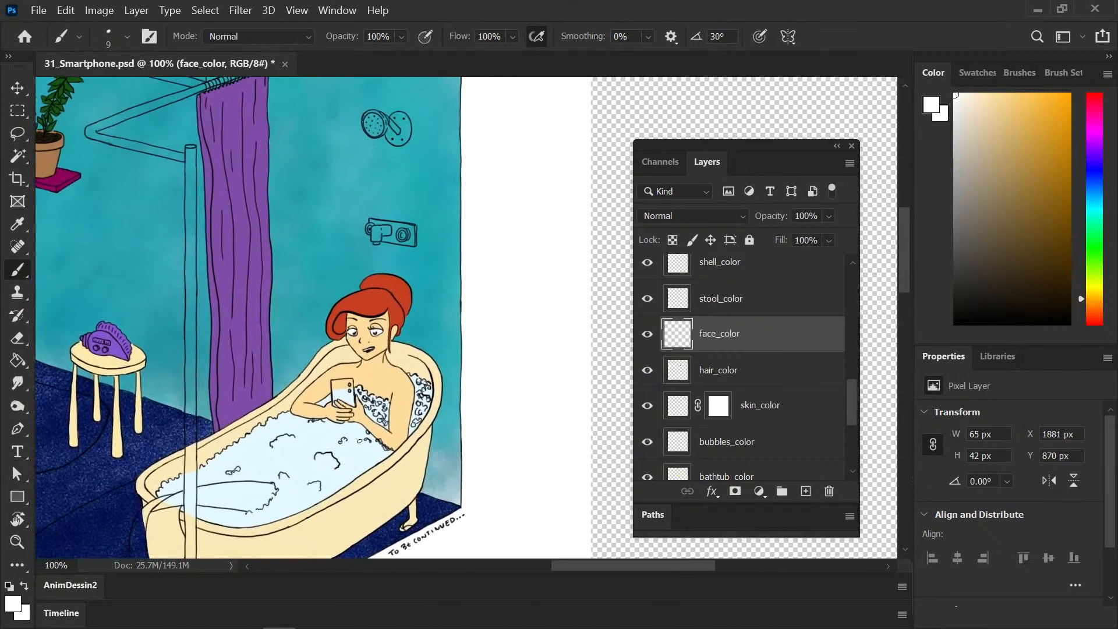
Step: Paint muted purple eyeshadow over both of the woman's eyelids on face_color and save the document
key("ctrl+plus")
key("ctrl+plus")
key("ctrl+plus")
left_click_drag(233, 378, 421, 338)
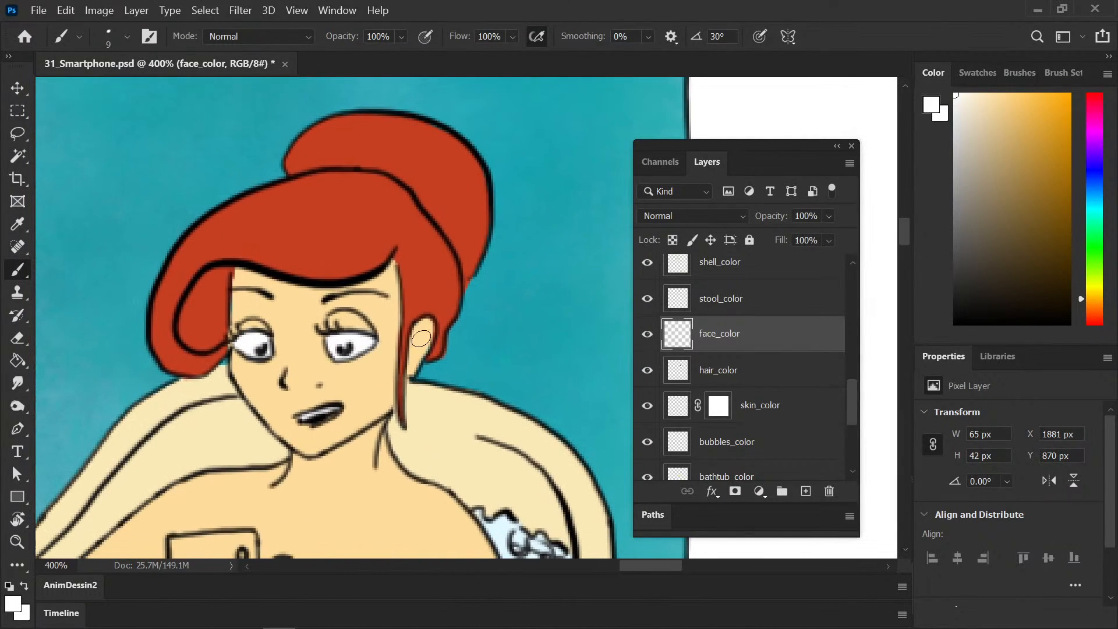
left_click_drag(1096, 286, 1090, 154)
left_click(1028, 186)
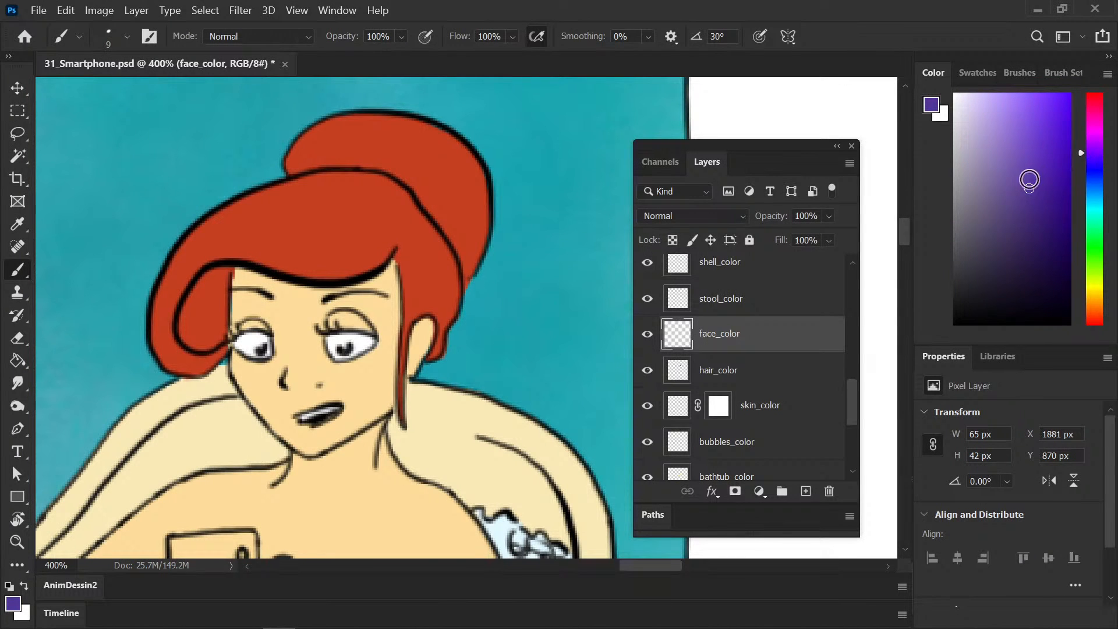
left_click_drag(1029, 181, 992, 206)
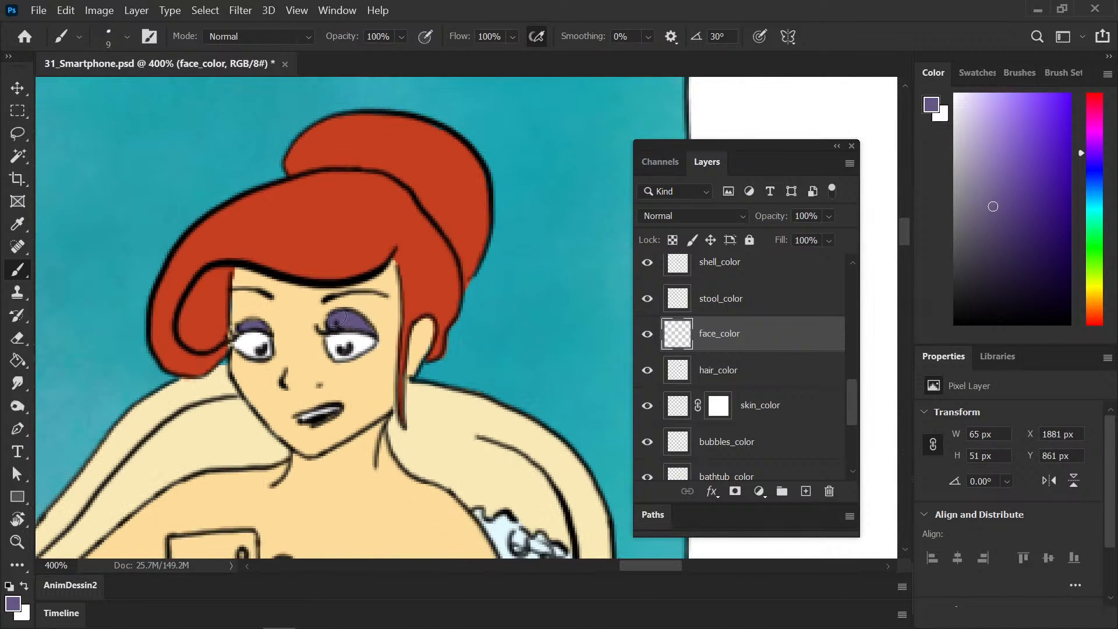
scroll(419, 397, "down", 2)
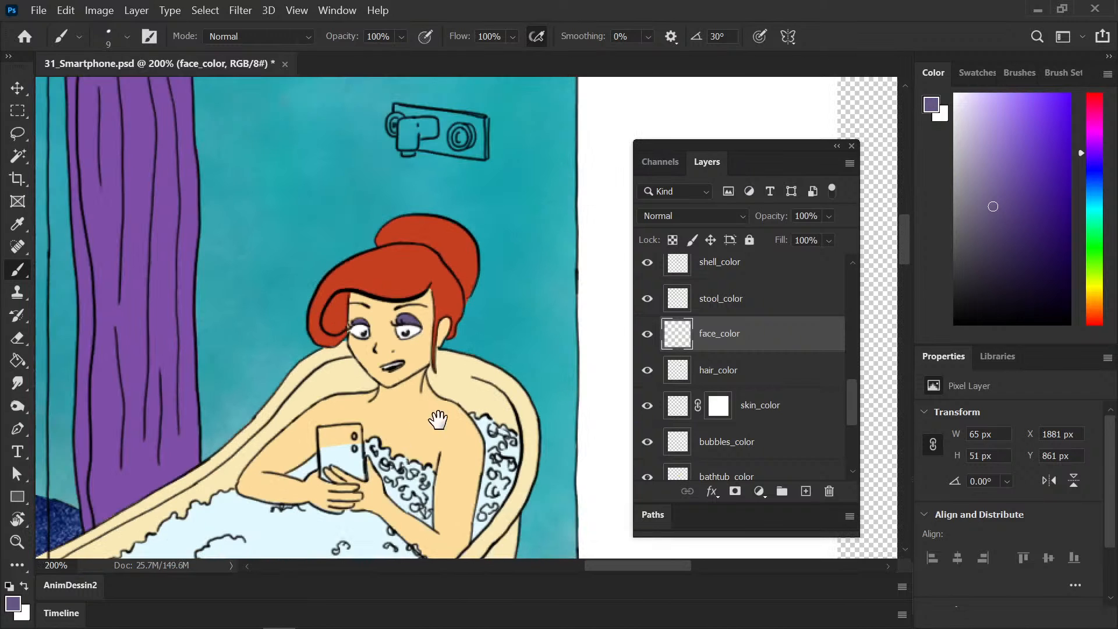
left_click_drag(437, 437, 442, 394)
key("ctrl+s")
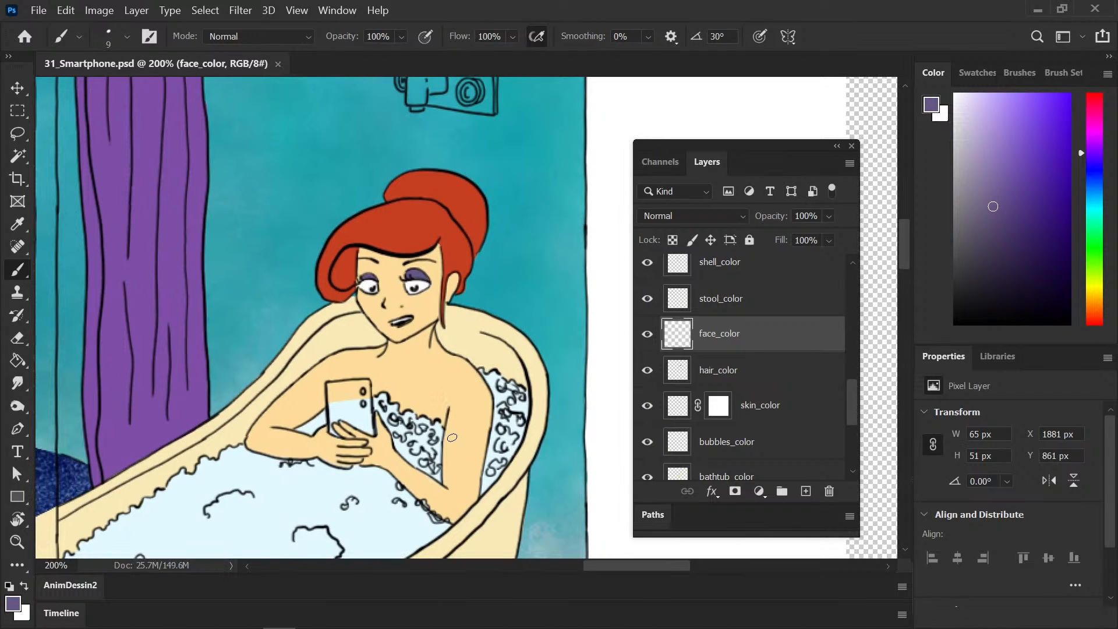
Step: Undo the purple eyeshadow painted on the woman's eyelids
scroll(452, 438, "down", 2)
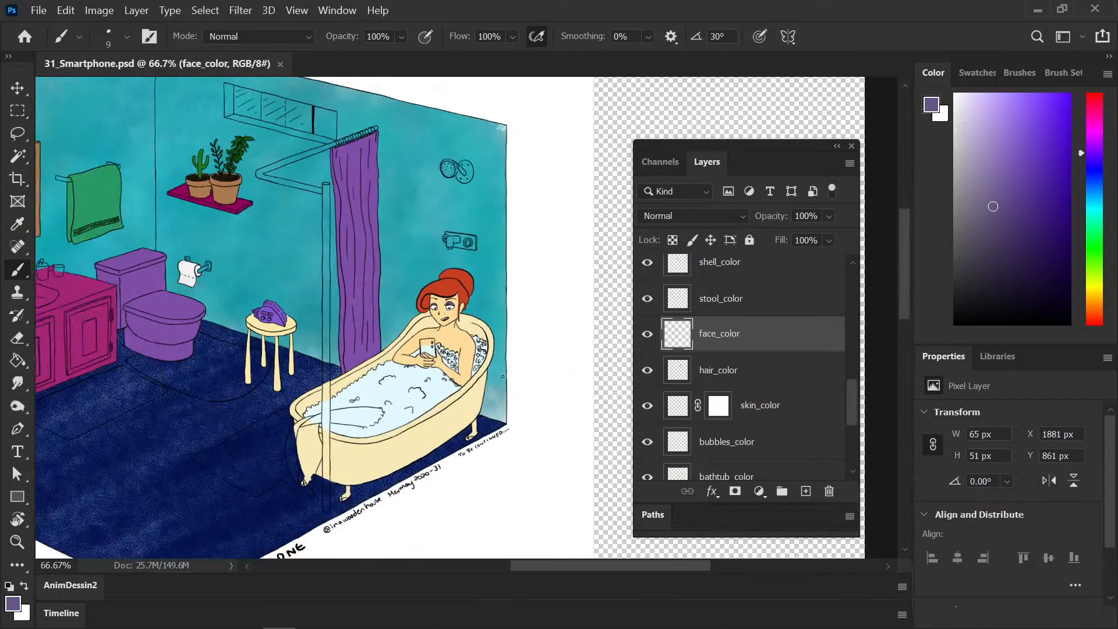
scroll(411, 393, "right", 2)
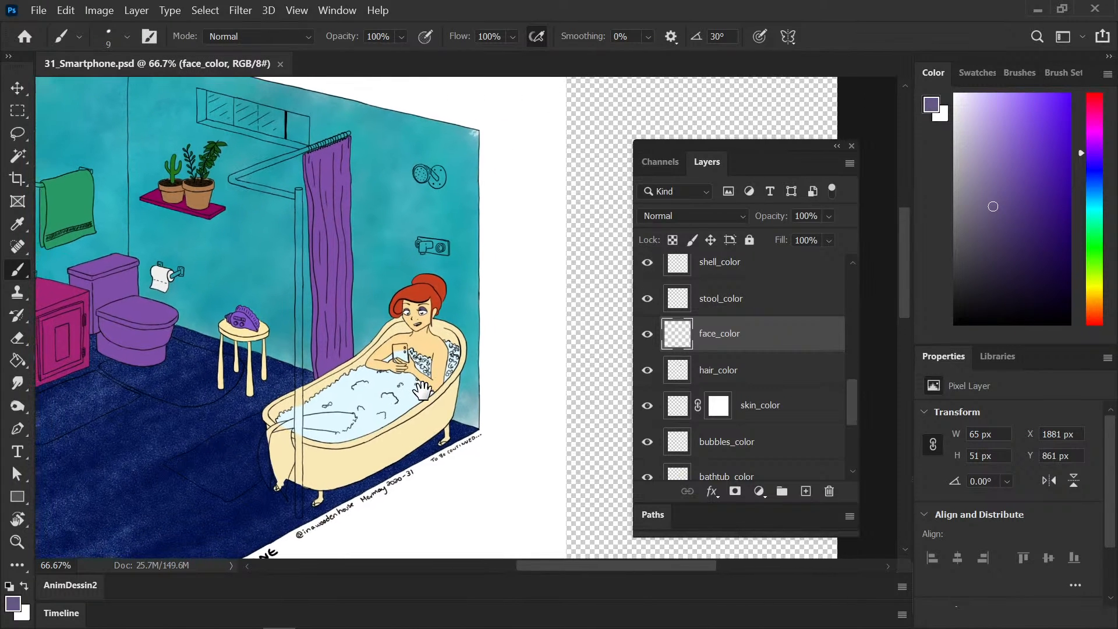
left_click(445, 415)
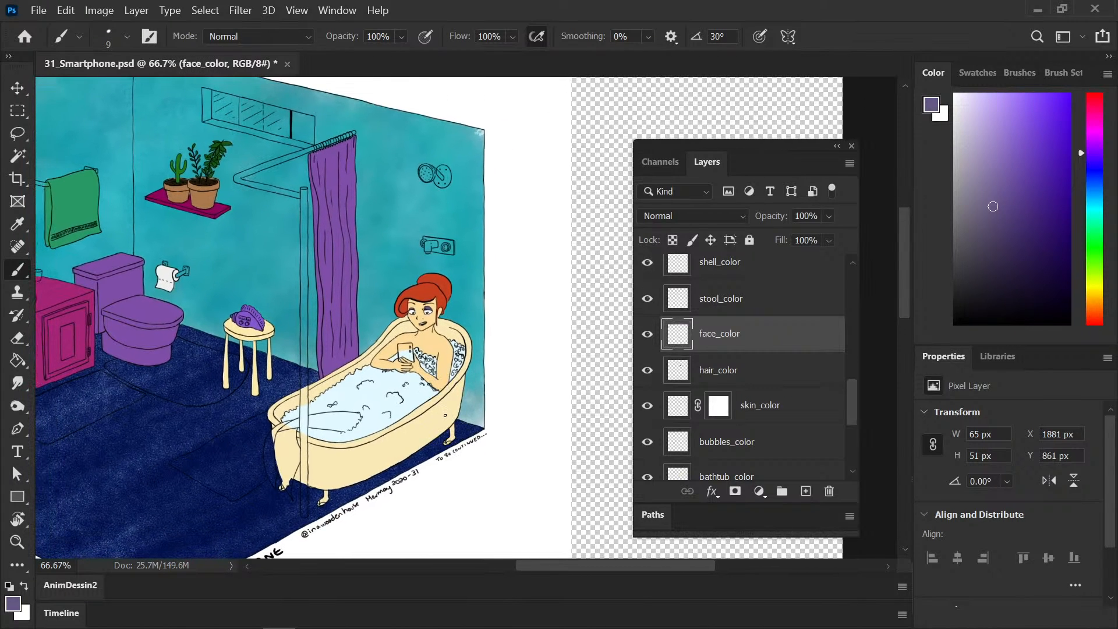
key("ctrl+z")
left_click(445, 411)
key("ctrl+plus")
key("ctrl+plus")
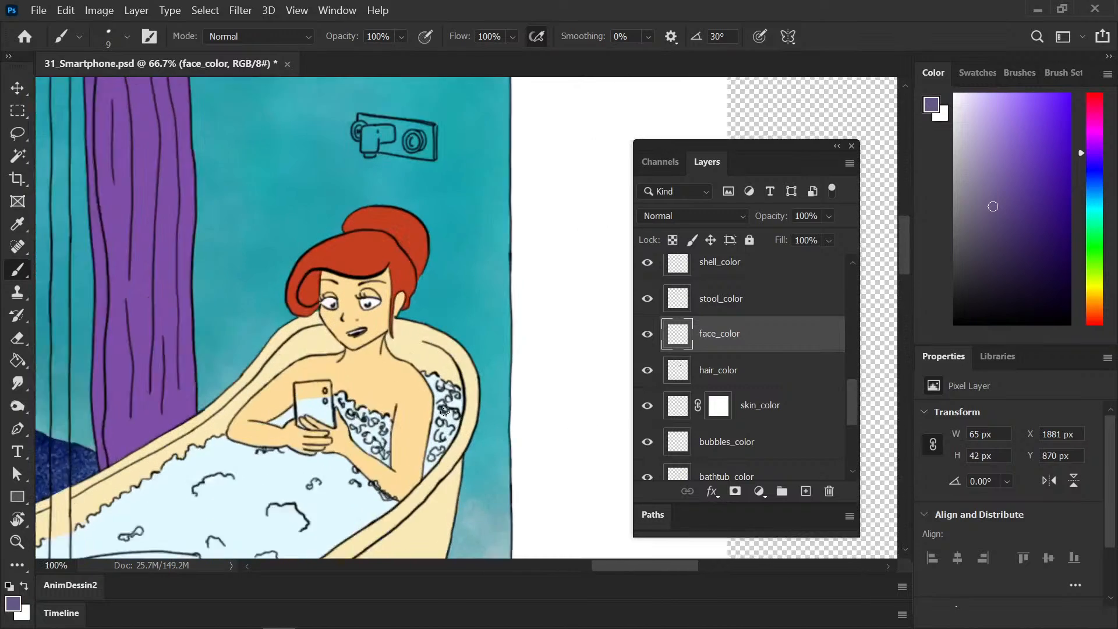
left_click_drag(398, 397, 429, 392)
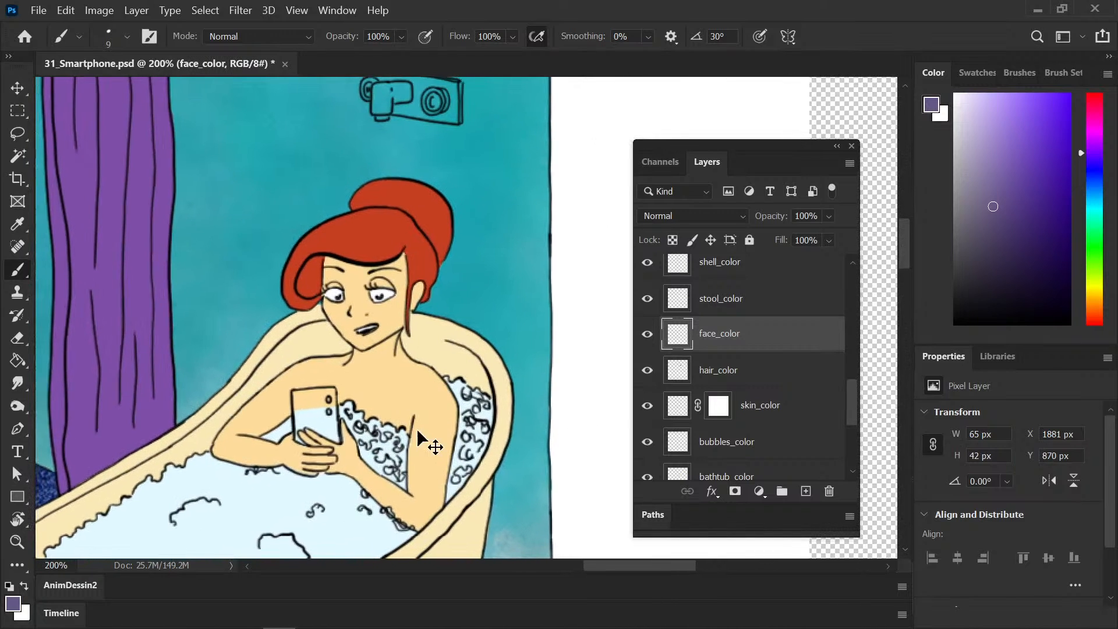
key("ctrl+minus")
key("ctrl+minus")
left_click_drag(452, 398, 468, 389)
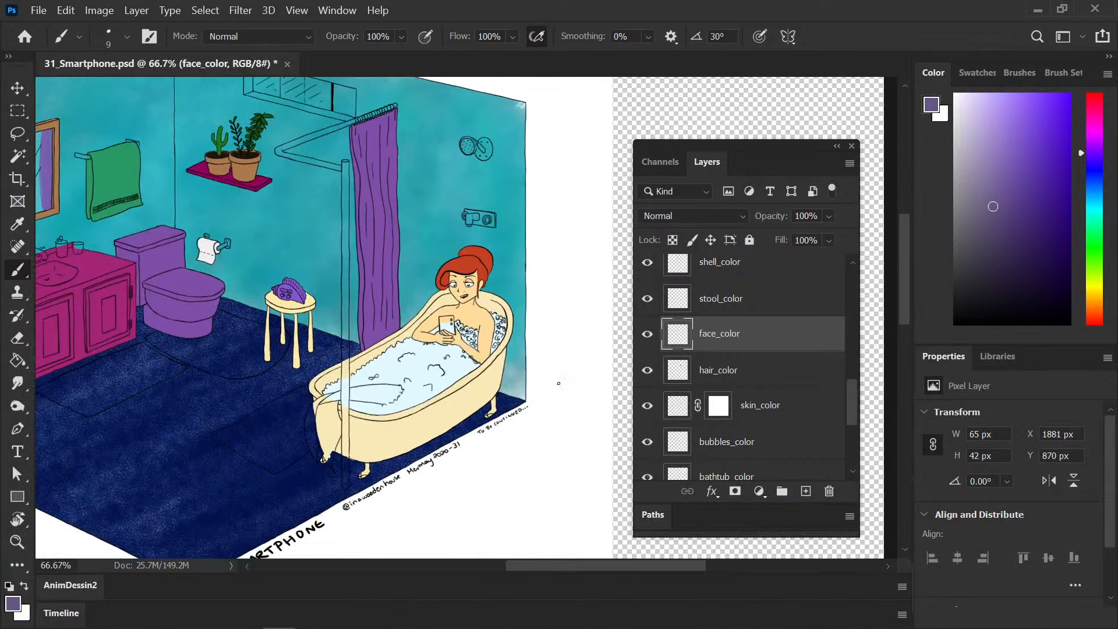
Step: Sample the dark green of the tail in the small reference picture and create a layer named tail_color above face_color
left_click_drag(135, 467, 307, 420)
key("i")
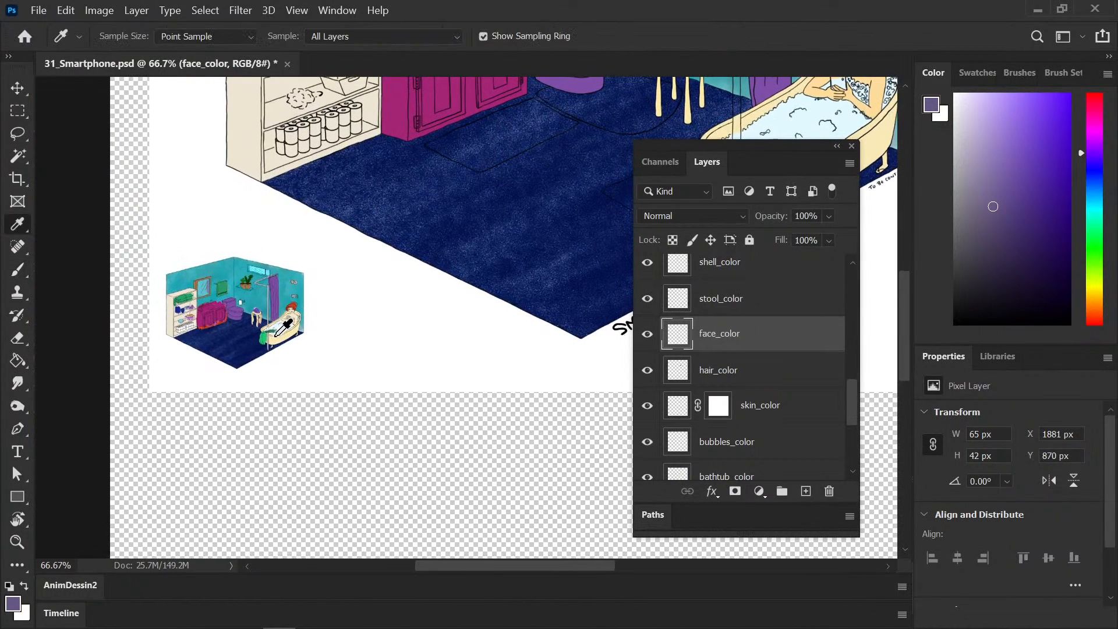
left_click(274, 331)
key("b")
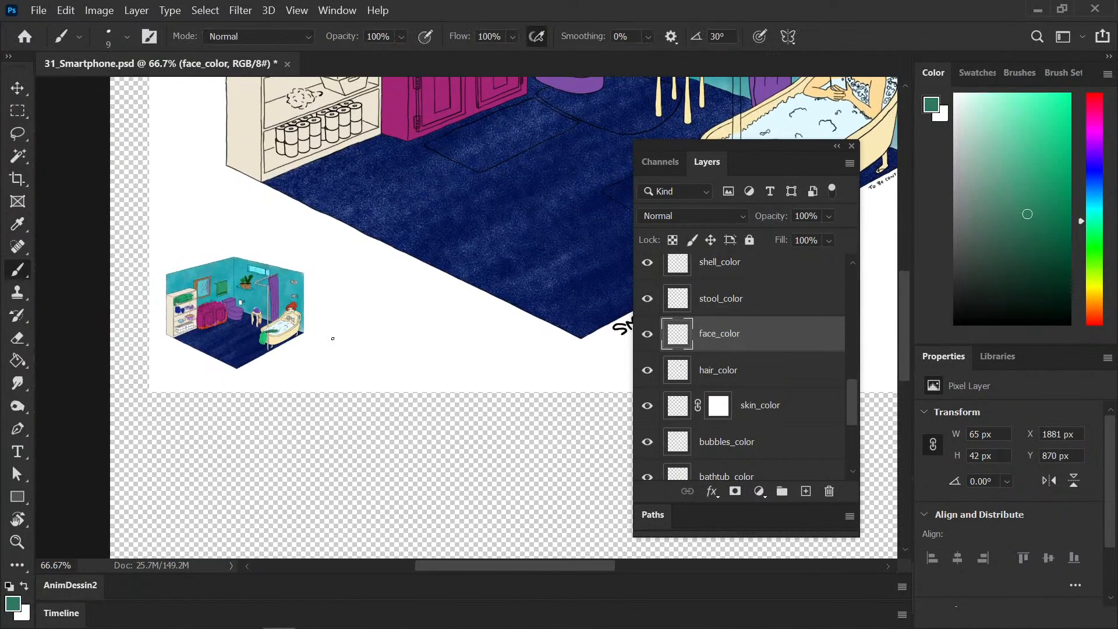
left_click(806, 491)
double_click(722, 337)
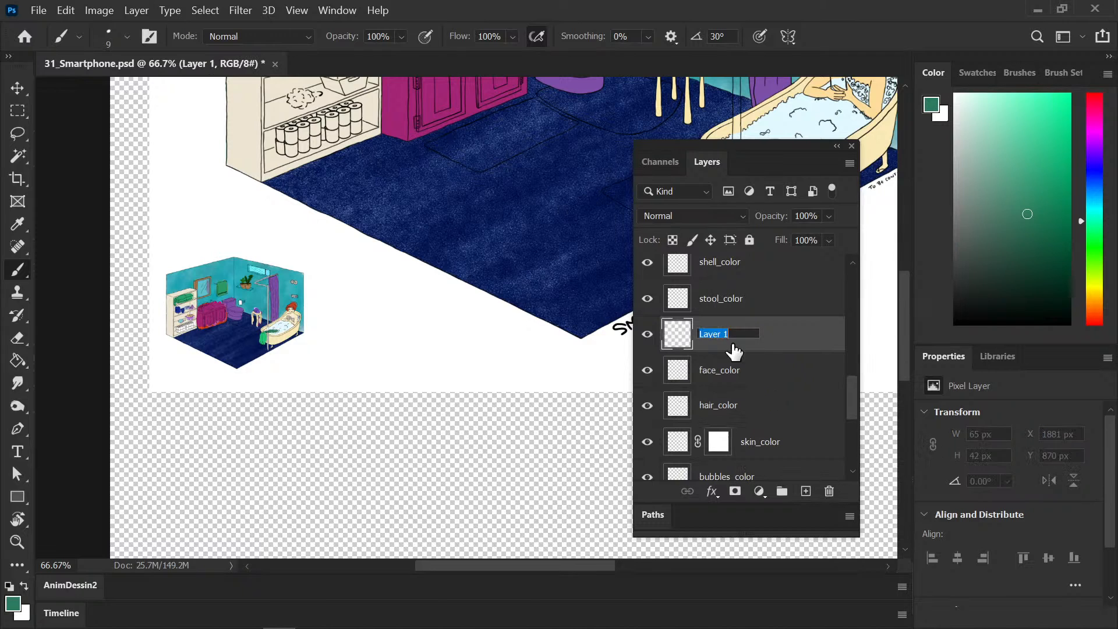
type("tail_color")
key("Return")
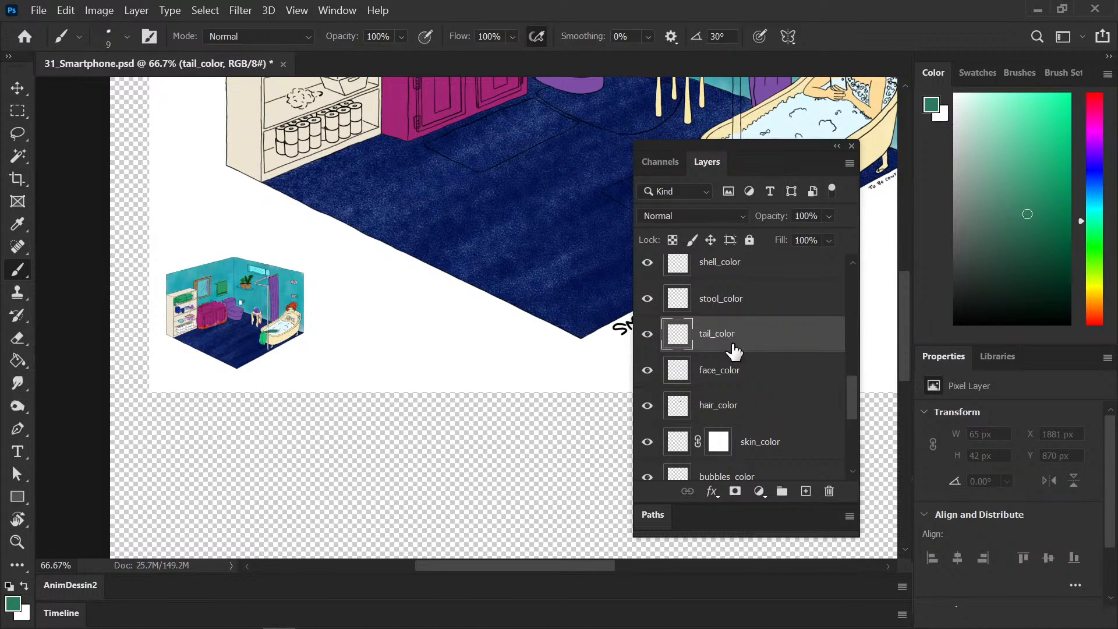
Step: Sample the tail's brighter green from the reference as the second colour and make dark green the active Brush colour
key("i")
key("x")
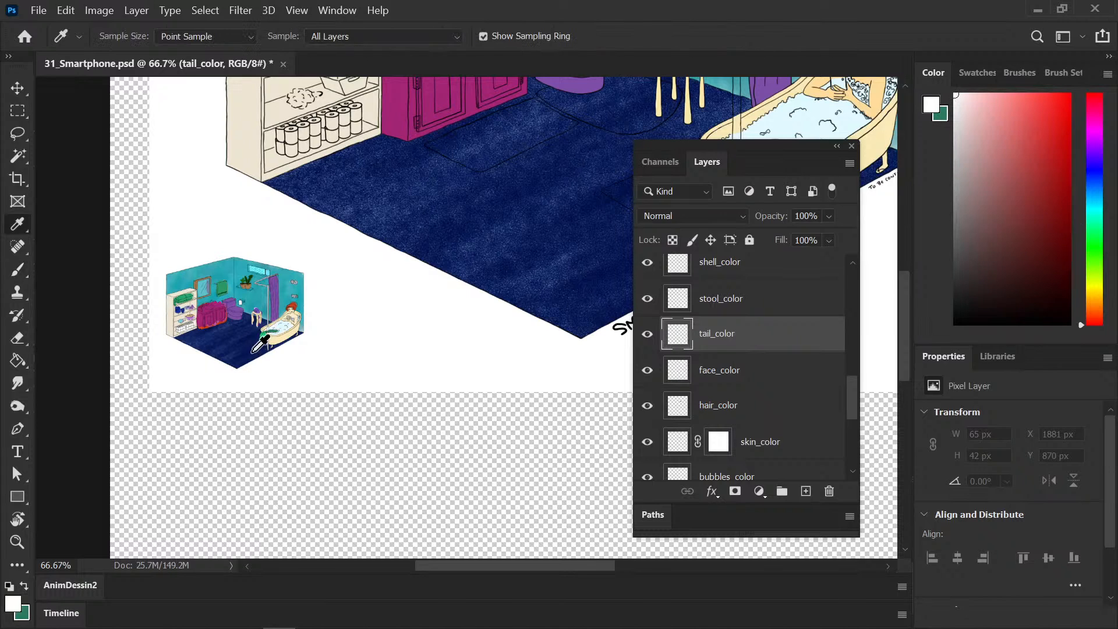
left_click(277, 330)
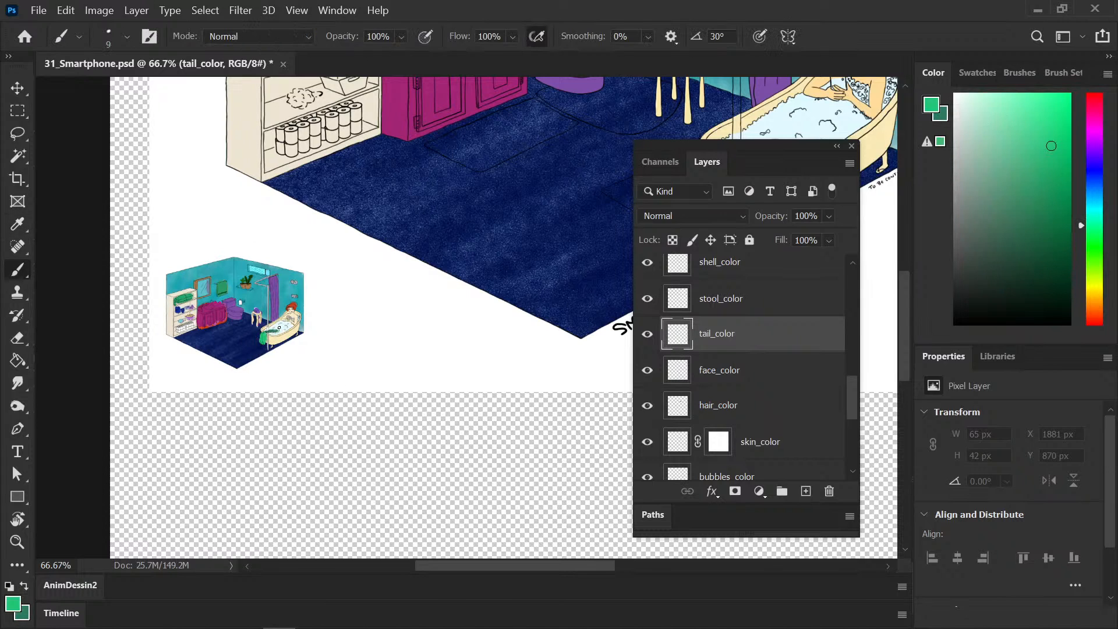
mouse_move(452, 364)
left_mouse_down()
mouse_move(204, 452)
mouse_move(349, 443)
mouse_move(484, 467)
left_mouse_up()
key("b")
scroll(274, 436, "up", 2)
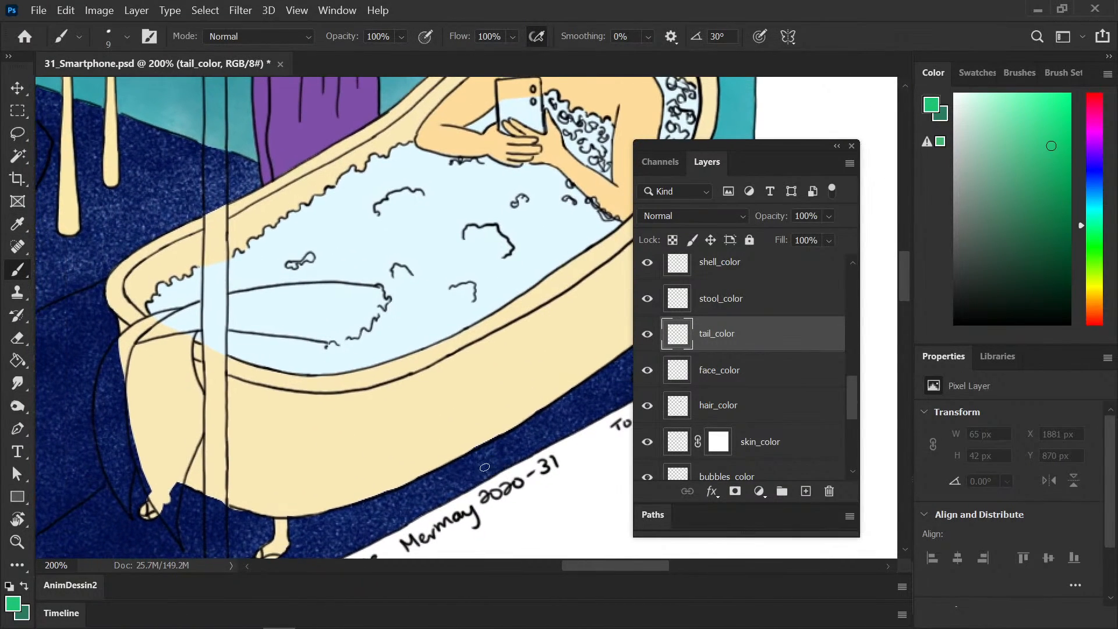
key("x")
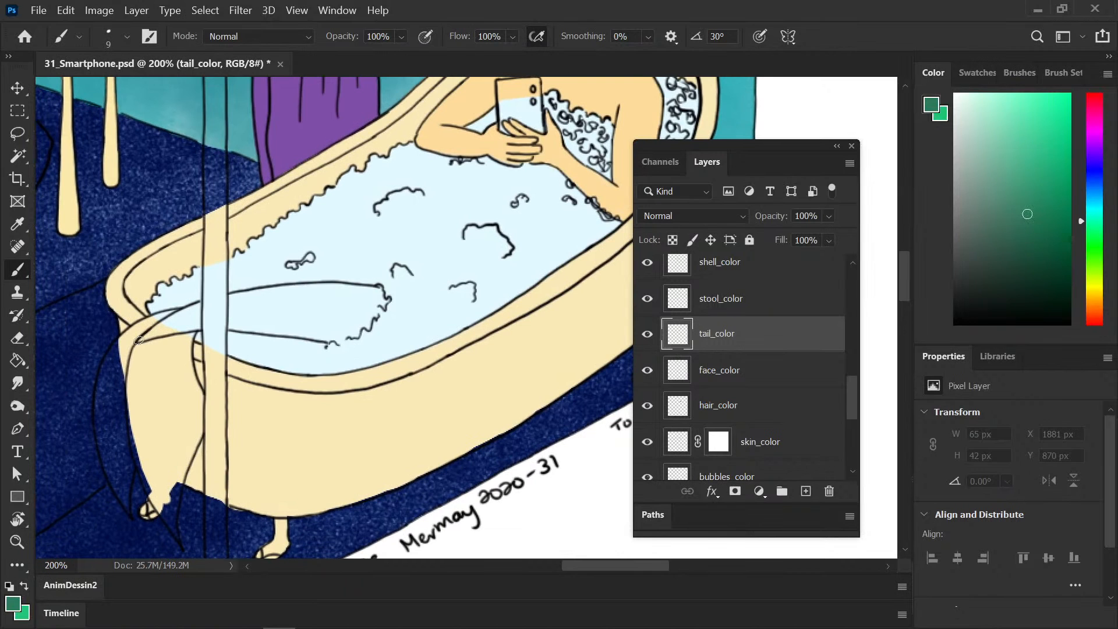
Step: Paint dark green over the tail's narrow end at the tub rim and along its upper edge, enlarging the brush to 15
mouse_move(140, 339)
left_mouse_down()
mouse_move(233, 327)
mouse_move(154, 345)
mouse_move(370, 362)
mouse_move(198, 344)
mouse_move(261, 321)
left_mouse_up()
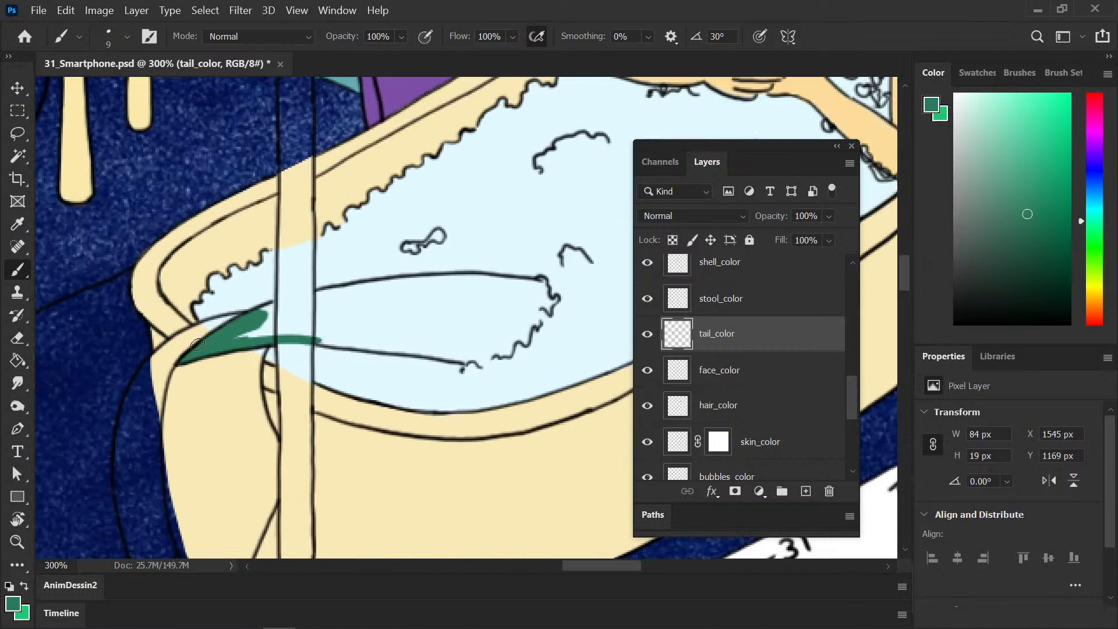
mouse_move(198, 343)
left_mouse_down()
mouse_move(291, 301)
mouse_move(236, 336)
mouse_move(368, 335)
left_mouse_up()
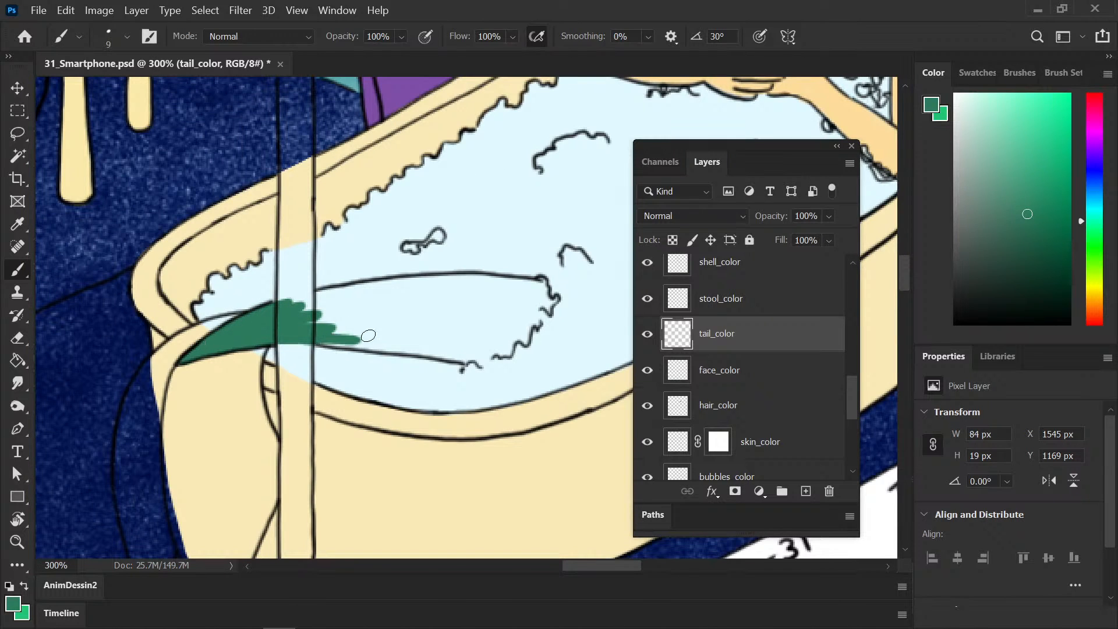
key("bracketright")
key("bracketright")
mouse_move(327, 294)
left_mouse_down()
mouse_move(259, 313)
mouse_move(369, 283)
mouse_move(314, 294)
mouse_move(332, 300)
mouse_move(353, 279)
mouse_move(491, 276)
left_mouse_up()
mouse_move(465, 280)
left_mouse_down()
mouse_move(516, 283)
mouse_move(554, 271)
left_mouse_up()
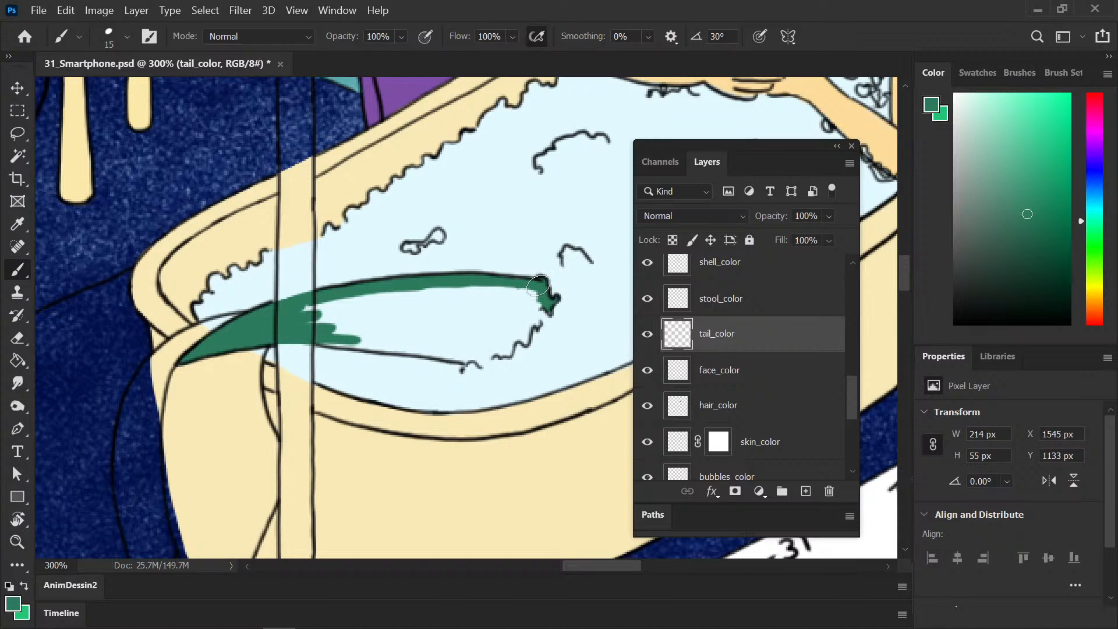
Step: Paint the tail's foam-edged end and fill its remaining interior with dark green, and save the document
left_click_drag(539, 285, 543, 312)
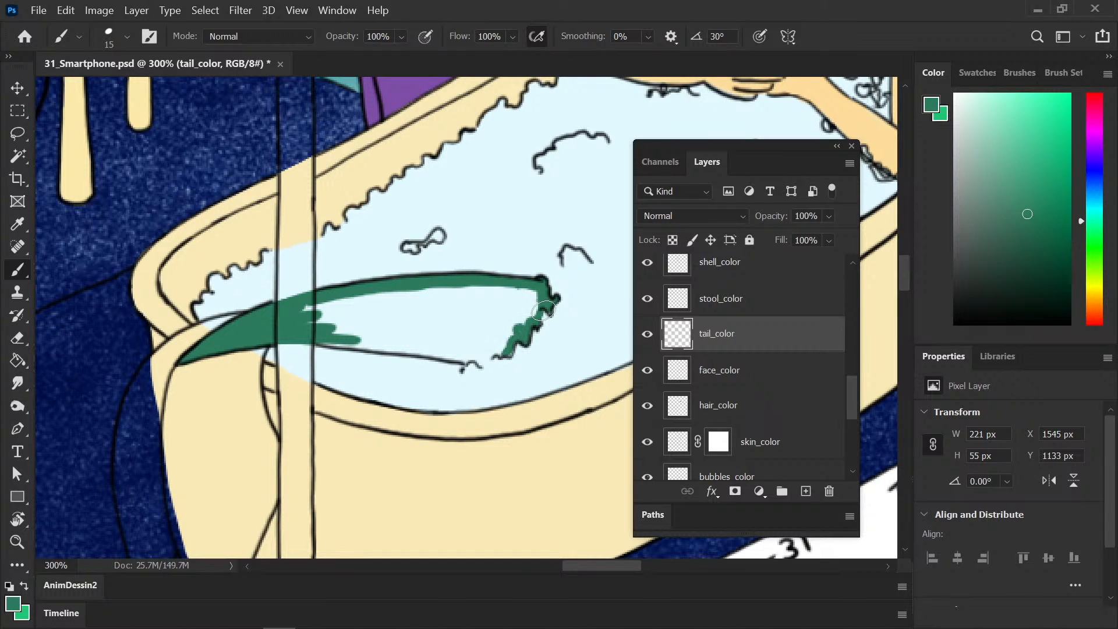
mouse_move(545, 311)
left_mouse_down()
mouse_move(476, 364)
mouse_move(523, 333)
left_mouse_up()
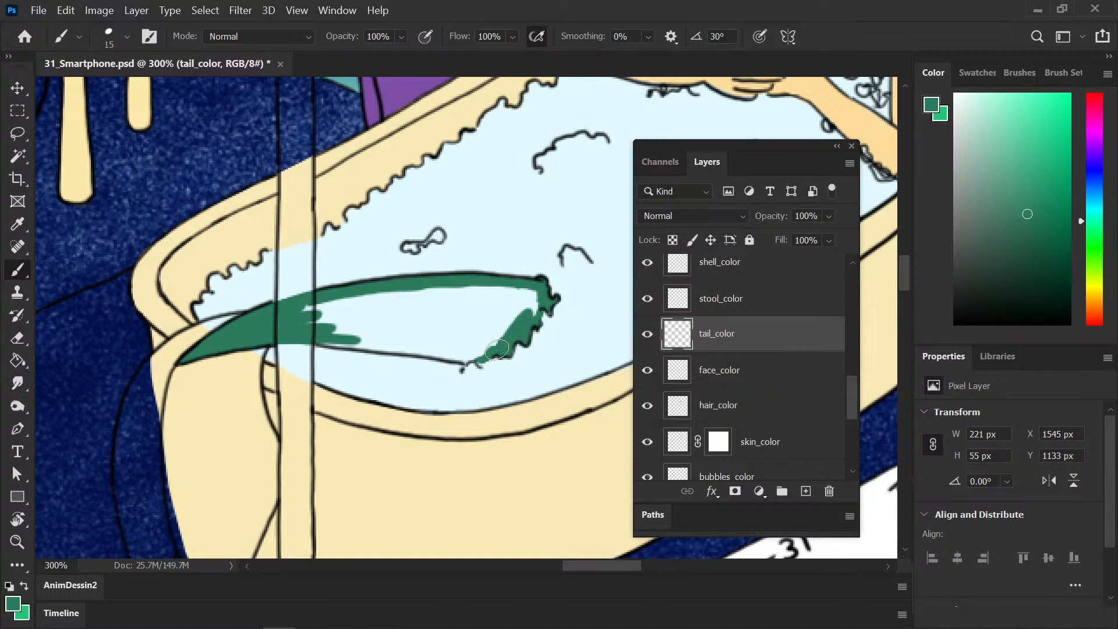
mouse_move(497, 350)
left_mouse_down()
mouse_move(523, 320)
mouse_move(523, 293)
left_mouse_up()
left_click_drag(313, 337, 468, 359)
mouse_move(308, 331)
left_mouse_down()
mouse_move(419, 300)
mouse_move(524, 291)
mouse_move(372, 312)
mouse_move(512, 315)
mouse_move(379, 332)
mouse_move(489, 338)
mouse_move(390, 343)
mouse_move(492, 350)
left_mouse_up()
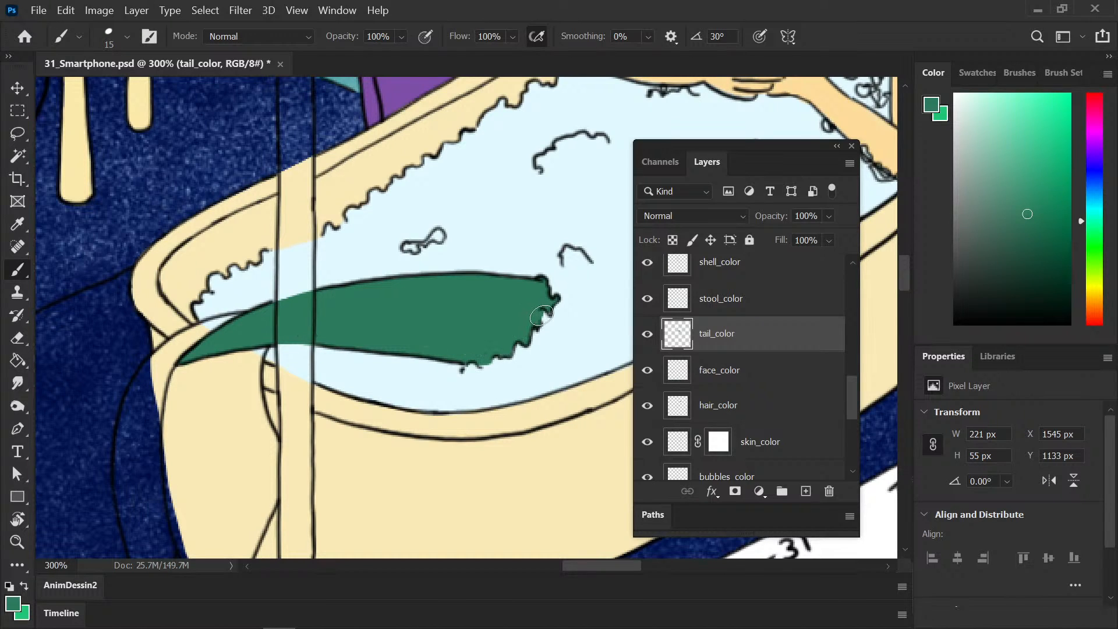
key("ctrl+s")
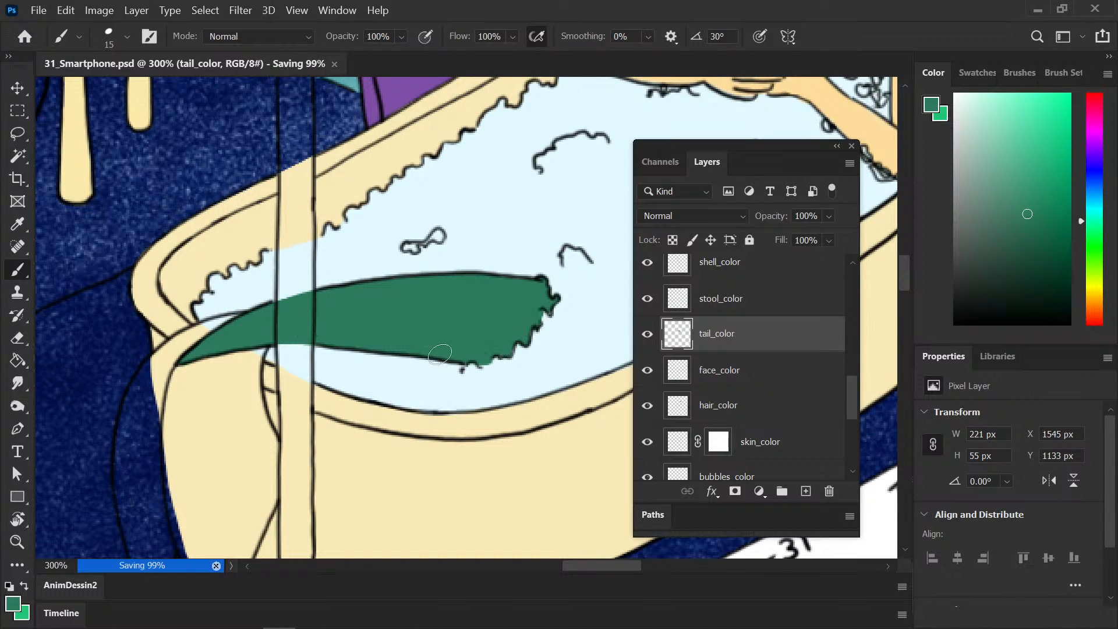
Step: Make the bright green the active colour and add a new layer above tail_color
left_click_drag(465, 385, 511, 332)
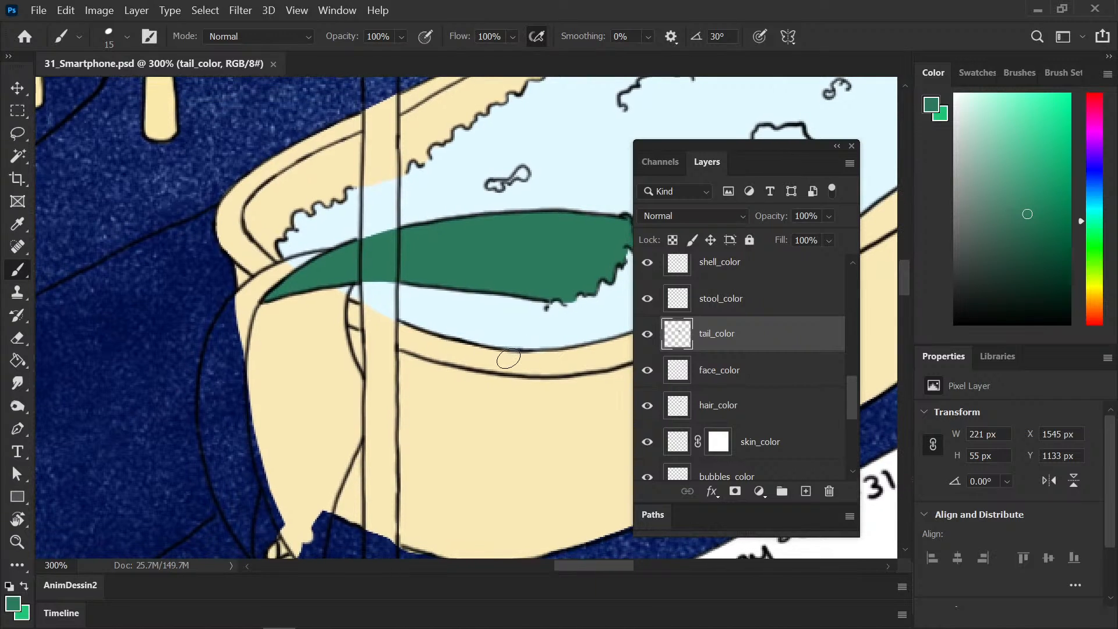
key("x")
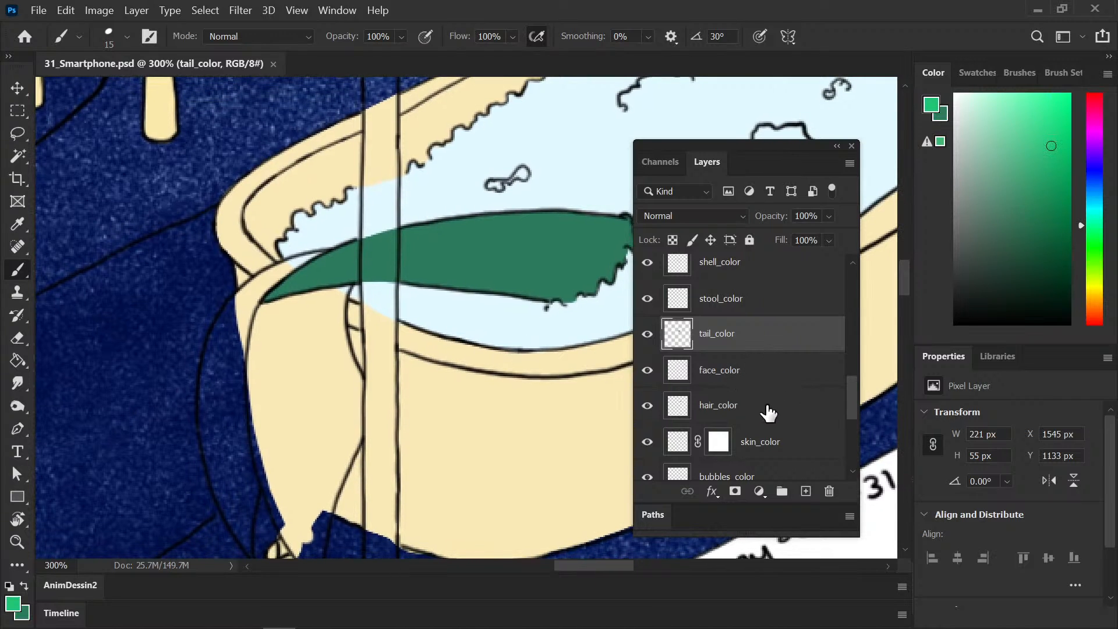
left_click(806, 490)
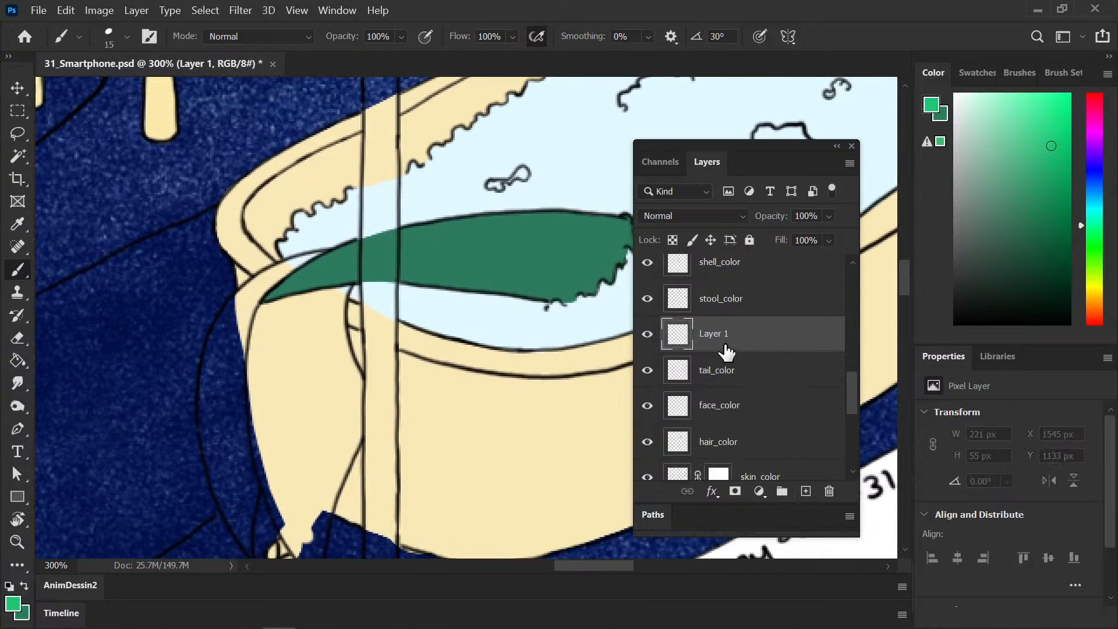
left_click(737, 352, "alt")
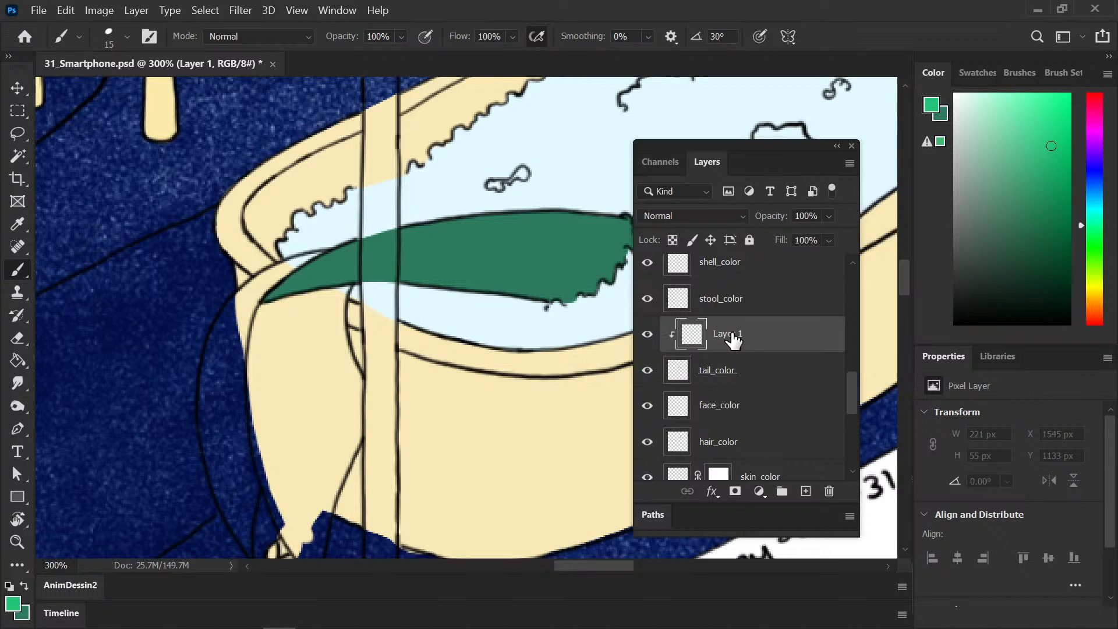
double_click(731, 335)
left_click(736, 361)
left_click(735, 345)
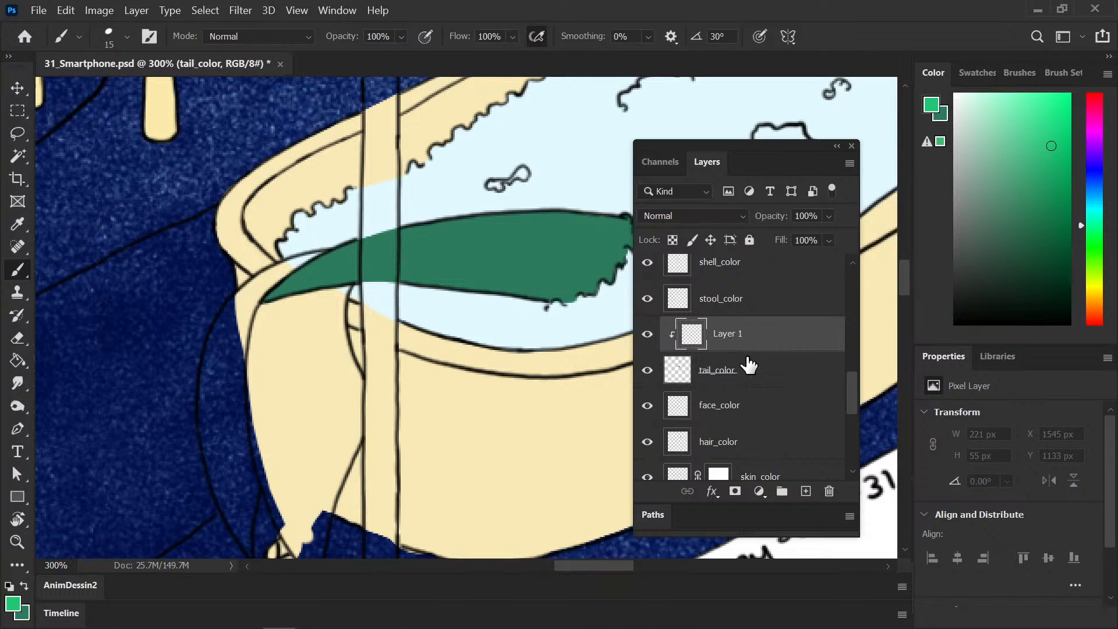
left_click(741, 345, "alt")
Step: Rename the new layer above tail_color as fin_color
double_click(726, 346)
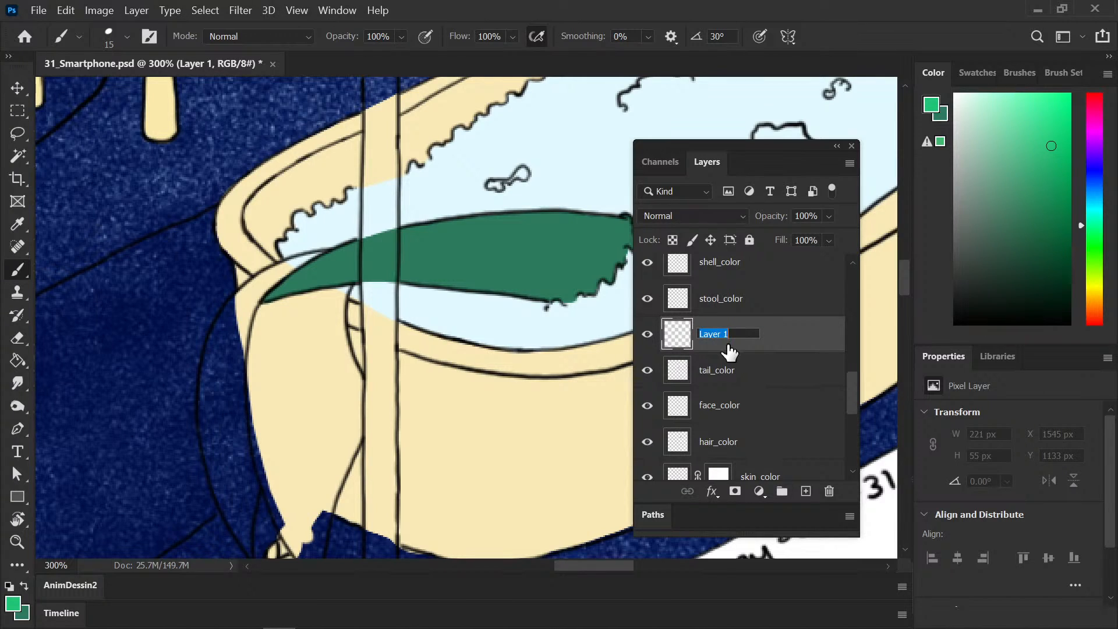
type("fin ")
type("color")
key("Return")
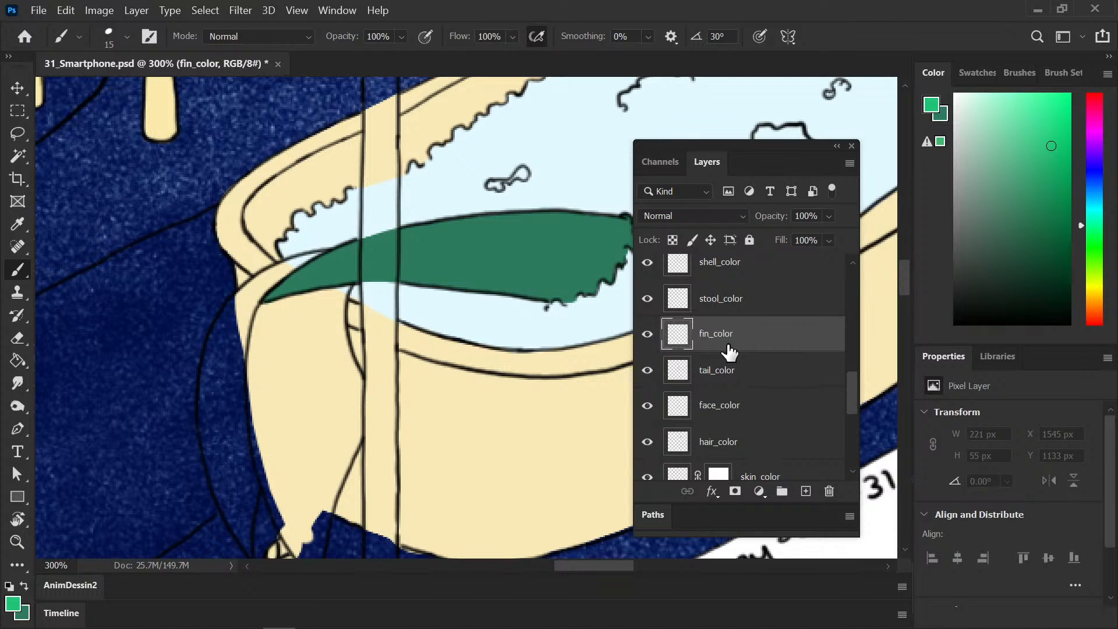
Step: Paint bright green along both edges of the rear fin's lower tip on fin_color
left_click_drag(317, 372, 294, 307)
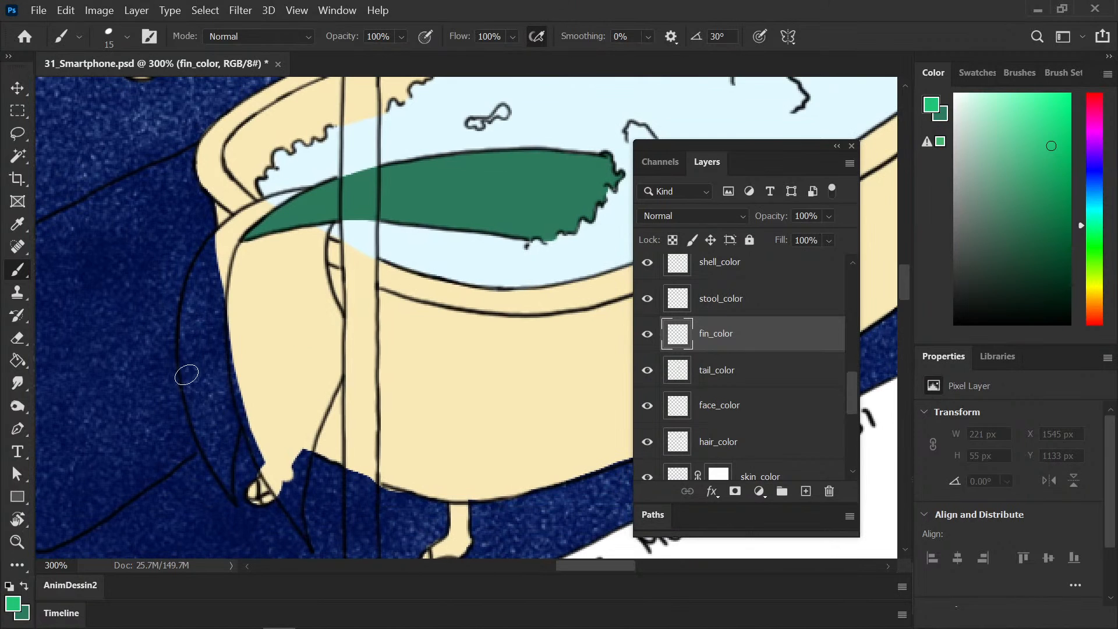
left_click_drag(187, 374, 222, 470)
mouse_move(193, 417)
left_mouse_down()
mouse_move(234, 496)
mouse_move(226, 424)
left_mouse_up()
left_click_drag(233, 487, 235, 427)
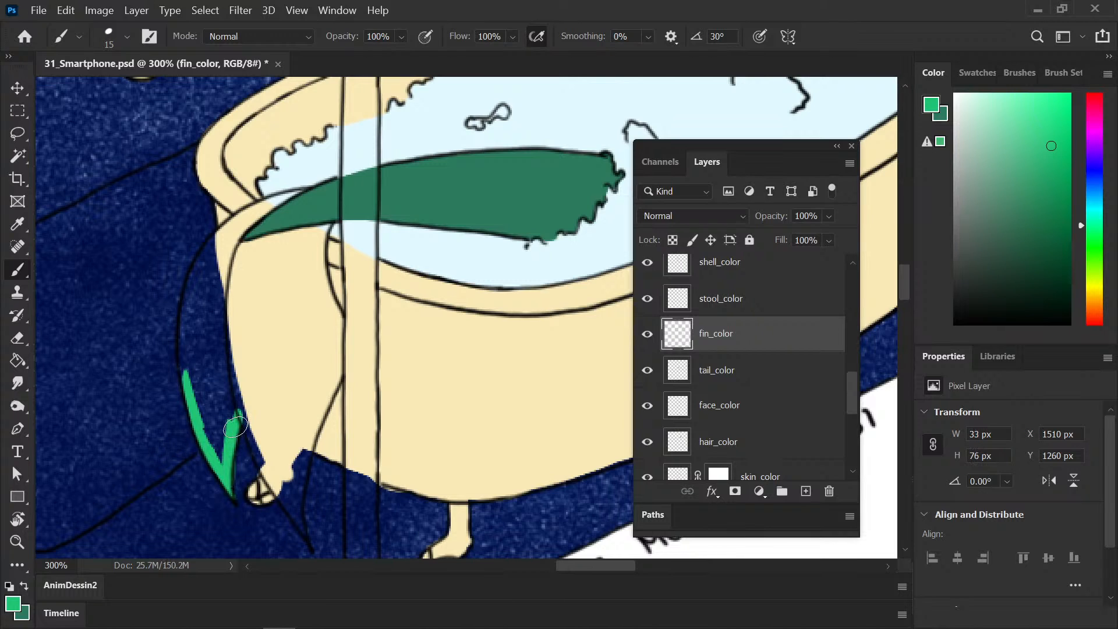
key("e")
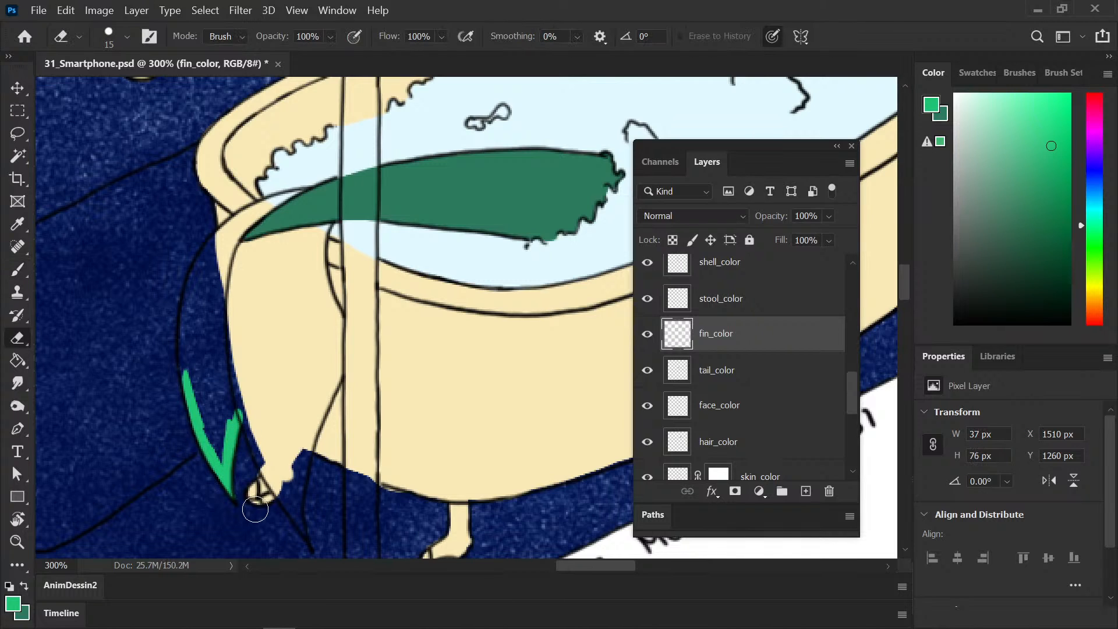
key("b")
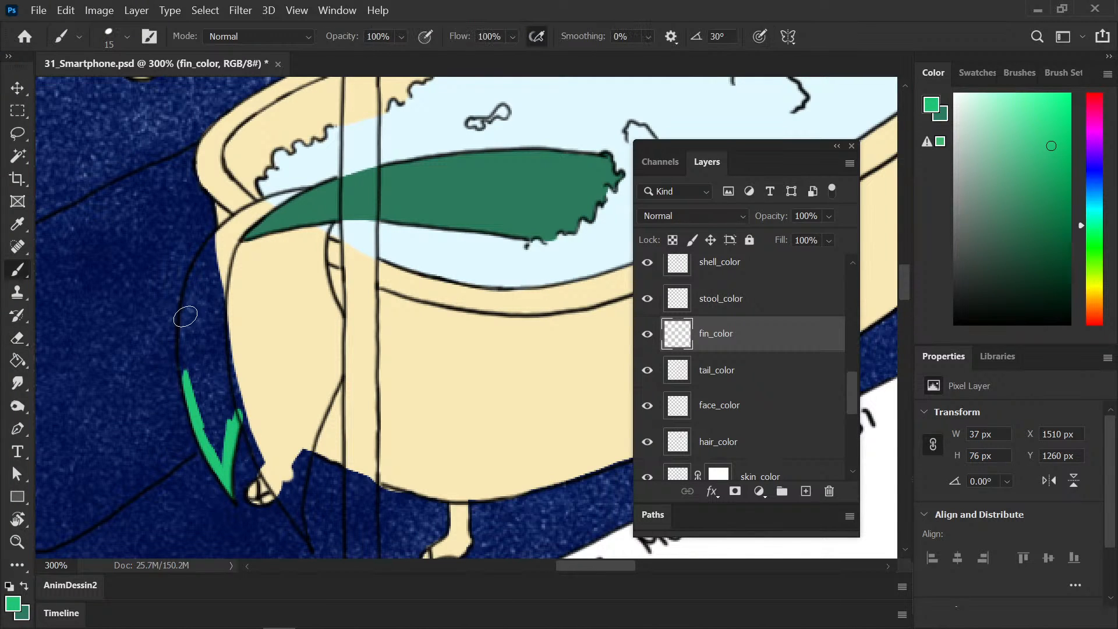
Step: Paint bright green up the rear fin's outer edge and over its upper end, erasing the overlap on the tail
left_click_drag(185, 366, 184, 307)
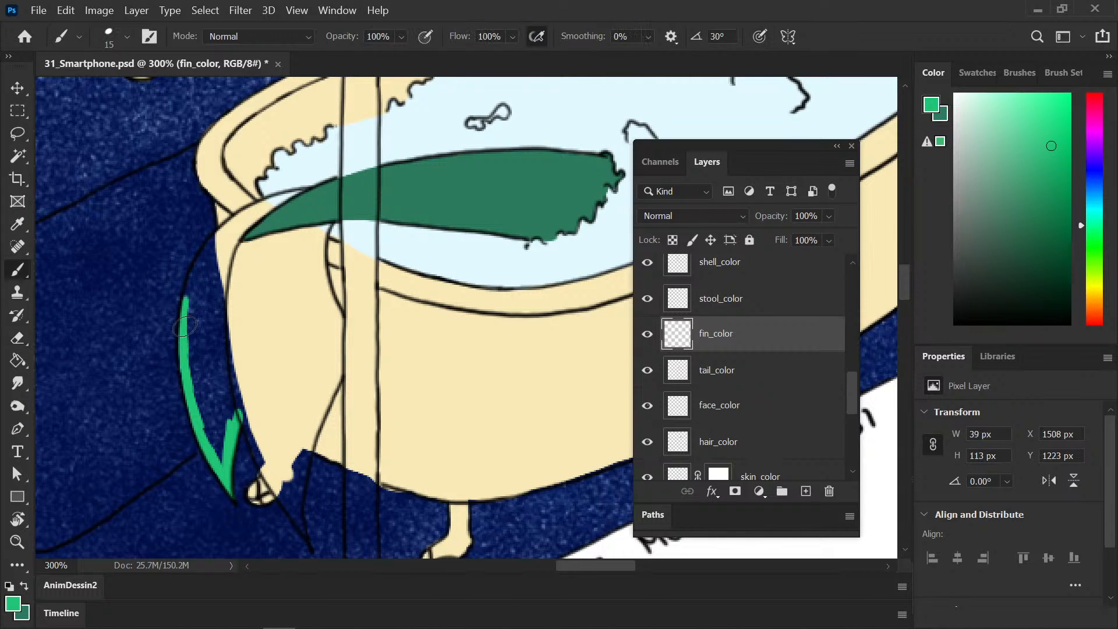
left_click_drag(185, 327, 233, 222)
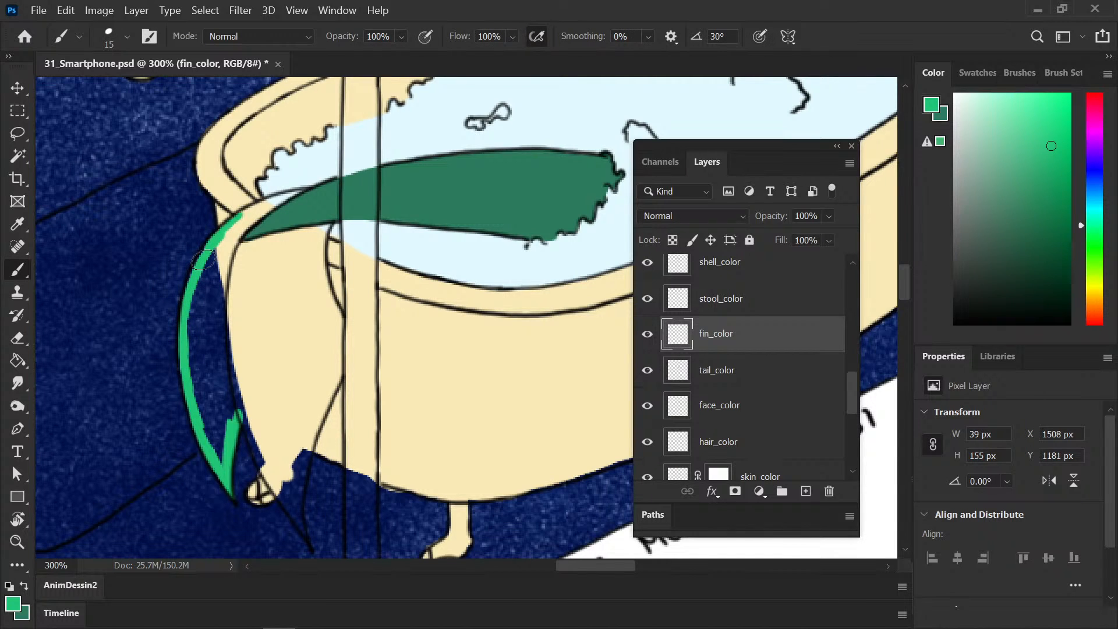
mouse_move(201, 260)
left_mouse_down()
mouse_move(239, 216)
mouse_move(288, 198)
left_mouse_up()
mouse_move(233, 250)
left_mouse_down()
mouse_move(281, 202)
mouse_move(230, 271)
left_mouse_up()
mouse_move(259, 216)
left_mouse_down()
mouse_move(200, 288)
mouse_move(254, 221)
mouse_move(276, 240)
left_mouse_up()
key("e")
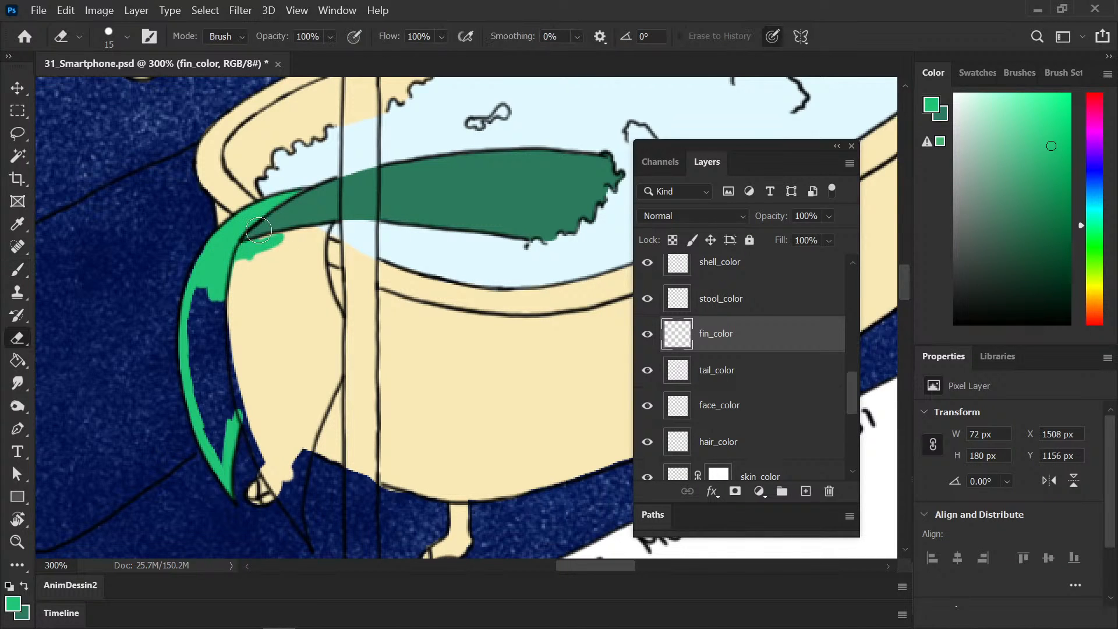
Step: Outline the front fin in bright green along its top, outer edge and pointed tip, erasing the paint outside its line
key("b")
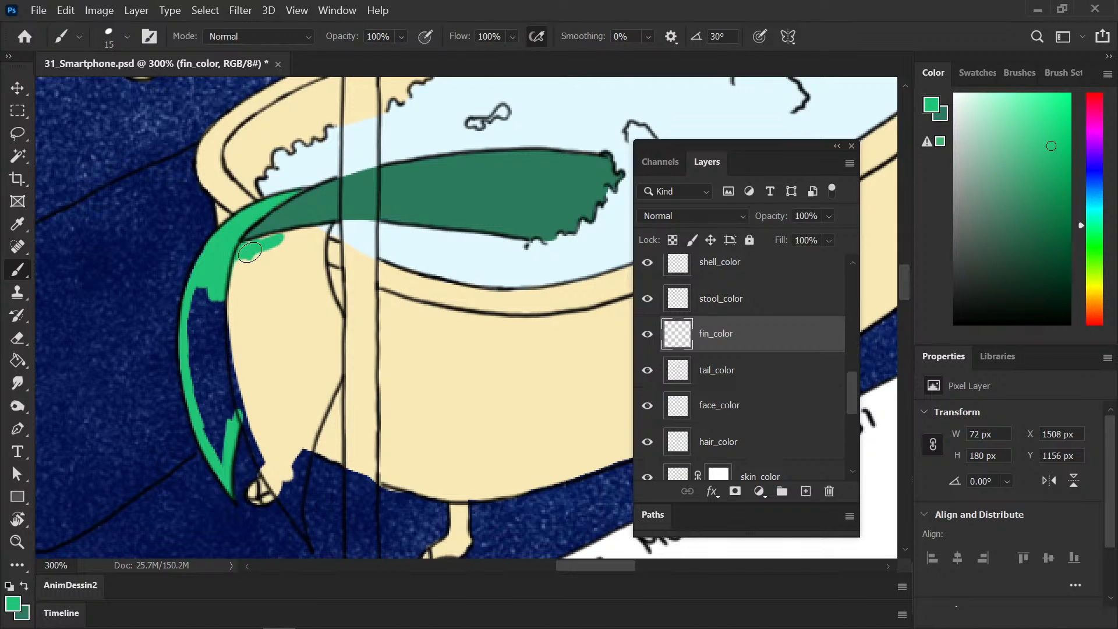
mouse_move(247, 241)
left_mouse_down()
mouse_move(324, 212)
mouse_move(318, 259)
mouse_move(340, 332)
mouse_move(334, 387)
left_mouse_up()
key("e")
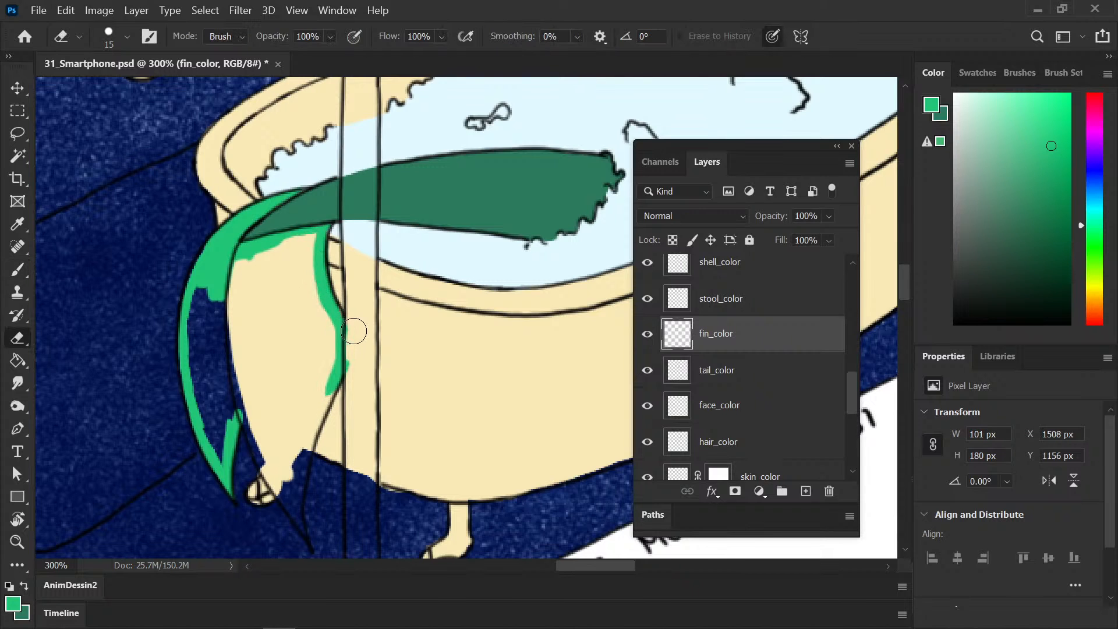
mouse_move(353, 331)
left_mouse_down()
mouse_move(357, 369)
mouse_move(351, 347)
left_mouse_up()
left_click_drag(344, 402, 351, 357)
key("b")
mouse_move(347, 277)
left_mouse_down()
mouse_move(335, 360)
mouse_move(345, 333)
mouse_move(307, 430)
mouse_move(305, 485)
left_mouse_up()
mouse_move(254, 362)
left_mouse_down()
mouse_move(299, 472)
mouse_move(274, 424)
mouse_move(308, 479)
mouse_move(335, 464)
mouse_move(320, 480)
mouse_move(318, 469)
mouse_move(325, 496)
mouse_move(299, 475)
left_mouse_up()
key("e")
key("b")
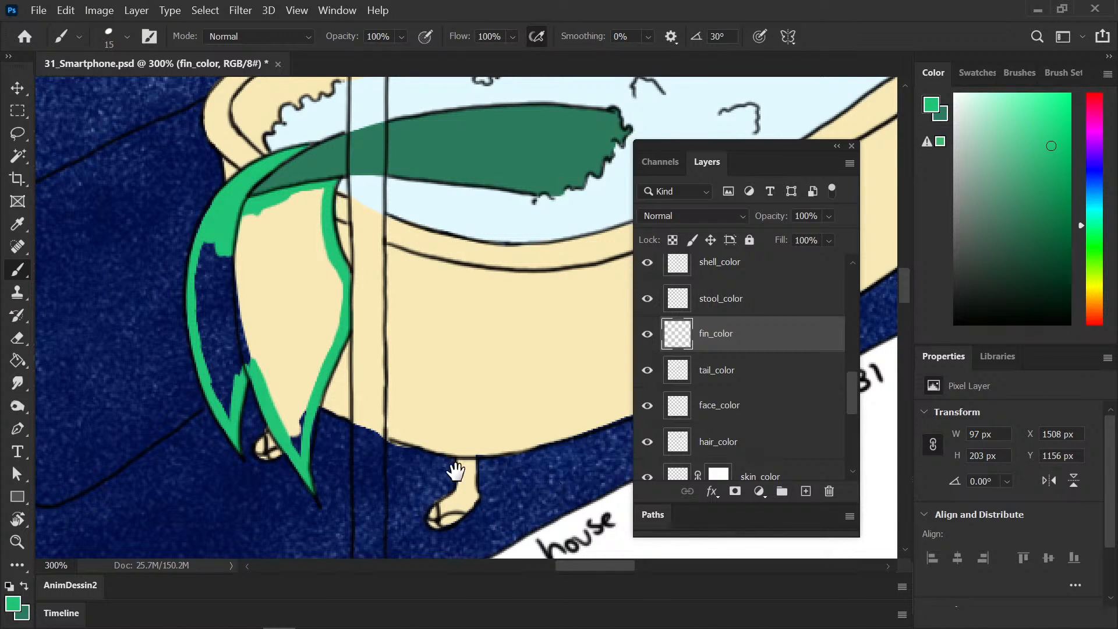
Step: Fill the rest of the rear fin and paint the front fin's inner edge in bright green, tidying where they meet the tail
left_click_drag(432, 452, 442, 429)
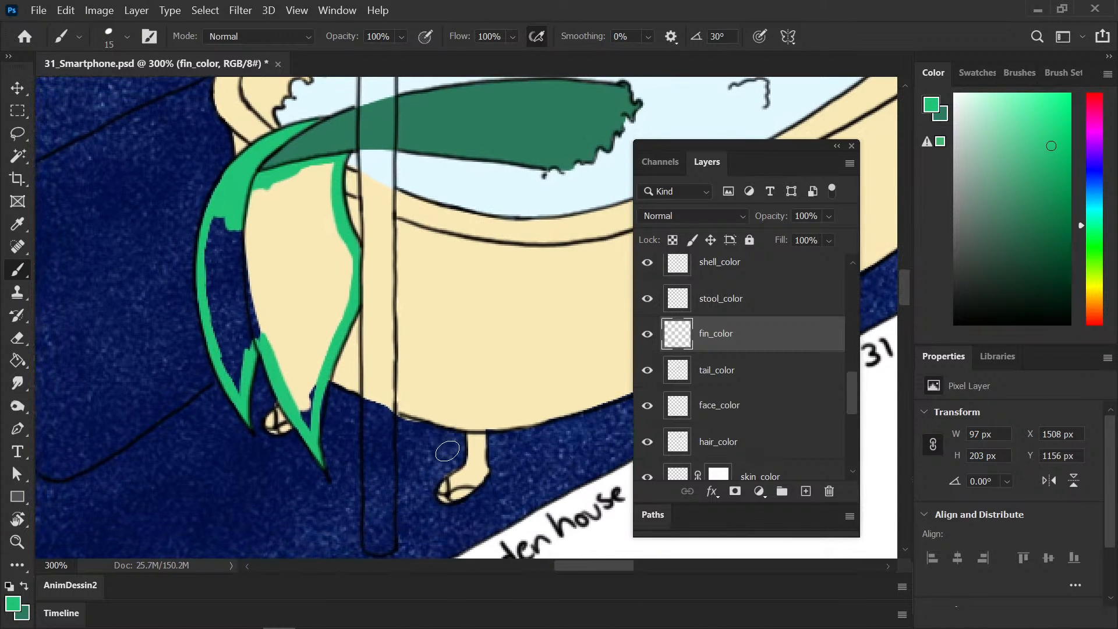
left_click_drag(254, 341, 252, 327)
mouse_move(222, 214)
left_mouse_down()
mouse_move(214, 265)
mouse_move(228, 372)
mouse_move(216, 325)
mouse_move(243, 285)
mouse_move(225, 221)
mouse_move(250, 309)
mouse_move(262, 189)
mouse_move(269, 276)
left_mouse_up()
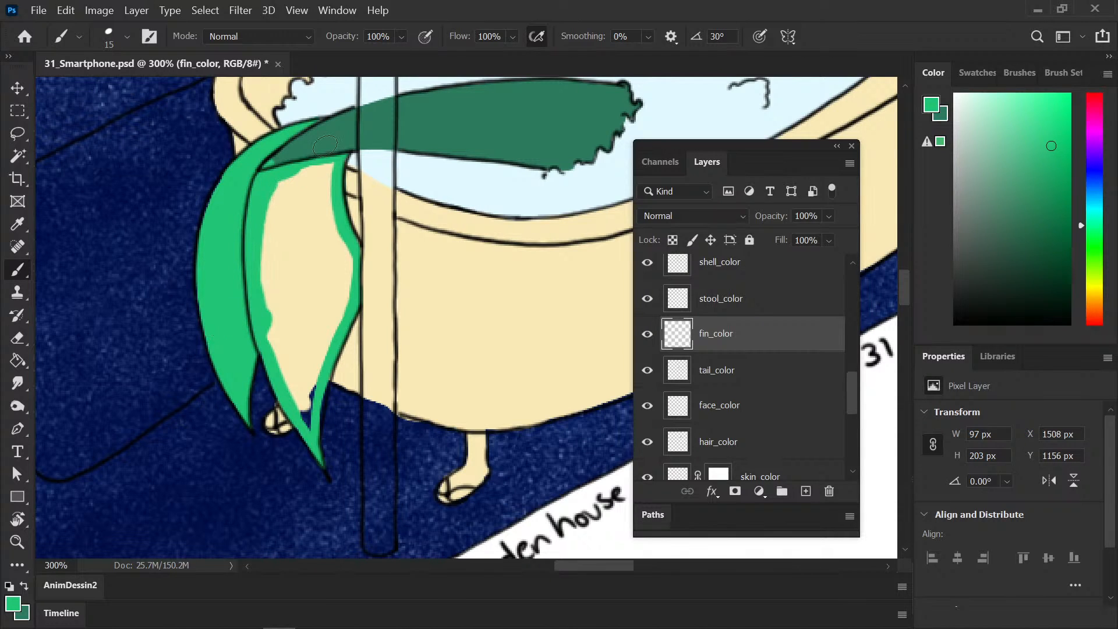
key("e")
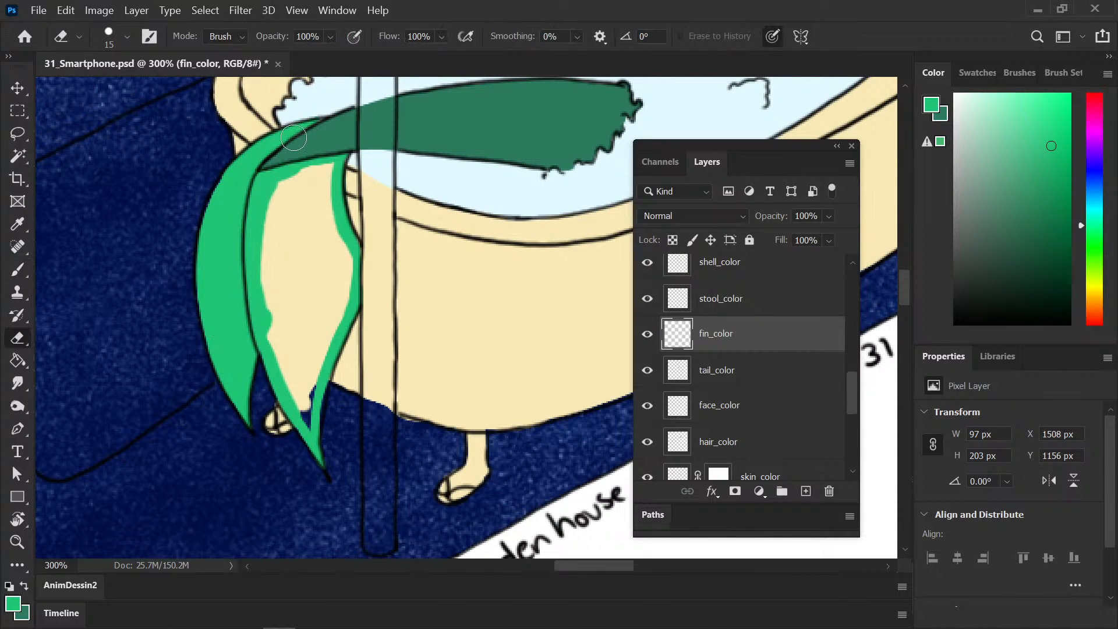
key("b")
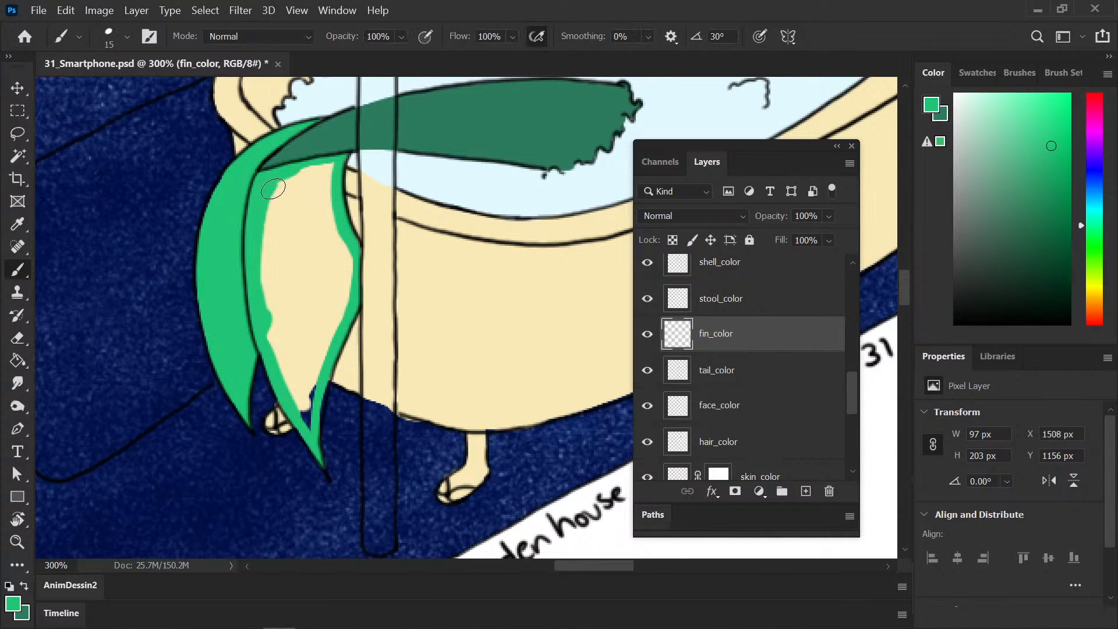
Step: Fill the rest of the front fin with bright green and save the document
mouse_move(330, 192)
left_mouse_down()
mouse_move(323, 172)
mouse_move(345, 286)
mouse_move(337, 333)
left_mouse_up()
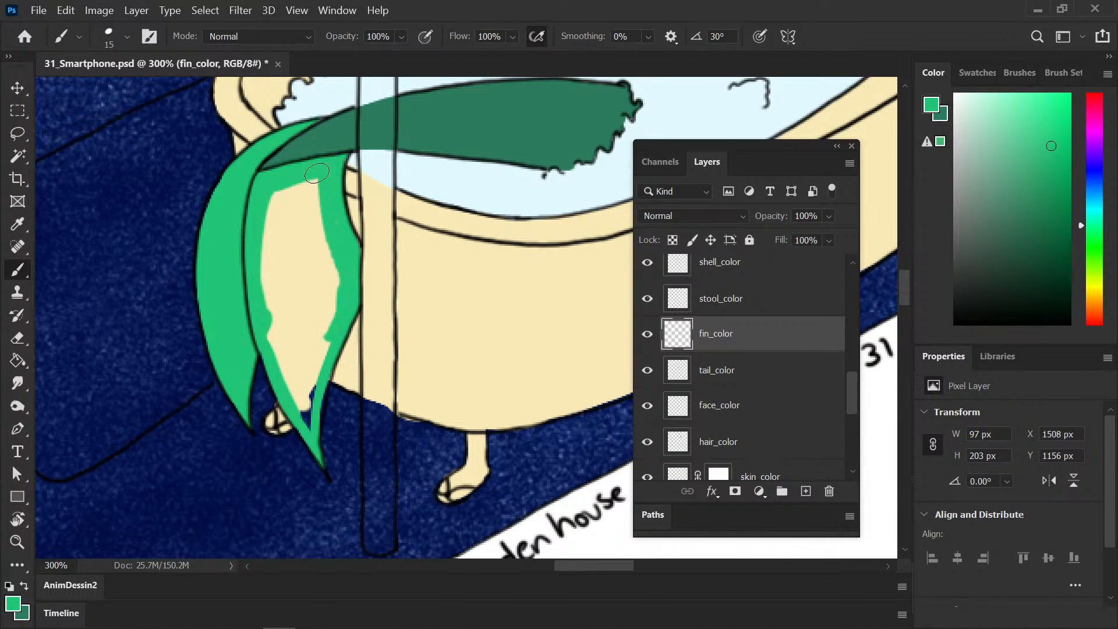
mouse_move(307, 182)
left_mouse_down()
mouse_move(293, 204)
mouse_move(294, 274)
mouse_move(274, 288)
mouse_move(273, 332)
mouse_move(271, 290)
mouse_move(309, 344)
mouse_move(326, 279)
left_mouse_up()
mouse_move(292, 371)
left_mouse_down()
mouse_move(285, 381)
mouse_move(310, 414)
left_mouse_up()
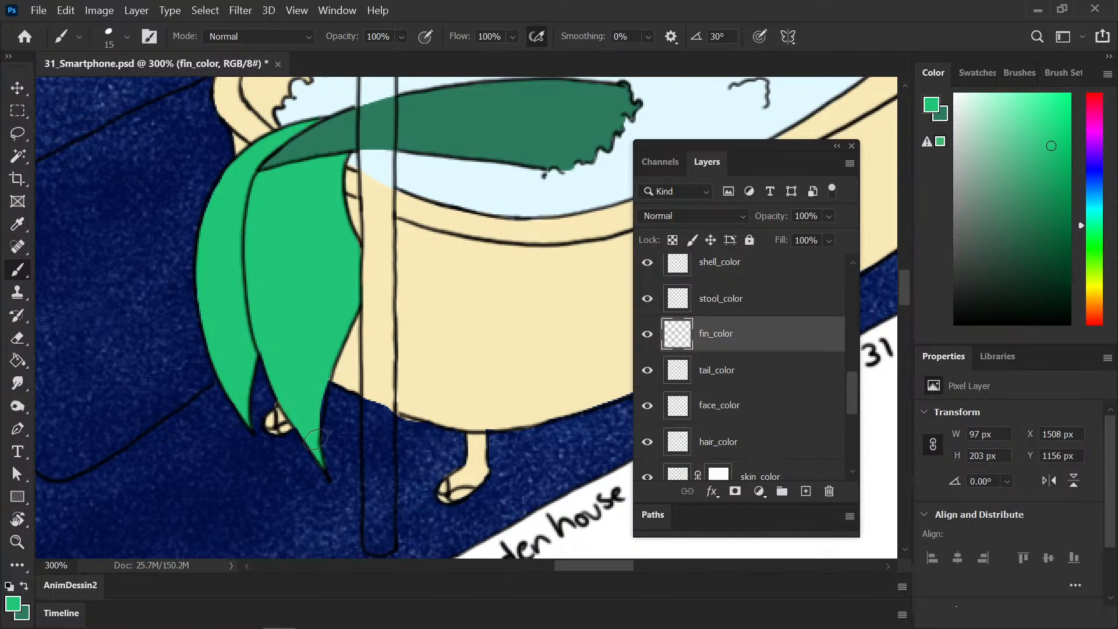
scroll(219, 462, "down", 1)
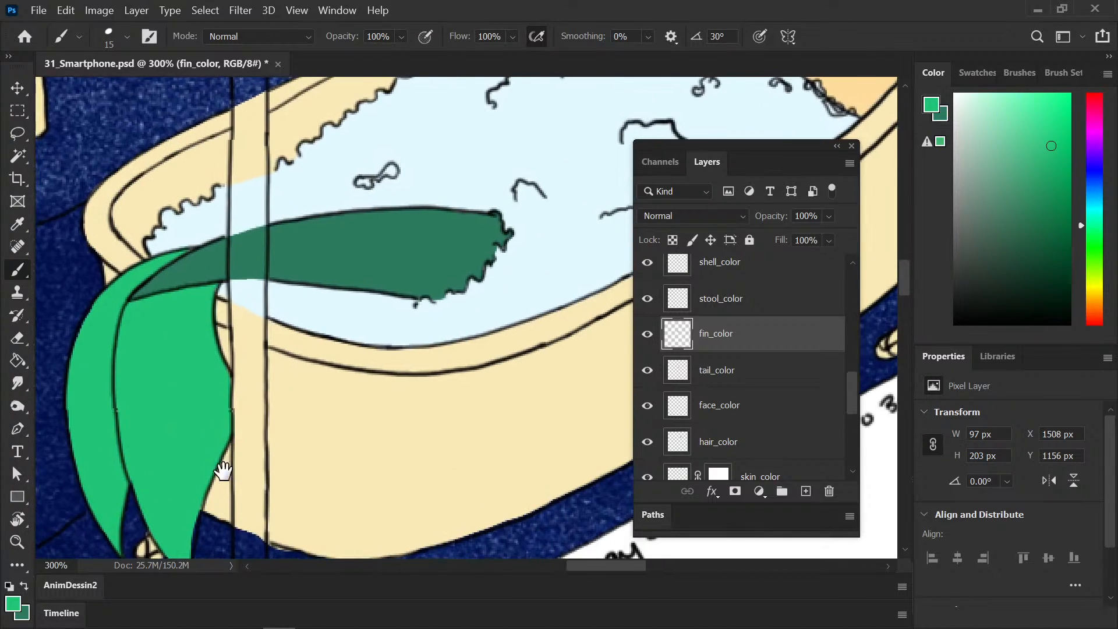
scroll(200, 457, "right", 2)
scroll(203, 457, "up", 3)
scroll(378, 326, "down", 2)
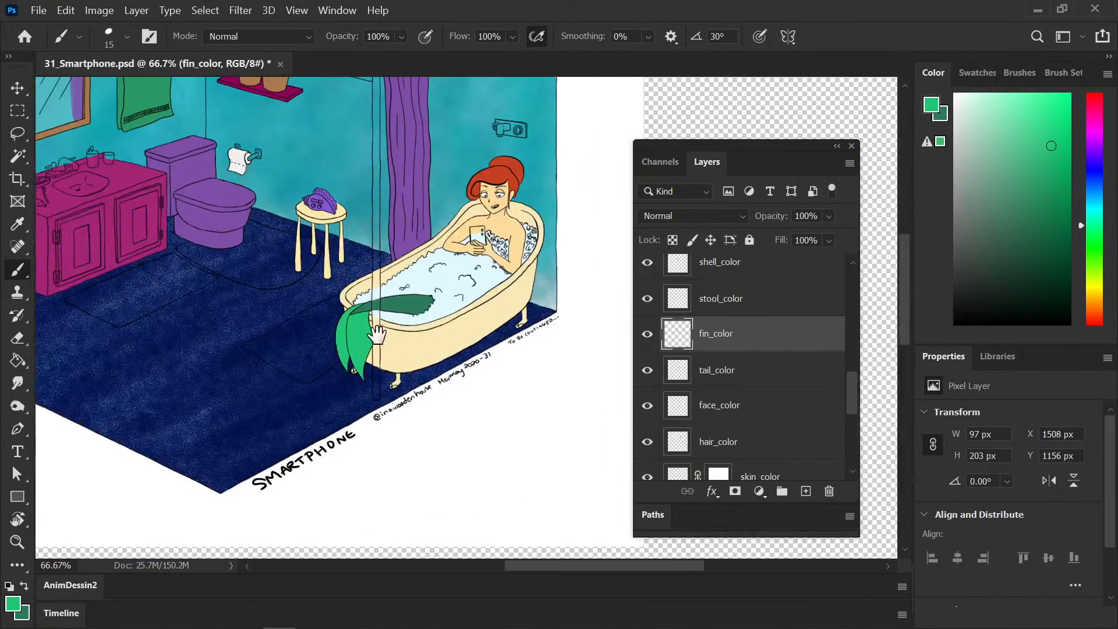
key("ctrl+s")
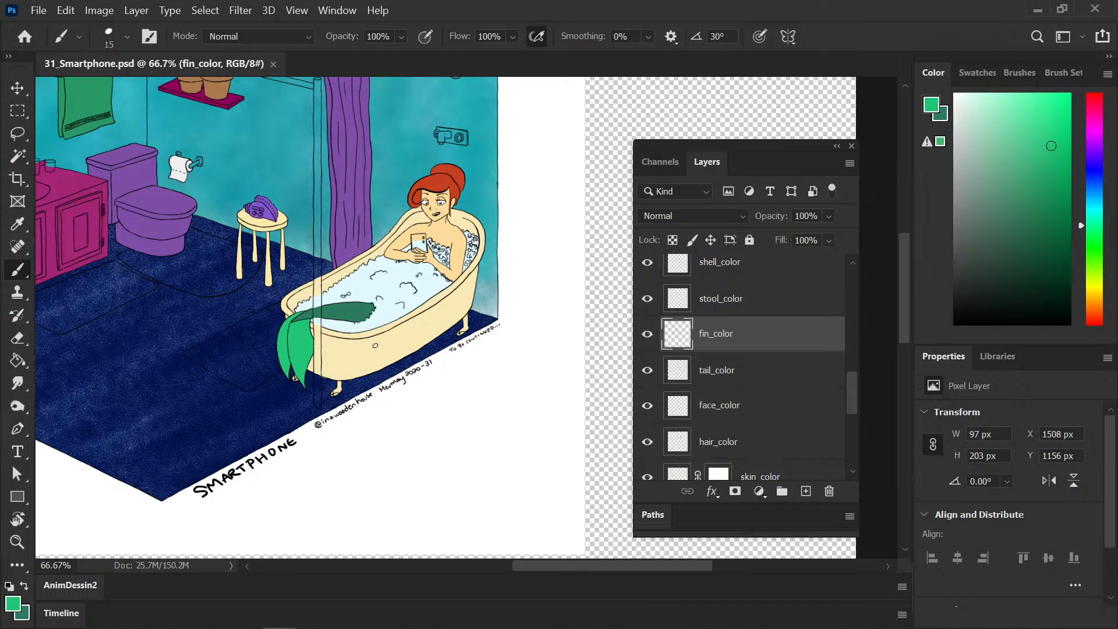
left_click_drag(375, 346, 398, 385)
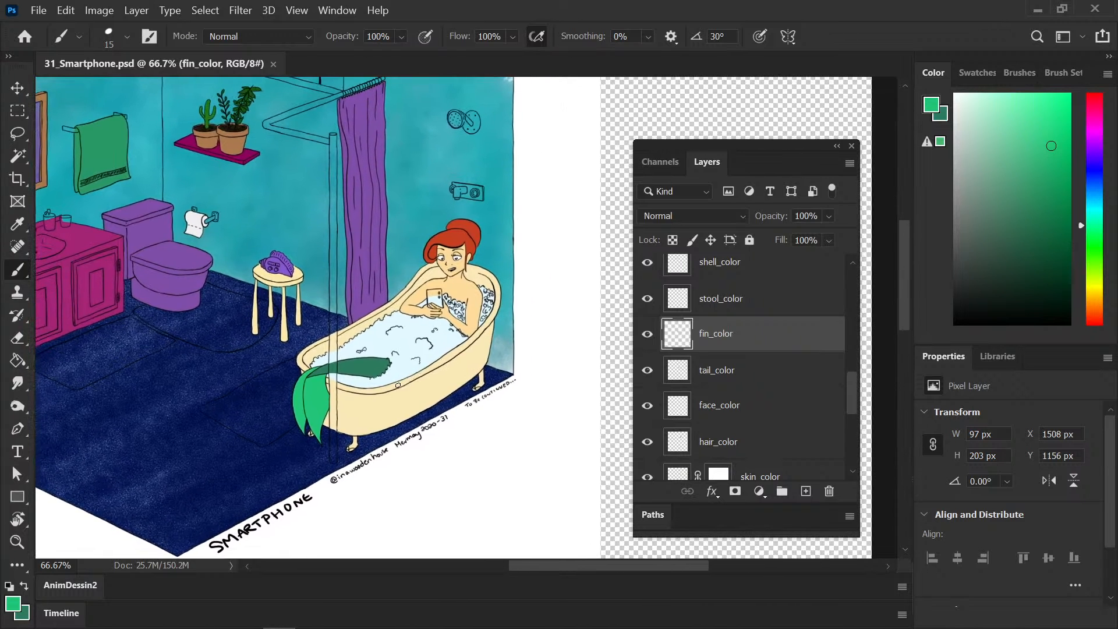
scroll(393, 411, "down", 1)
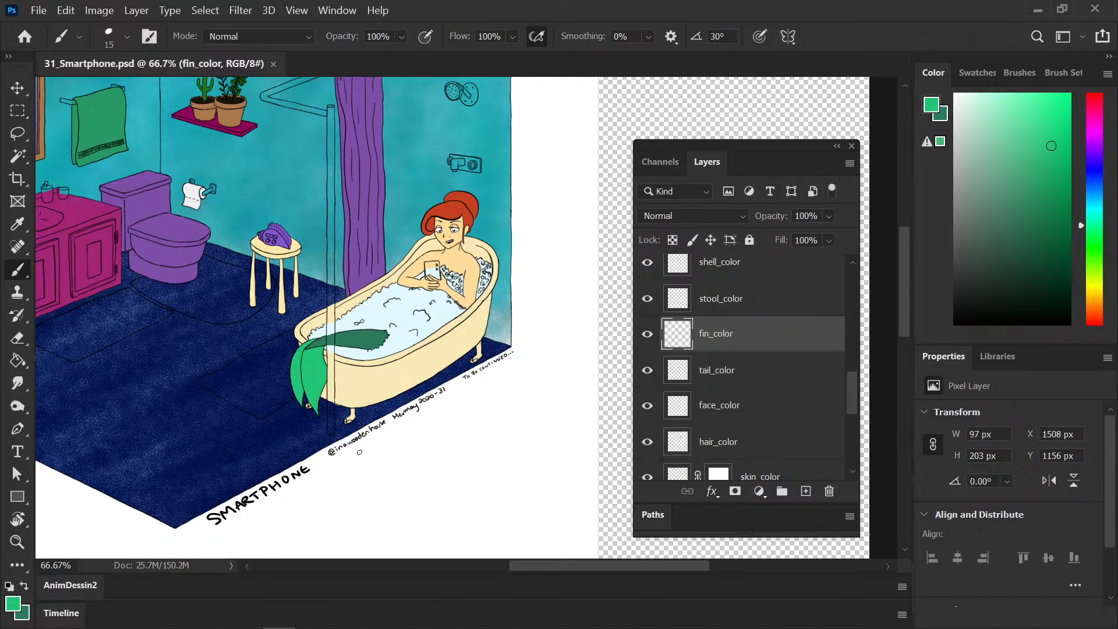
Step: Examine the finished tail and fins, and look over the rest of the bathroom illustration for areas still uncoloured
scroll(360, 452, "up", 1)
left_click_drag(372, 411, 350, 421)
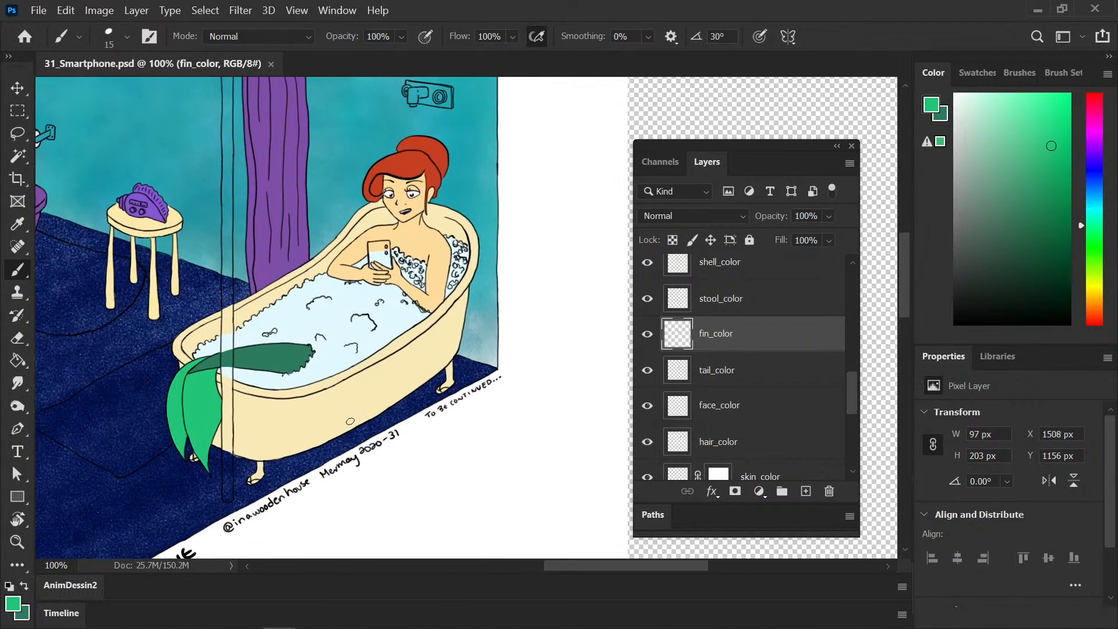
scroll(350, 421, "up", 1)
left_click_drag(170, 429, 482, 377)
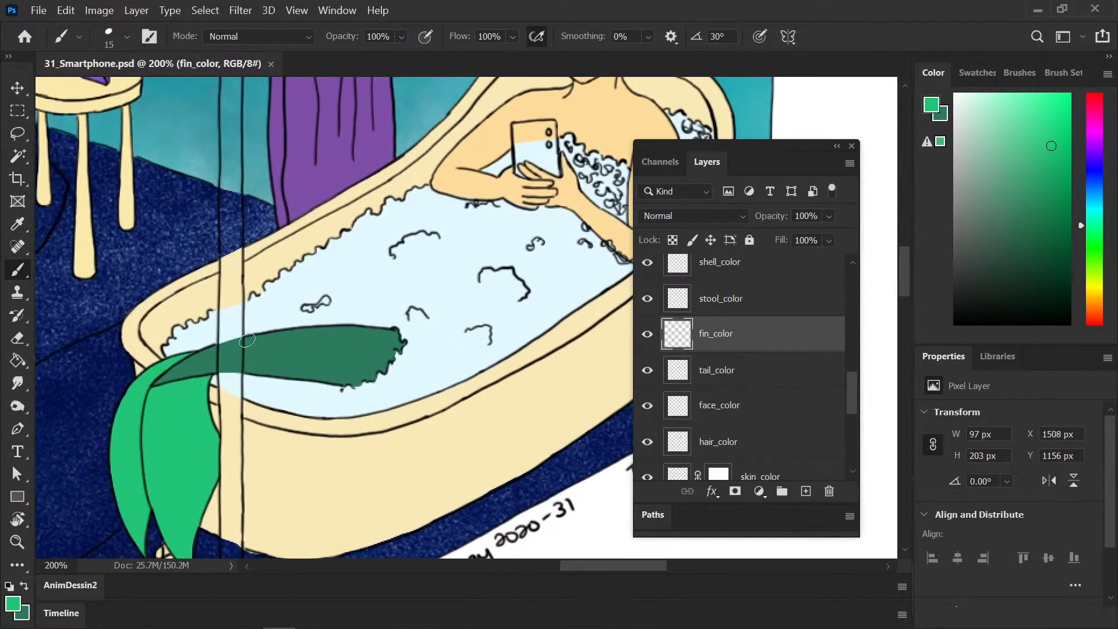
scroll(276, 357, "down", 1)
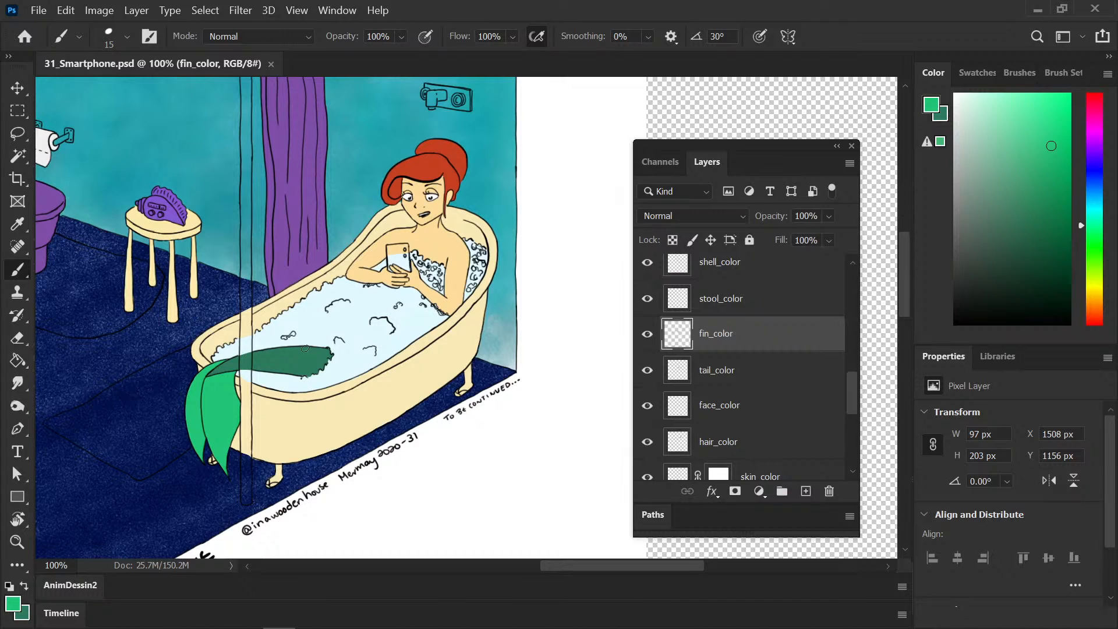
scroll(305, 348, "down", 1)
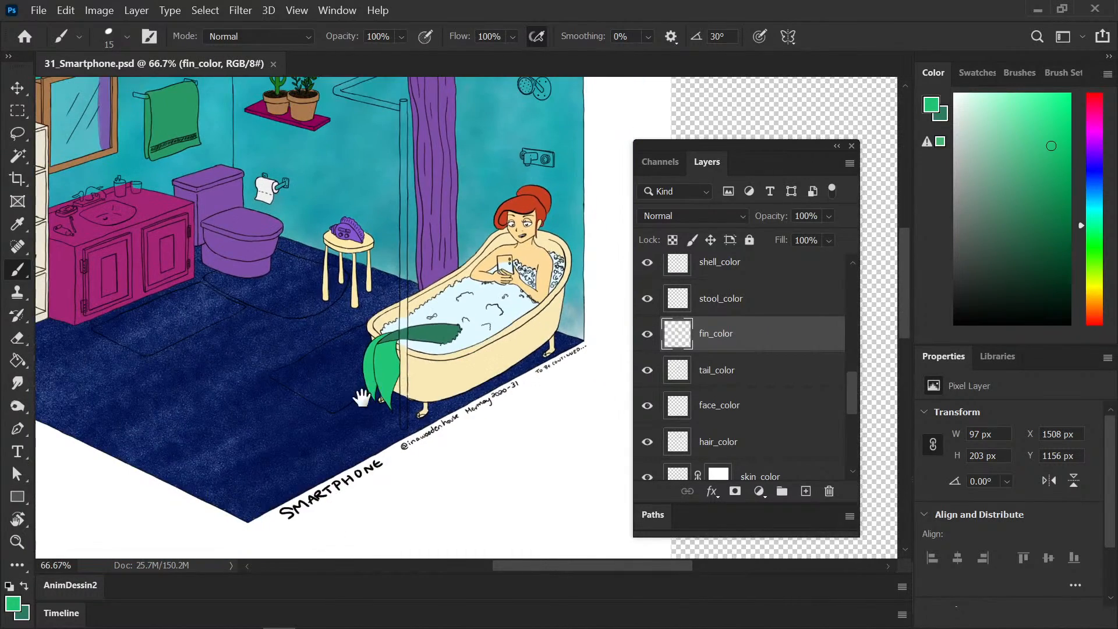
left_click_drag(362, 398, 240, 430)
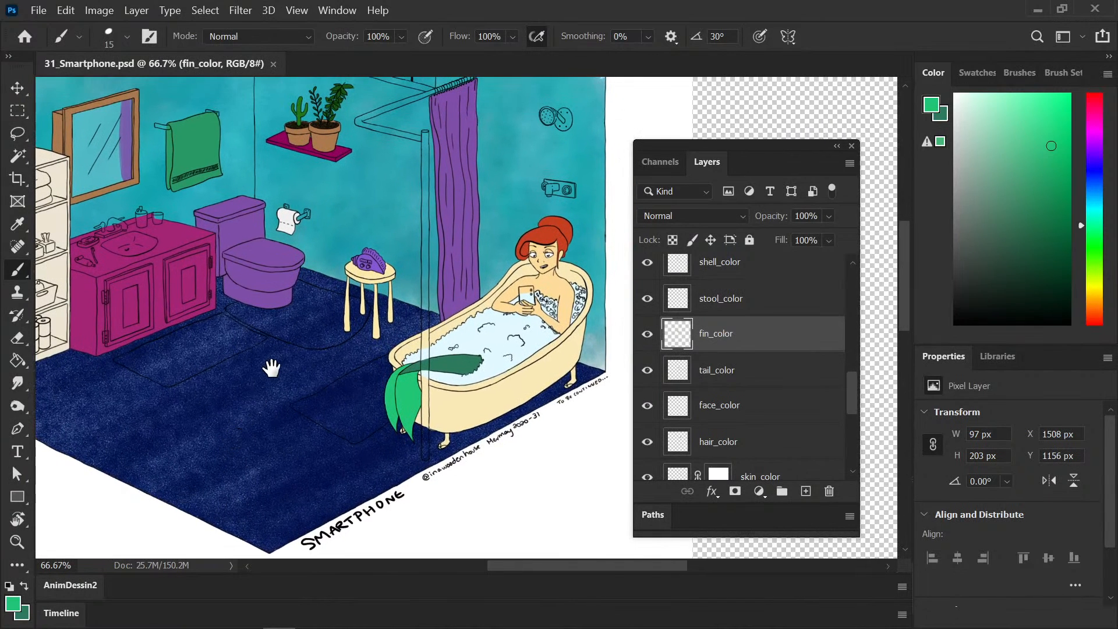
left_click_drag(272, 368, 249, 384)
left_click_drag(440, 330, 347, 318)
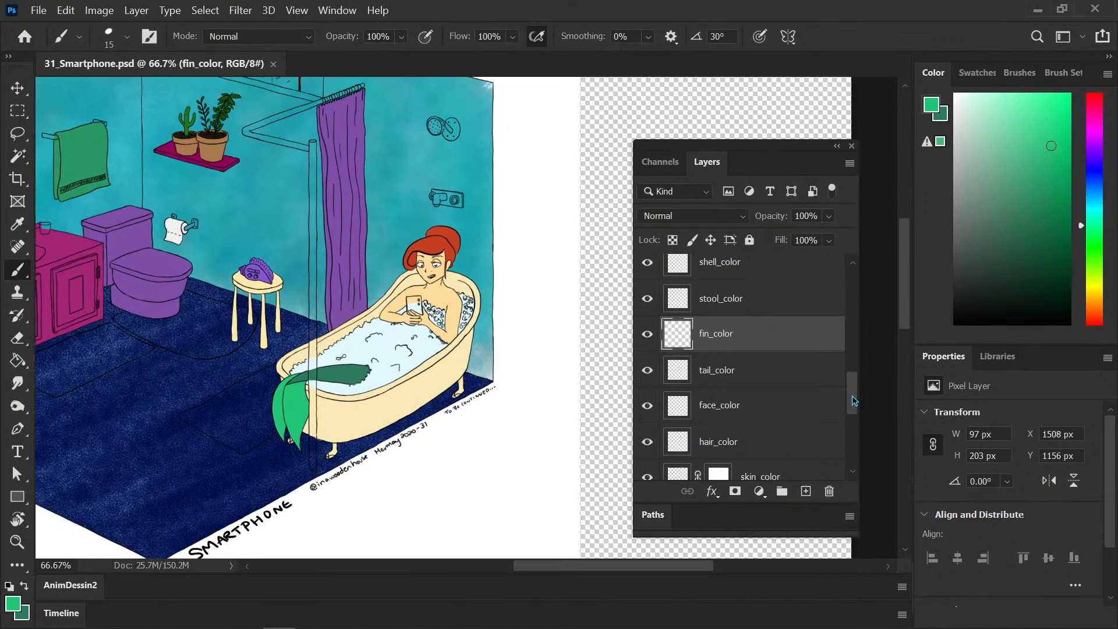
mouse_move(853, 400)
left_mouse_down()
mouse_move(848, 366)
mouse_move(850, 379)
left_mouse_up()
left_click(823, 402)
left_click_drag(418, 403, 449, 377)
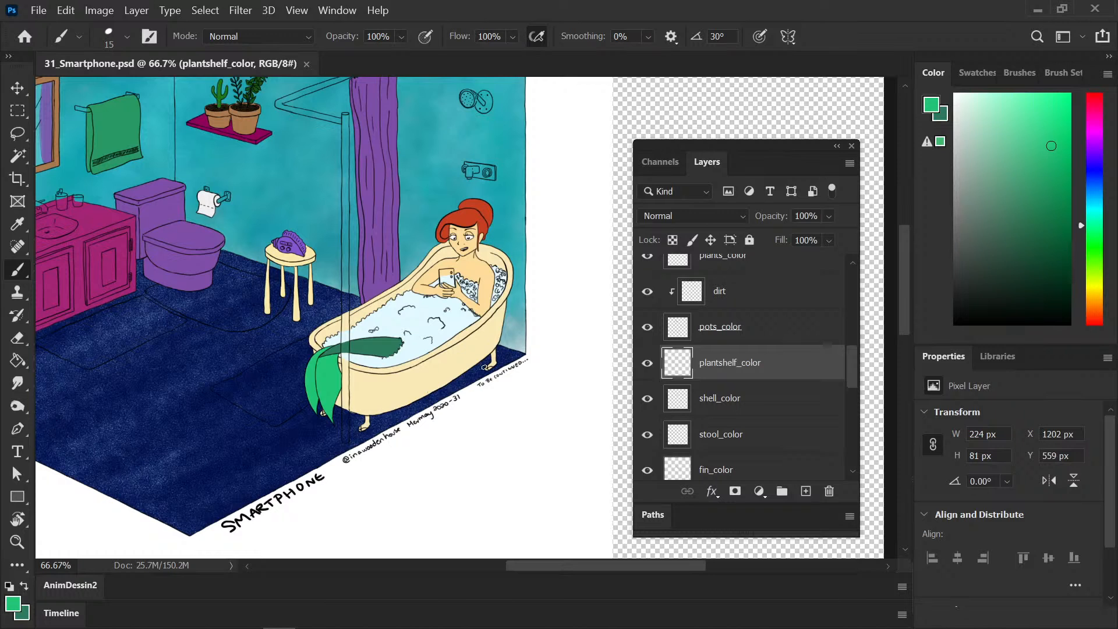
left_click_drag(479, 380, 641, 350)
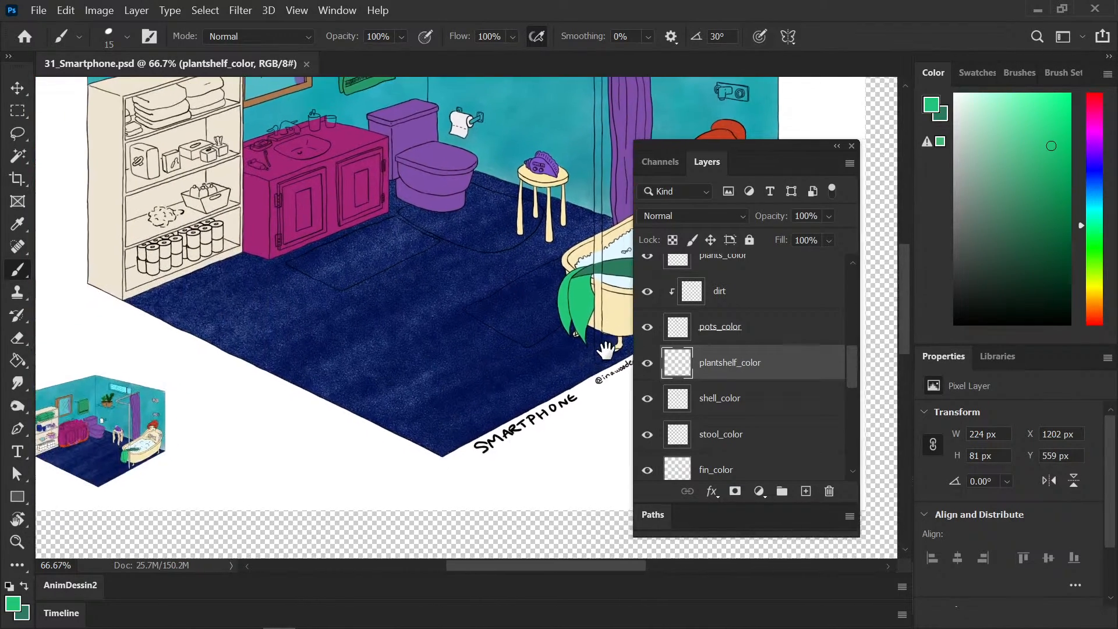
left_click_drag(402, 357, 303, 464)
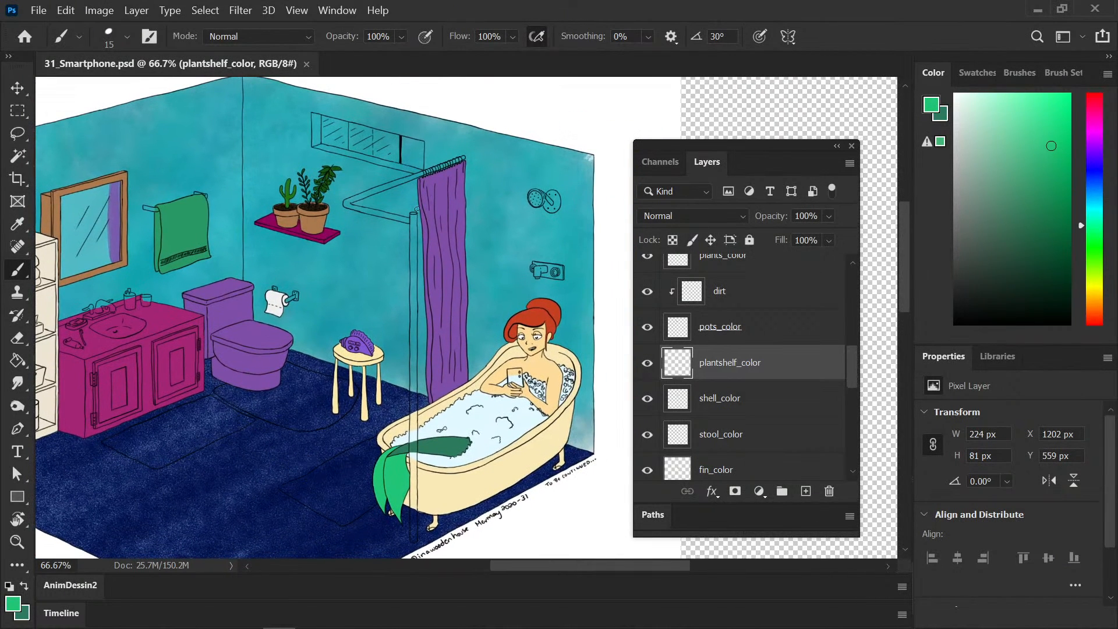
left_click_drag(103, 429, 272, 392)
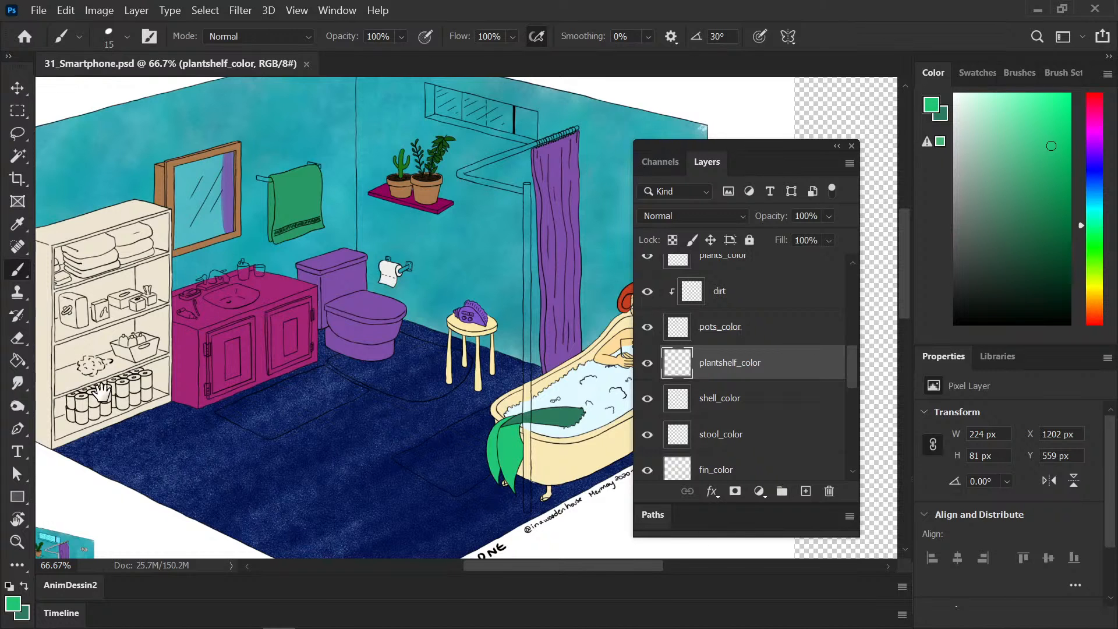
left_click_drag(167, 400, 120, 392)
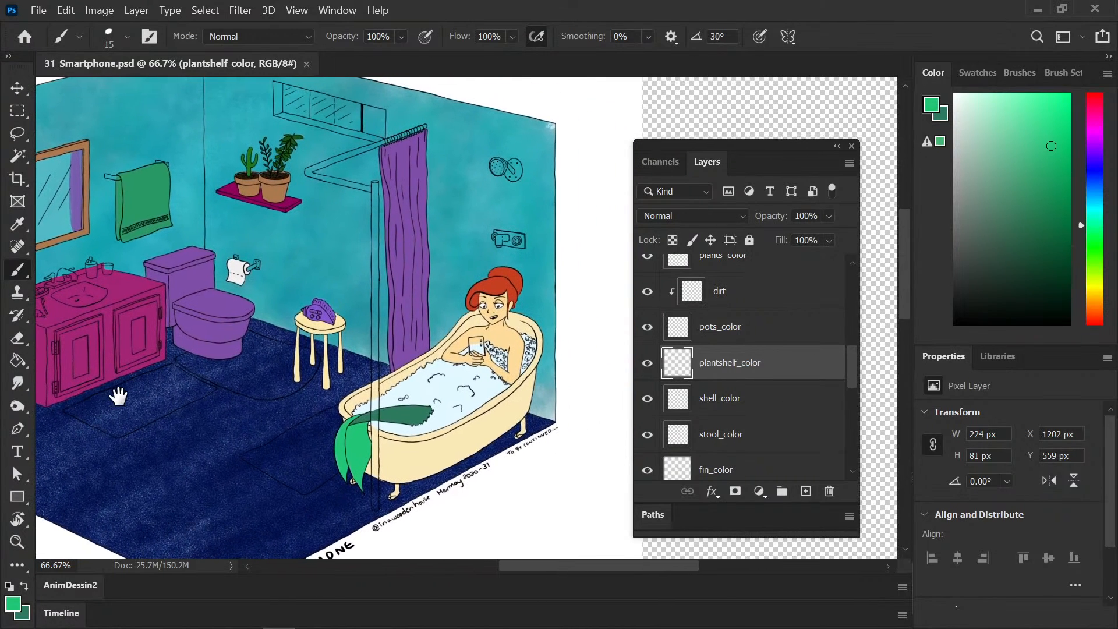
Step: Create a new layer directly above the walls_color layer and name it showerfaucet_color
left_click_drag(857, 376, 846, 432)
left_click(740, 378)
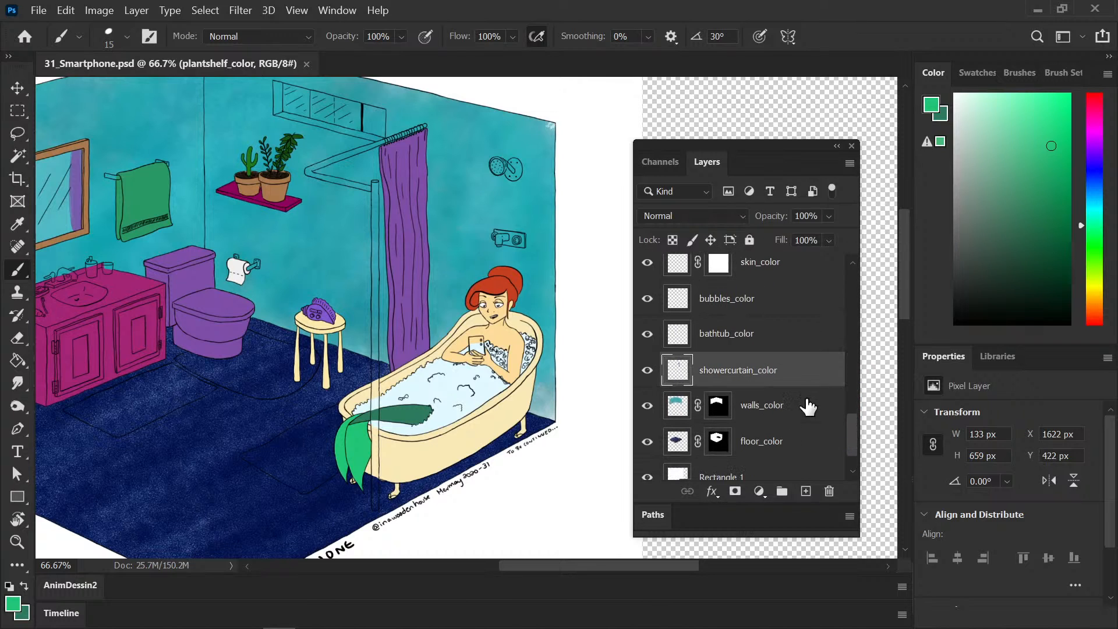
left_click(782, 415)
left_click(806, 492)
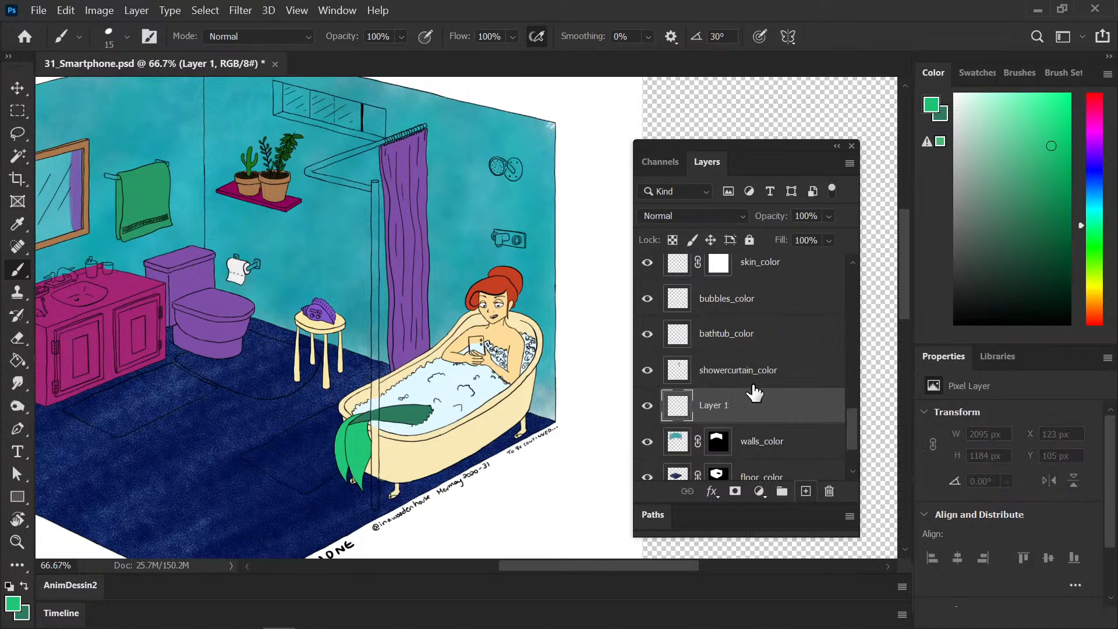
double_click(717, 407)
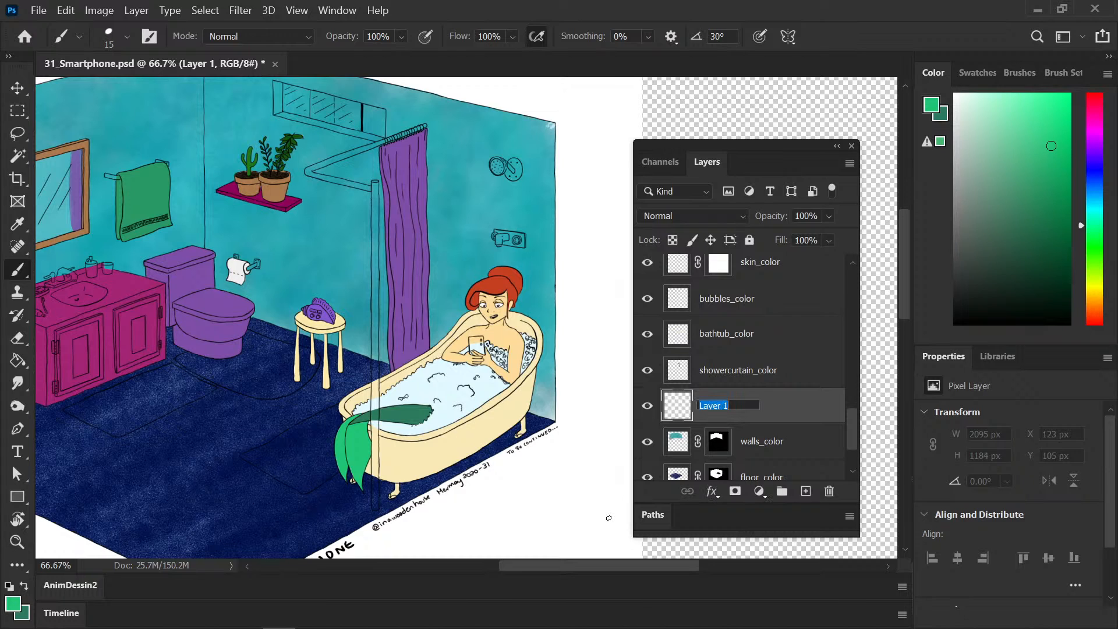
type("showerfaucet_color")
key("Return")
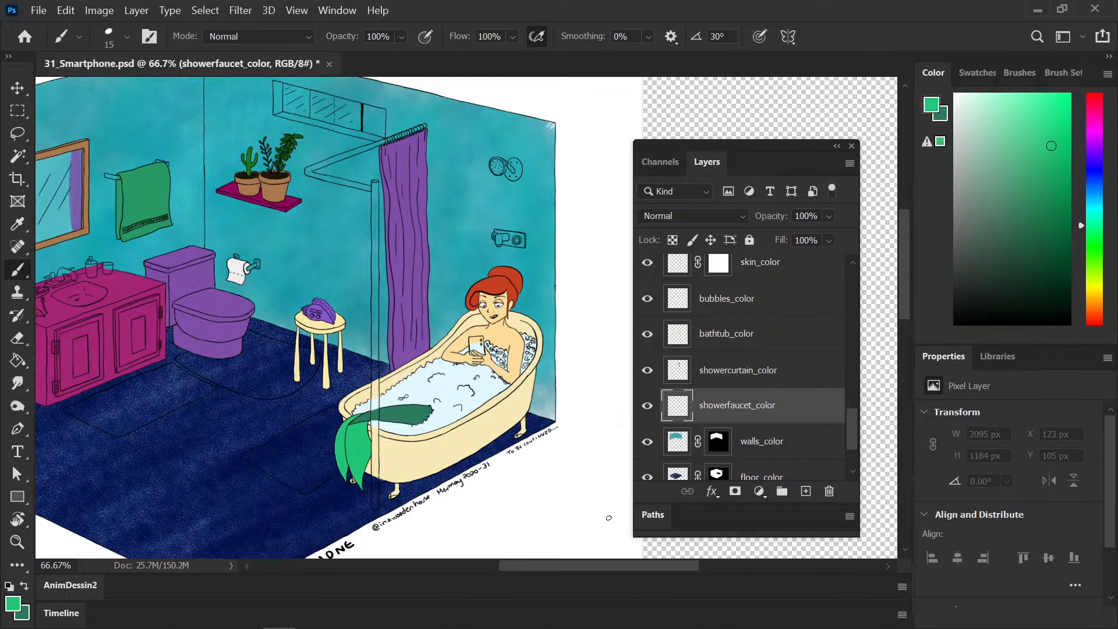
Step: Choose a medium neutral grey and paint the whole faucet plate, spout and knobs on the wall above the woman
key("d")
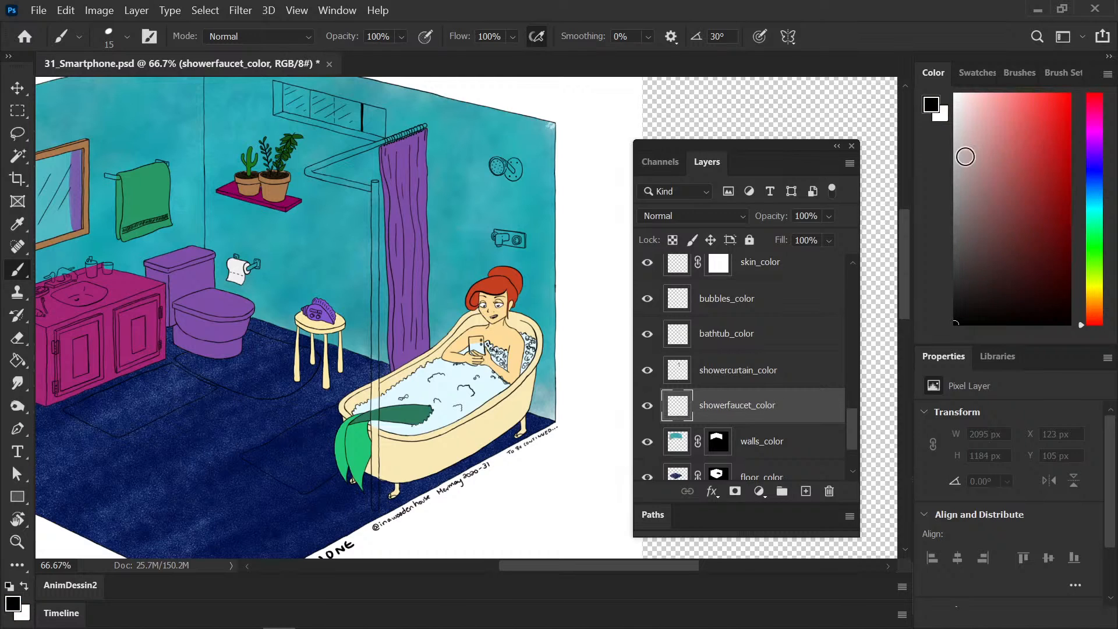
left_click(955, 189)
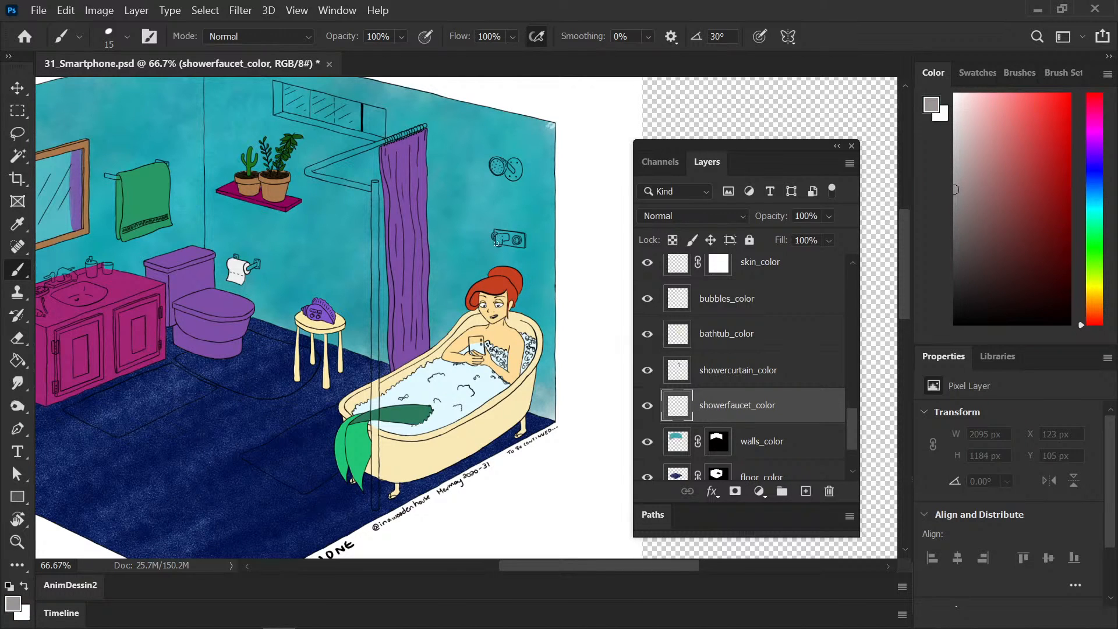
key("ctrl+plus")
key("ctrl+plus")
left_click_drag(412, 270, 163, 362)
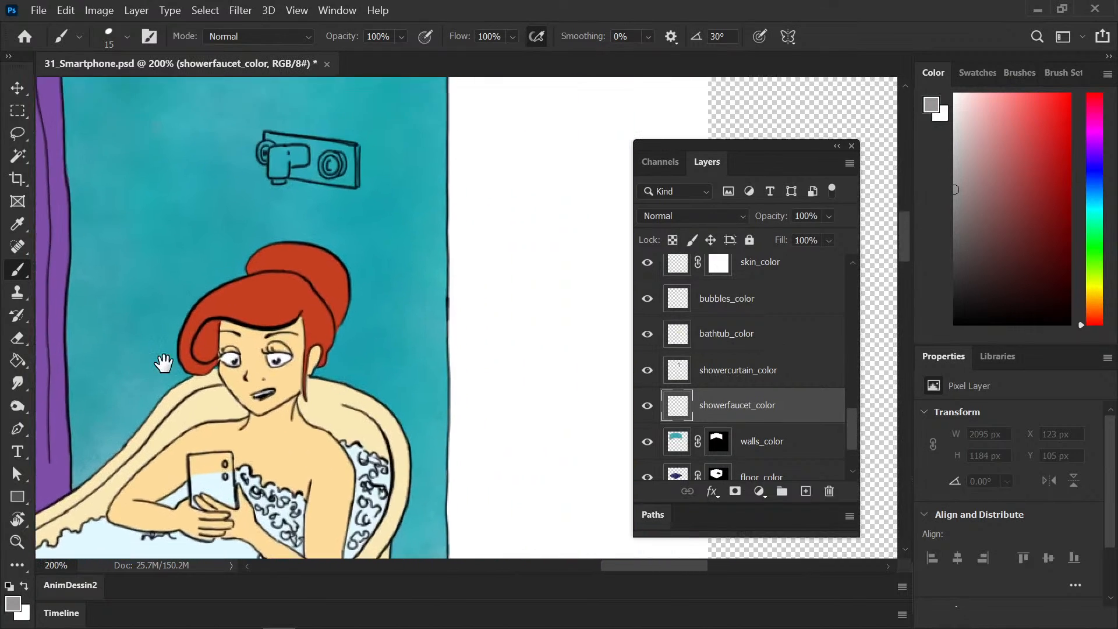
scroll(164, 362, "up", 3)
key("ctrl+plus")
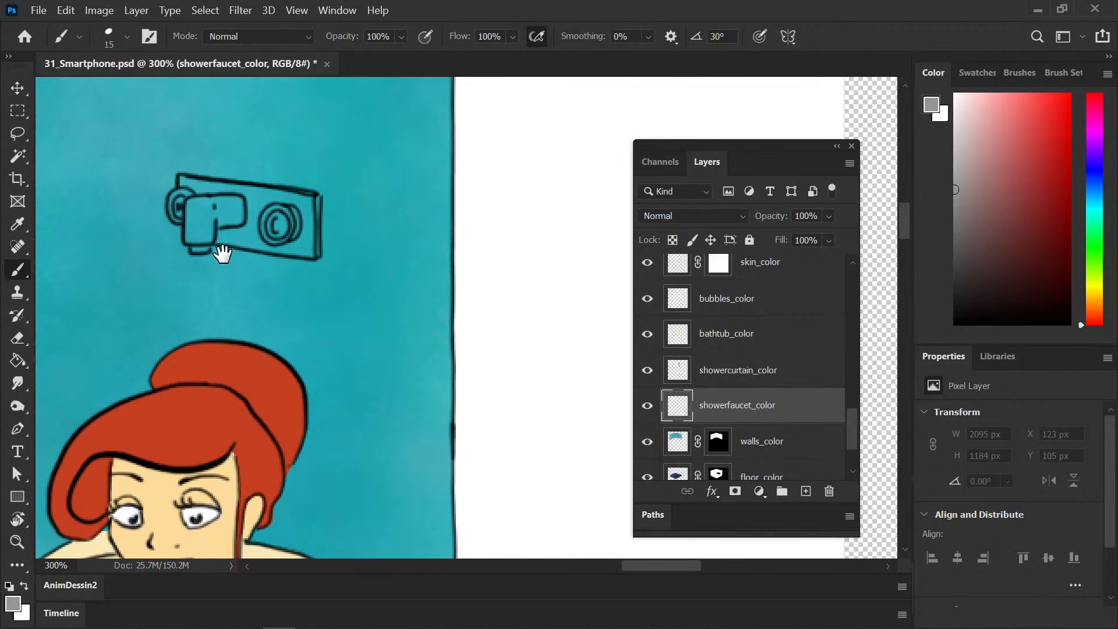
left_click_drag(223, 254, 261, 313)
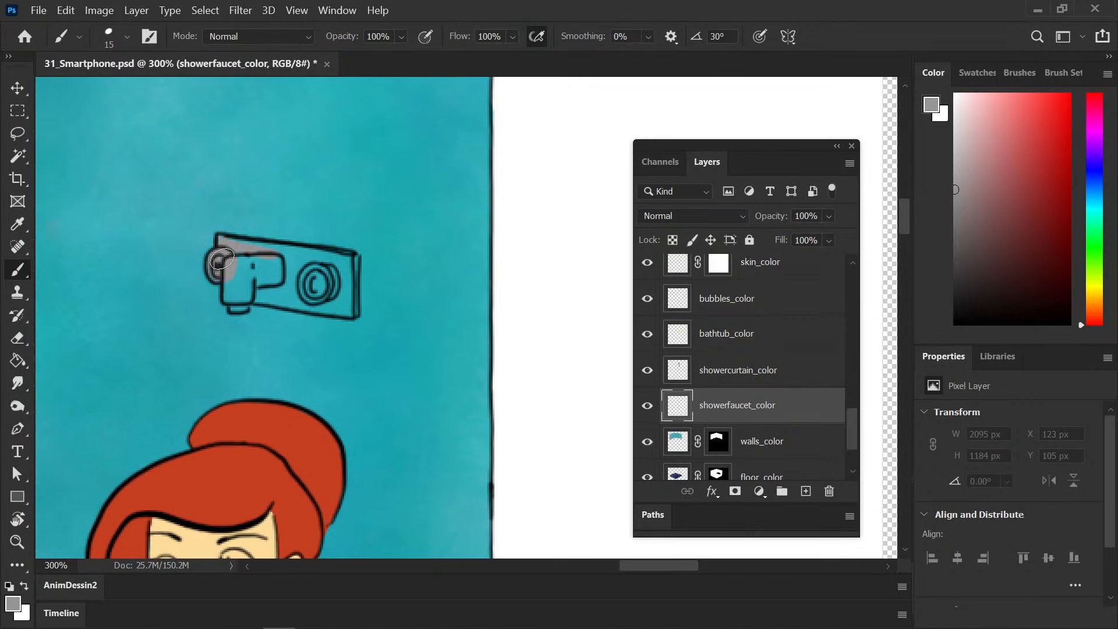
mouse_move(221, 259)
left_mouse_down()
mouse_move(353, 264)
mouse_move(311, 308)
mouse_move(230, 293)
mouse_move(227, 275)
mouse_move(272, 266)
mouse_move(240, 298)
mouse_move(297, 305)
mouse_move(365, 297)
mouse_move(350, 302)
mouse_move(344, 279)
left_mouse_up()
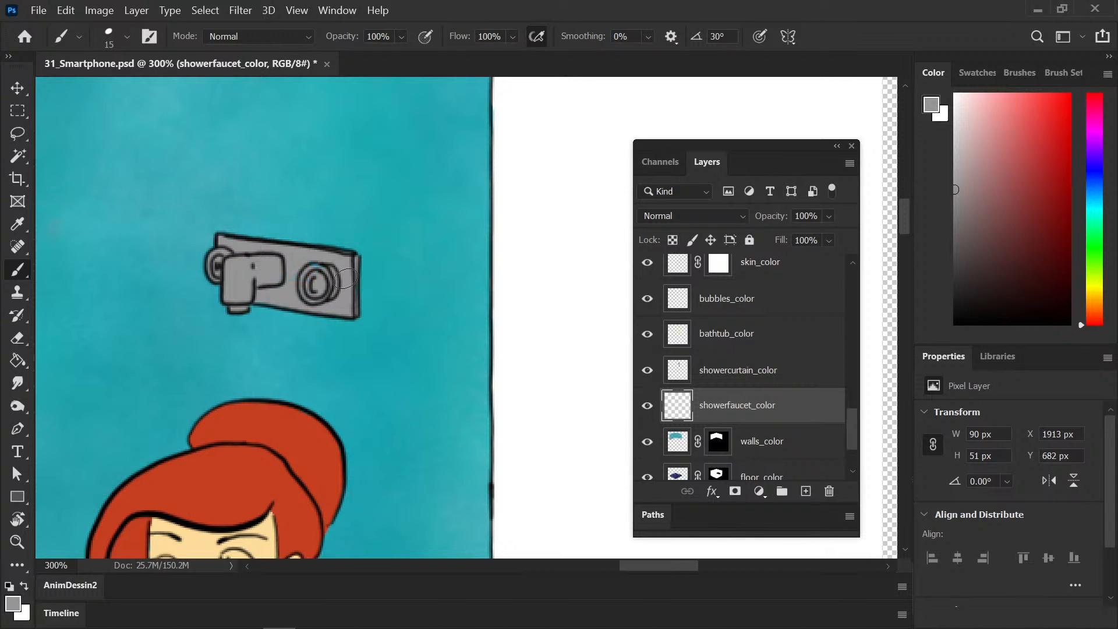
Step: Check how the grey faucet looks within the whole bathroom and compare it with the reference picture
scroll(387, 288, "down", 5)
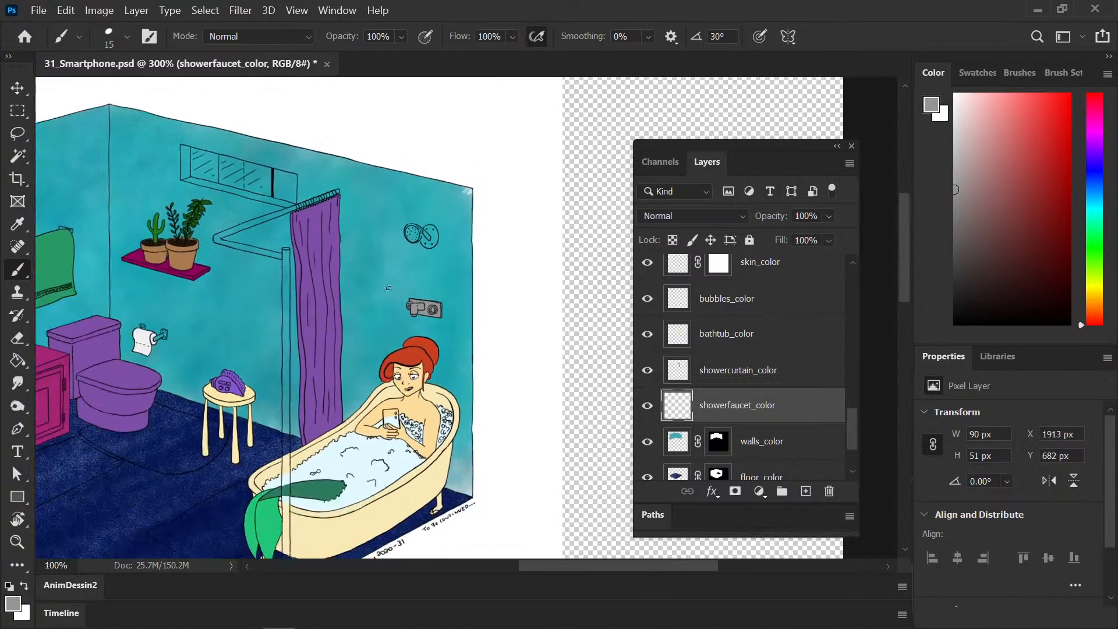
scroll(389, 288, "down", 1)
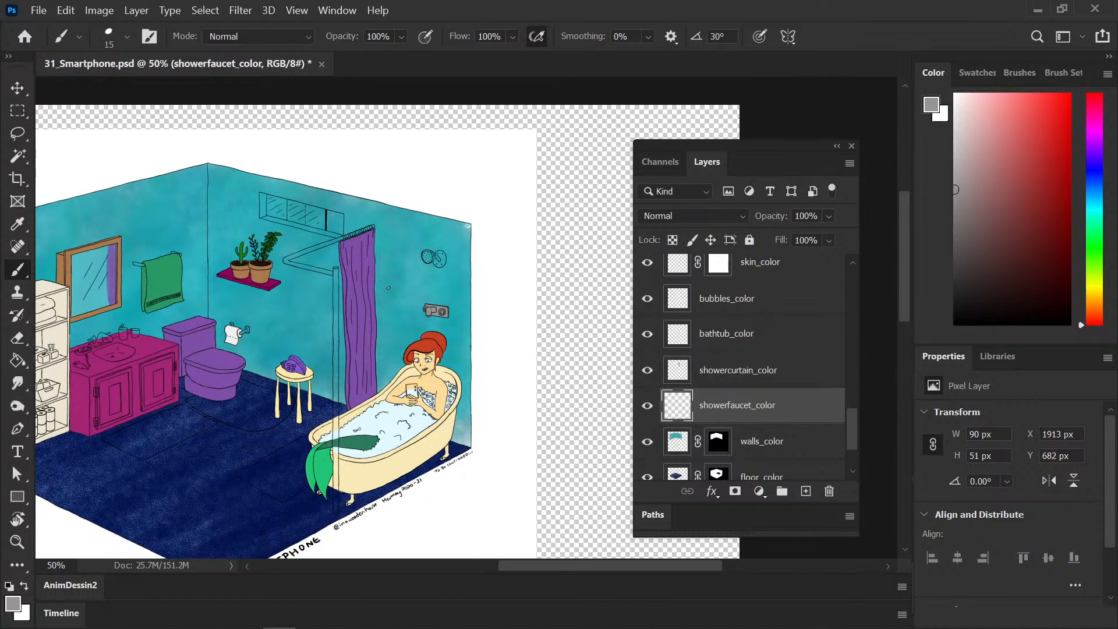
key("space")
left_click_drag(466, 326, 524, 289)
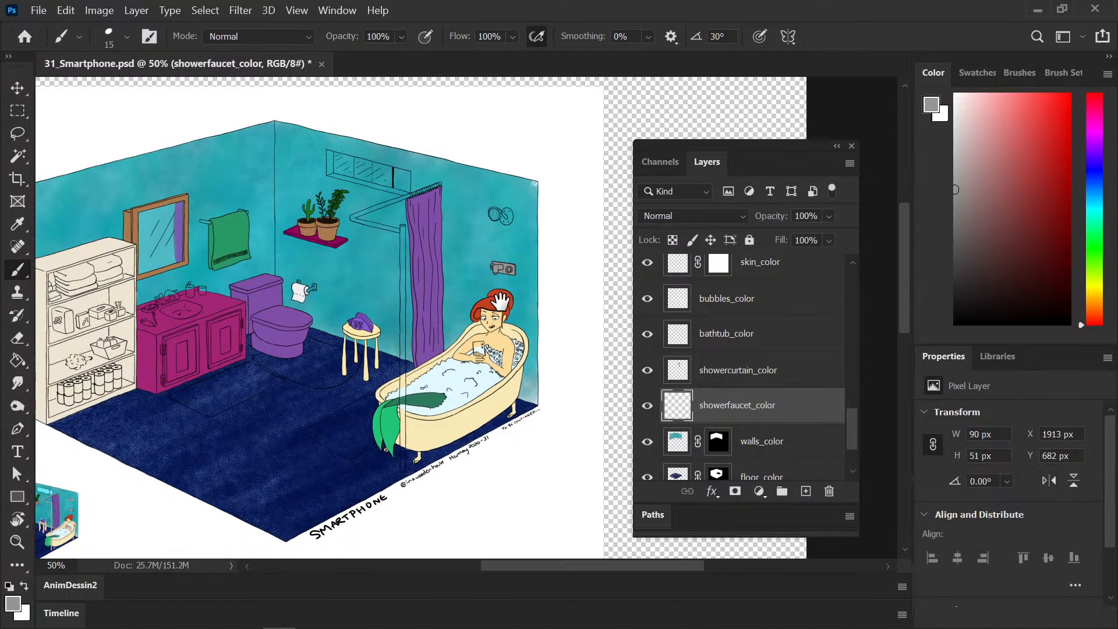
left_click_drag(479, 322, 504, 311)
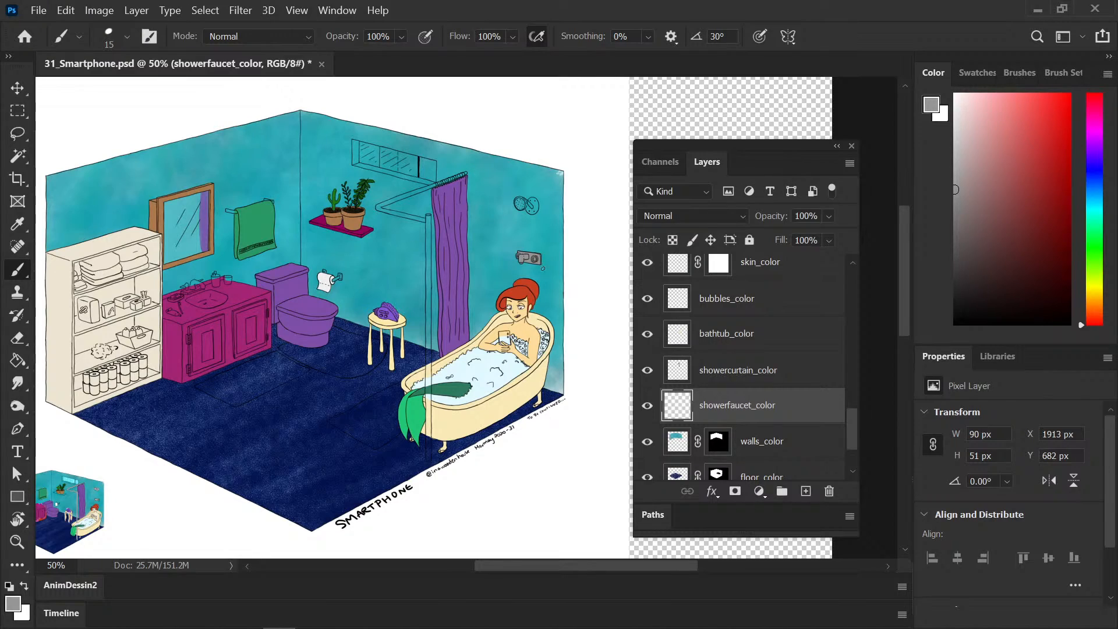
scroll(543, 267, "up", 1)
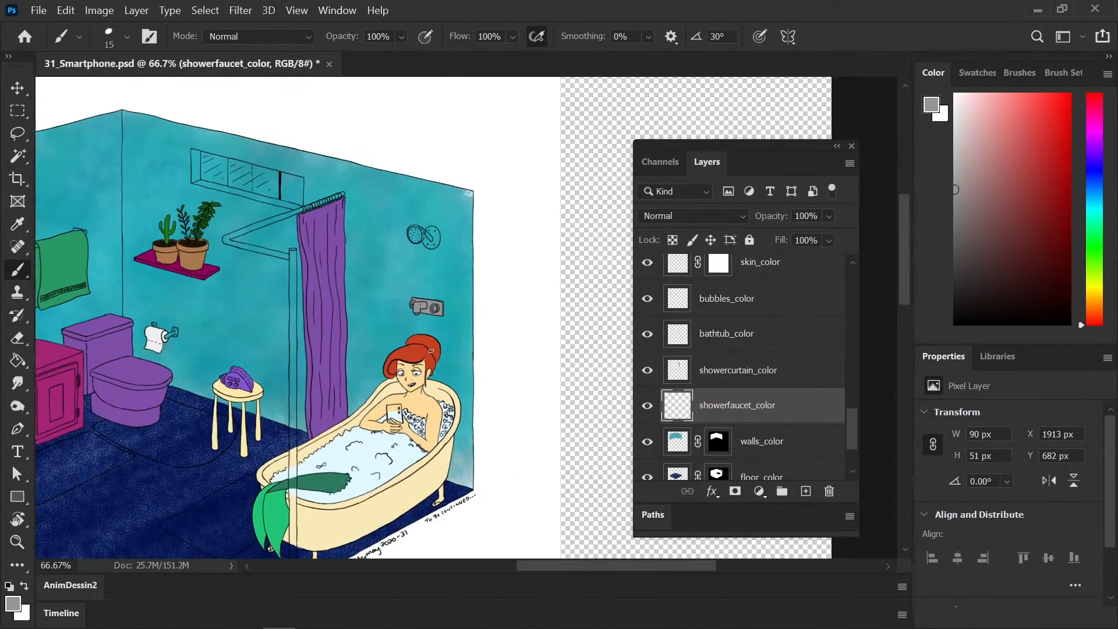
scroll(431, 351, "down", 1)
scroll(455, 333, "up", 1)
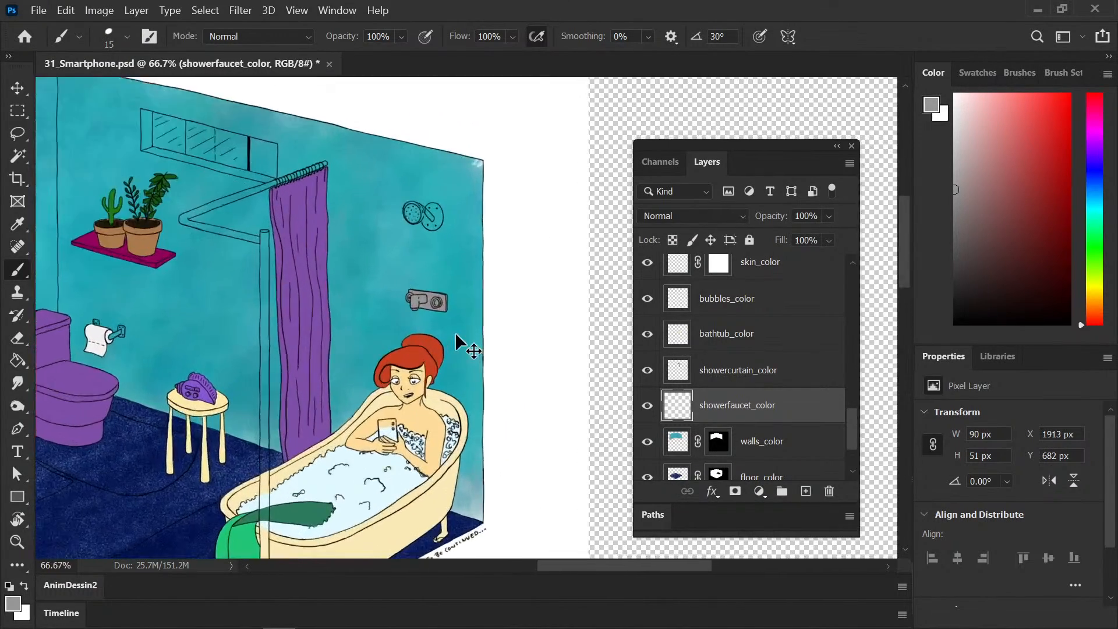
Step: Lock the showerfaucet_color layer's transparent pixels and repaint the faucet in a light bluish grey
scroll(455, 333, "up", 4)
left_click_drag(317, 285, 347, 354)
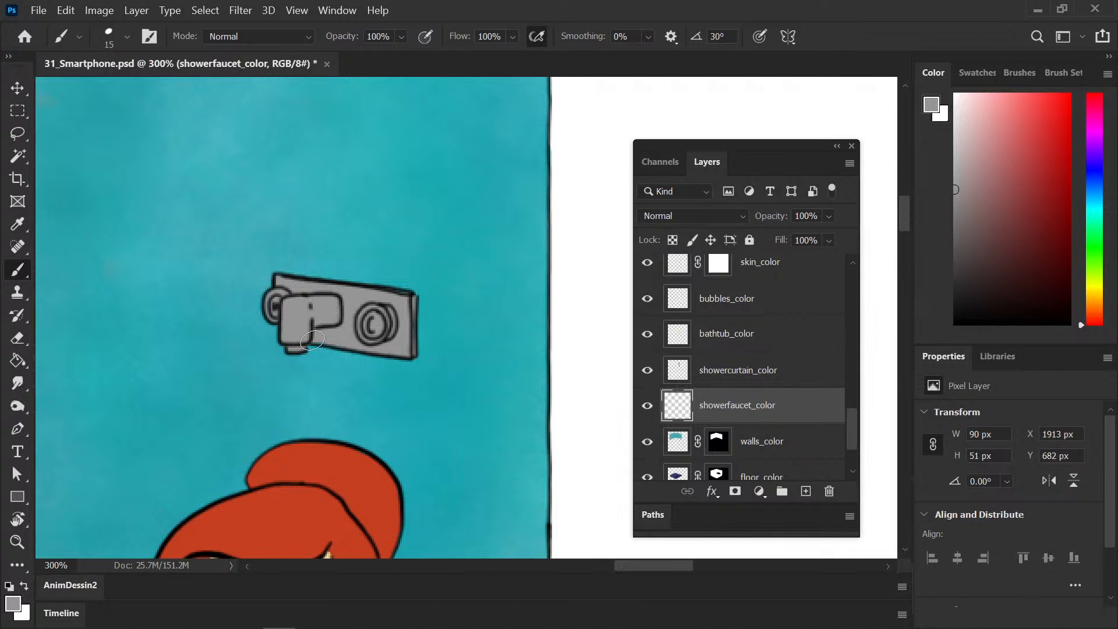
left_click(1095, 191)
left_click_drag(958, 190, 973, 192)
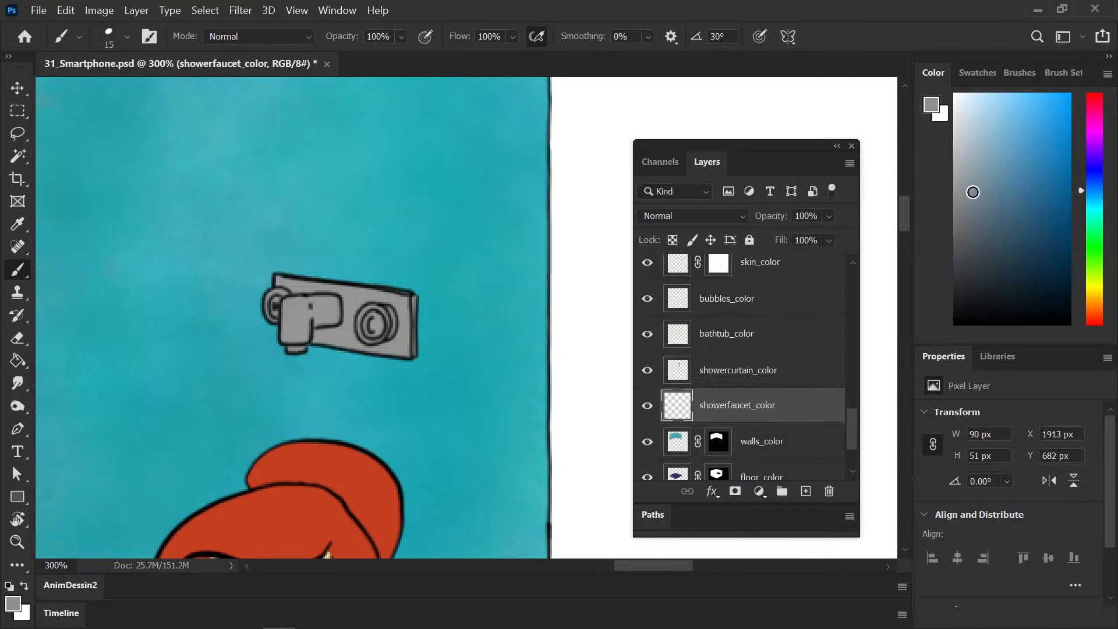
left_click(672, 240)
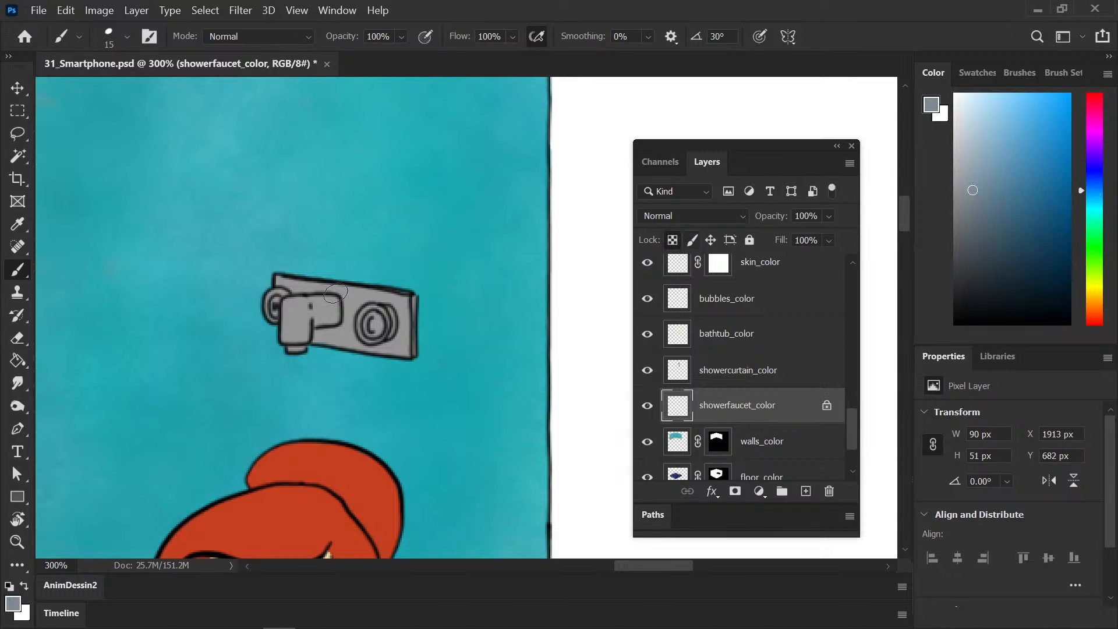
mouse_move(283, 277)
left_mouse_down()
mouse_move(305, 341)
mouse_move(366, 343)
mouse_move(396, 302)
left_mouse_up()
left_click(282, 278, "alt")
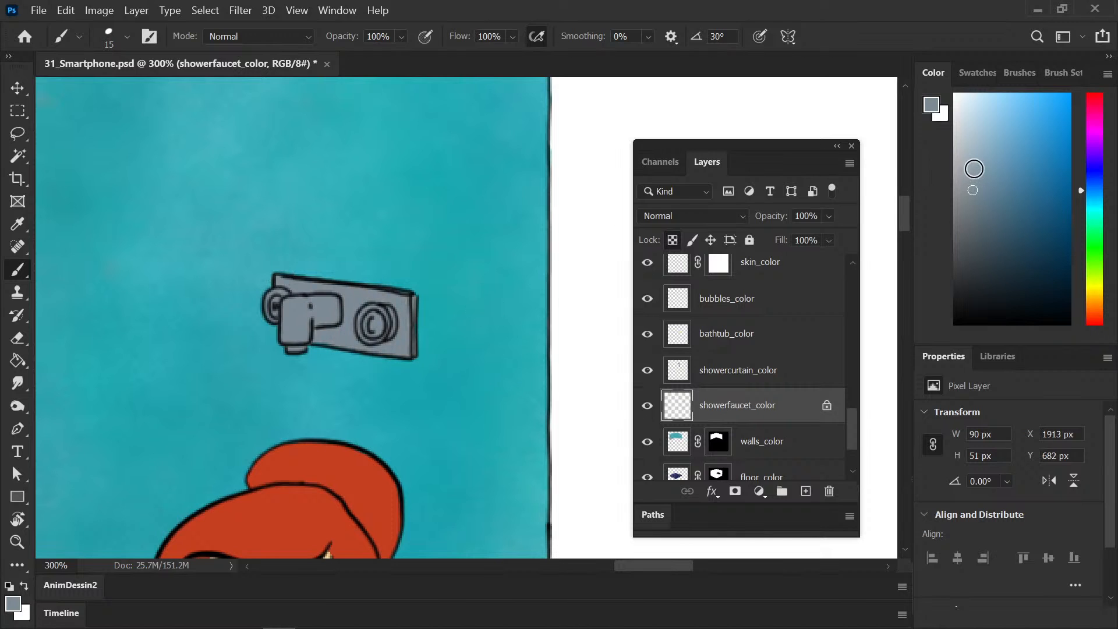
mouse_move(272, 285)
left_mouse_down()
mouse_move(288, 344)
mouse_move(320, 285)
mouse_move(340, 343)
mouse_move(373, 292)
mouse_move(405, 352)
mouse_move(414, 303)
left_mouse_up()
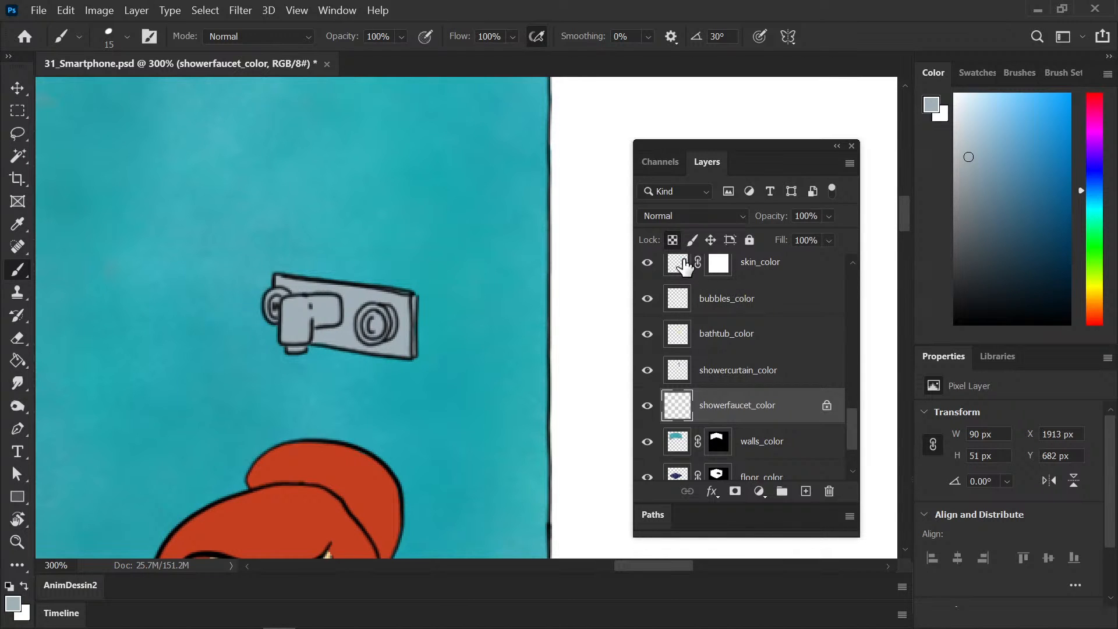
Step: Unlock the showerfaucet_color layer's transparent pixels and paint the shower head and its oval wall plate light bluish grey
left_click(672, 239)
mouse_move(402, 329)
left_mouse_down()
mouse_move(411, 431)
mouse_move(265, 210)
left_mouse_up()
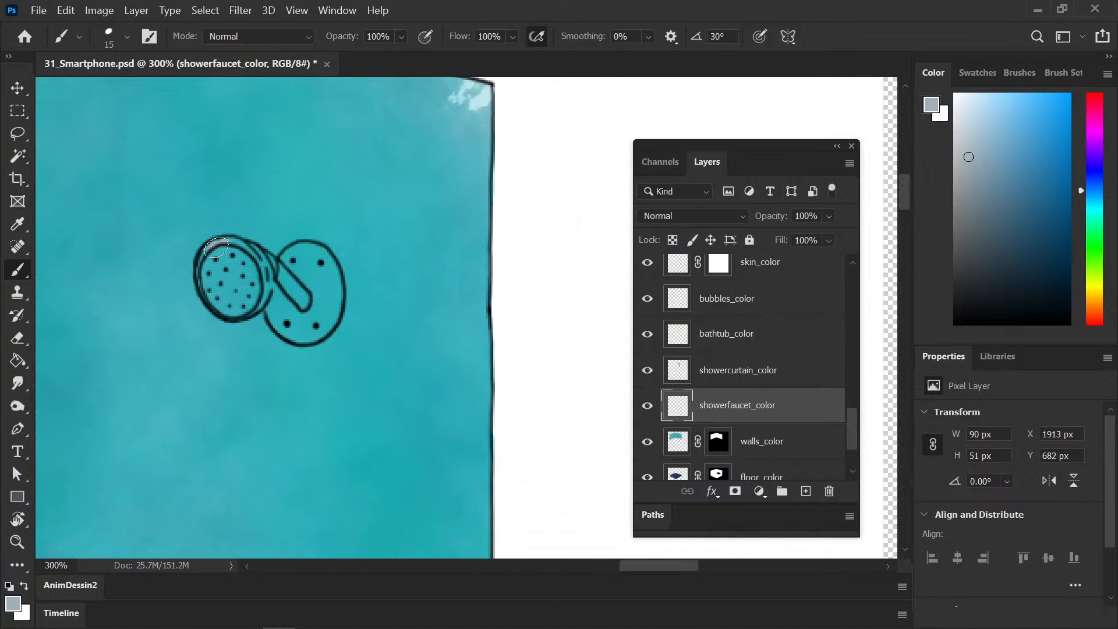
mouse_move(216, 248)
left_mouse_down()
mouse_move(203, 290)
mouse_move(214, 257)
mouse_move(227, 297)
mouse_move(246, 253)
mouse_move(259, 271)
mouse_move(235, 301)
mouse_move(209, 297)
mouse_move(240, 306)
mouse_move(262, 297)
mouse_move(247, 269)
mouse_move(264, 256)
left_mouse_up()
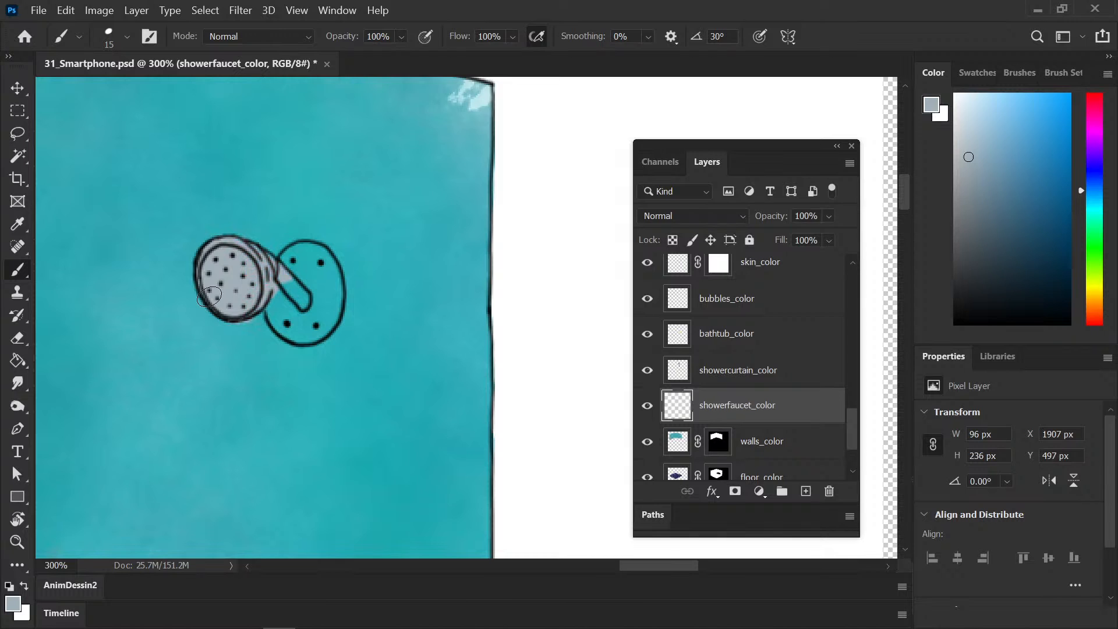
mouse_move(208, 297)
left_mouse_down()
mouse_move(292, 254)
mouse_move(283, 248)
left_mouse_up()
key("e")
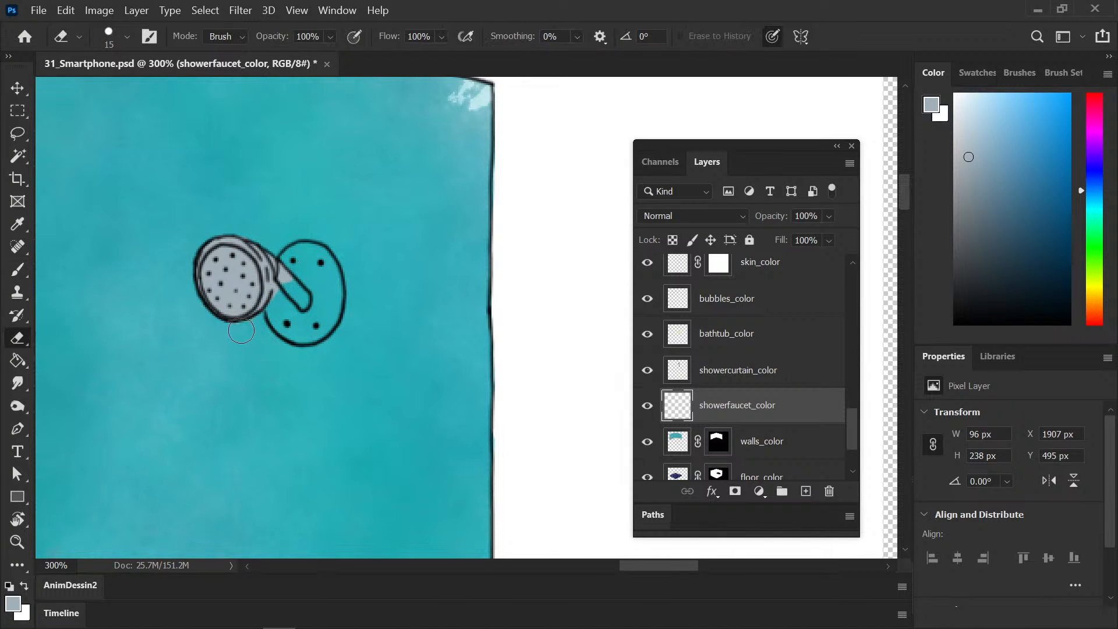
key("b")
mouse_move(280, 294)
left_mouse_down()
mouse_move(265, 275)
mouse_move(269, 314)
mouse_move(308, 337)
mouse_move(326, 323)
mouse_move(335, 291)
mouse_move(312, 336)
mouse_move(289, 258)
mouse_move(294, 266)
mouse_move(303, 256)
mouse_move(291, 272)
mouse_move(329, 274)
mouse_move(292, 271)
left_mouse_up()
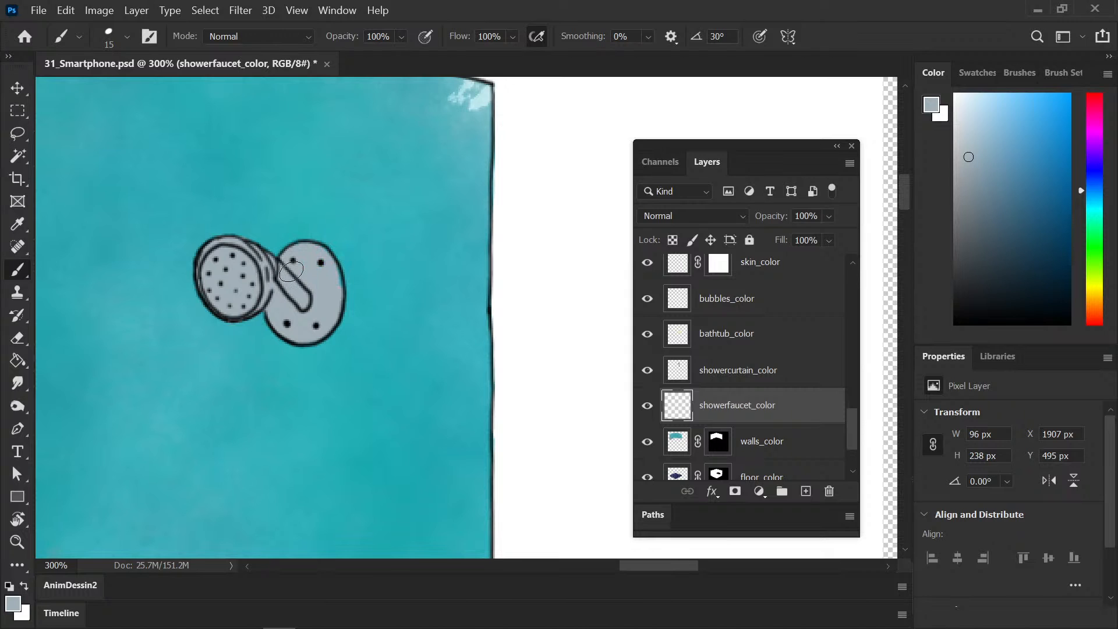
key("e")
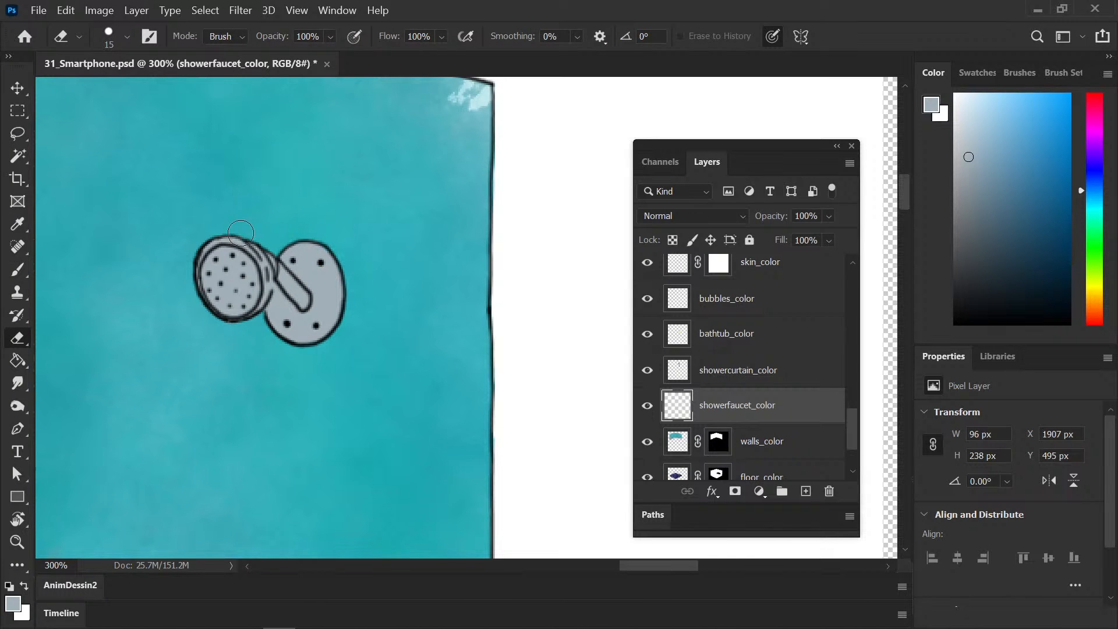
key("b")
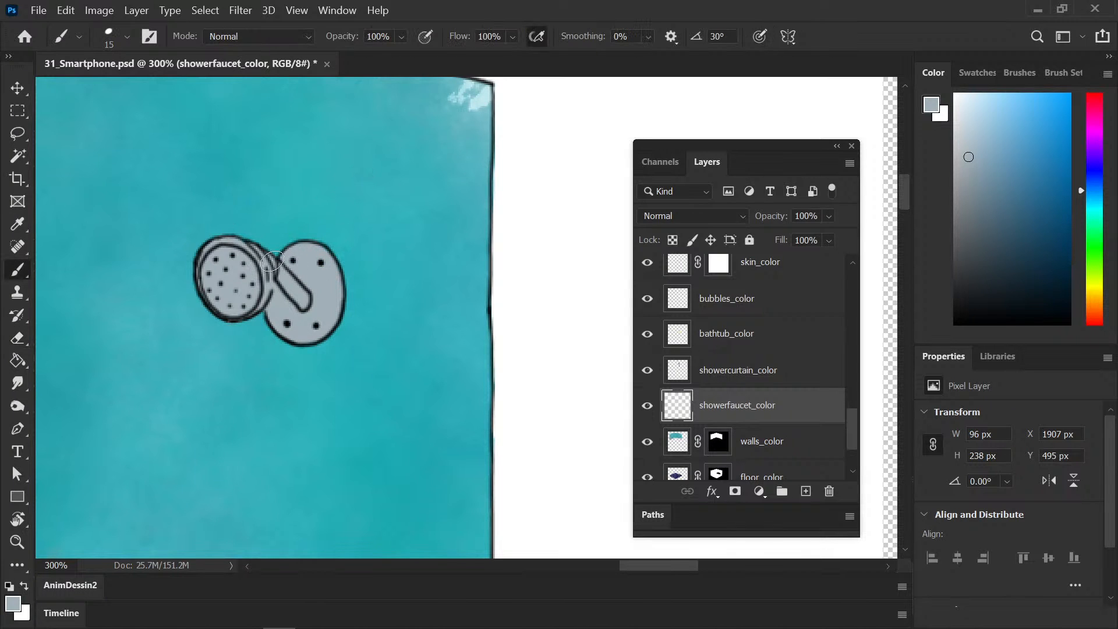
Step: View the shower fittings within the wider bathroom picture and save the document
key("ctrl+minus")
key("ctrl+minus")
key("ctrl+minus")
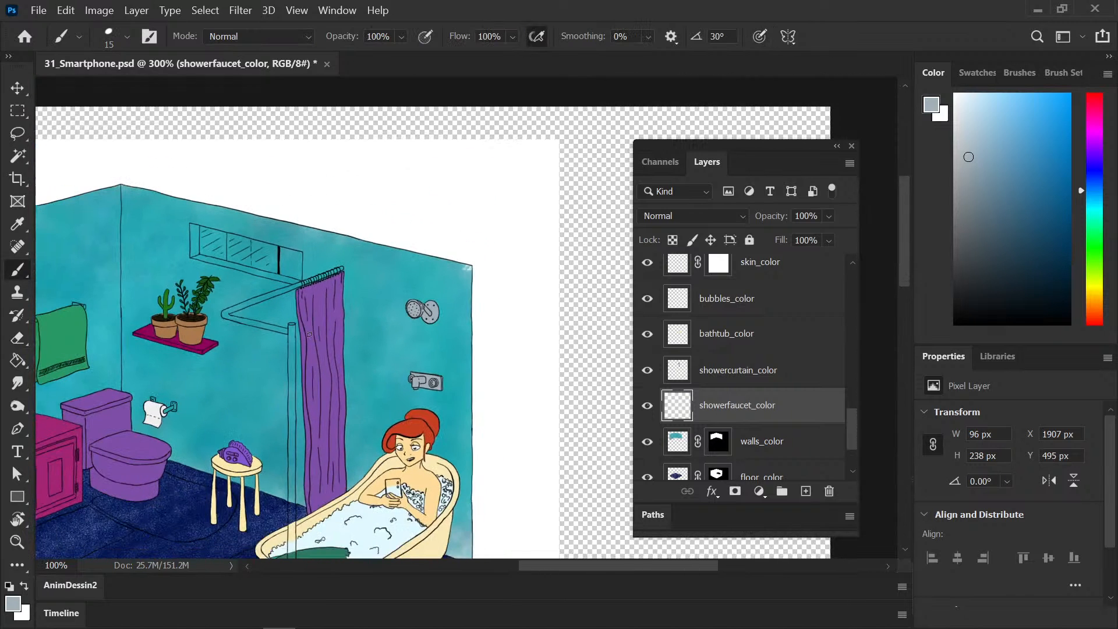
key("ctrl+s")
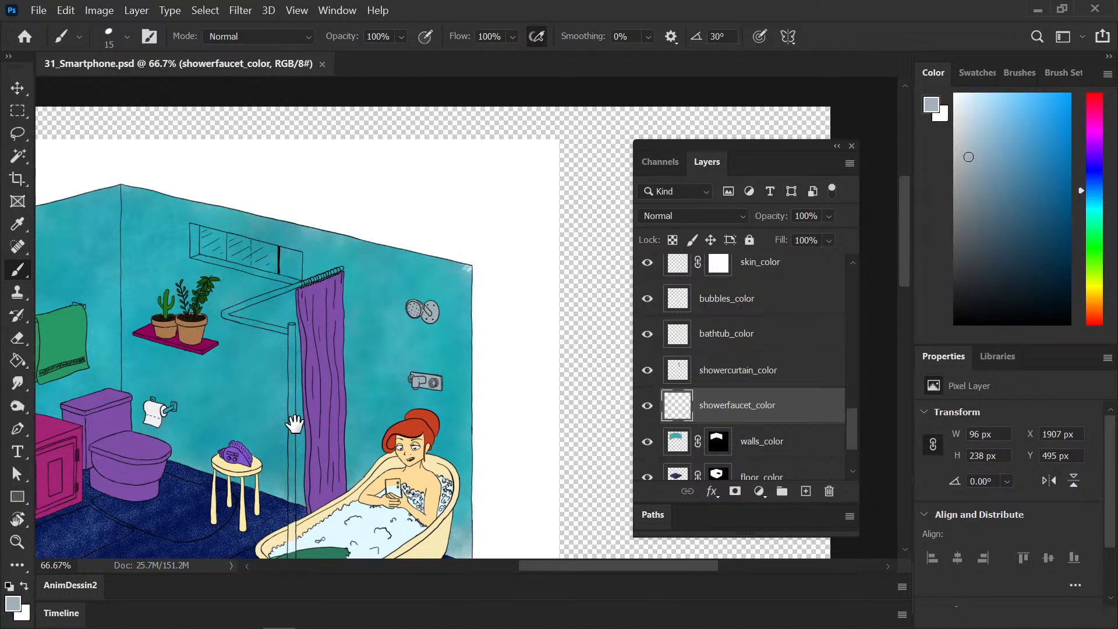
Step: Create a new layer directly above the showerfaucet_color layer and name it curtainrod_color
left_click_drag(292, 420, 419, 369)
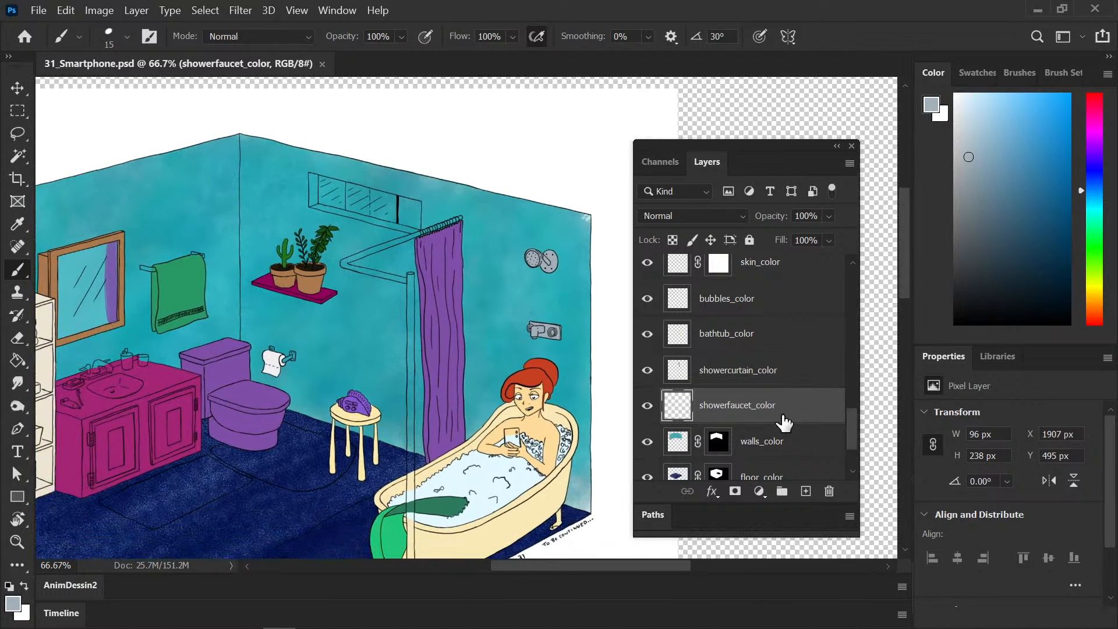
left_click(806, 491)
double_click(728, 405)
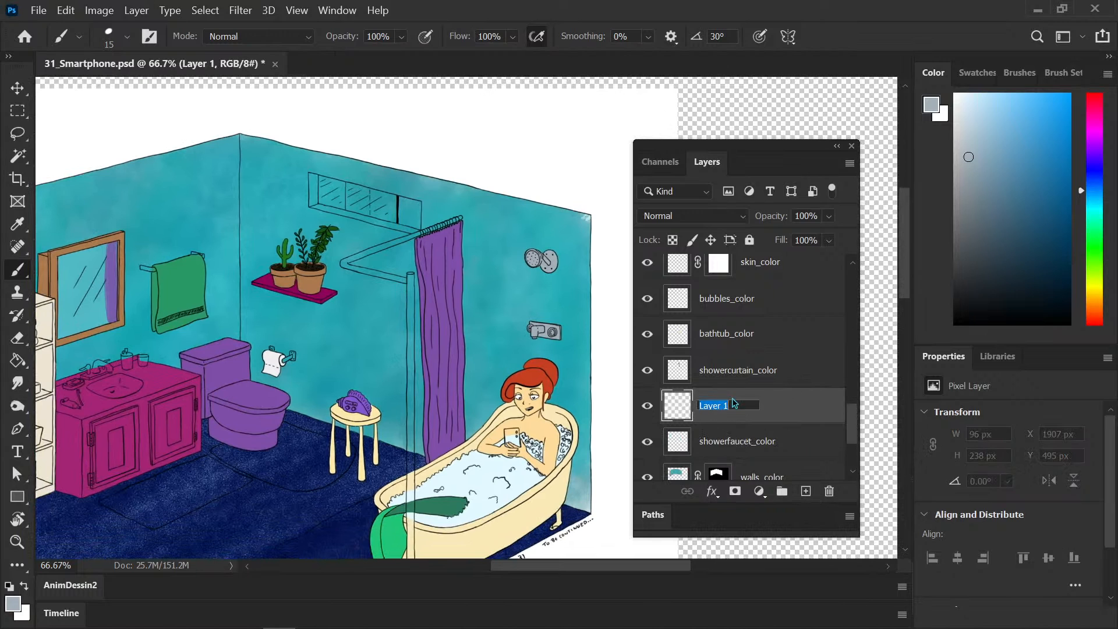
type("curtain")
type("_color")
key("Return")
Step: Paint the section of the curtain rod that runs through the purple curtain's rings light bluish grey
key("ctrl+plus")
key("ctrl+plus")
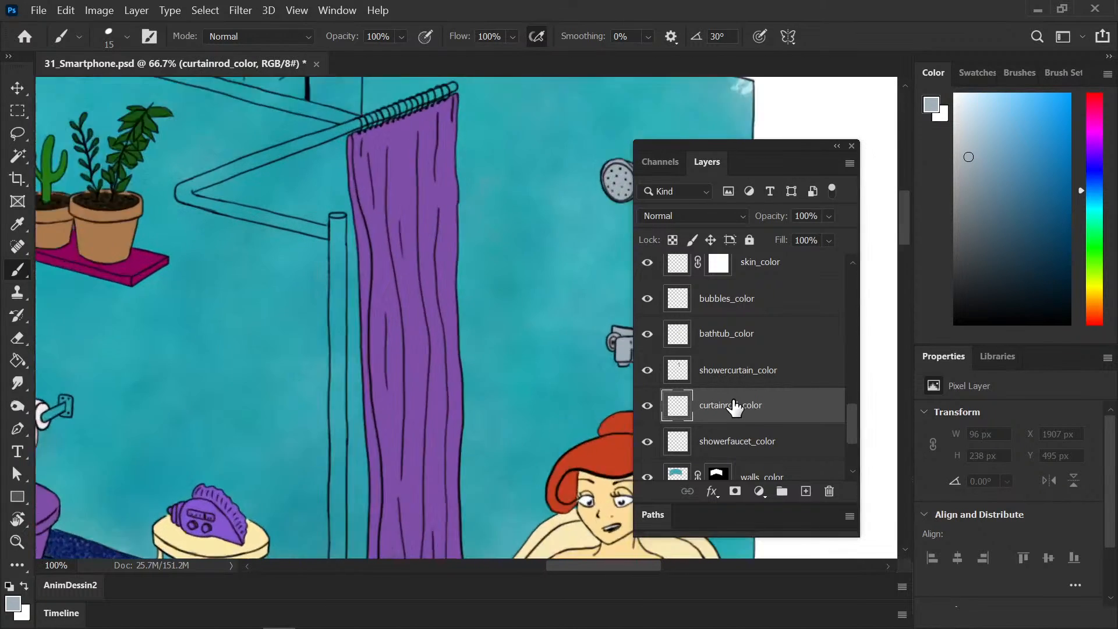
scroll(332, 217, "up", 1)
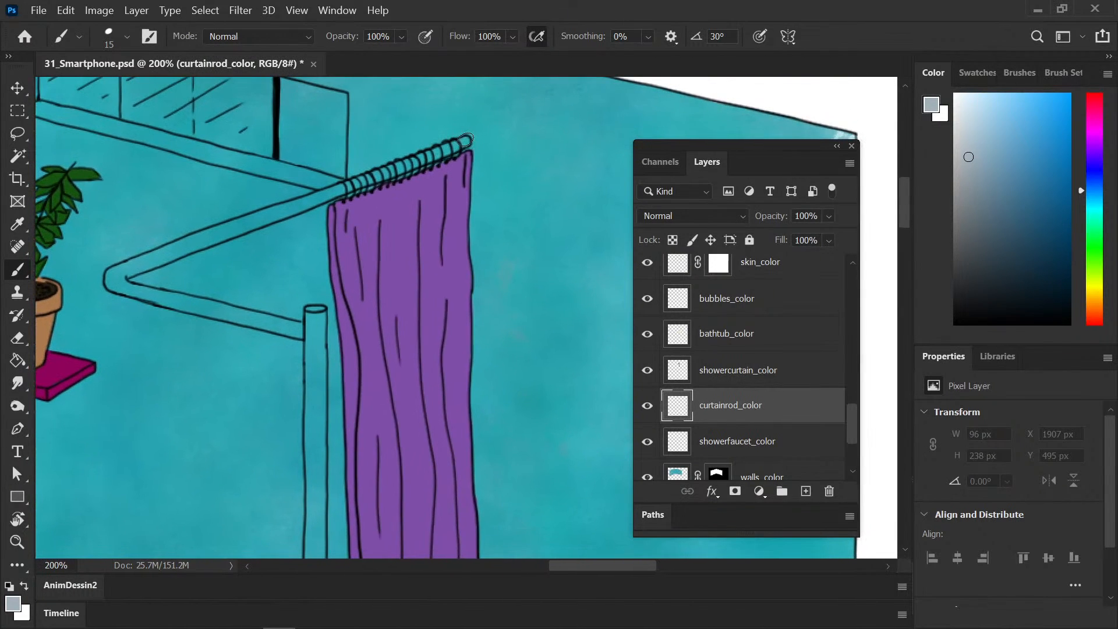
mouse_move(466, 140)
left_mouse_down()
mouse_move(445, 147)
mouse_move(479, 140)
left_mouse_up()
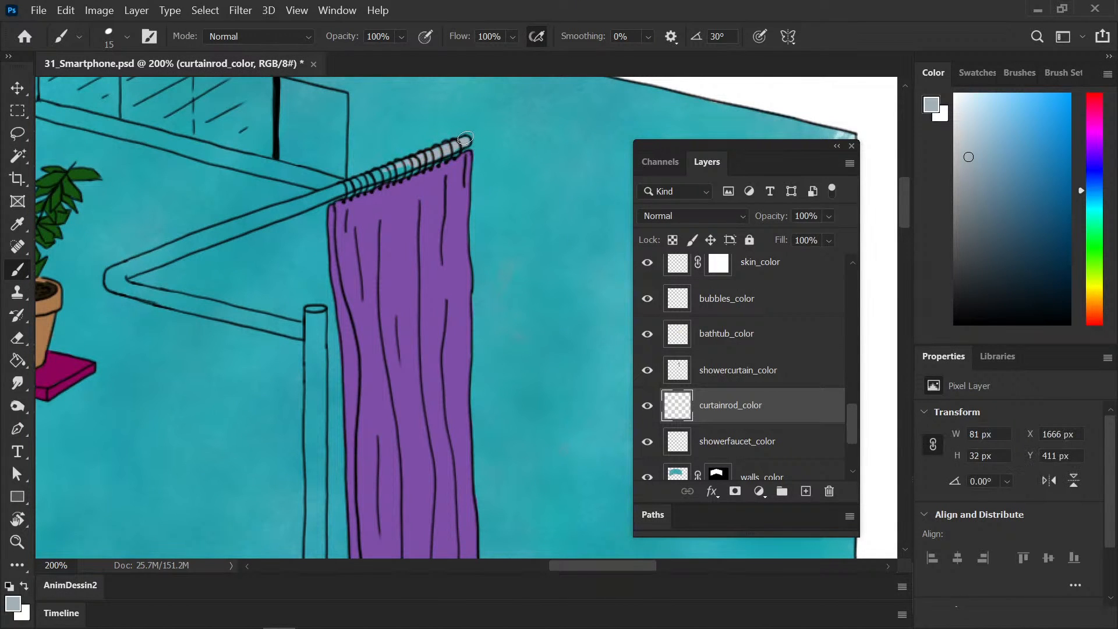
key("ctrl+plus")
left_click(463, 145)
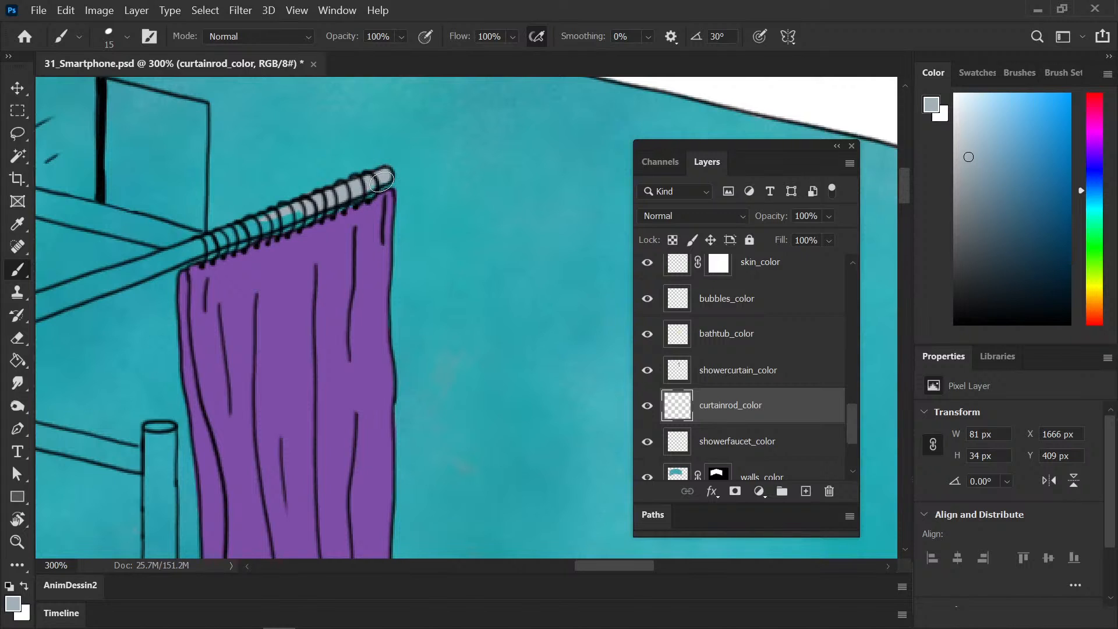
key("e")
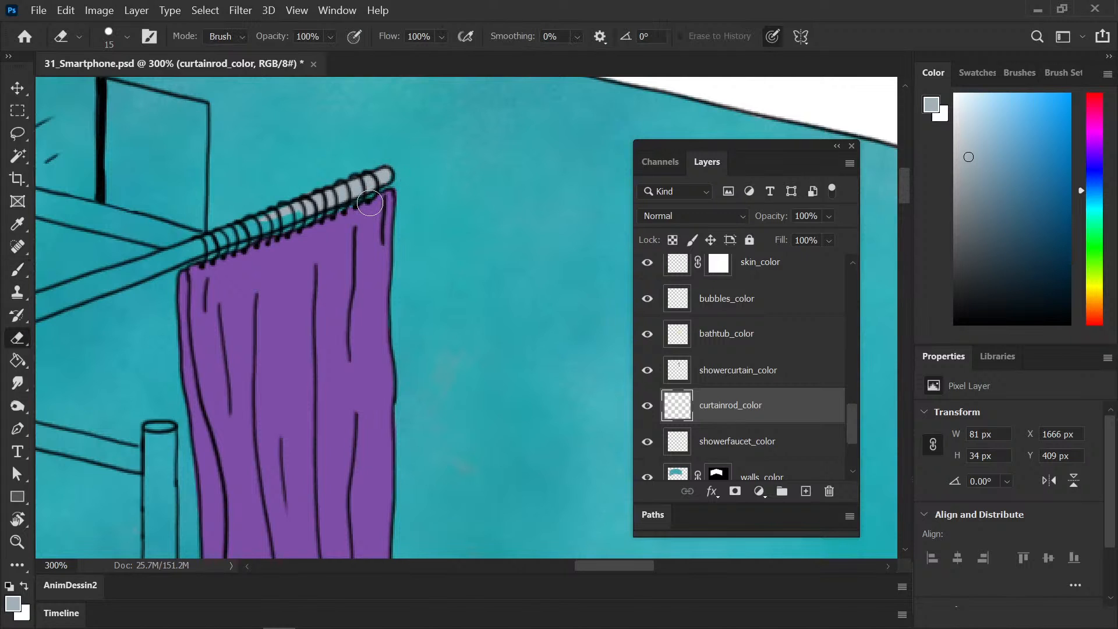
key("b")
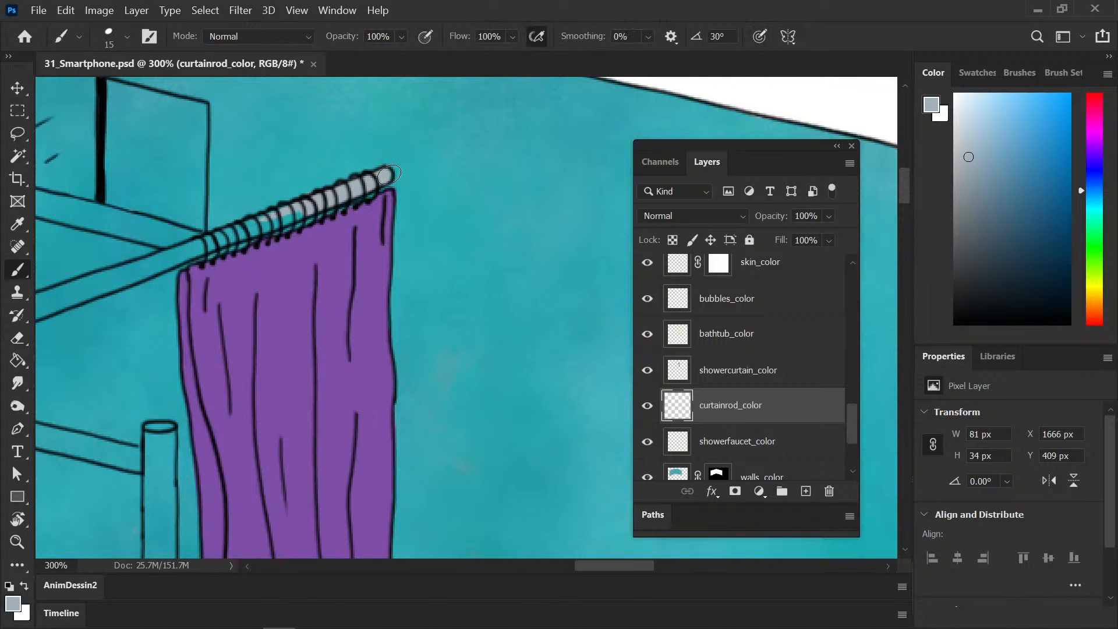
left_click_drag(388, 174, 158, 264)
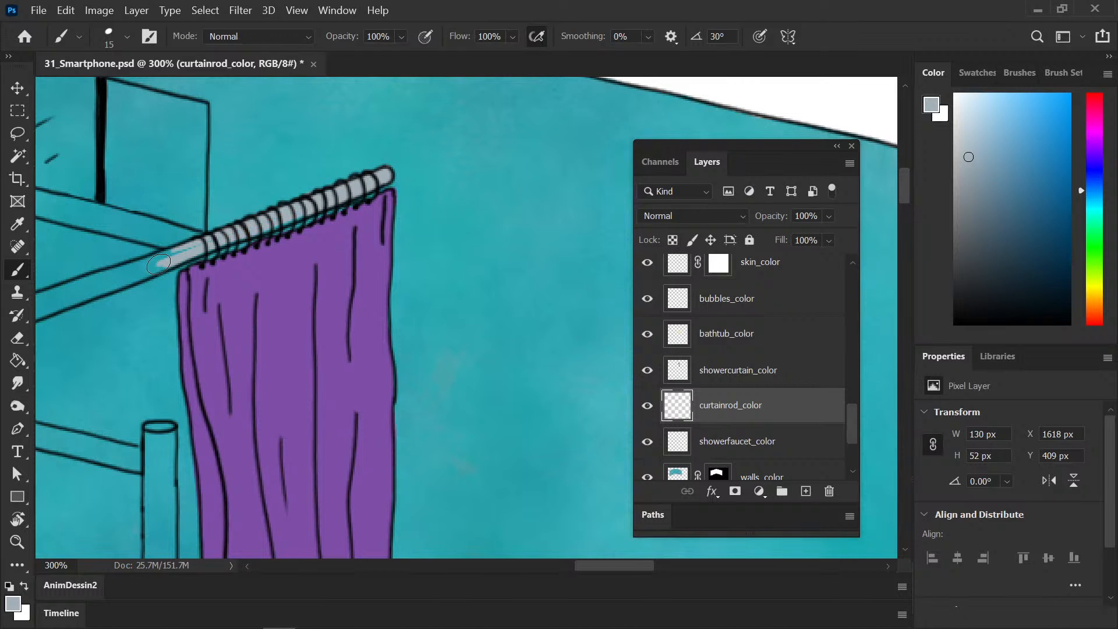
Step: Fill the rest of the slanted curtain rod, its bend and the arm leading to the vertical pole with the bluish grey
mouse_move(158, 264)
left_mouse_down()
mouse_move(96, 276)
mouse_move(307, 243)
left_mouse_up()
mouse_move(59, 356)
left_mouse_down()
mouse_move(65, 329)
mouse_move(96, 319)
mouse_move(57, 336)
mouse_move(324, 251)
mouse_move(93, 312)
mouse_move(114, 313)
mouse_move(89, 328)
left_mouse_up()
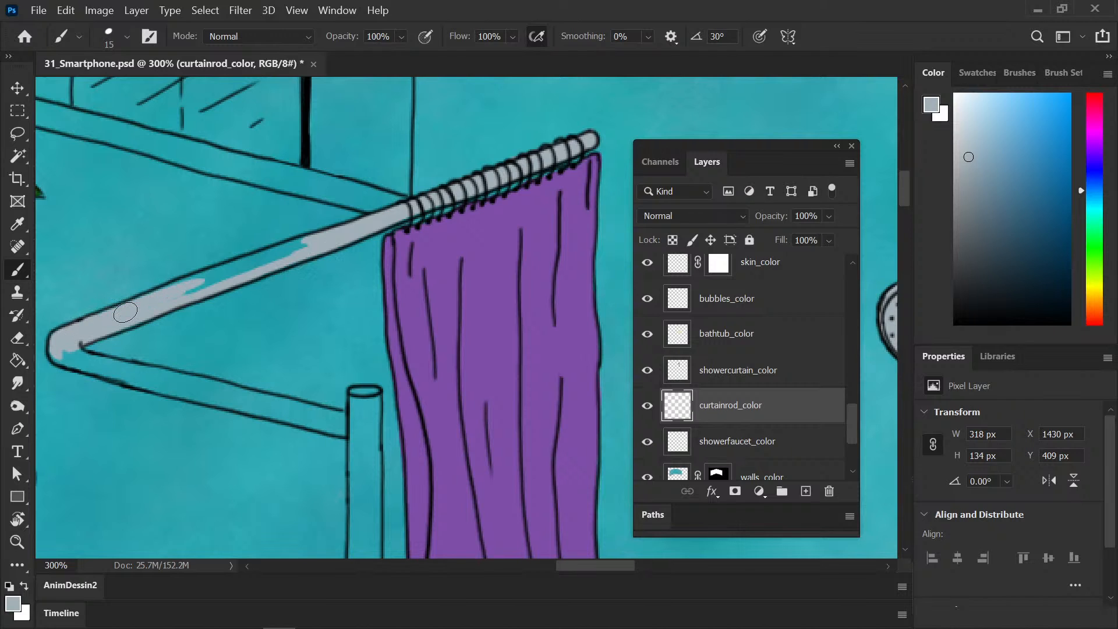
left_click_drag(219, 272, 298, 247)
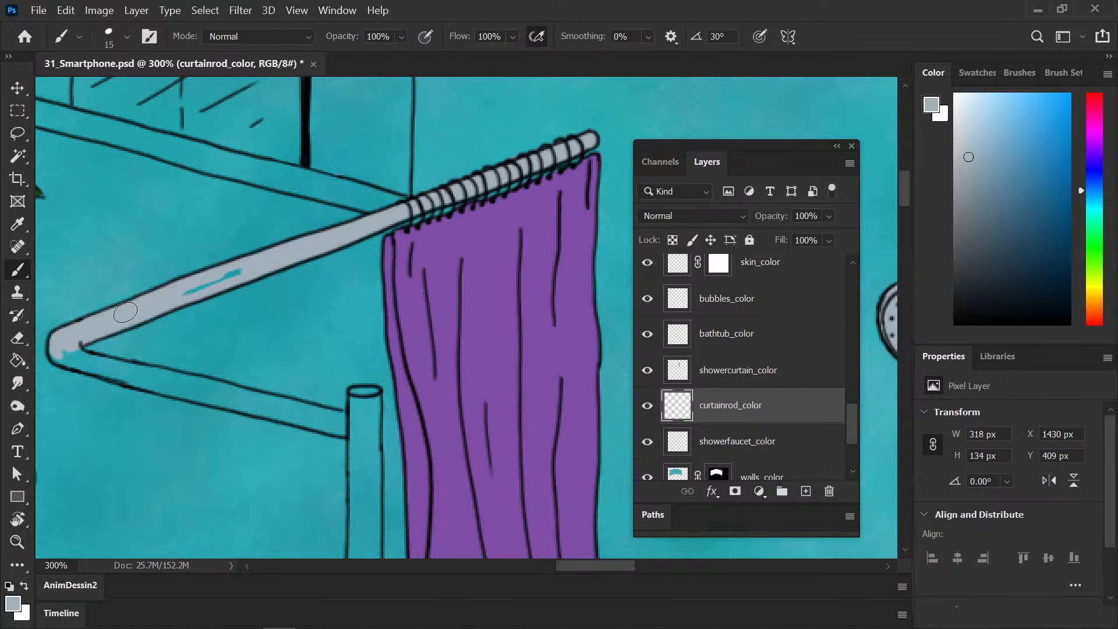
scroll(175, 292, "down", 4)
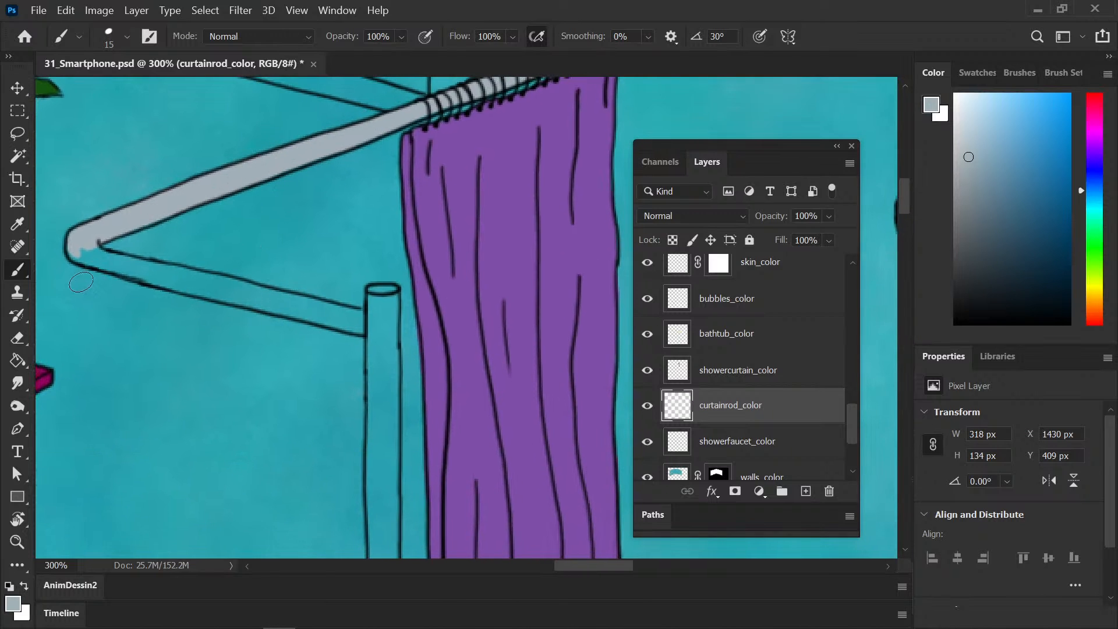
mouse_move(78, 250)
left_mouse_down()
mouse_move(168, 274)
mouse_move(106, 262)
mouse_move(116, 275)
mouse_move(192, 280)
mouse_move(113, 279)
mouse_move(289, 306)
mouse_move(245, 288)
mouse_move(383, 329)
left_mouse_up()
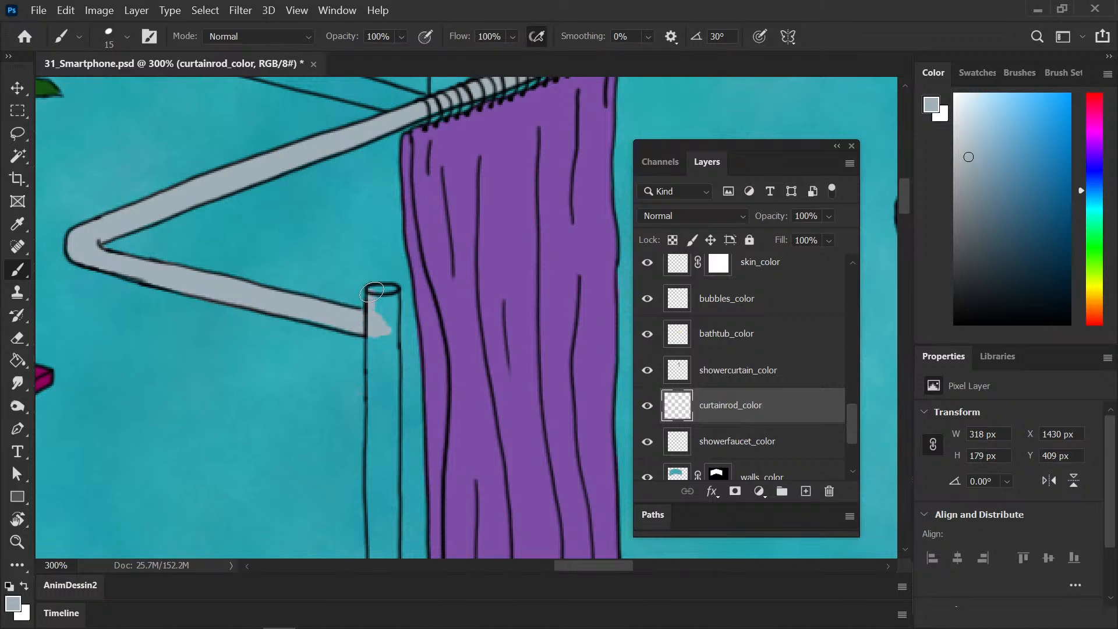
Step: Paint the cap and upper part of the vertical pole beside the shower curtain in the same bluish grey
mouse_move(374, 292)
left_mouse_down()
mouse_move(386, 314)
mouse_move(374, 292)
left_mouse_up()
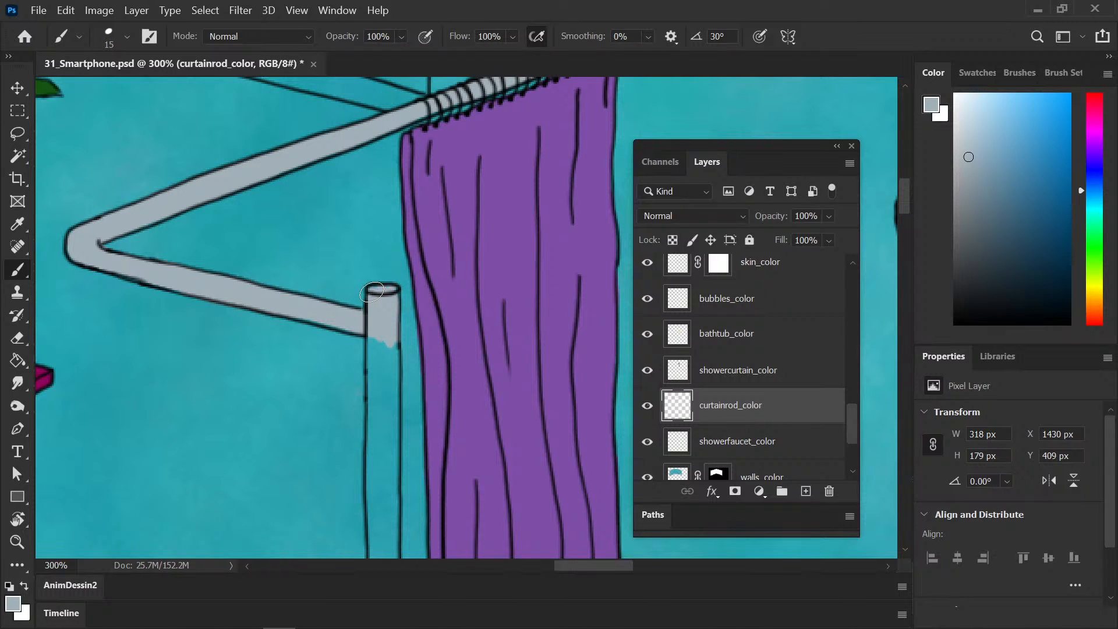
mouse_move(375, 335)
left_mouse_down()
mouse_move(376, 403)
mouse_move(388, 349)
left_mouse_up()
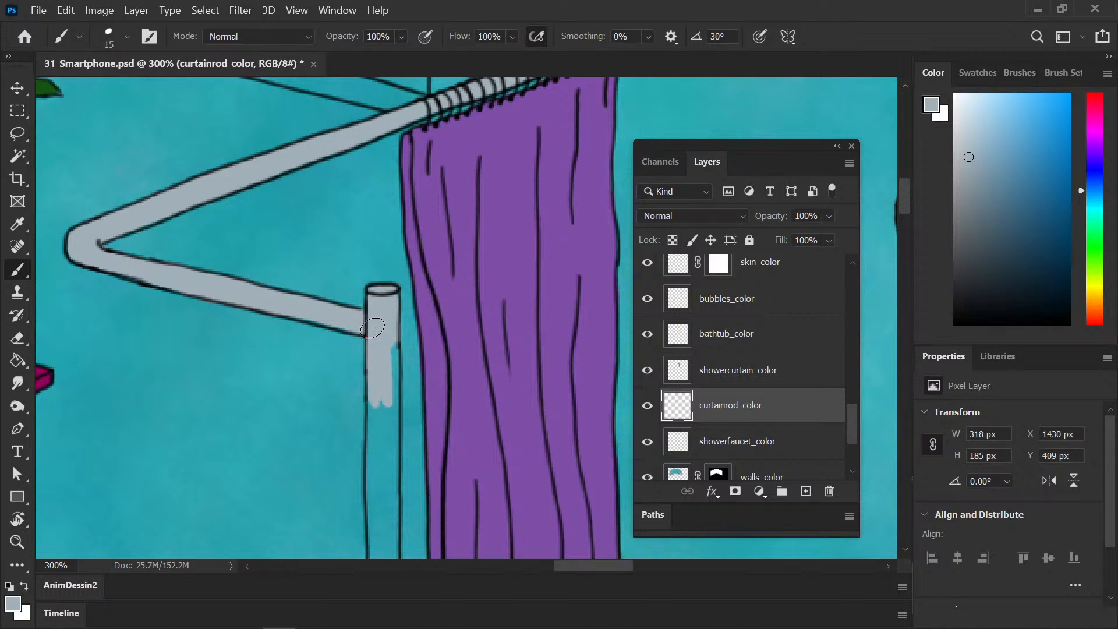
left_click_drag(394, 400, 320, 312)
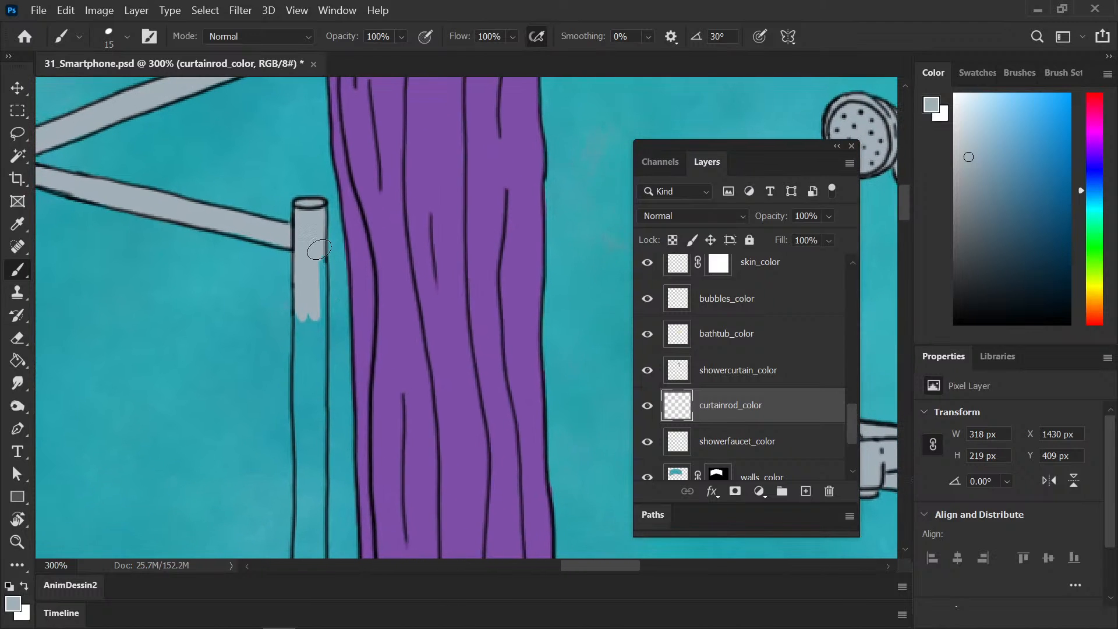
mouse_move(319, 249)
left_mouse_down()
mouse_move(321, 343)
mouse_move(298, 364)
mouse_move(298, 385)
mouse_move(307, 319)
mouse_move(295, 315)
mouse_move(321, 382)
mouse_move(317, 422)
mouse_move(299, 300)
mouse_move(280, 256)
mouse_move(291, 349)
mouse_move(302, 274)
mouse_move(282, 382)
mouse_move(272, 306)
mouse_move(272, 317)
left_mouse_up()
mouse_move(271, 387)
left_mouse_down()
mouse_move(278, 336)
mouse_move(273, 408)
mouse_move(284, 373)
mouse_move(299, 429)
mouse_move(297, 295)
mouse_move(280, 320)
mouse_move(277, 379)
left_mouse_up()
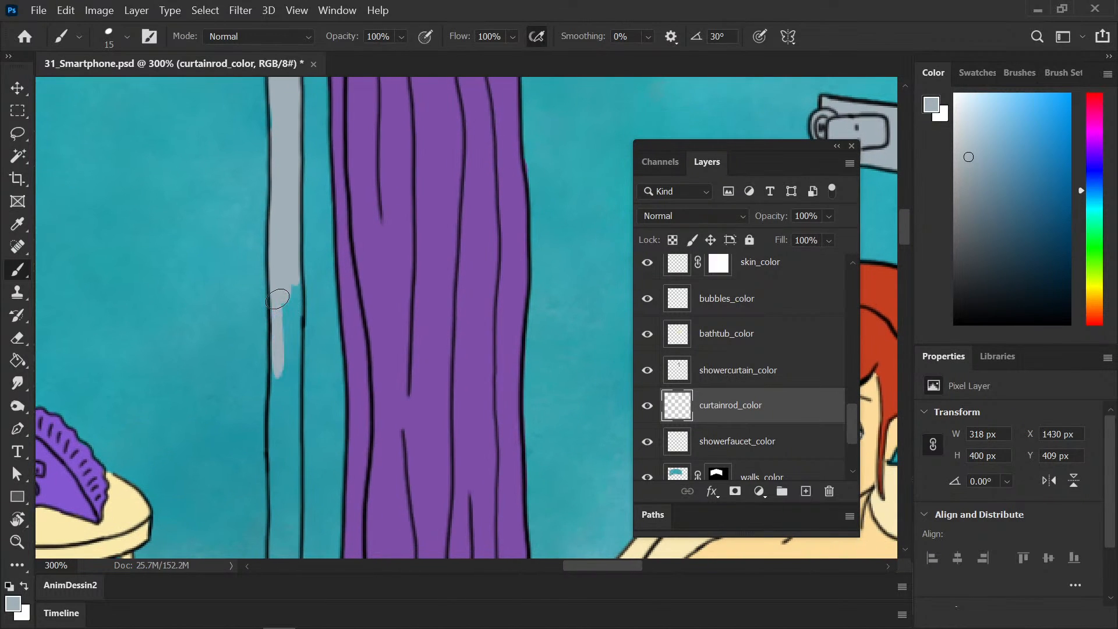
mouse_move(277, 298)
left_mouse_down()
mouse_move(286, 372)
mouse_move(295, 302)
mouse_move(300, 338)
mouse_move(277, 294)
mouse_move(279, 304)
left_mouse_up()
Step: Continue the bluish grey down the vertical pole across the wall and floor to the bathtub's back rim
scroll(280, 304, "down", 3)
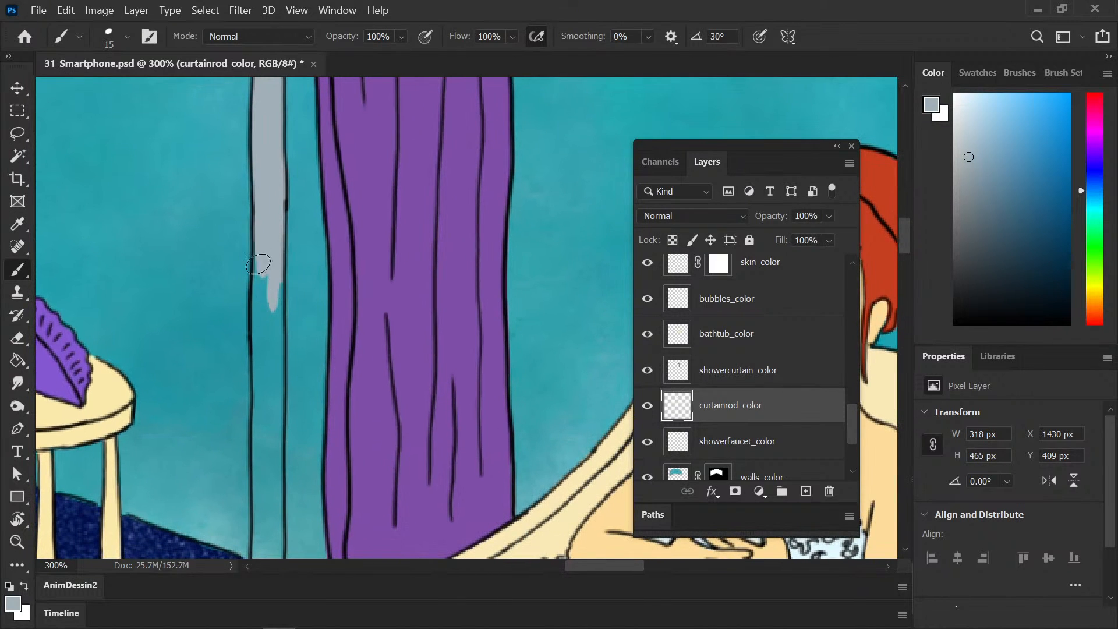
mouse_move(265, 240)
left_mouse_down()
mouse_move(260, 381)
mouse_move(283, 288)
left_mouse_up()
left_click_drag(279, 373, 276, 418)
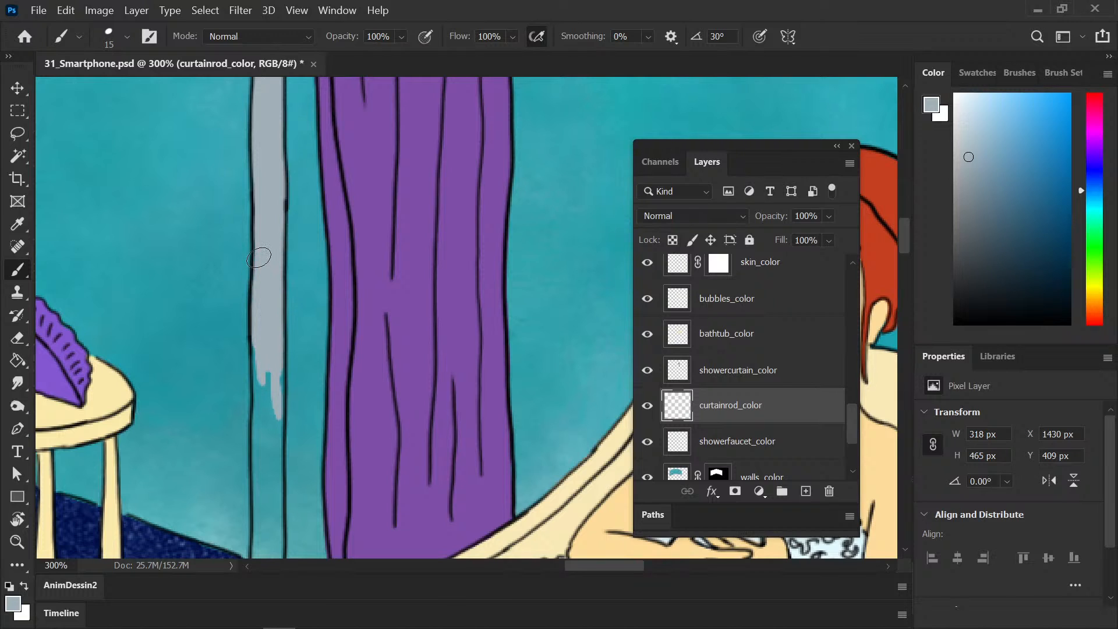
left_click_drag(259, 257, 276, 429)
left_click_drag(295, 382, 209, 155)
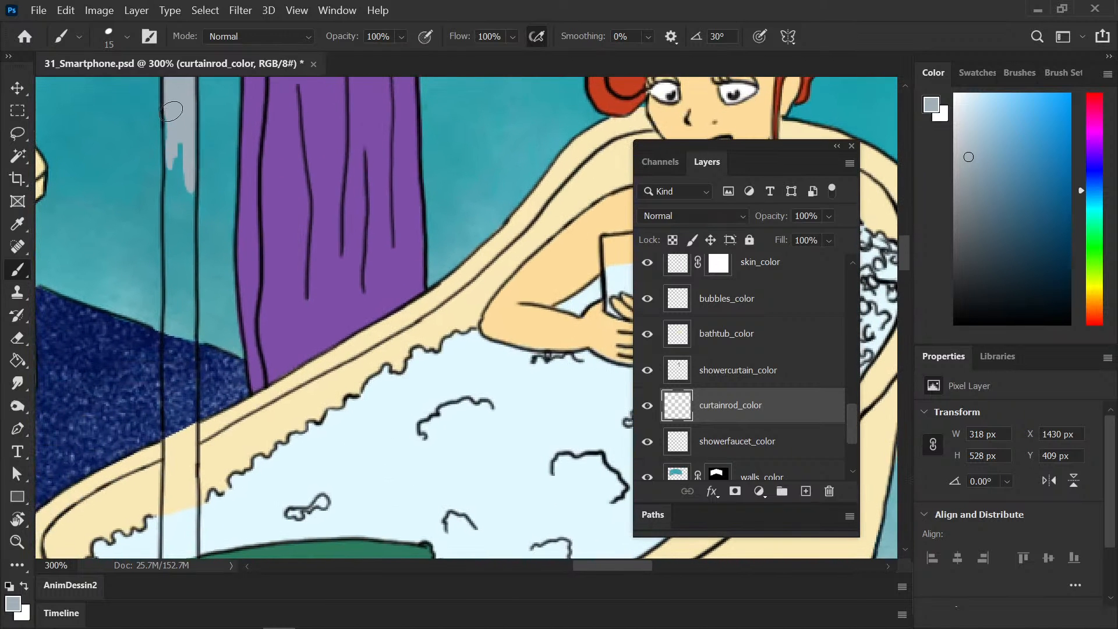
mouse_move(171, 110)
left_mouse_down()
mouse_move(187, 247)
mouse_move(171, 110)
mouse_move(168, 262)
mouse_move(170, 295)
mouse_move(169, 168)
mouse_move(184, 321)
mouse_move(170, 167)
left_mouse_up()
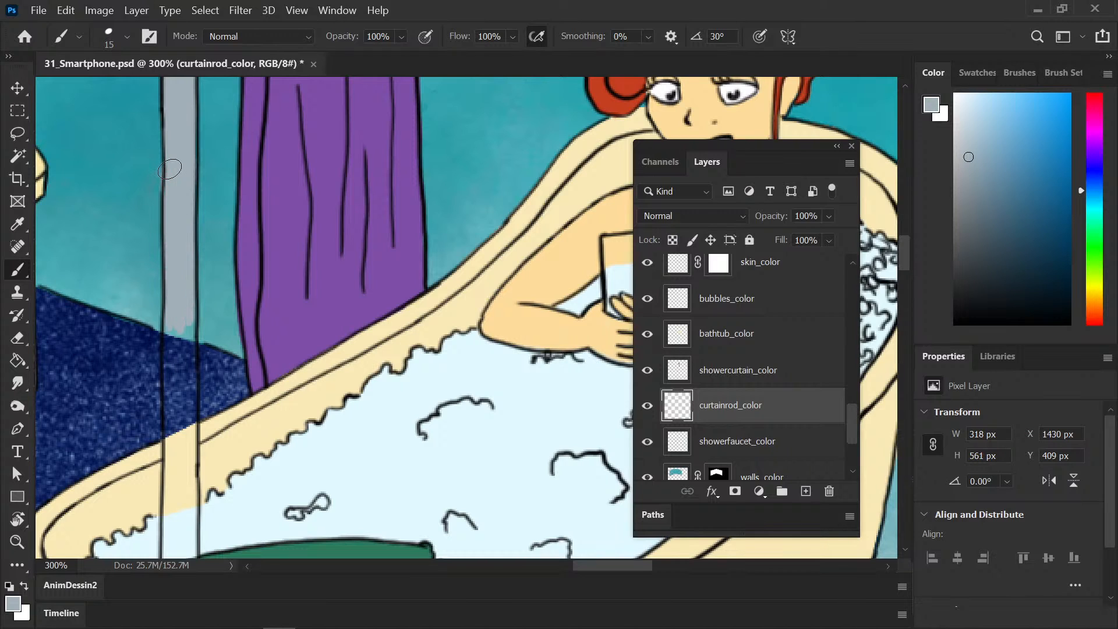
mouse_move(186, 326)
left_mouse_down()
mouse_move(191, 390)
mouse_move(185, 402)
mouse_move(173, 396)
mouse_move(173, 434)
mouse_move(159, 281)
left_mouse_up()
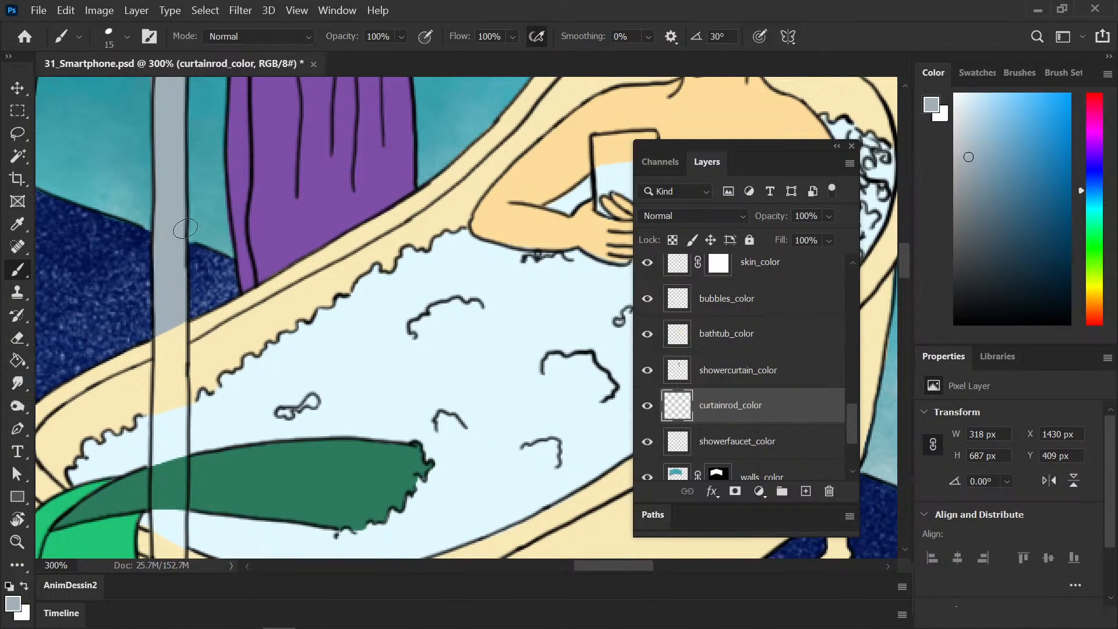
left_click_drag(187, 228, 195, 392)
Step: Move the curtainrod_color layer up the layer stack, between the stool_color and fin_color layers
scroll(195, 392, "down", 5)
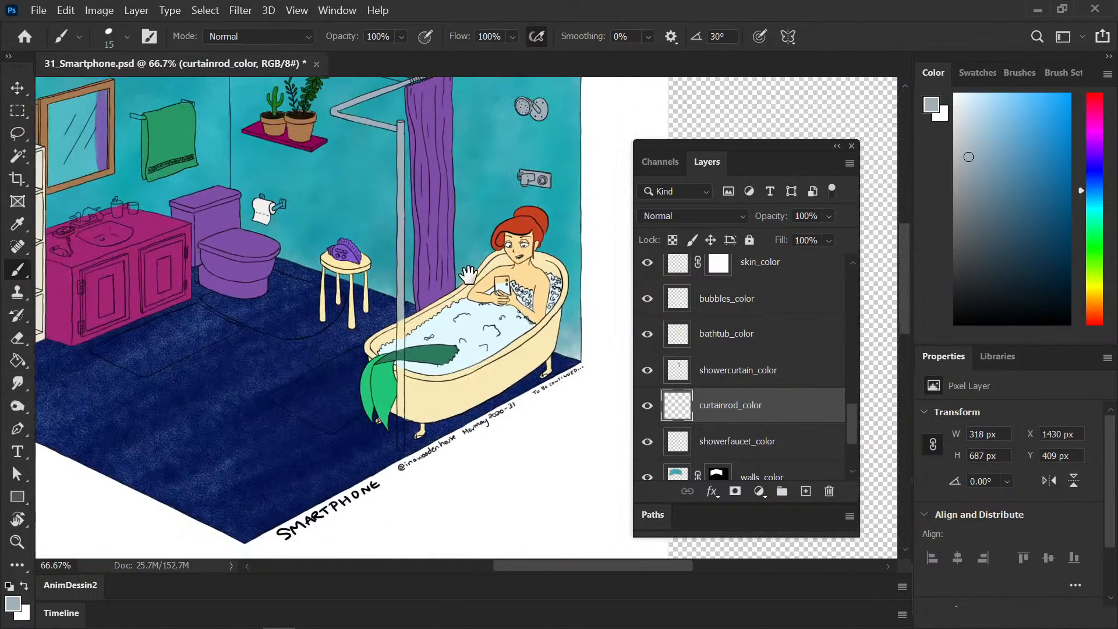
left_click_drag(432, 385, 434, 360)
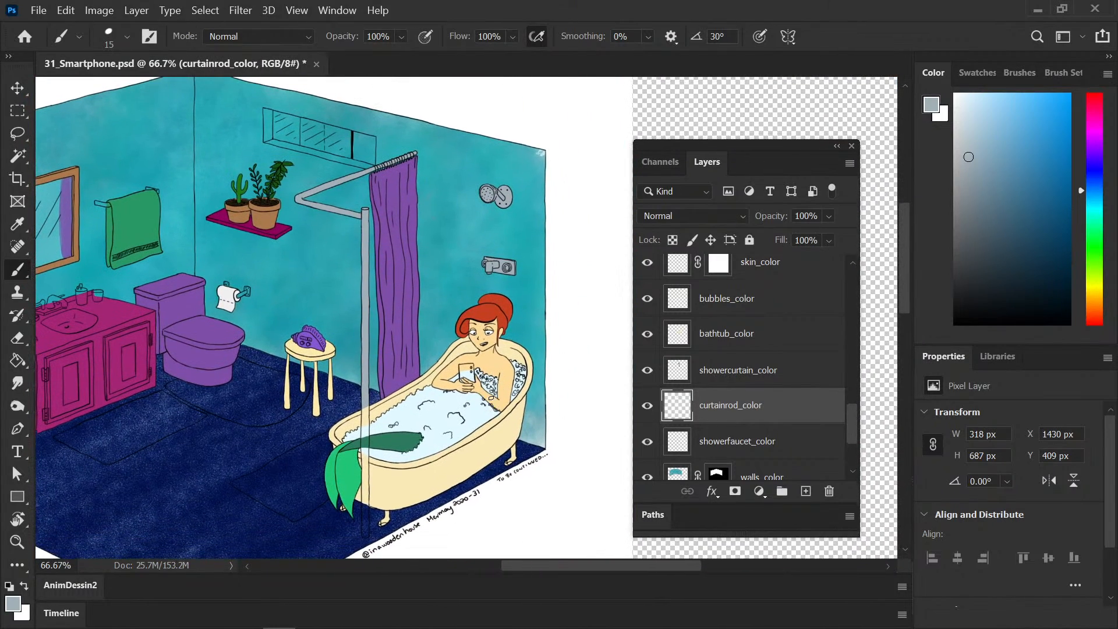
double_click(751, 404)
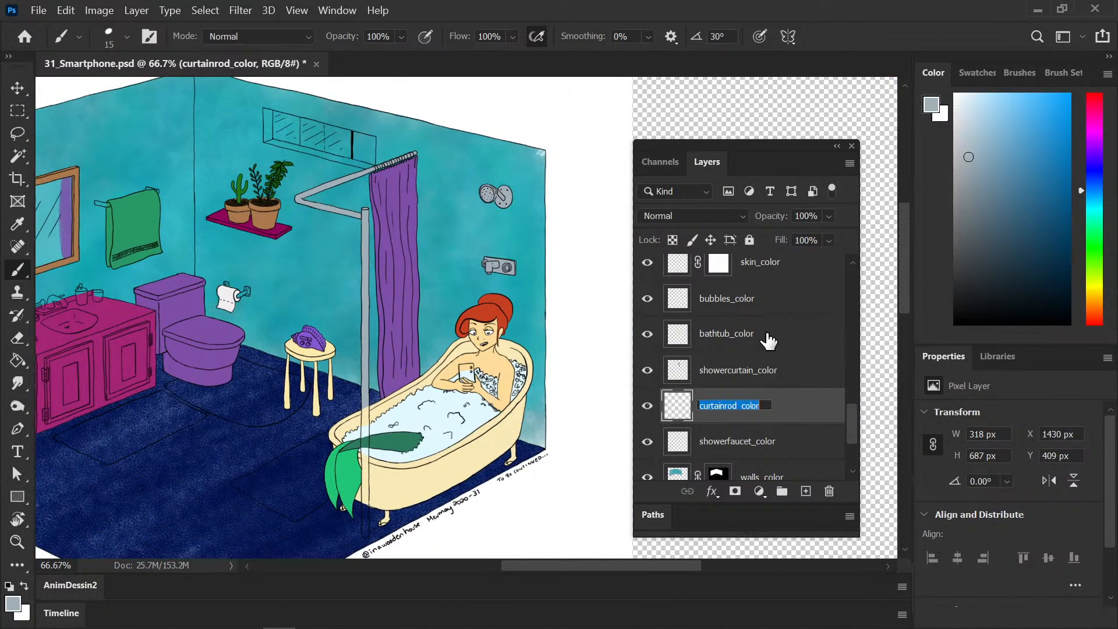
left_click(788, 412)
left_click_drag(783, 415, 785, 304)
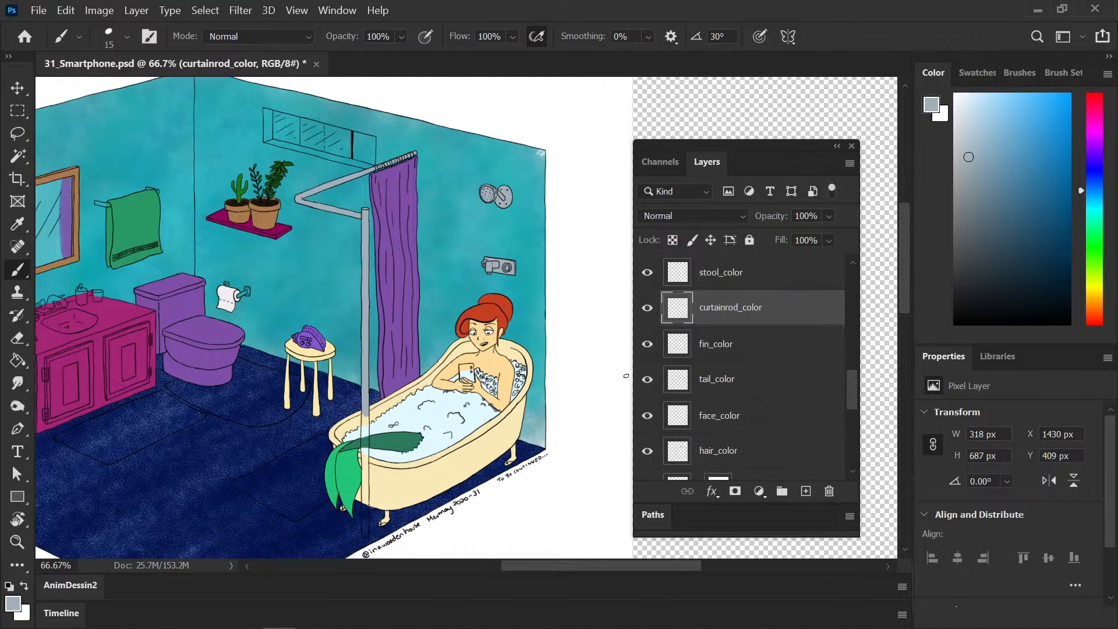
Step: Paint the pole's lower part bluish grey where it passes in front of the bubbles, mermaid tail and bathtub
left_click_drag(395, 473, 368, 363)
key("ctrl+plus")
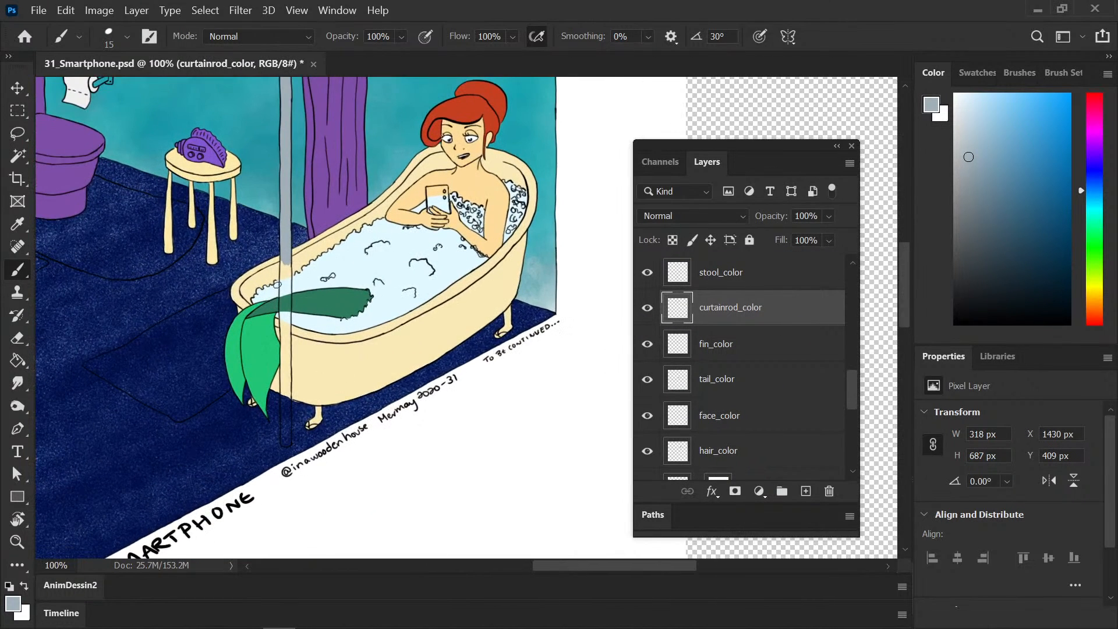
key("ctrl+plus")
mouse_move(101, 203)
left_mouse_down()
mouse_move(96, 266)
mouse_move(100, 200)
mouse_move(113, 335)
mouse_move(188, 279)
mouse_move(222, 212)
left_mouse_up()
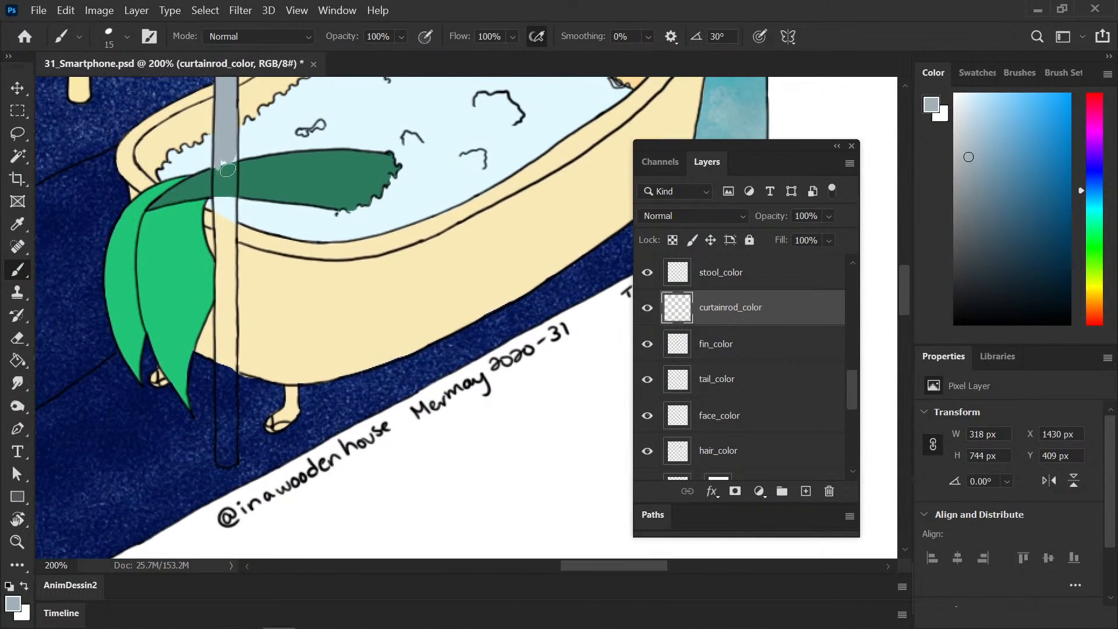
mouse_move(217, 158)
left_mouse_down()
mouse_move(228, 240)
mouse_move(233, 161)
mouse_move(227, 262)
left_mouse_up()
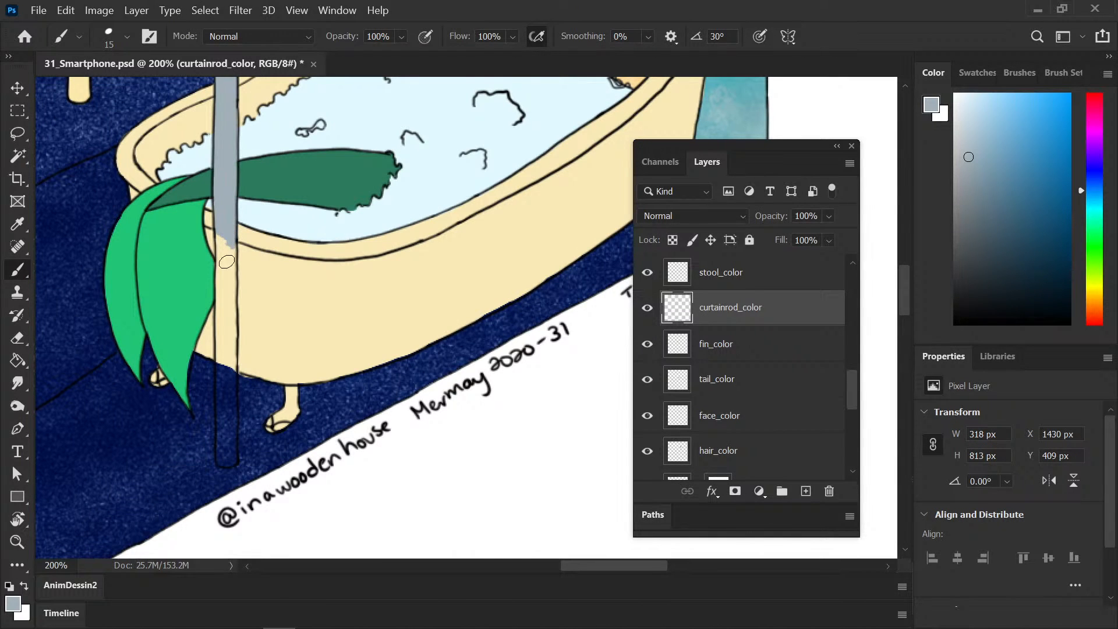
Step: Paint the rest of the curtain rod gray down to its base on the curtainrod_color layer and save the file
mouse_move(219, 224)
left_mouse_down()
mouse_move(220, 303)
mouse_move(233, 318)
mouse_move(218, 370)
mouse_move(229, 317)
mouse_move(234, 368)
left_mouse_up()
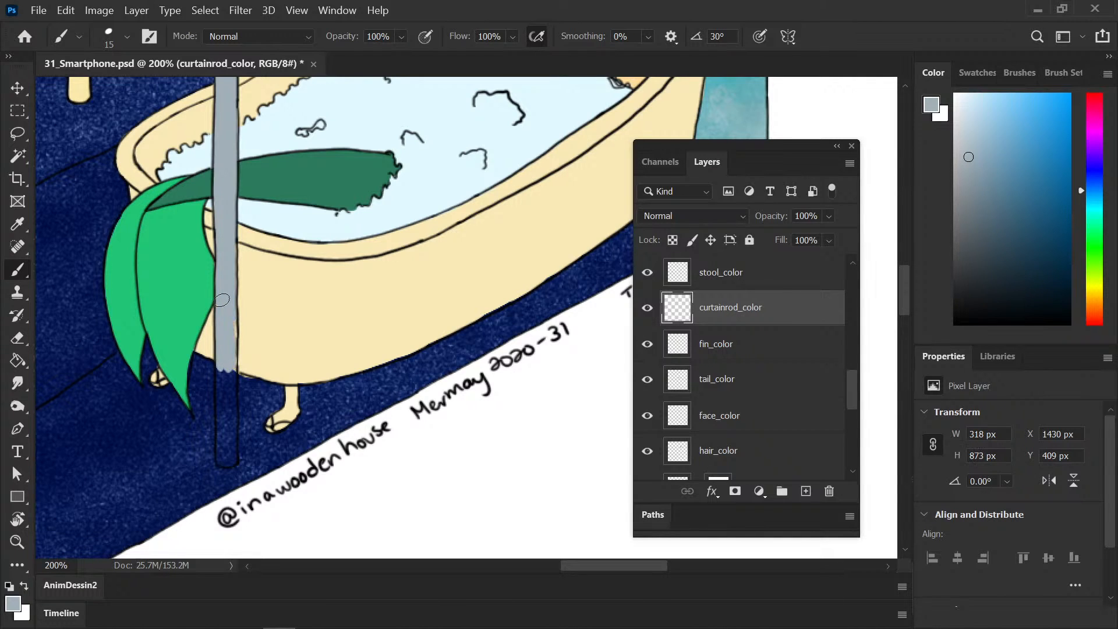
scroll(222, 300, "down", 3)
mouse_move(215, 269)
left_mouse_down()
mouse_move(223, 323)
mouse_move(228, 273)
mouse_move(214, 268)
mouse_move(220, 364)
mouse_move(212, 311)
mouse_move(207, 332)
left_mouse_up()
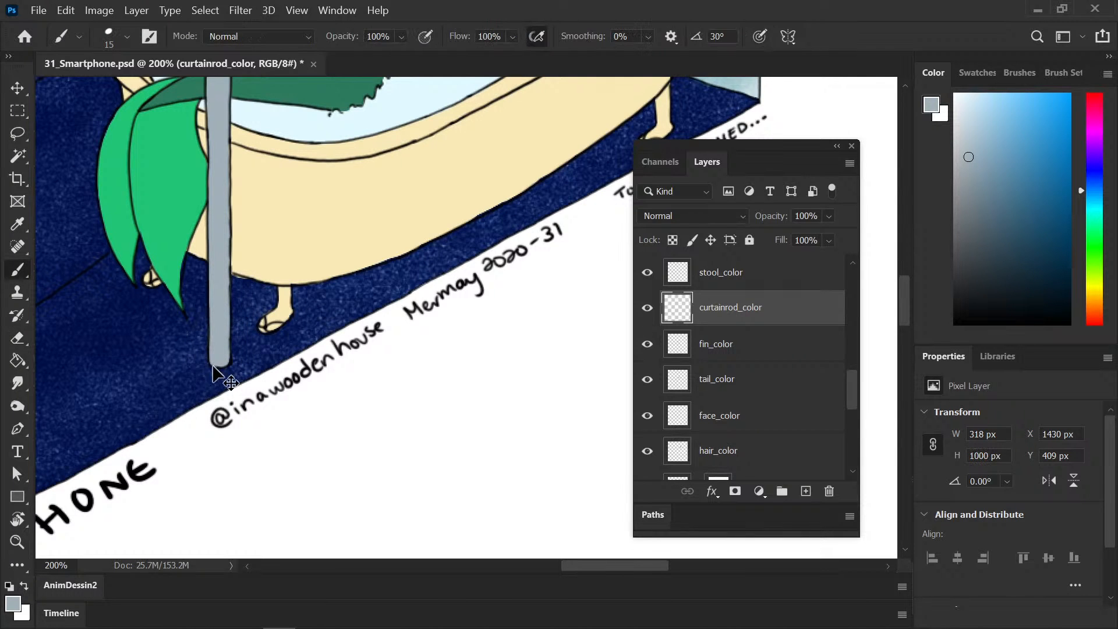
scroll(212, 378, "up", 3)
left_click_drag(155, 397, 145, 392)
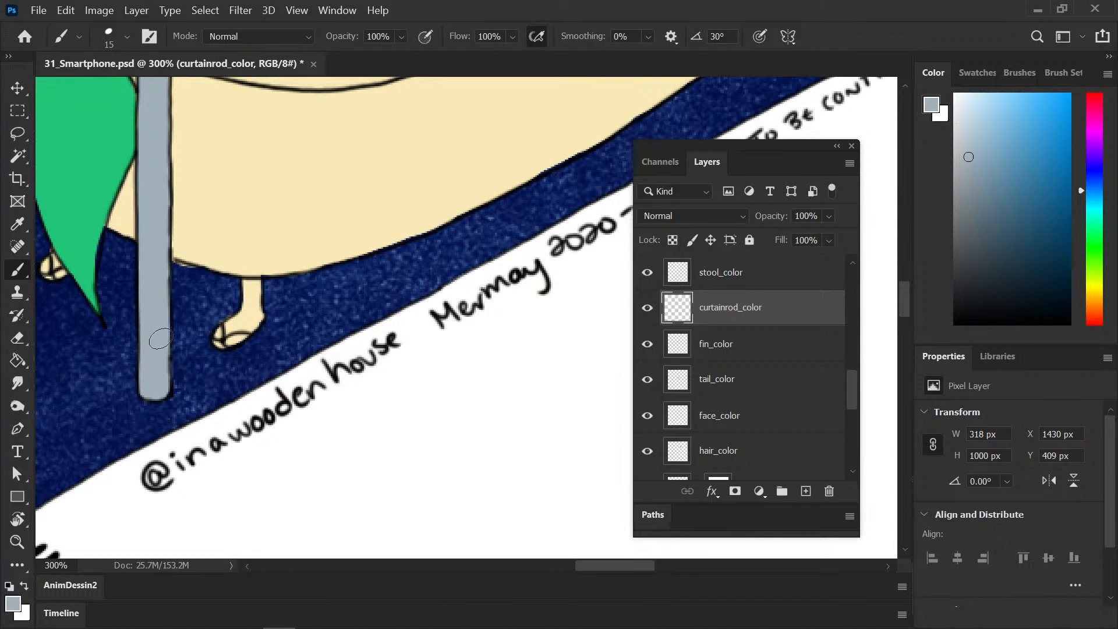
scroll(174, 280, "down", 4)
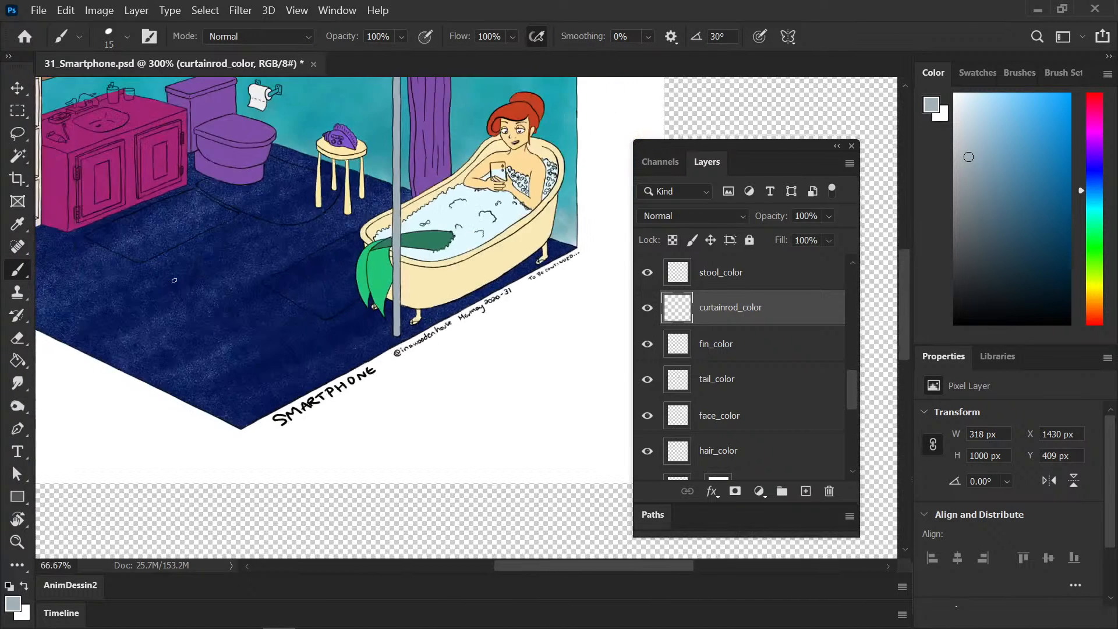
scroll(174, 280, "down", 3)
key("ctrl+s")
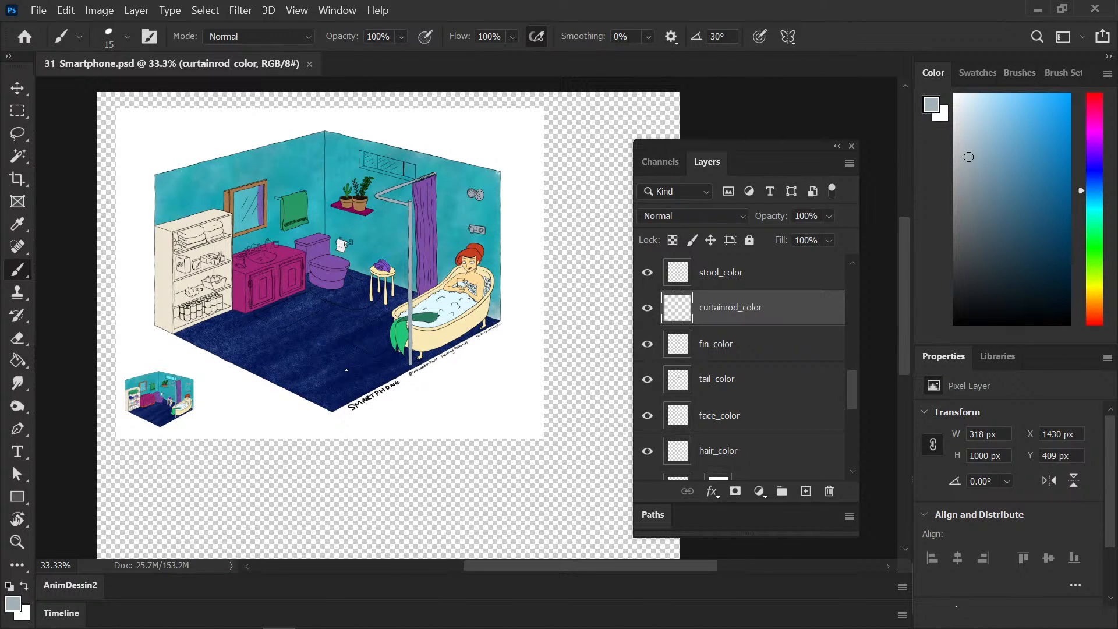
Step: Add a new layer named toiletpaperholder_color and place it directly below the toilet_paper_color layer
scroll(392, 400, "up", 1)
mouse_move(342, 357)
left_mouse_down()
mouse_move(456, 399)
mouse_move(408, 420)
left_mouse_up()
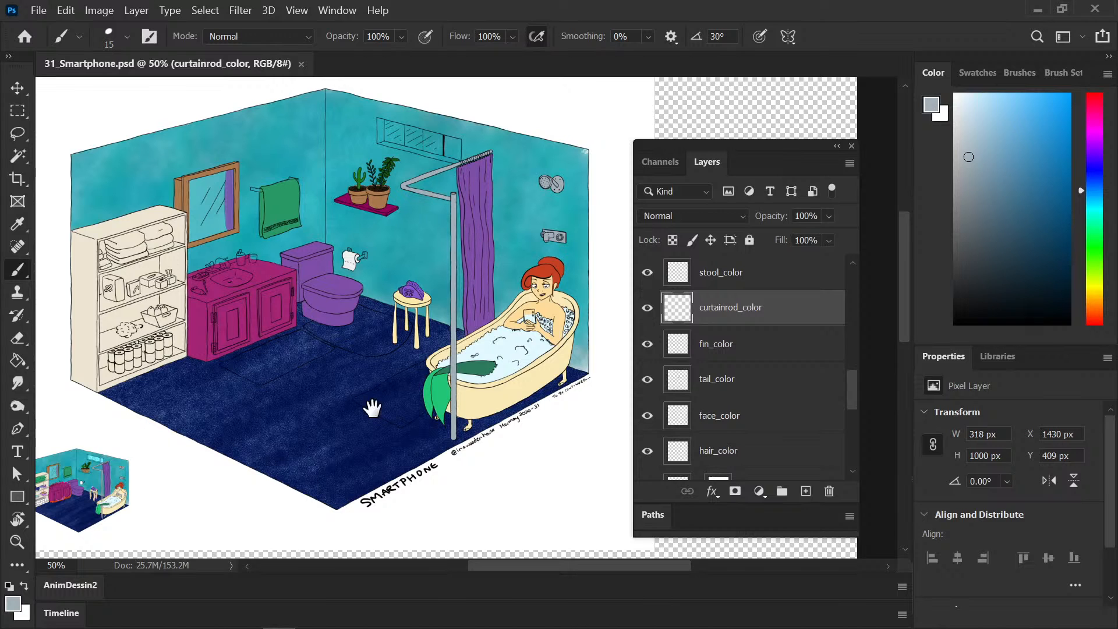
mouse_move(351, 416)
left_mouse_down()
mouse_move(382, 389)
mouse_move(318, 413)
left_mouse_up()
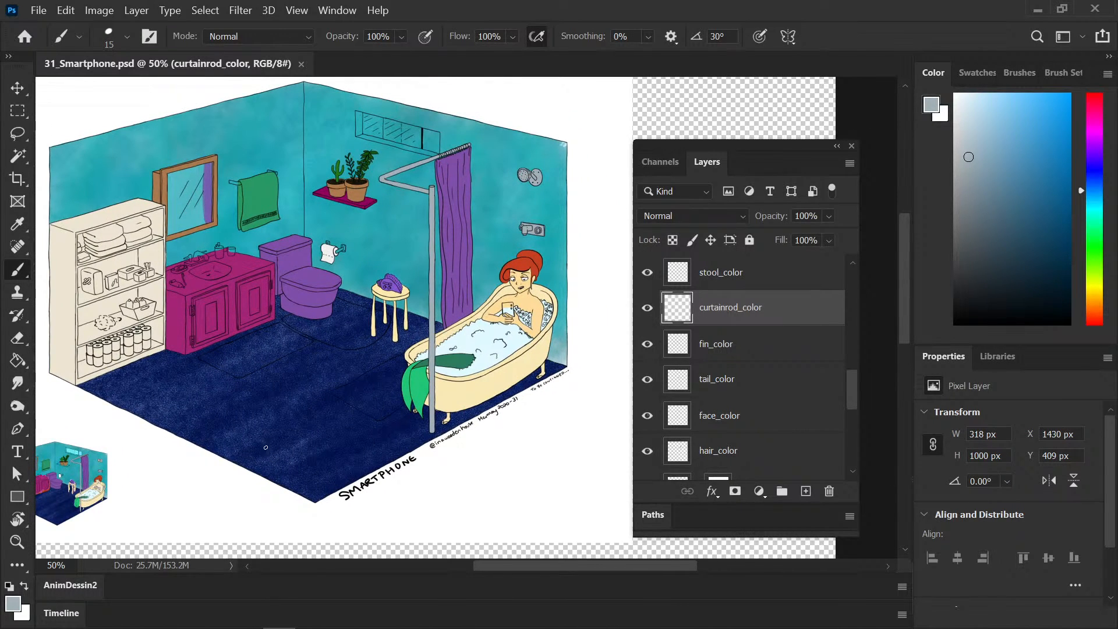
mouse_move(262, 445)
left_mouse_down()
mouse_move(320, 420)
mouse_move(257, 454)
mouse_move(287, 404)
mouse_move(282, 419)
left_mouse_up()
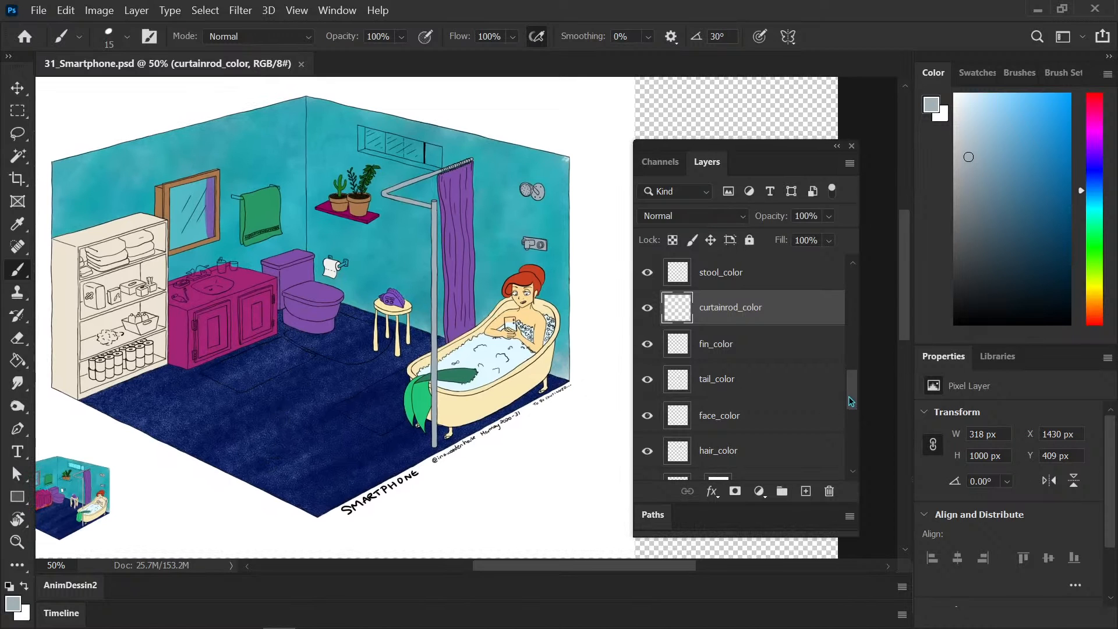
left_click_drag(849, 402, 850, 347)
left_click(775, 345)
left_click(806, 491)
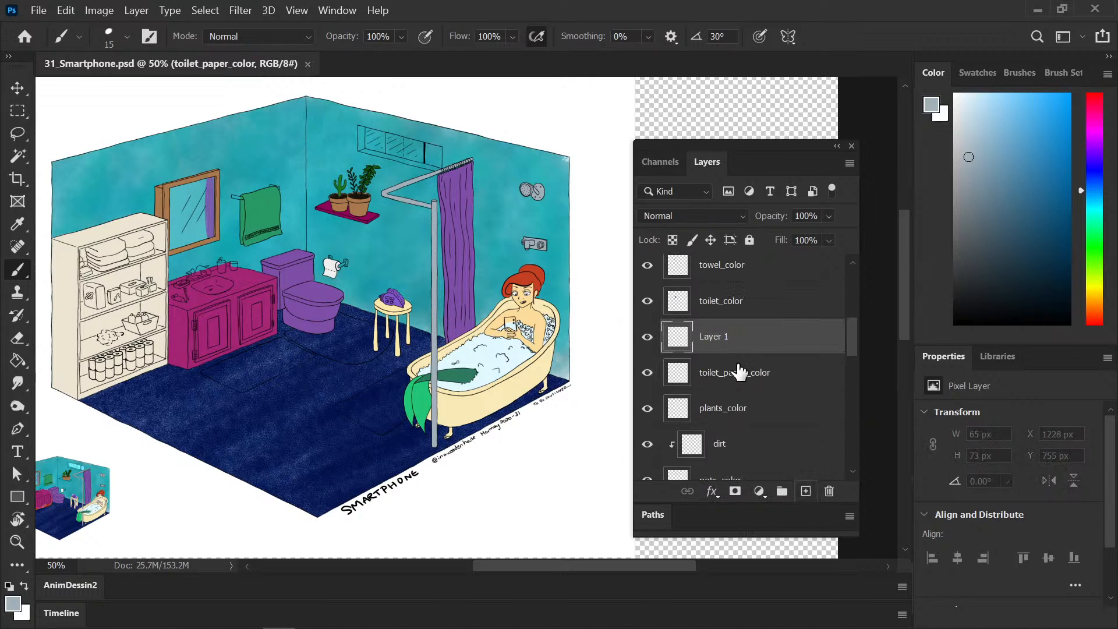
double_click(722, 337)
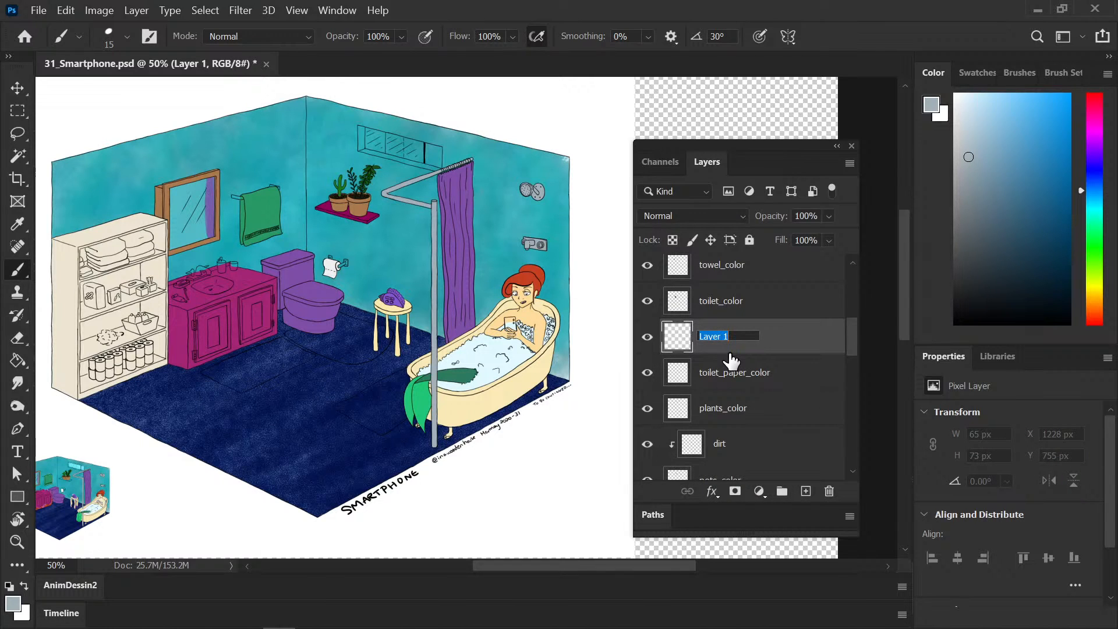
type("toiletpaperholder_color")
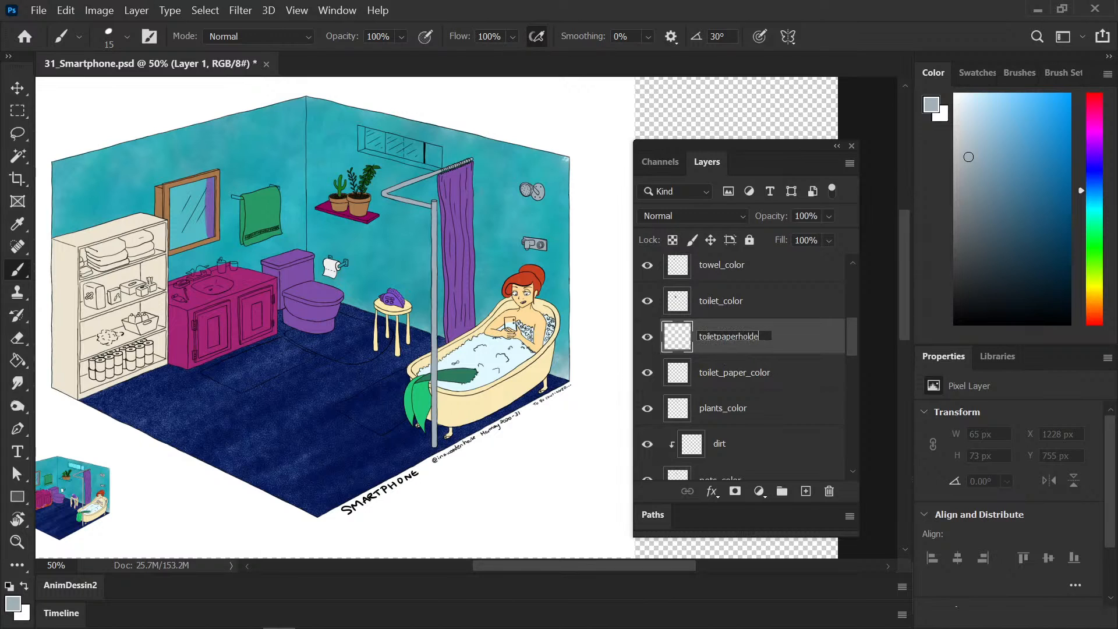
key("Return")
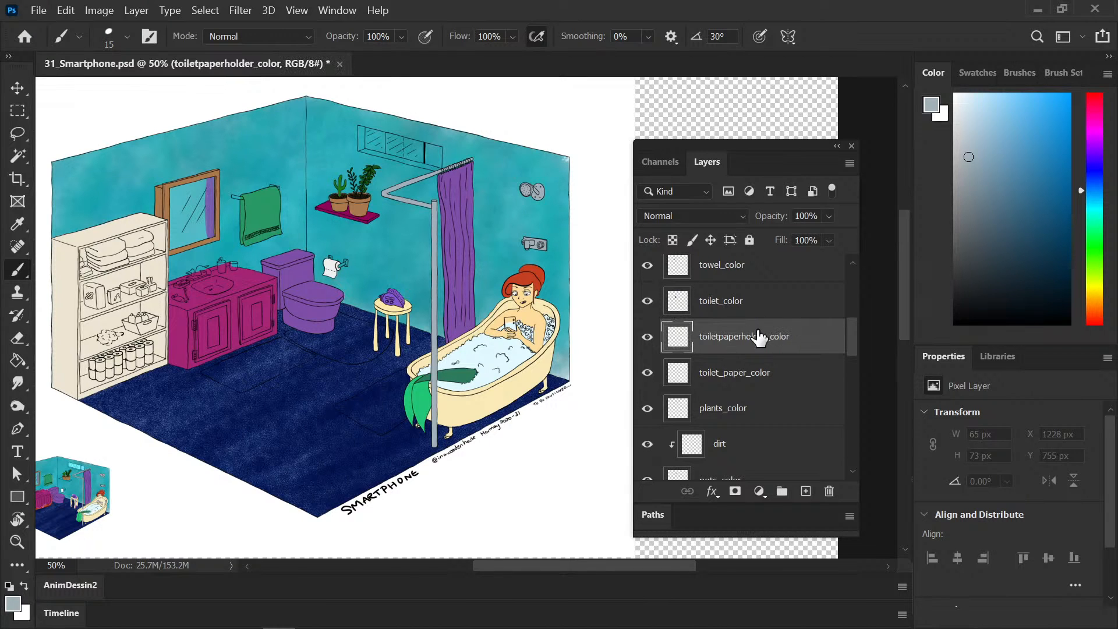
left_click_drag(757, 335, 757, 372)
Step: Rename the toilet_paper_color layer as toiletpaper_color and save the file
double_click(722, 338)
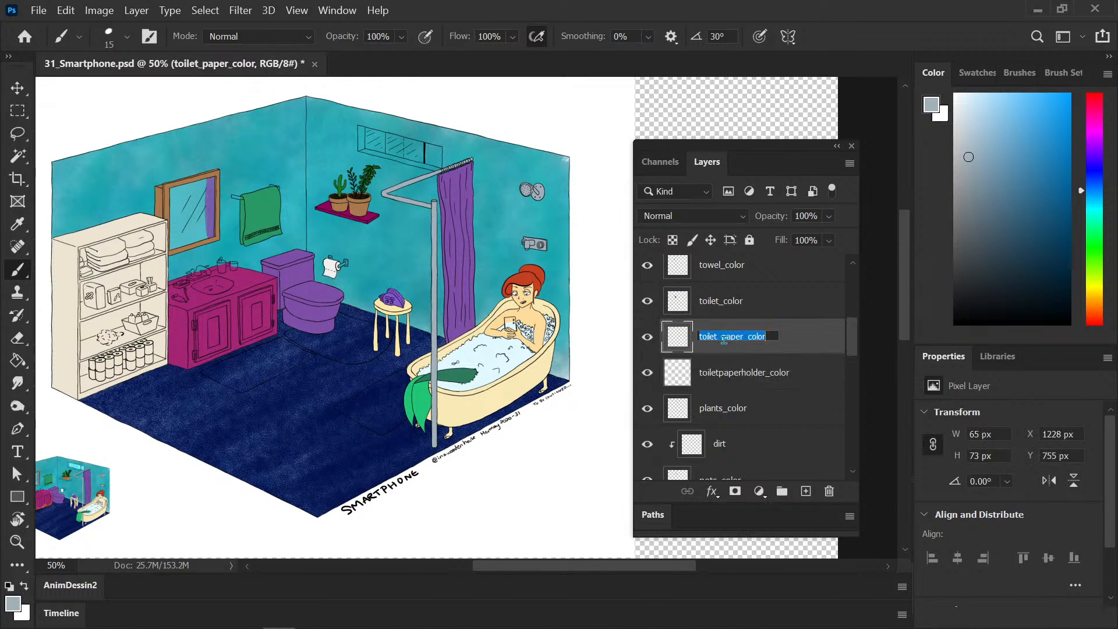
left_click(723, 337)
key("BackSpace")
key("Return")
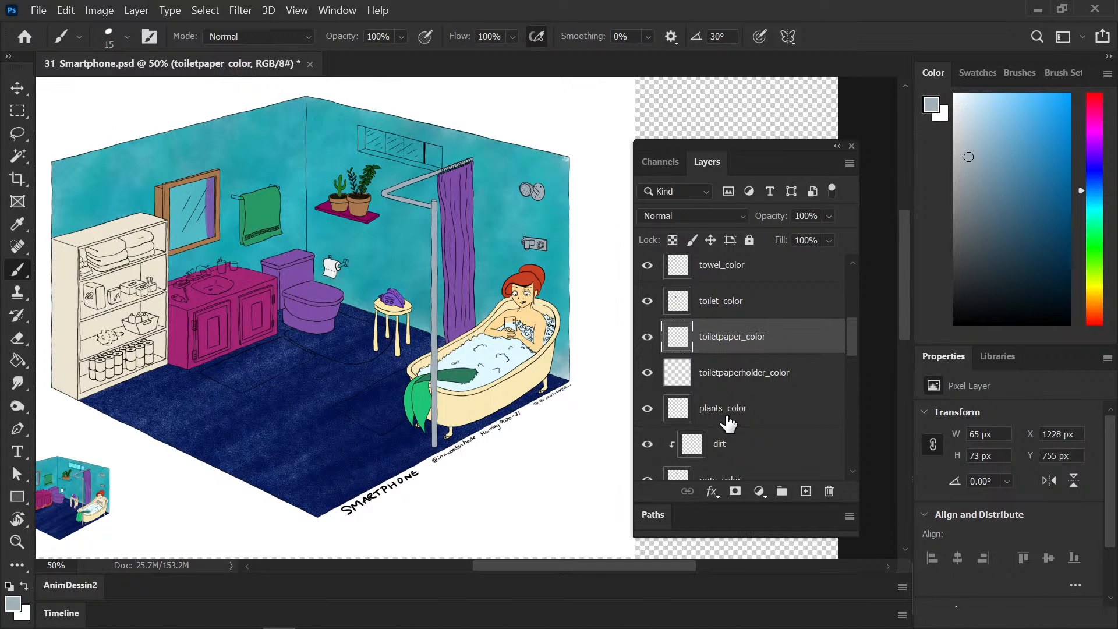
key("ctrl+s")
Step: Paint the toilet paper holder's brackets and bar gray on the toiletpaperholder_color layer and save the file
left_click(781, 379)
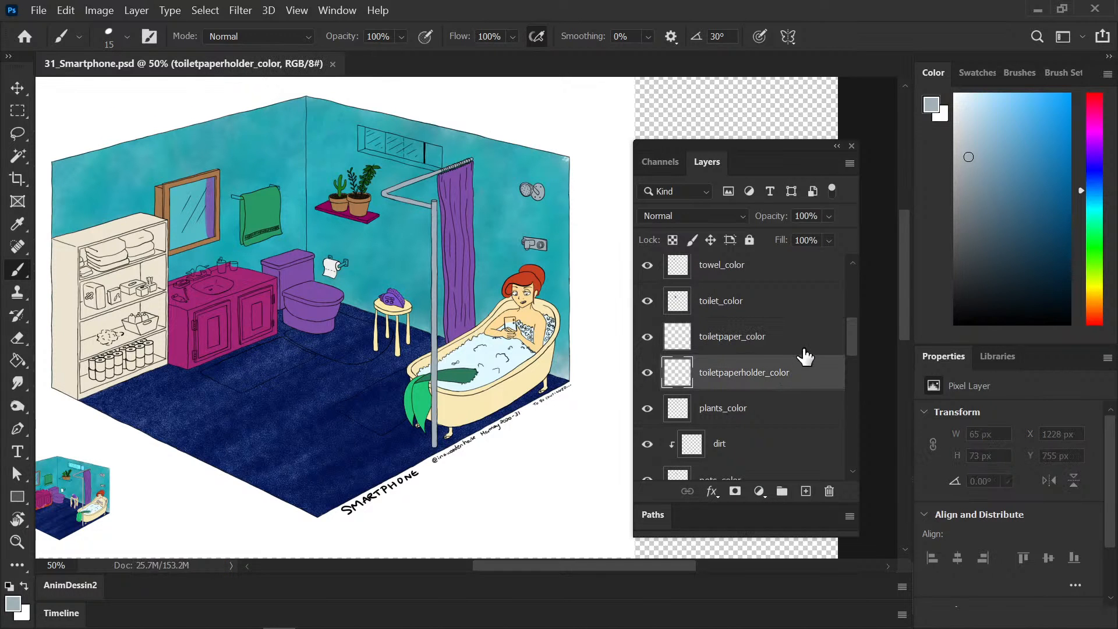
key("ctrl+plus")
key("ctrl+plus")
key("ctrl+plus")
left_click_drag(129, 254, 274, 351)
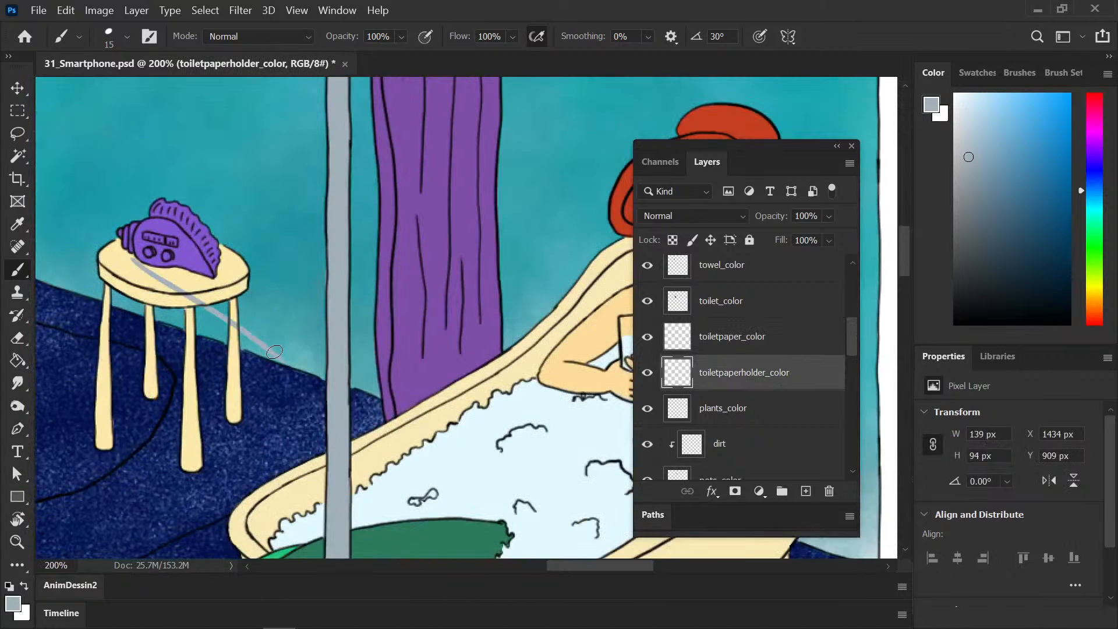
key("ctrl+z")
left_click_drag(194, 333, 250, 394)
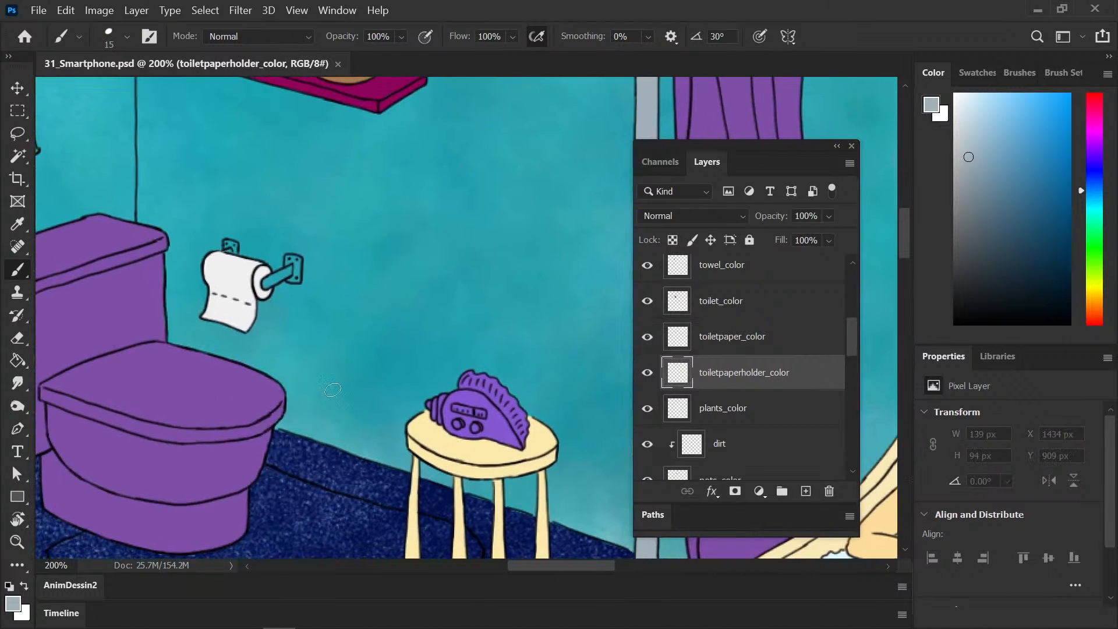
key("ctrl+plus")
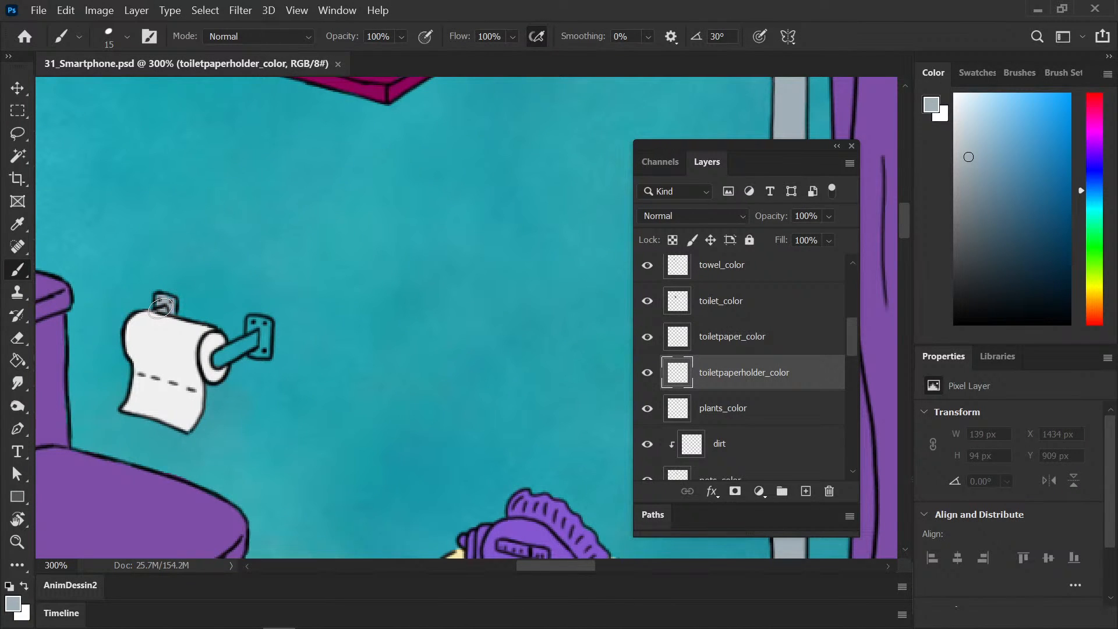
left_click(163, 307)
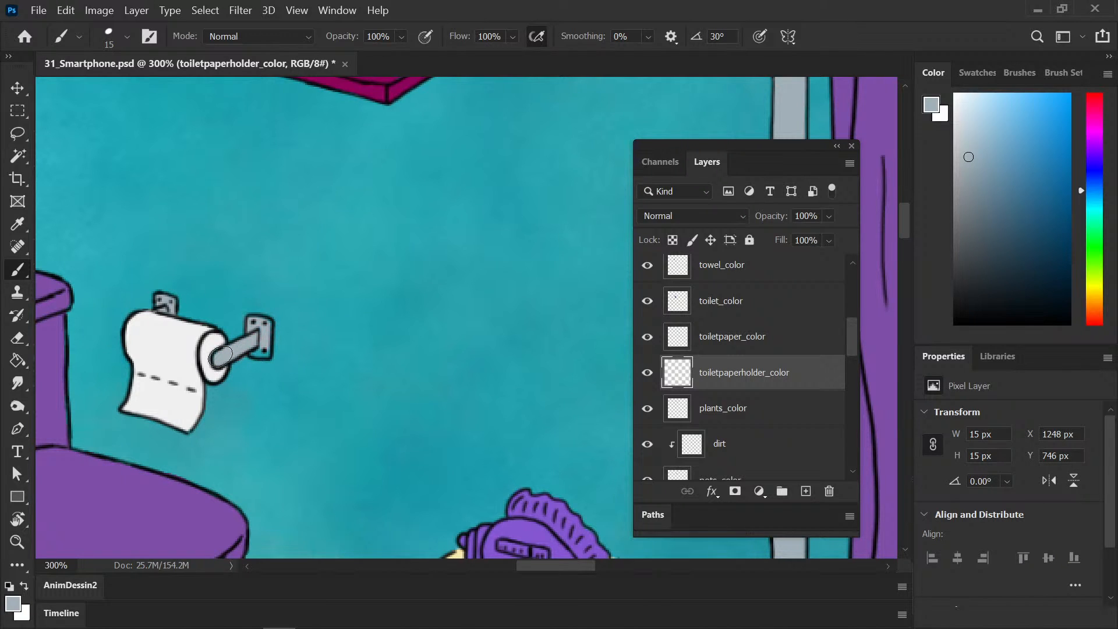
left_click_drag(222, 355, 263, 349)
key("ctrl+s")
Step: Add a new layer named towelrod_color directly above the toilet_color layer
key("ctrl+plus")
key("ctrl+minus")
key("ctrl+minus")
key("ctrl+minus")
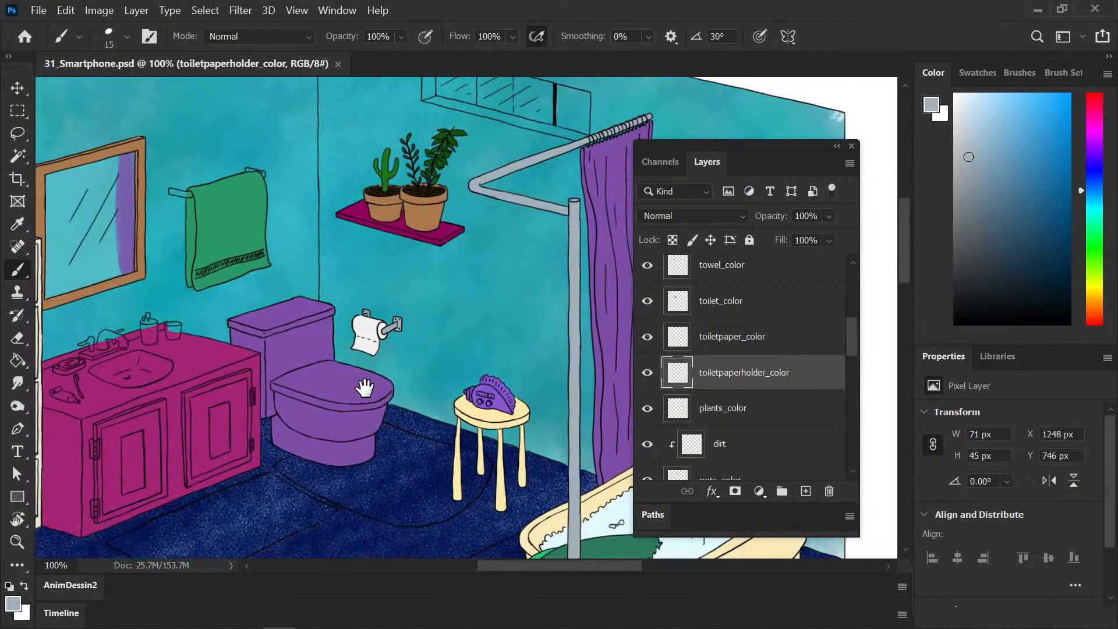
left_click_drag(362, 389, 362, 332)
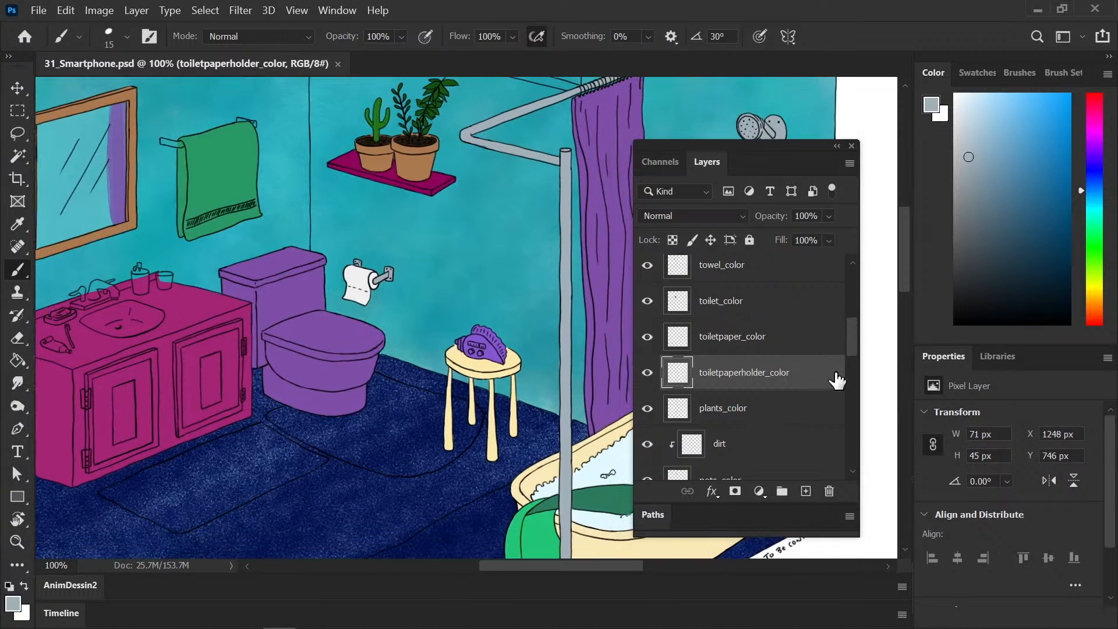
left_click_drag(852, 346, 855, 353)
scroll(854, 352, "up", 1)
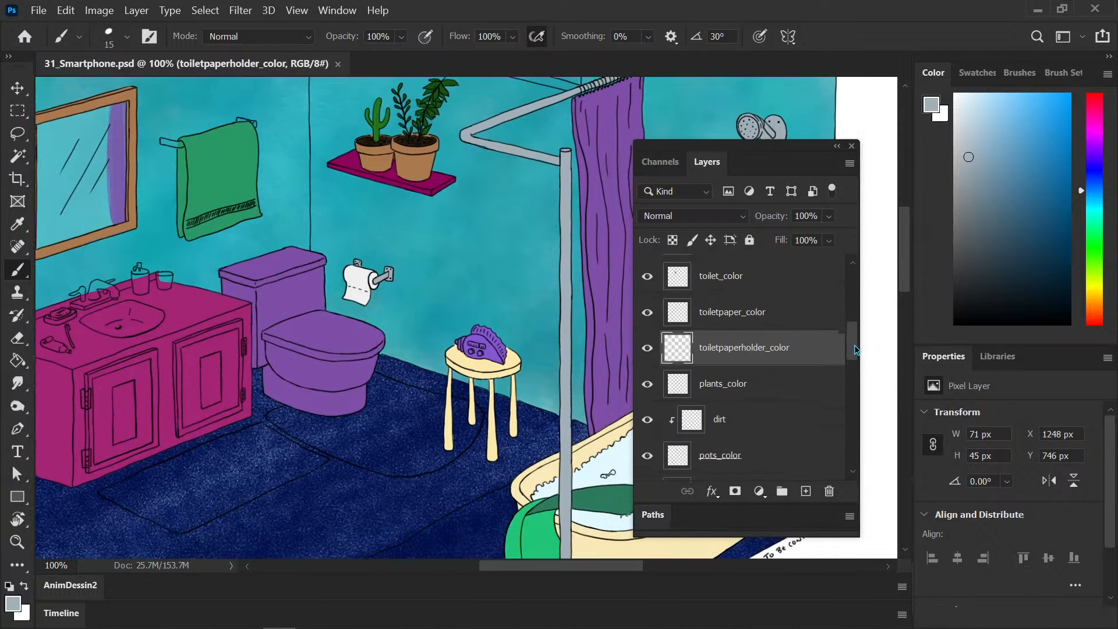
scroll(855, 346, "up", 1)
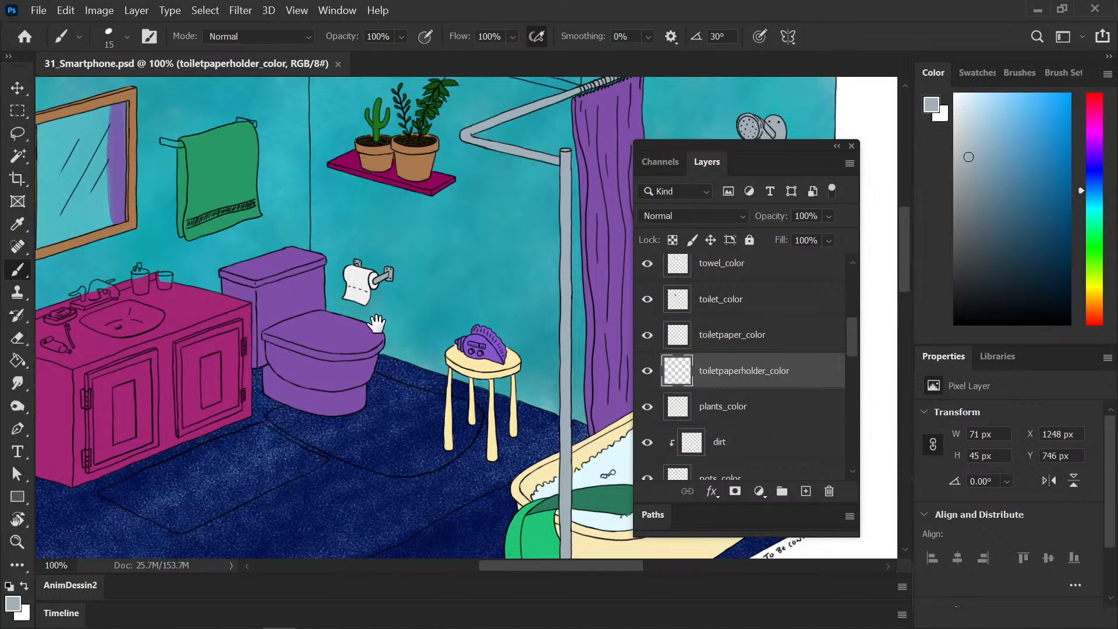
left_click_drag(400, 344, 426, 365)
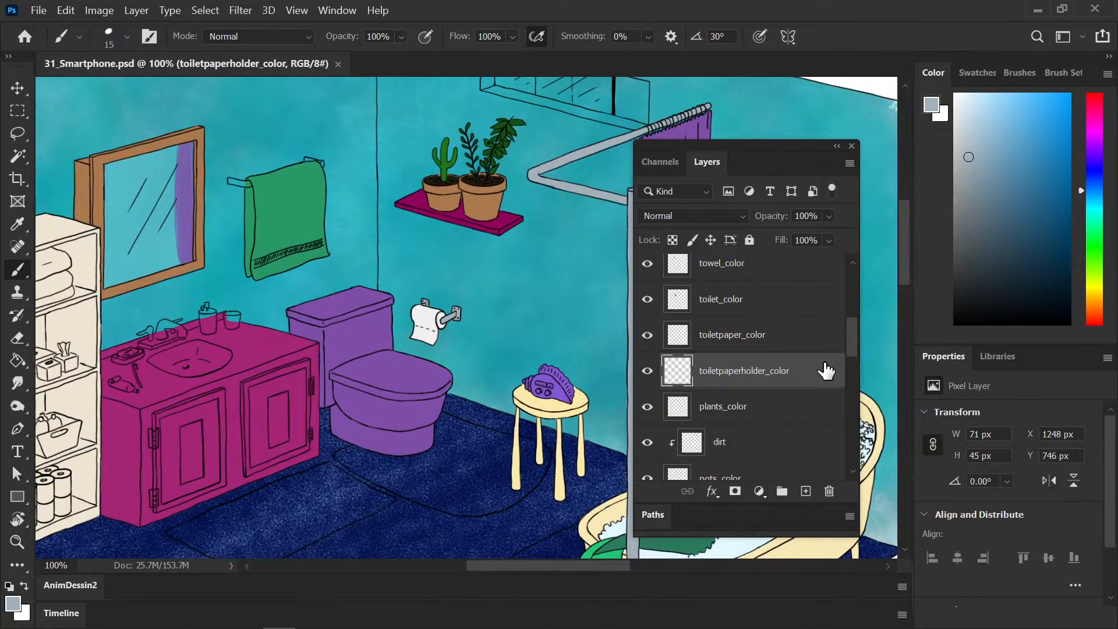
left_click(777, 333)
left_click(745, 298)
left_click(807, 492)
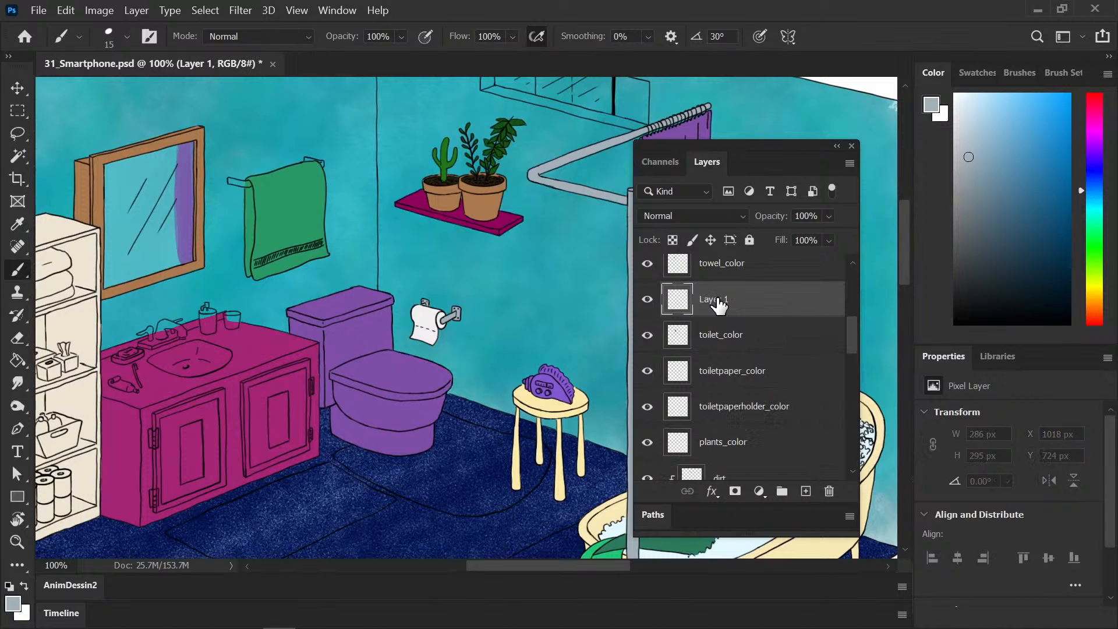
double_click(716, 299)
type("t")
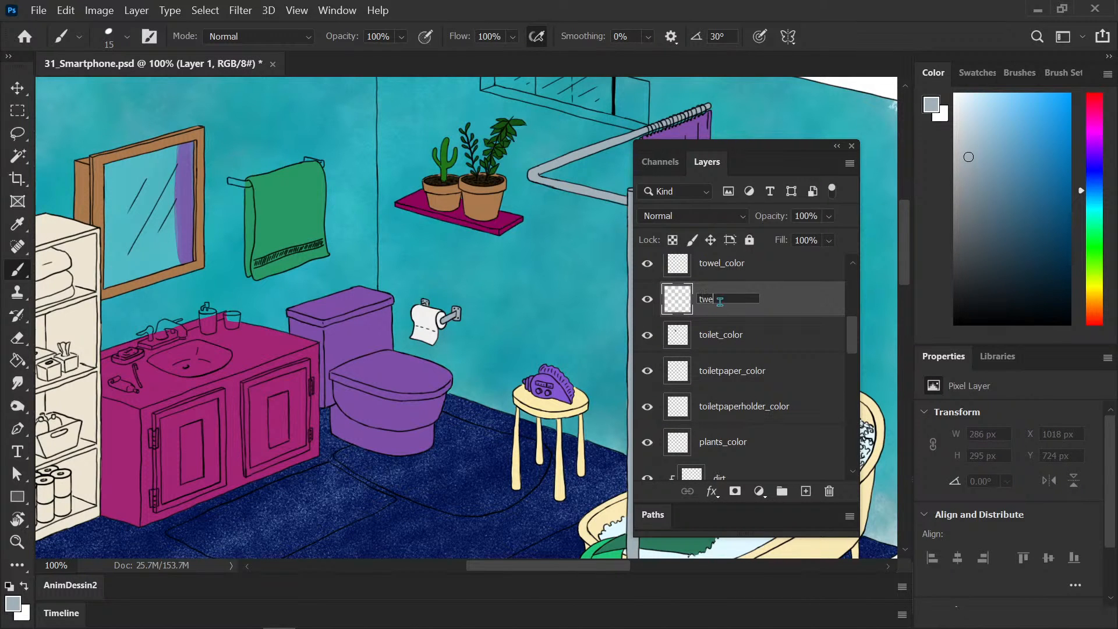
type("owelrod_color")
key("Return")
Step: Move the towelrod_color layer above the towel_color layer
key("ctrl+plus")
key("space")
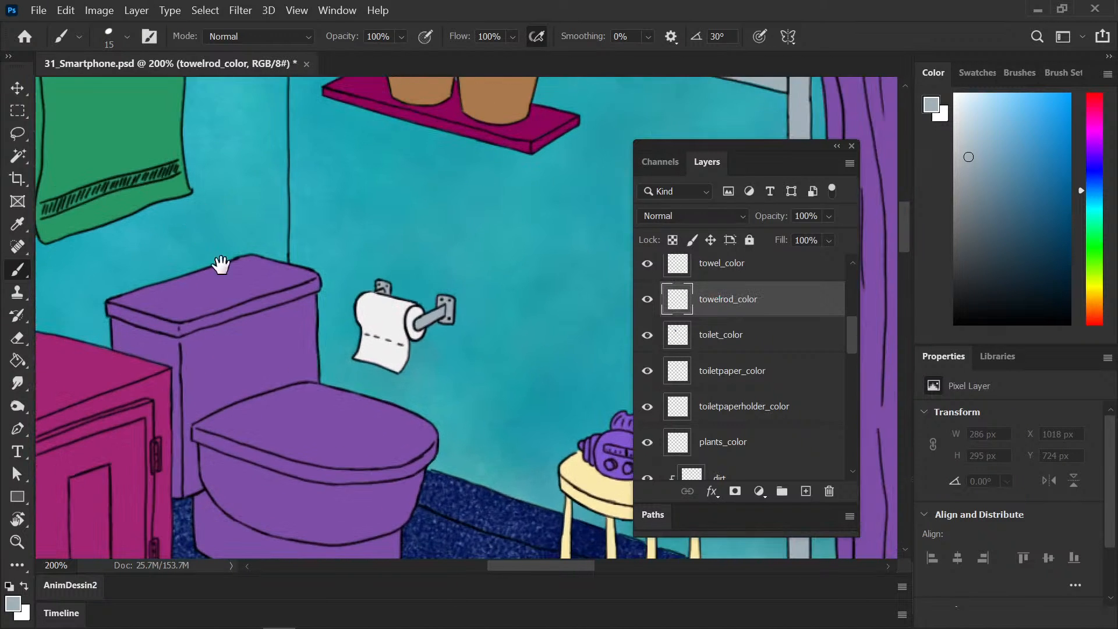
left_click_drag(221, 265, 162, 324)
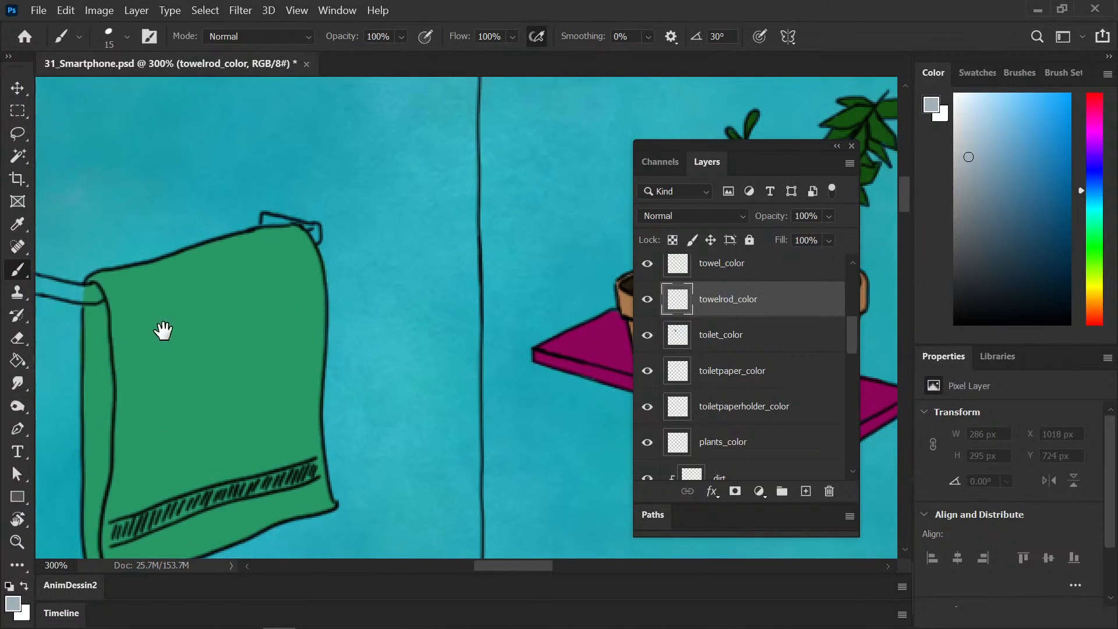
key("ctrl+plus")
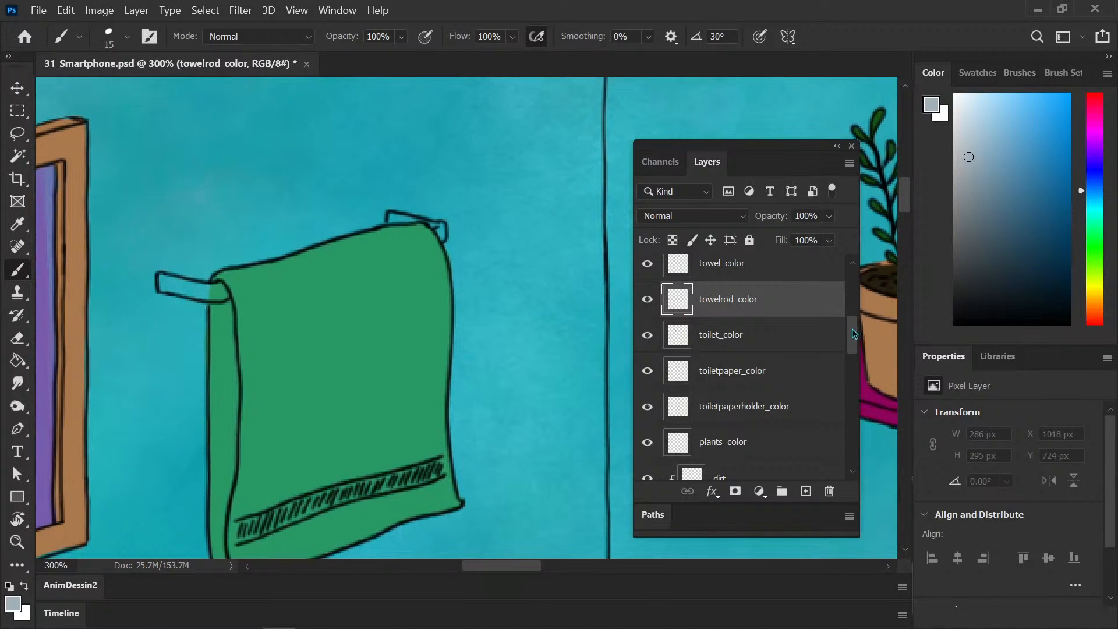
scroll(851, 332, "up", 2)
left_click_drag(774, 370, 751, 310)
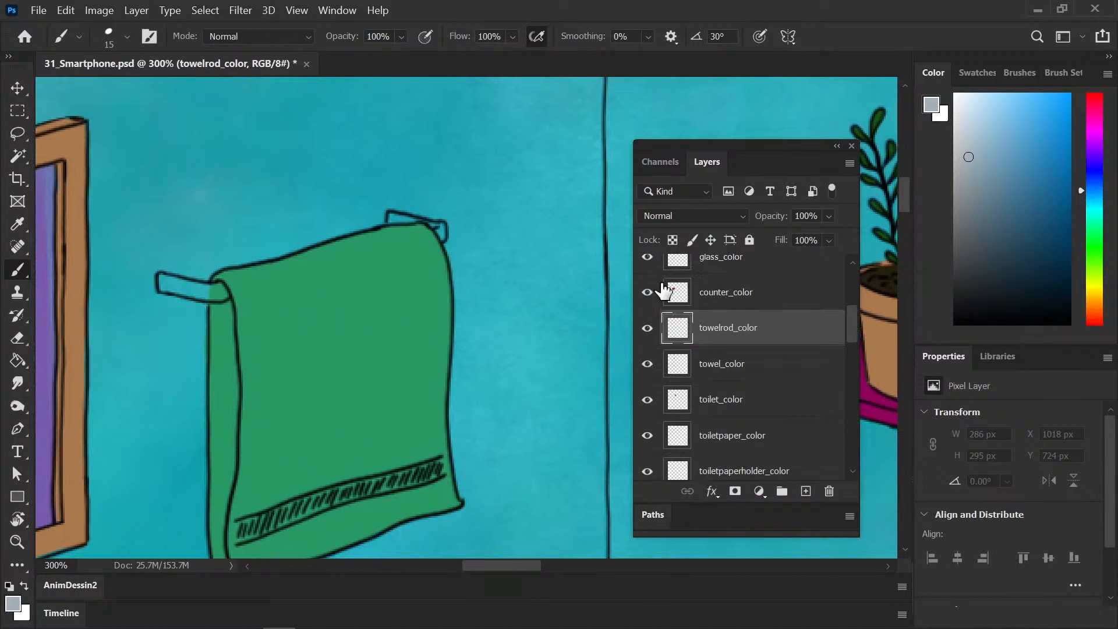
Step: Paint both exposed ends of the towel rod gray on the towelrod_color layer and save the file
left_click_drag(164, 286, 215, 288)
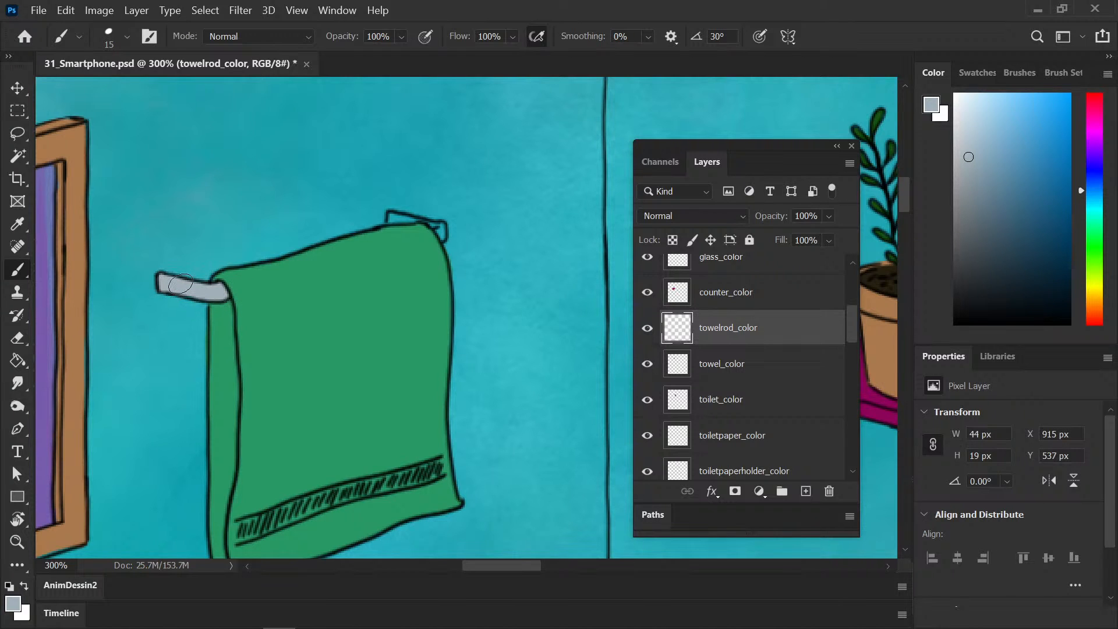
left_click_drag(433, 226, 389, 216)
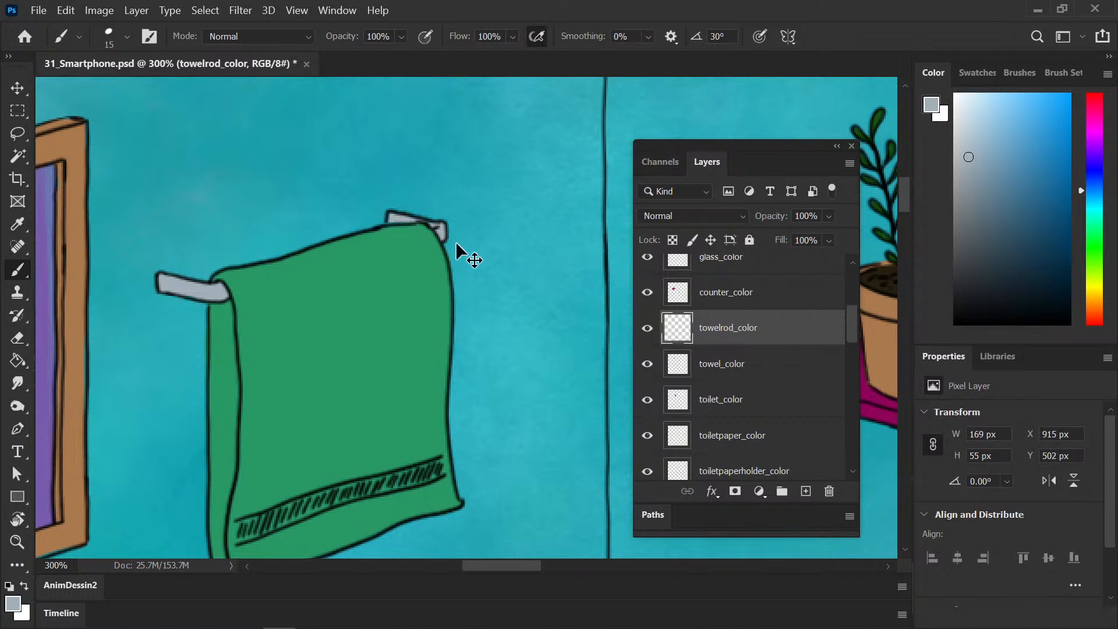
key("ctrl+s")
key("ctrl+minus")
left_click_drag(299, 366, 441, 285)
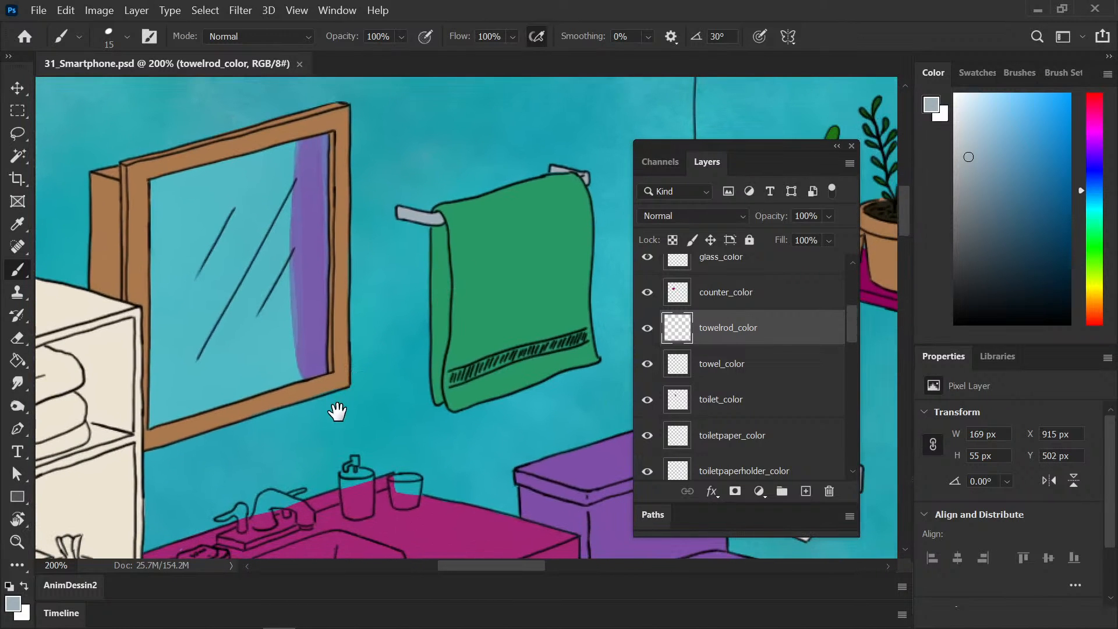
left_click_drag(337, 412, 361, 317)
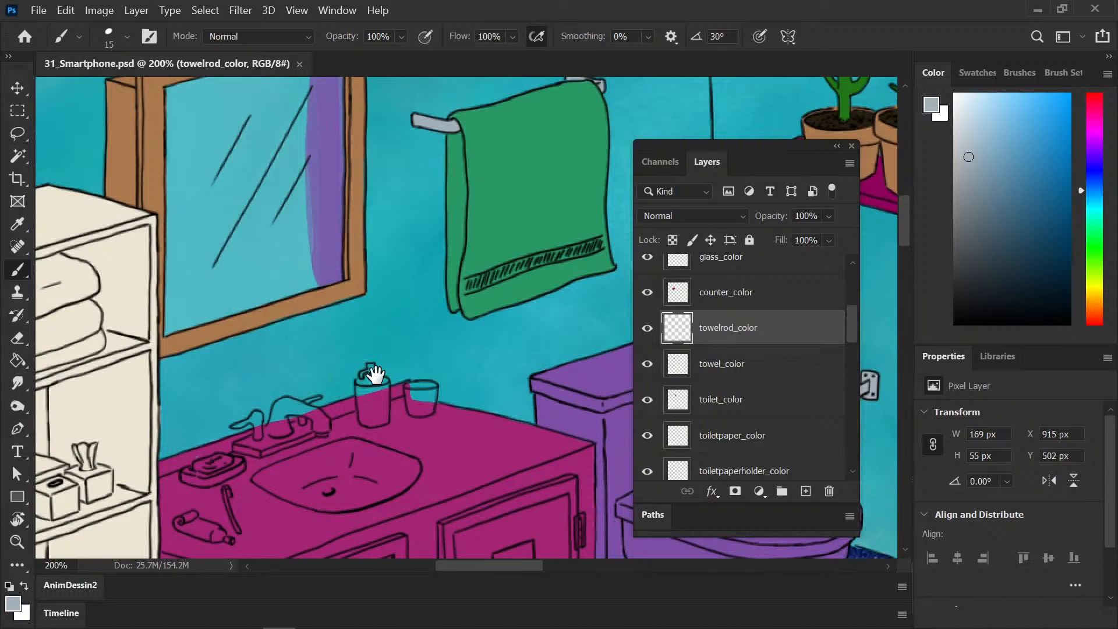
left_click_drag(375, 374, 414, 353)
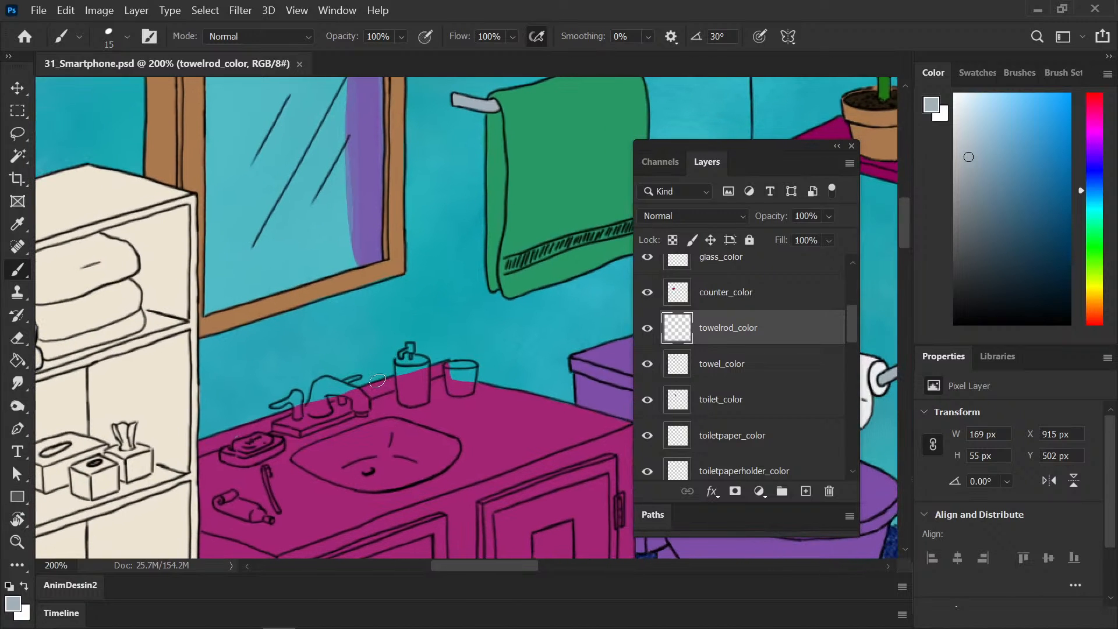
Step: Look over the whole bathroom illustration and the sink area for metal fixtures that still need color
scroll(377, 380, "down", 8)
scroll(491, 394, "up", 1)
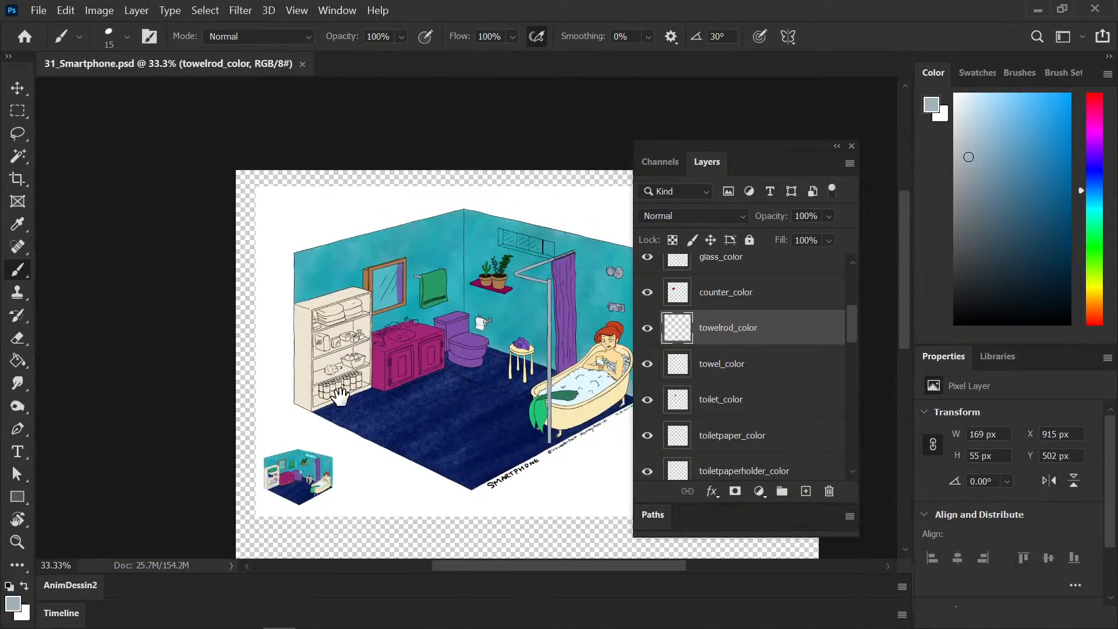
left_click_drag(339, 396, 151, 365)
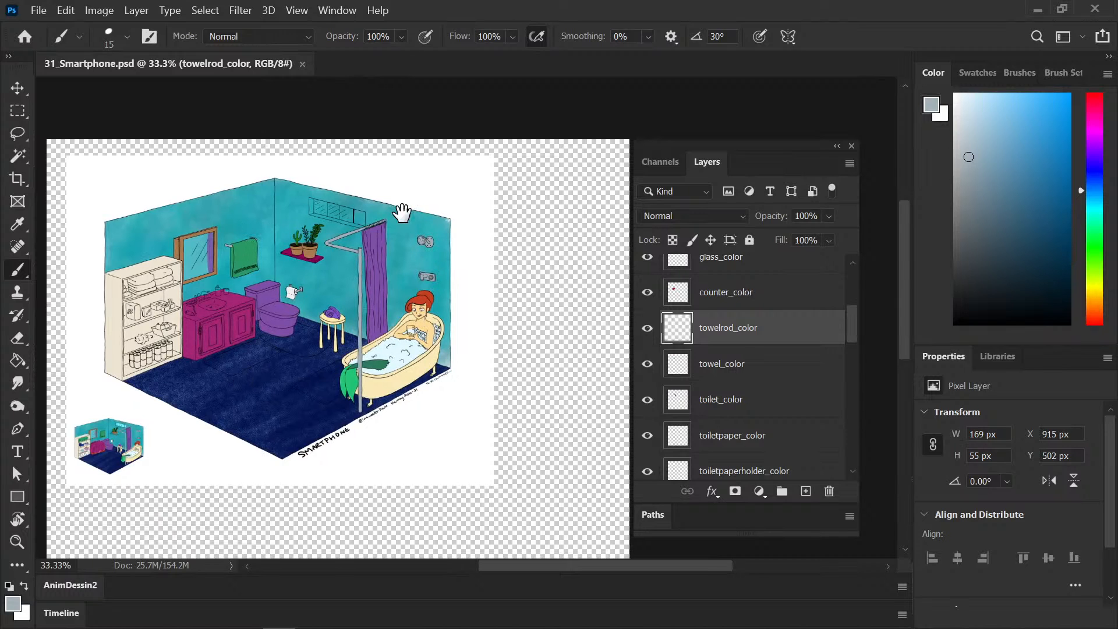
left_click_drag(370, 403, 474, 385)
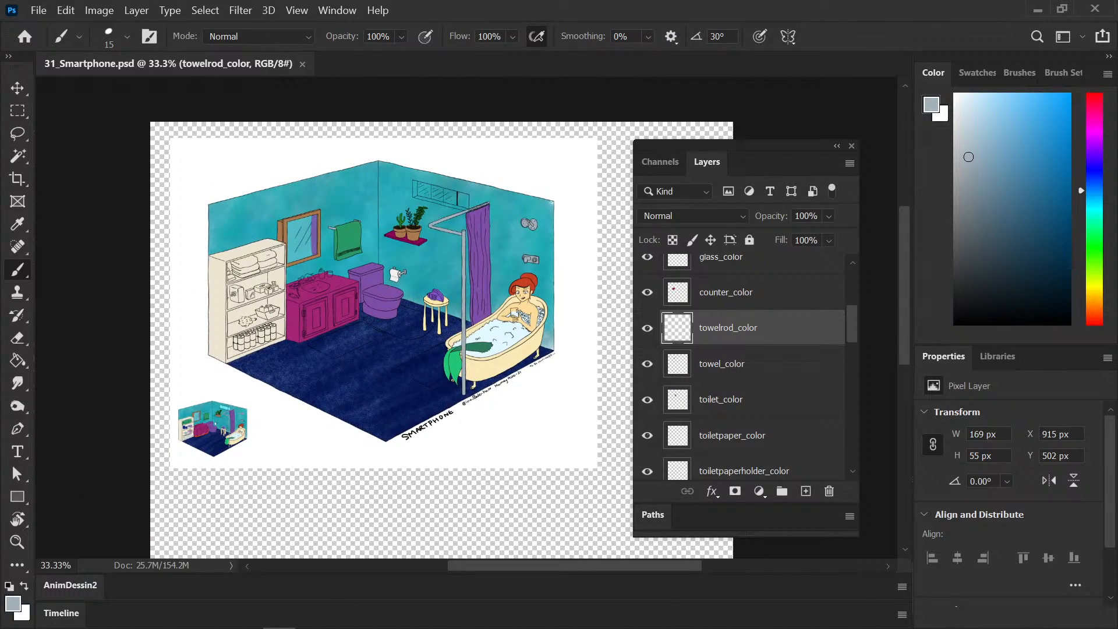
key("ctrl+plus")
key("ctrl+plus")
key("ctrl+plus")
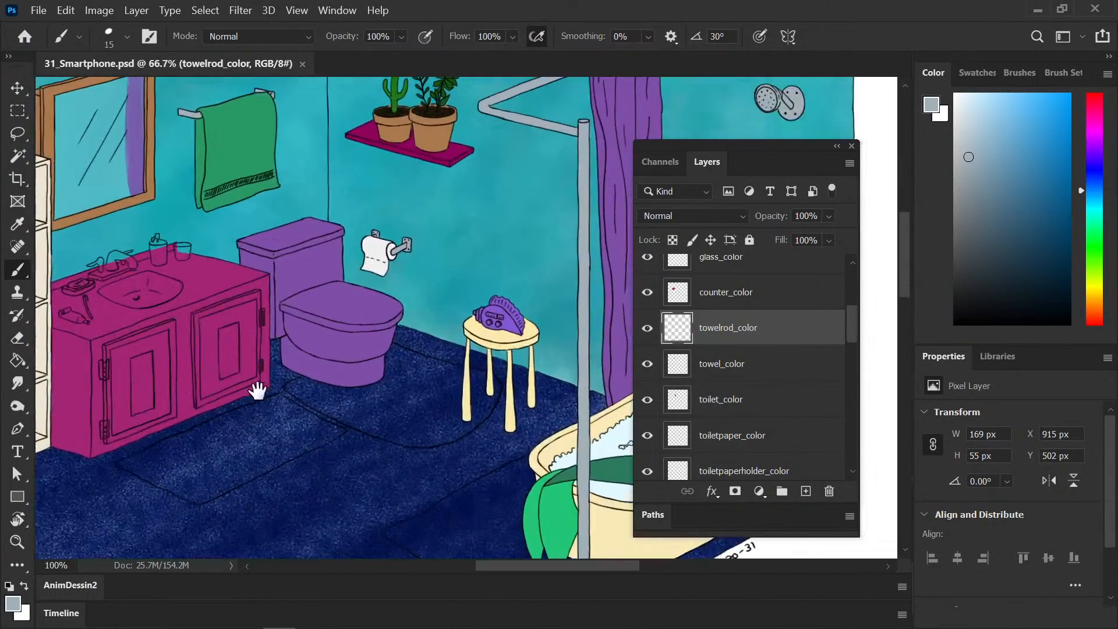
left_click_drag(257, 390, 394, 429)
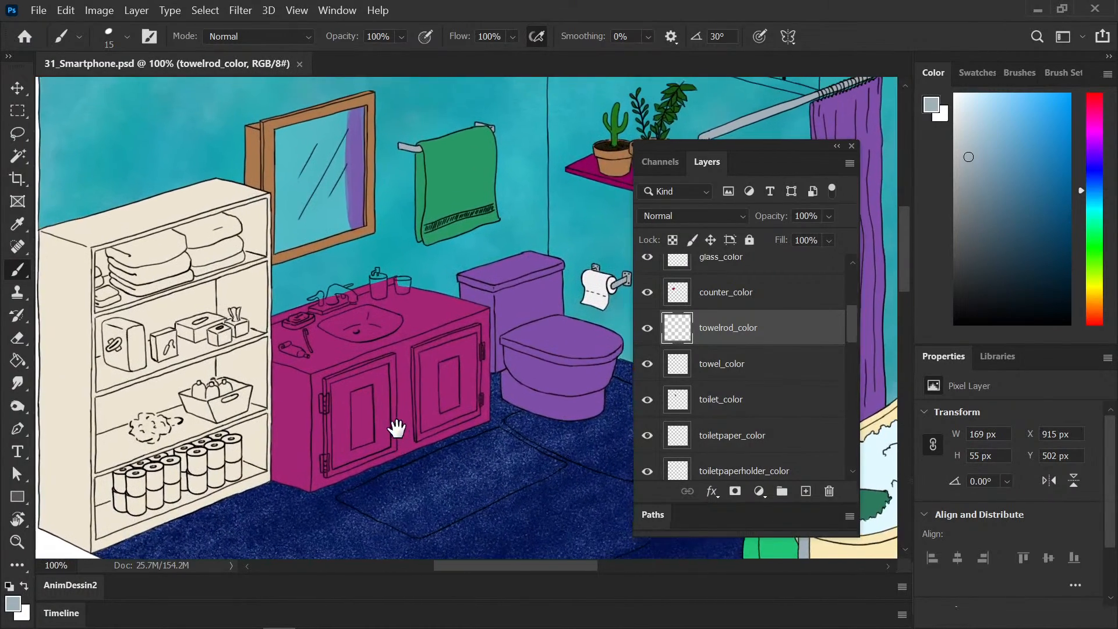
Step: Add a new layer named sinkfaucet_color directly above the cabinet_color layer
left_click_drag(850, 333, 850, 305)
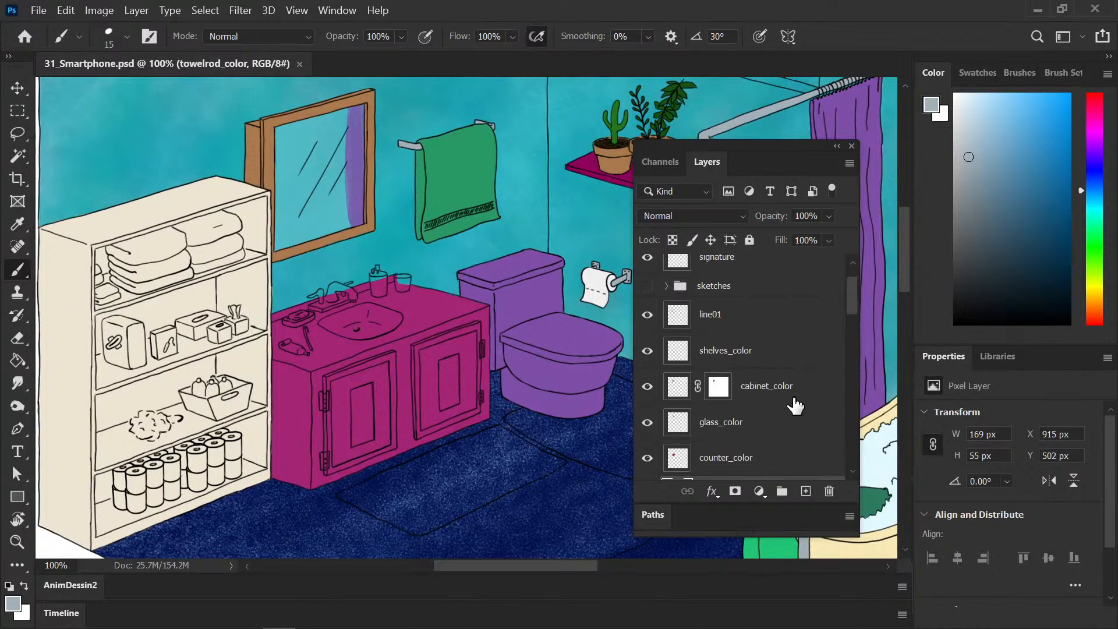
left_click(790, 398)
left_click(806, 491)
double_click(714, 386)
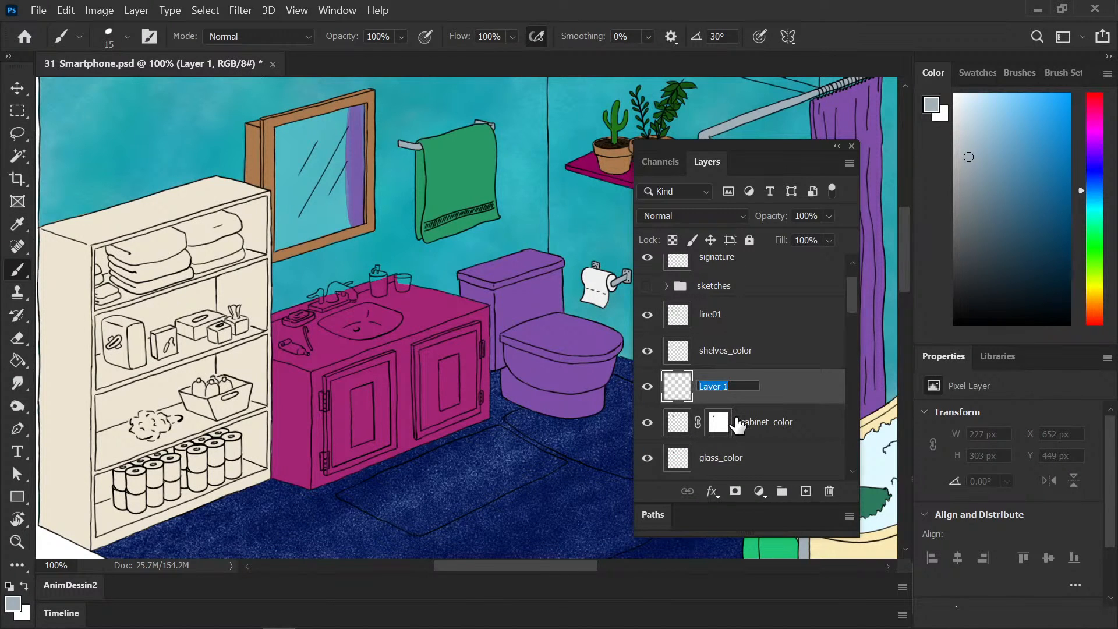
type("sinkfaucet_color")
key("Return")
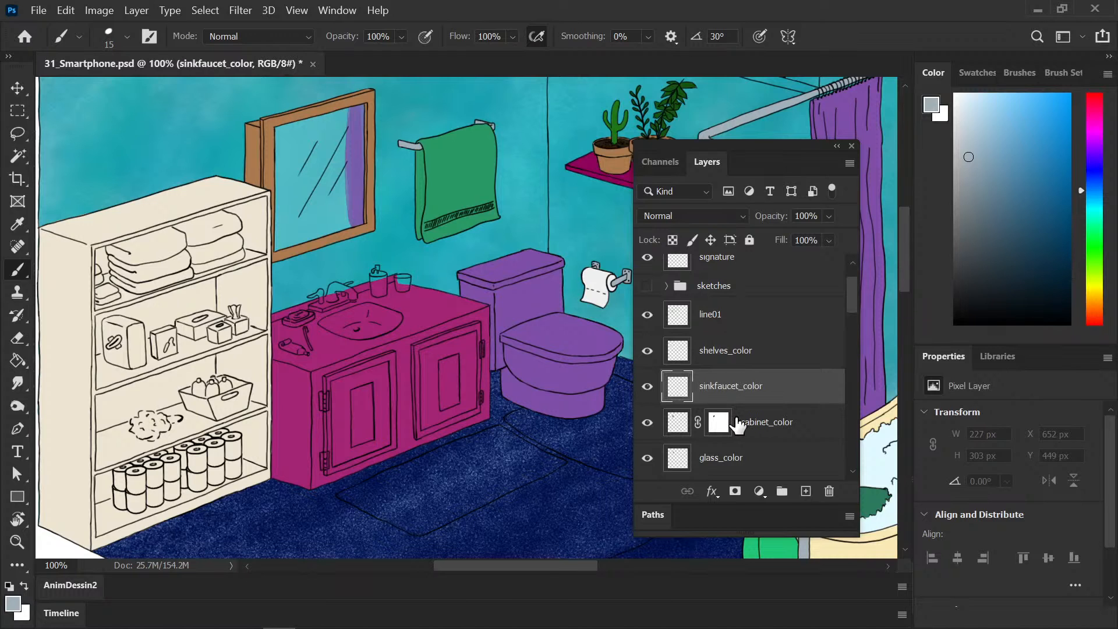
Step: Paint the sink faucet's left handle and the edges of its base gray on the sinkfaucet_color layer
scroll(295, 351, "up", 5)
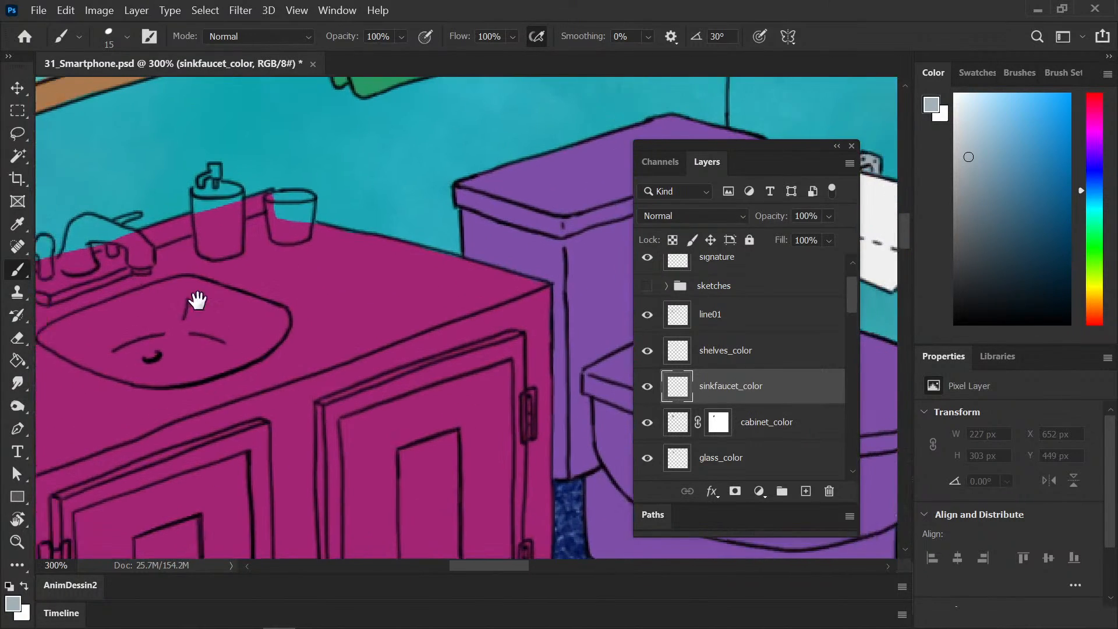
mouse_move(198, 300)
left_mouse_down()
mouse_move(396, 327)
mouse_move(437, 375)
left_mouse_up()
mouse_move(248, 334)
left_mouse_down()
mouse_move(309, 333)
mouse_move(264, 327)
mouse_move(287, 350)
mouse_move(254, 360)
mouse_move(283, 369)
mouse_move(252, 393)
mouse_move(244, 366)
mouse_move(249, 382)
mouse_move(294, 395)
mouse_move(316, 343)
mouse_move(331, 358)
mouse_move(309, 370)
mouse_move(339, 359)
left_mouse_up()
key("e")
key("b")
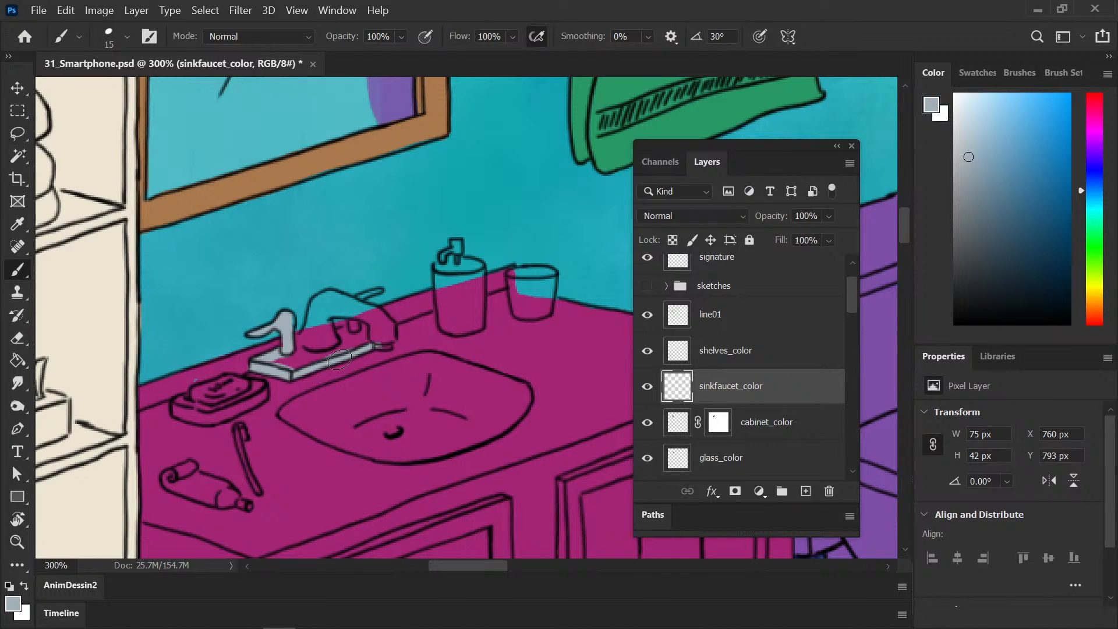
key("e")
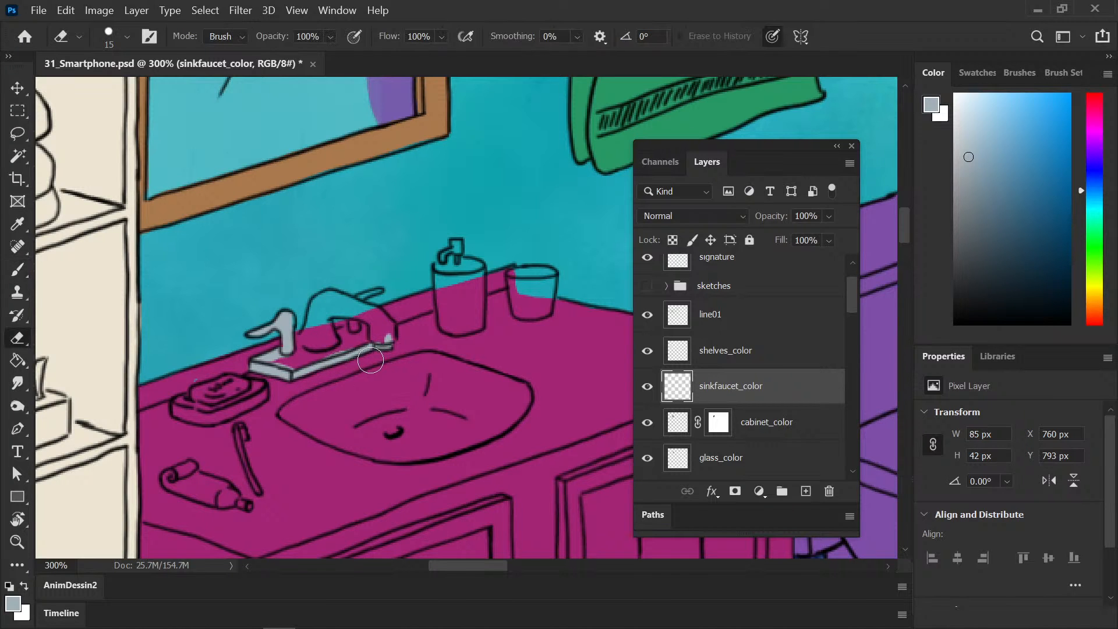
Step: Fill the rest of the sink faucet, including the spout and right handle, with gray on the sinkfaucet_color layer
key("b")
mouse_move(380, 344)
left_mouse_down()
mouse_move(383, 319)
mouse_move(366, 310)
mouse_move(387, 326)
mouse_move(363, 298)
mouse_move(347, 308)
mouse_move(350, 329)
mouse_move(334, 326)
mouse_move(366, 327)
mouse_move(347, 330)
mouse_move(367, 338)
mouse_move(356, 326)
mouse_move(296, 329)
mouse_move(292, 349)
mouse_move(317, 326)
mouse_move(298, 346)
mouse_move(349, 330)
mouse_move(358, 334)
mouse_move(335, 338)
mouse_move(344, 331)
mouse_move(355, 347)
mouse_move(330, 336)
mouse_move(274, 361)
mouse_move(309, 344)
mouse_move(319, 300)
left_mouse_up()
key("e")
key("b")
key("ctrl+z")
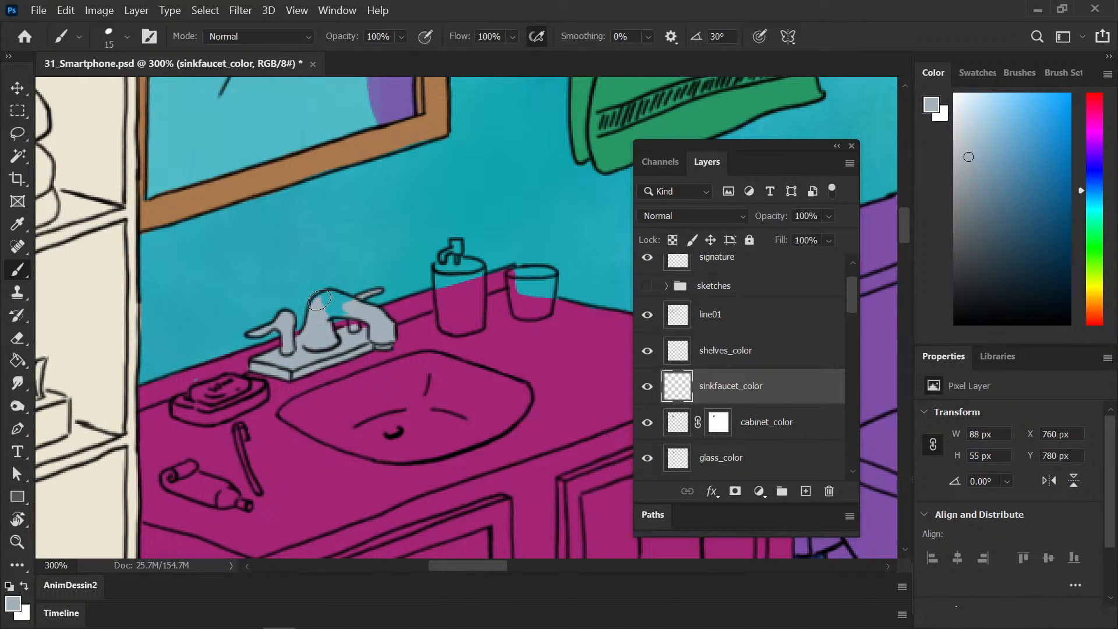
left_click_drag(226, 370, 224, 363)
key("ctrl+z")
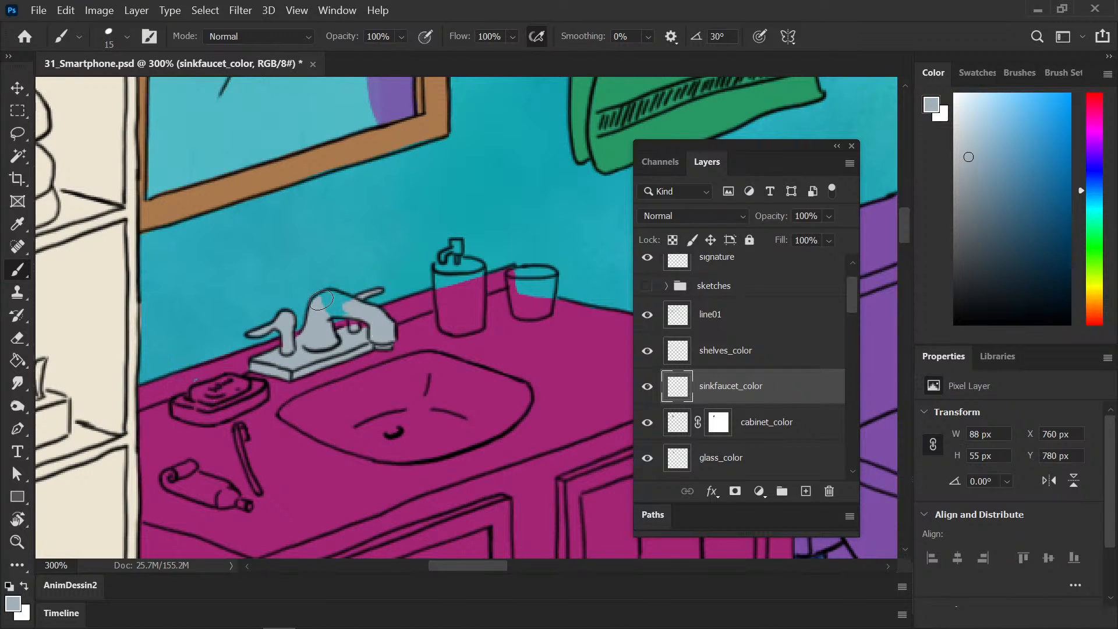
mouse_move(321, 300)
left_mouse_down()
mouse_move(341, 299)
mouse_move(329, 309)
mouse_move(321, 300)
left_mouse_up()
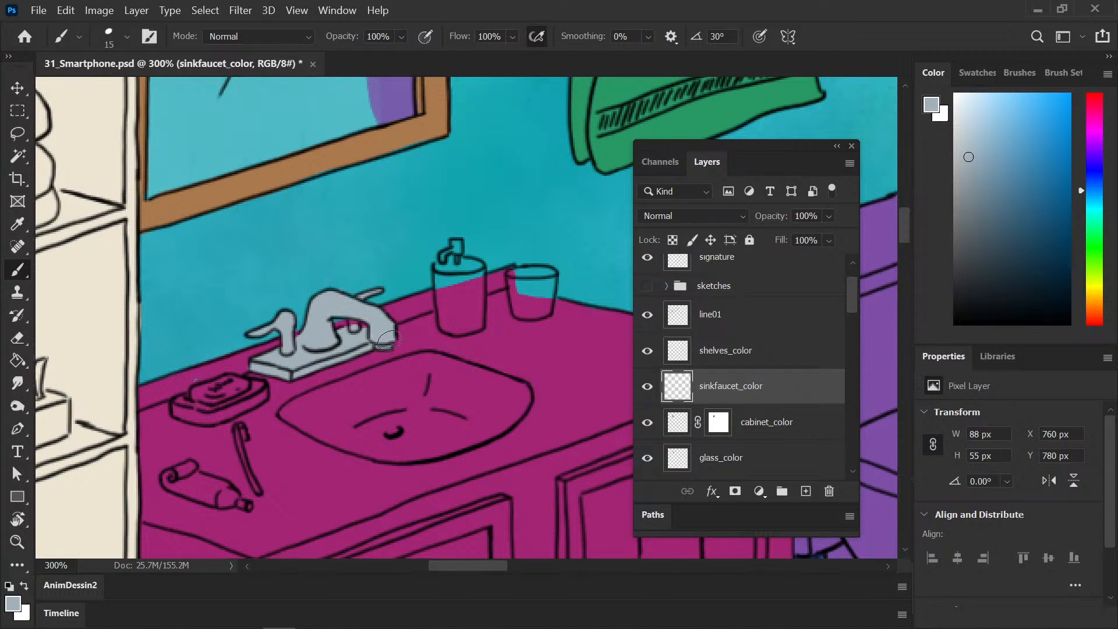
Step: Sample the counter's magenta and paint over the soap dish area on the cabinet_color layer
left_click(412, 330, "alt")
key("i")
left_click(316, 474)
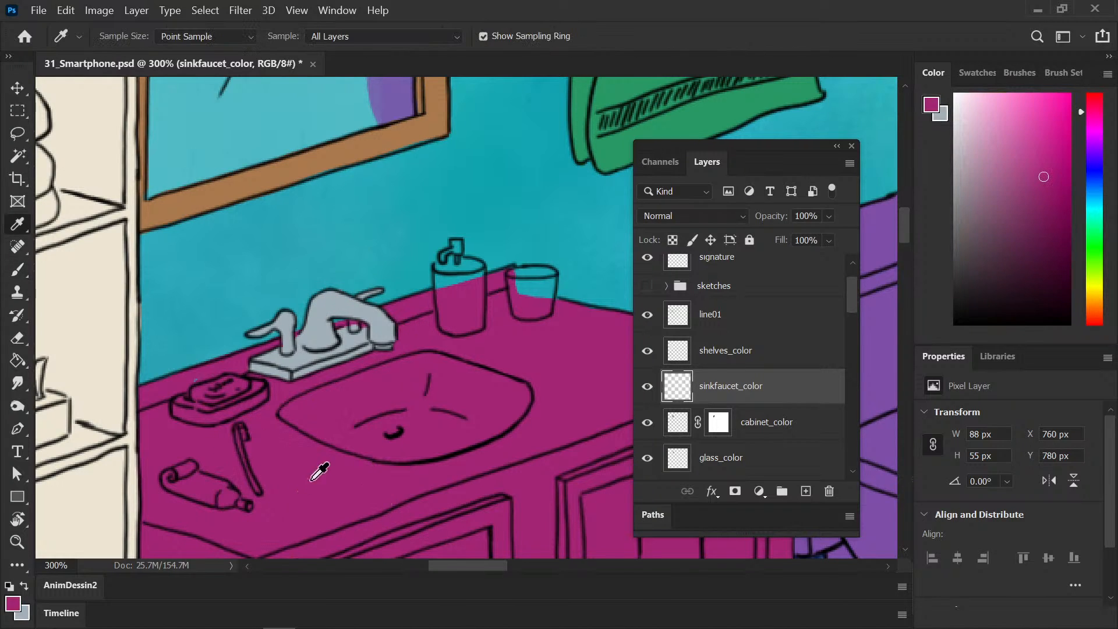
left_click(676, 429)
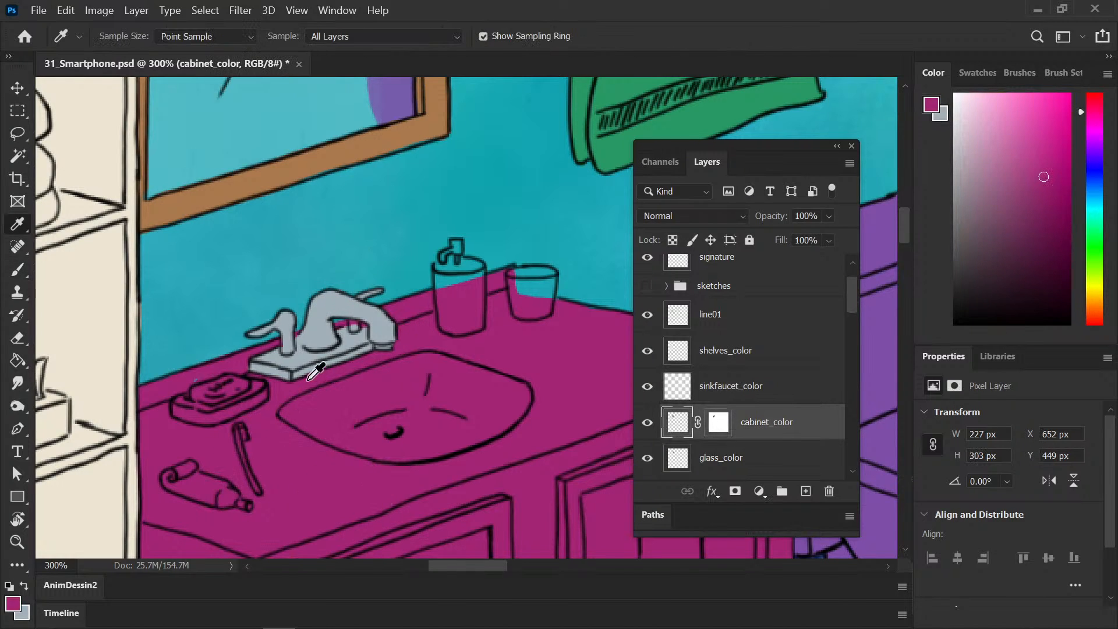
key("b")
left_click_drag(208, 382, 229, 405)
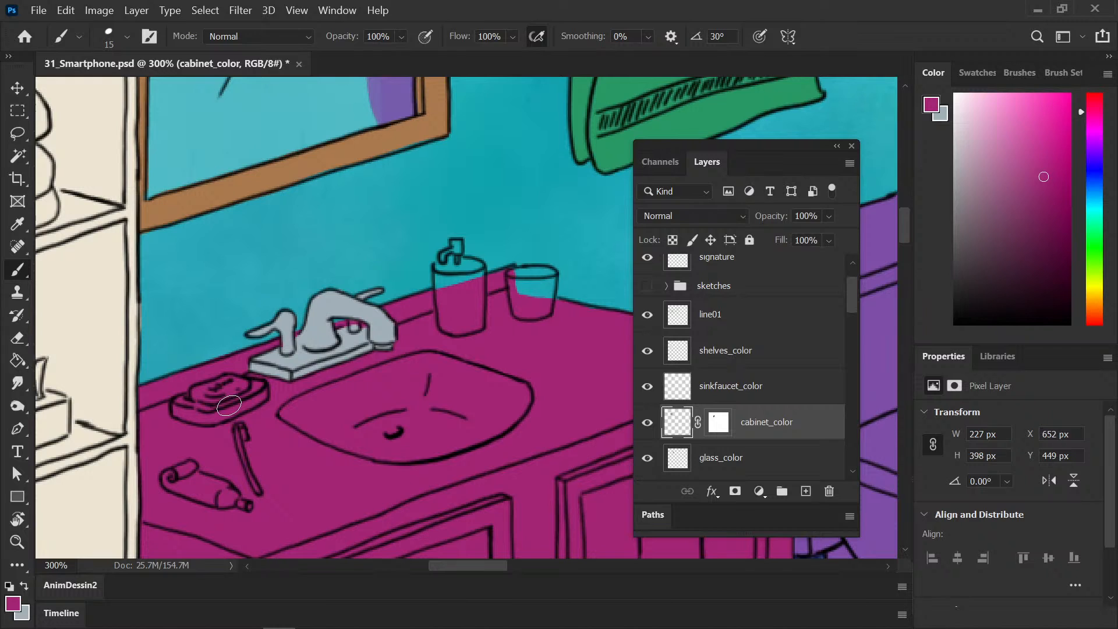
Step: Switch the painting color back to gray, reselect the sinkfaucet_color layer, and save the file
key("x")
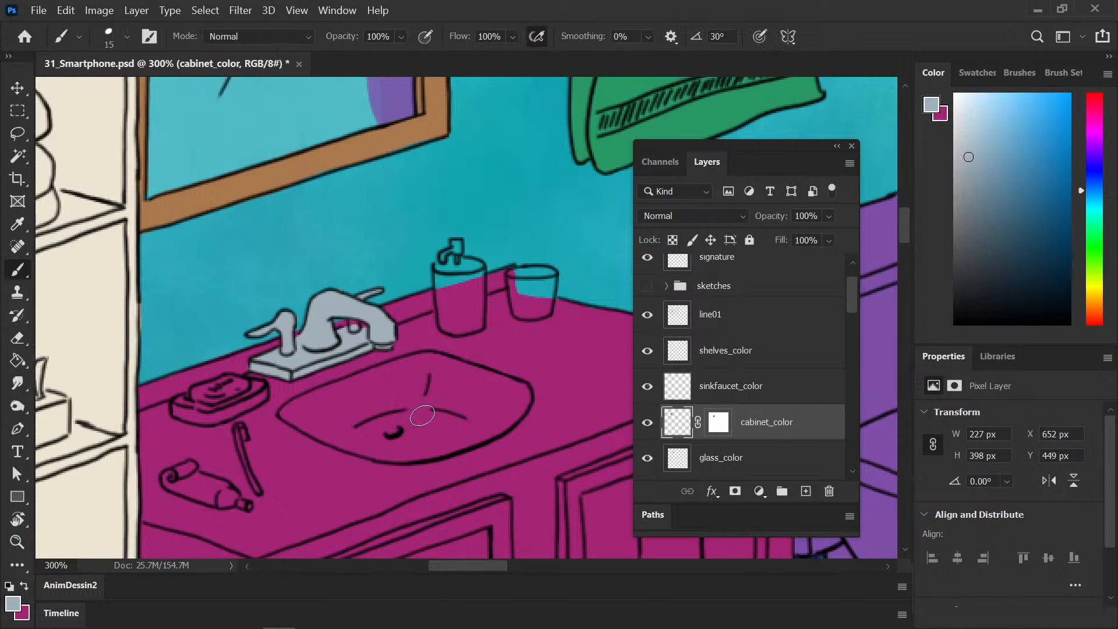
left_click(751, 389)
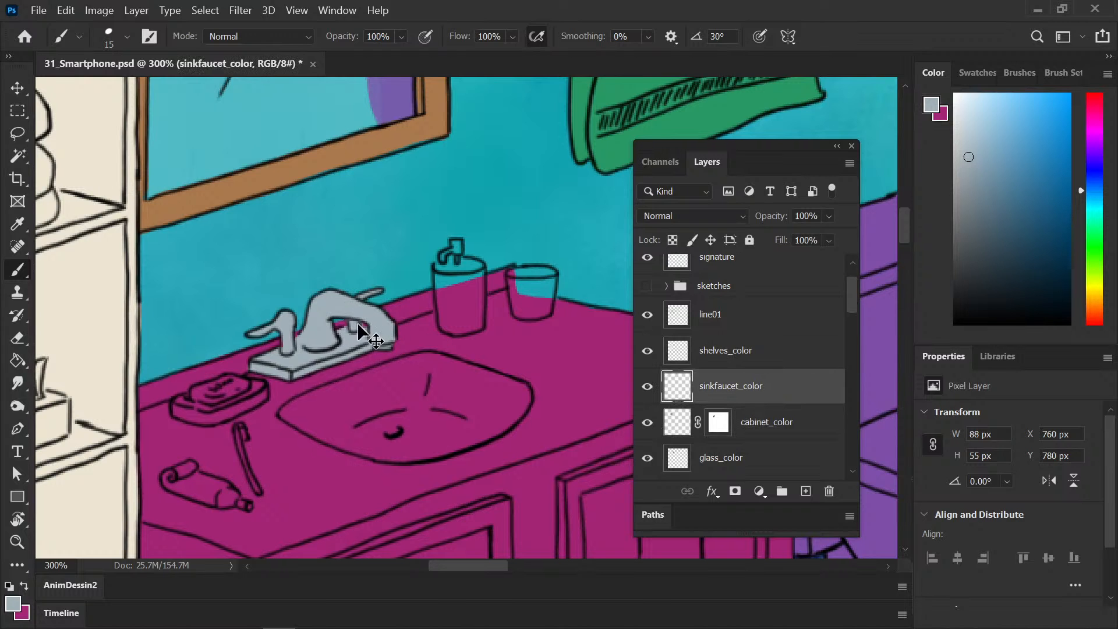
scroll(361, 332, "down", 6)
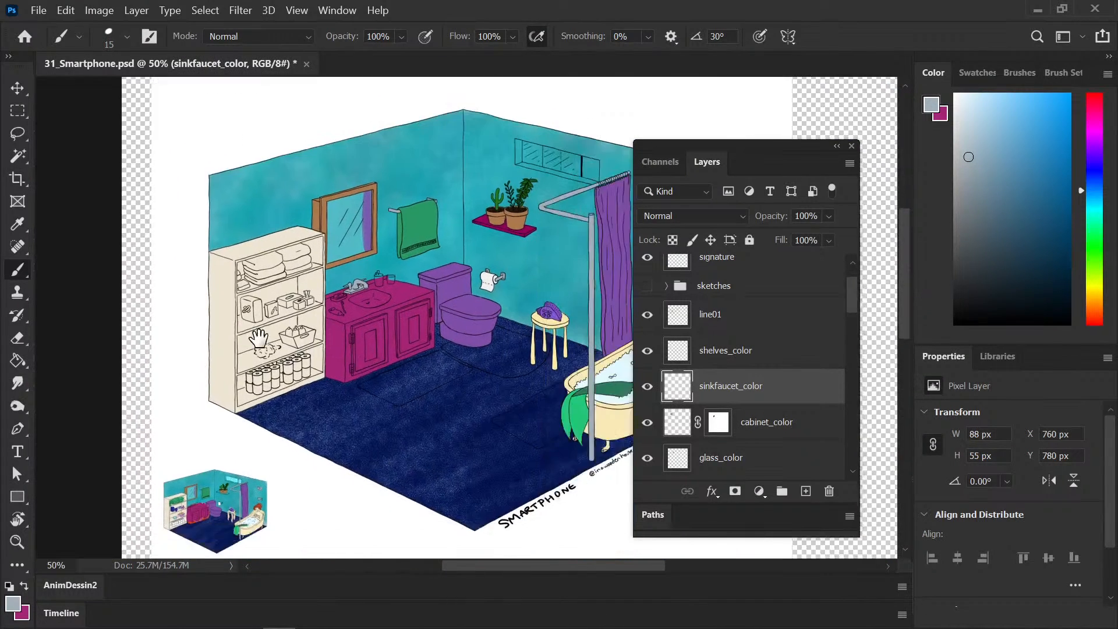
left_click_drag(259, 338, 113, 305)
key("ctrl+s")
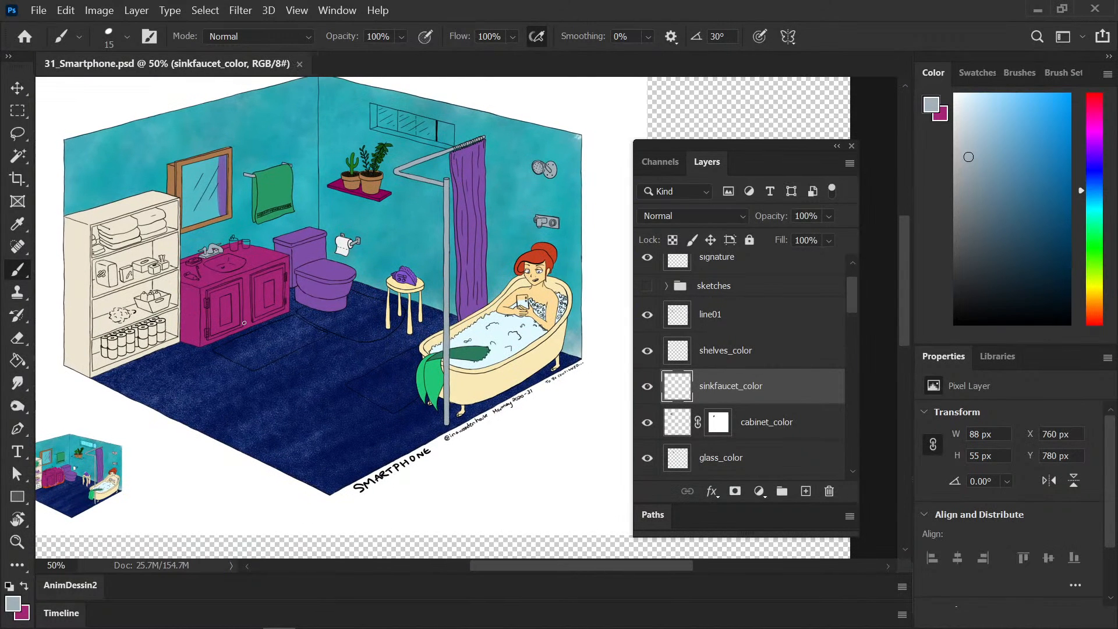
left_click_drag(200, 411, 245, 441)
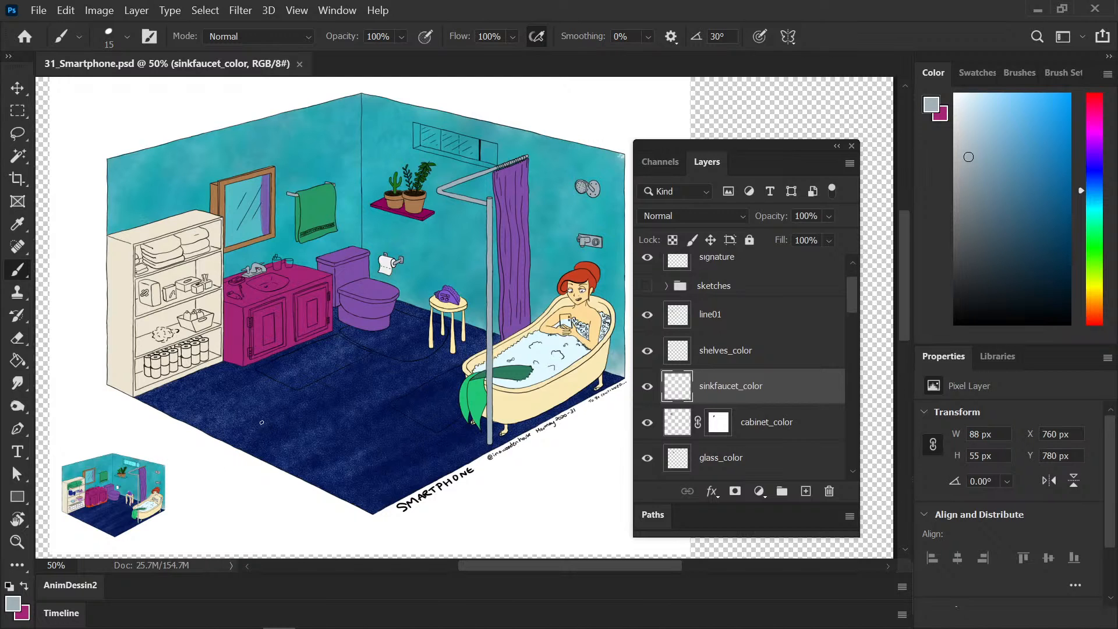
left_click_drag(267, 417, 248, 399)
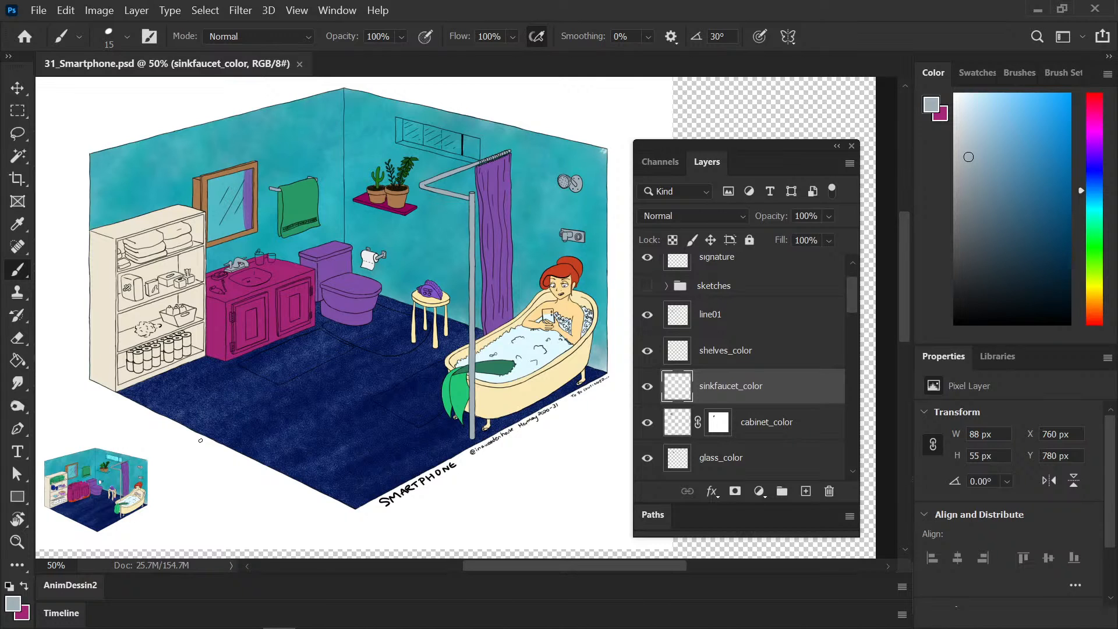
mouse_move(230, 444)
left_mouse_down()
mouse_move(256, 407)
mouse_move(271, 409)
mouse_move(238, 447)
mouse_move(241, 437)
left_mouse_up()
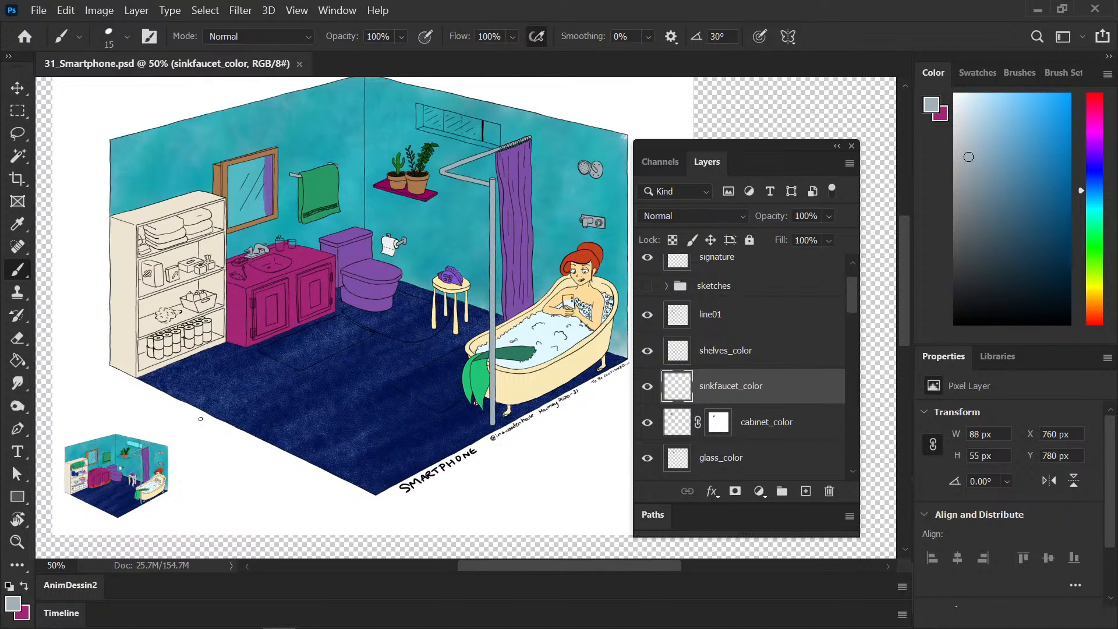
left_click_drag(215, 474, 209, 486)
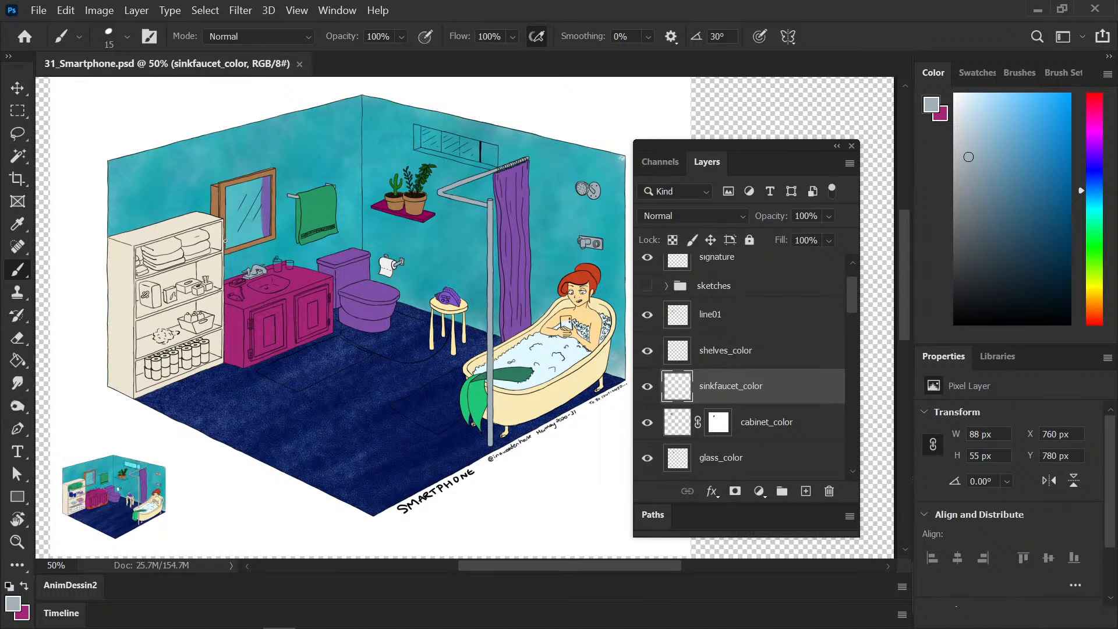
Step: Sample the hanging towel's green as the painting color
key("i")
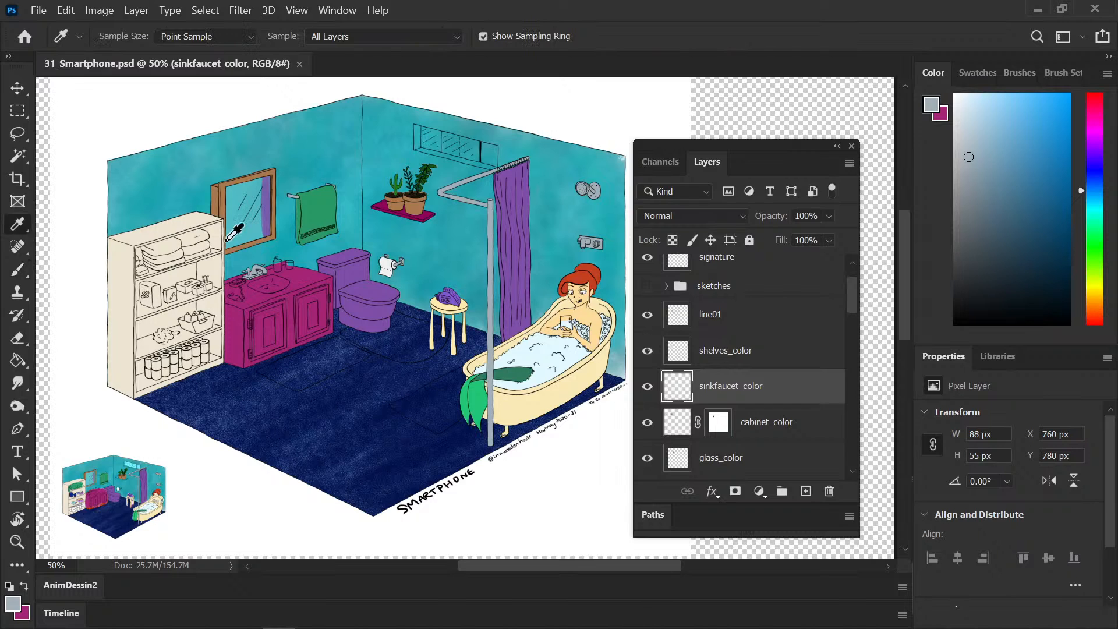
left_click(330, 207)
key("v")
Step: Add a new layer named towels_color above the shelves_color layer and clip it to that layer
left_click(786, 351)
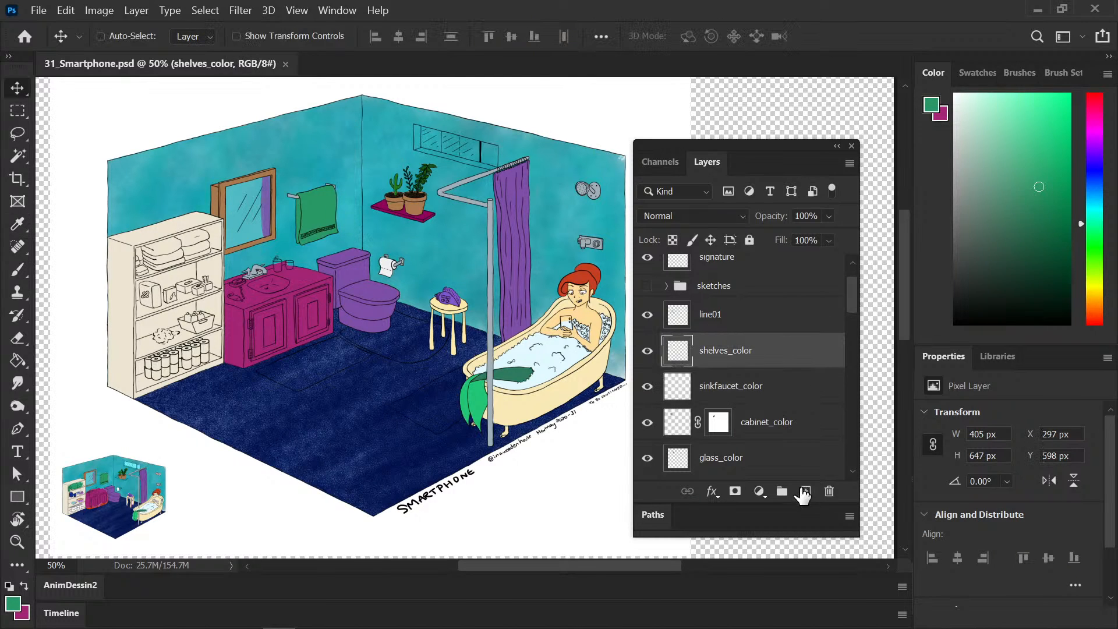
left_click(805, 493)
double_click(716, 352)
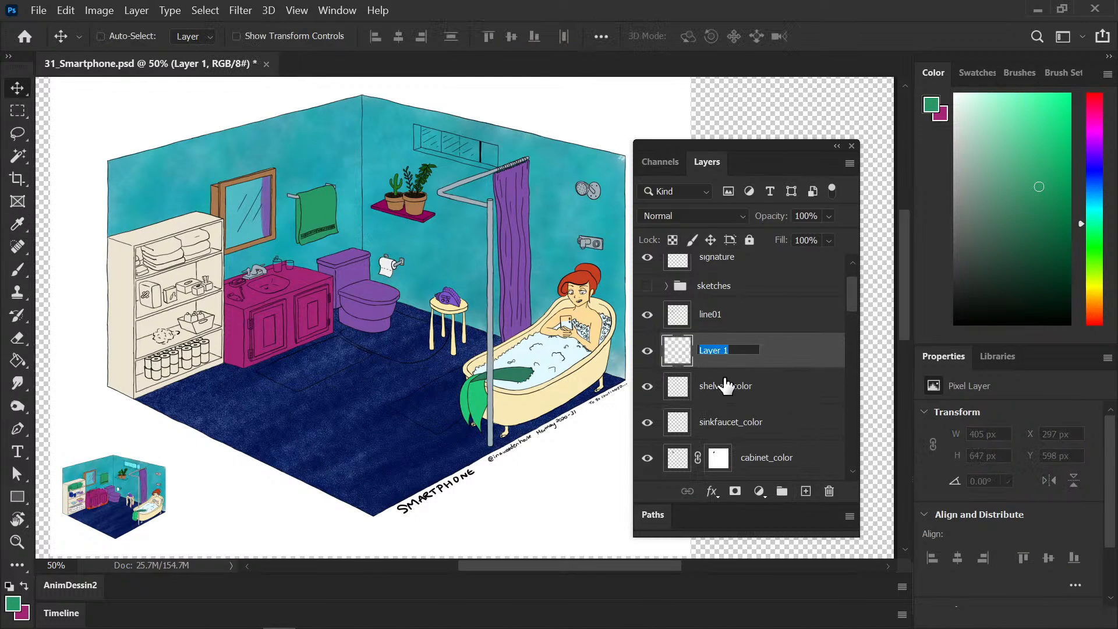
type("towels_color")
key("Return")
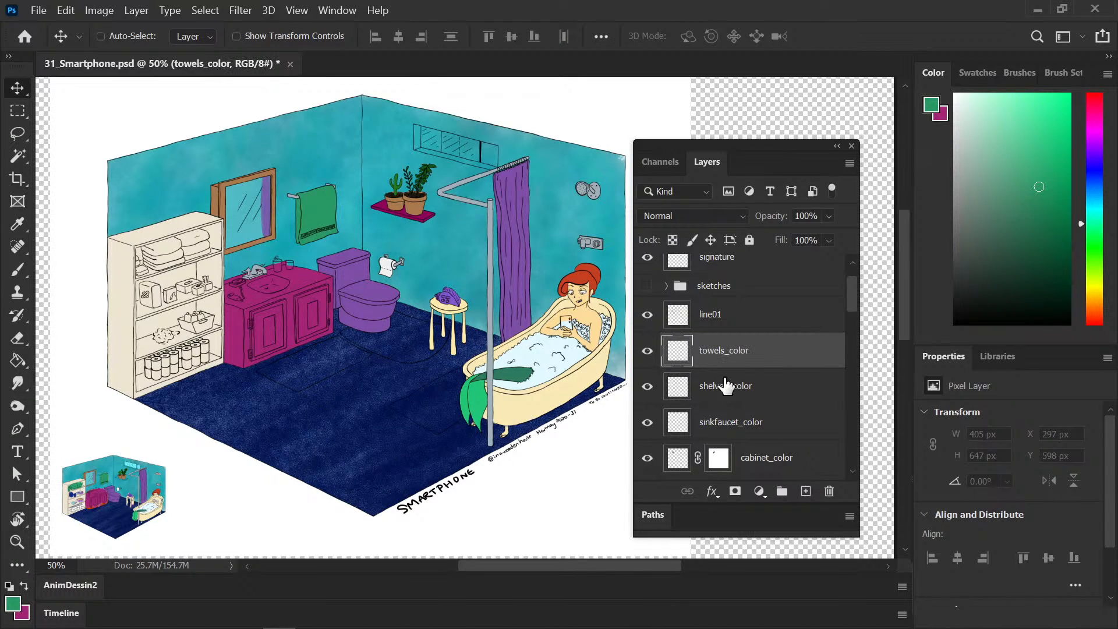
left_click(757, 367, "alt")
Step: Paint the small folded towels on the shelf unit's top shelf green with the Brush on the towels_color layer
key("b")
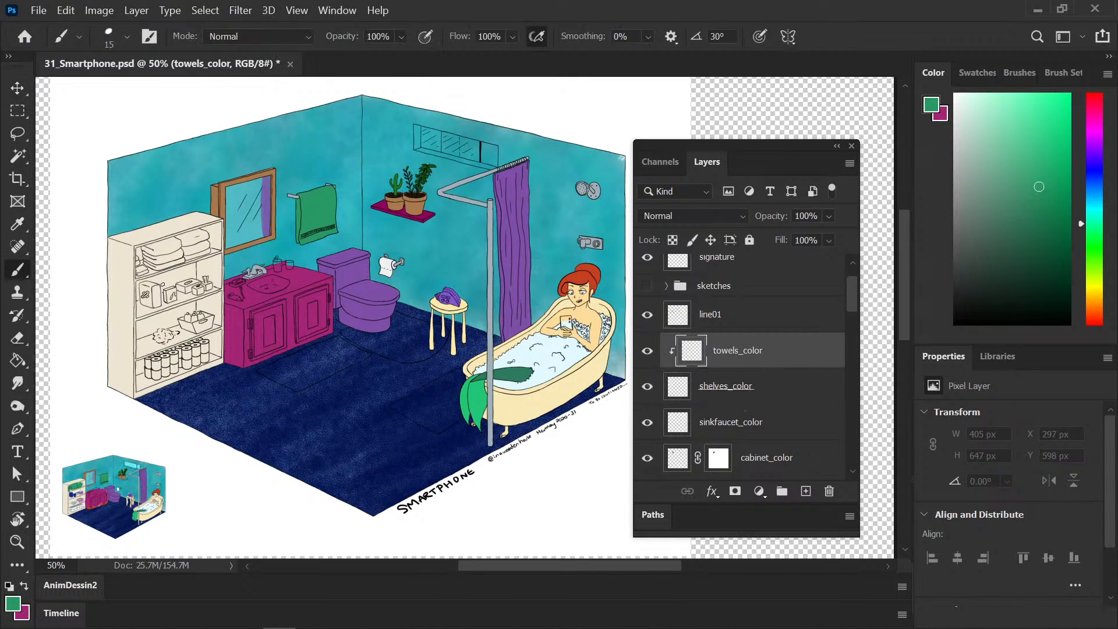
key("ctrl+1")
left_click_drag(112, 324, 429, 225)
left_click_drag(319, 320, 294, 361)
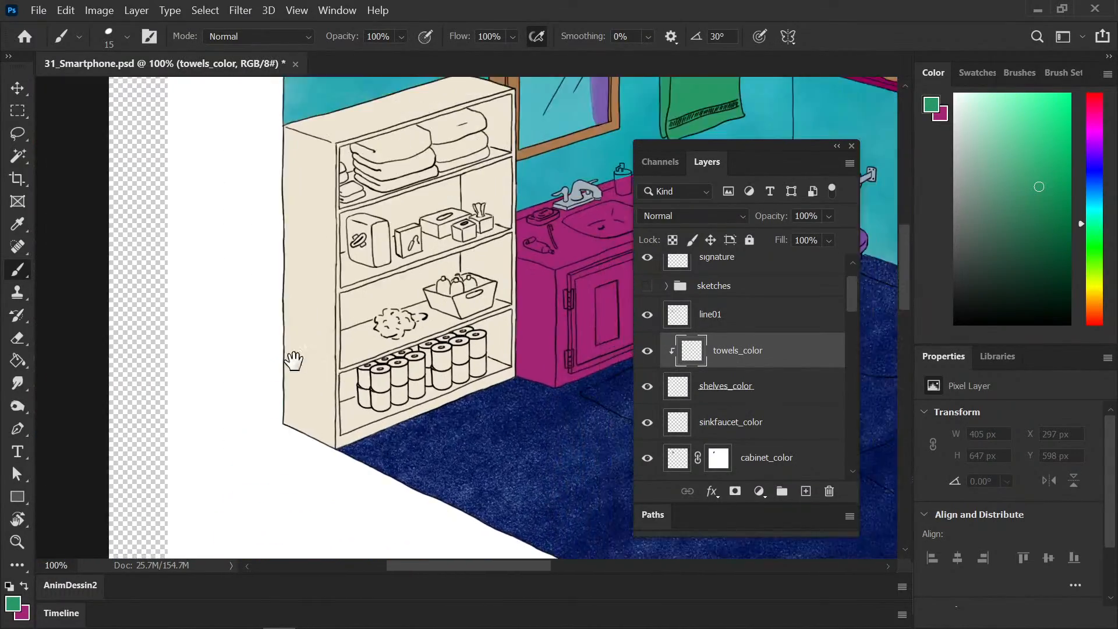
scroll(262, 429, "up", 5)
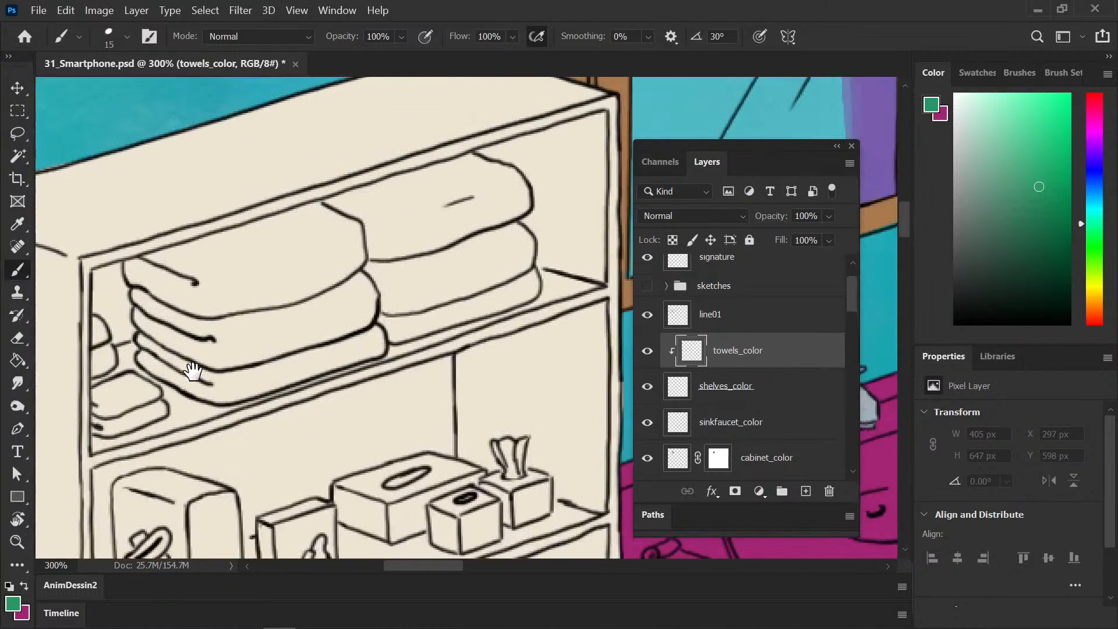
left_click_drag(192, 371, 233, 394)
left_click_drag(138, 370, 138, 352)
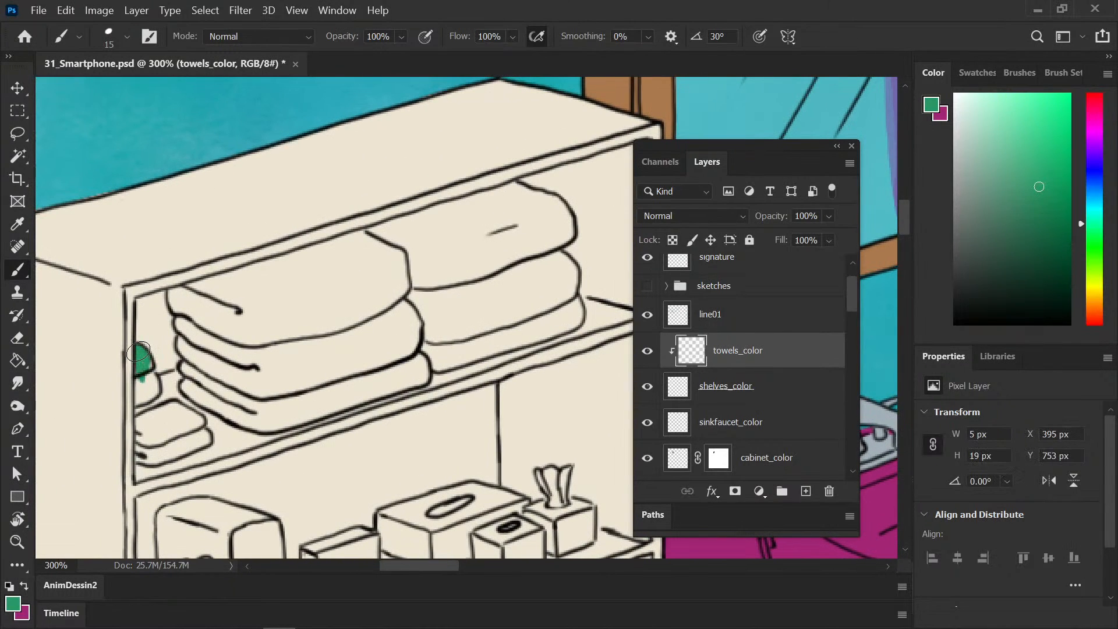
mouse_move(138, 352)
left_mouse_down()
mouse_move(138, 390)
mouse_move(138, 379)
mouse_move(144, 396)
mouse_move(153, 392)
left_mouse_up()
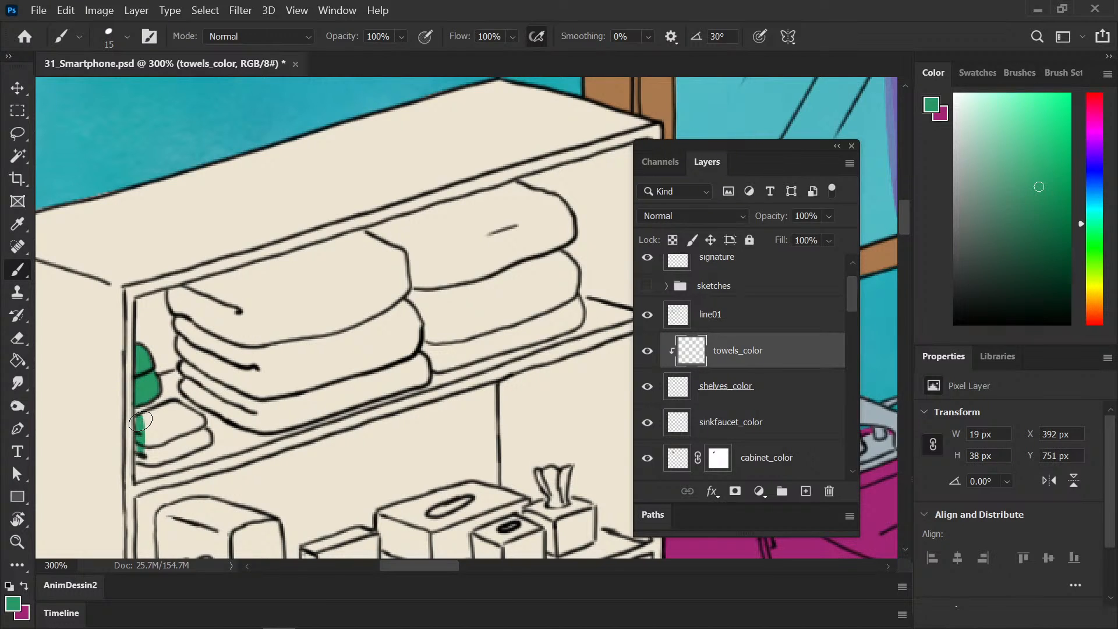
mouse_move(140, 420)
left_mouse_down()
mouse_move(155, 456)
mouse_move(162, 410)
mouse_move(144, 419)
left_mouse_up()
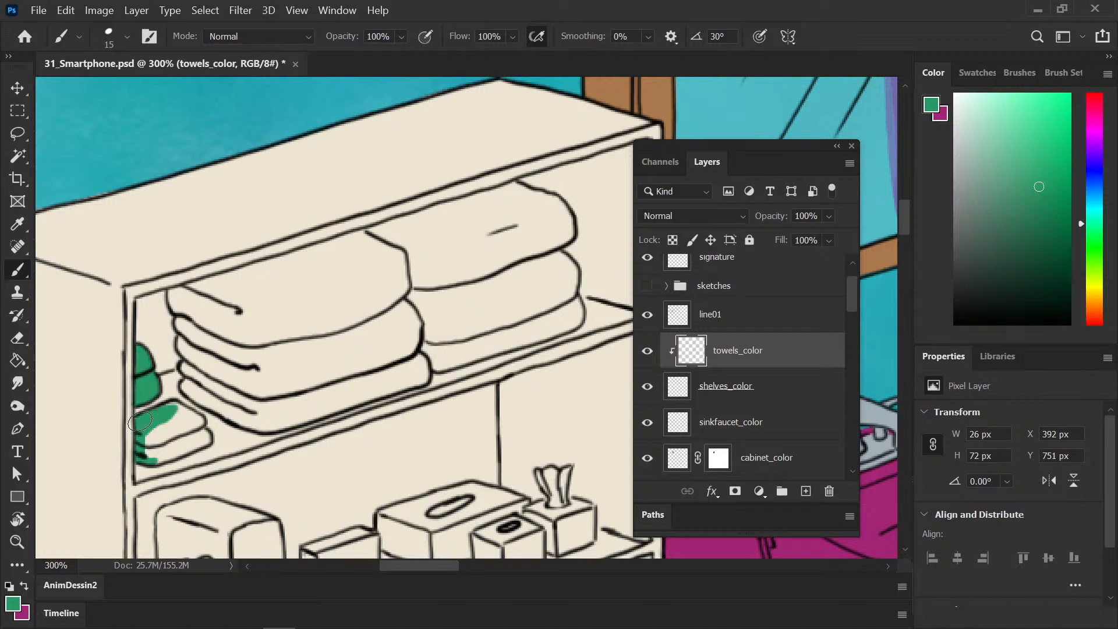
mouse_move(172, 410)
left_mouse_down()
mouse_move(187, 419)
mouse_move(180, 400)
mouse_move(205, 437)
mouse_move(153, 449)
mouse_move(161, 431)
mouse_move(200, 442)
left_mouse_up()
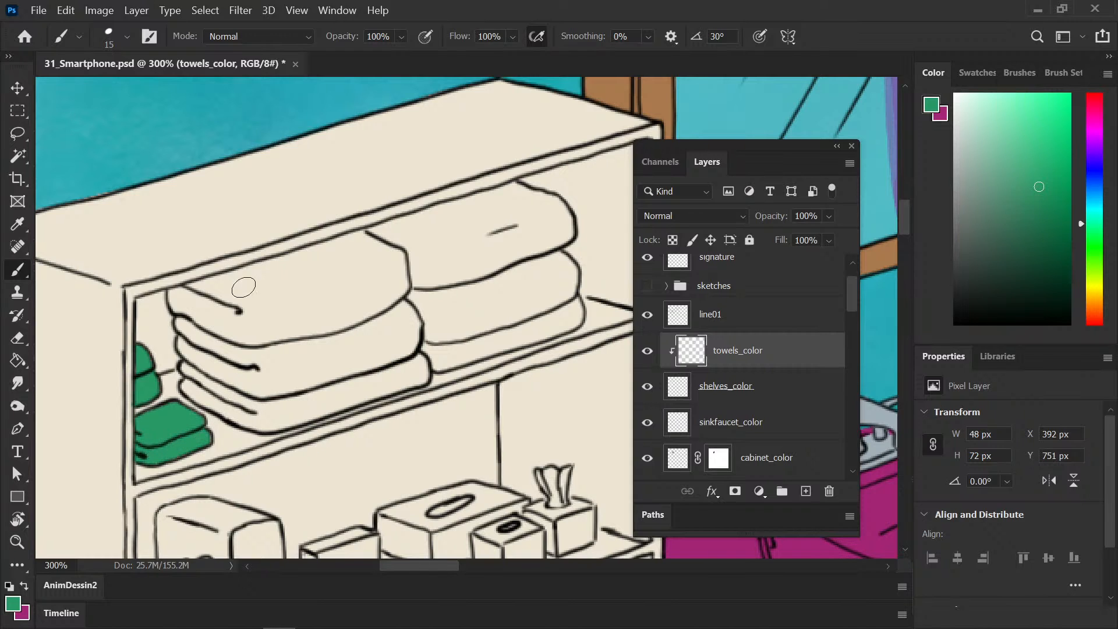
Step: Brush a closed green outline around the two large towel stacks on the top shelf, just inside their line art
left_click_drag(170, 308, 173, 297)
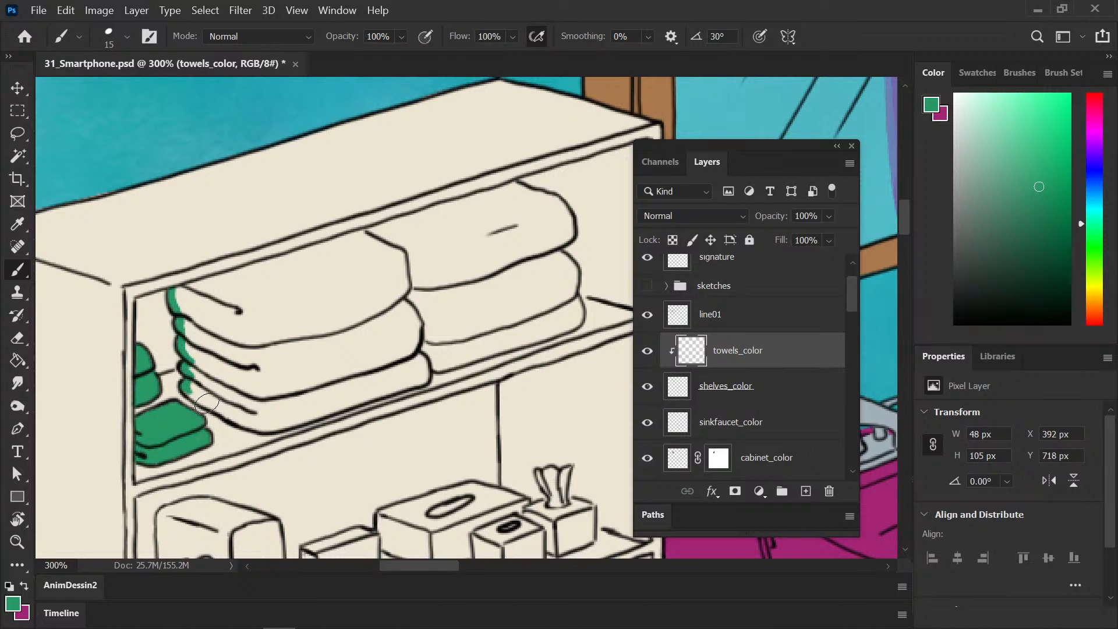
mouse_move(186, 390)
left_mouse_down()
mouse_move(281, 428)
mouse_move(247, 424)
mouse_move(296, 426)
mouse_move(276, 427)
mouse_move(538, 336)
mouse_move(573, 296)
mouse_move(417, 270)
left_mouse_up()
left_click_drag(402, 317, 411, 304)
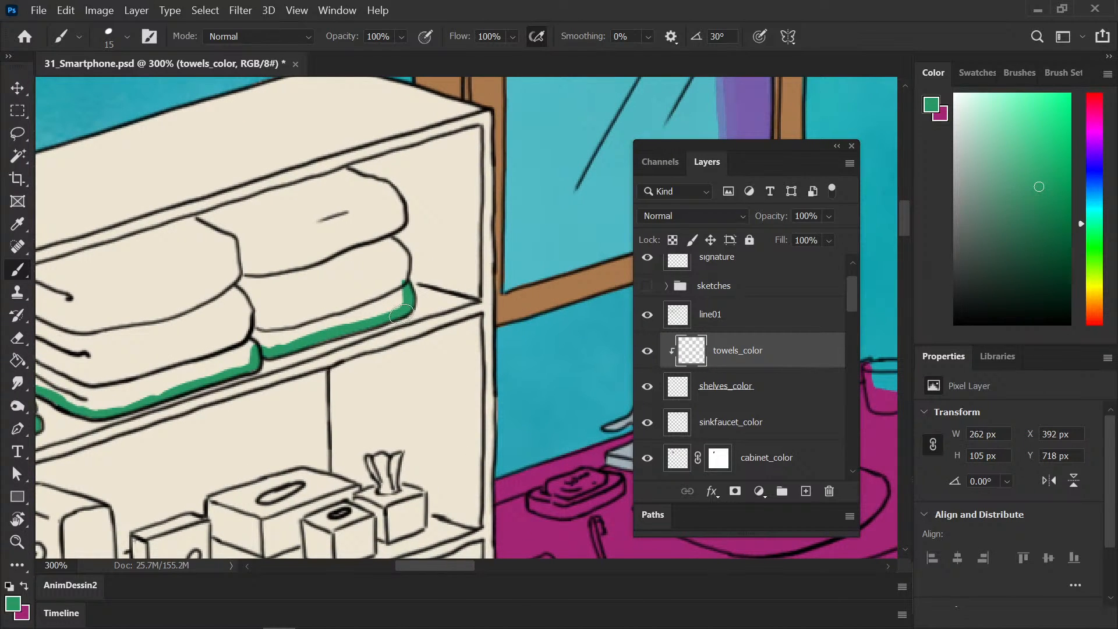
mouse_move(386, 240)
left_mouse_down()
mouse_move(397, 220)
mouse_move(387, 231)
mouse_move(377, 183)
mouse_move(342, 170)
left_mouse_up()
left_click_drag(320, 259, 430, 262)
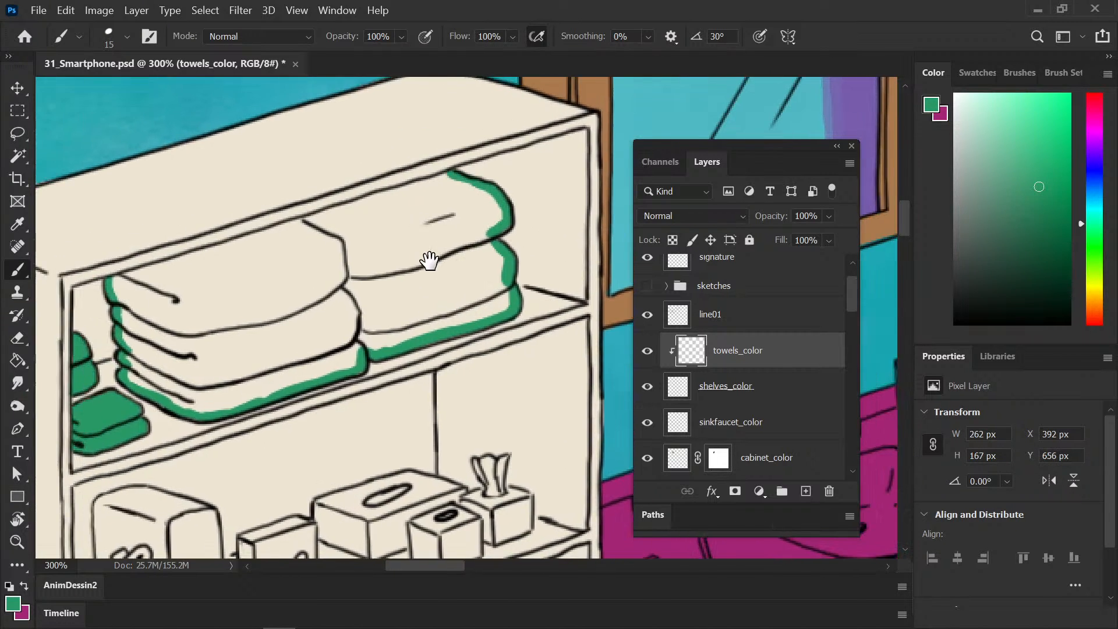
mouse_move(115, 281)
left_mouse_down()
mouse_move(405, 189)
mouse_move(447, 190)
left_mouse_up()
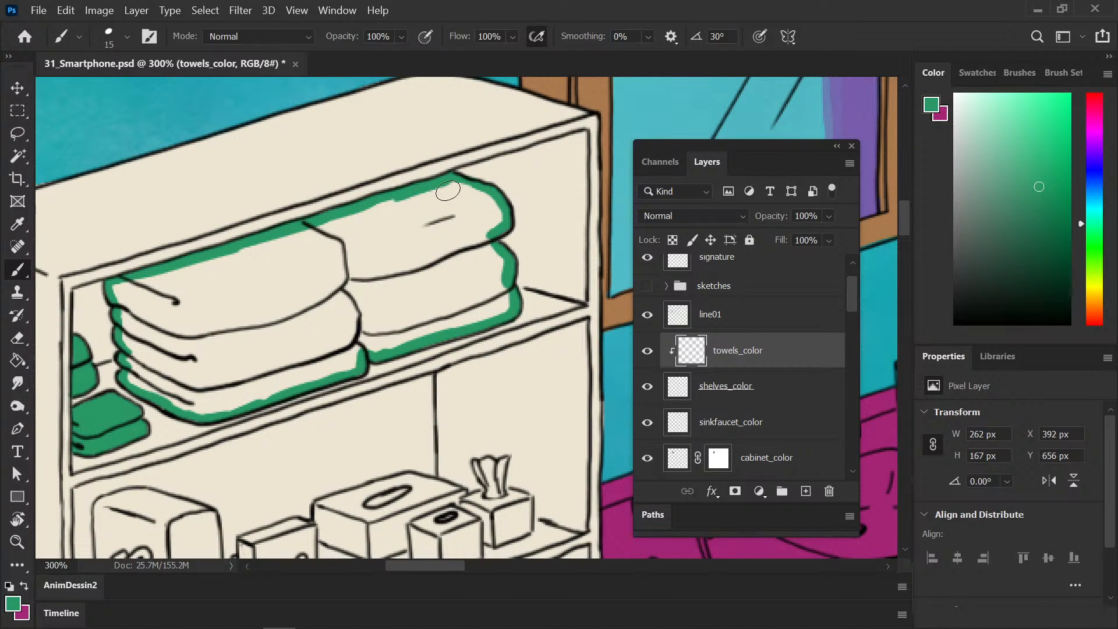
Step: Select the unpainted interior of the outlined towel stacks, expand the selection by 2 pixels, fill it with green and deselect
key("w")
left_click(414, 270)
left_click(204, 12)
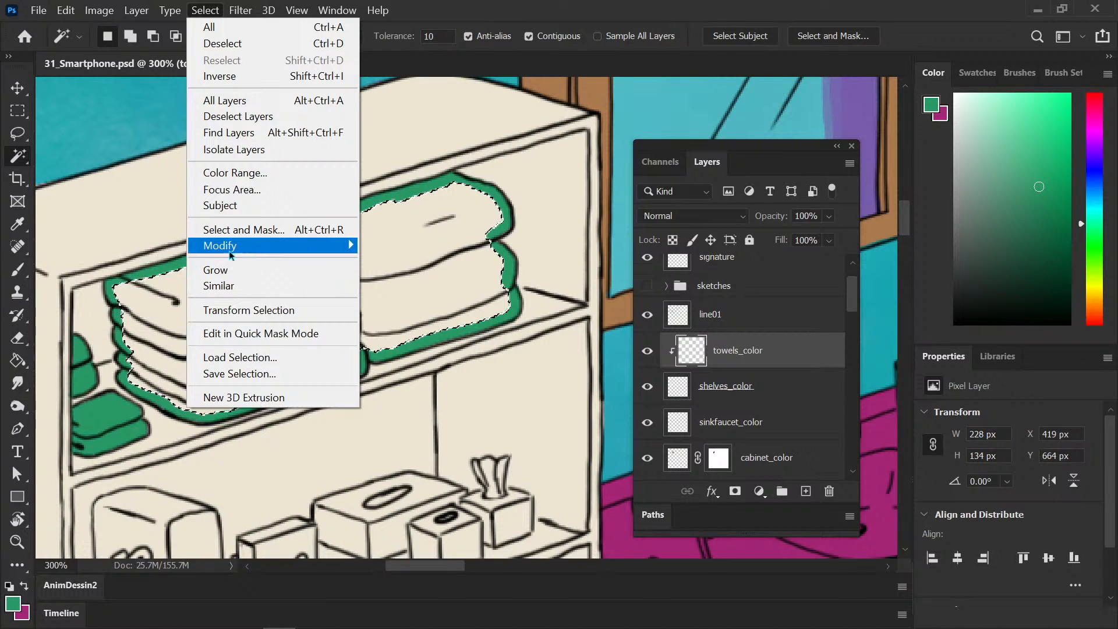
mouse_move(230, 254)
left_click(150, 282)
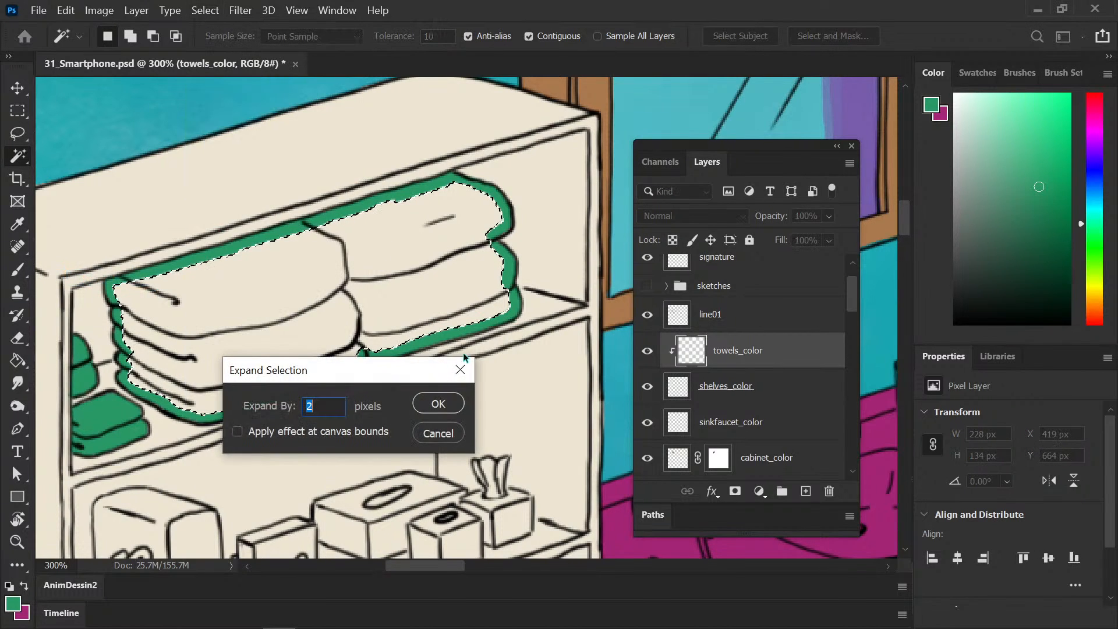
left_click(450, 406)
key("g")
left_click(332, 325)
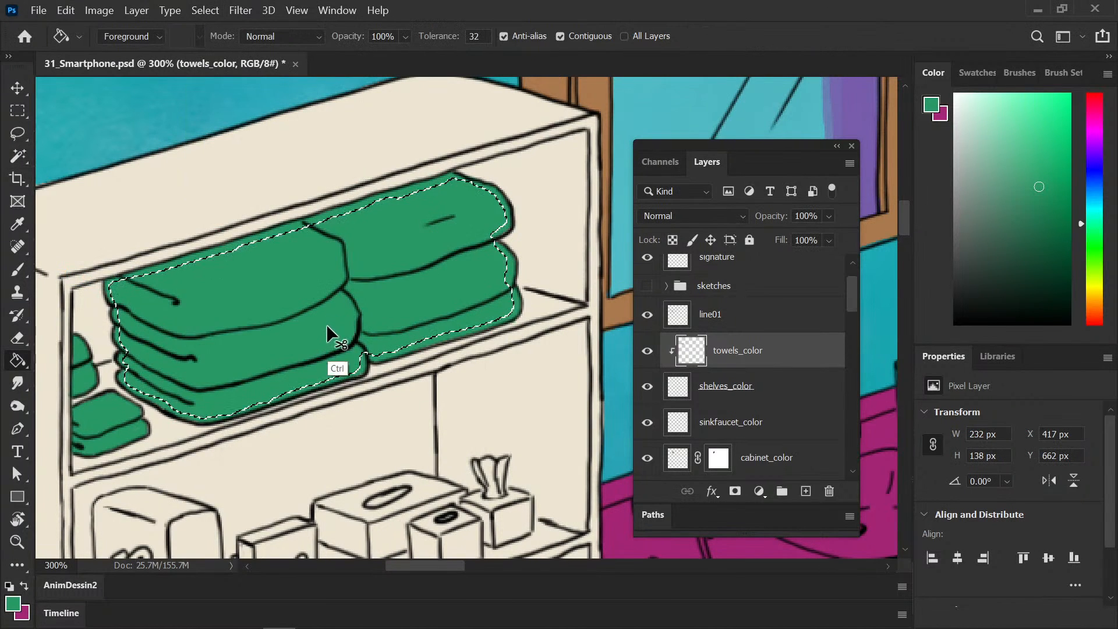
key("ctrl+d")
key("b")
Step: Save the illustration with the green shelf towels in place
key("ctrl+minus")
key("ctrl+minus")
key("ctrl+minus")
key("ctrl+minus")
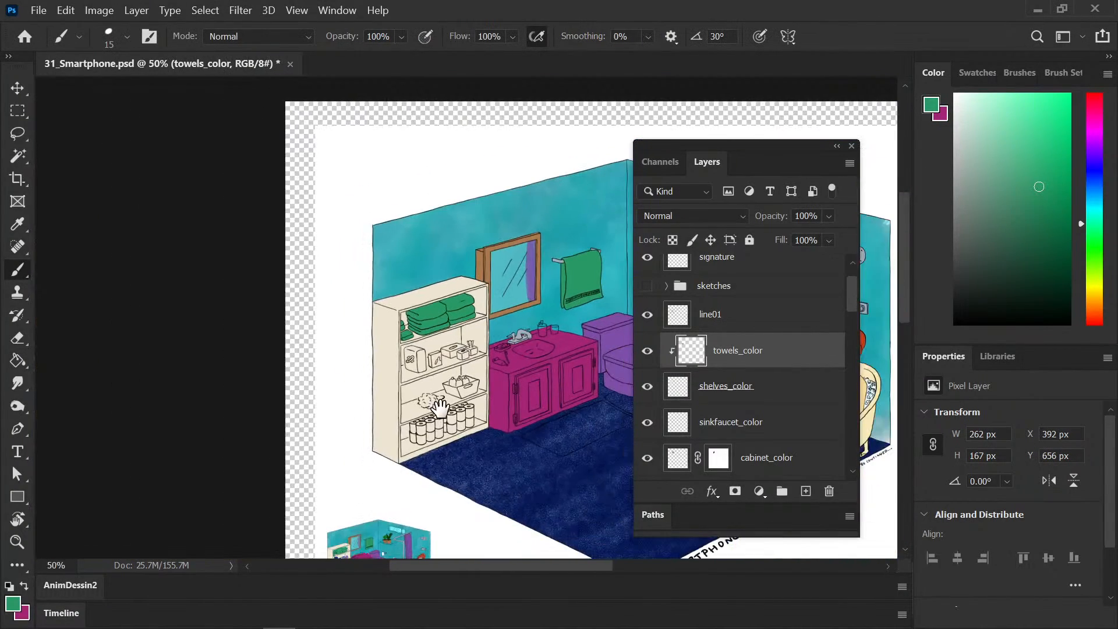
left_click_drag(440, 408, 246, 280)
key("ctrl+s")
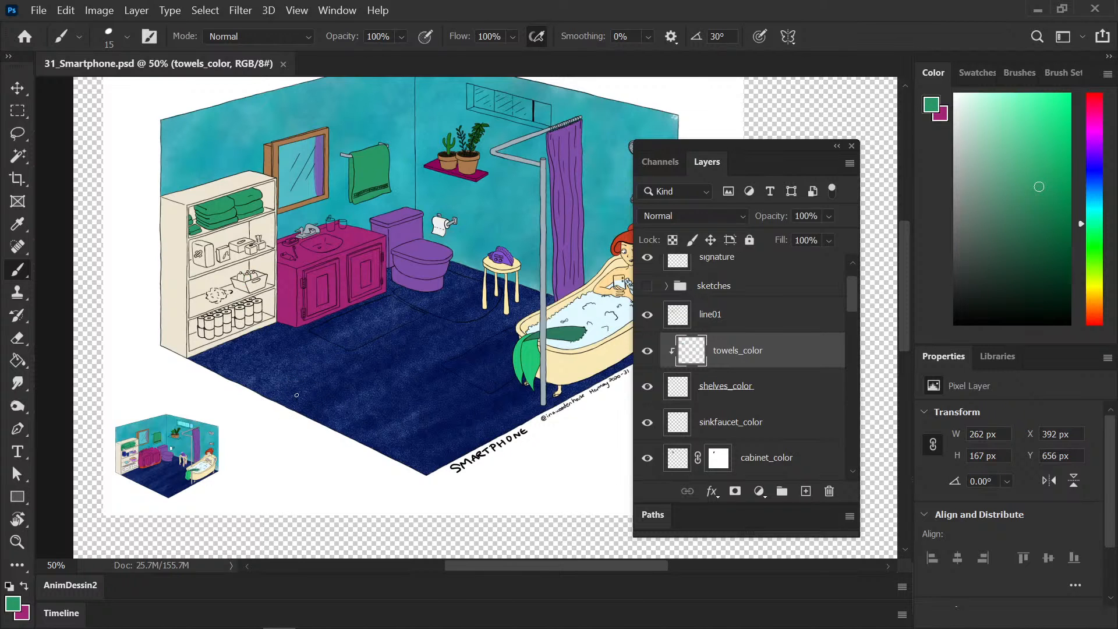
Step: Sample the dark blue of the shelf box in the small color reference thumbnail as the painting color
mouse_move(294, 399)
left_mouse_down()
mouse_move(277, 379)
mouse_move(260, 382)
left_mouse_up()
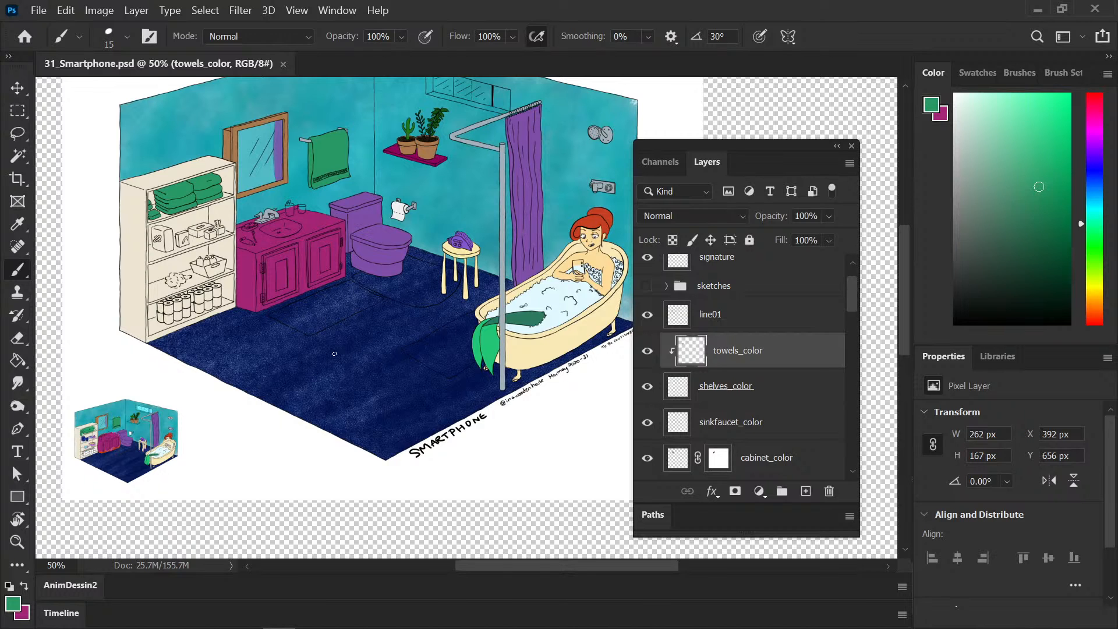
scroll(175, 437, "up", 3)
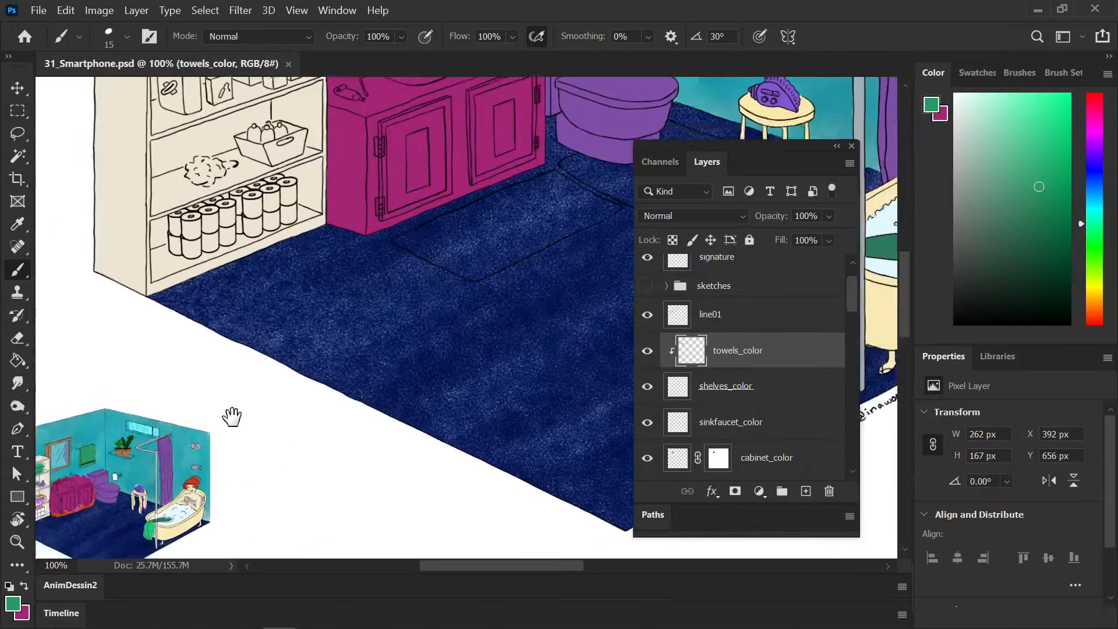
left_click_drag(232, 416, 483, 338)
scroll(483, 337, "up", 4)
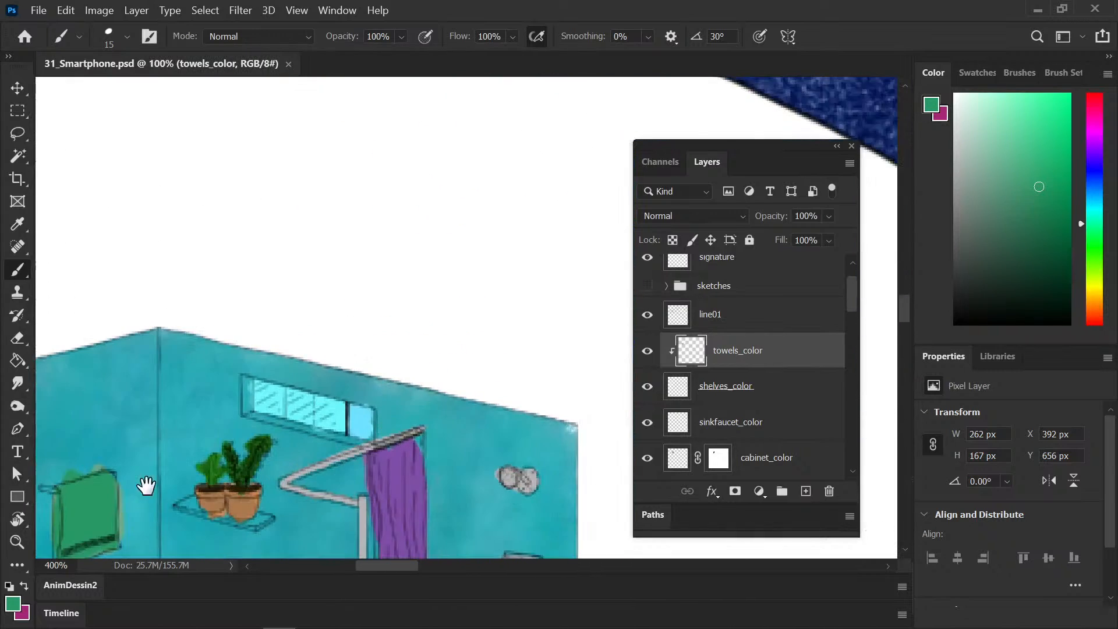
left_click_drag(395, 348, 403, 345)
key("i")
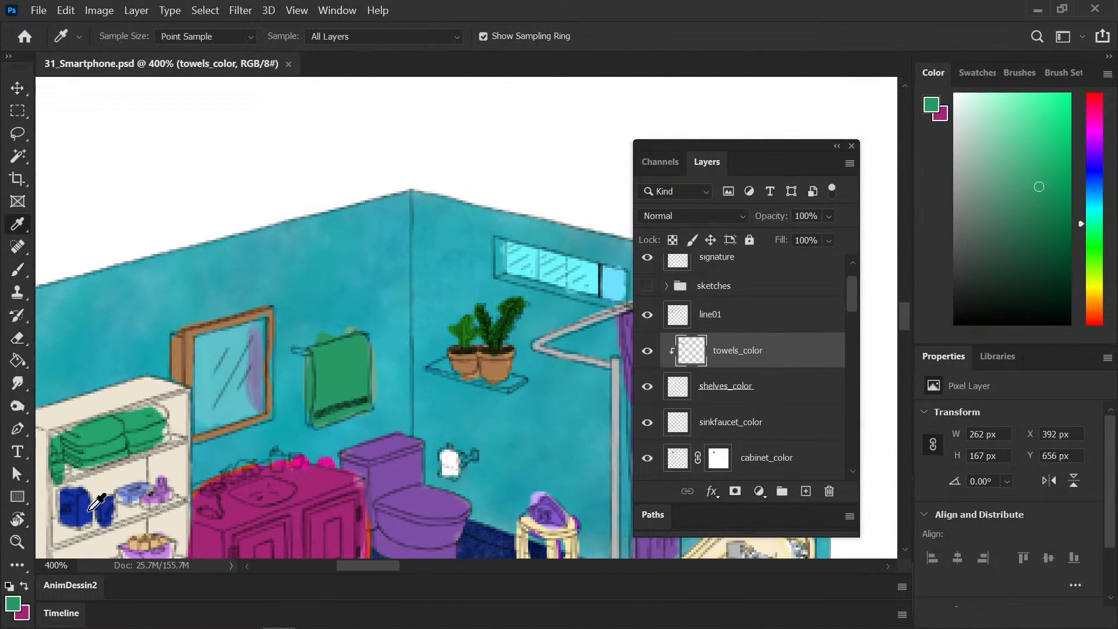
left_click(103, 508)
key("b")
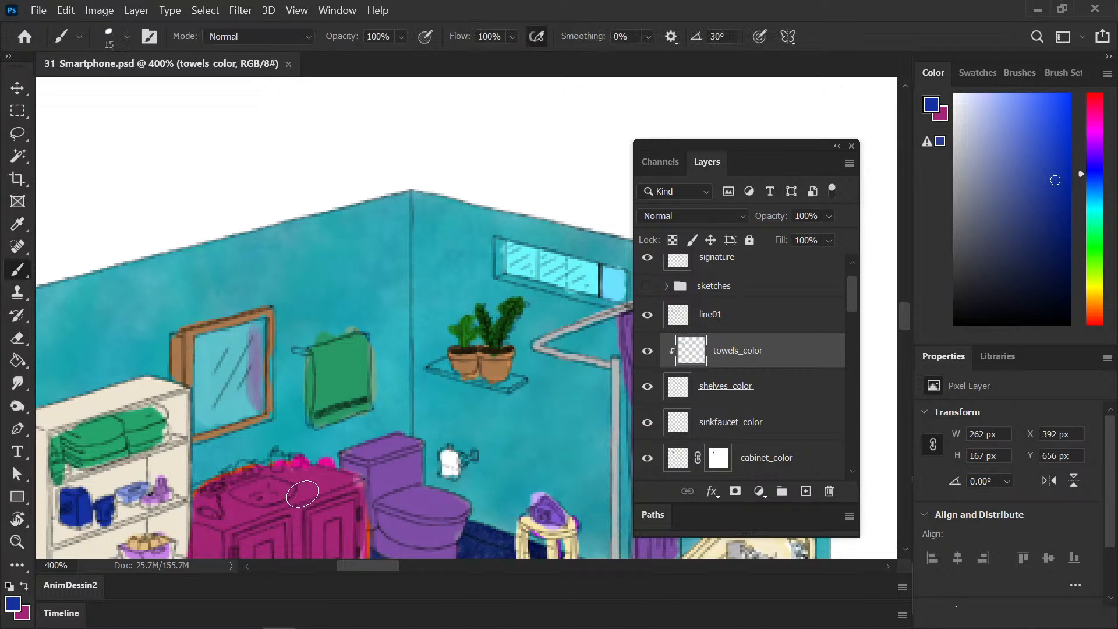
Step: Add a new layer named boxes_color above towels_color, clip it to the shelves_color layer and save the file
key("ctrl+minus")
scroll(303, 496, "down", 2)
scroll(183, 511, "up", 4)
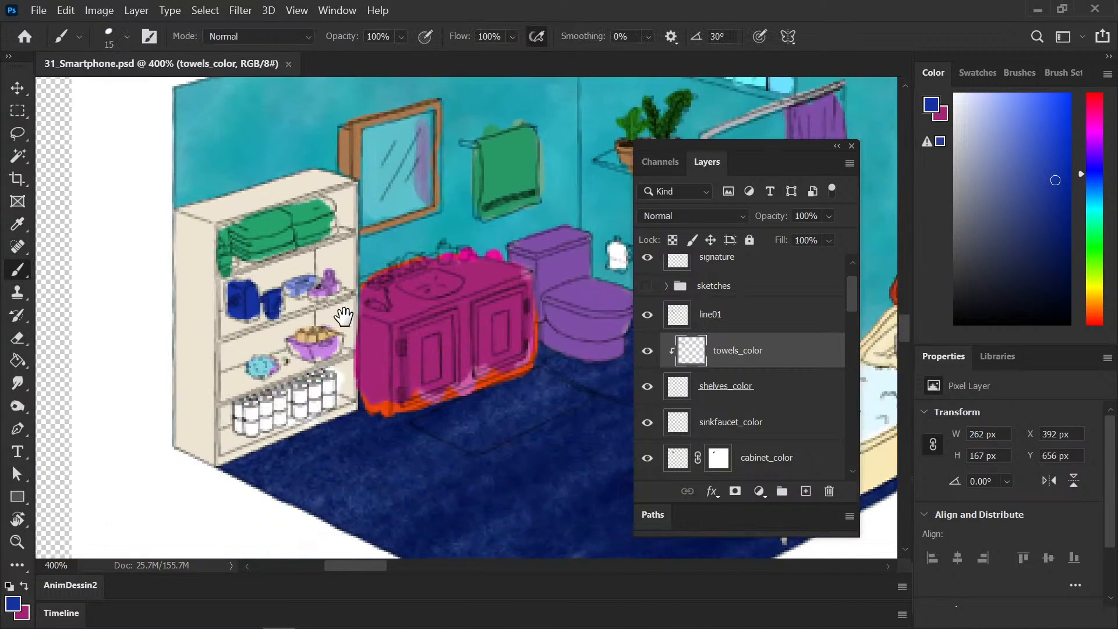
left_click_drag(341, 317, 247, 517)
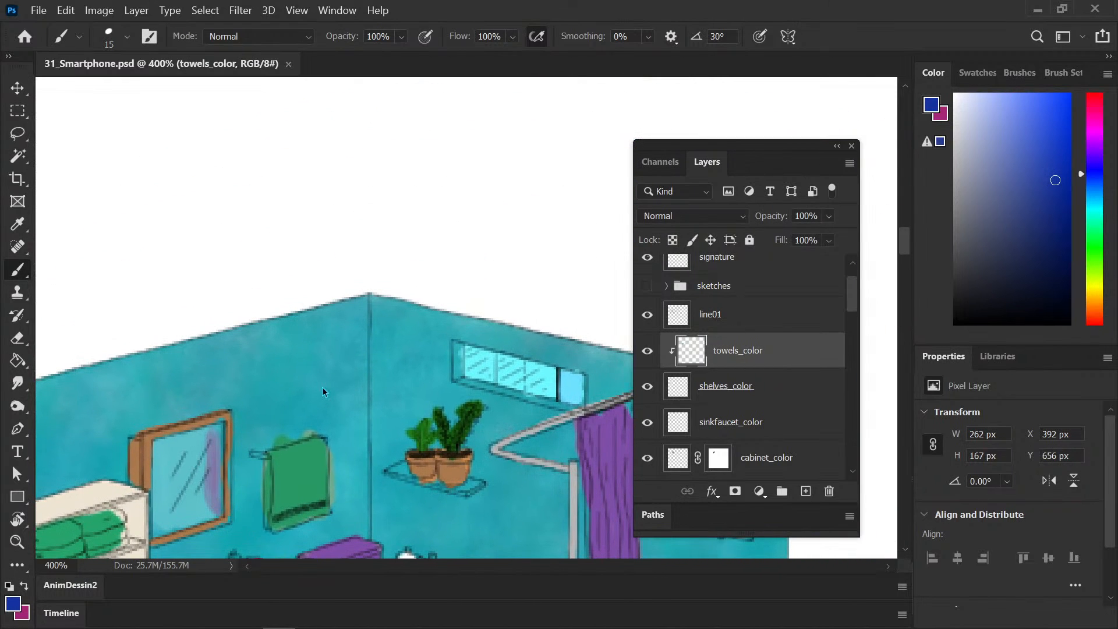
left_click(806, 491)
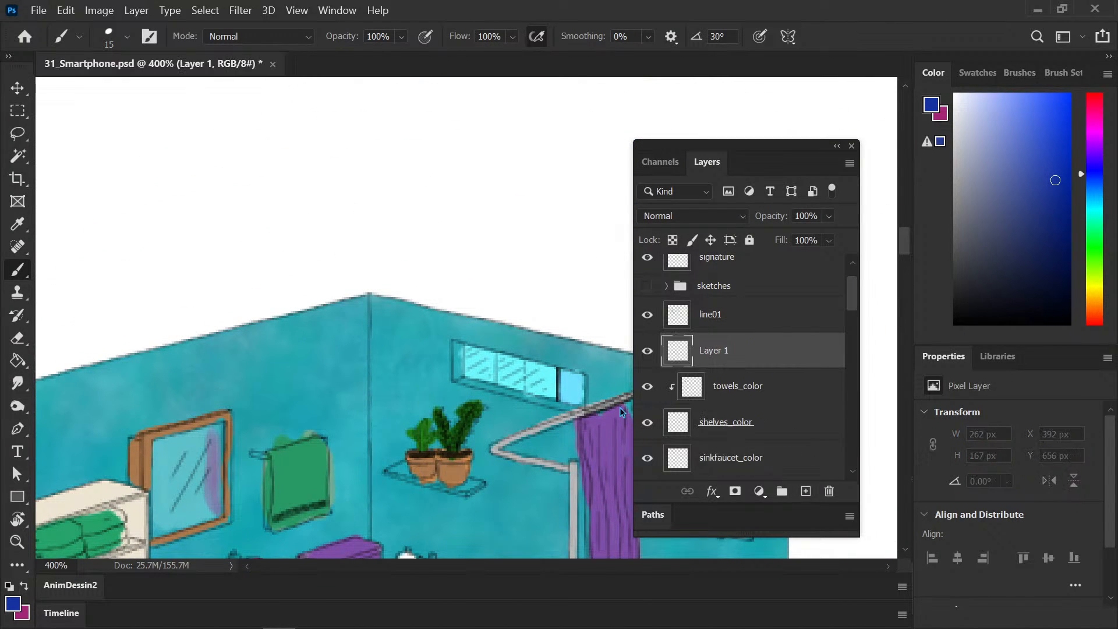
double_click(719, 350)
type("bo")
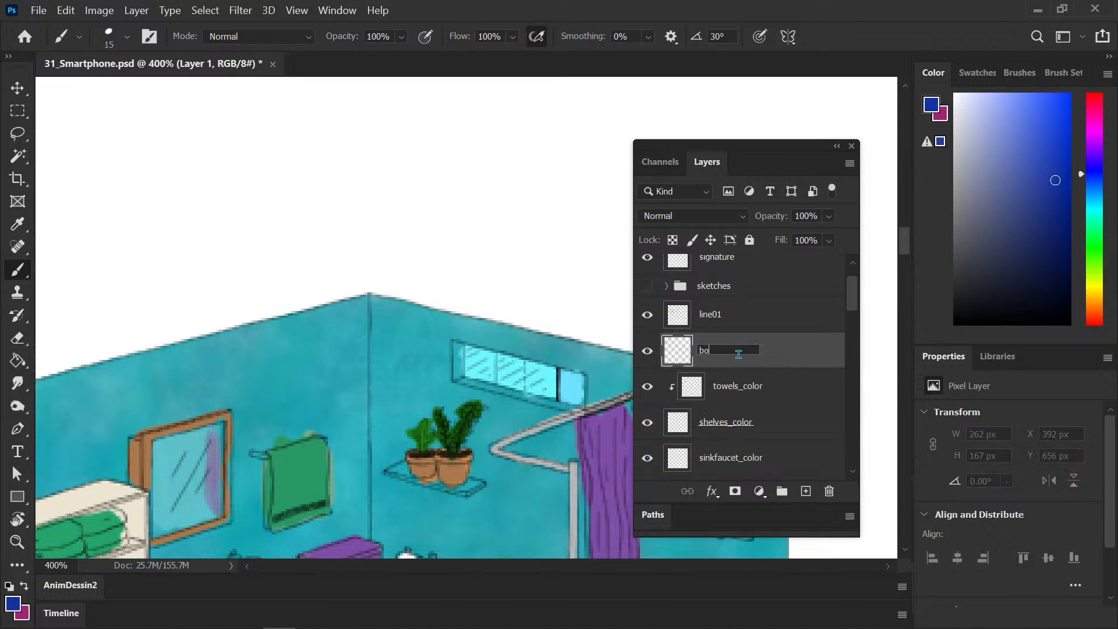
type("xes_color")
key("Return")
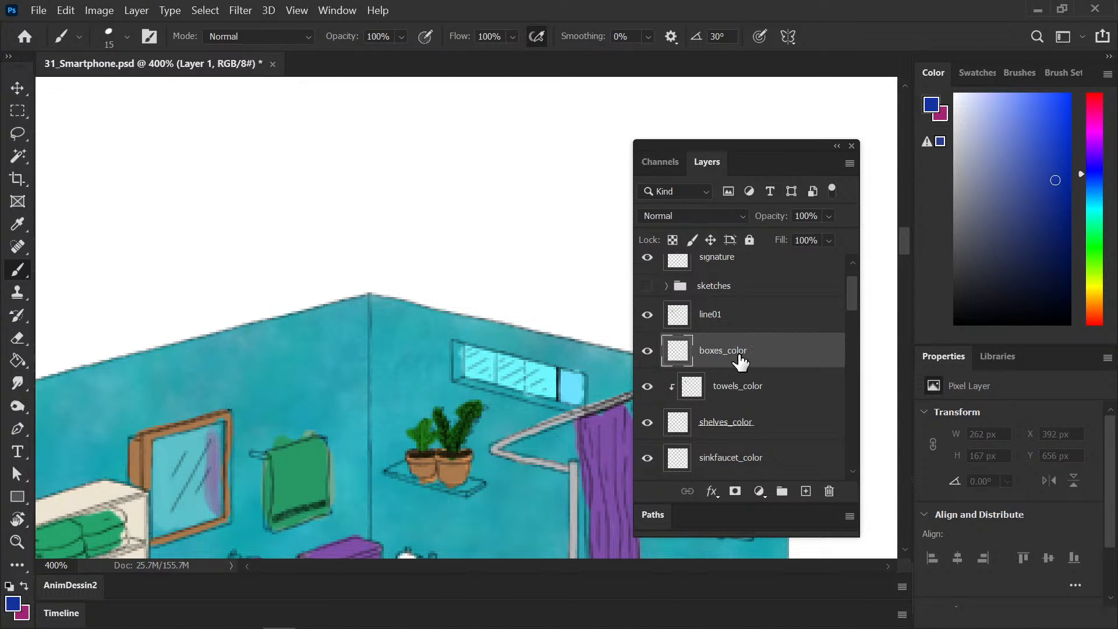
left_click(747, 362, "alt")
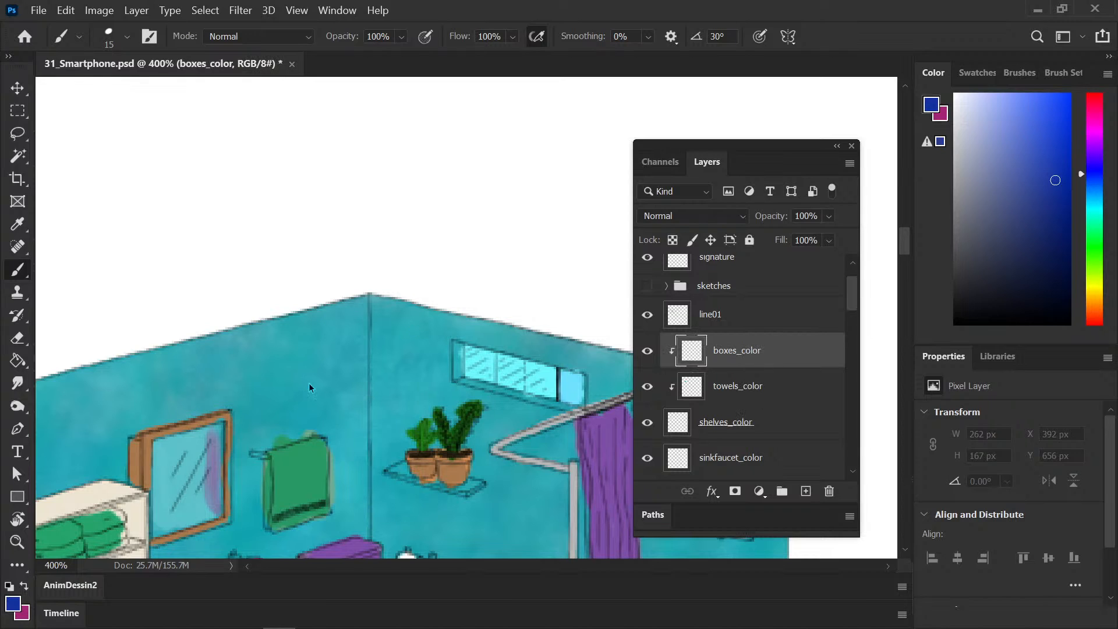
key("ctrl+s")
key("ctrl+minus")
key("ctrl+minus")
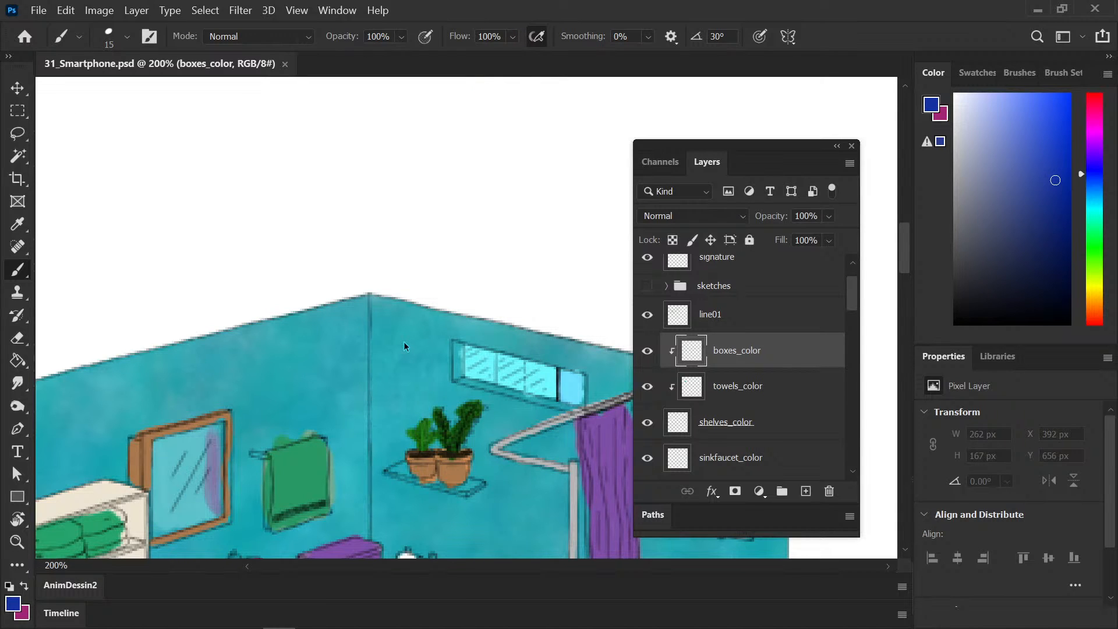
key("ctrl+minus")
key("ctrl+minus")
key("ctrl+minus")
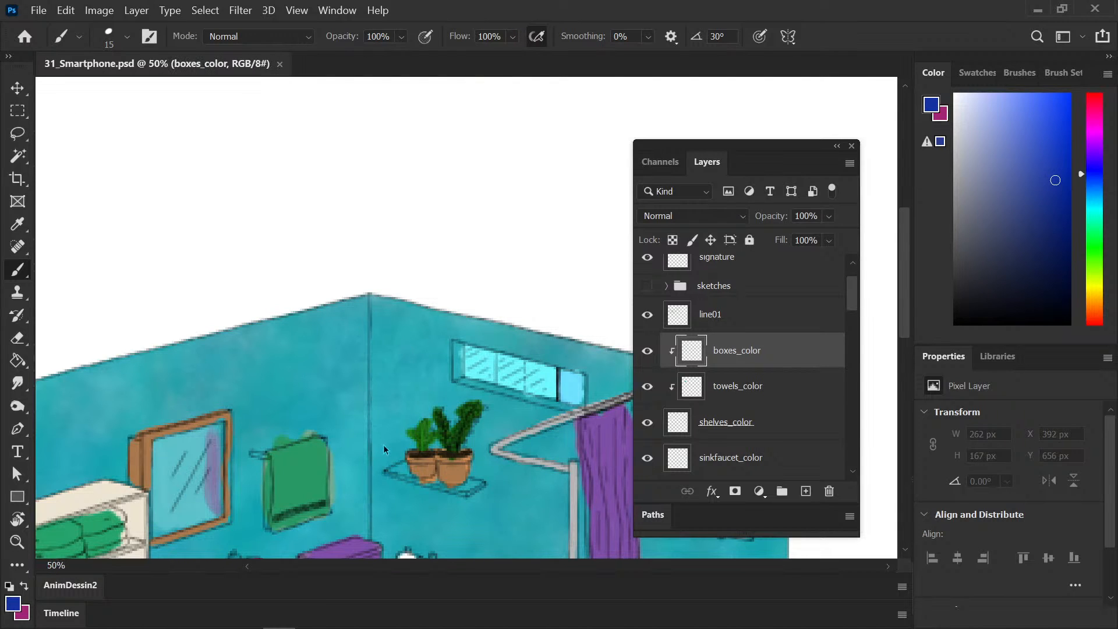
key("ctrl+plus")
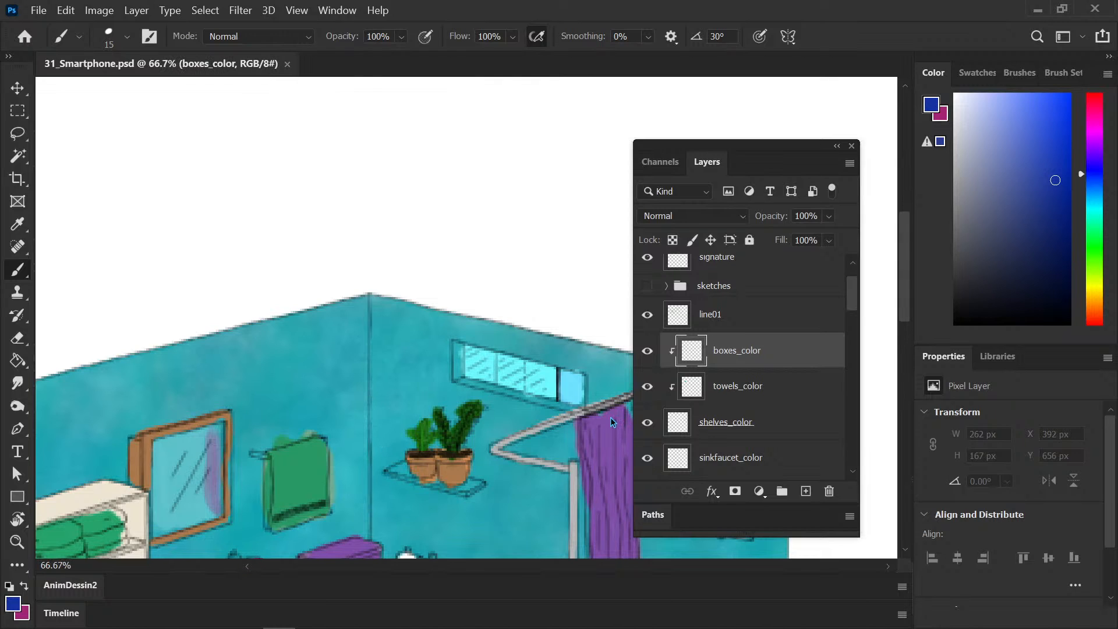
left_click_drag(908, 266, 905, 292)
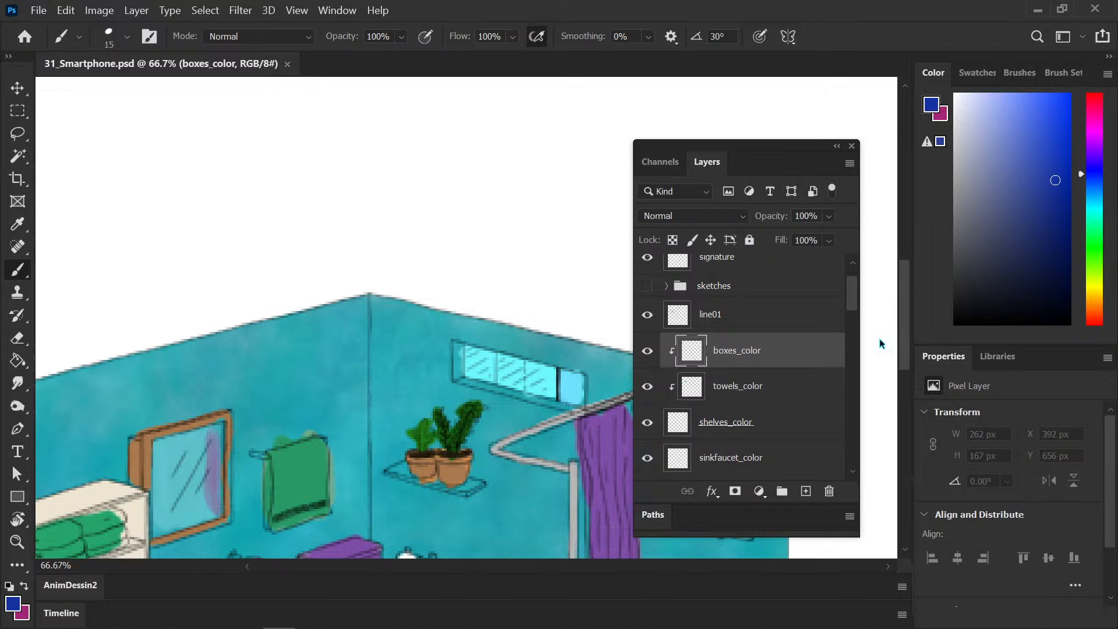
Step: Close the 31_Smartphone.psd document and reopen it, bringing the bathroom shelves into view
left_click(287, 63)
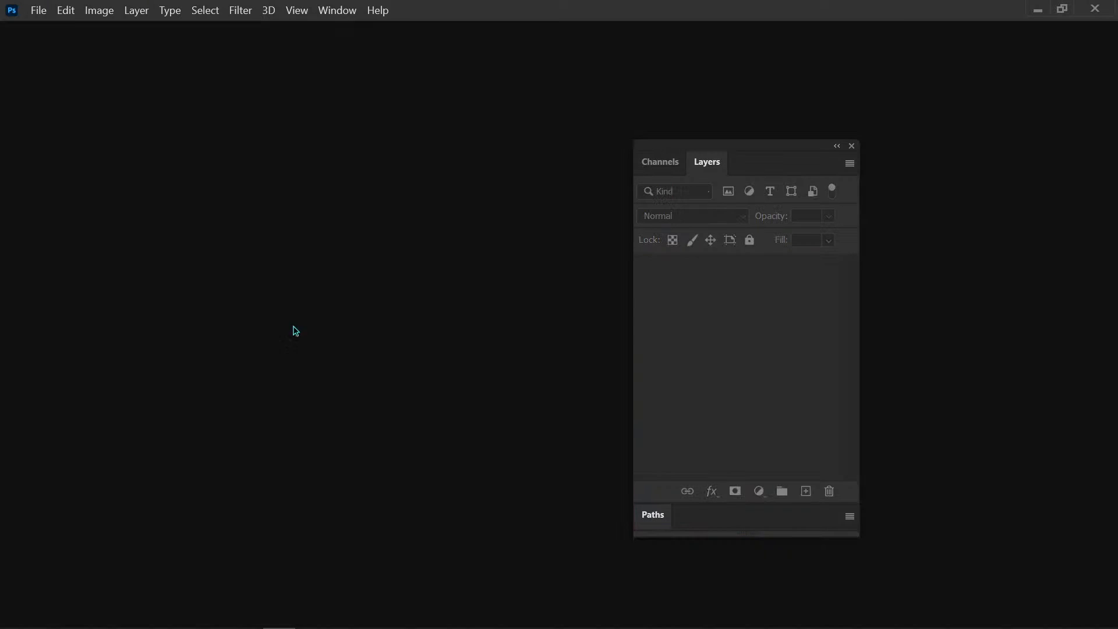
left_click(357, 569)
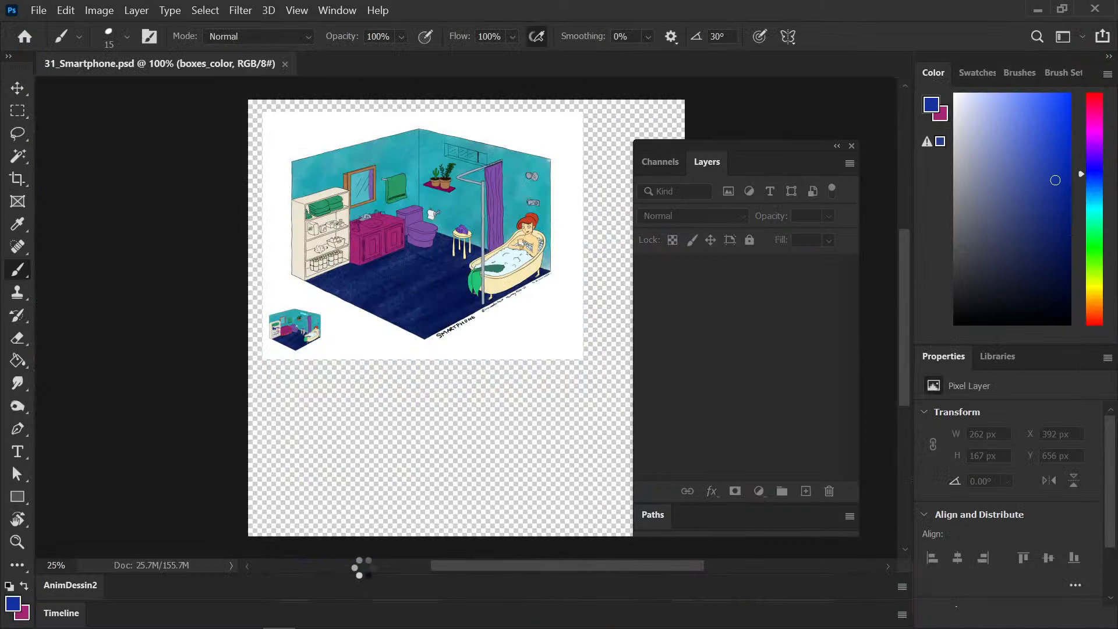
scroll(438, 311, "up", 2)
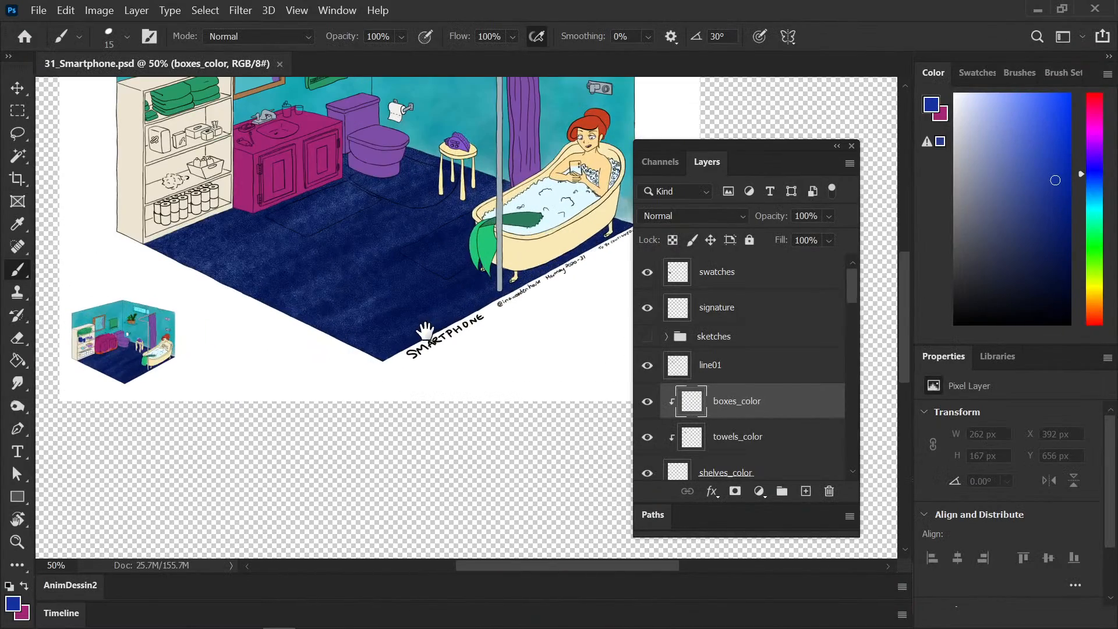
left_click_drag(424, 375, 460, 428)
scroll(460, 428, "up", 2)
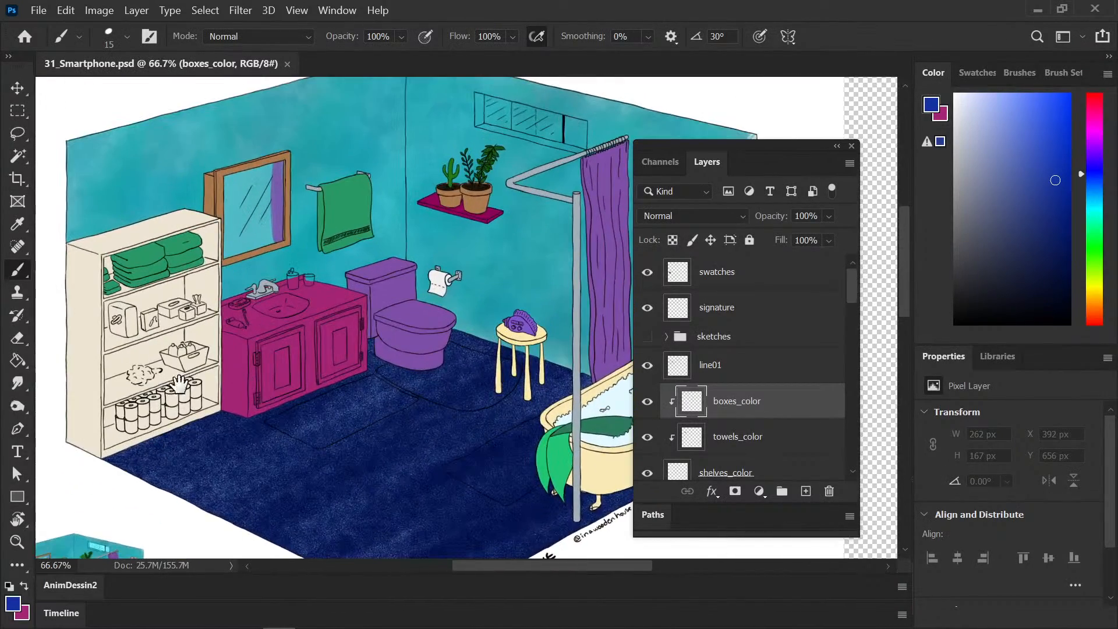
Step: Outline the large box on the second shelf in dark blue with the 15 px brush on the boxes_color layer
scroll(384, 367, "up", 4)
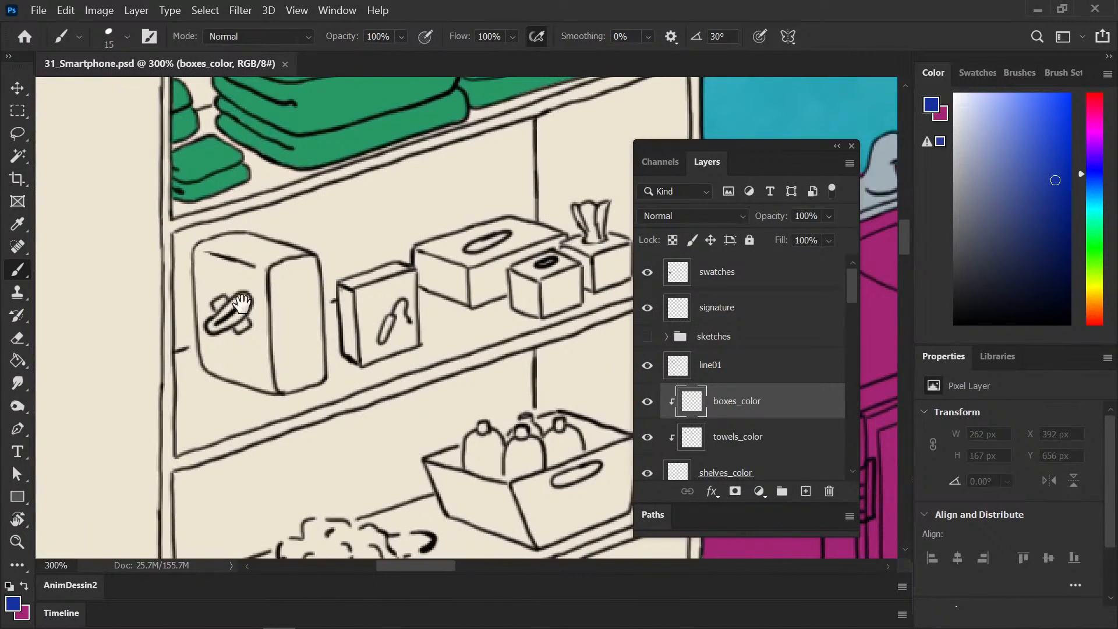
left_click_drag(242, 303, 191, 345)
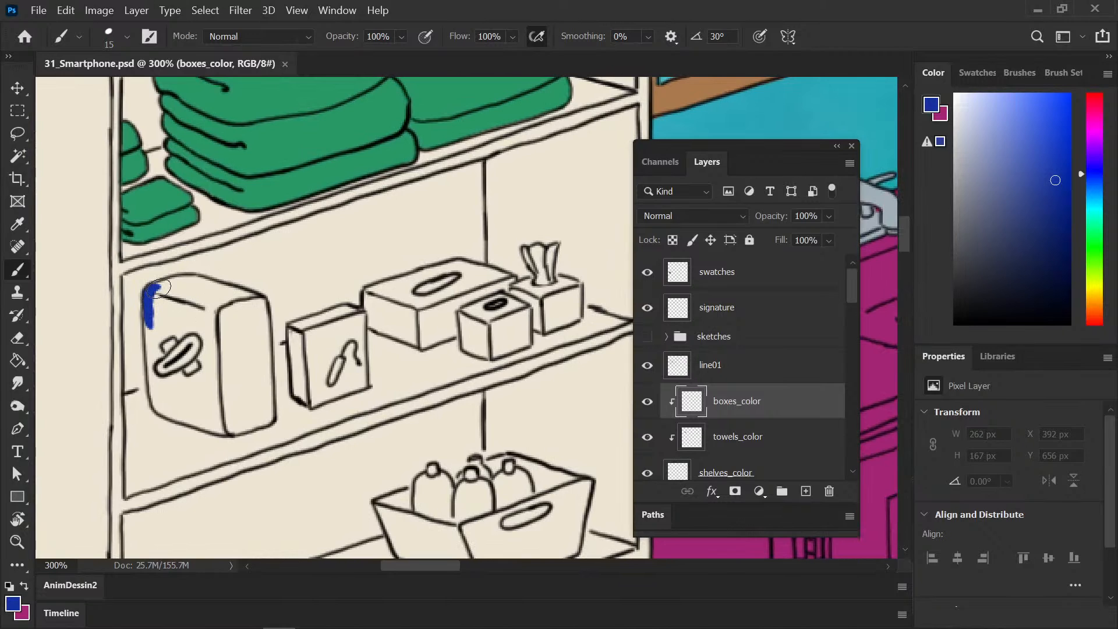
left_click_drag(149, 328, 150, 367)
mouse_move(159, 288)
left_mouse_down()
mouse_move(155, 391)
mouse_move(151, 371)
mouse_move(219, 387)
mouse_move(186, 416)
left_mouse_up()
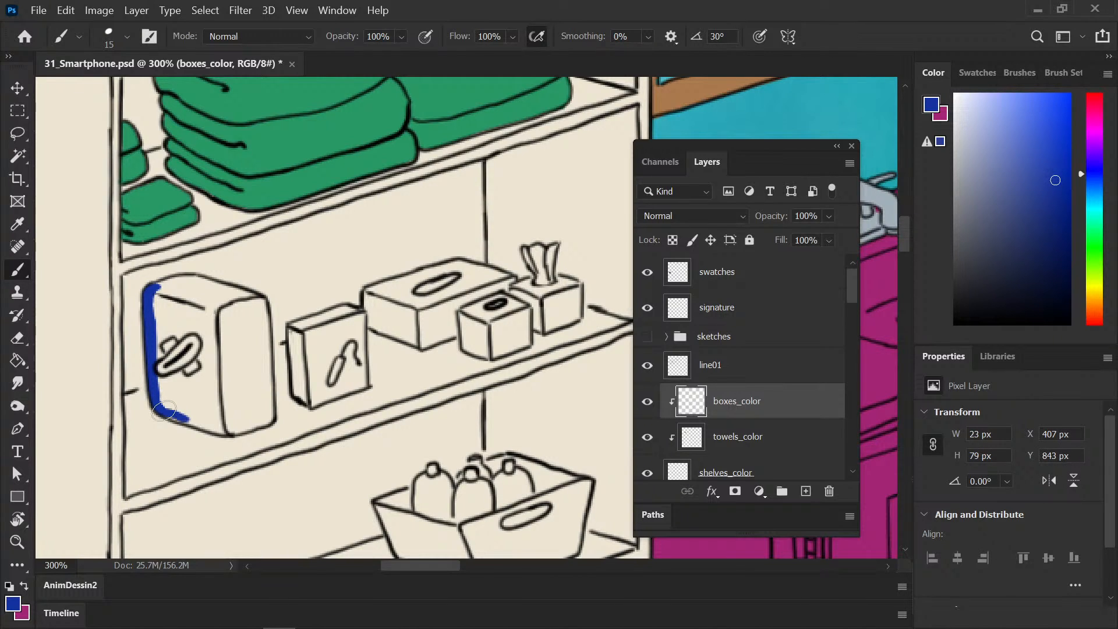
mouse_move(165, 411)
left_mouse_down()
mouse_move(245, 424)
mouse_move(227, 434)
mouse_move(247, 425)
mouse_move(267, 411)
mouse_move(265, 338)
left_mouse_up()
mouse_move(260, 298)
left_mouse_down()
mouse_move(267, 369)
mouse_move(268, 291)
left_mouse_up()
mouse_move(181, 282)
left_mouse_down()
mouse_move(162, 289)
mouse_move(226, 285)
mouse_move(256, 304)
left_mouse_up()
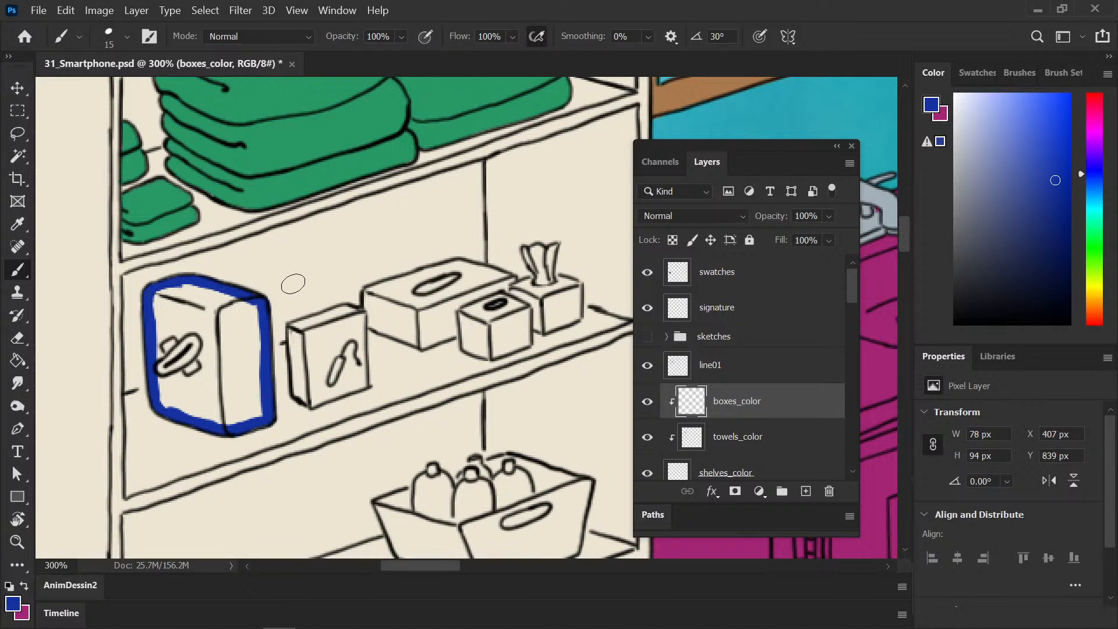
Step: Select the area inside the large box's blue outline, expand the selection by 2 pixels, fill it with dark blue and deselect
key("w")
left_click(242, 325)
left_click(205, 10)
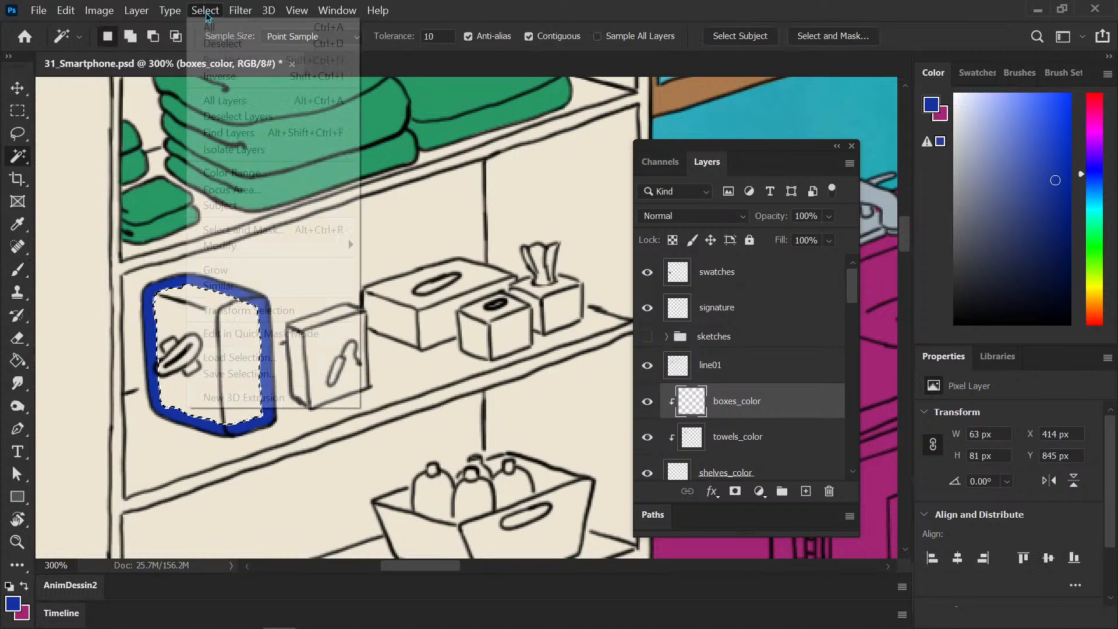
mouse_move(217, 248)
left_click(167, 278)
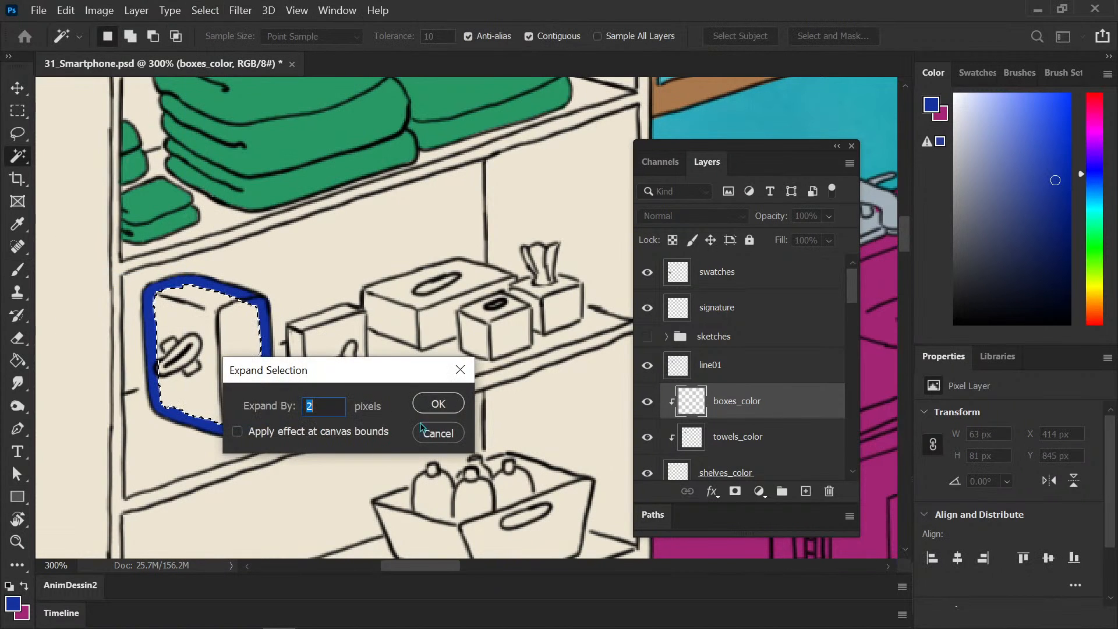
left_click(437, 402)
key("g")
left_click(243, 364)
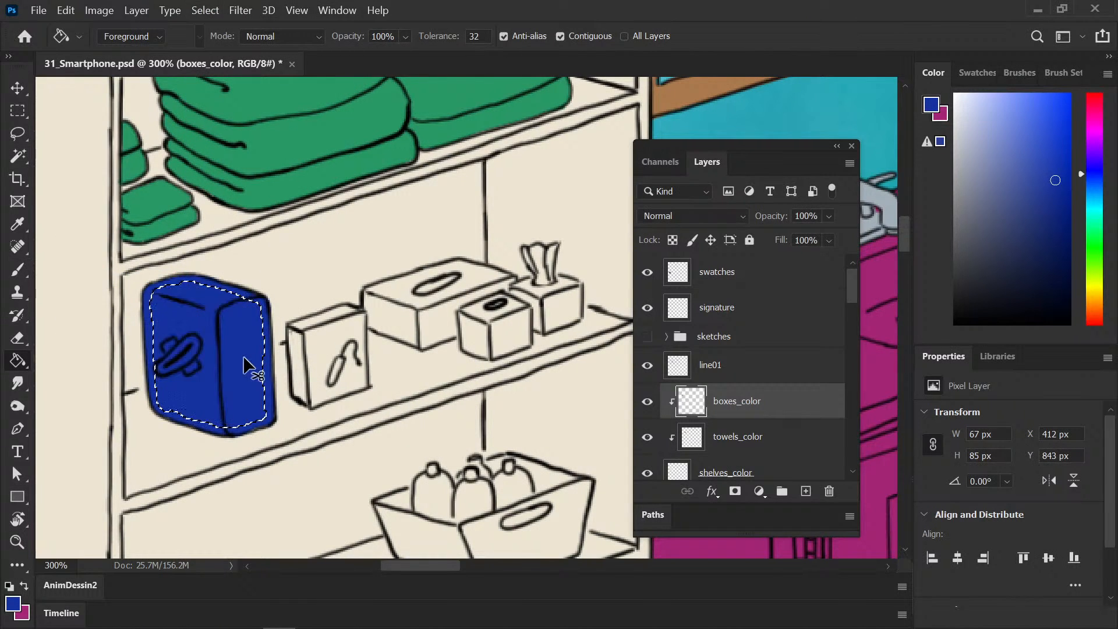
key("ctrl+d")
Step: Paint the smaller upright box beside the large one completely dark blue with the brush
key("b")
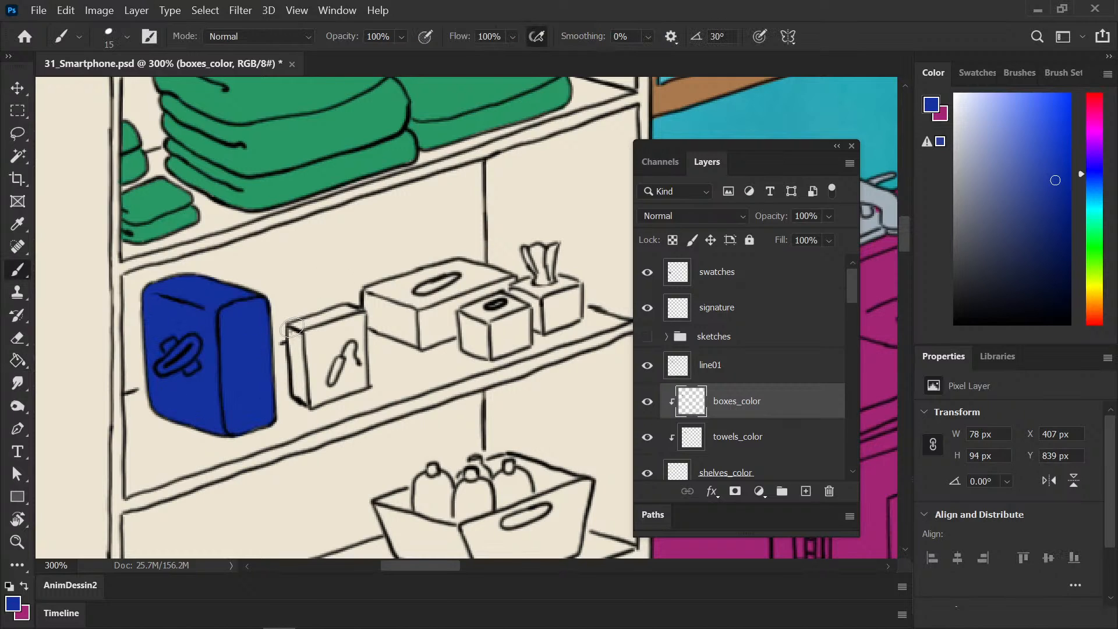
mouse_move(294, 328)
left_mouse_down()
mouse_move(293, 360)
mouse_move(293, 330)
left_mouse_up()
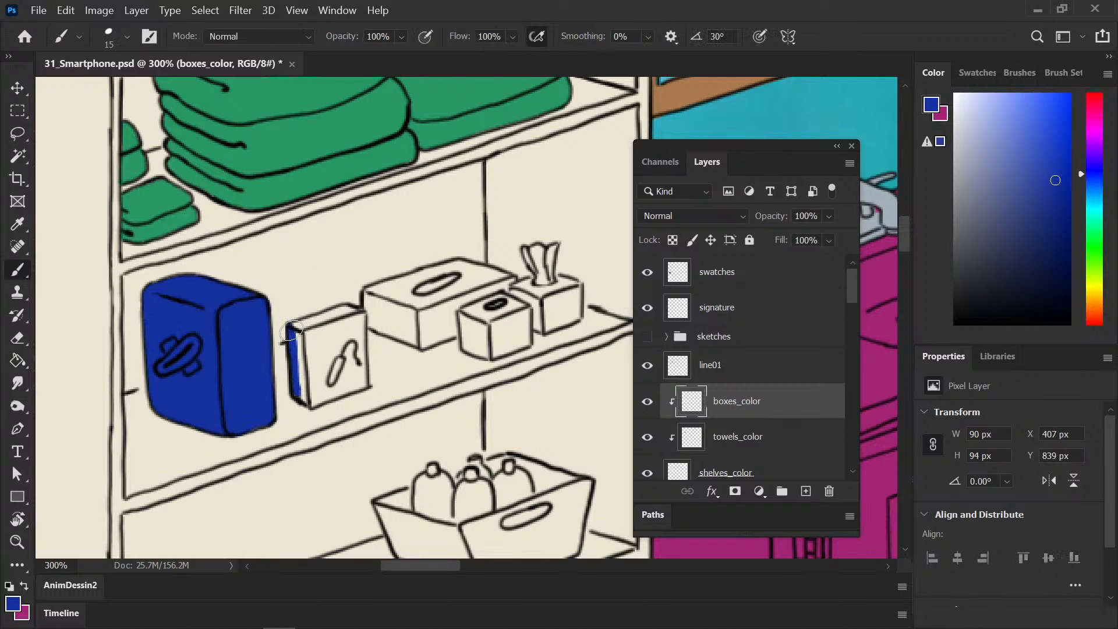
mouse_move(299, 392)
left_mouse_down()
mouse_move(309, 401)
mouse_move(365, 385)
left_mouse_up()
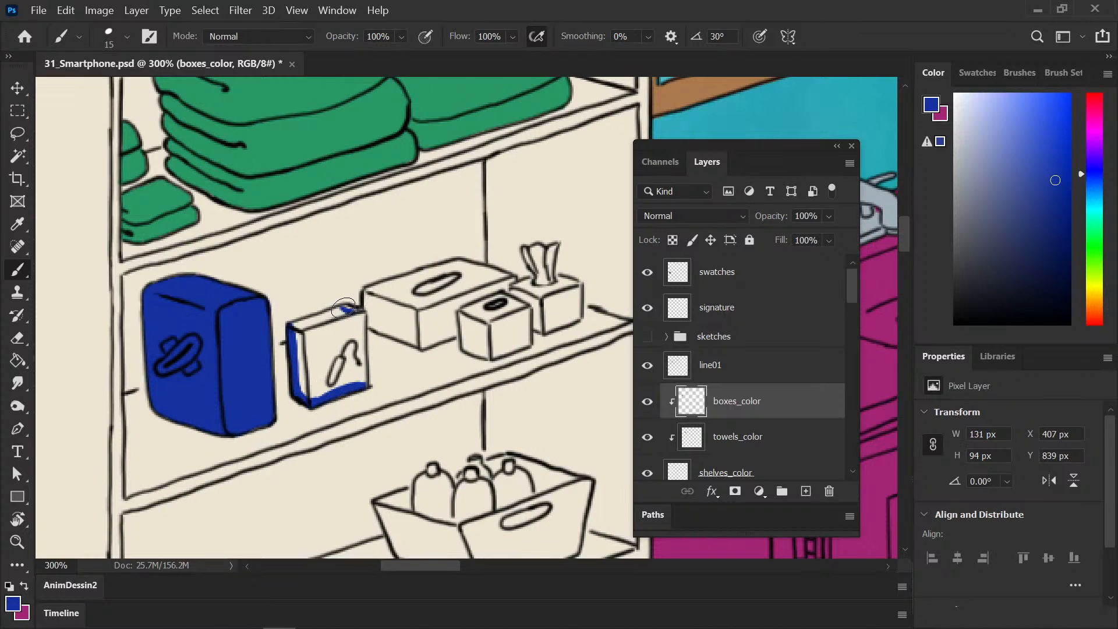
left_click_drag(346, 308, 363, 383)
mouse_move(344, 307)
left_mouse_down()
mouse_move(355, 311)
mouse_move(294, 328)
mouse_move(300, 389)
left_mouse_up()
left_click(294, 328, "shift")
mouse_move(294, 327)
left_mouse_down()
mouse_move(337, 324)
mouse_move(327, 365)
left_mouse_up()
mouse_move(347, 319)
left_mouse_down()
mouse_move(352, 344)
mouse_move(321, 376)
mouse_move(357, 374)
mouse_move(335, 378)
left_mouse_up()
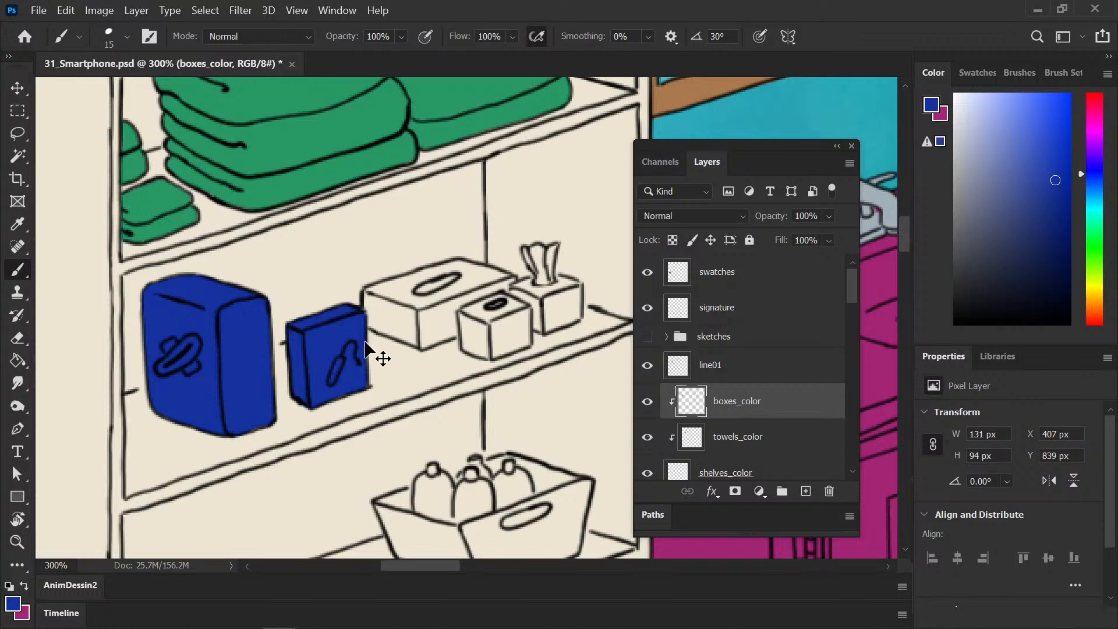
Step: Reset the painting colors, make white the foreground and paint the emblem on the front of the large blue box
key("ctrl+minus")
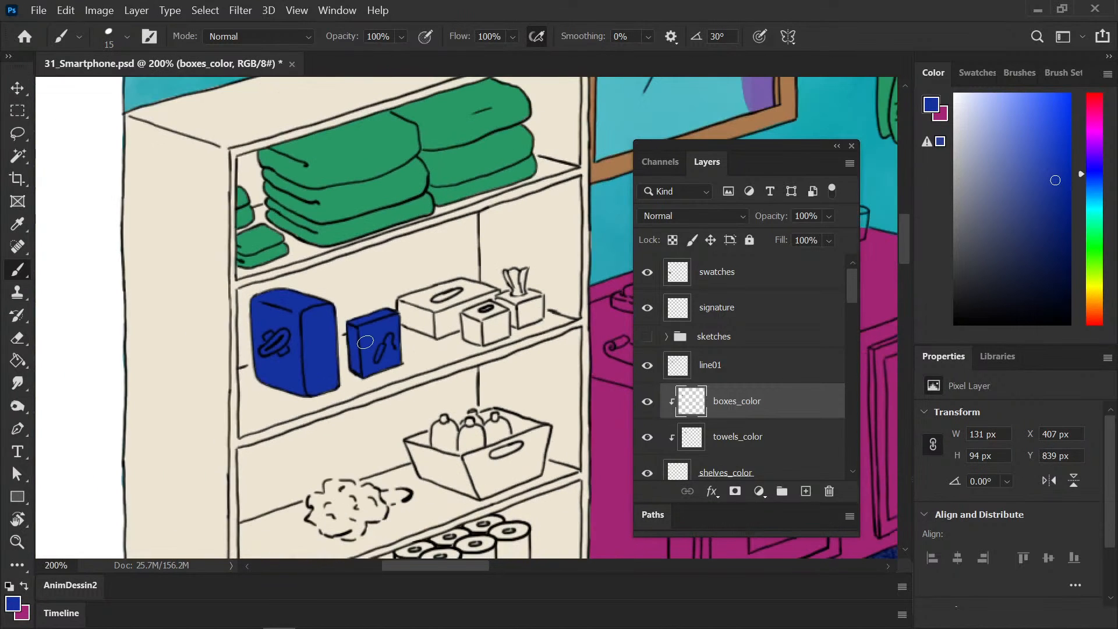
key("d")
key("x")
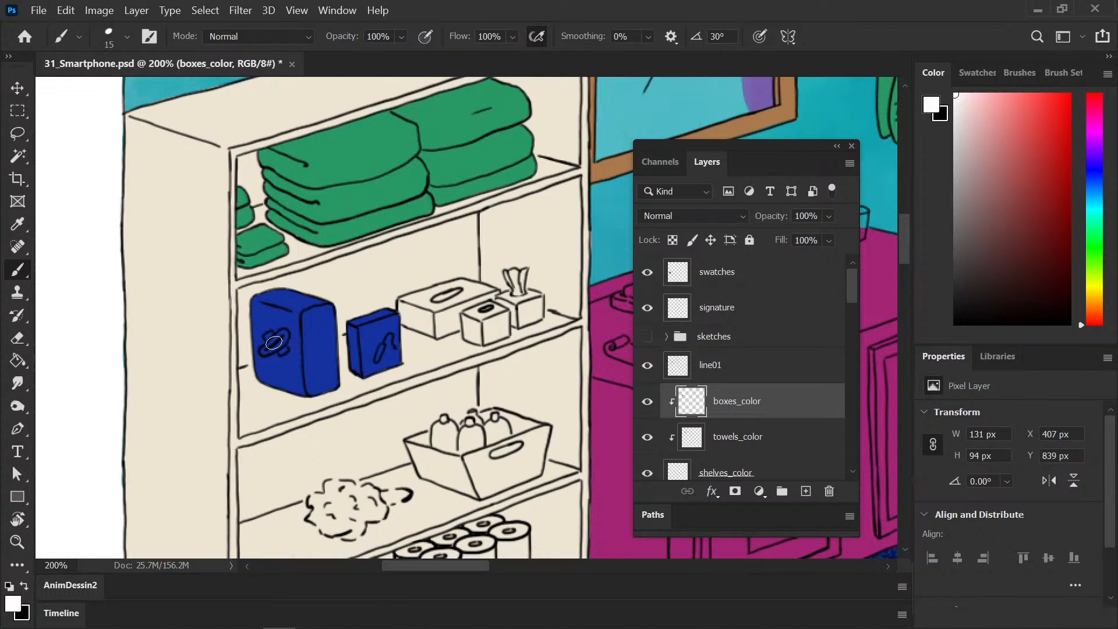
key("ctrl+plus")
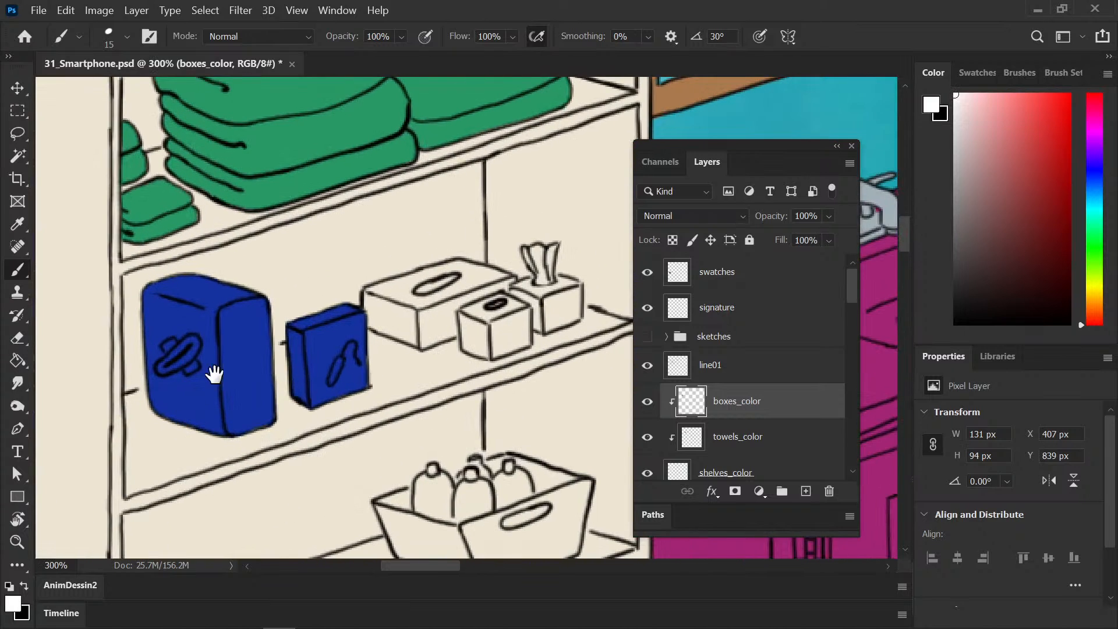
mouse_move(215, 372)
left_mouse_down()
mouse_move(289, 356)
mouse_move(262, 332)
mouse_move(241, 337)
mouse_move(250, 328)
left_mouse_up()
key("ctrl+plus")
left_click_drag(188, 362, 283, 368)
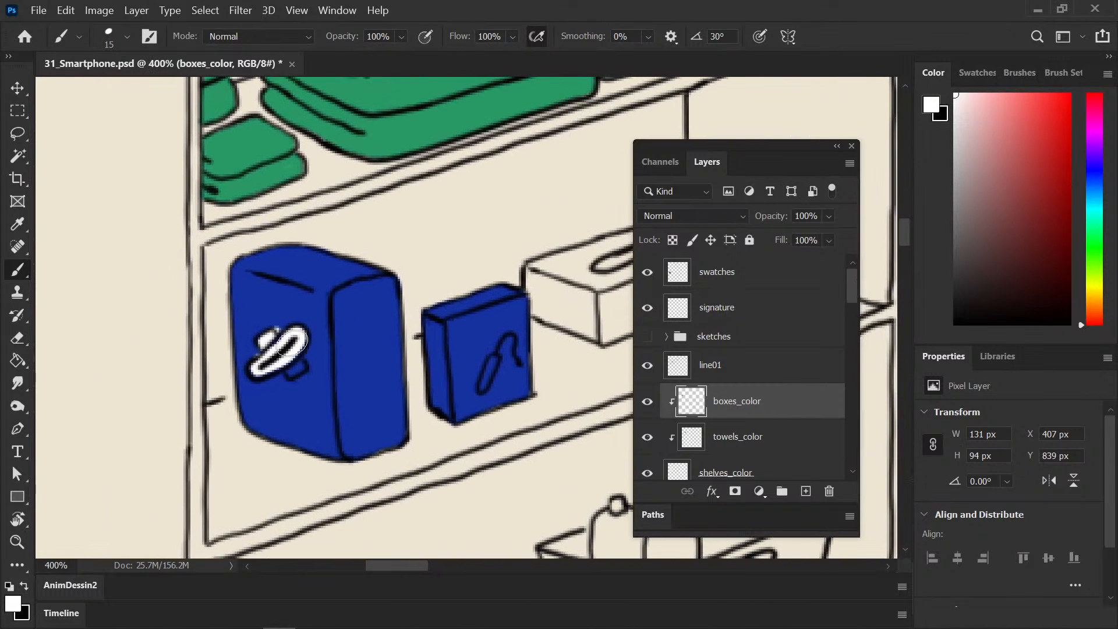
Step: Touch up the large box's emblem with its sampled dark blue and white, and paint the smaller box's symbol white
key("e")
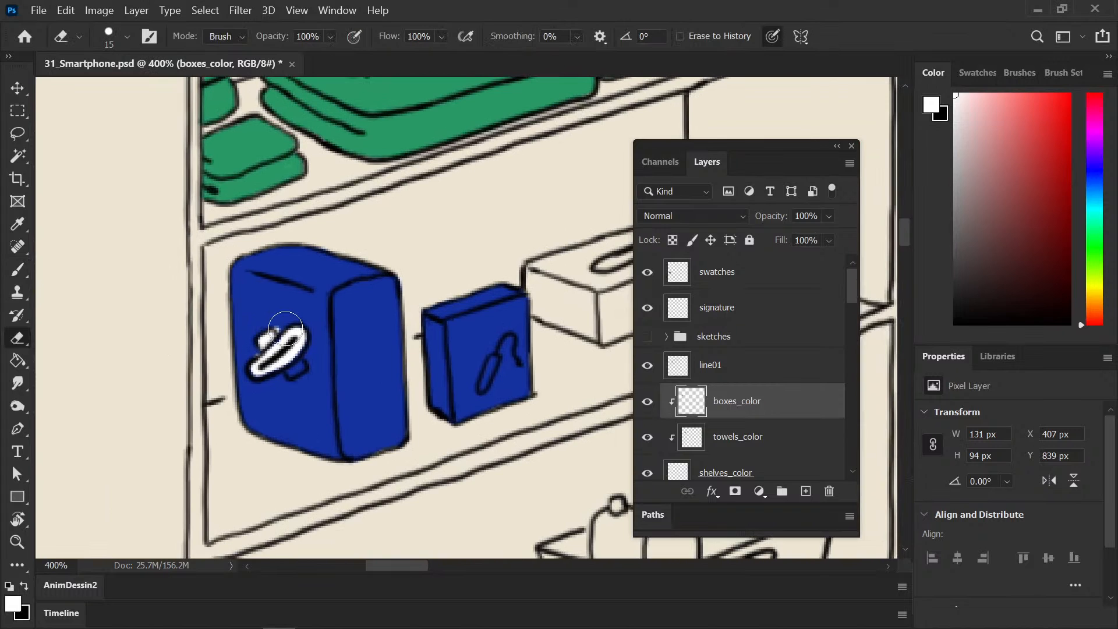
key("i")
left_click(294, 314)
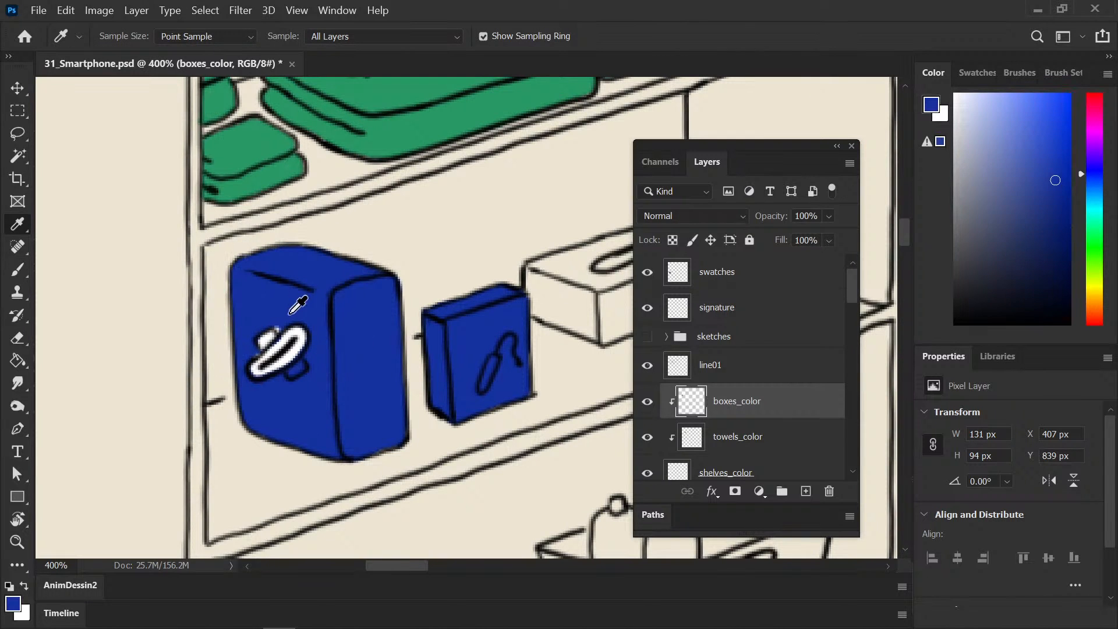
key("b")
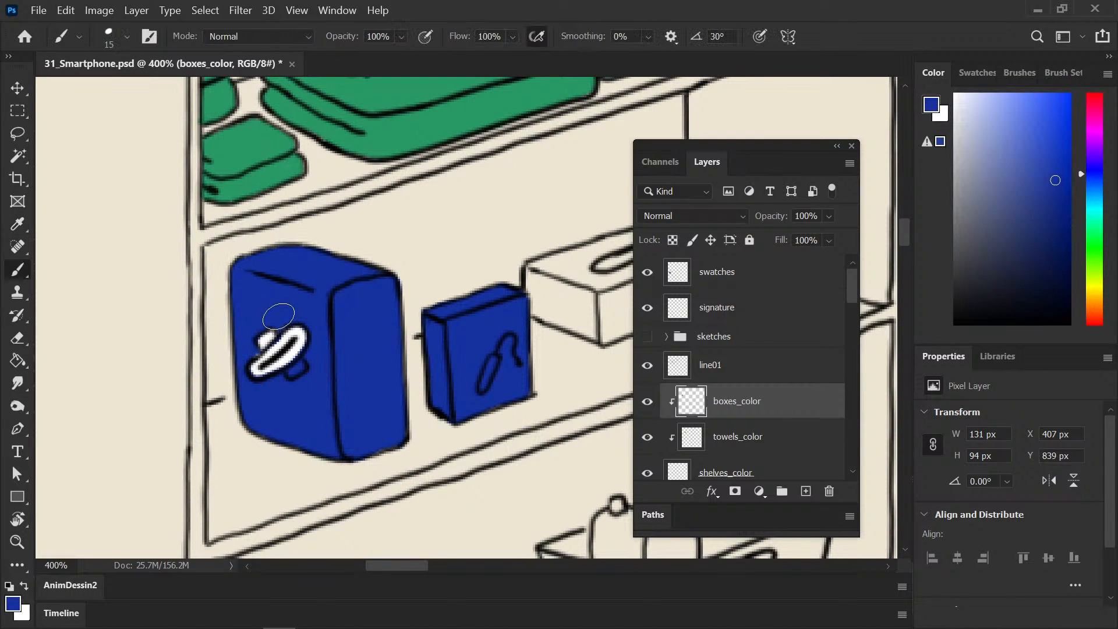
key("x")
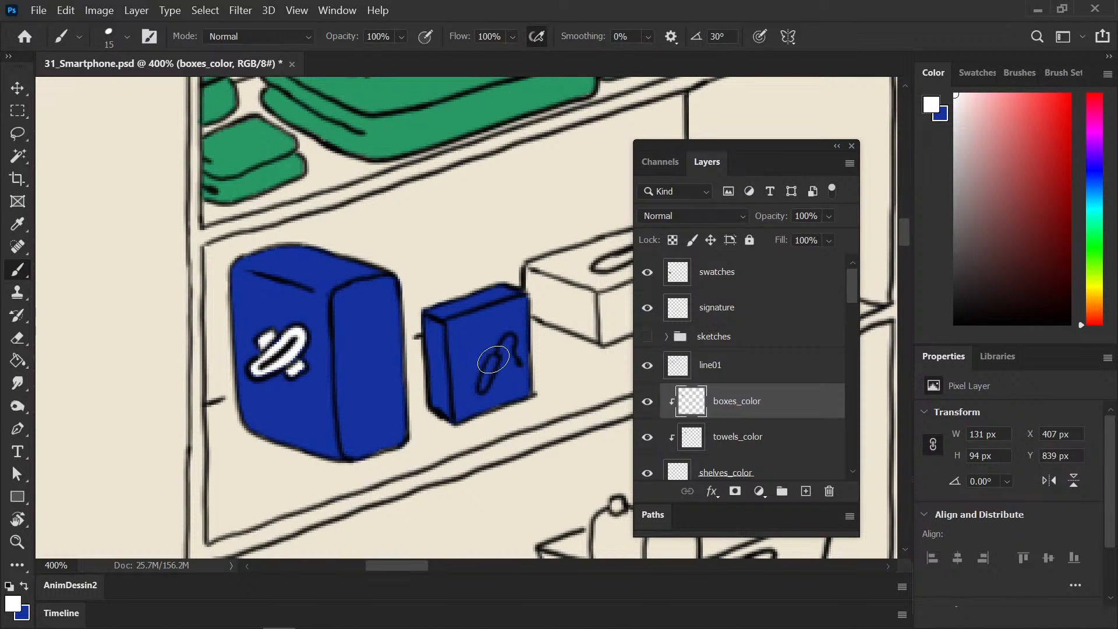
left_click_drag(485, 378, 493, 362)
key("x")
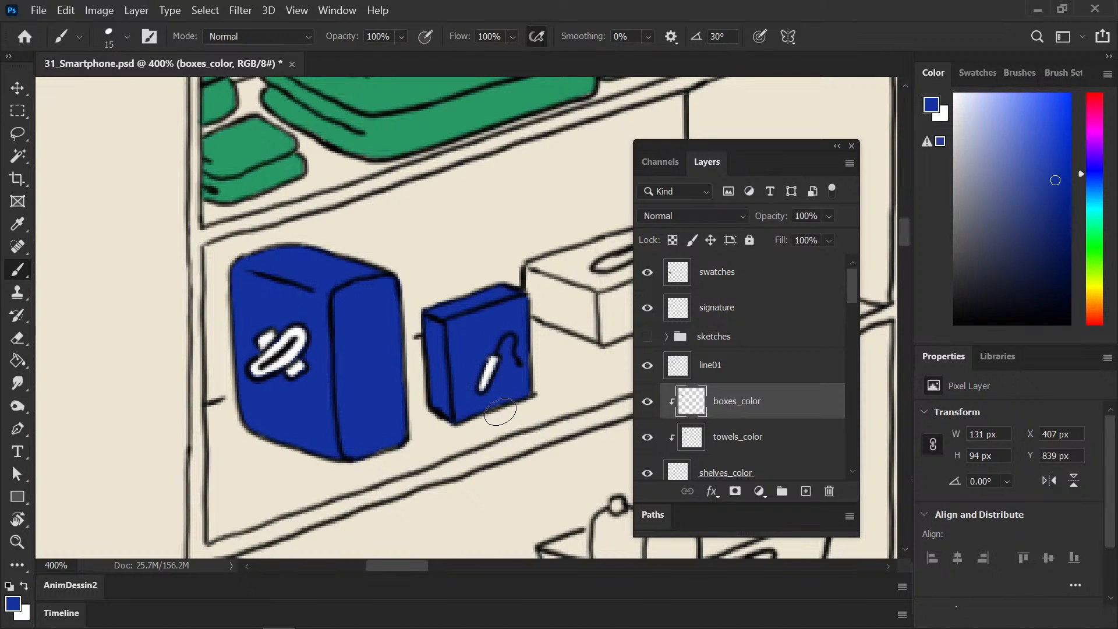
Step: Sample the light blue and light purple of the tissue boxes in the color reference thumbnail as background and foreground colors
key("ctrl+minus")
key("ctrl+minus")
key("ctrl+minus")
key("ctrl+minus")
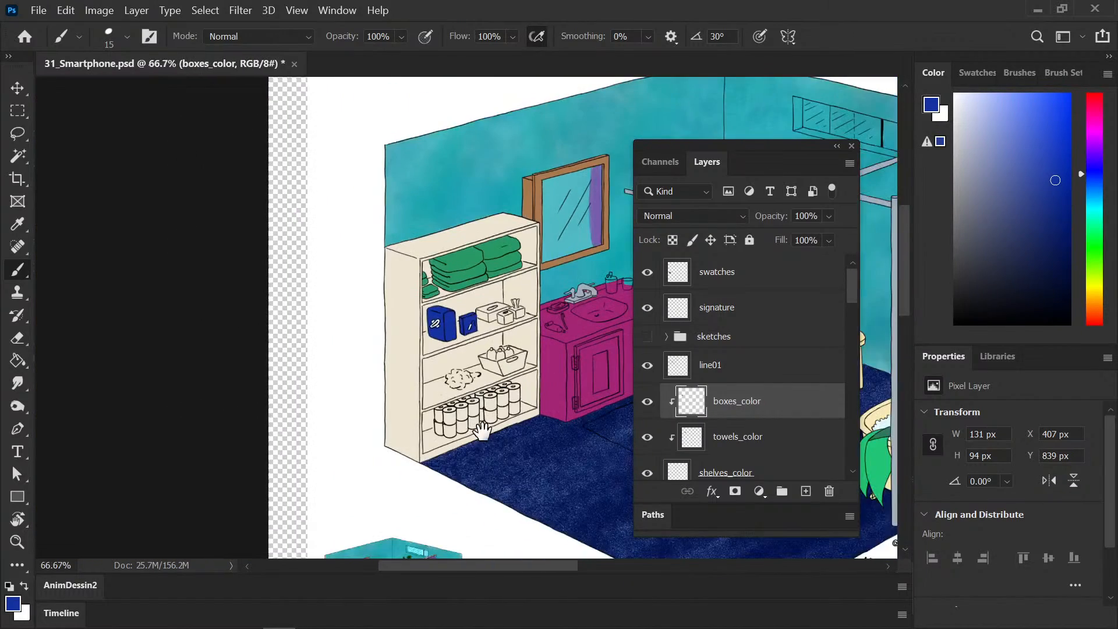
scroll(442, 377, "down", 3)
key("ctrl+plus")
key("ctrl+plus")
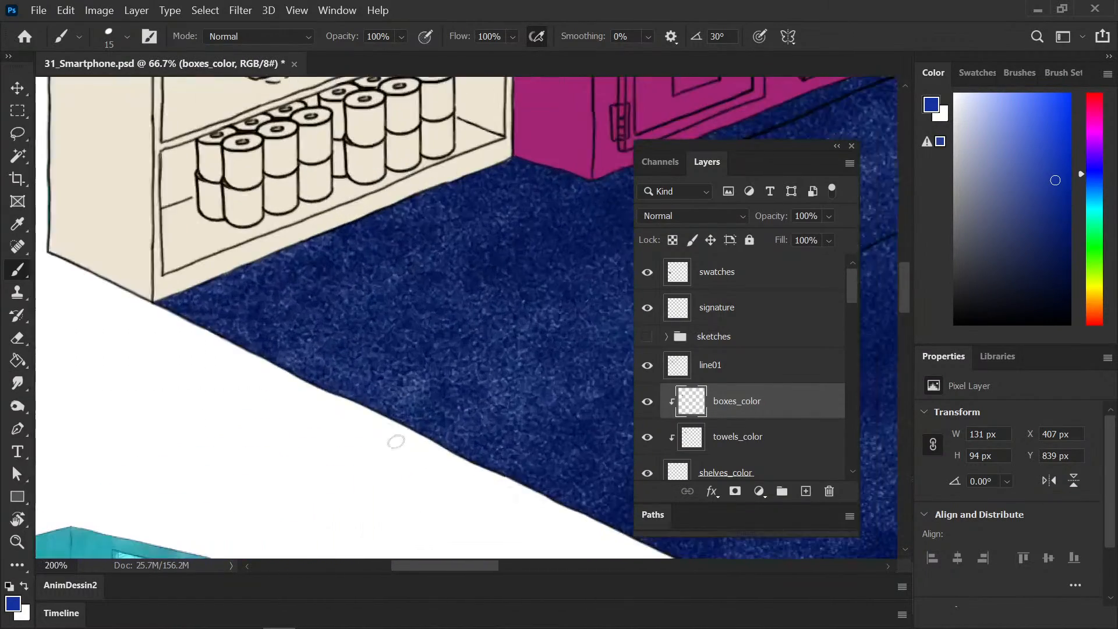
left_click_drag(113, 535, 396, 332)
left_click_drag(266, 439, 409, 351)
key("ctrl+plus")
key("ctrl+plus")
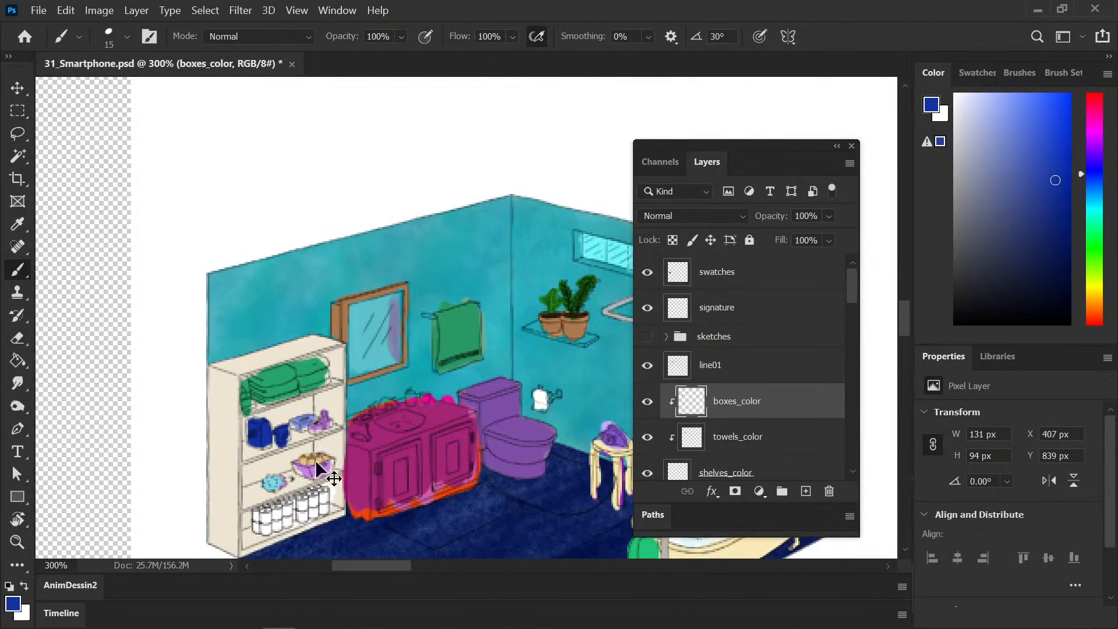
left_click_drag(284, 489, 317, 444)
key("i")
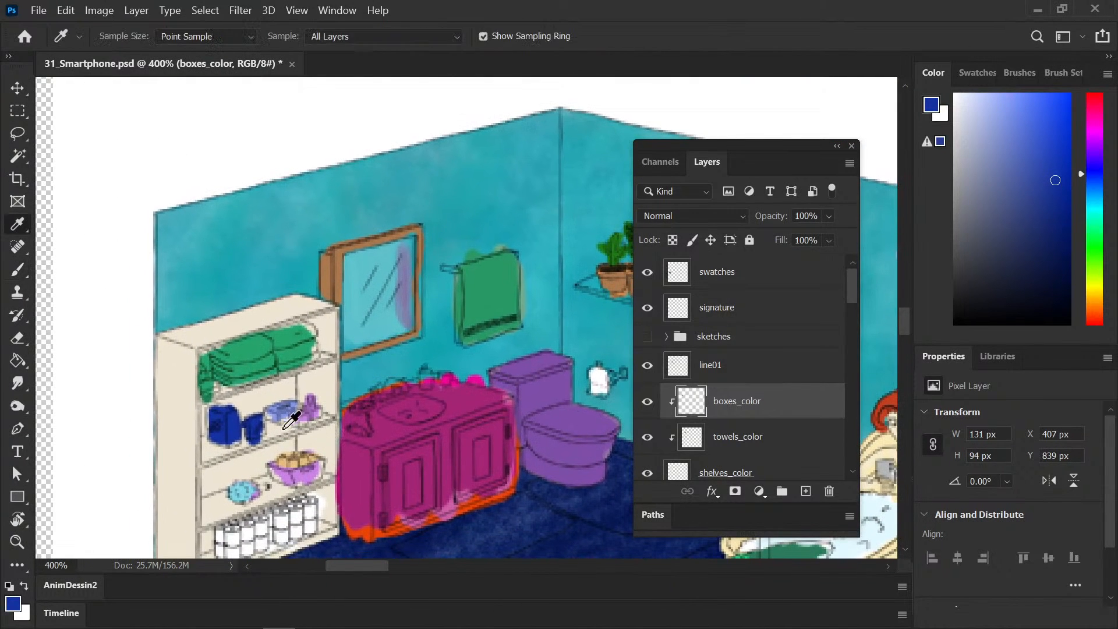
left_click(278, 417)
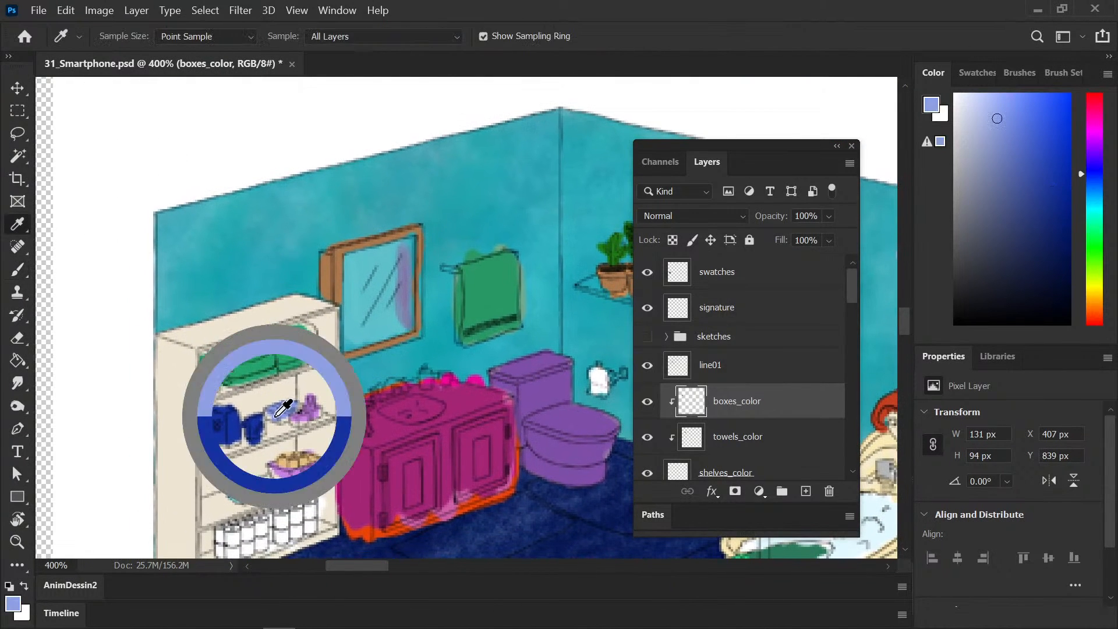
key("x")
left_click(306, 416)
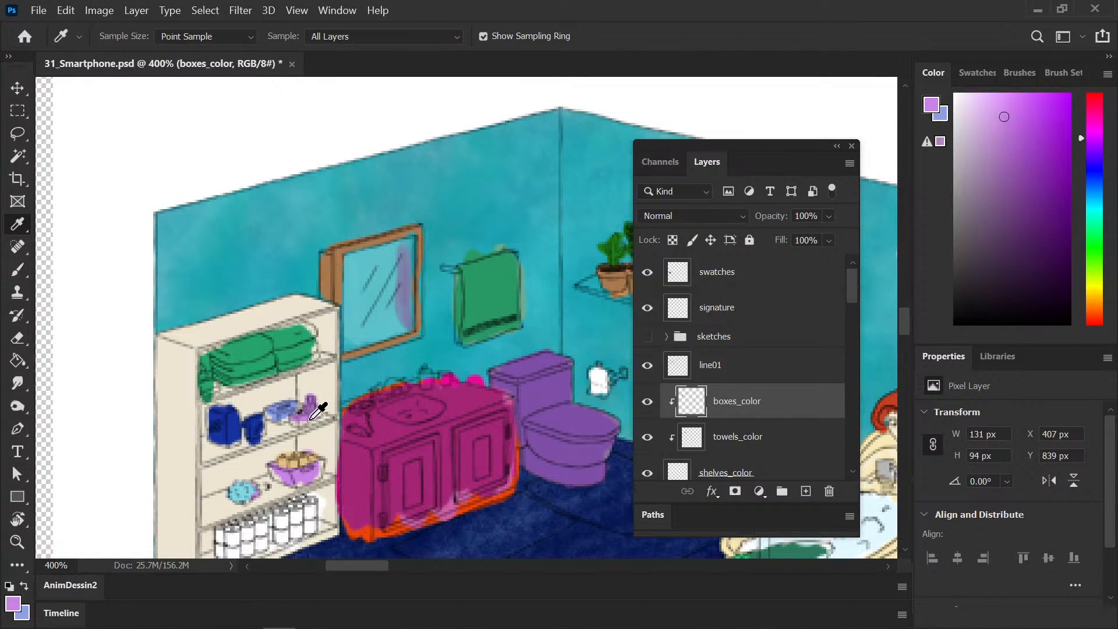
Step: Paint the long tissue box on the second shelf light blue with the brush
key("b")
left_click_drag(378, 371, 287, 412)
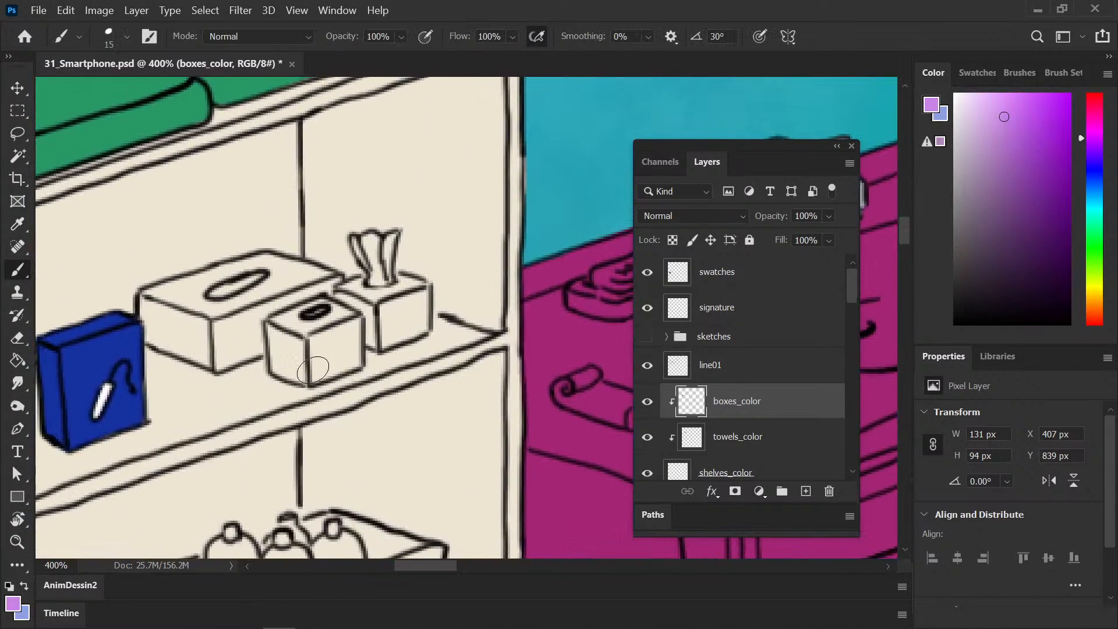
key("x")
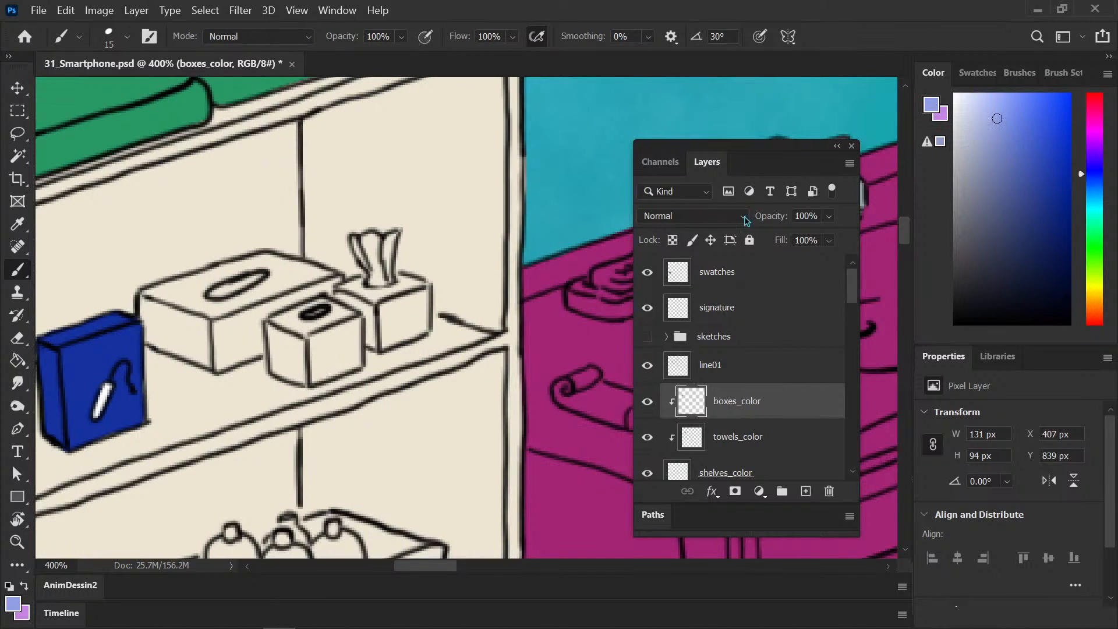
mouse_move(147, 313)
left_mouse_down()
mouse_move(149, 297)
mouse_move(289, 280)
mouse_move(148, 307)
mouse_move(216, 346)
mouse_move(183, 349)
mouse_move(257, 353)
mouse_move(303, 329)
mouse_move(312, 291)
left_mouse_up()
mouse_move(268, 256)
left_mouse_down()
mouse_move(224, 265)
mouse_move(337, 286)
left_mouse_up()
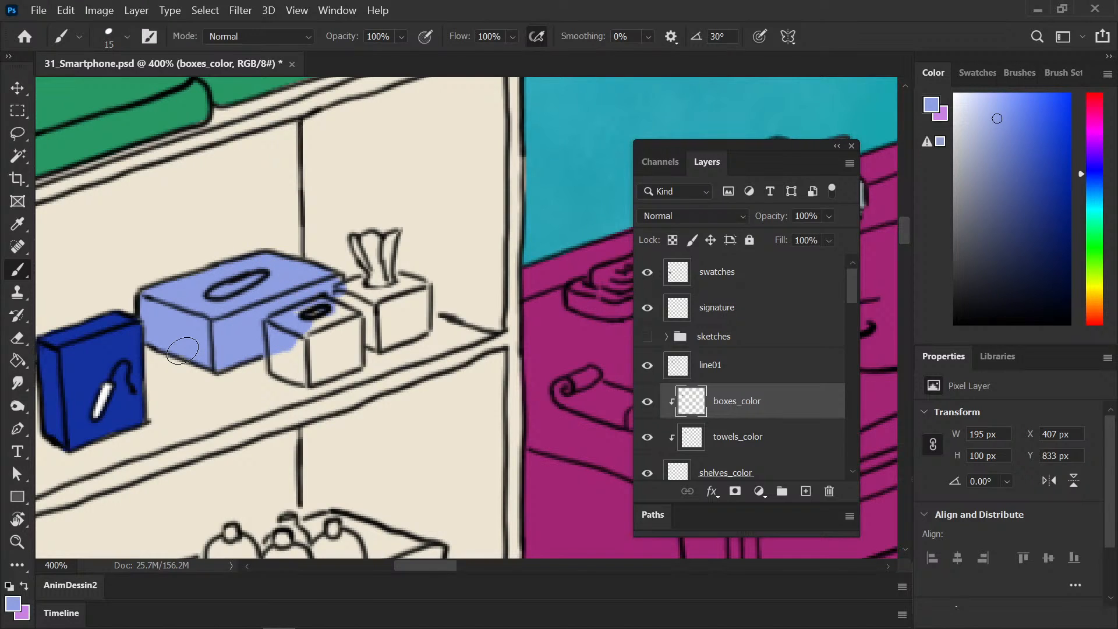
Step: Paint the small square tissue box in front of the long one light purple
key("x")
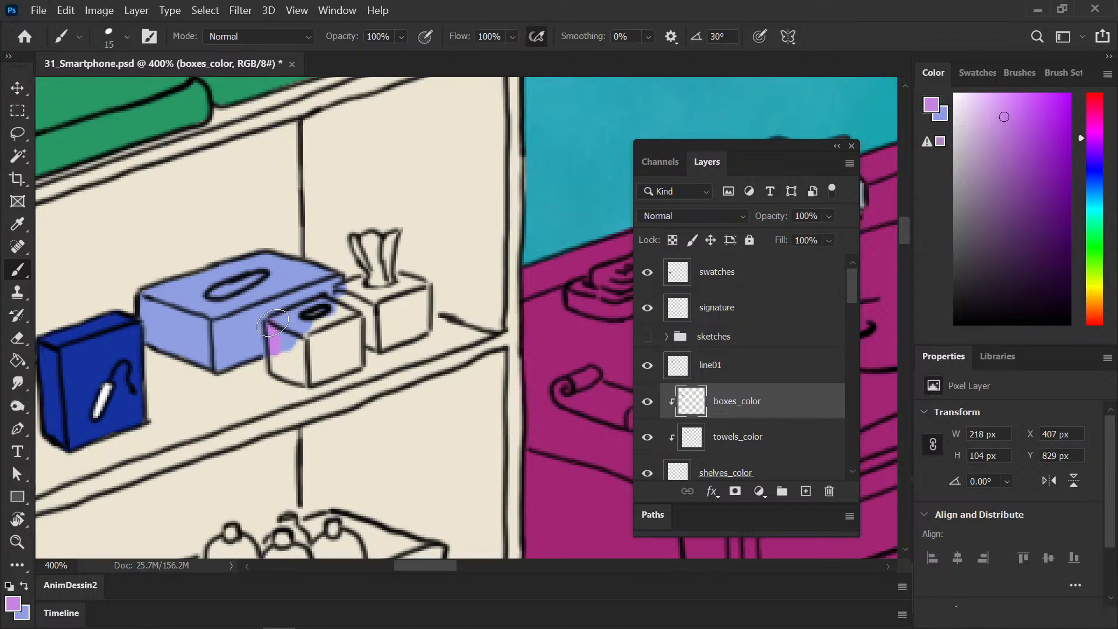
mouse_move(272, 323)
left_mouse_down()
mouse_move(294, 348)
mouse_move(324, 341)
mouse_move(278, 332)
left_mouse_up()
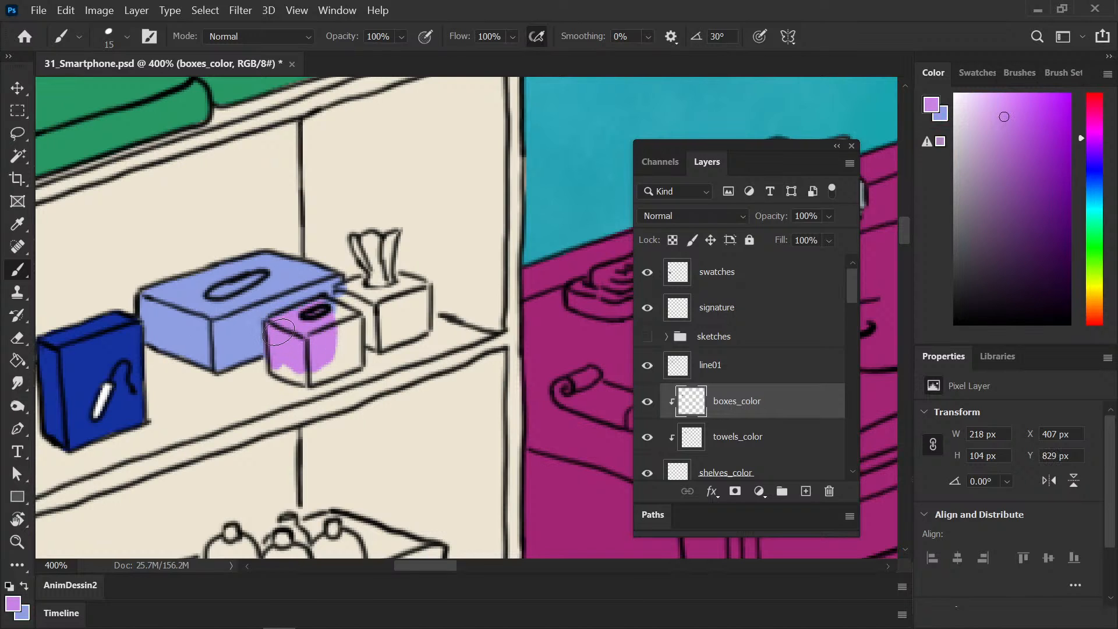
mouse_move(335, 306)
left_mouse_down()
mouse_move(355, 328)
mouse_move(349, 358)
left_mouse_up()
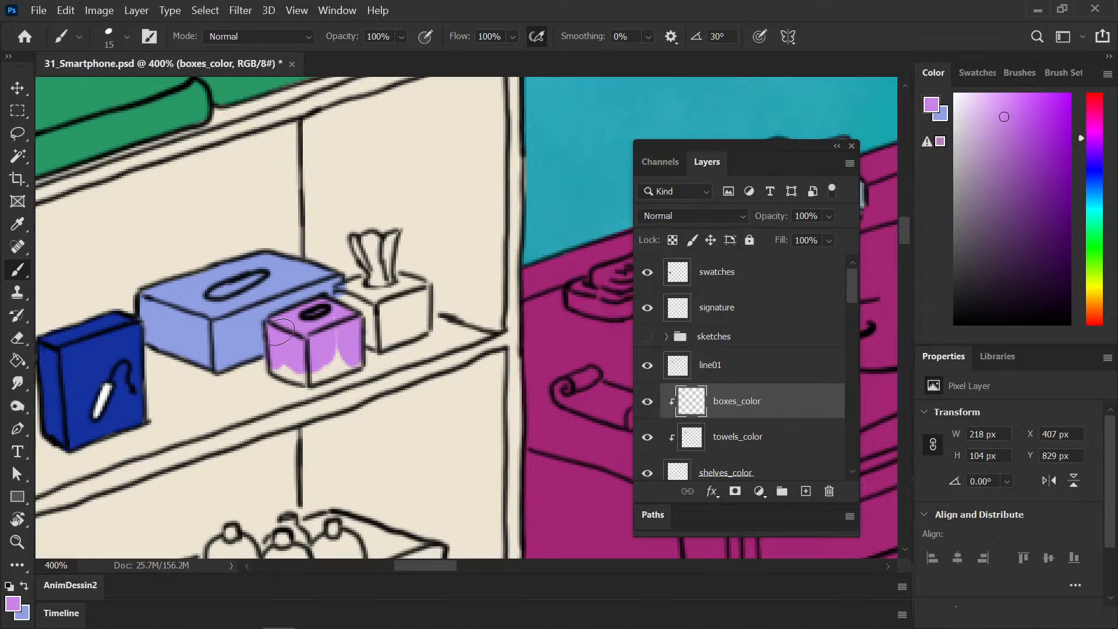
mouse_move(278, 332)
left_mouse_down()
mouse_move(333, 351)
mouse_move(283, 362)
mouse_move(344, 366)
left_mouse_up()
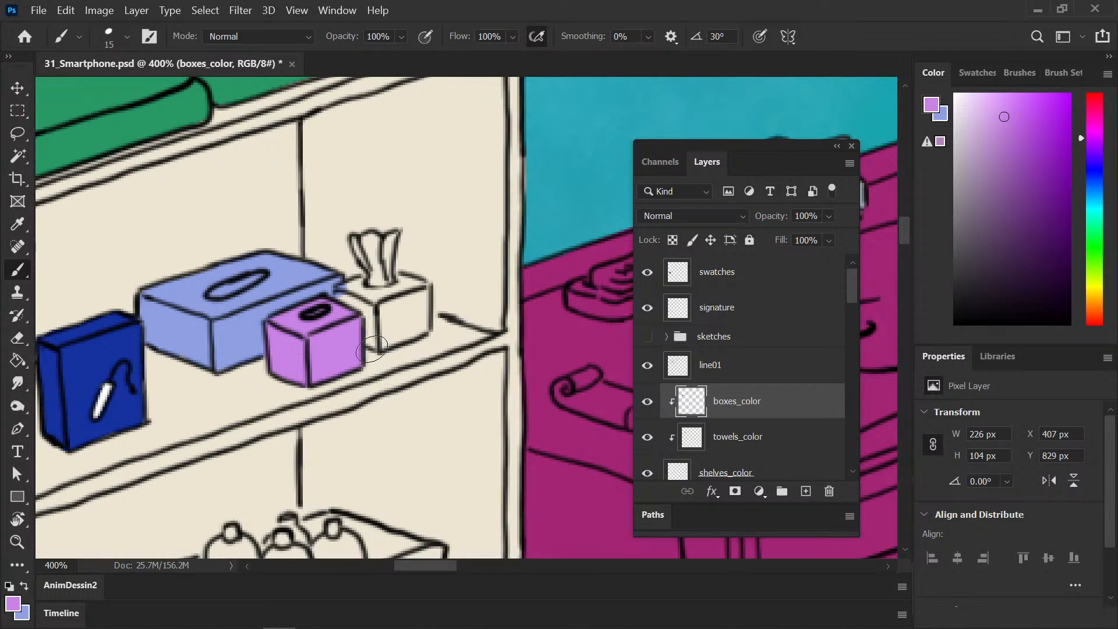
Step: Paint the rear tissue box light purple, leaving its protruding tissue uncolored, and swap the foreground and background colors
mouse_move(341, 289)
left_mouse_down()
mouse_move(367, 303)
mouse_move(356, 297)
mouse_move(378, 344)
mouse_move(420, 329)
mouse_move(418, 294)
mouse_move(400, 281)
left_mouse_up()
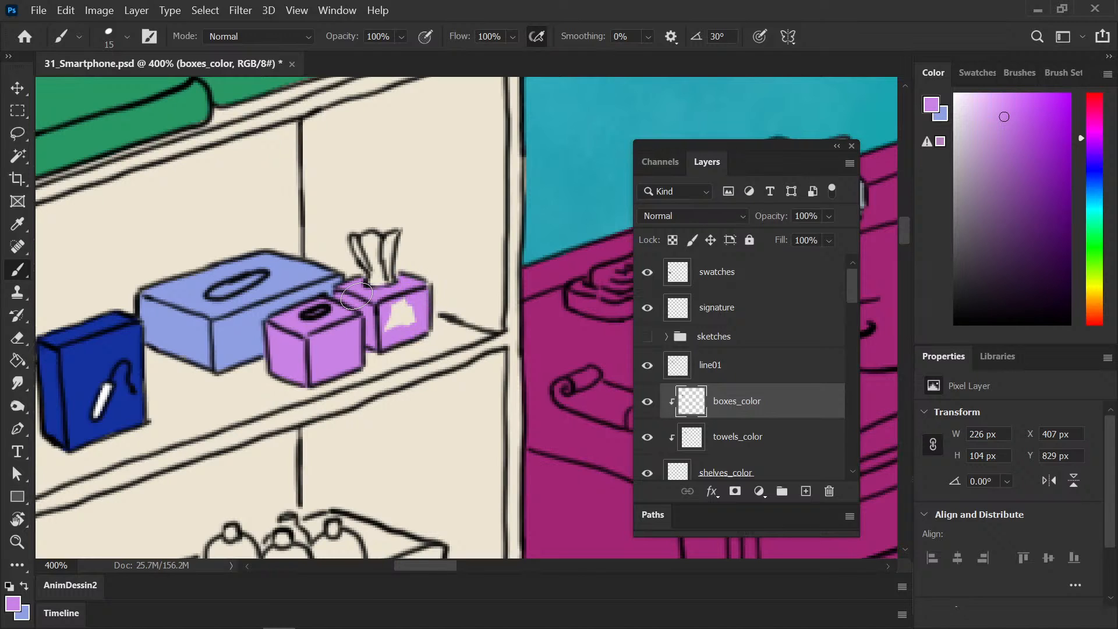
left_click_drag(411, 319, 391, 308)
left_click(355, 296)
key("d")
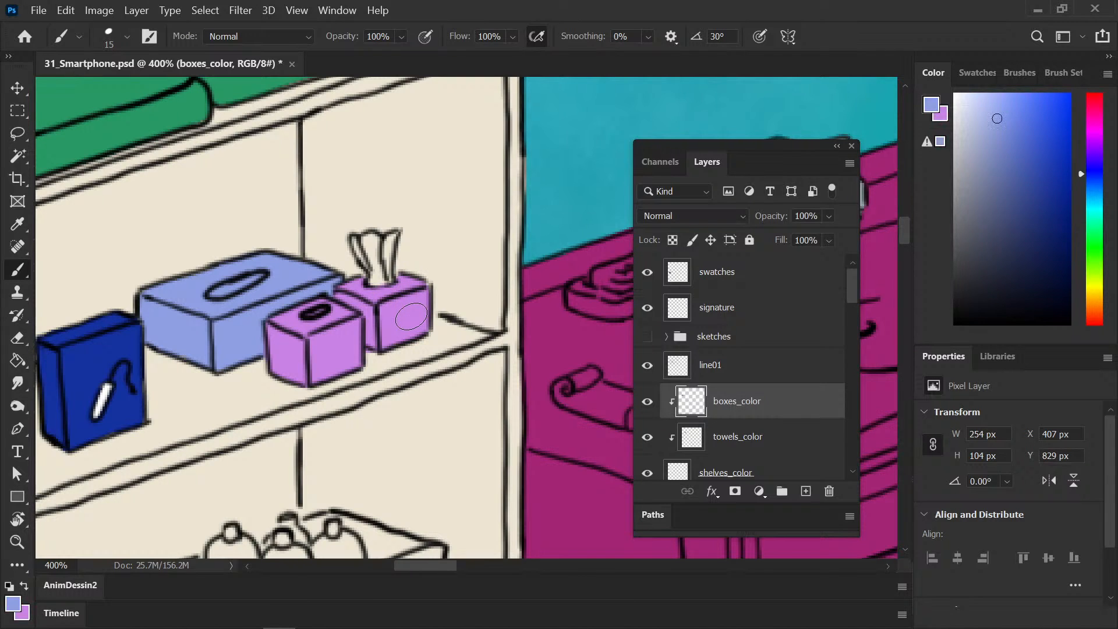
Step: Paint the tissue protruding from the rear purple box white and save the document
key("x")
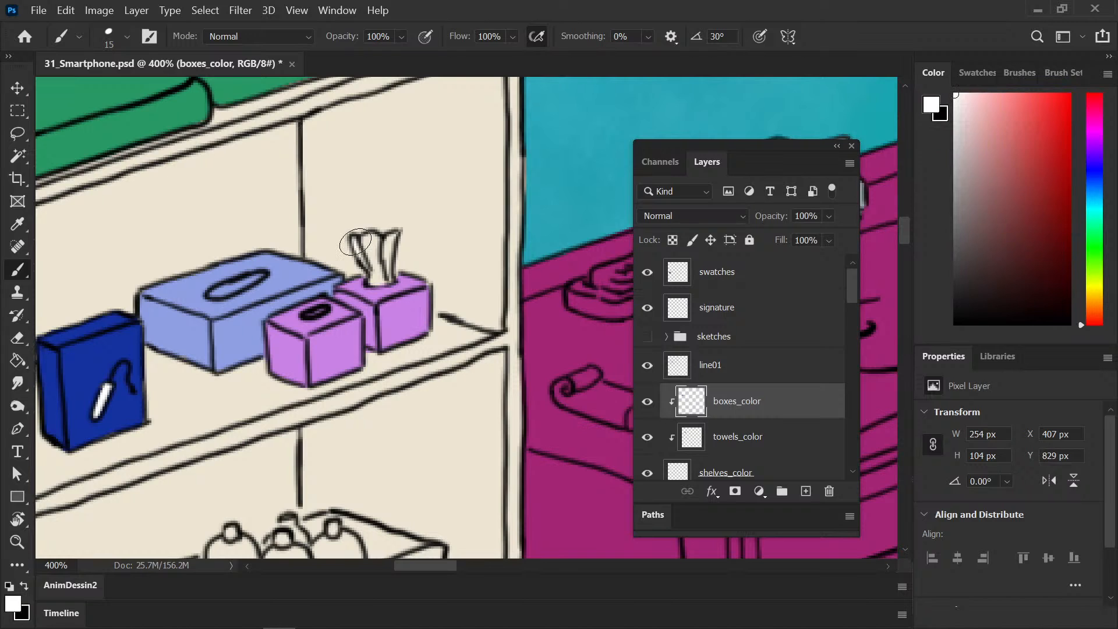
left_click_drag(356, 242, 356, 242)
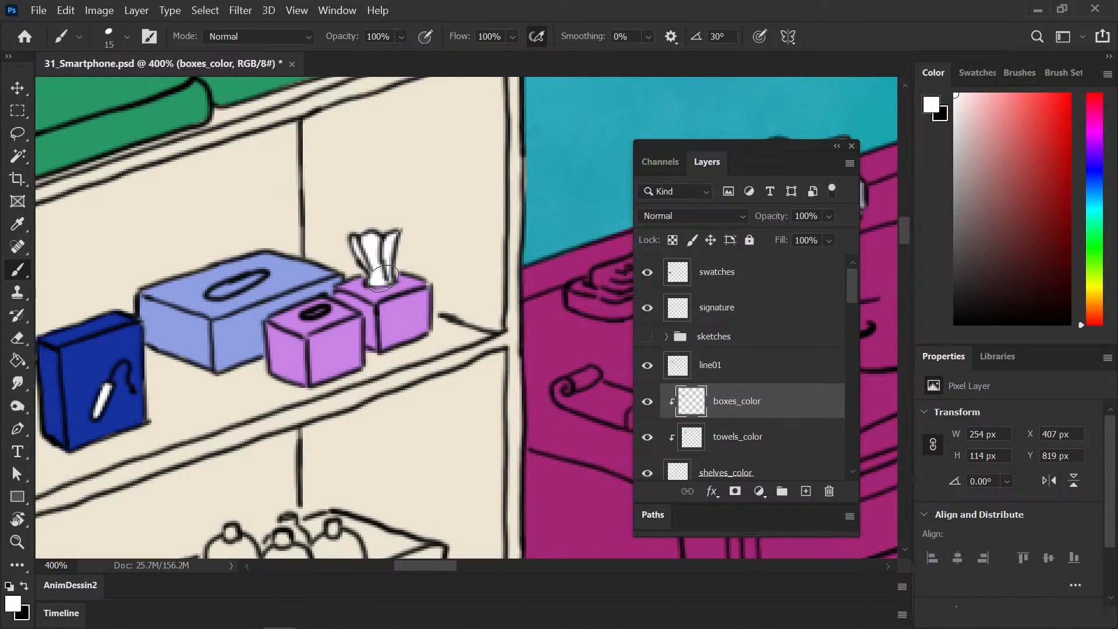
key("ctrl+s")
key("x")
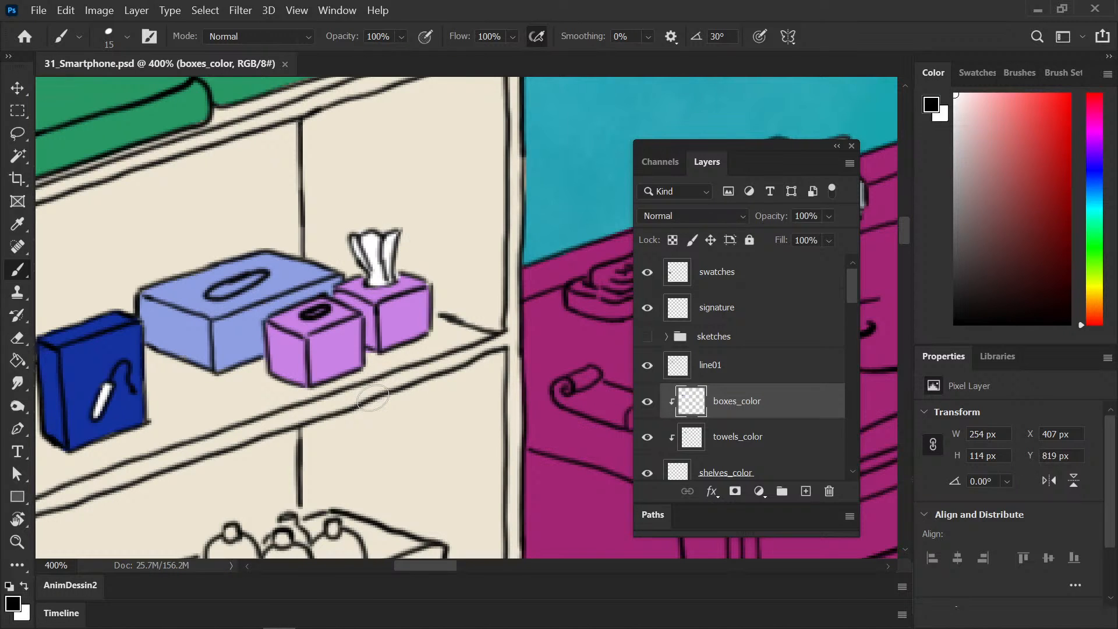
key("x")
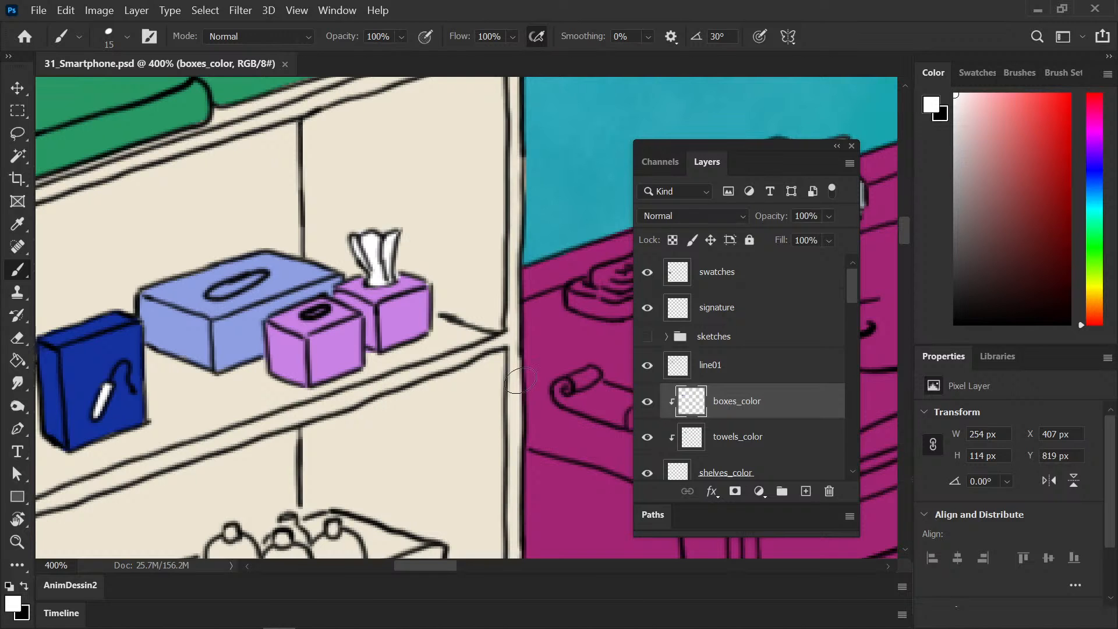
Step: Add two new layers above boxes_color, each clipped to the shelf color layer
left_click_drag(336, 452, 504, 205)
left_click(806, 492)
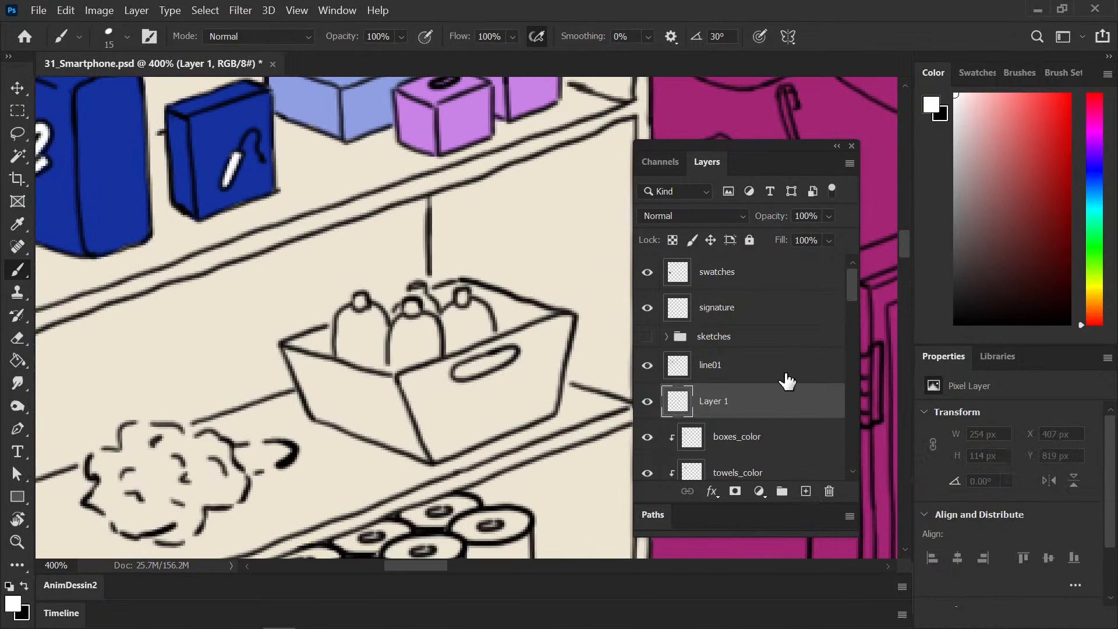
key("ctrl+0")
left_click(750, 415, "alt")
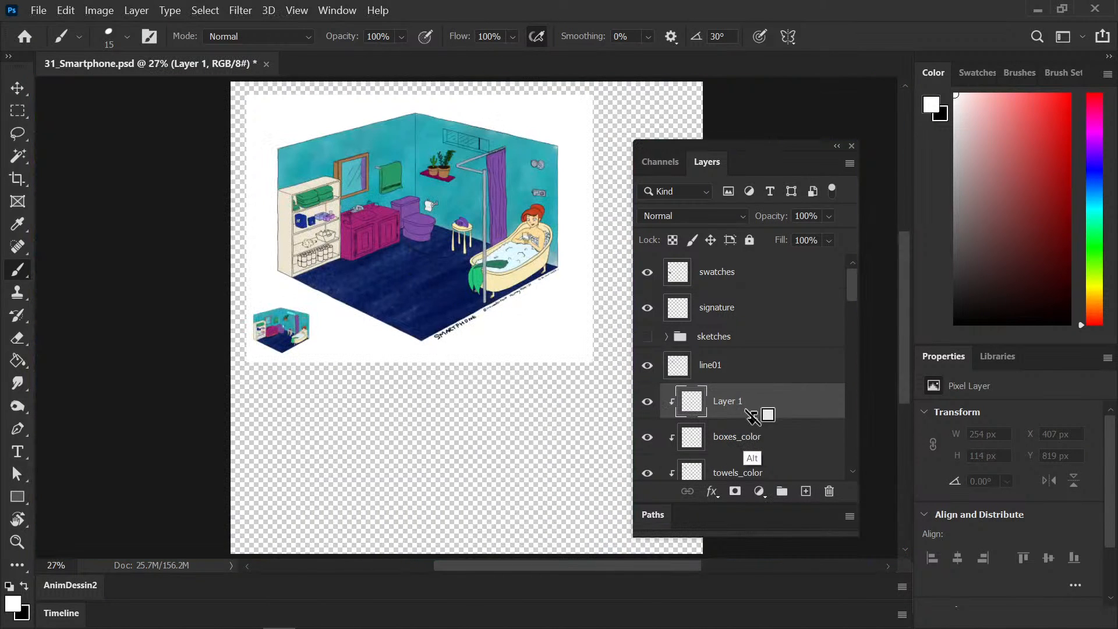
left_click(805, 491)
left_click(733, 410, "alt")
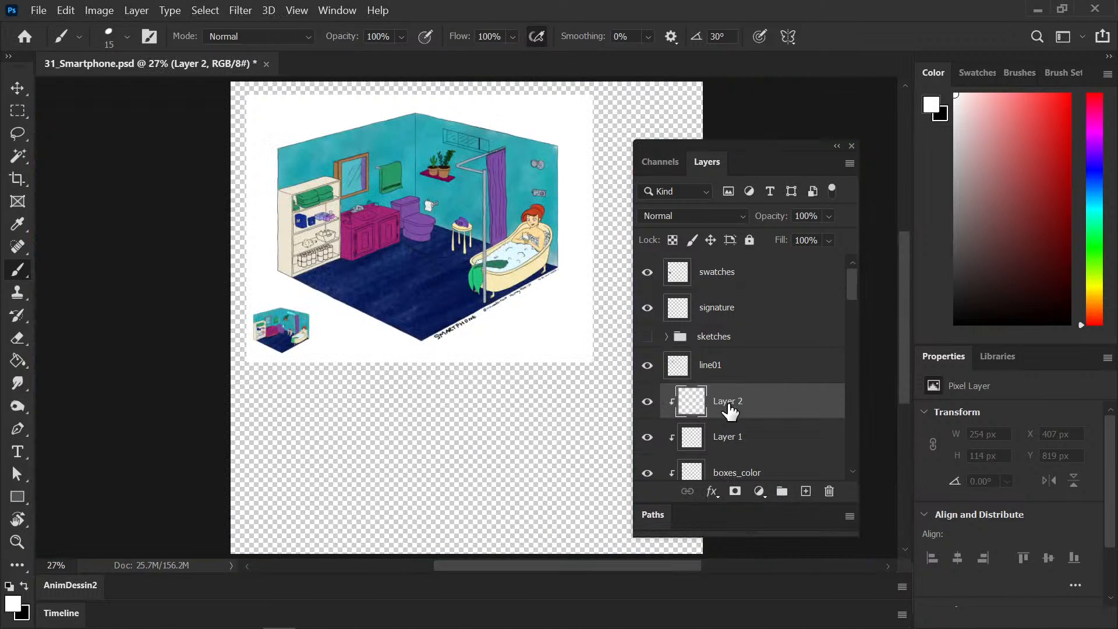
Step: Rename the uppermost clipped layer toiletpaper_color
double_click(738, 416)
type("toilet")
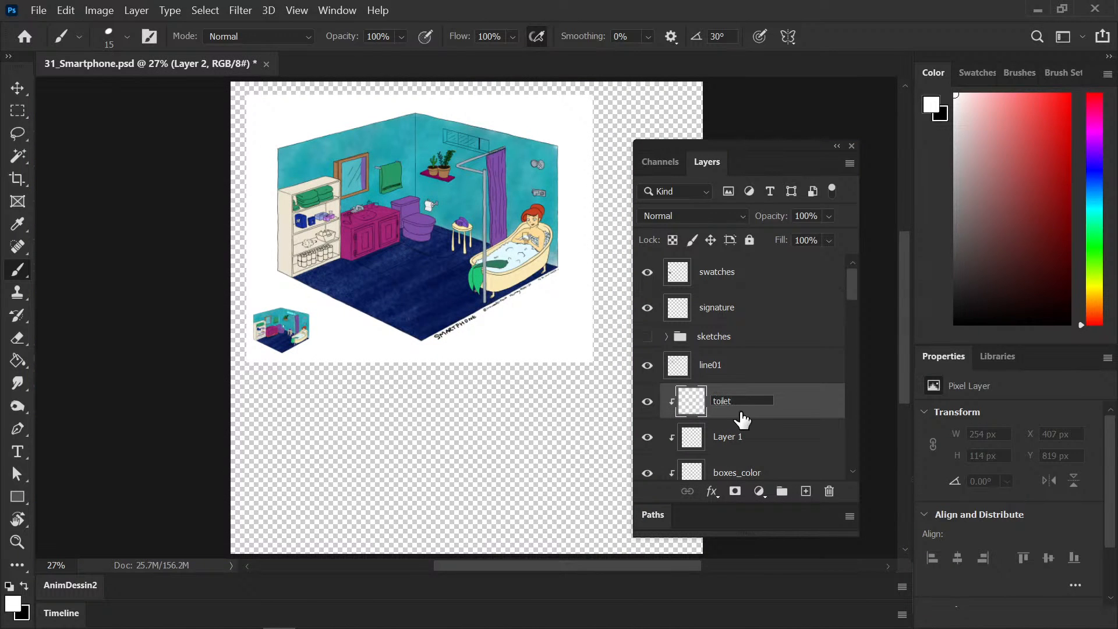
type("paper")
type("_coo")
type("lor")
key("Return")
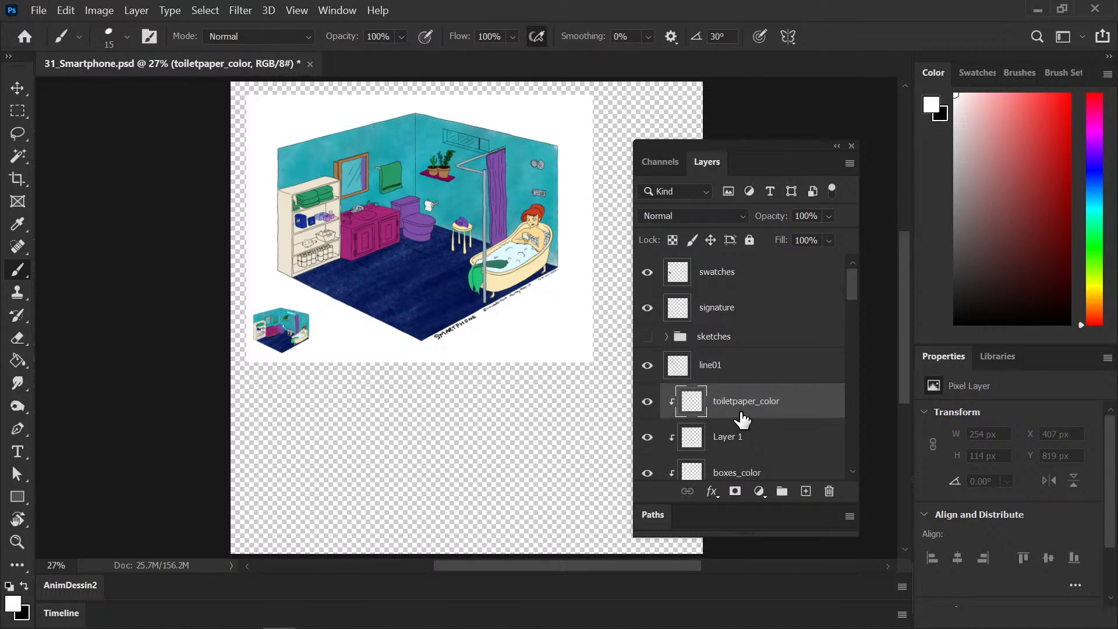
Step: Paint the outer edge of the leftmost rear toilet paper rolls on the bottom shelf white
key("ctrl+plus")
left_click_drag(248, 379, 361, 449)
key("ctrl+plus")
key("ctrl+plus")
key("ctrl+plus")
key("ctrl+plus")
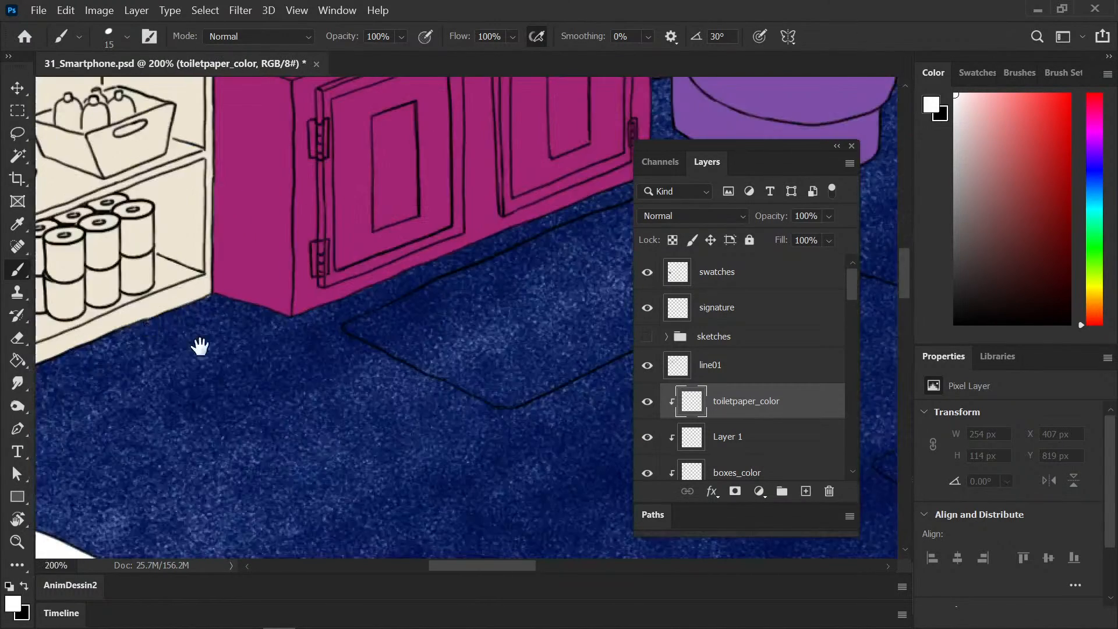
mouse_move(200, 347)
left_mouse_down()
mouse_move(362, 365)
mouse_move(142, 317)
mouse_move(154, 328)
left_mouse_up()
key("ctrl+plus")
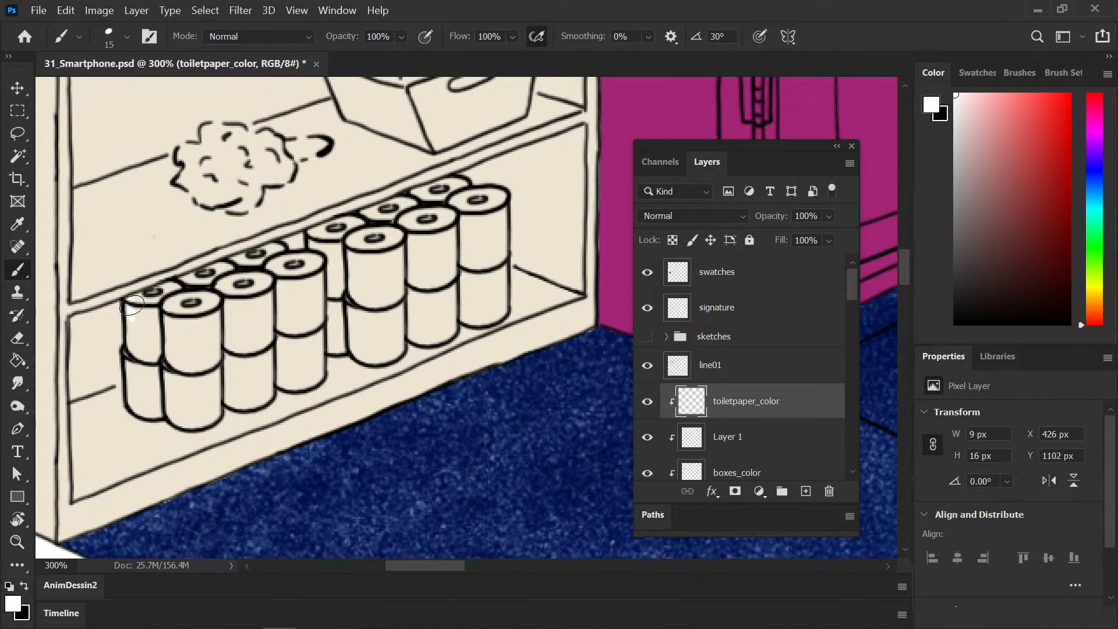
left_click_drag(132, 307, 131, 348)
left_click_drag(131, 305, 132, 407)
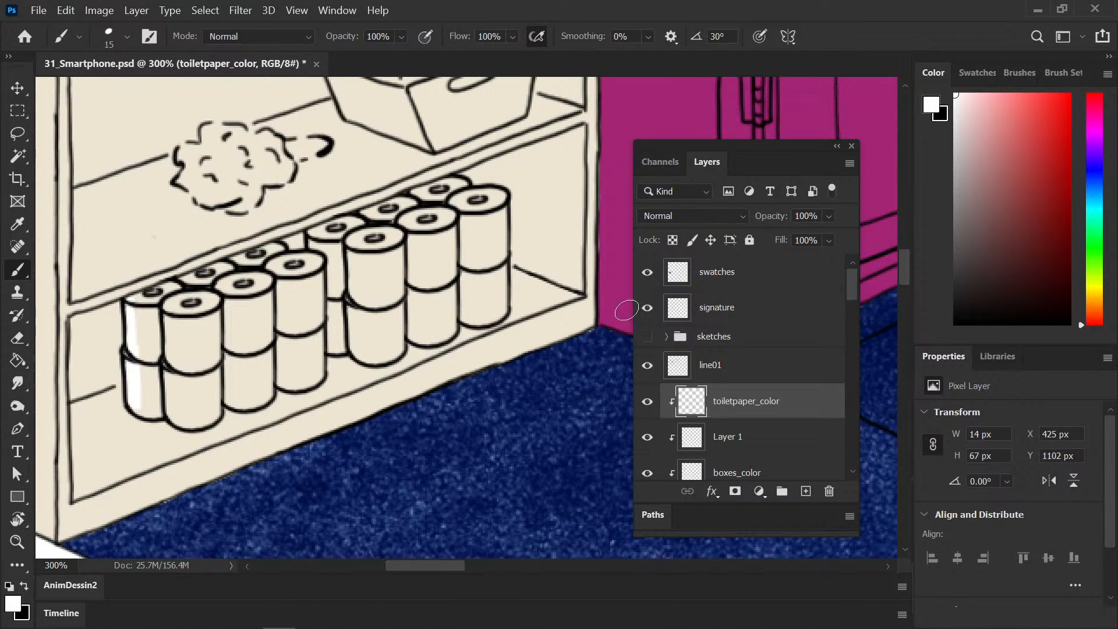
Step: Sample the beige of the shelf and touch up the area above the leftmost toilet rolls on the shelves_color layer
left_click(114, 252, "alt")
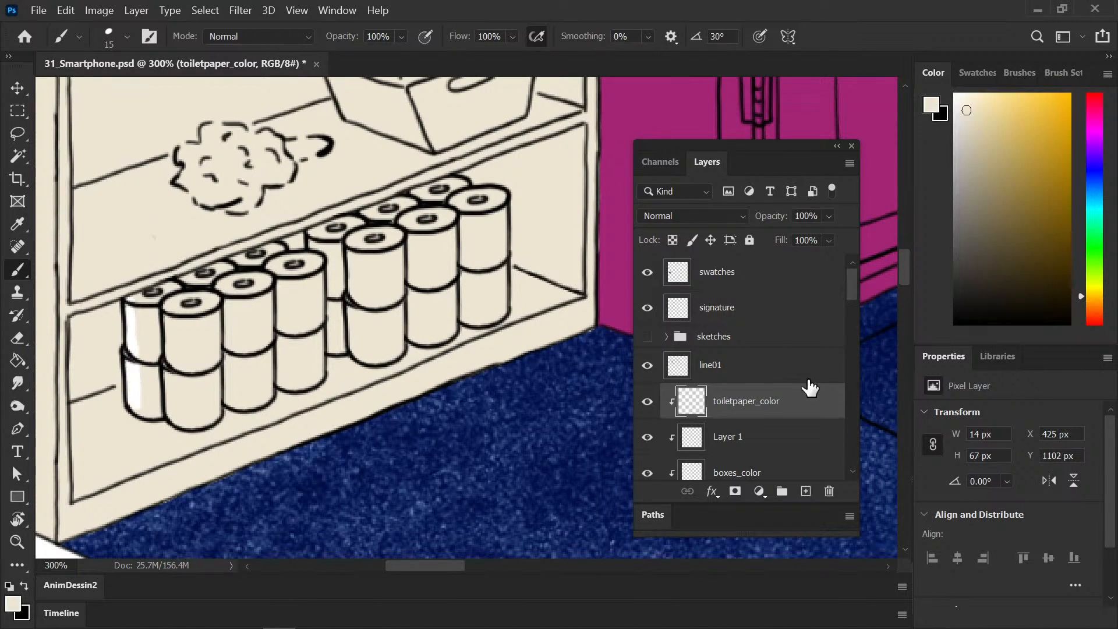
scroll(851, 292, "down", 5)
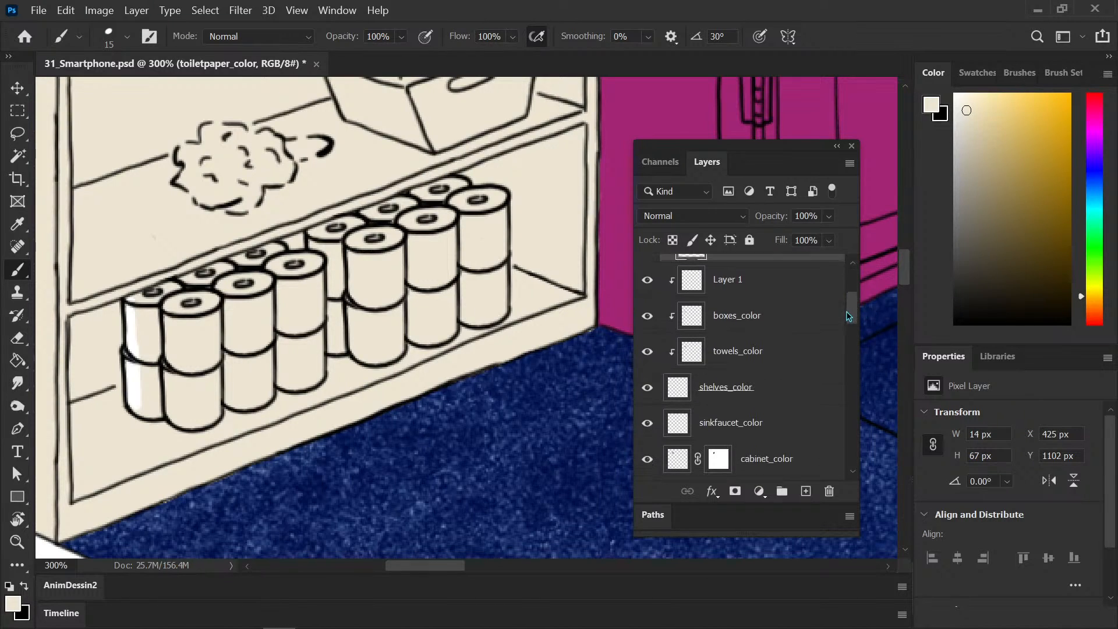
left_click(757, 381)
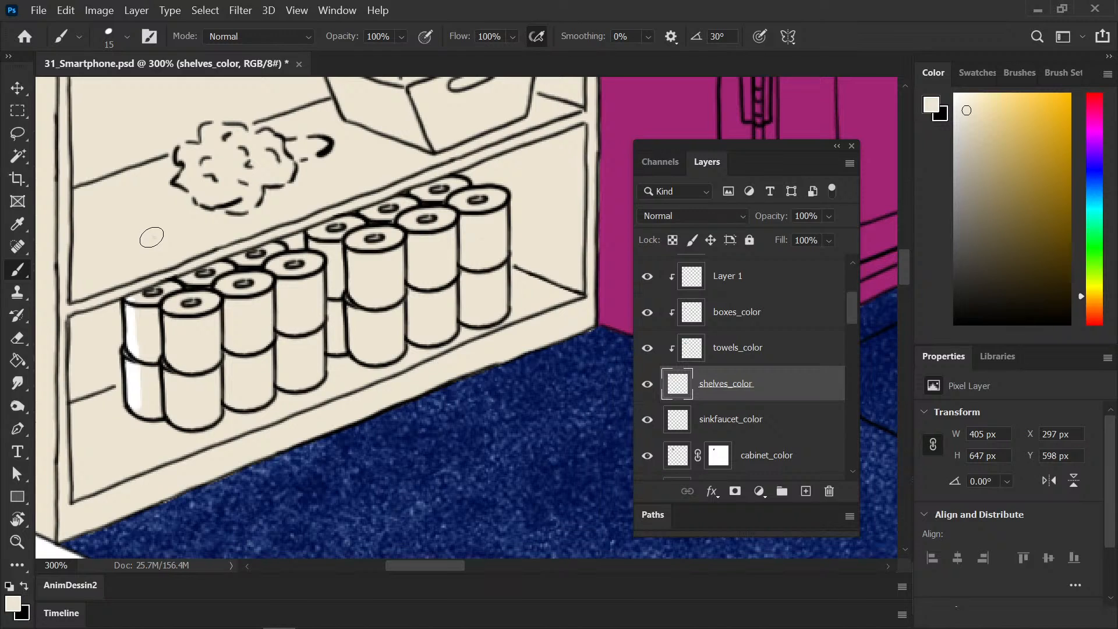
left_click_drag(152, 237, 137, 283)
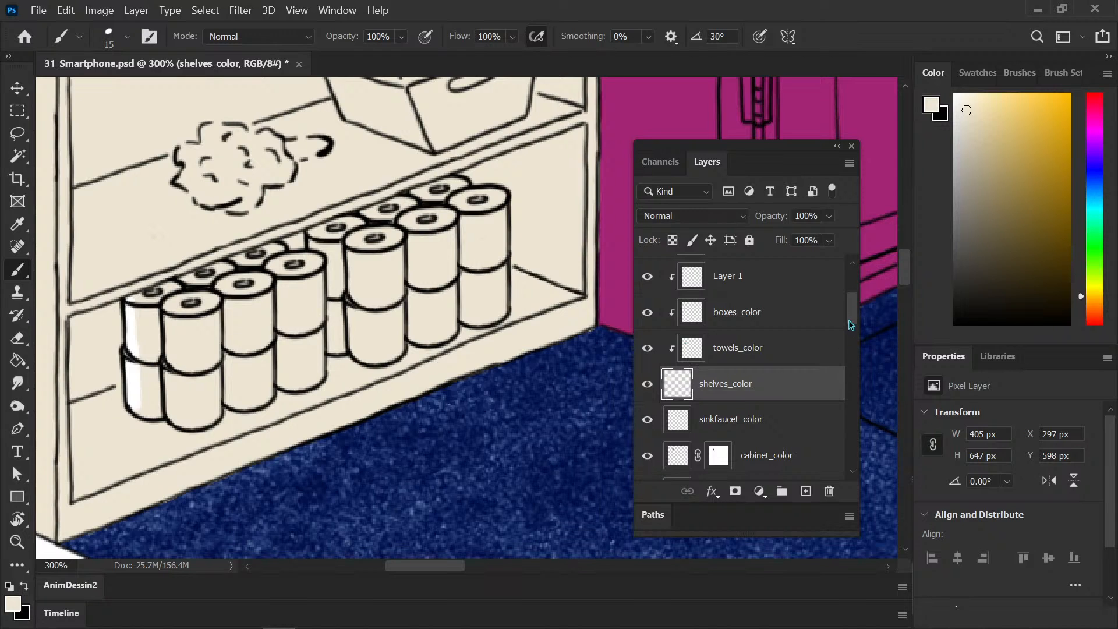
Step: Check the line art by making line01 the active layer and toggling its visibility off and on
scroll(851, 325, "up", 5)
left_click(668, 337)
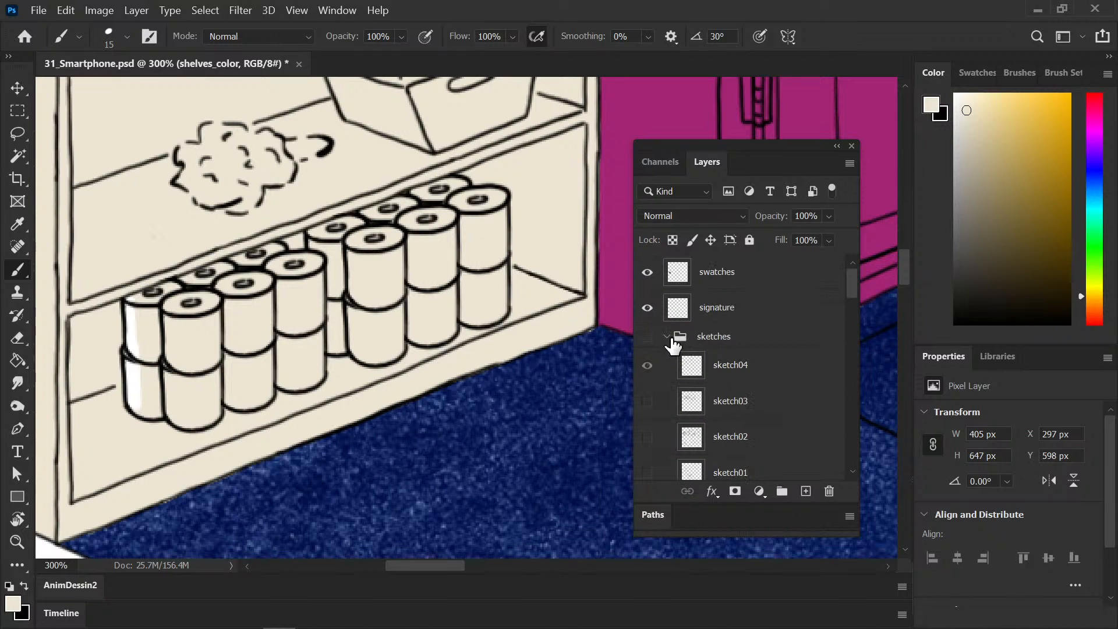
left_click(668, 337)
left_click(752, 364)
left_click(647, 365)
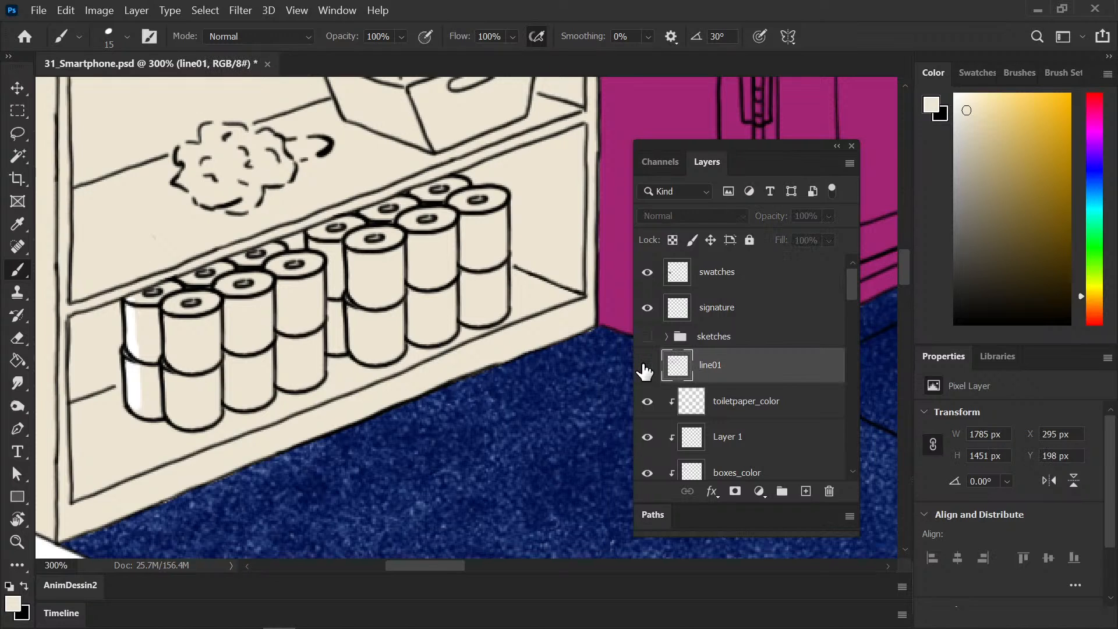
left_click(647, 366)
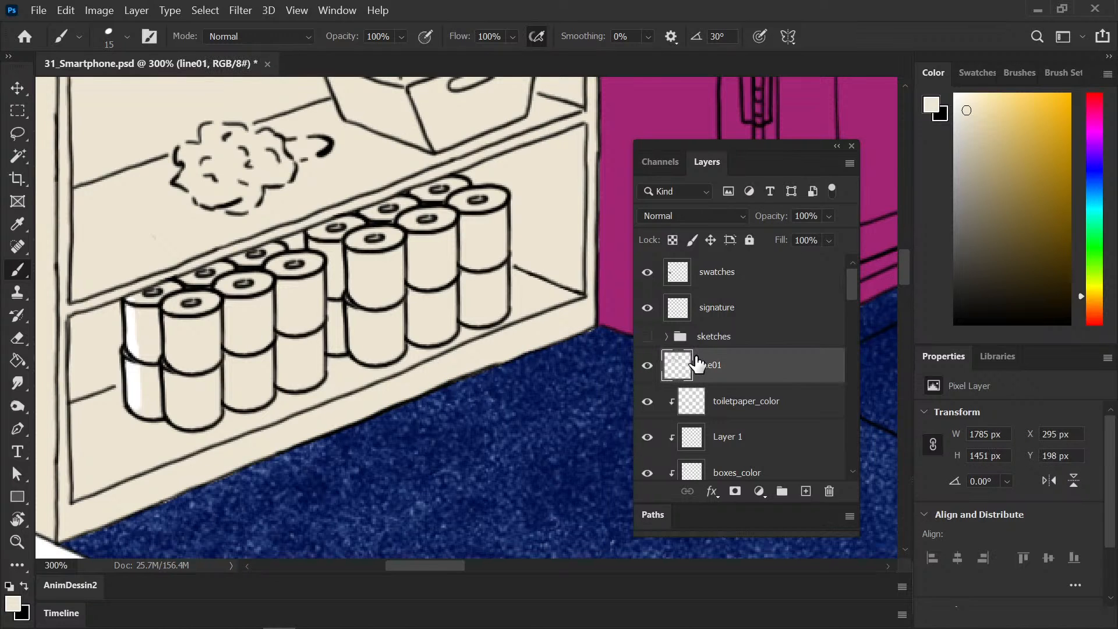
key("e")
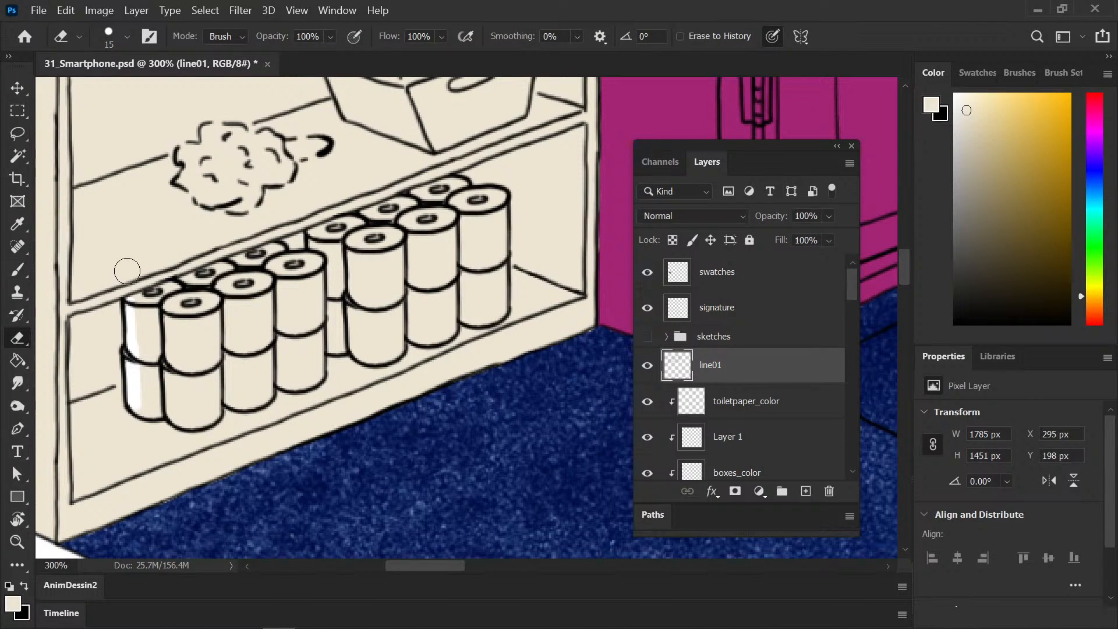
key("b")
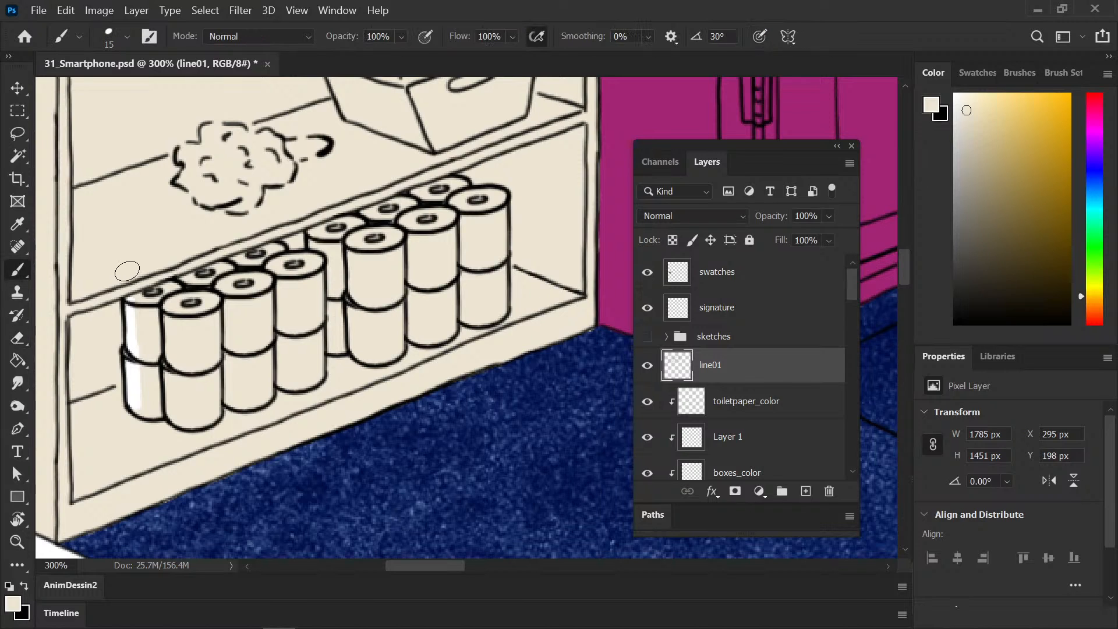
Step: Sample the white of the painted toilet roll and make toiletpaper_color the active layer for brushing
key("i")
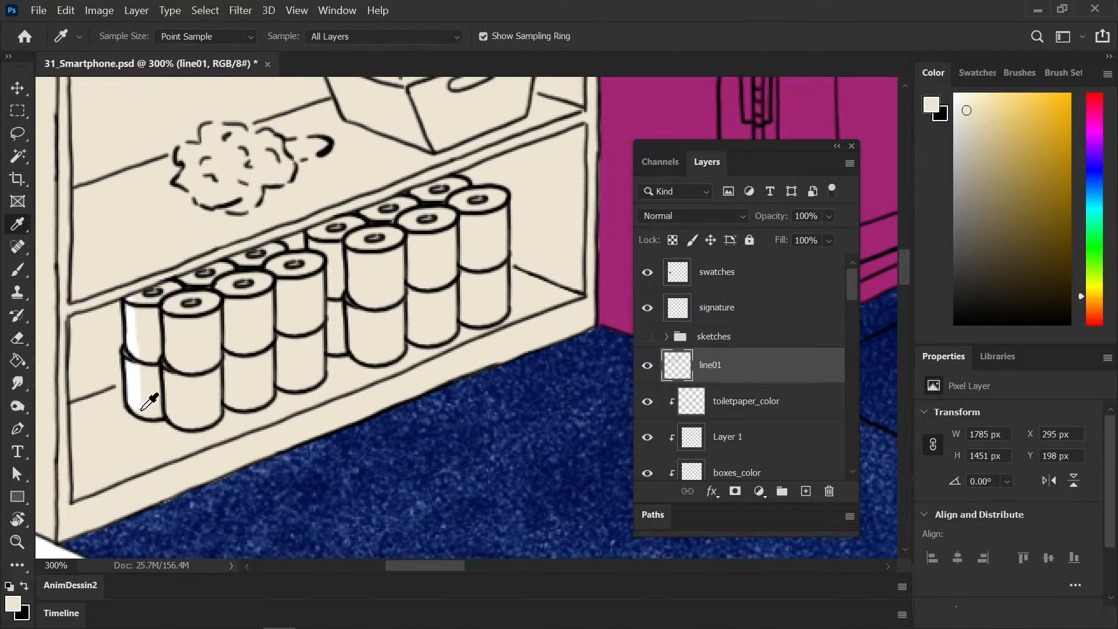
left_click(142, 408)
key("b")
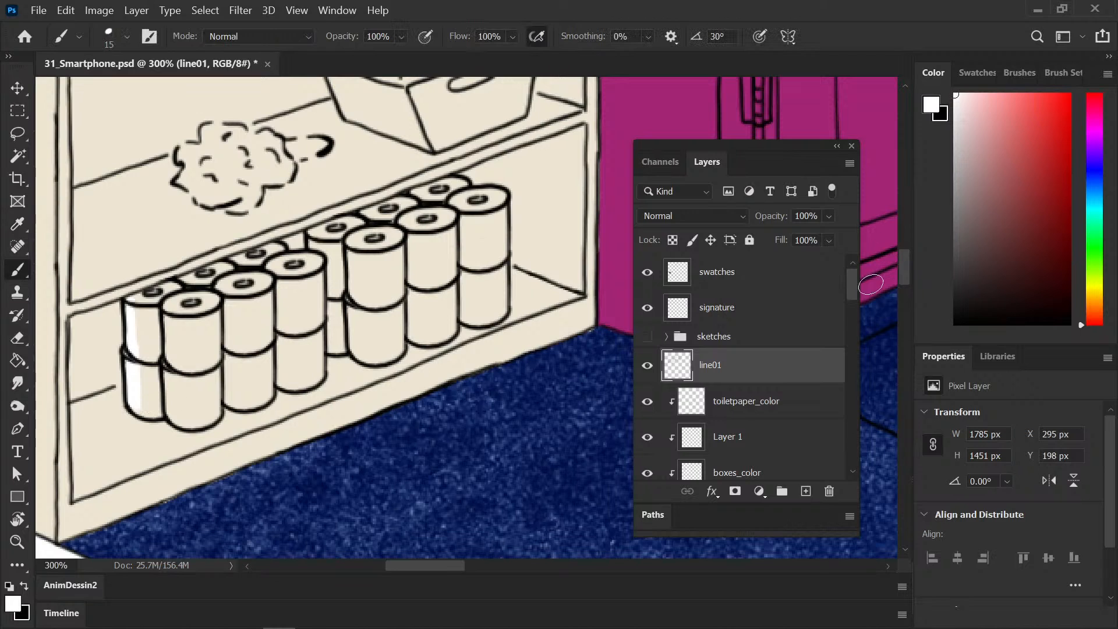
left_click_drag(853, 281, 852, 306)
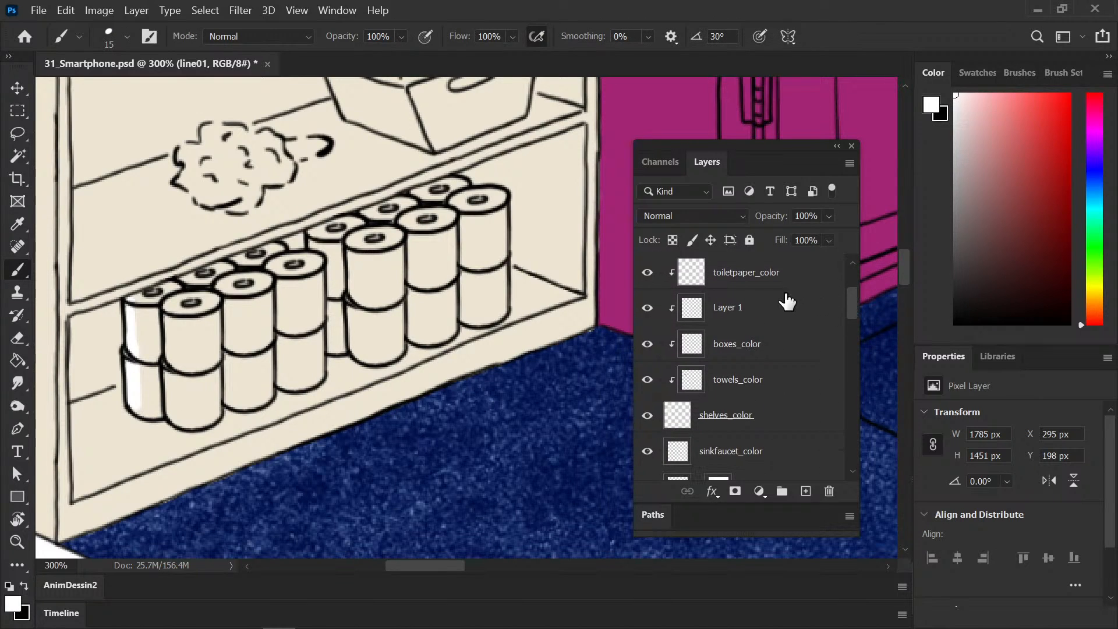
left_click(757, 279)
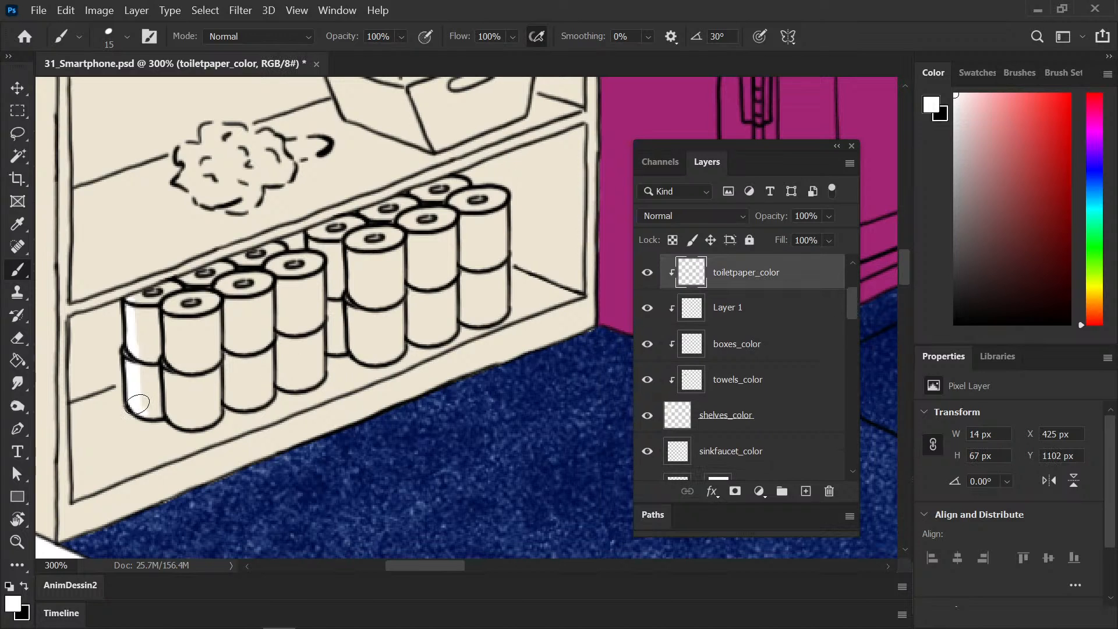
Step: Paint the rear rolls and the outer edges of the whole toilet roll stack white, enclosing the unpainted middle
mouse_move(138, 403)
left_mouse_down()
mouse_move(149, 373)
mouse_move(137, 403)
mouse_move(147, 411)
left_mouse_up()
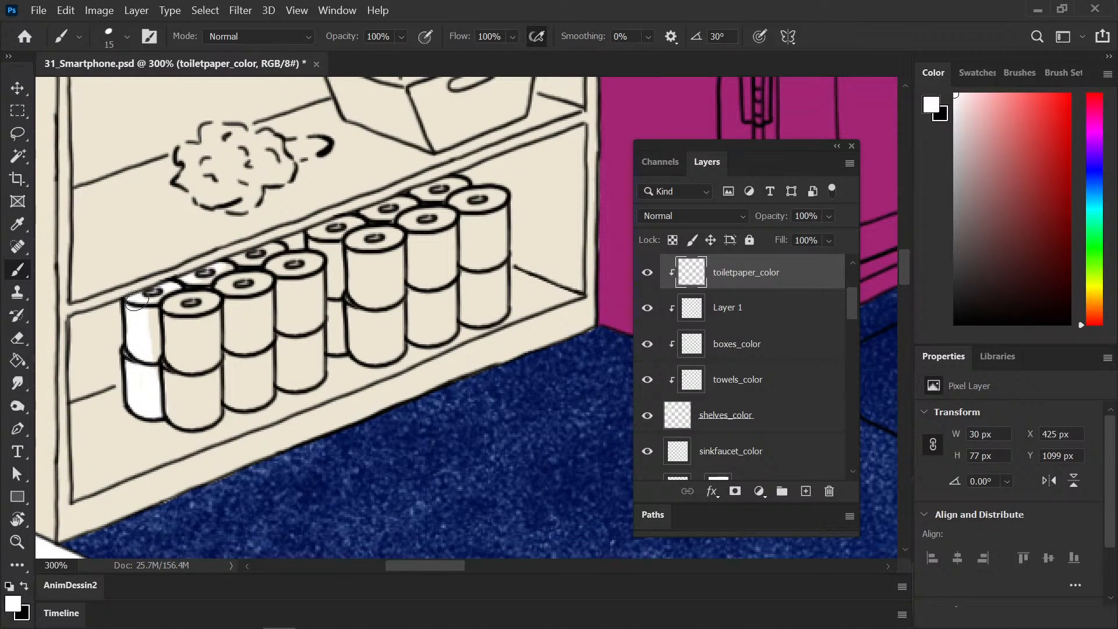
mouse_move(135, 301)
left_mouse_down()
mouse_move(262, 254)
mouse_move(291, 255)
mouse_move(238, 263)
left_mouse_up()
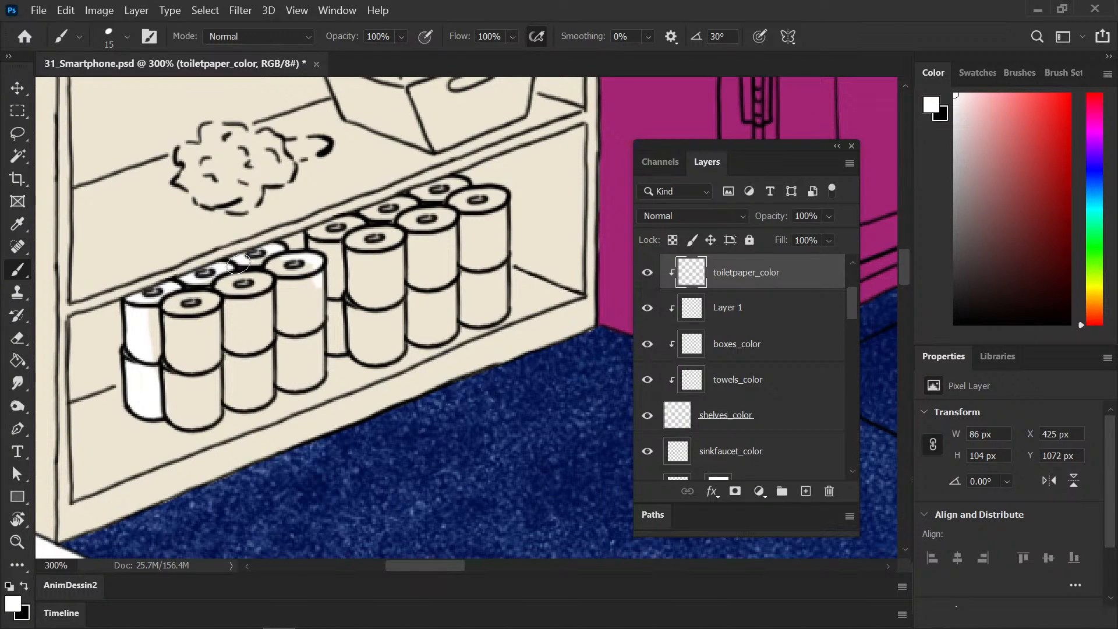
mouse_move(238, 263)
left_mouse_down()
mouse_move(407, 194)
mouse_move(468, 194)
mouse_move(499, 265)
left_mouse_up()
mouse_move(499, 201)
left_mouse_down()
mouse_move(501, 303)
mouse_move(379, 359)
mouse_move(402, 347)
left_mouse_up()
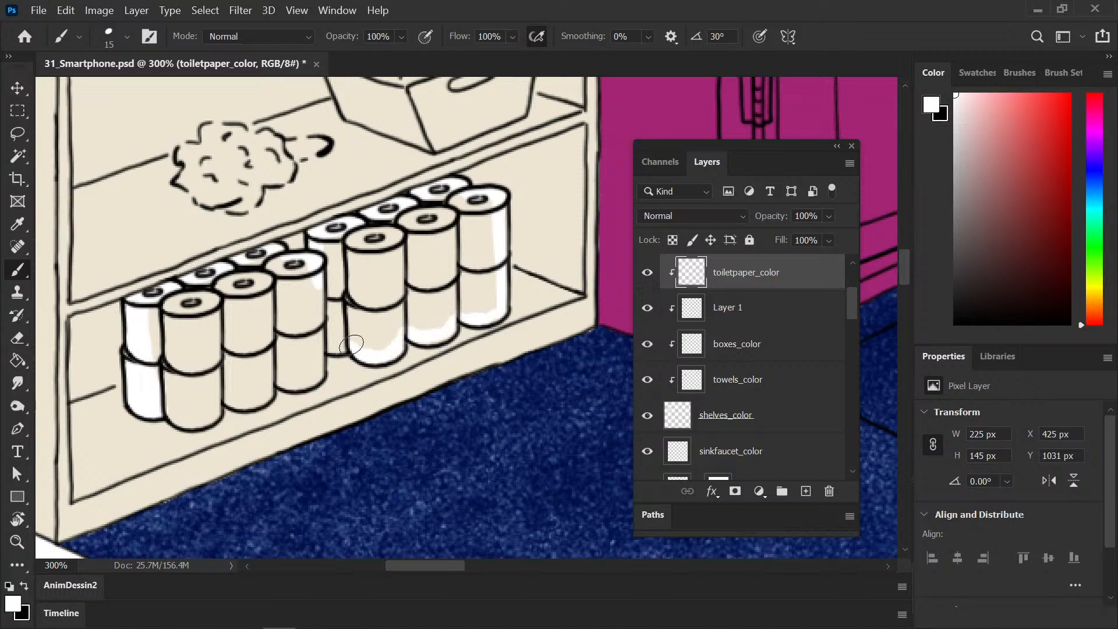
mouse_move(321, 357)
left_mouse_down()
mouse_move(306, 382)
mouse_move(272, 379)
left_mouse_up()
mouse_move(268, 380)
left_mouse_down()
mouse_move(222, 392)
mouse_move(272, 389)
mouse_move(166, 402)
mouse_move(201, 421)
mouse_move(248, 392)
left_mouse_up()
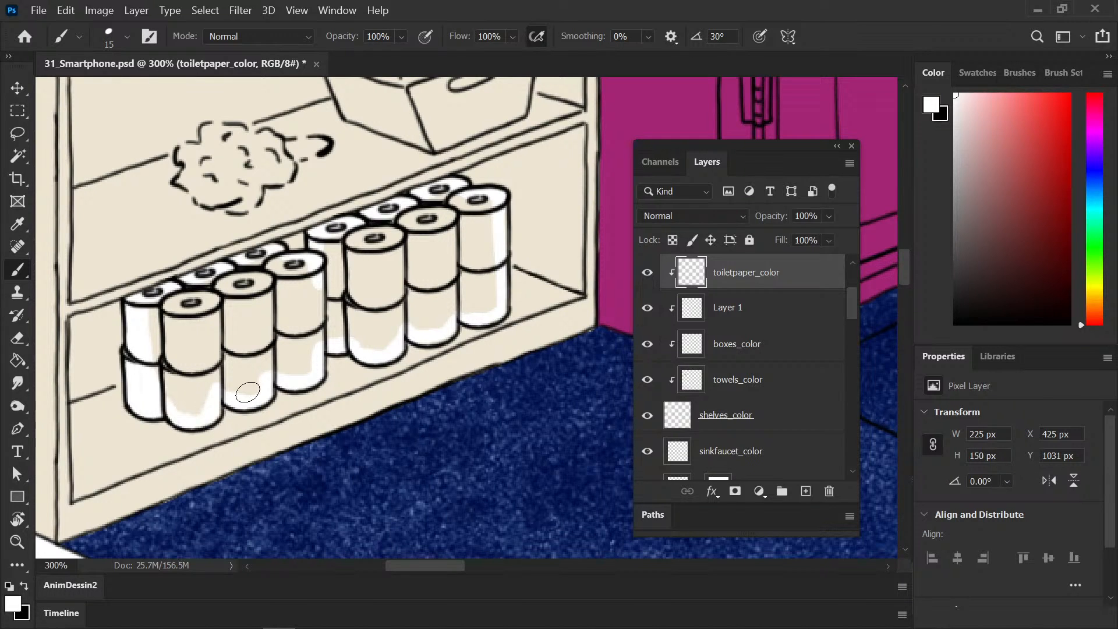
Step: Select the enclosed unpainted area of the toilet rolls with the Magic Wand and expand the selection
key("w")
left_click(228, 367)
left_click(137, 12)
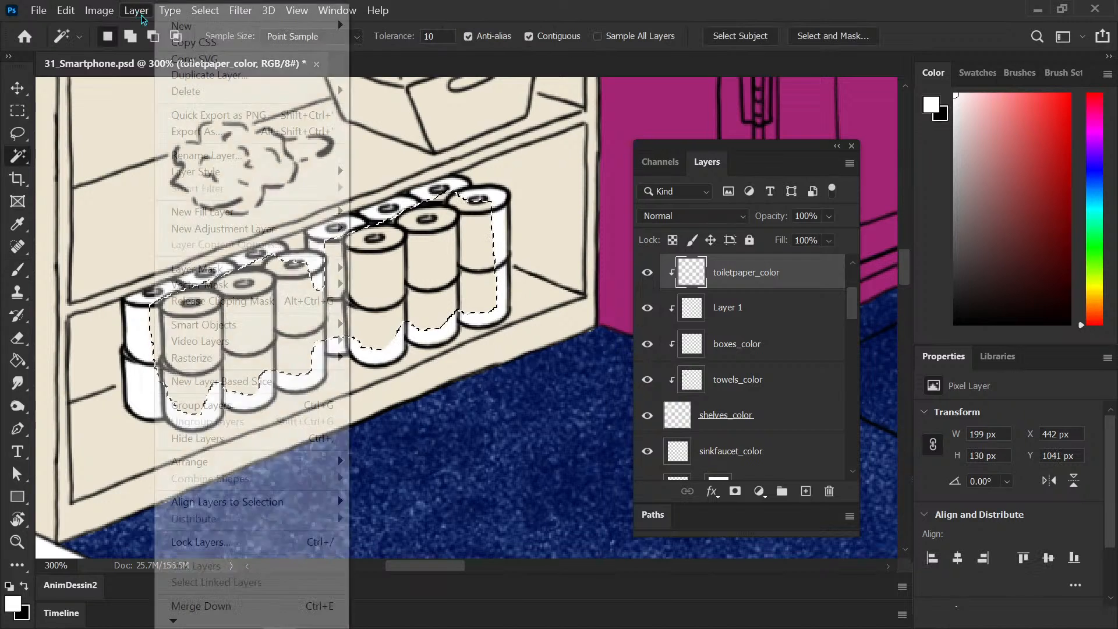
left_click(198, 10)
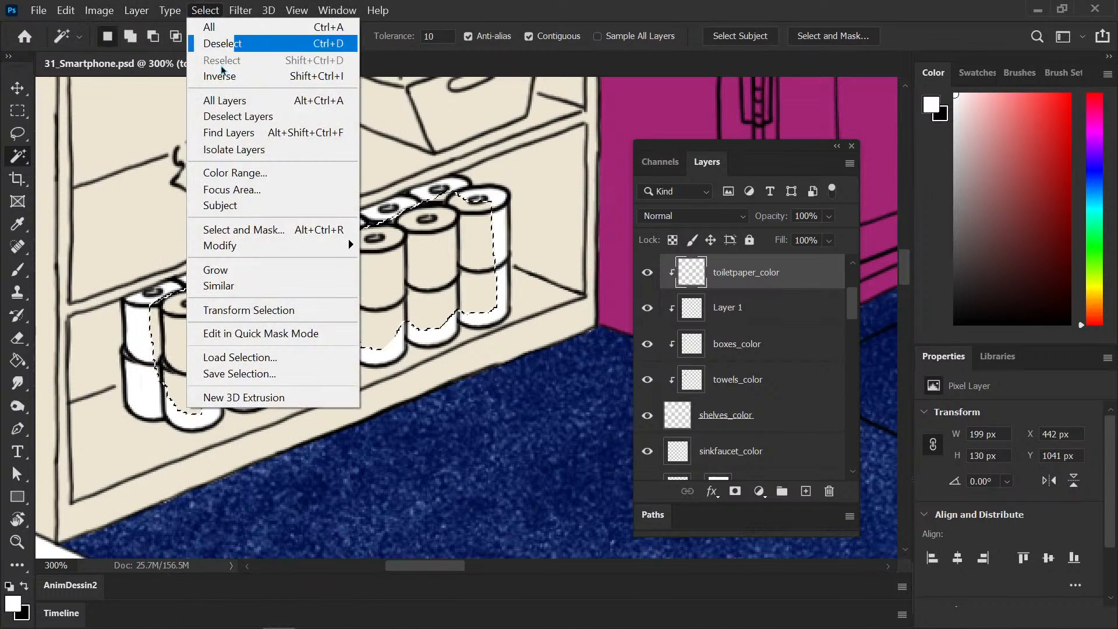
mouse_move(327, 242)
left_click(414, 281)
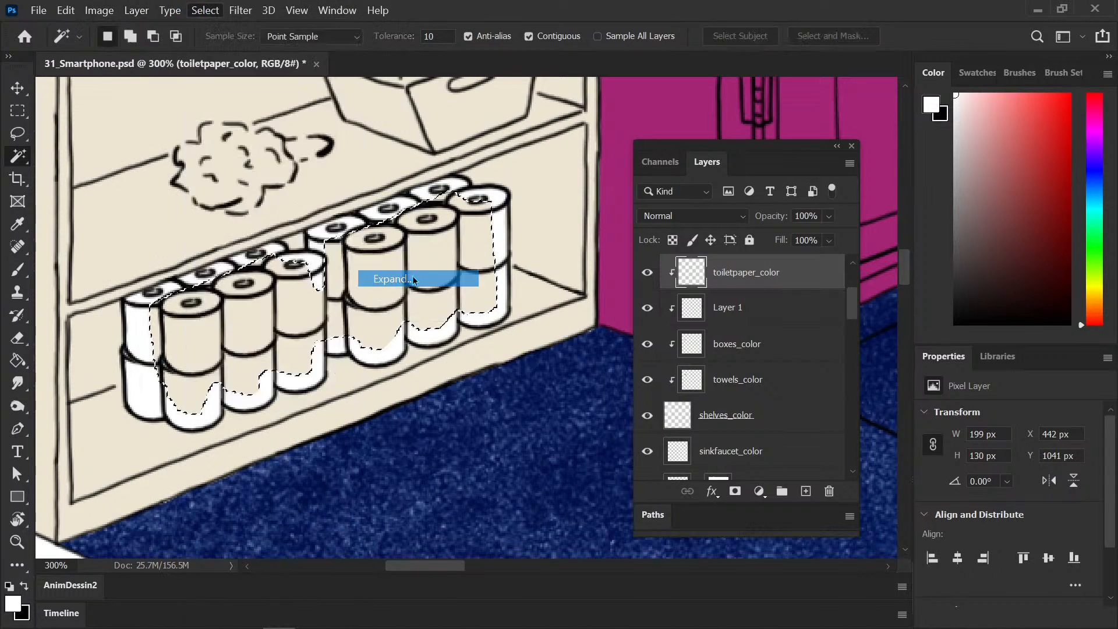
left_click(437, 402)
Step: Fill the selected toilet roll area with white, deselect, save the document and view it at 100%
key("g")
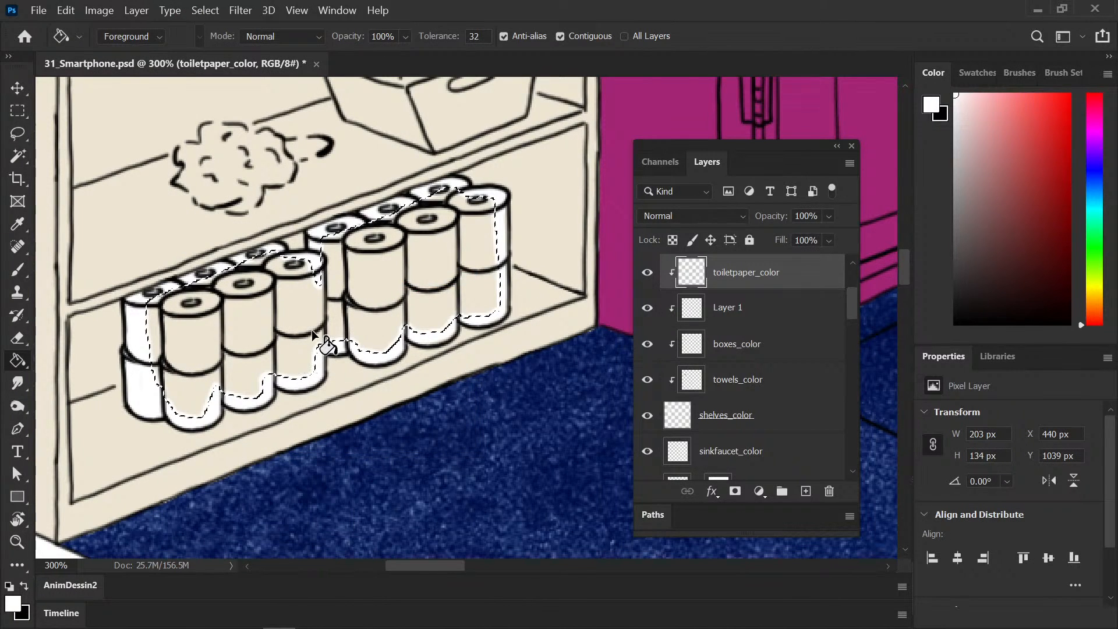
left_click(313, 331)
key("ctrl+d")
key("b")
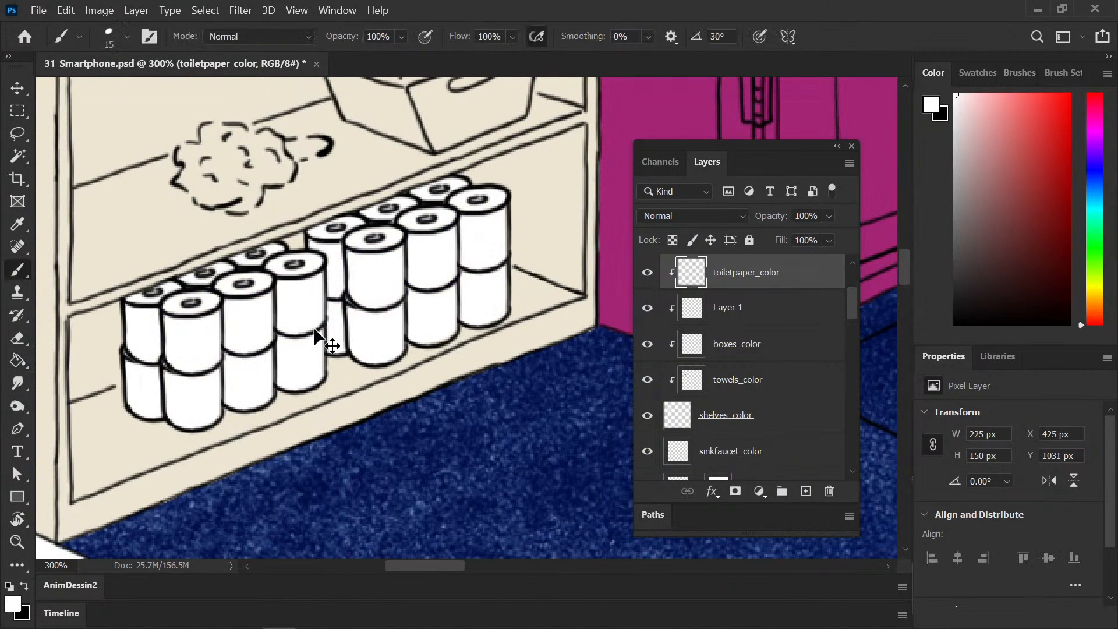
key("ctrl+s")
key("ctrl+1")
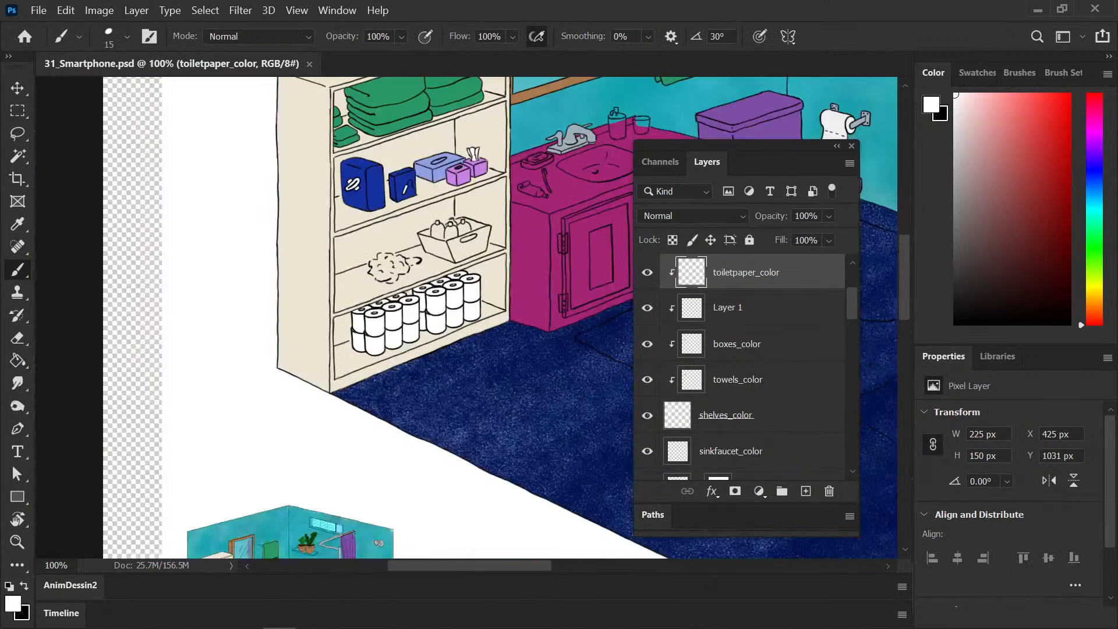
Step: Rename the clipped Layer 1 above boxes_color as bottles_color
left_click_drag(414, 452, 384, 358)
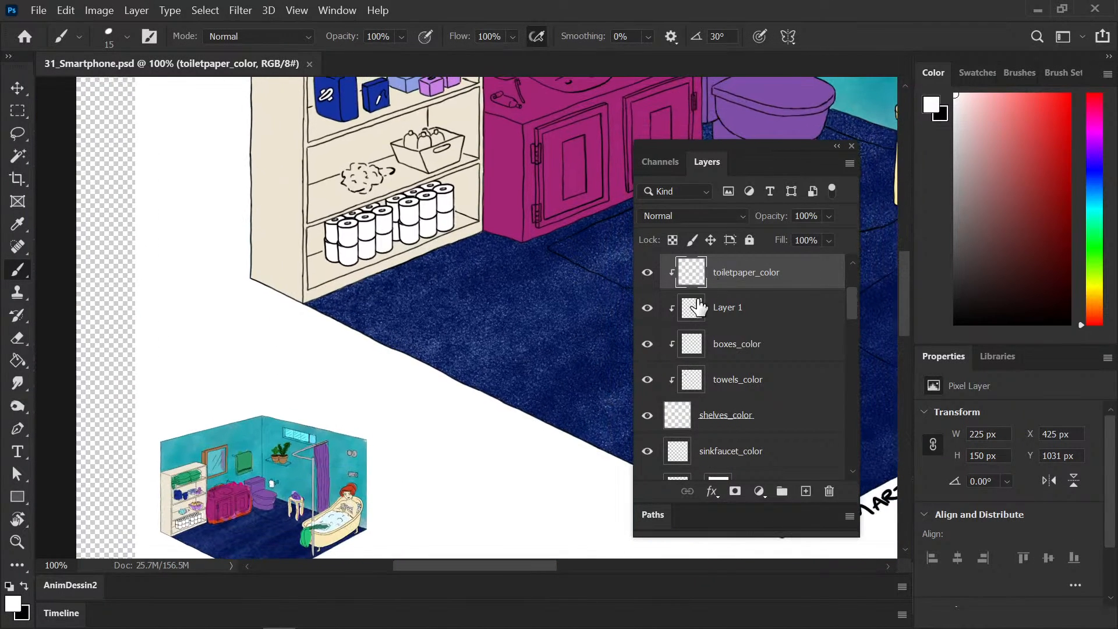
double_click(738, 312)
type("bottles")
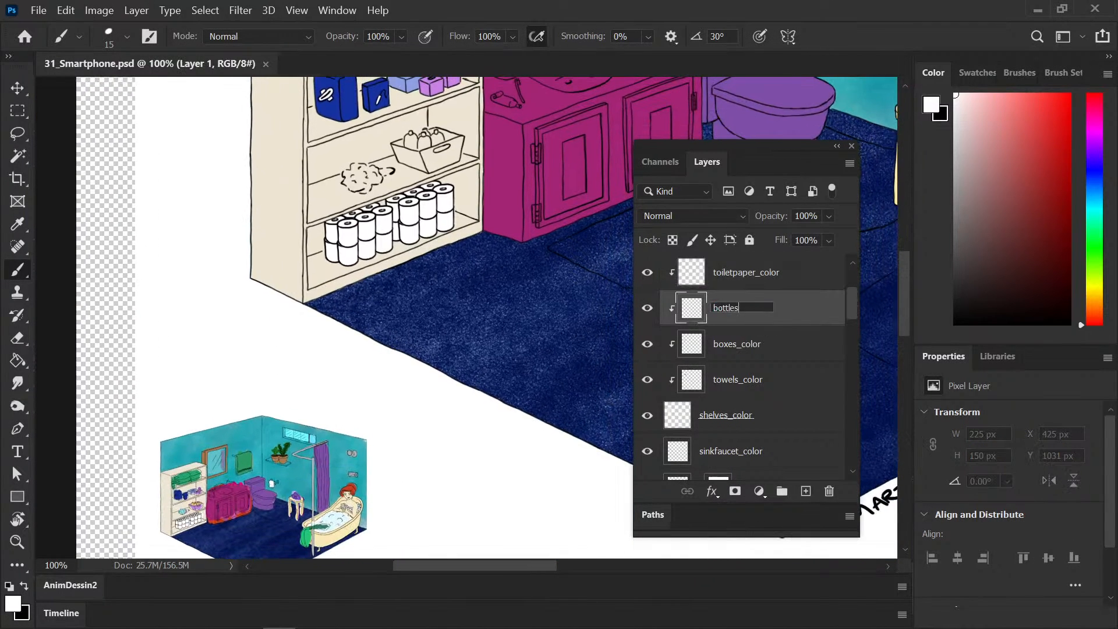
type("_color")
key("Return")
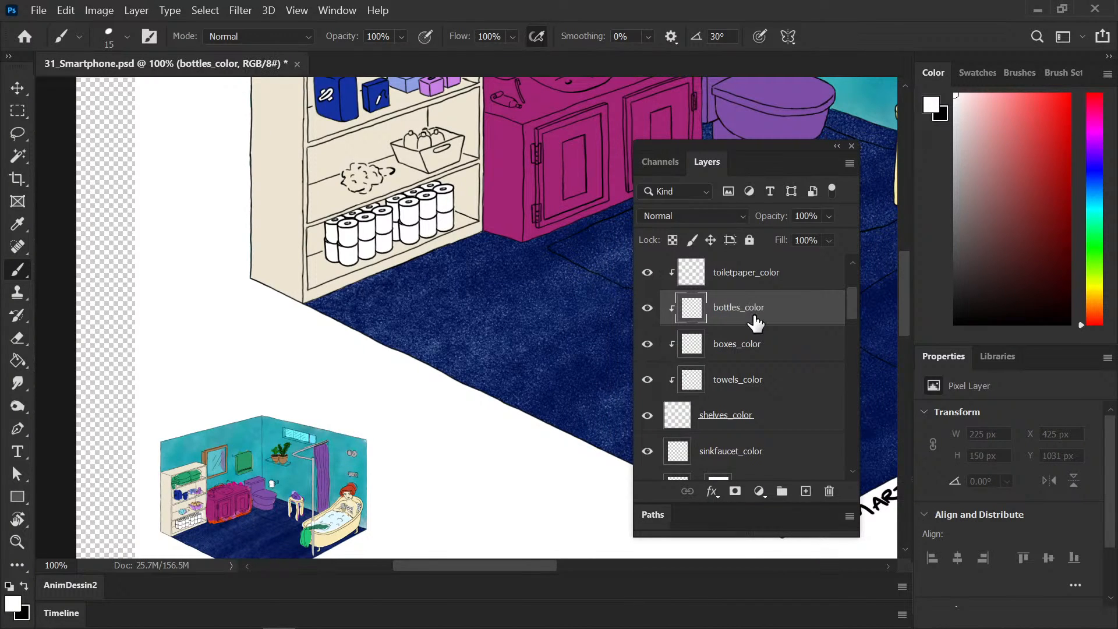
Step: Sample the tan of the bottles and the light blue of the bath sponge from the small colored reference picture
scroll(222, 515, "up", 5)
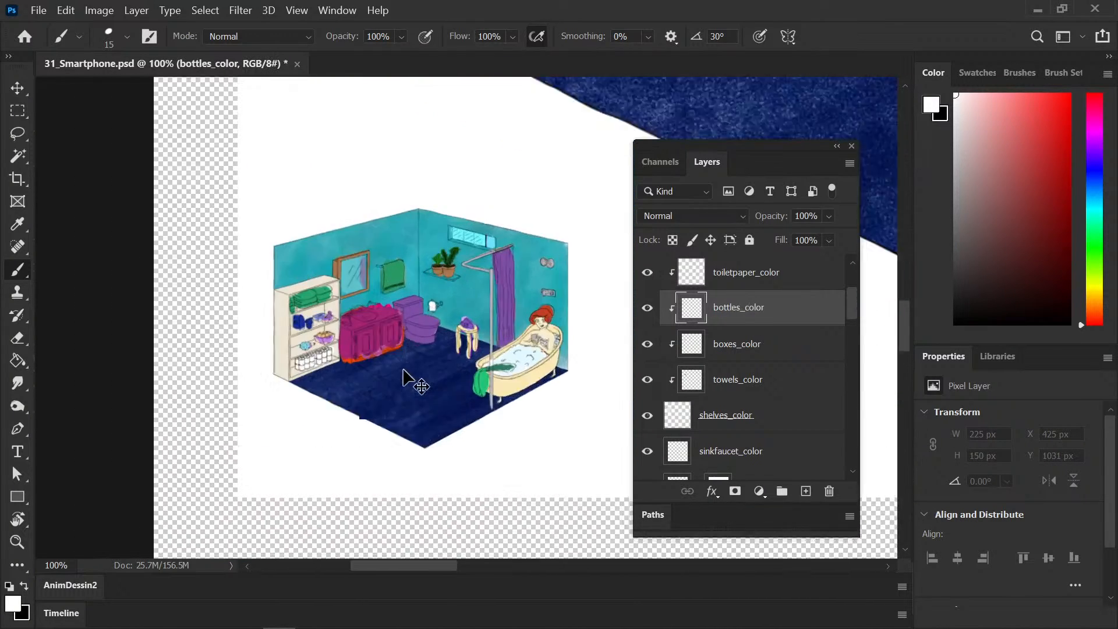
scroll(337, 432, "up", 1)
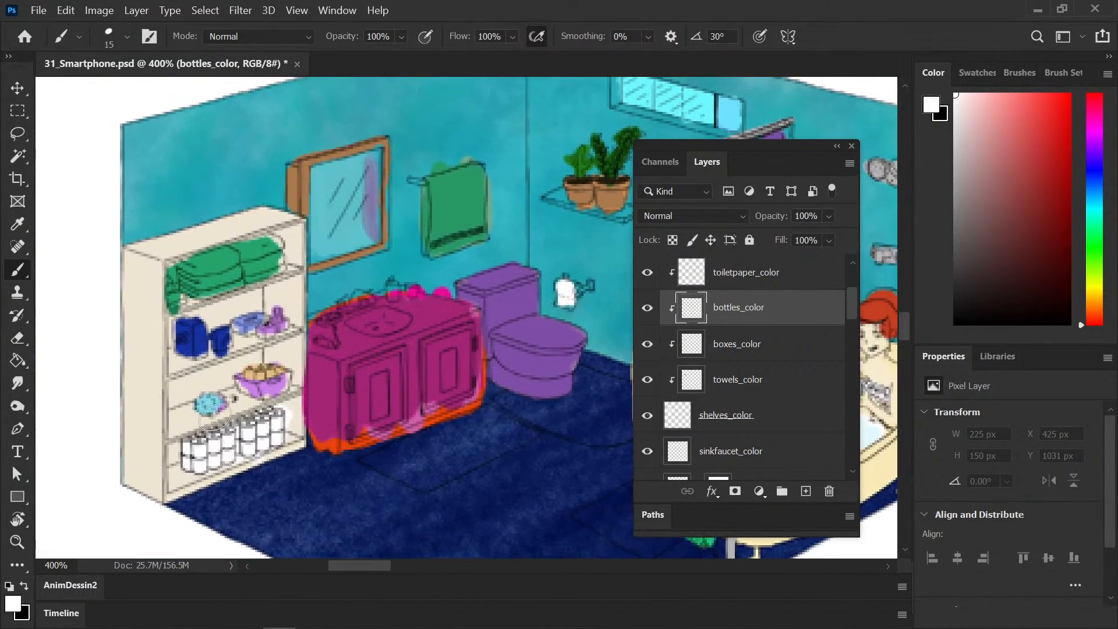
key("i")
left_click(262, 362)
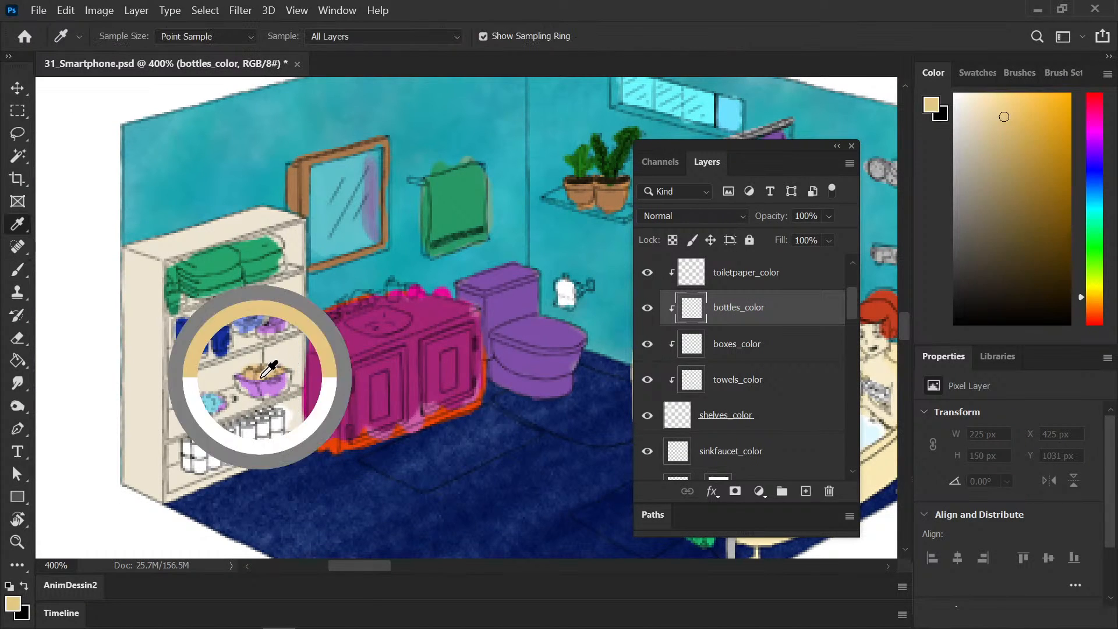
left_click(222, 396)
left_click(218, 400)
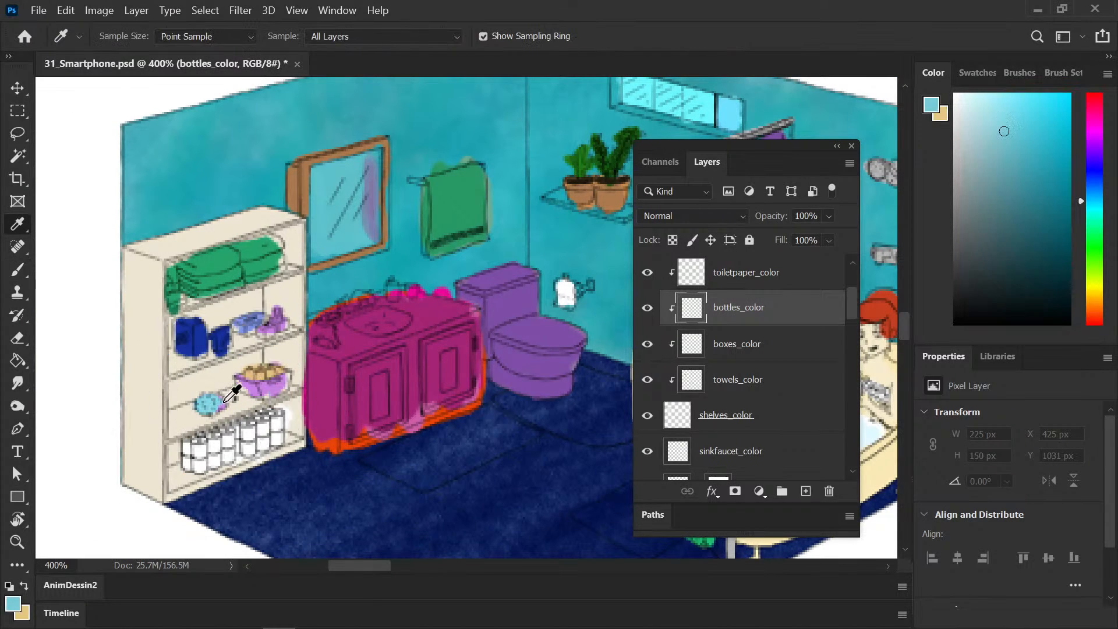
Step: Paint the bath sponge on the shelf light blue on the bottles_color layer and save the document
key("b")
mouse_move(364, 367)
left_mouse_down()
mouse_move(225, 512)
mouse_move(223, 499)
mouse_move(279, 517)
mouse_move(365, 487)
mouse_move(373, 457)
left_mouse_up()
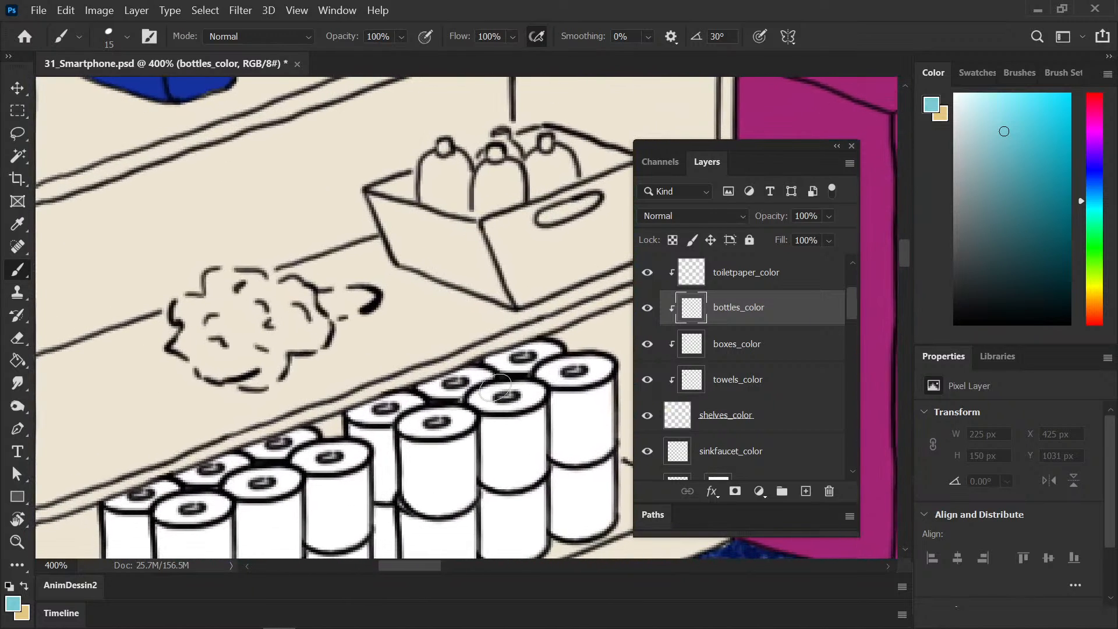
mouse_move(188, 309)
left_mouse_down()
mouse_move(198, 360)
mouse_move(221, 373)
mouse_move(251, 356)
mouse_move(219, 370)
mouse_move(253, 381)
mouse_move(283, 347)
mouse_move(267, 351)
mouse_move(320, 329)
mouse_move(286, 290)
mouse_move(294, 312)
mouse_move(250, 282)
mouse_move(288, 291)
mouse_move(213, 294)
mouse_move(216, 332)
mouse_move(239, 309)
mouse_move(233, 350)
left_mouse_up()
mouse_move(244, 294)
left_mouse_down()
mouse_move(256, 349)
mouse_move(300, 326)
left_mouse_up()
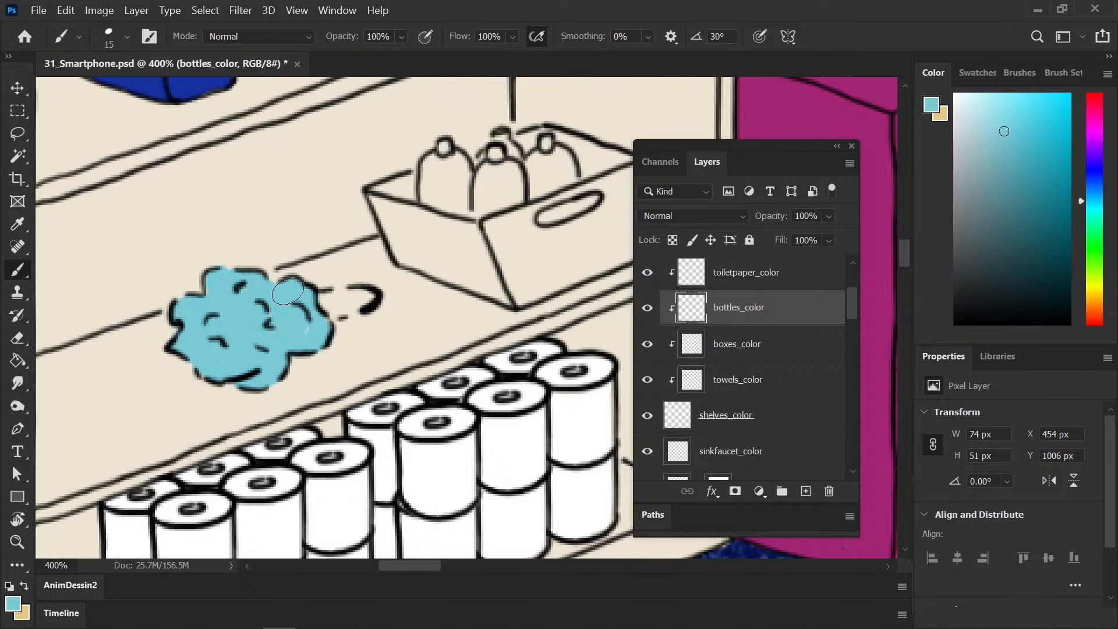
left_click_drag(411, 275, 292, 332)
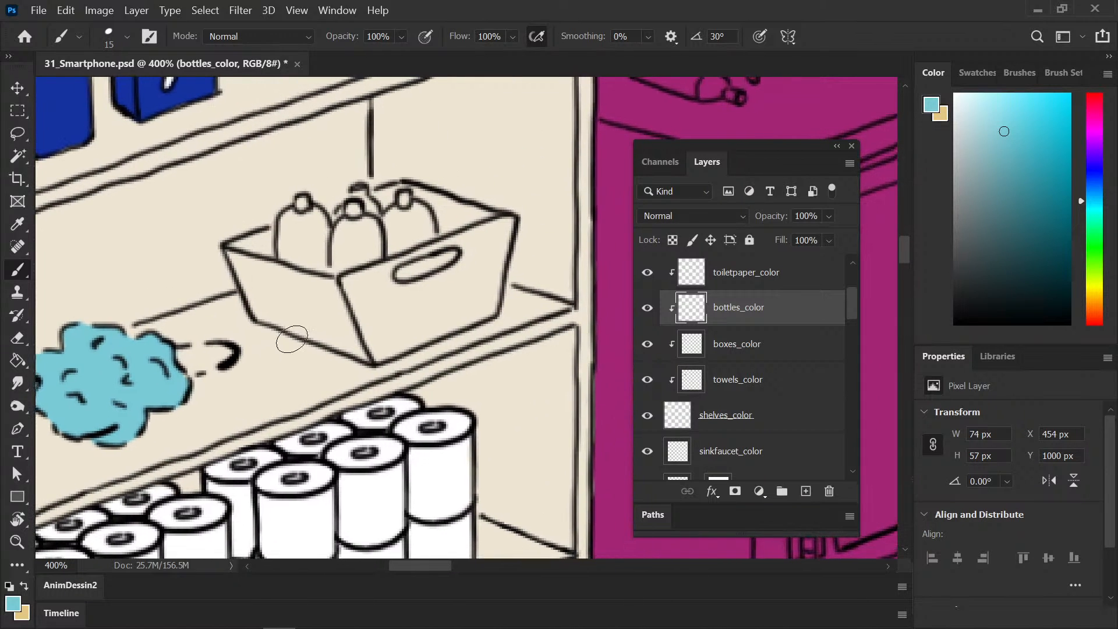
key("ctrl+s")
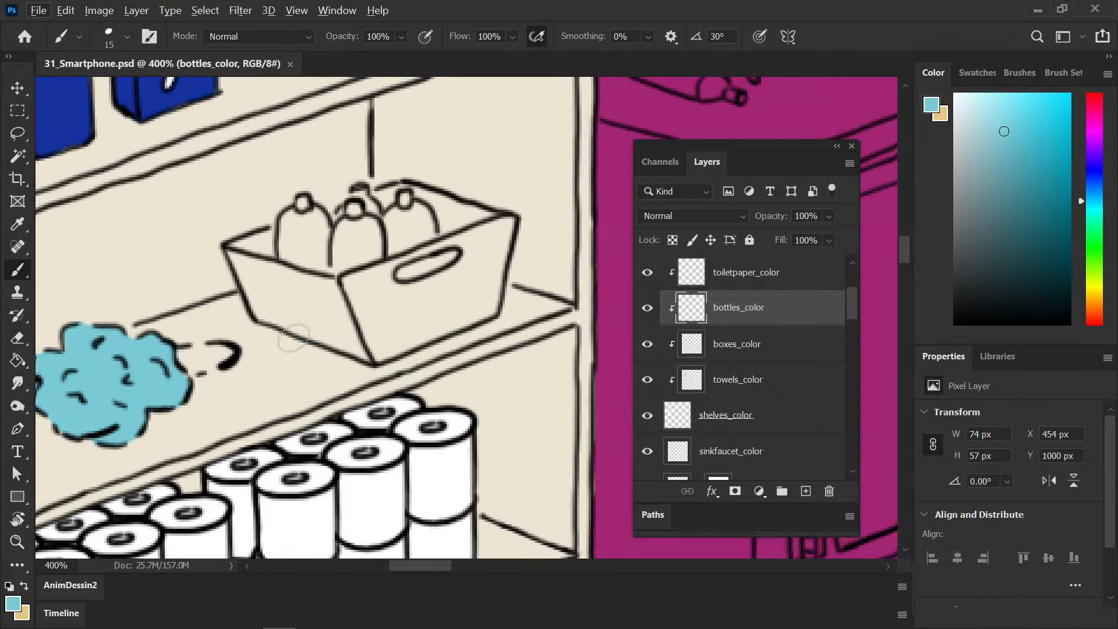
Step: Swap to the sampled tan, paint the four bottles in the shelf basket with it and save the document
key("x")
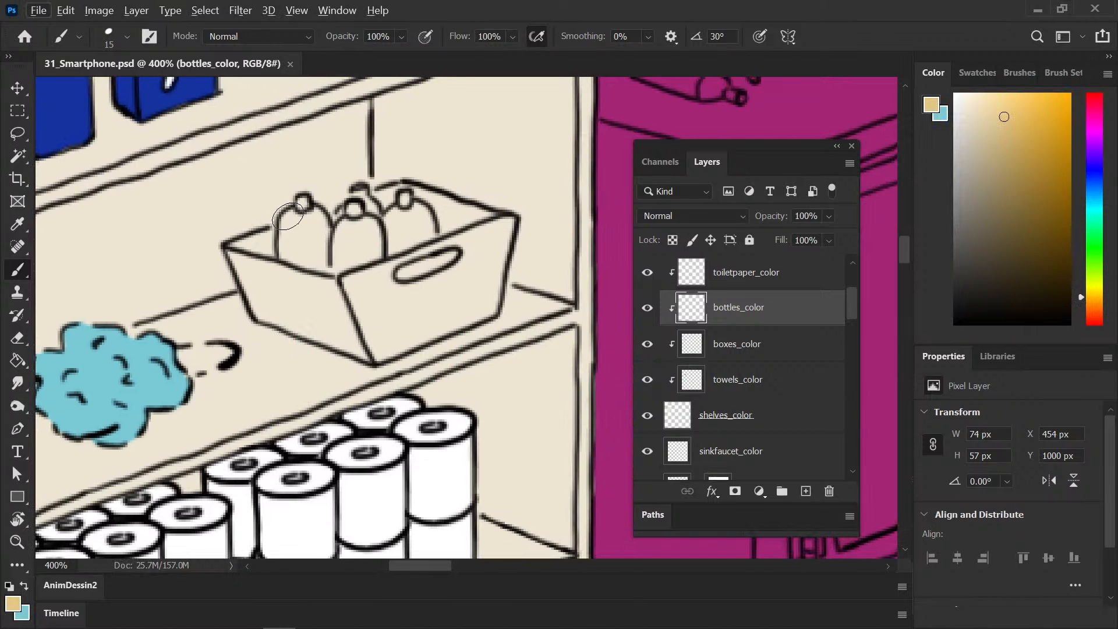
mouse_move(287, 216)
left_mouse_down()
mouse_move(288, 238)
mouse_move(318, 250)
mouse_move(285, 221)
mouse_move(303, 202)
left_mouse_up()
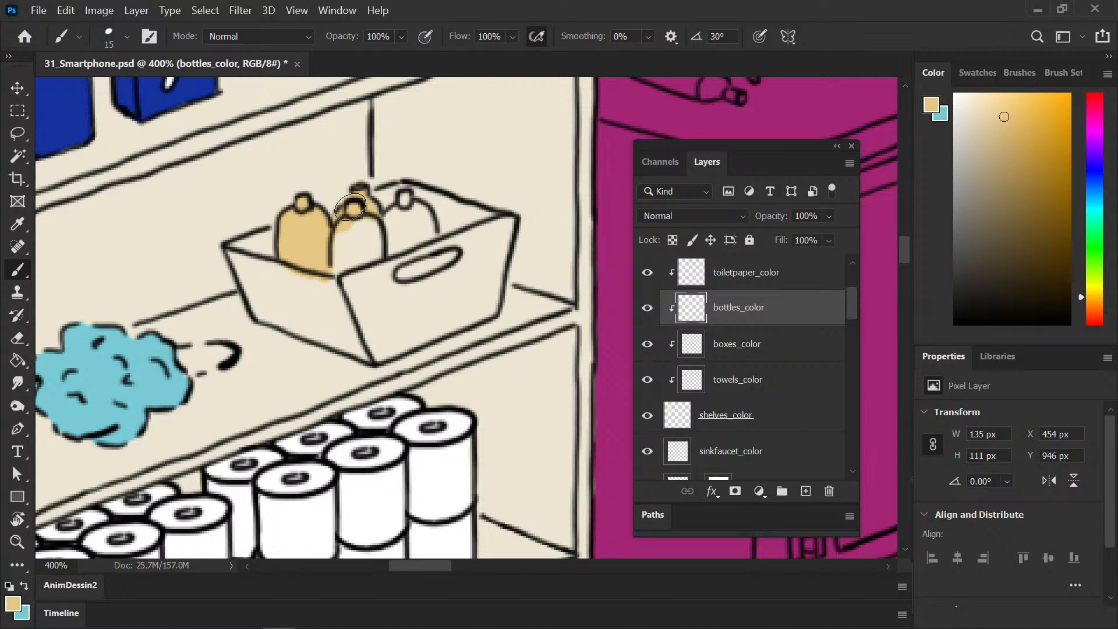
left_click_drag(366, 226, 335, 276)
mouse_move(396, 247)
left_mouse_down()
mouse_move(418, 232)
mouse_move(411, 211)
mouse_move(392, 230)
left_mouse_up()
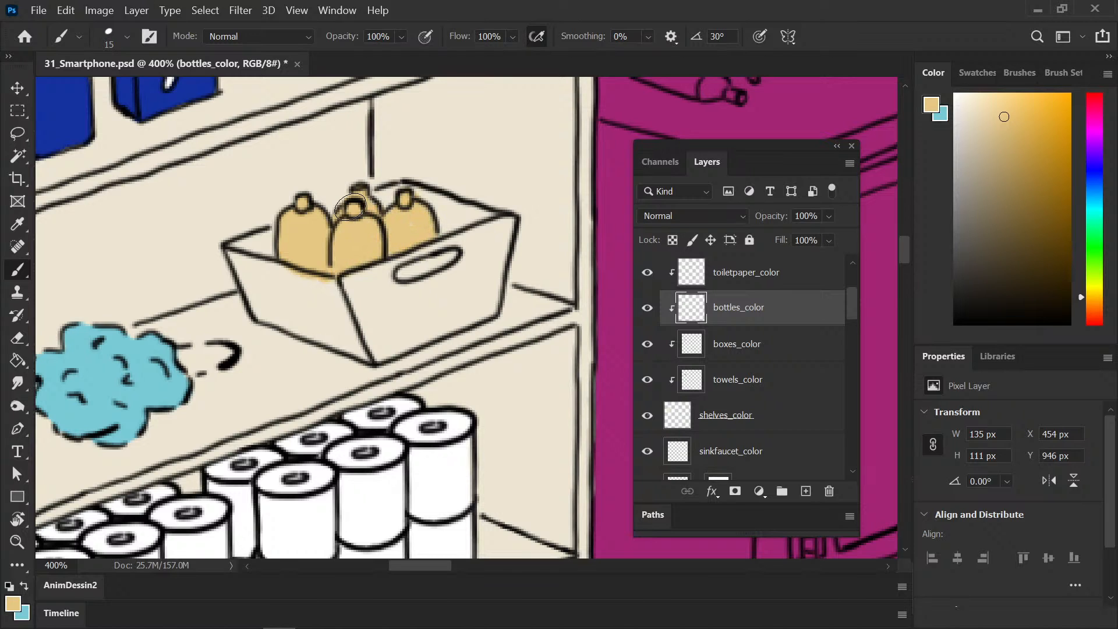
key("e")
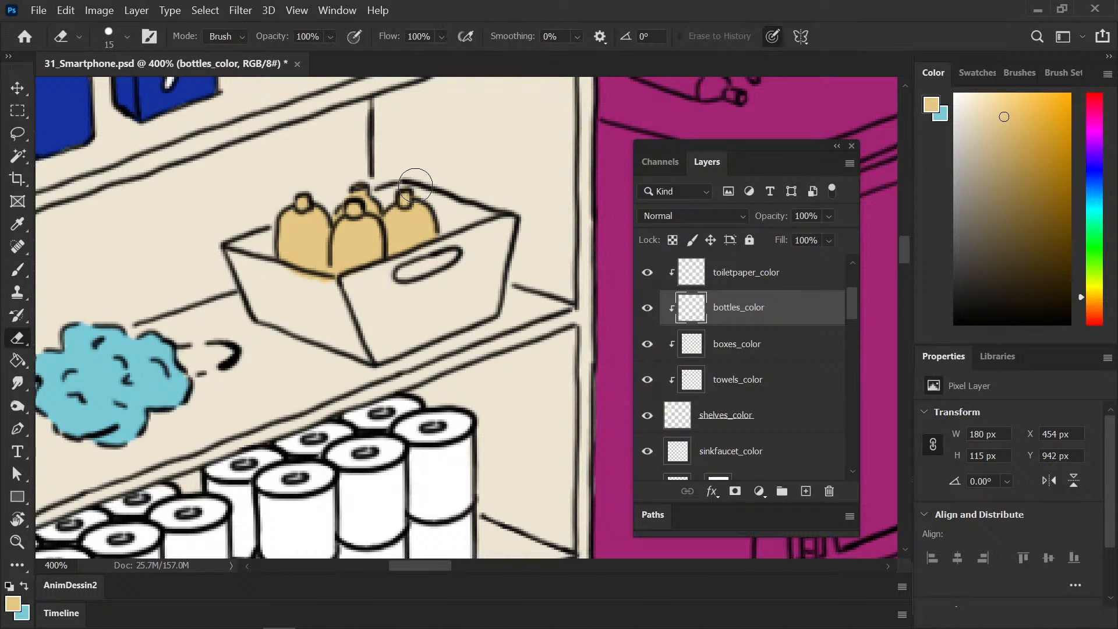
key("b")
key("ctrl+minus")
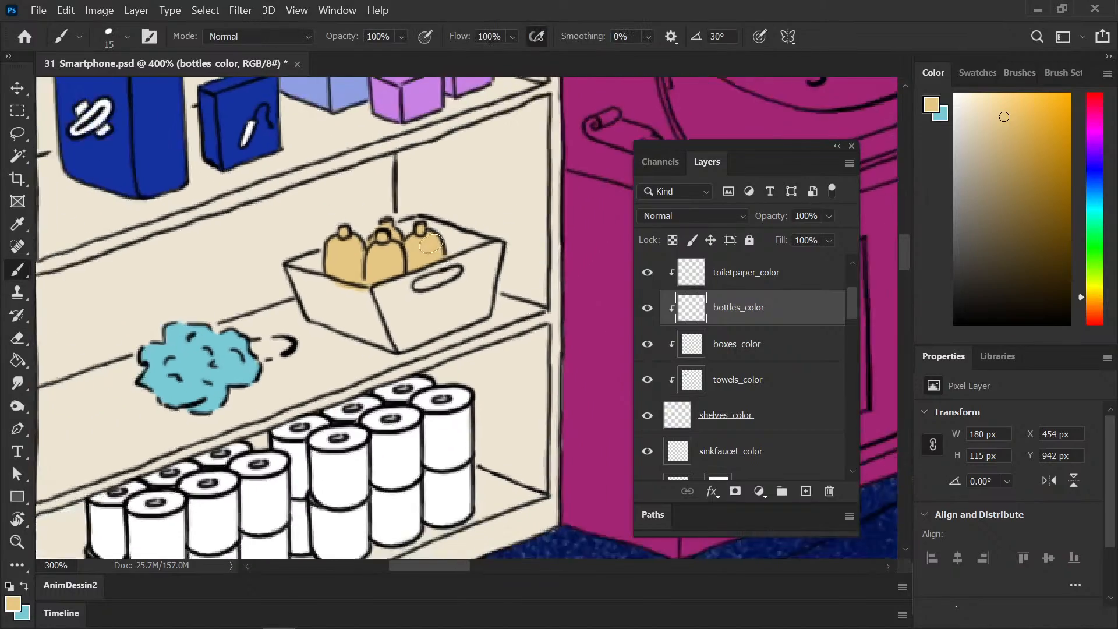
key("ctrl+minus")
key("ctrl+minus")
key("ctrl+minus")
left_click_drag(489, 365, 159, 383)
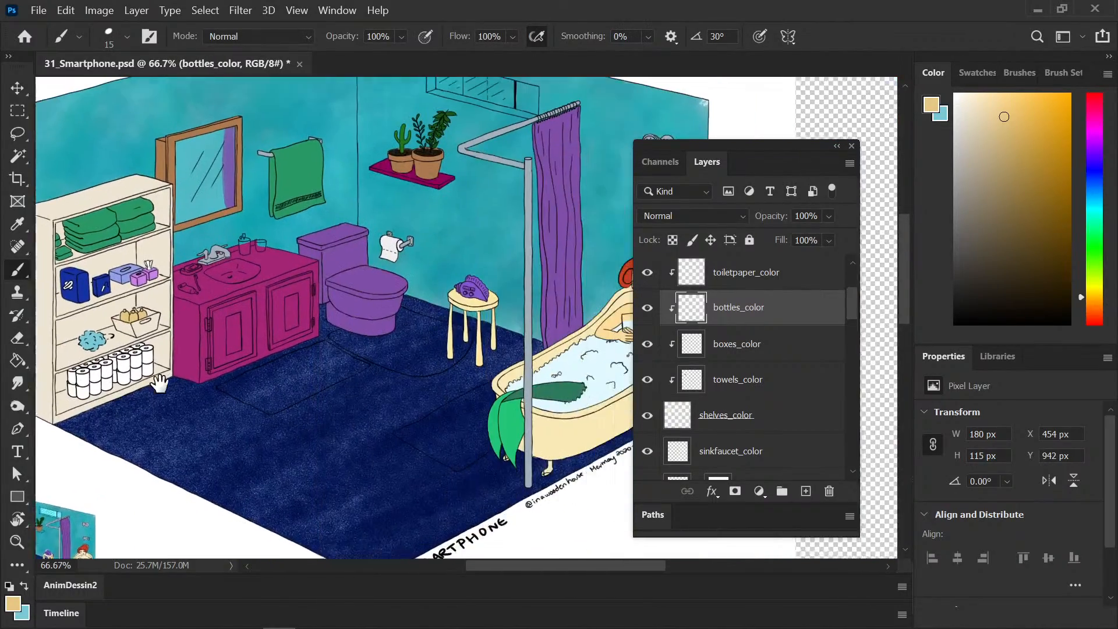
key("ctrl+s")
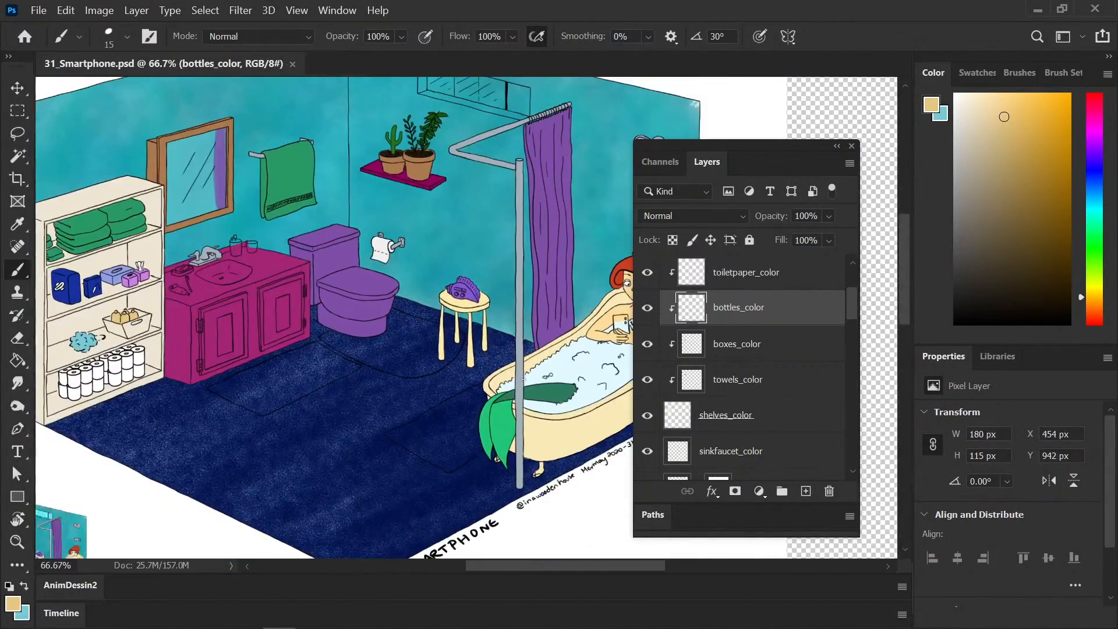
Step: Sample the light purple of the small tissue box on the shelf as the brush color
key("ctrl+minus")
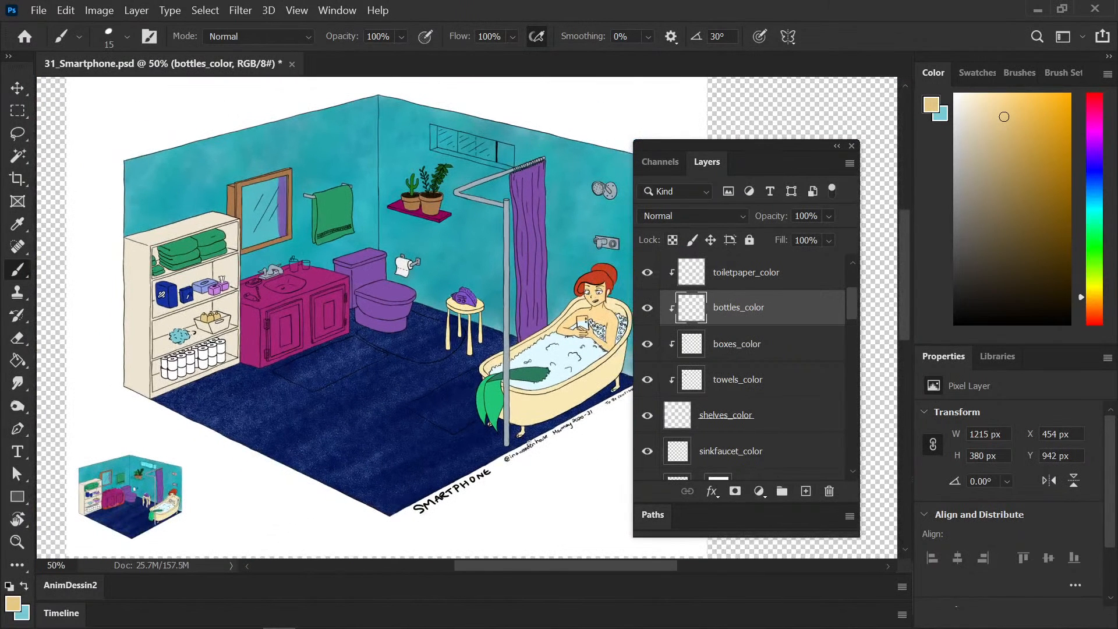
left_click_drag(531, 418, 486, 415)
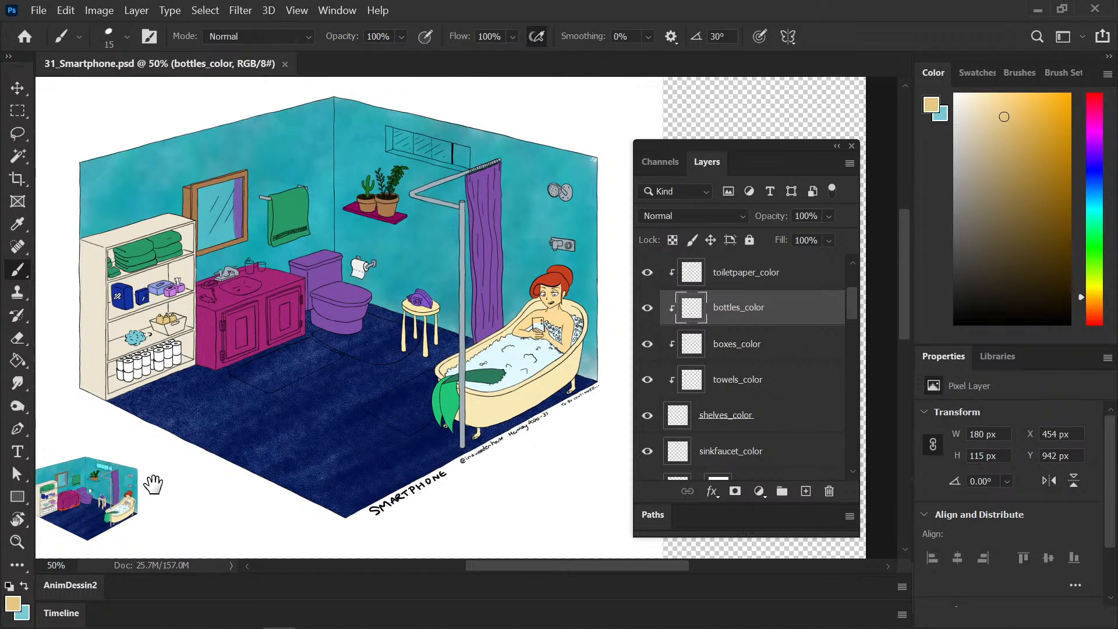
left_click_drag(151, 478, 198, 461)
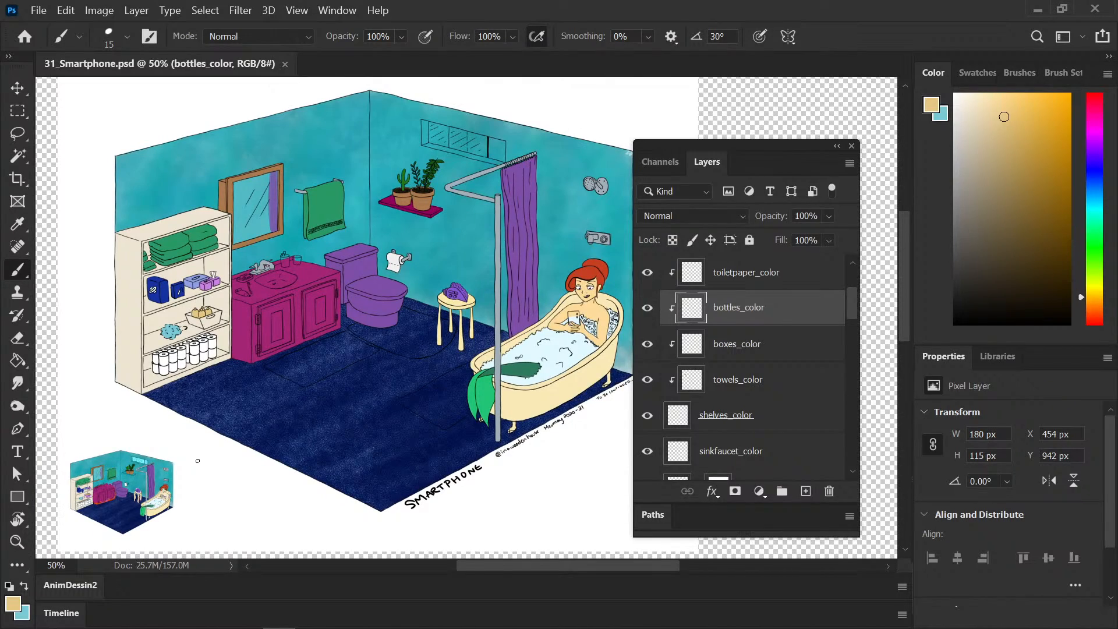
key("ctrl+plus")
left_click_drag(144, 432, 317, 350)
key("ctrl+plus")
left_click_drag(163, 430, 302, 481)
key("ctrl+plus")
left_click_drag(274, 404, 280, 379)
key("ctrl+plus")
key("i")
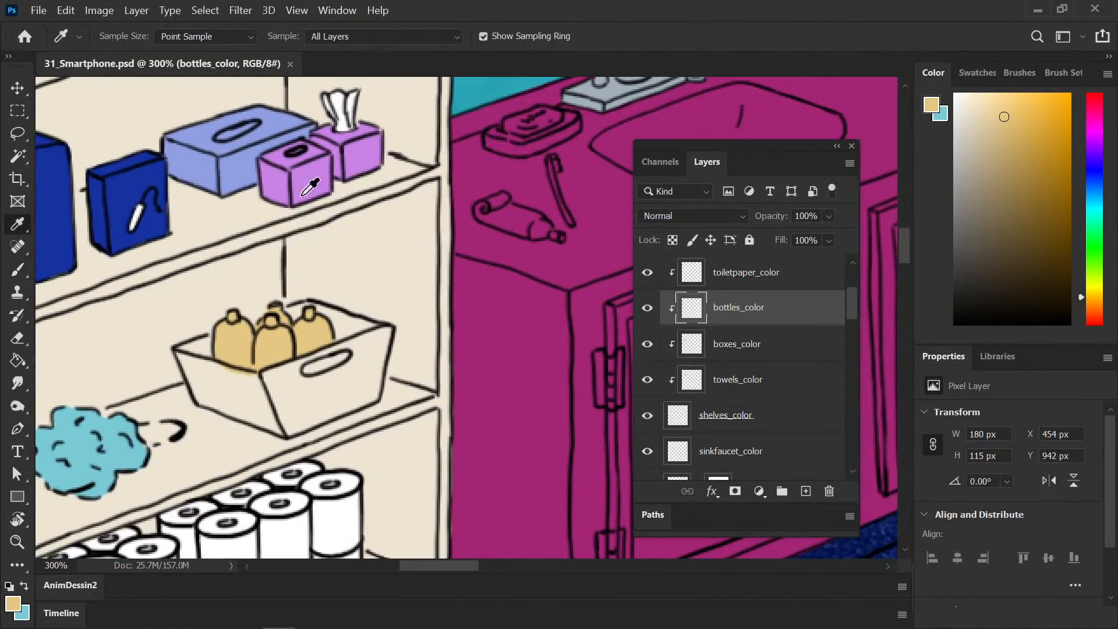
left_click(330, 196)
key("b")
Step: Paint the inside and both outer sides of the bottle basket light purple, leaving the handle opening unpainted
mouse_move(255, 355)
left_mouse_down()
mouse_move(250, 387)
mouse_move(187, 387)
mouse_move(345, 348)
left_mouse_up()
key("ctrl+plus")
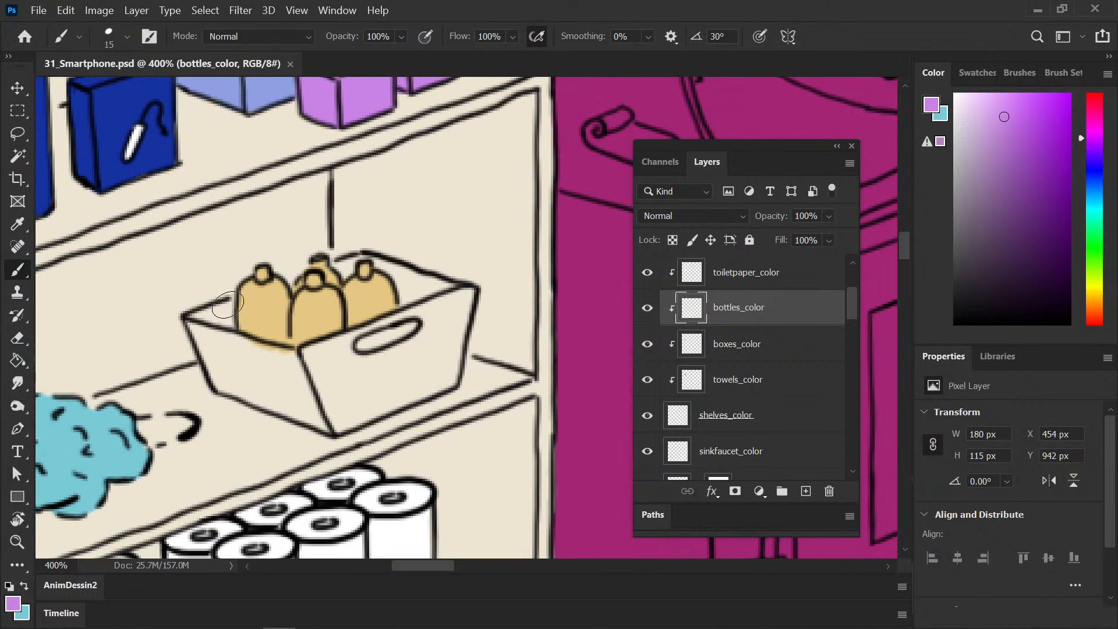
mouse_move(228, 303)
left_mouse_down()
mouse_move(229, 348)
mouse_move(228, 307)
mouse_move(209, 345)
mouse_move(218, 308)
mouse_move(262, 354)
mouse_move(330, 357)
mouse_move(300, 359)
mouse_move(419, 321)
mouse_move(338, 346)
left_mouse_up()
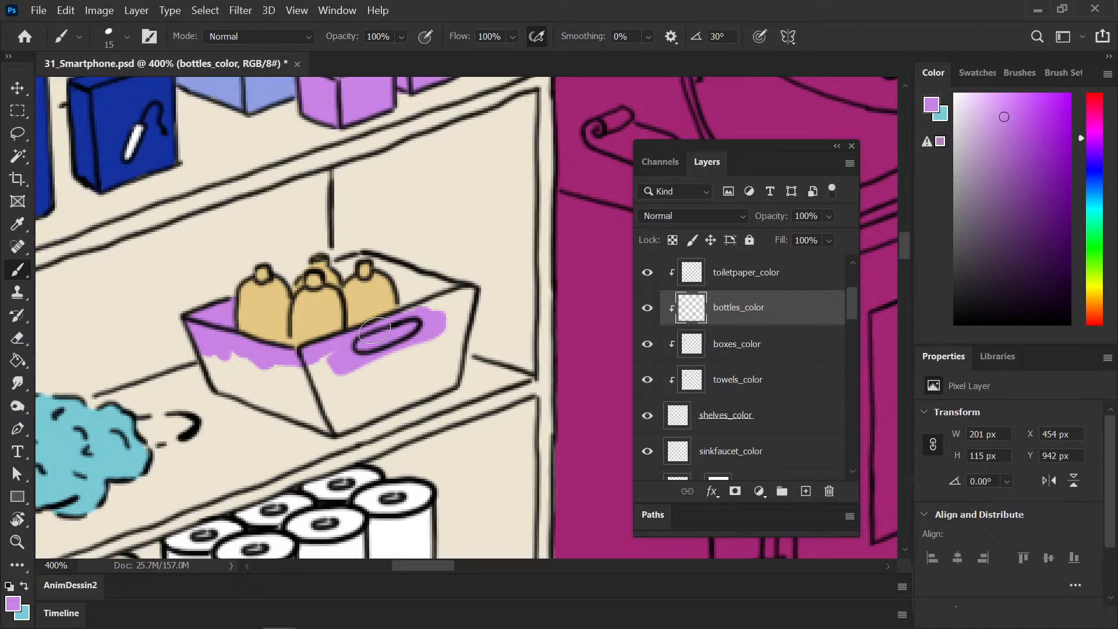
left_click_drag(374, 331, 443, 301)
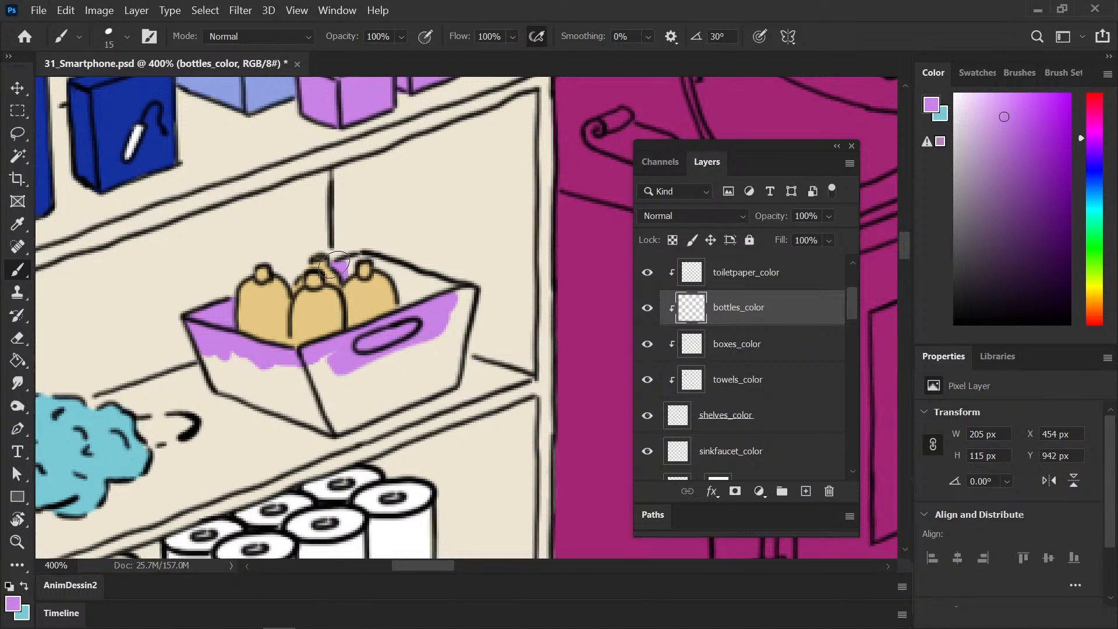
mouse_move(333, 265)
left_mouse_down()
mouse_move(374, 259)
mouse_move(404, 297)
mouse_move(414, 285)
mouse_move(436, 290)
left_mouse_up()
mouse_move(373, 259)
left_mouse_down()
mouse_move(462, 303)
mouse_move(465, 294)
mouse_move(449, 297)
mouse_move(443, 361)
mouse_move(463, 317)
mouse_move(339, 392)
mouse_move(326, 367)
mouse_move(379, 361)
mouse_move(347, 353)
mouse_move(379, 396)
mouse_move(332, 415)
mouse_move(329, 431)
mouse_move(307, 415)
mouse_move(417, 393)
mouse_move(356, 422)
mouse_move(218, 364)
mouse_move(205, 347)
mouse_move(273, 405)
mouse_move(244, 395)
left_mouse_up()
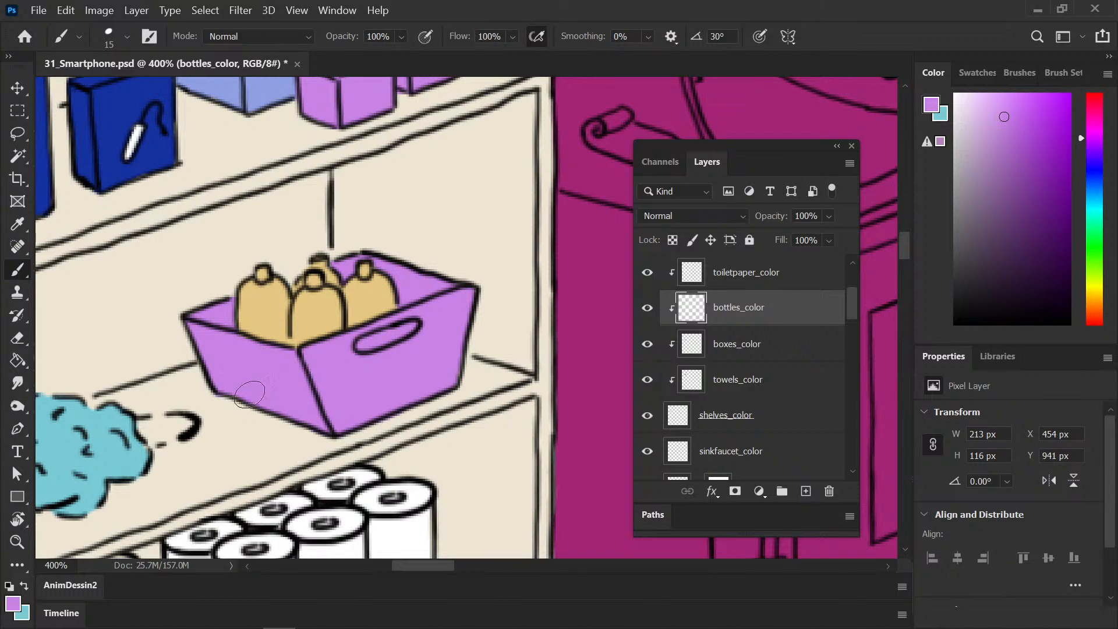
key("e")
key("b")
Step: Sample the tan of the bottles and fill the basket's handle opening with it
scroll(230, 424, "down", 5)
scroll(396, 399, "up", 4)
scroll(396, 399, "up", 1)
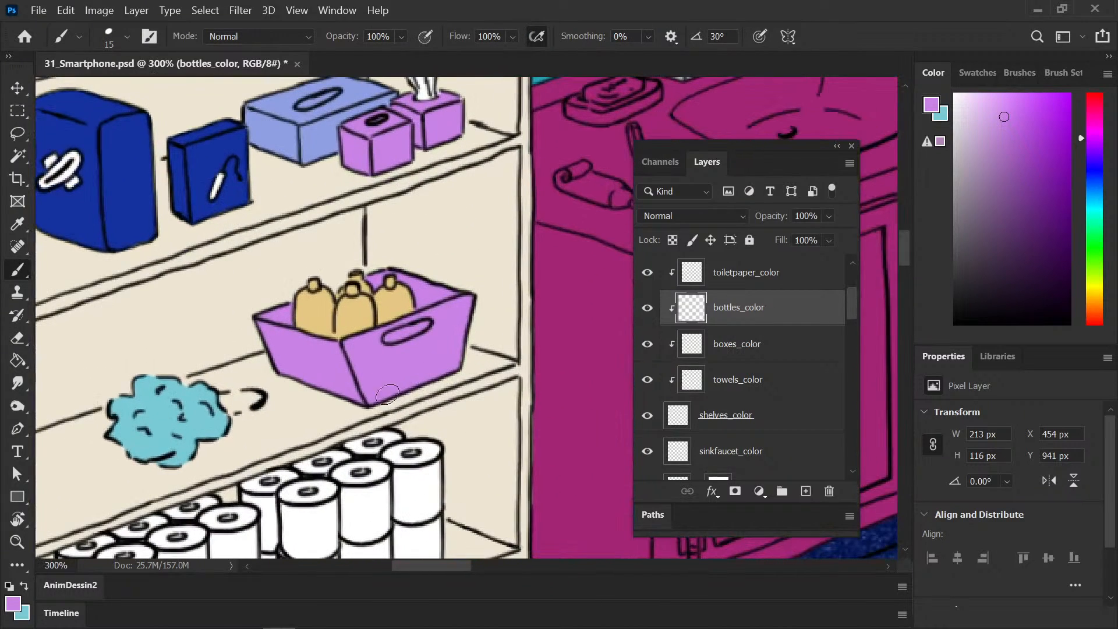
left_click(393, 306, "alt")
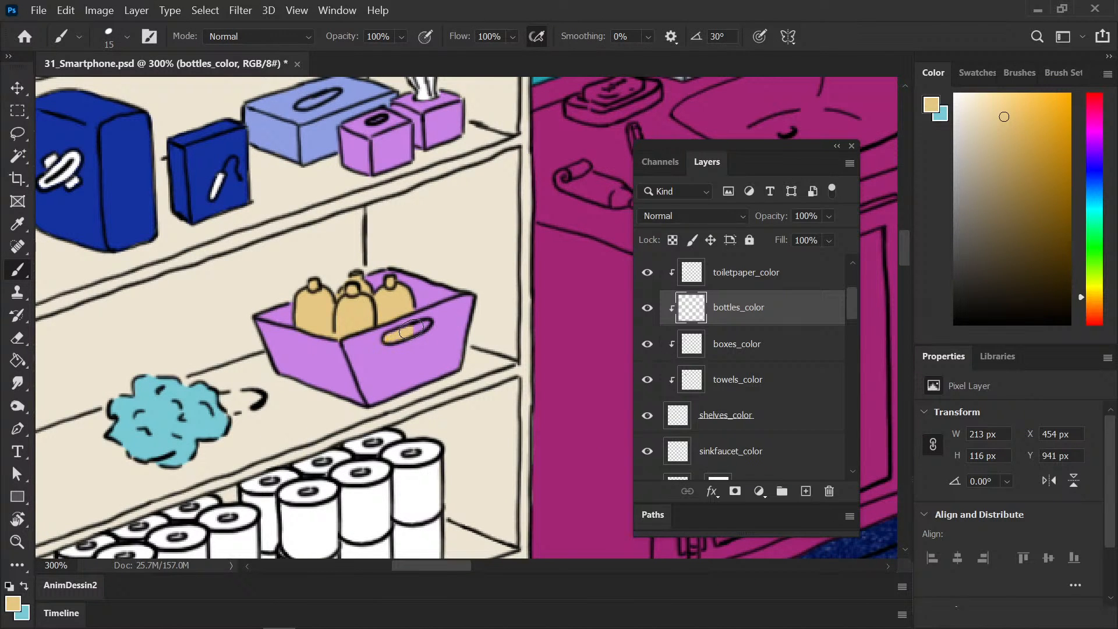
left_click_drag(410, 330, 413, 333)
Step: Resample the basket's light purple as the brush color and save the document
scroll(394, 458, "down", 3)
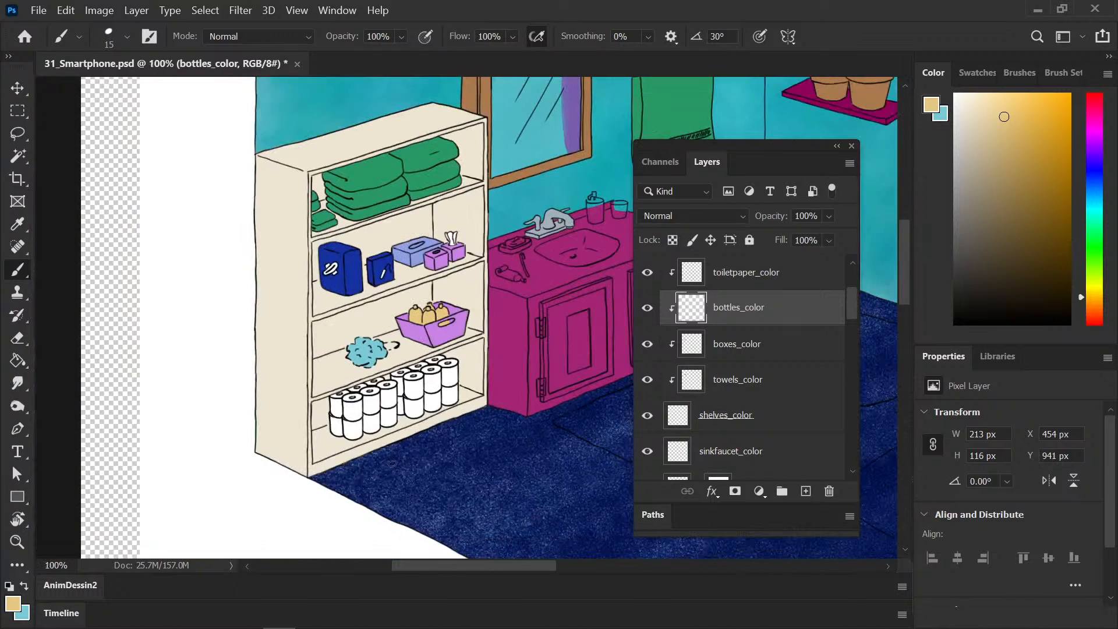
scroll(394, 460, "up", 2)
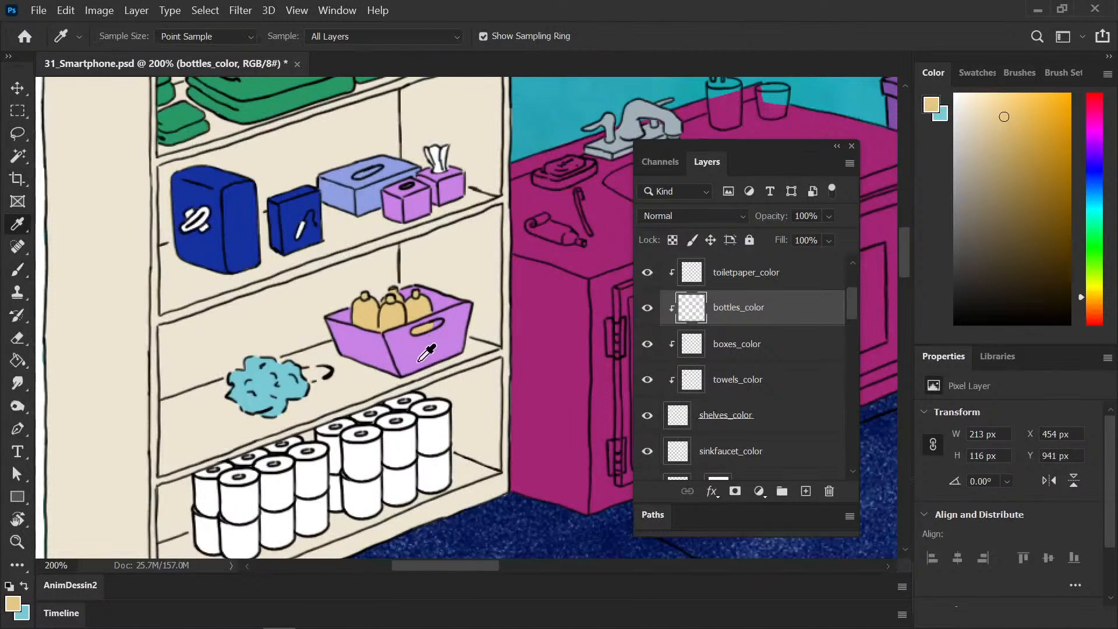
left_click(439, 326, "alt")
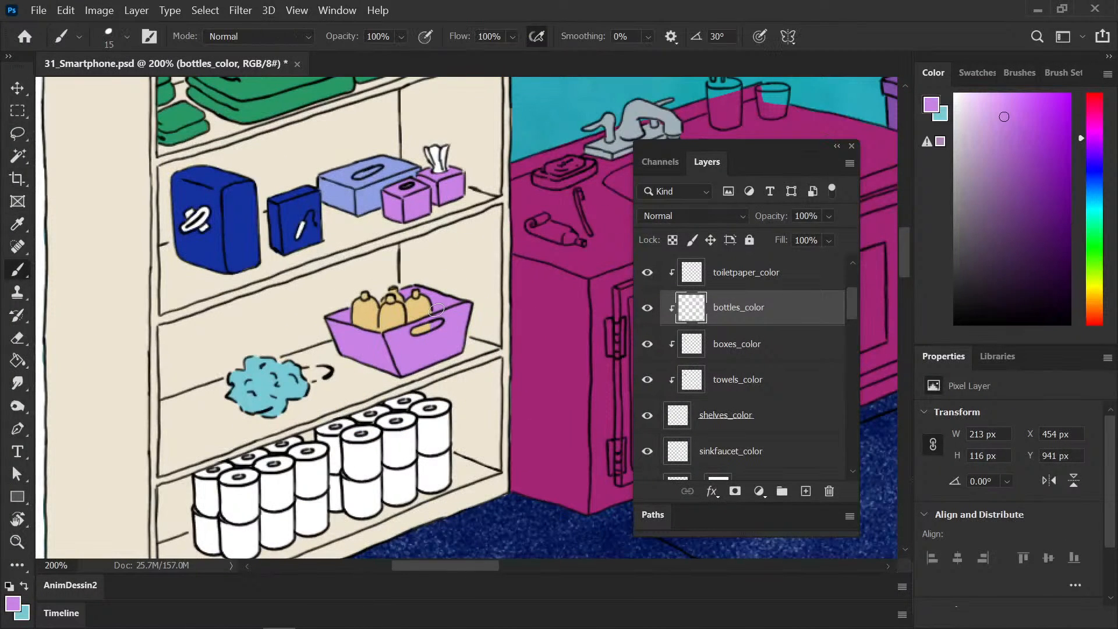
key("ctrl+s")
key("ctrl+s")
Step: Examine the whole bathroom illustration to check the colored shelf contents against the rest of the room
key("ctrl+minus")
key("ctrl+minus")
key("ctrl+minus")
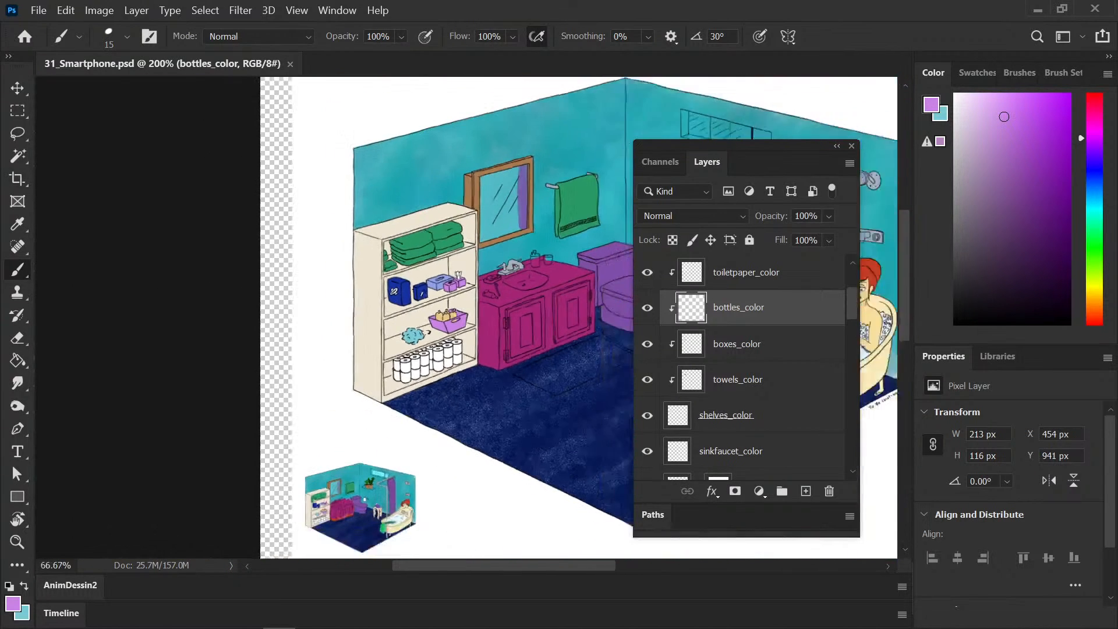
left_click_drag(468, 358, 252, 338)
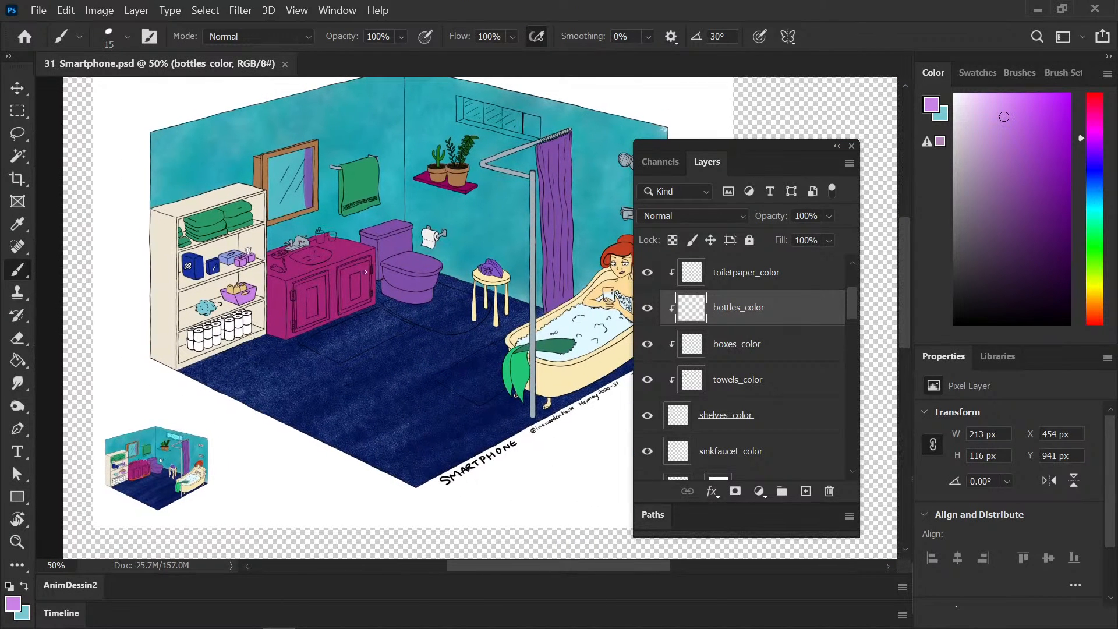
left_click_drag(295, 319, 344, 317)
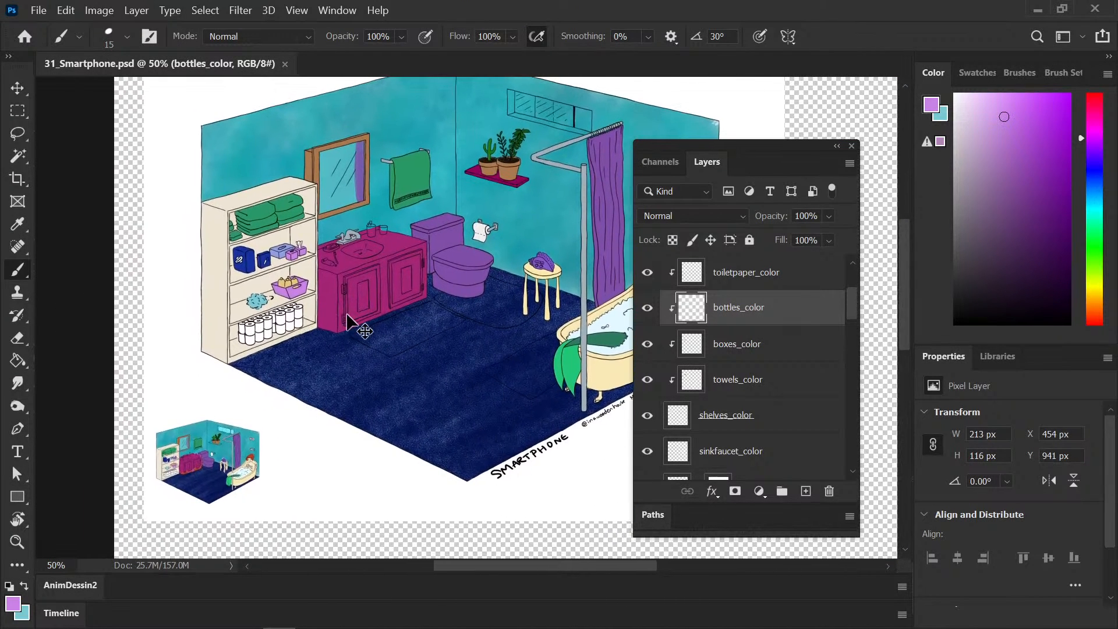
key("ctrl+plus")
left_click_drag(318, 313, 239, 365)
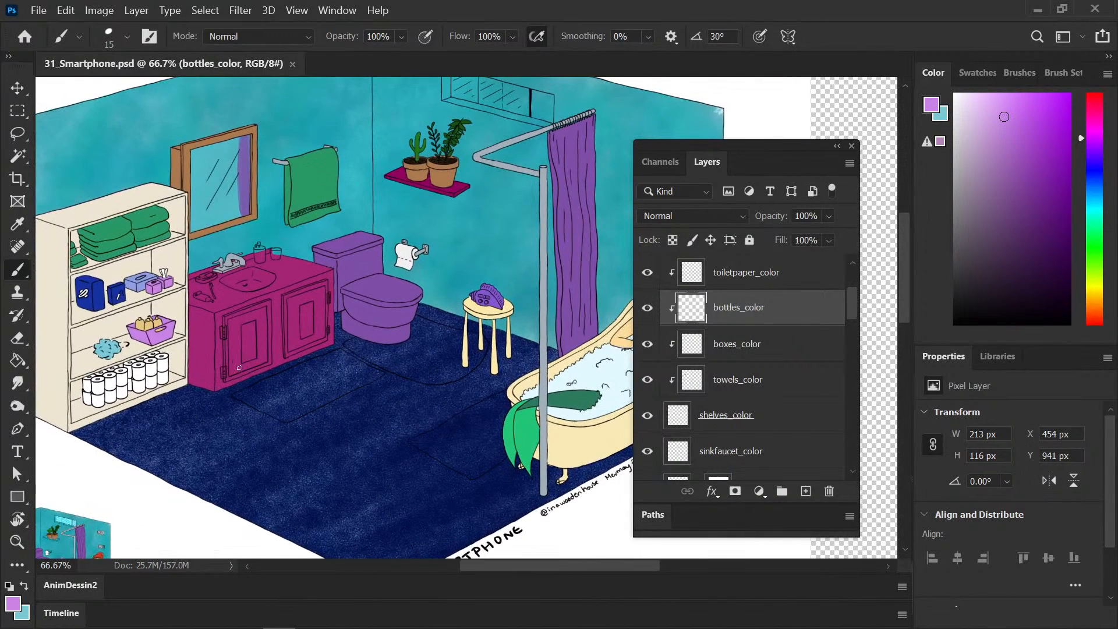
Step: Create a new layer directly above sinkfaucet_color and name it toothpastebrush_color
left_click_drag(249, 324, 305, 375)
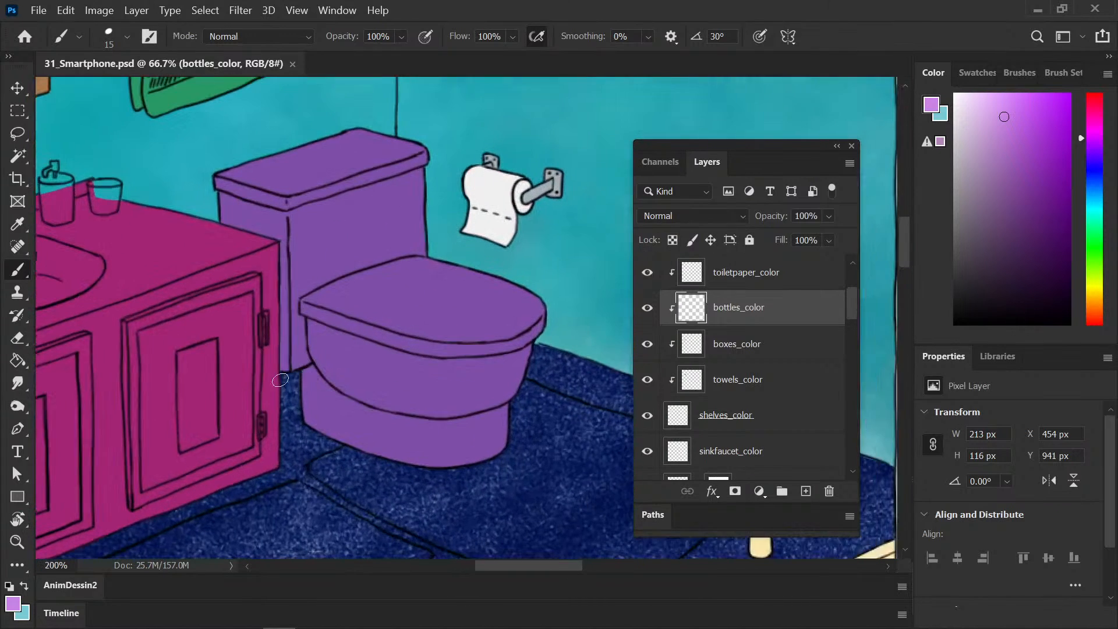
left_click_drag(232, 352, 433, 349)
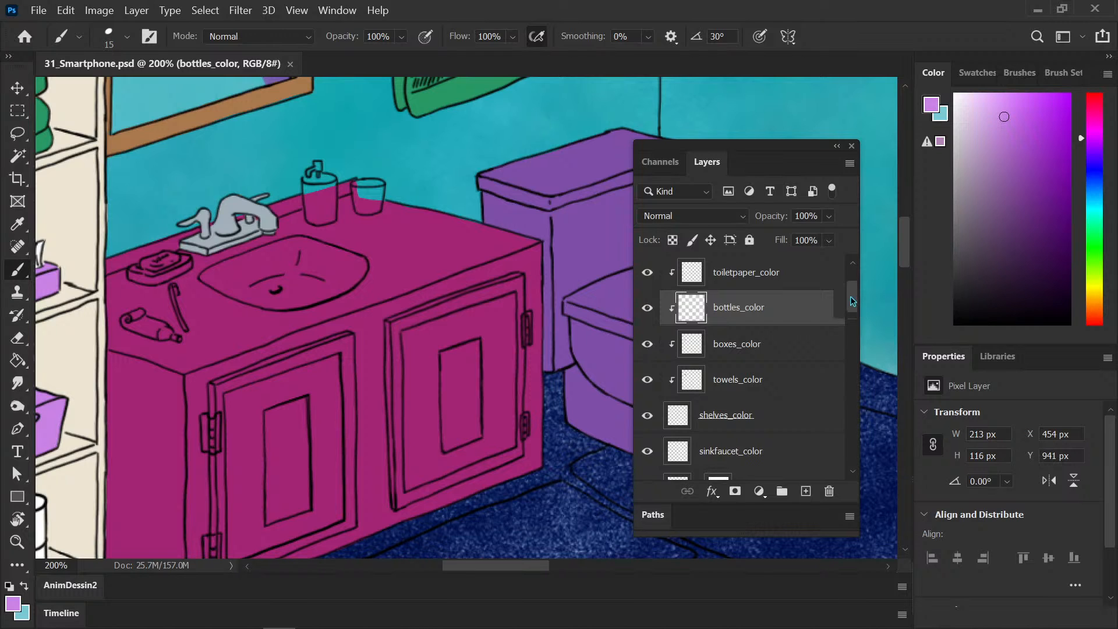
scroll(850, 296, "up", 3)
left_click_drag(853, 288, 852, 335)
left_click(770, 390)
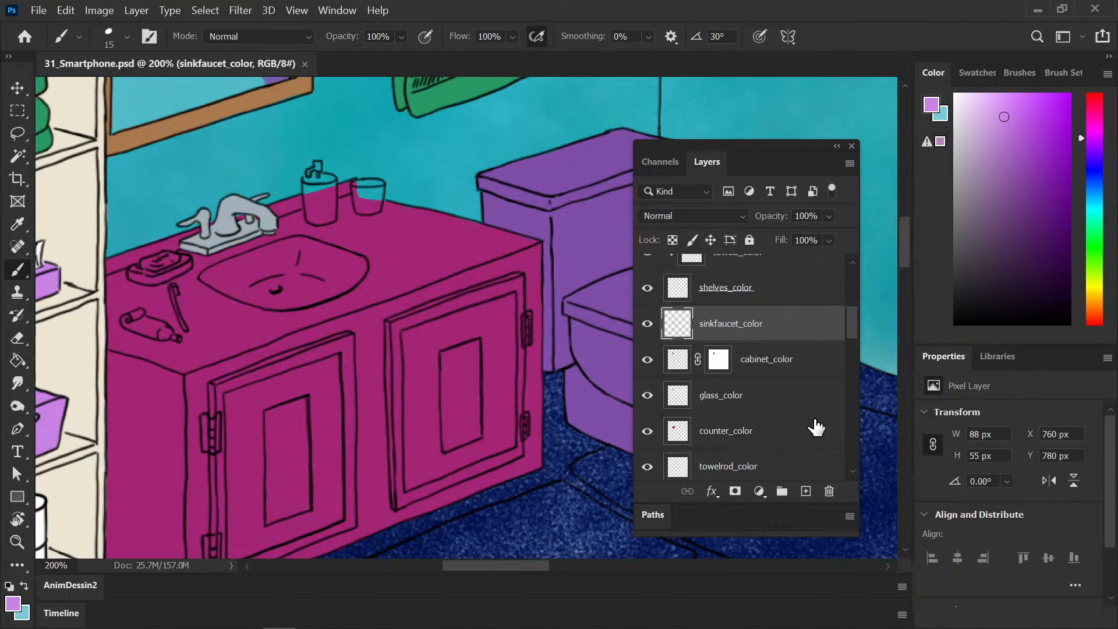
left_click(806, 492)
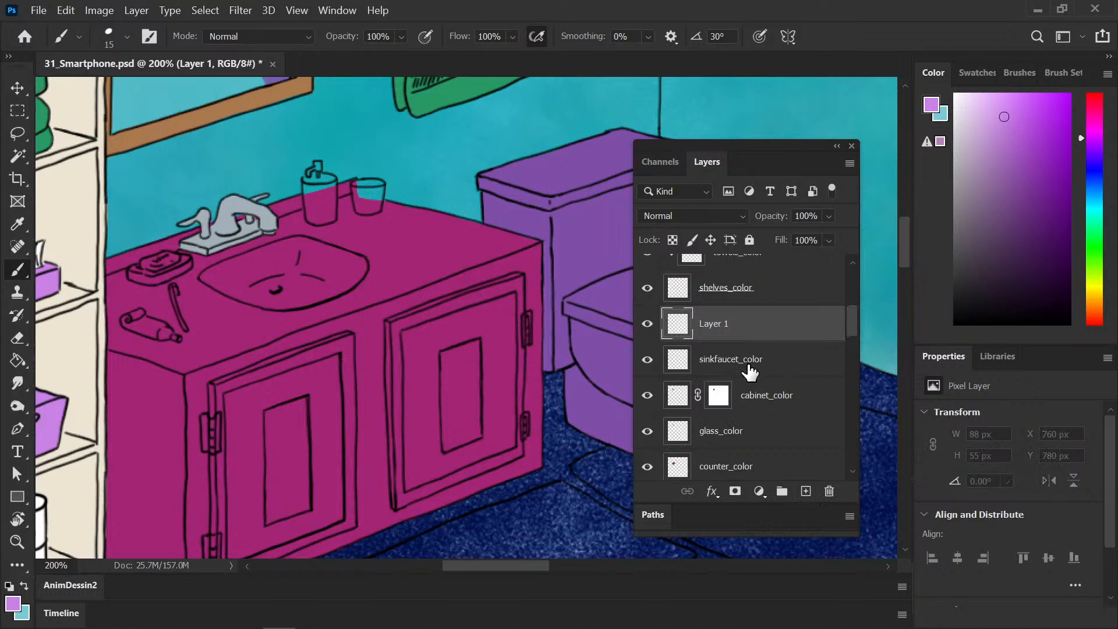
double_click(722, 324)
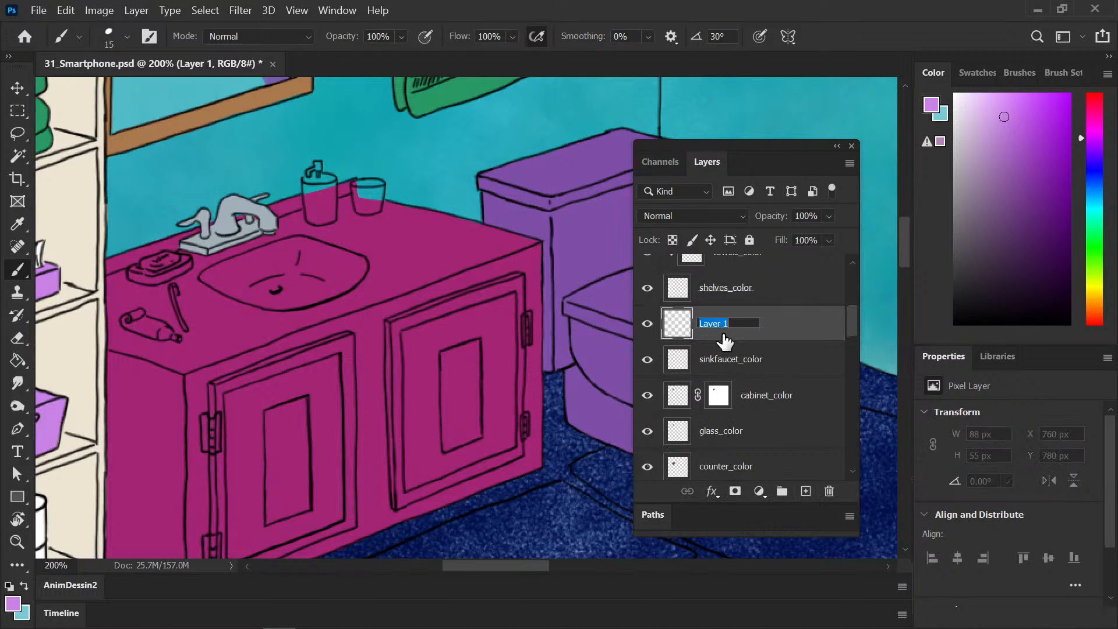
type("toothpastebrush_color")
key("Return")
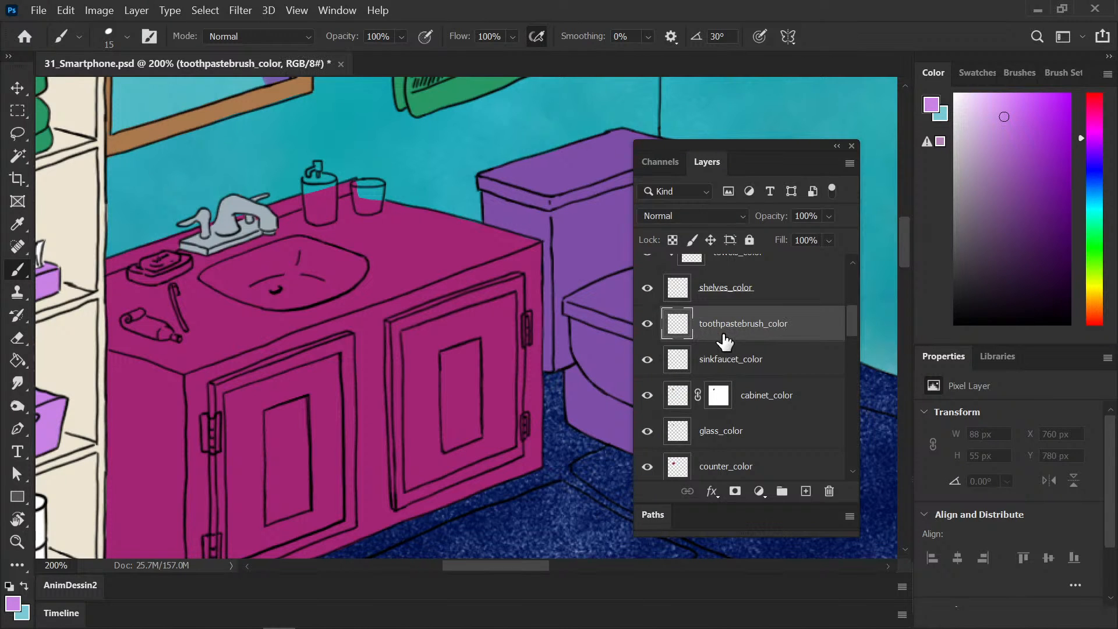
Step: Reset the foreground and background colors to the default black and white and save the document
key("d")
key("ctrl+s")
Step: Examine the small color sketch below the room as a reference for the objects on the sink counter
key("ctrl+minus")
key("ctrl+minus")
key("ctrl+minus")
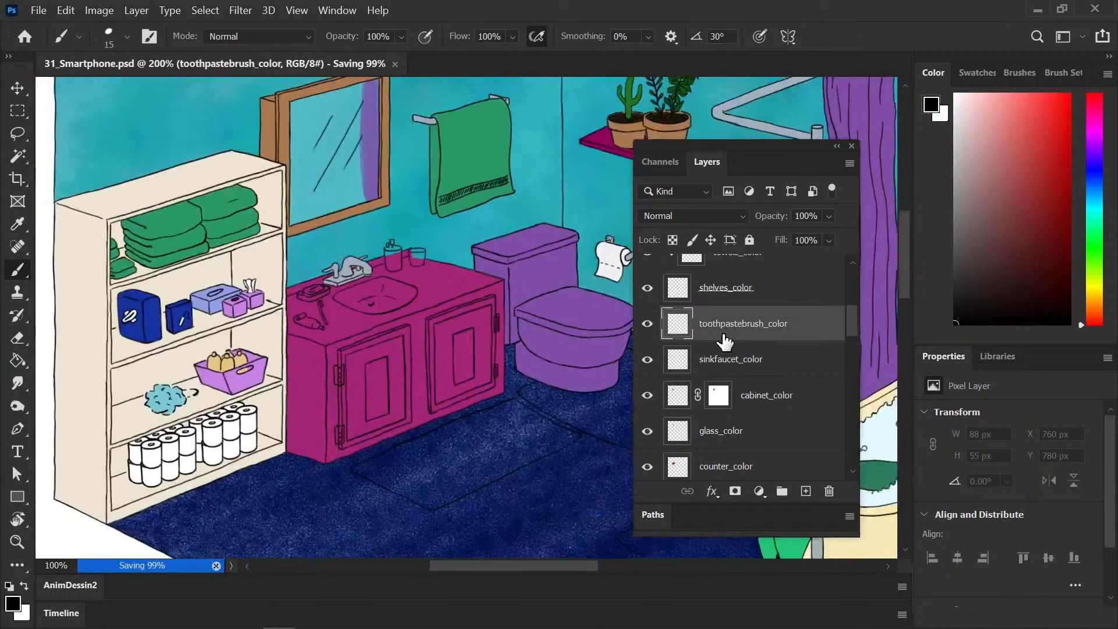
key("ctrl+plus")
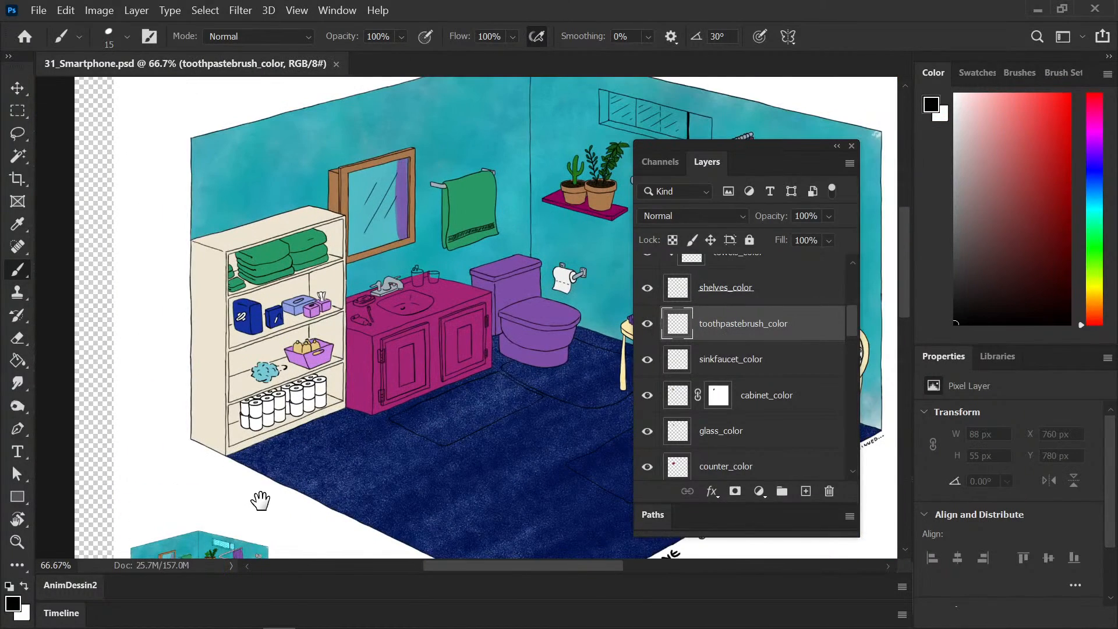
left_click_drag(274, 419, 399, 289)
key("ctrl+plus")
key("ctrl+plus")
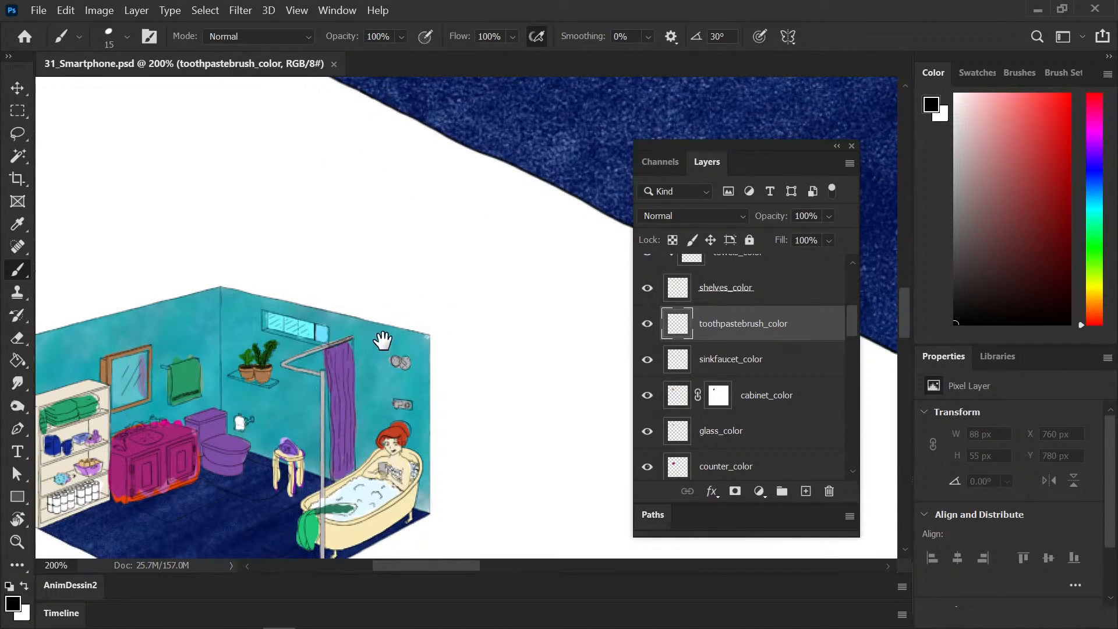
mouse_move(382, 339)
left_mouse_down()
mouse_move(402, 262)
mouse_move(302, 442)
mouse_move(395, 323)
left_mouse_up()
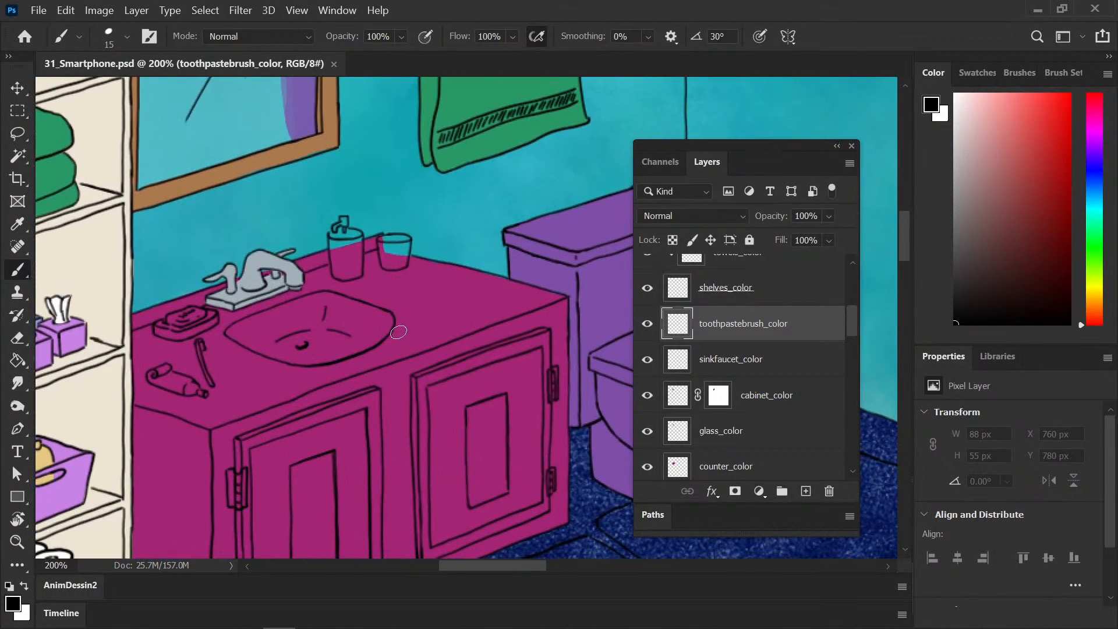
Step: Make white the brush color and fill the toothpaste tube on the counter with it
key("x")
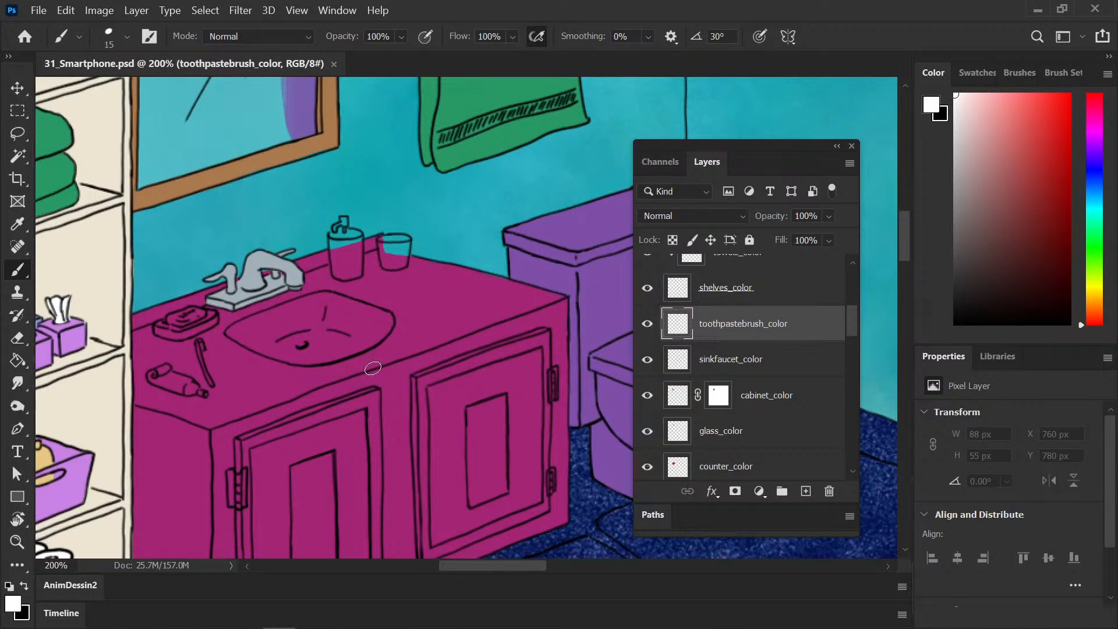
left_click_drag(318, 426, 235, 399)
scroll(145, 447, "up", 3)
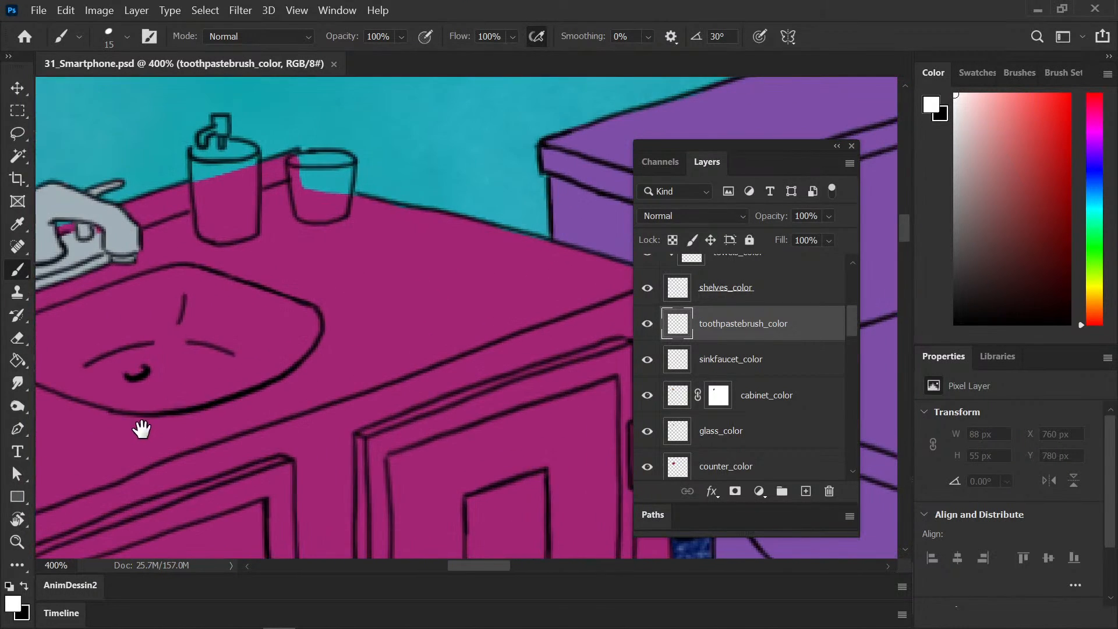
left_click_drag(145, 447, 461, 361)
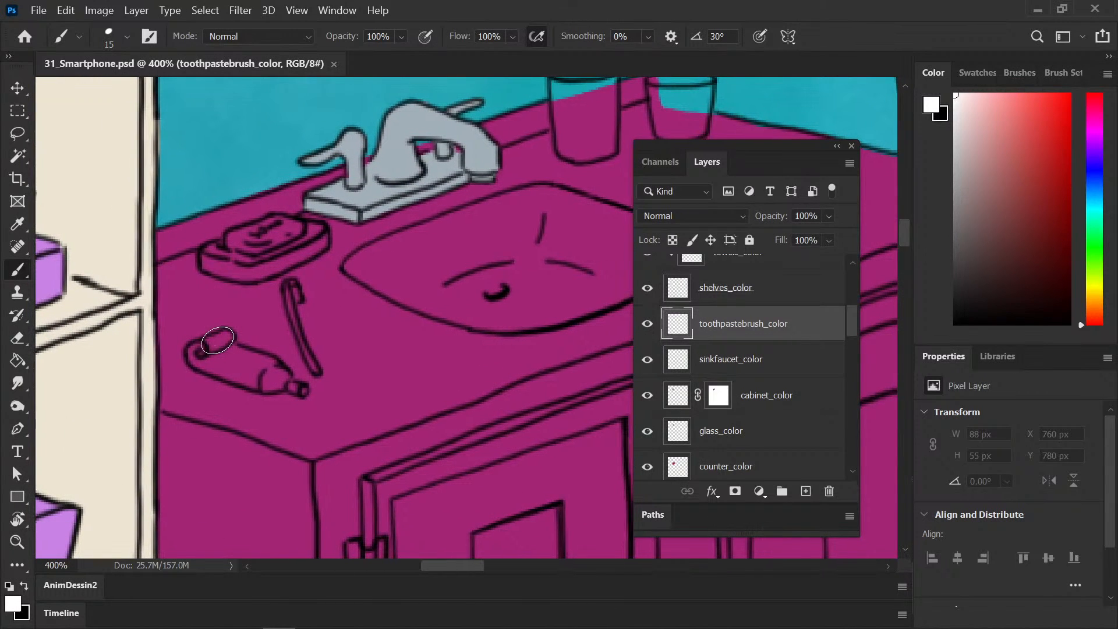
mouse_move(218, 340)
left_mouse_down()
mouse_move(244, 356)
mouse_move(221, 370)
mouse_move(238, 378)
mouse_move(218, 340)
mouse_move(282, 382)
mouse_move(262, 385)
mouse_move(299, 384)
mouse_move(250, 365)
mouse_move(274, 380)
left_mouse_up()
Step: Try painting a red label onto the white toothpaste tube
left_click(1053, 124)
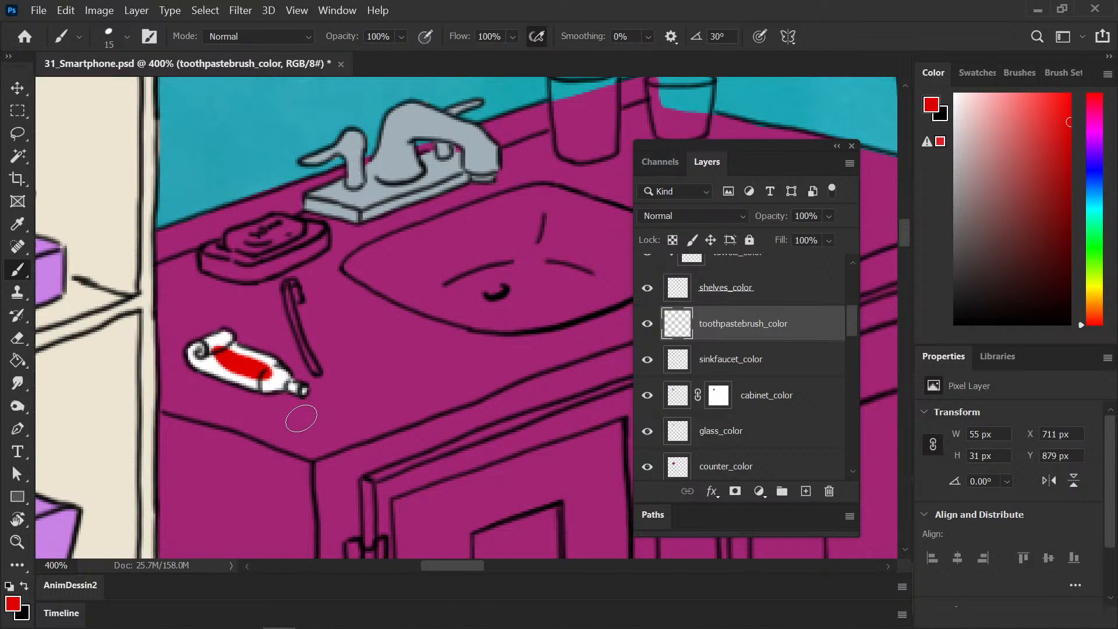
key("ctrl+z")
key("ctrl+z")
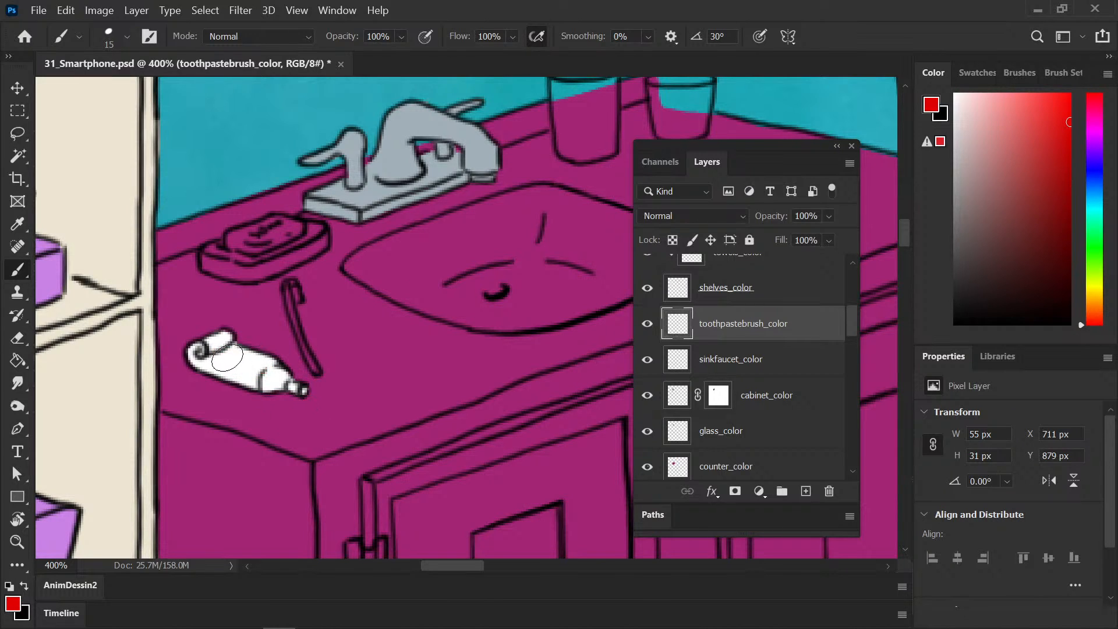
mouse_move(238, 359)
left_mouse_down()
mouse_move(220, 353)
mouse_move(265, 368)
left_mouse_up()
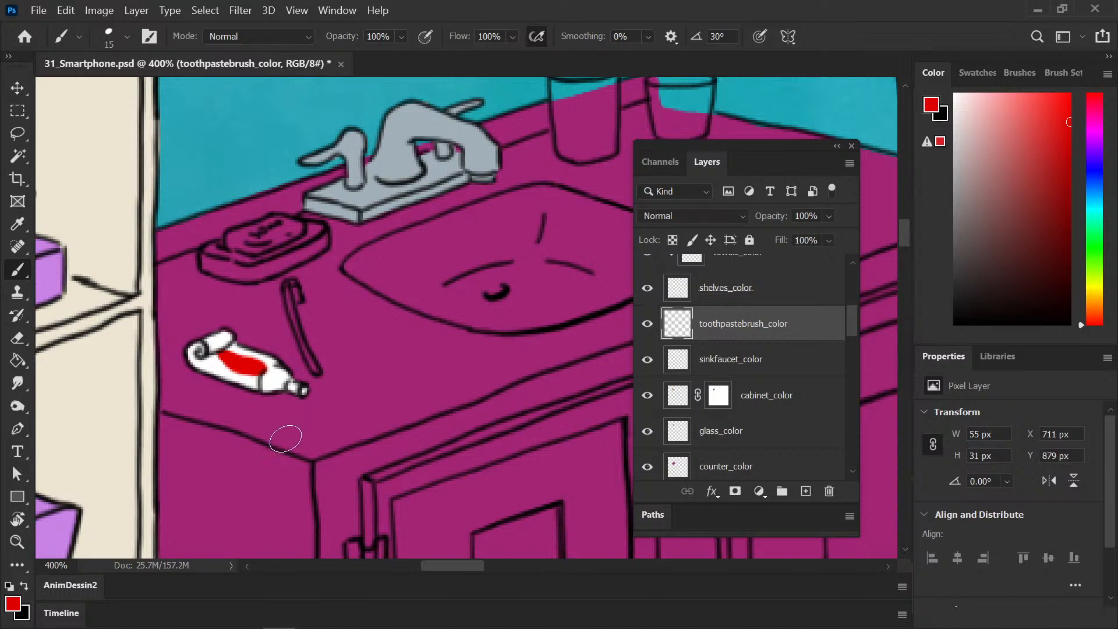
key("ctrl+z")
key("ctrl+z")
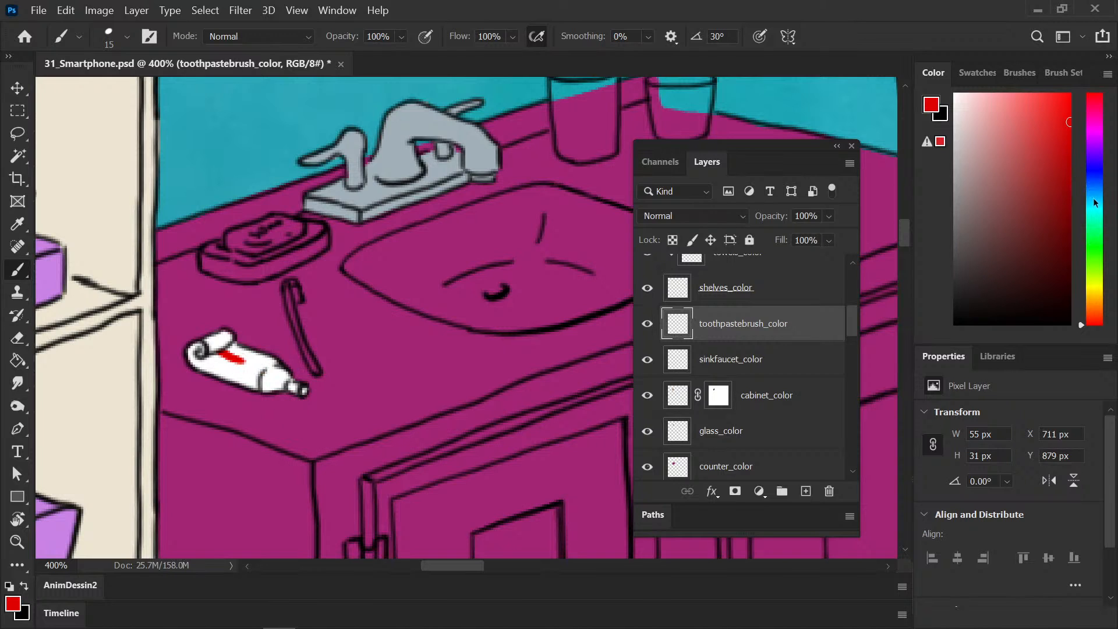
Step: Switch the brush color to bright blue and paint the toothpaste tube's label and the inside of its rolled end
left_click_drag(1094, 202, 1086, 178)
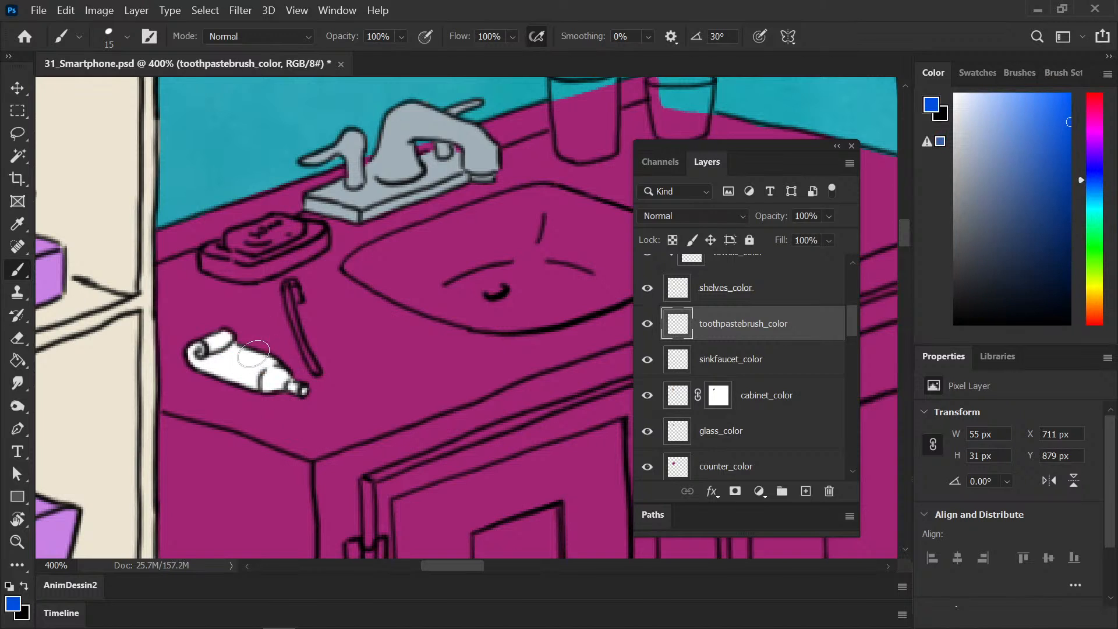
mouse_move(210, 352)
left_mouse_down()
mouse_move(265, 370)
mouse_move(222, 349)
mouse_move(283, 357)
left_mouse_up()
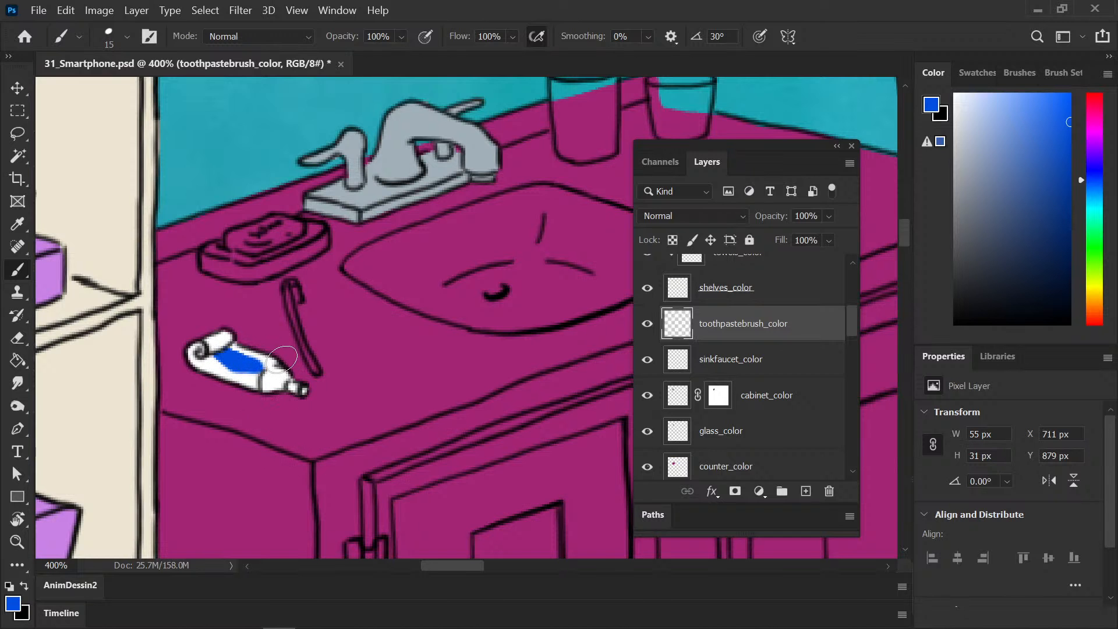
key("ctrl+minus")
key("ctrl+minus")
key("ctrl+minus")
key("ctrl+minus")
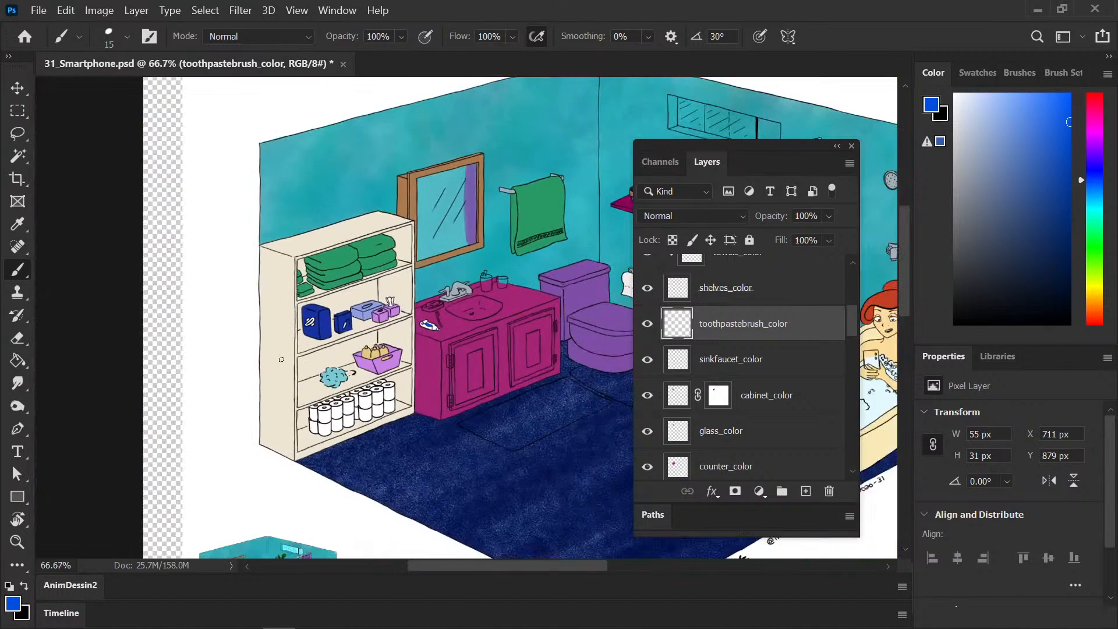
key("ctrl+plus")
key("ctrl+plus")
key("ctrl+plus")
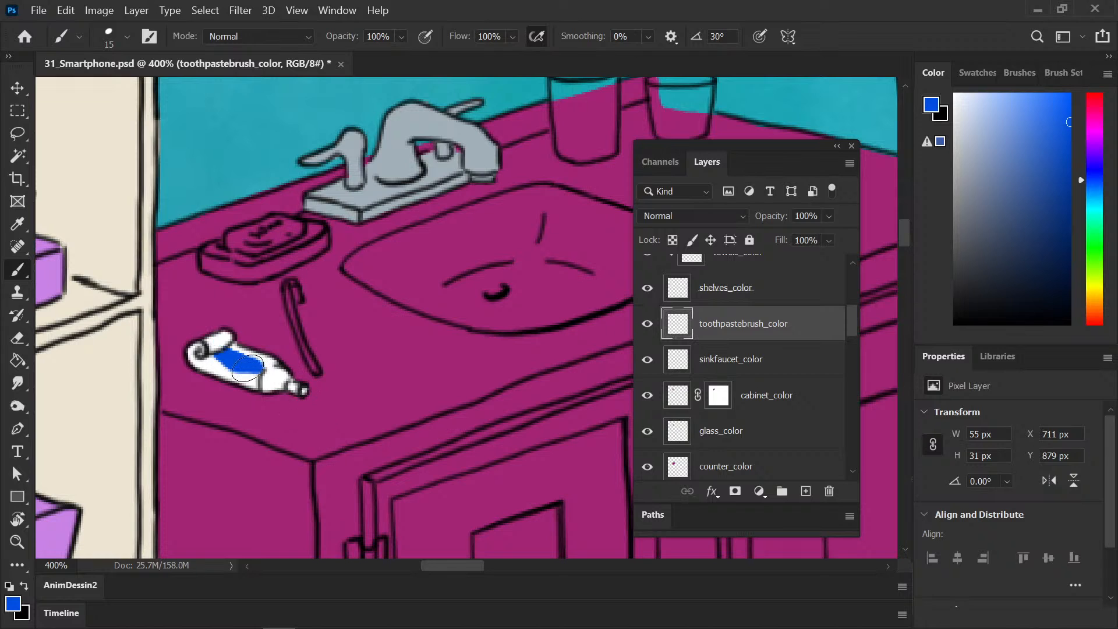
left_click_drag(200, 348, 208, 355)
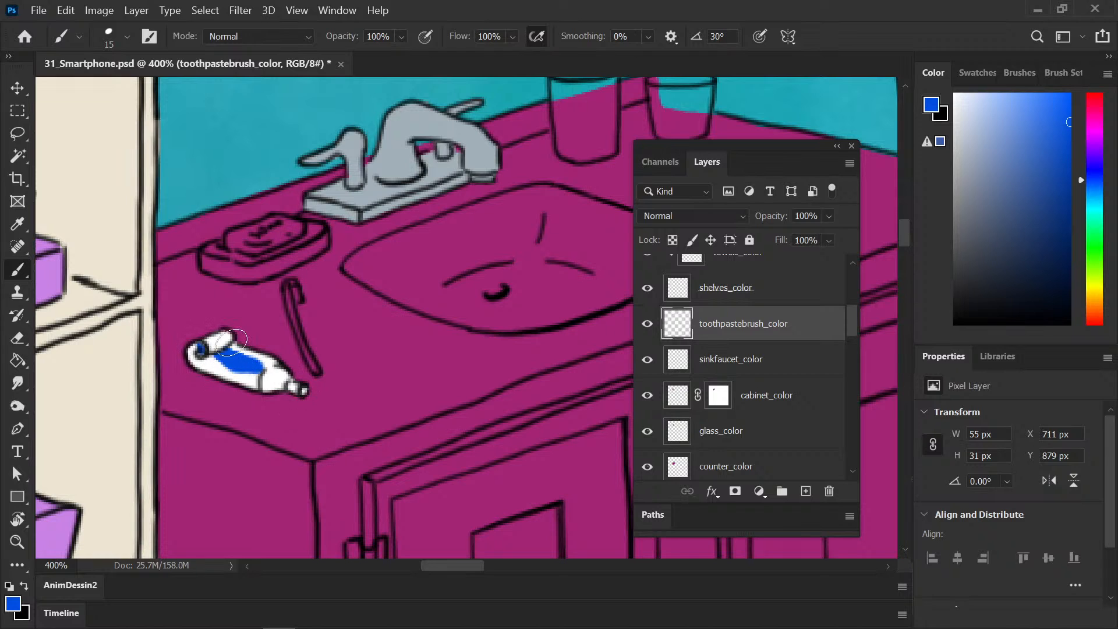
key("ctrl+z")
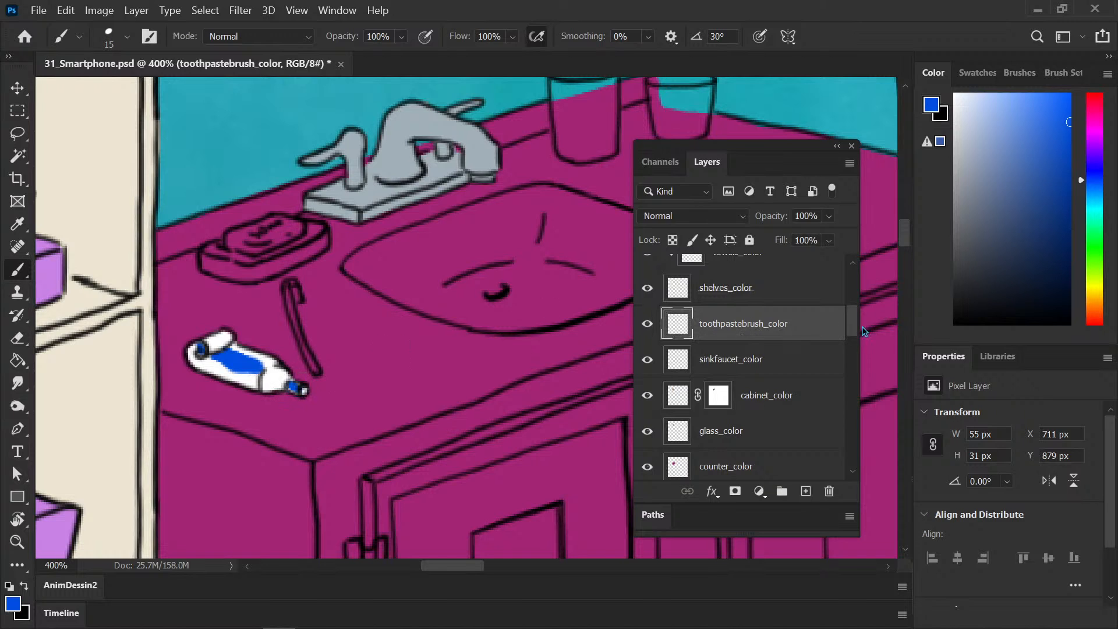
Step: Cover the blue on the toothpaste tube's neck with a very light gray
left_click(949, 185)
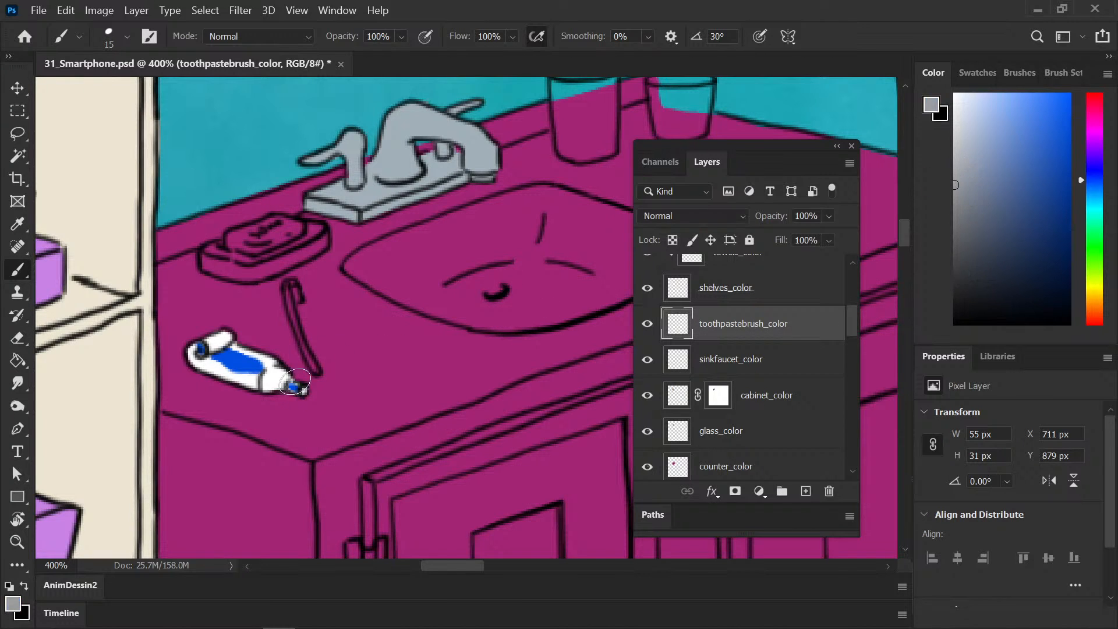
left_click_drag(293, 388, 297, 386)
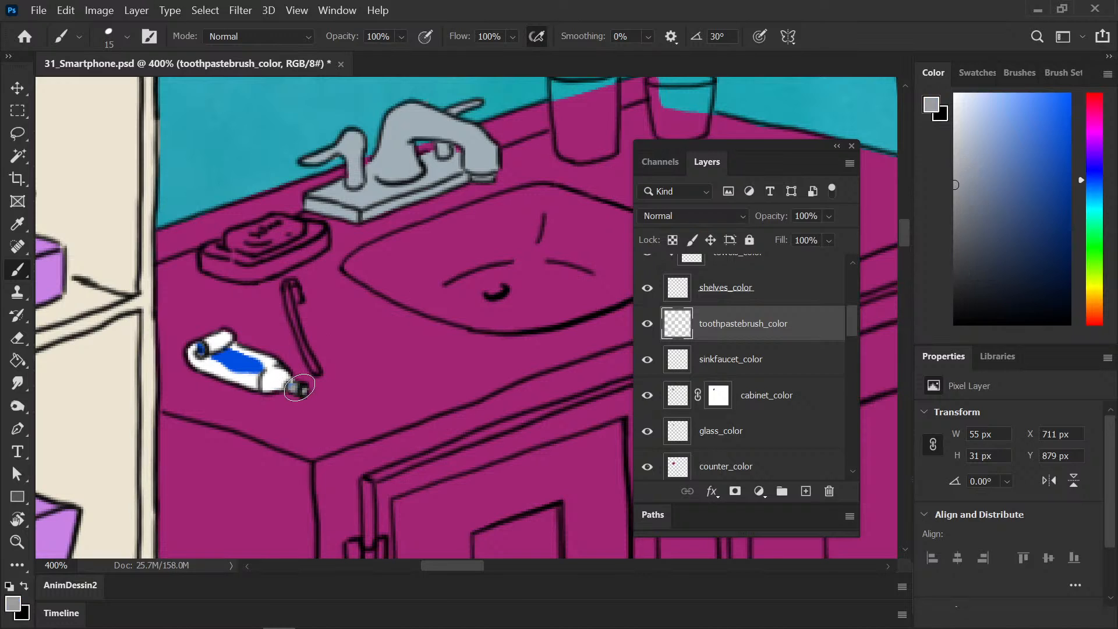
left_click_drag(975, 113, 955, 114)
mouse_move(294, 387)
left_mouse_down()
mouse_move(265, 382)
mouse_move(272, 370)
left_mouse_up()
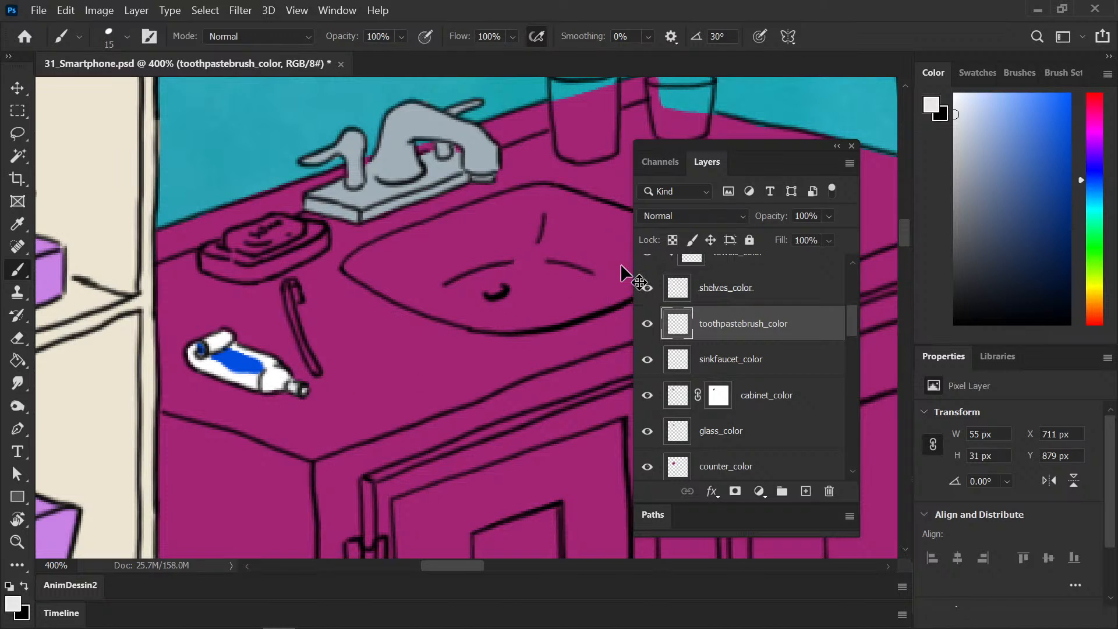
Step: Save the document and paint the toothbrush's bristles on the counter pure white
left_click_drag(961, 166, 900, 74)
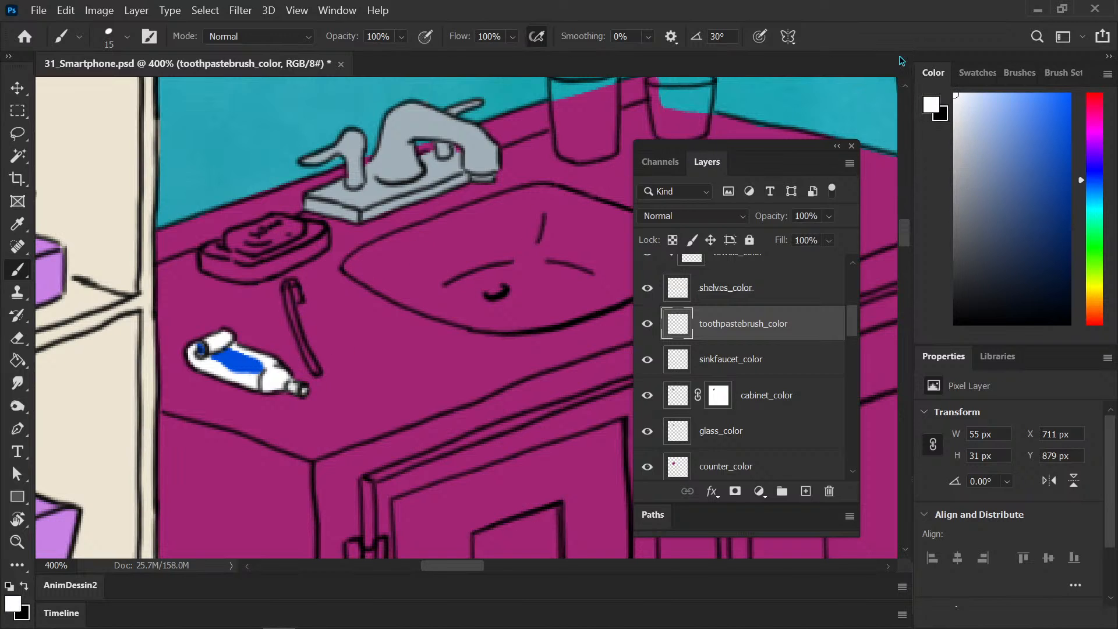
key("ctrl+s")
left_click(295, 287)
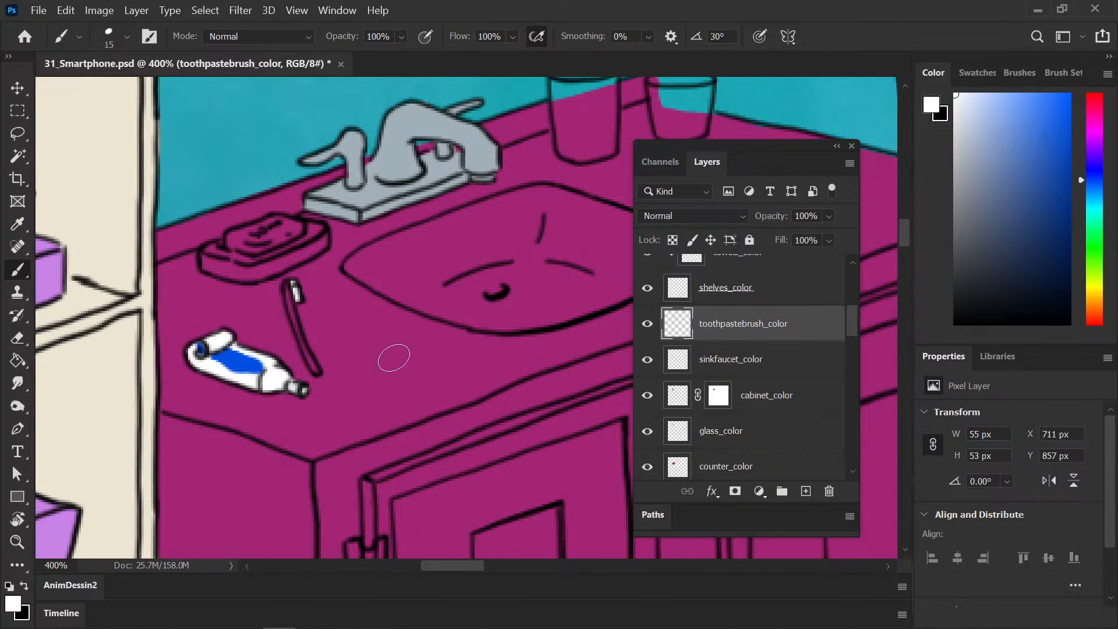
Step: Test the brush with a loose white scribble over the counter and cabinet front, and undo it
mouse_move(405, 357)
left_mouse_down()
mouse_move(405, 399)
mouse_move(500, 380)
mouse_move(495, 347)
mouse_move(573, 315)
mouse_move(550, 361)
mouse_move(572, 380)
mouse_move(538, 425)
mouse_move(565, 455)
mouse_move(443, 492)
left_mouse_up()
left_click(405, 358)
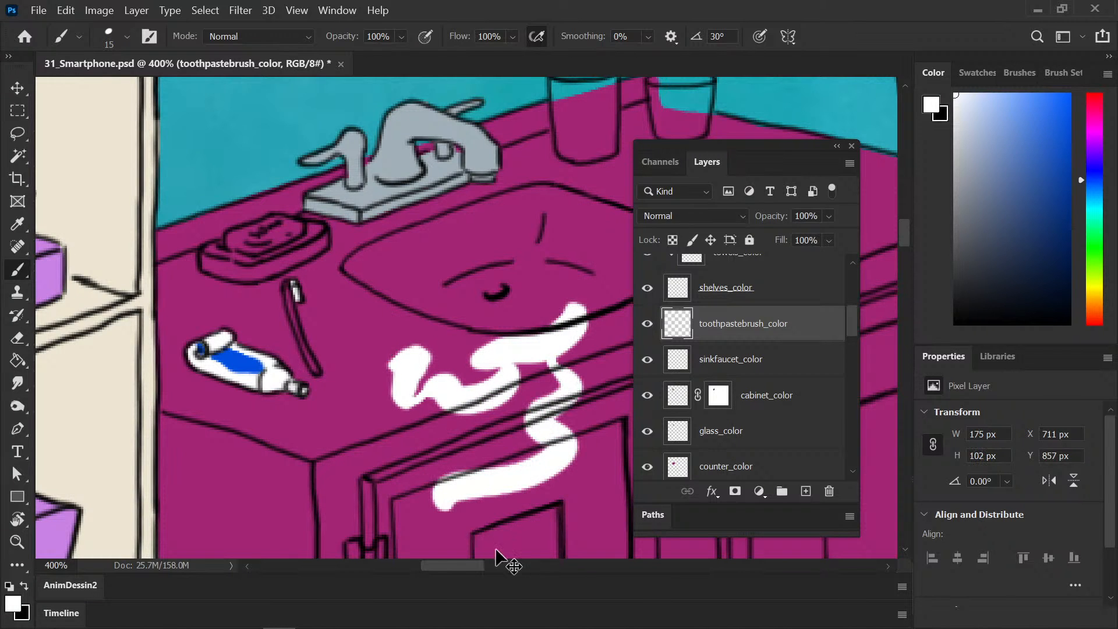
key("ctrl+z")
key("ctrl+z")
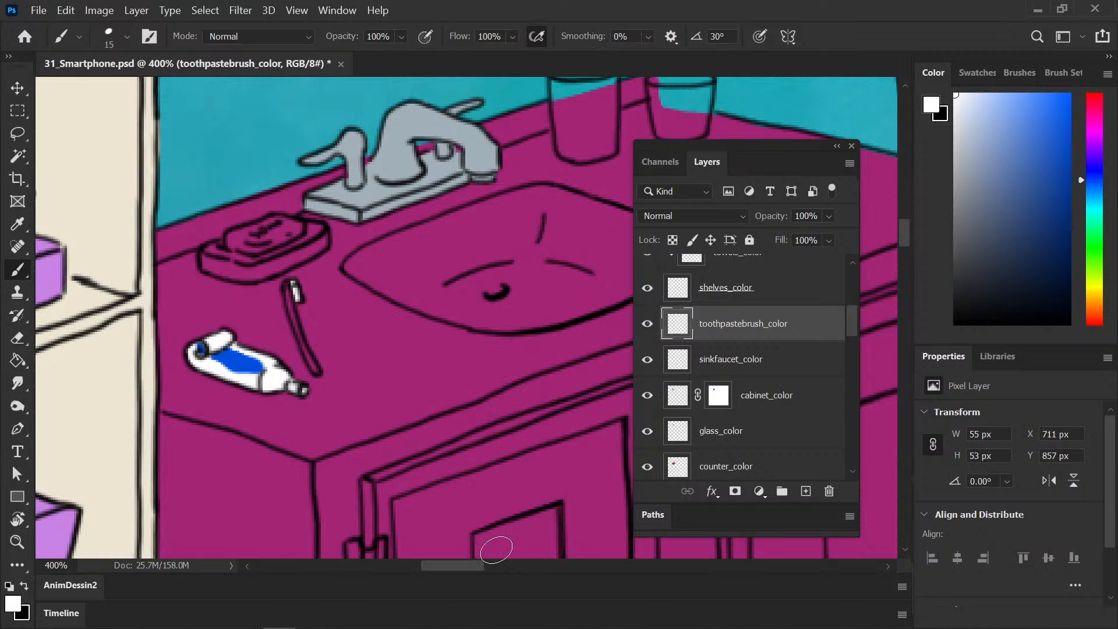
Step: Look through the brush presets around the selected Kyle's Inkbox brush without choosing another one
left_click(109, 41)
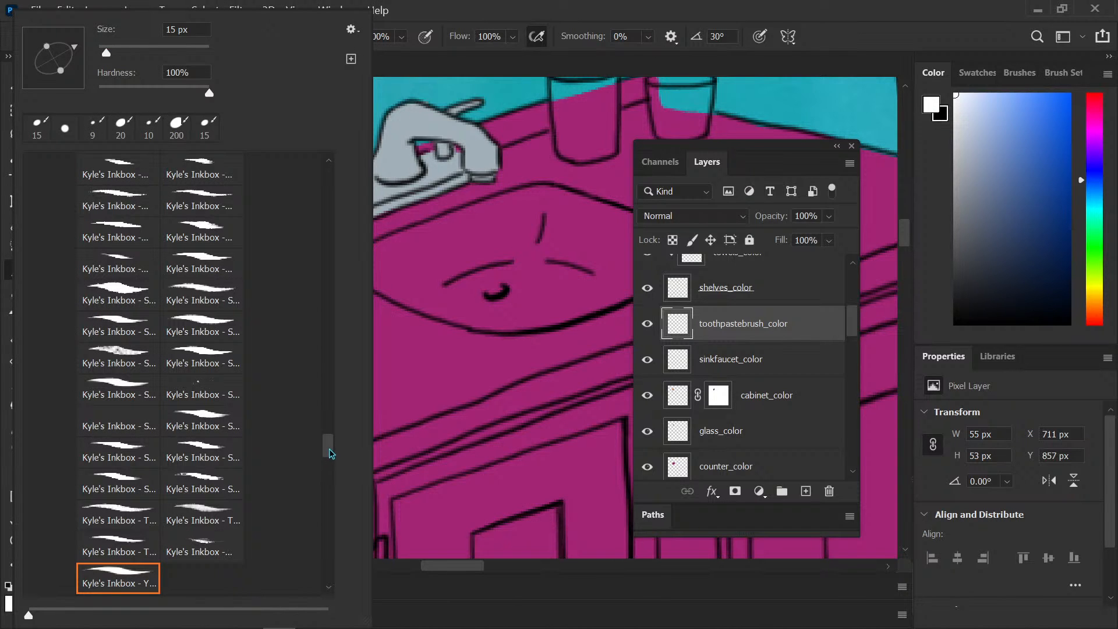
mouse_move(329, 458)
left_mouse_down()
mouse_move(330, 468)
mouse_move(331, 317)
mouse_move(327, 397)
left_mouse_up()
scroll(327, 396, "down", 15)
scroll(168, 441, "up", 10)
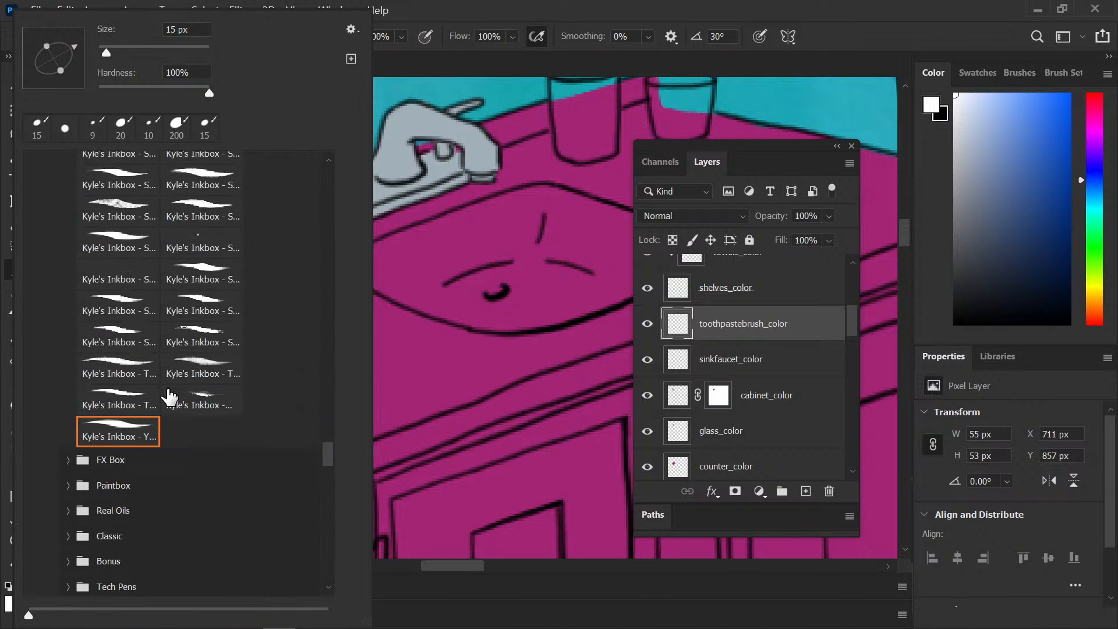
left_click(452, 28)
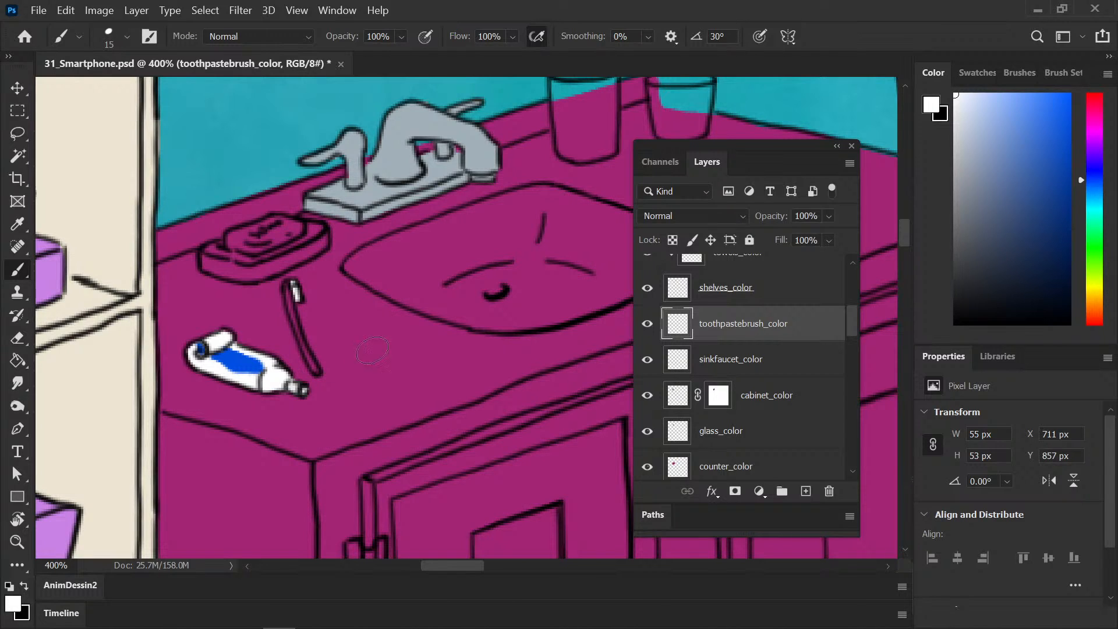
Step: Try out the brush with two white scribbles across the sink and the counter edge, and undo both
mouse_move(358, 377)
left_mouse_down()
mouse_move(515, 370)
mouse_move(512, 440)
mouse_move(582, 428)
mouse_move(582, 457)
mouse_move(498, 329)
mouse_move(419, 368)
mouse_move(440, 352)
mouse_move(420, 319)
mouse_move(379, 329)
mouse_move(393, 332)
mouse_move(356, 275)
mouse_move(451, 250)
mouse_move(504, 271)
mouse_move(551, 266)
mouse_move(593, 300)
mouse_move(596, 340)
mouse_move(626, 358)
left_mouse_up()
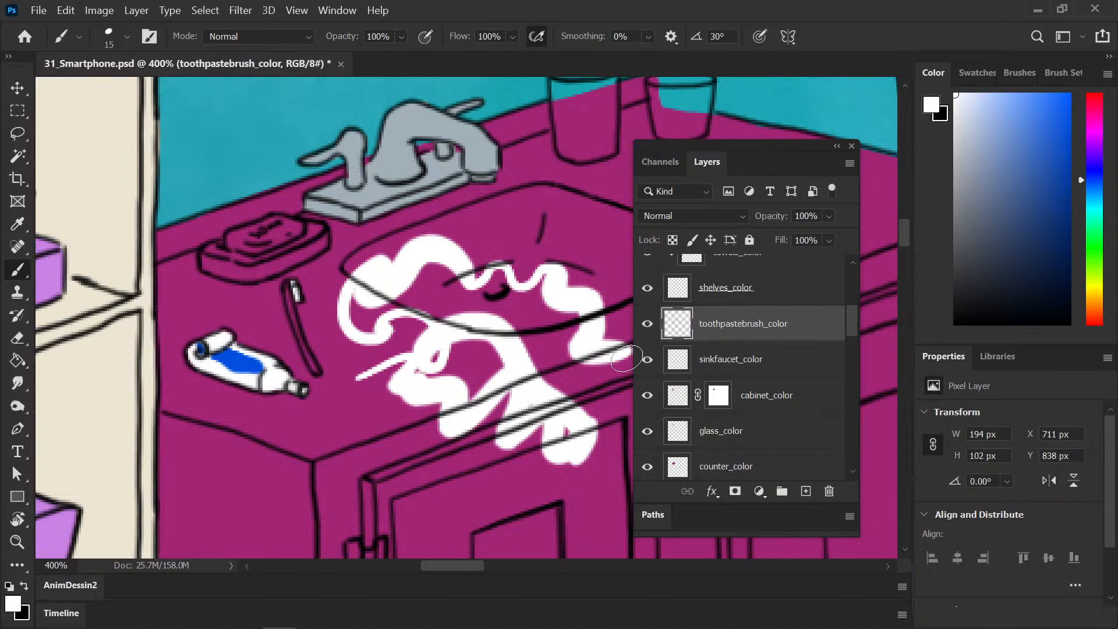
mouse_move(249, 450)
left_mouse_down()
mouse_move(280, 434)
mouse_move(329, 437)
mouse_move(395, 471)
left_mouse_up()
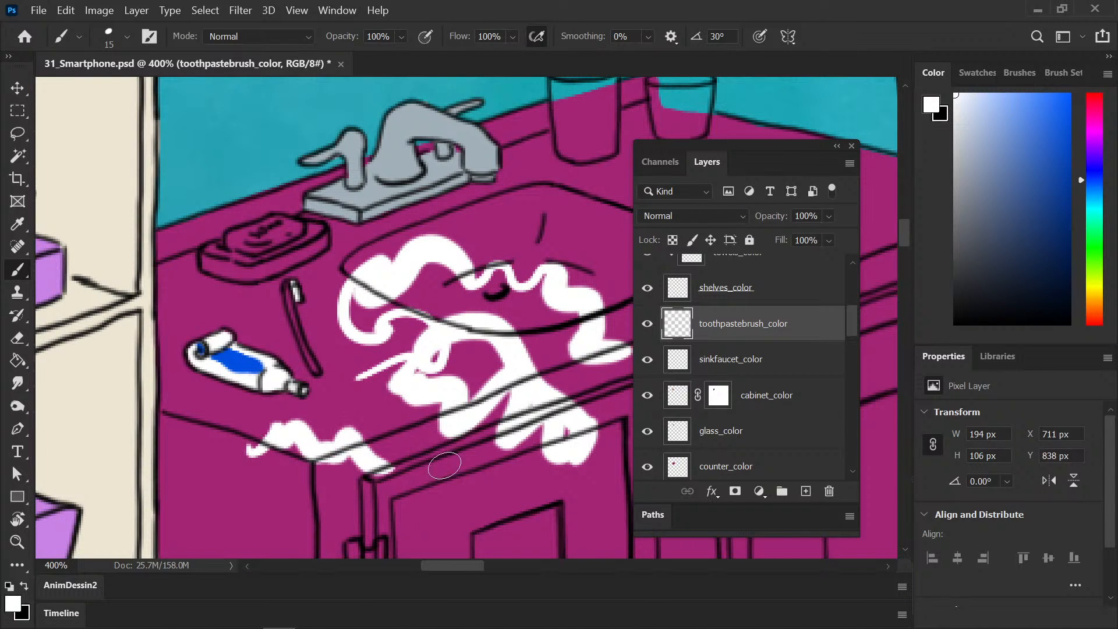
key("ctrl+z")
key("ctrl+z")
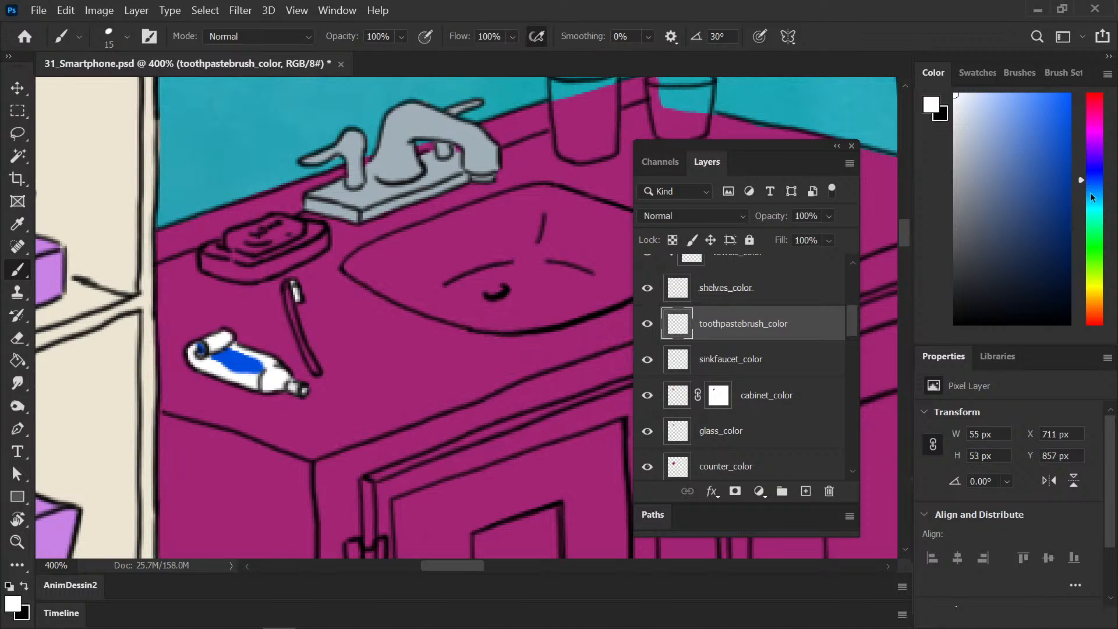
Step: Paint the toothbrush's handle on the counter a light aqua green and save the document
left_click_drag(1092, 197, 1100, 209)
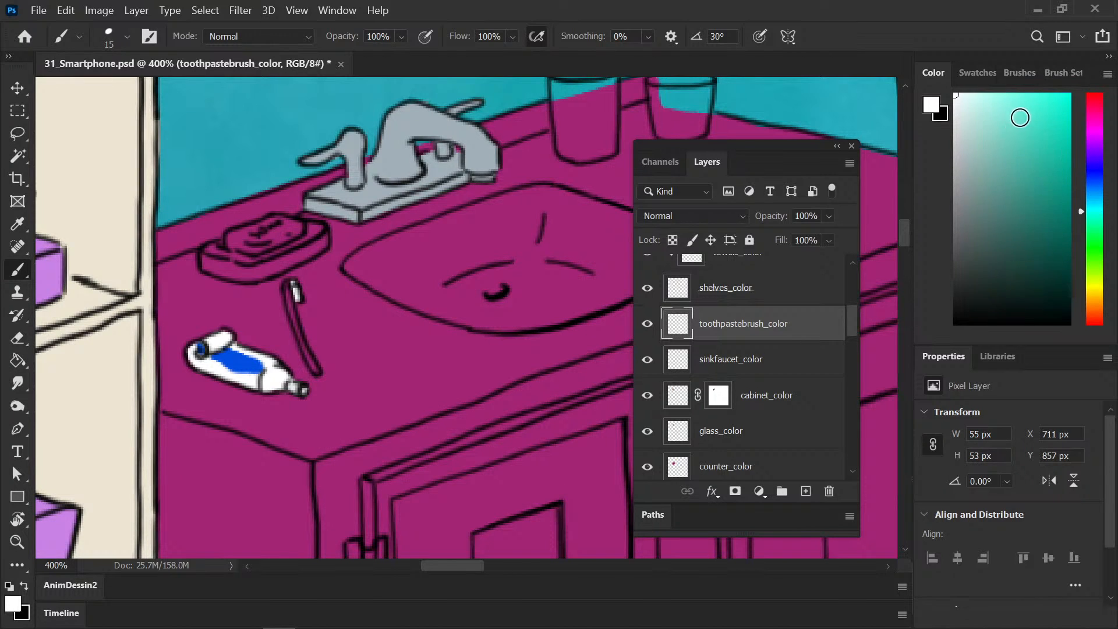
left_click(1008, 113)
left_click_drag(287, 292, 317, 372)
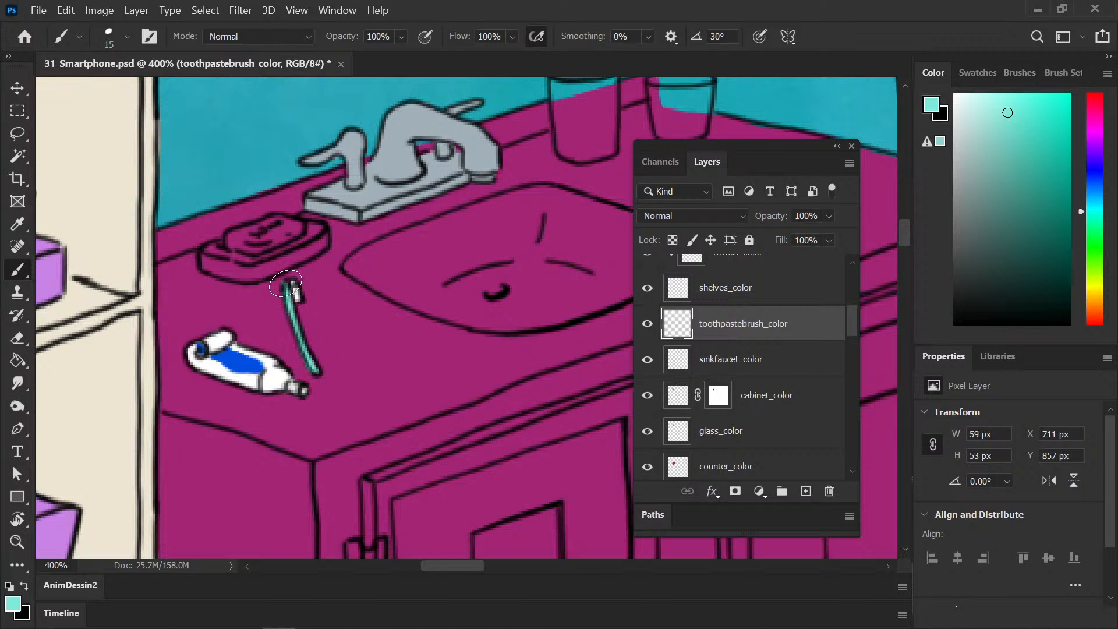
left_click_drag(362, 330, 287, 369)
key("ctrl+s")
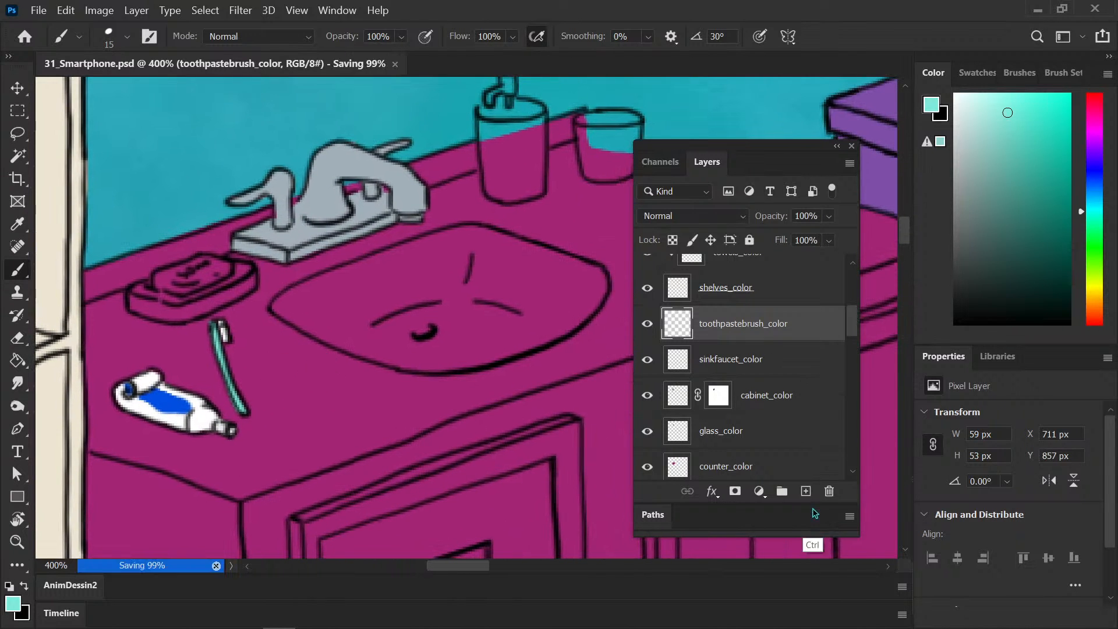
Step: Create a new layer directly below toothpastebrush_color and save the document
left_click(806, 491, "ctrl")
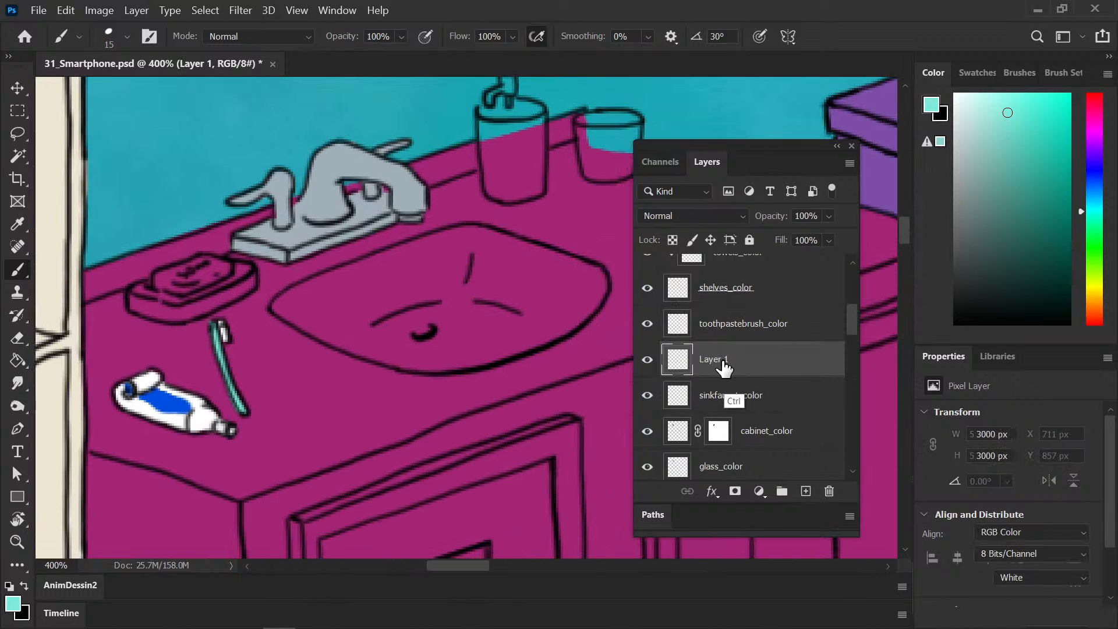
double_click(725, 361)
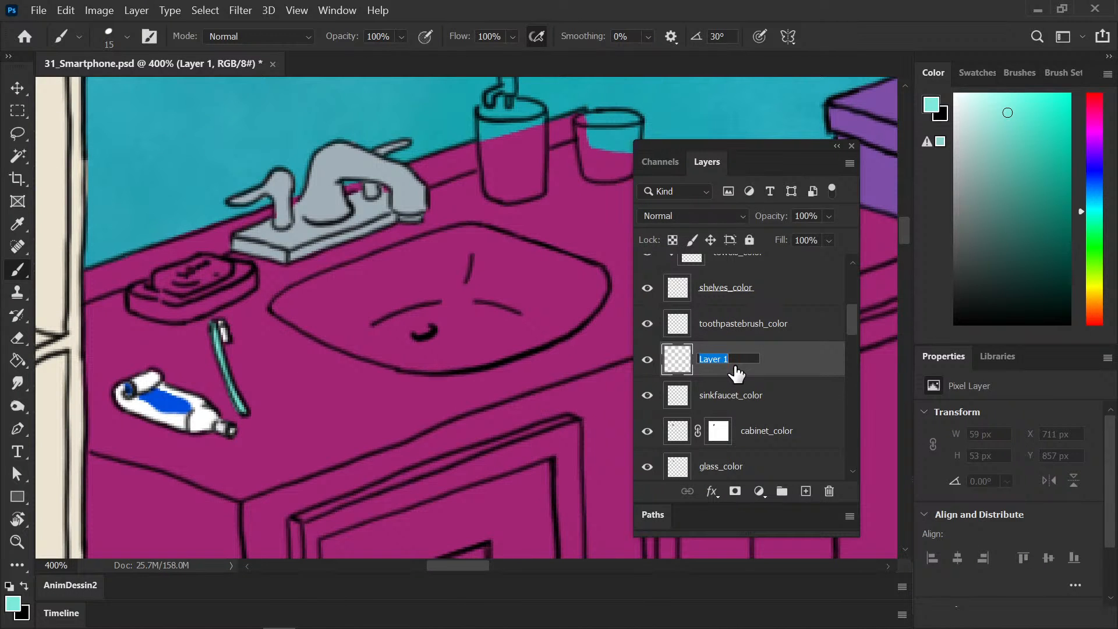
key("Escape")
key("ctrl+s")
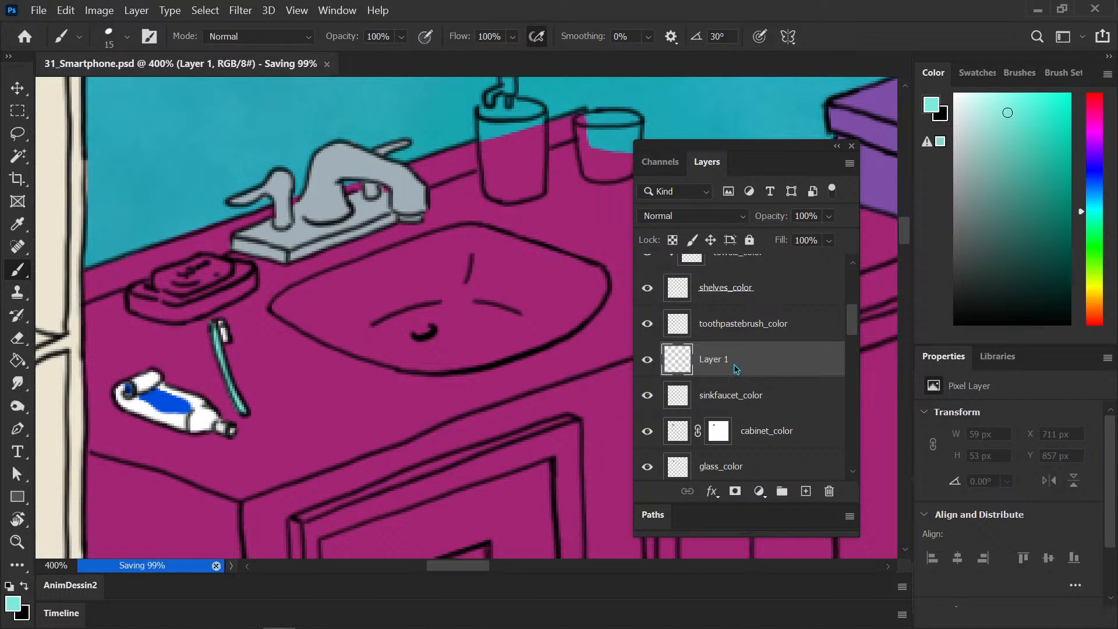
left_click_drag(696, 391, 677, 399)
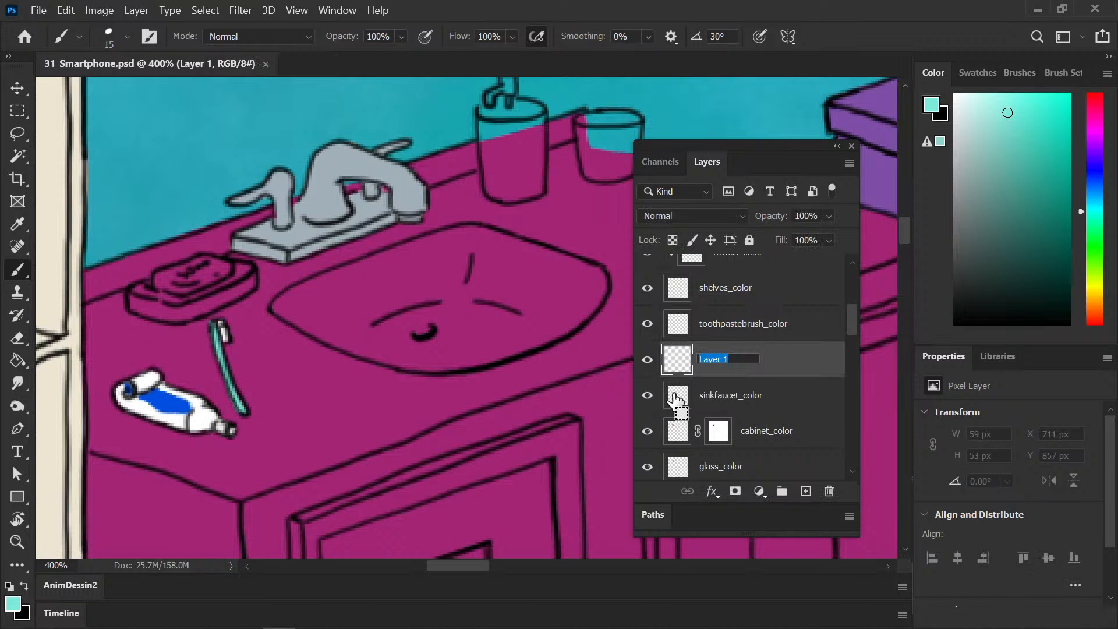
key("BackSpace")
key("ctrl+BackSpace")
key("ctrl+BackSpace")
key("Return")
left_click_drag(675, 399, 684, 367)
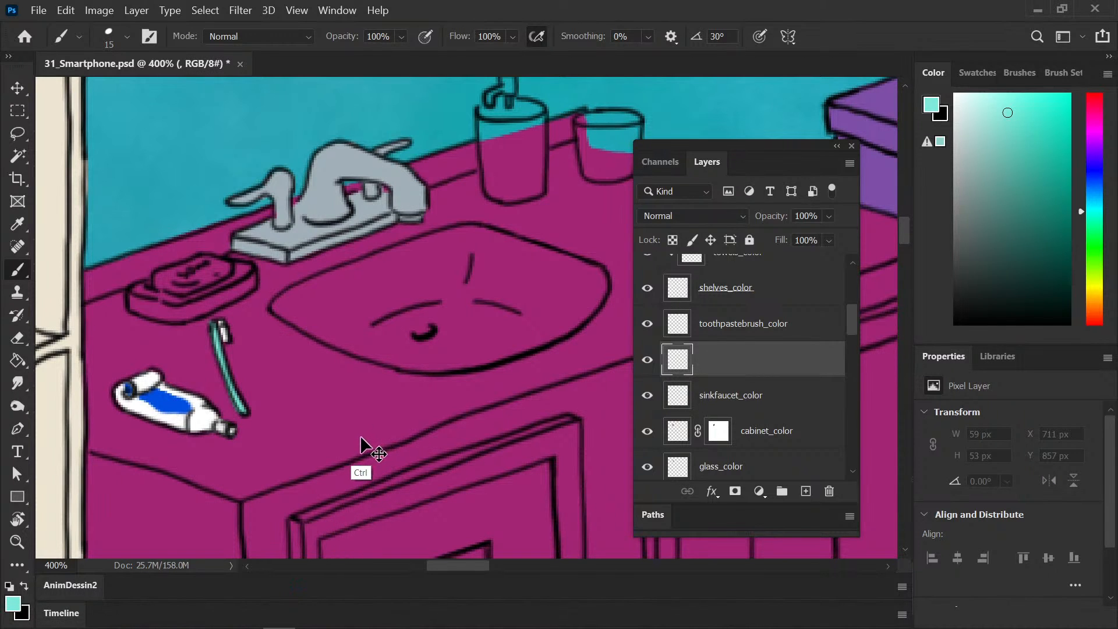
key("ctrl+s")
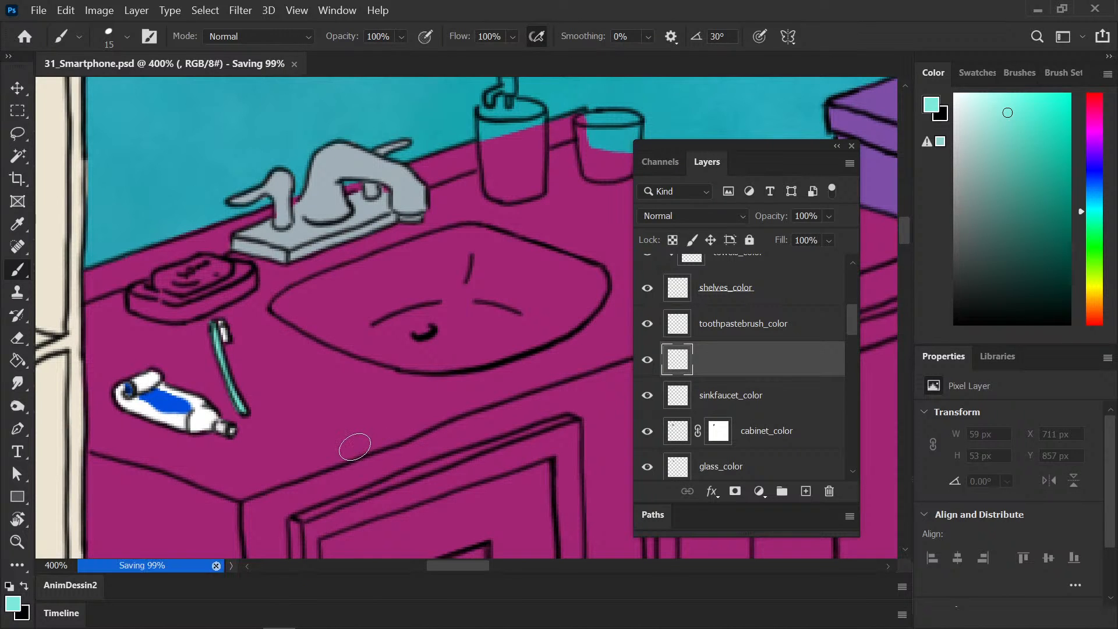
Step: Rename the new layer as soap_color and save the document
double_click(711, 365)
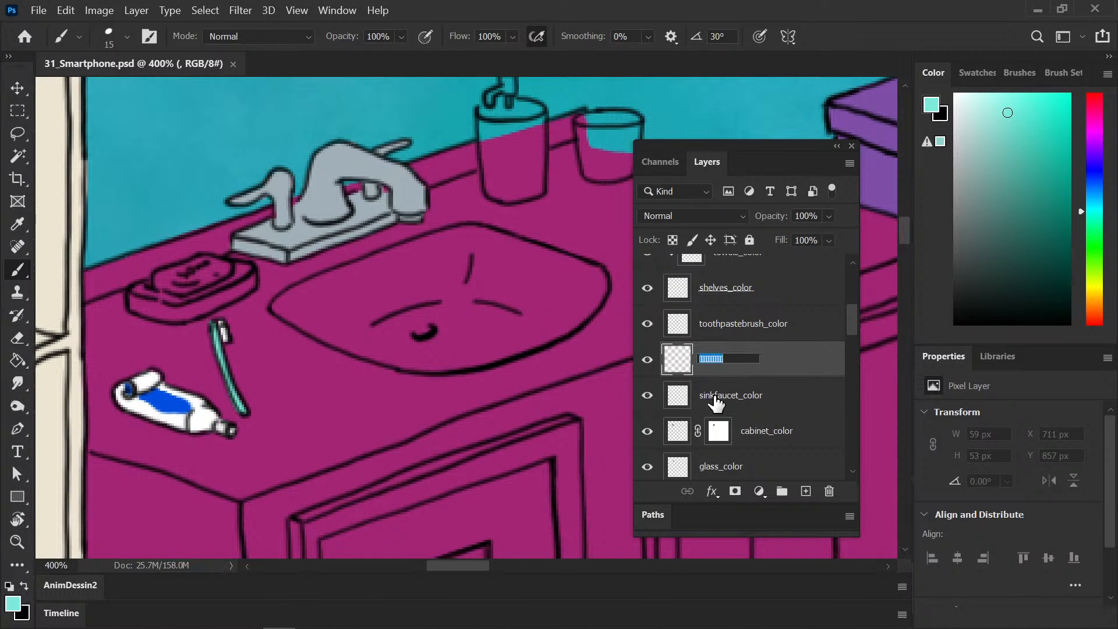
key("BackSpace")
type("soap+")
type("color")
key("Return")
key("ctrl+s")
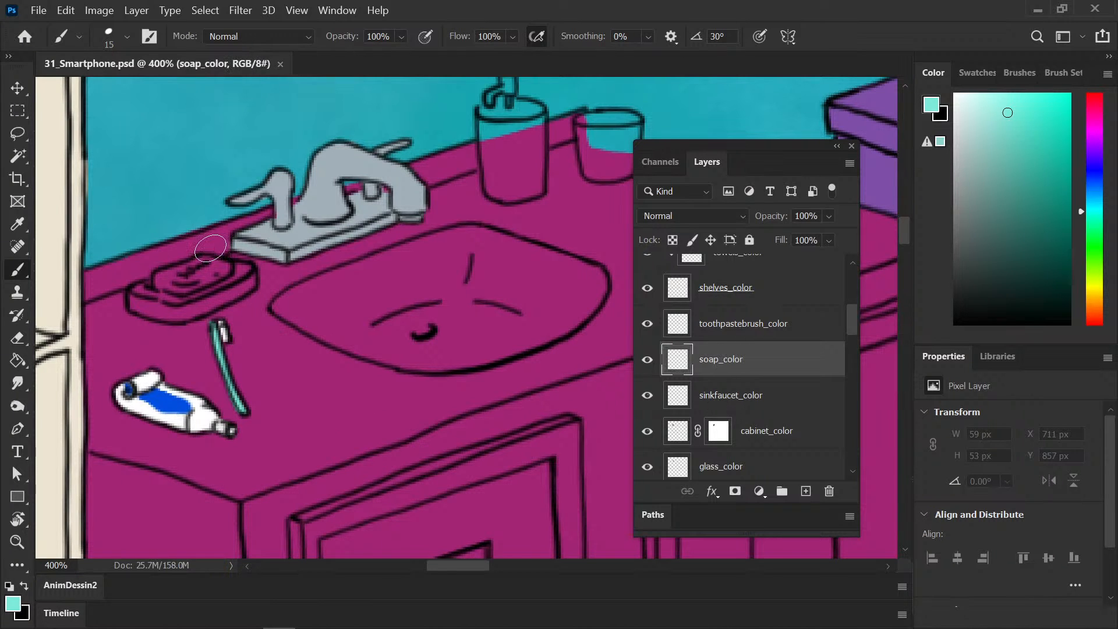
Step: Paint the soap dish on the counter a bright sky blue on the soap_color layer
key("d")
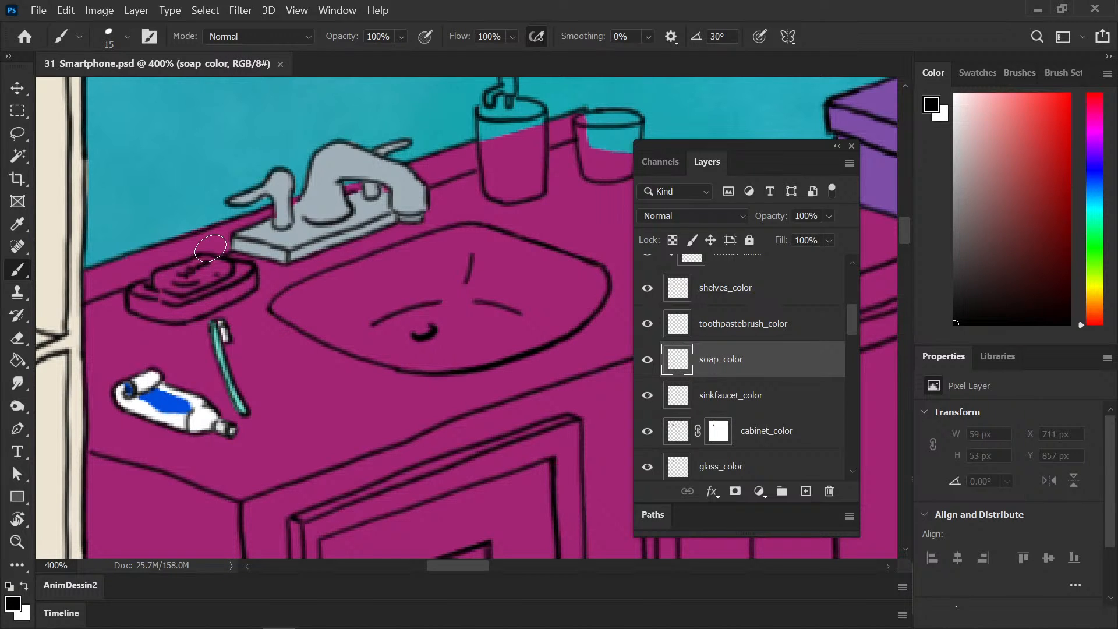
left_click_drag(203, 354, 210, 384)
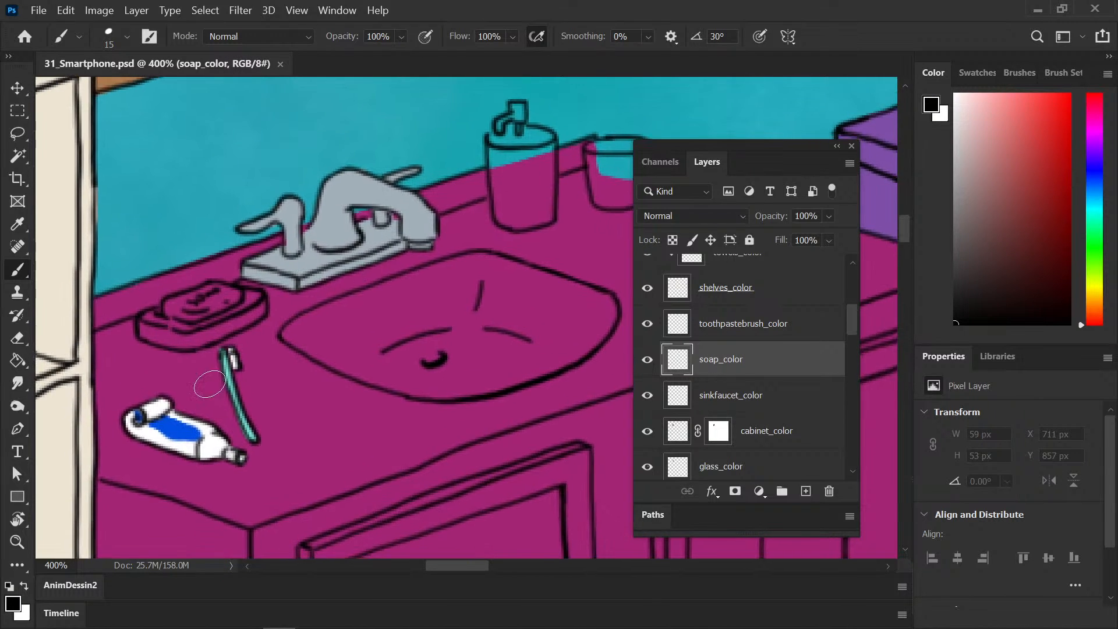
mouse_move(1092, 206)
left_mouse_down()
mouse_move(1099, 222)
mouse_move(1101, 173)
mouse_move(1046, 111)
left_mouse_up()
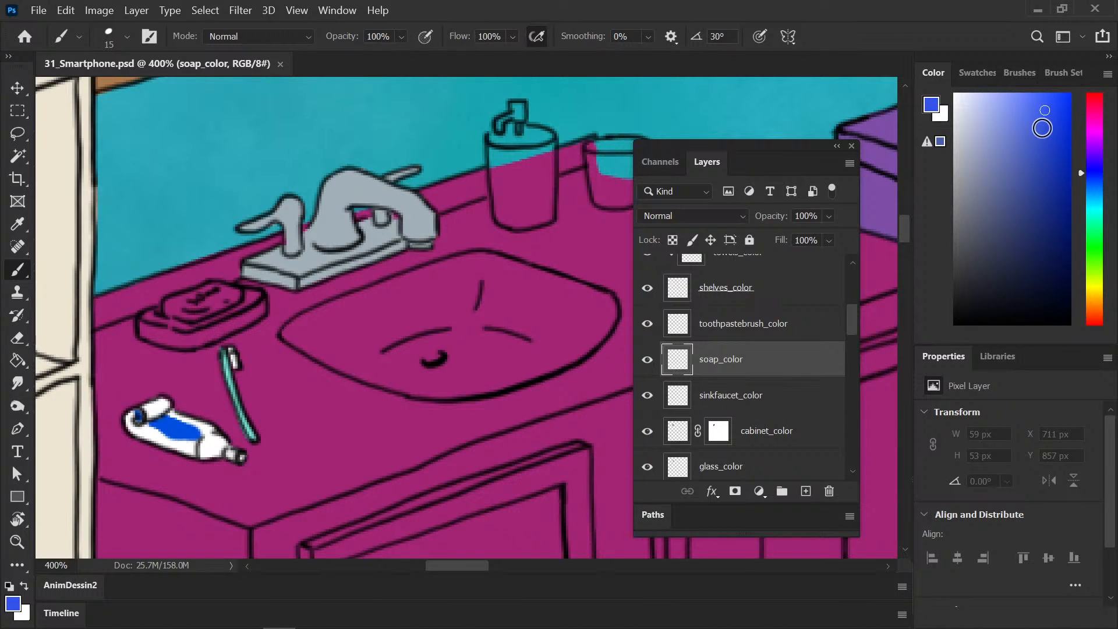
left_click_drag(1095, 175, 1094, 191)
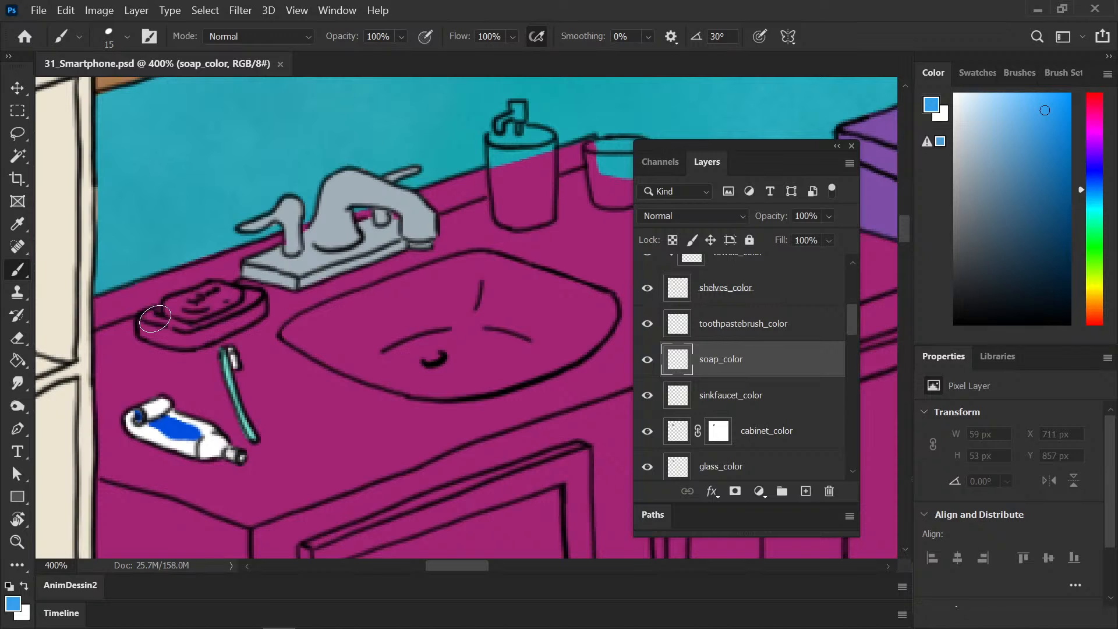
mouse_move(154, 319)
left_mouse_down()
mouse_move(187, 336)
mouse_move(213, 333)
mouse_move(262, 305)
mouse_move(234, 291)
left_mouse_up()
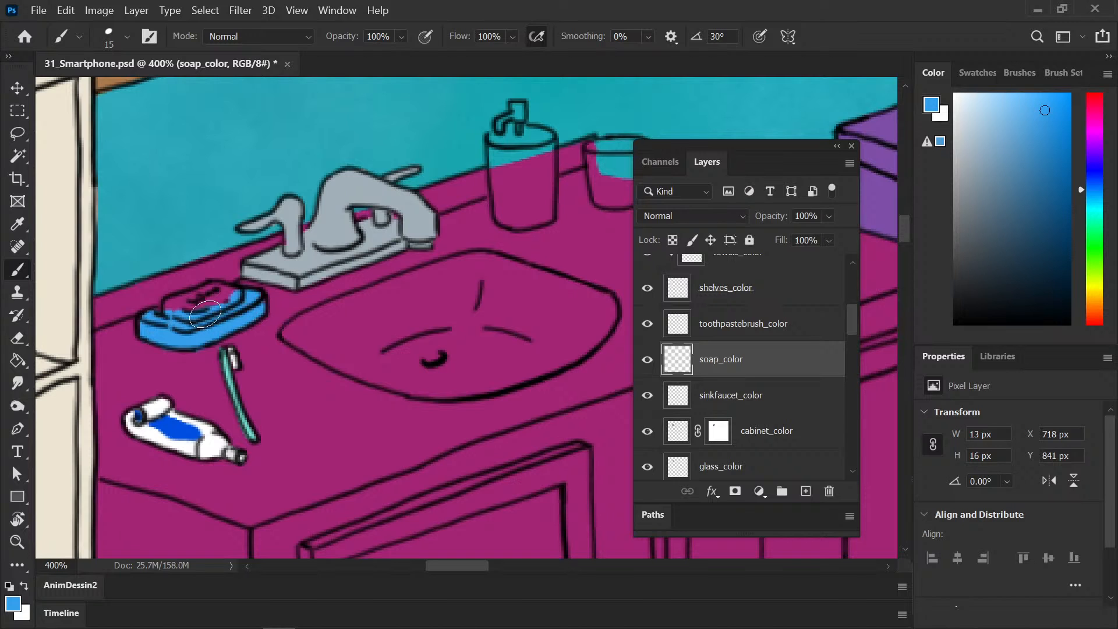
Step: Paint the bar of soap in the dish a pale cream yellow
left_click_drag(1095, 205, 1096, 256)
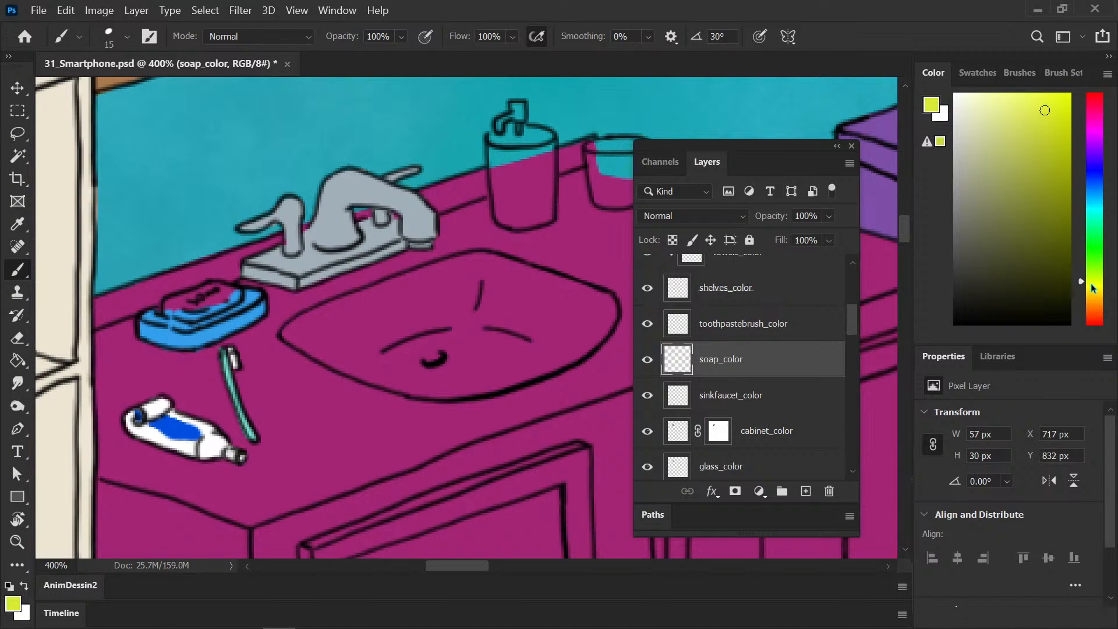
left_click_drag(987, 114, 967, 109)
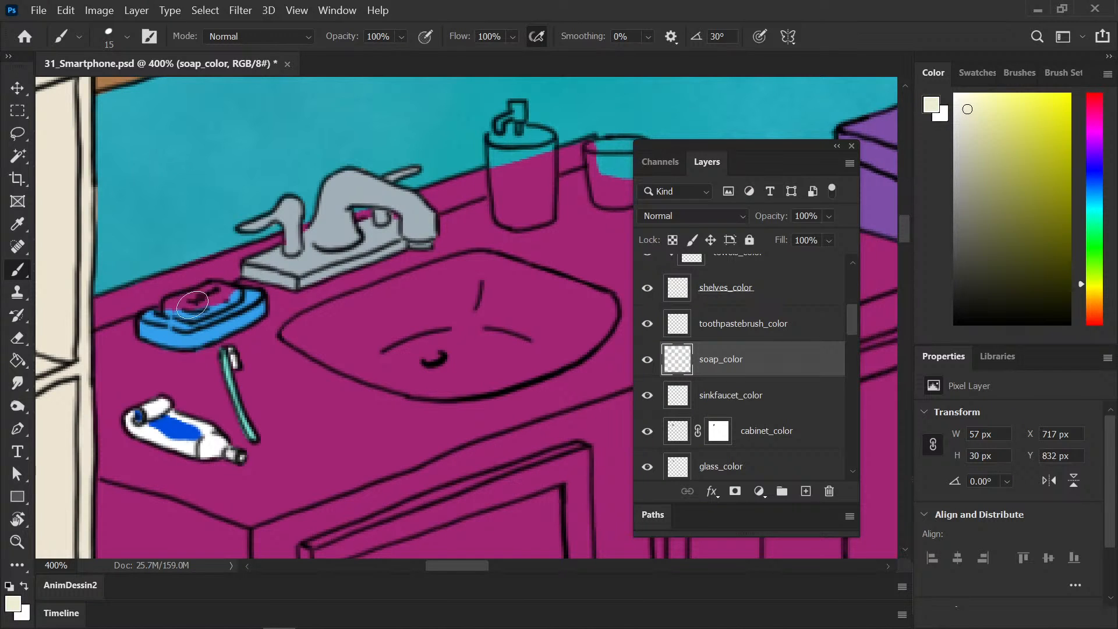
mouse_move(178, 304)
left_mouse_down()
mouse_move(224, 300)
mouse_move(209, 314)
mouse_move(180, 309)
left_mouse_up()
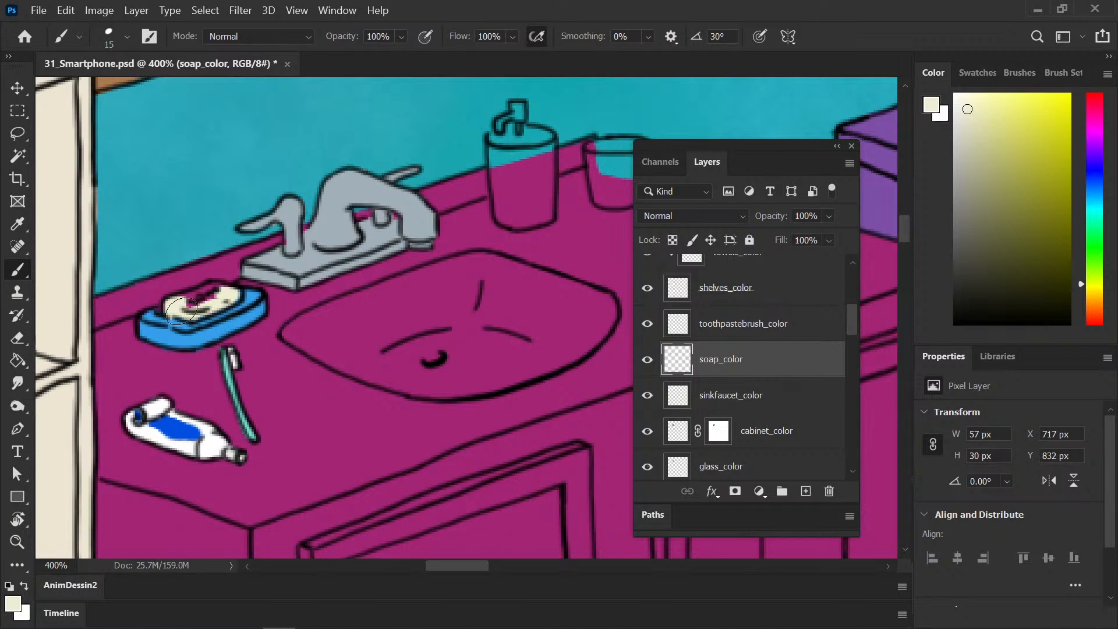
mouse_move(181, 311)
left_mouse_down()
mouse_move(214, 299)
mouse_move(181, 301)
left_mouse_up()
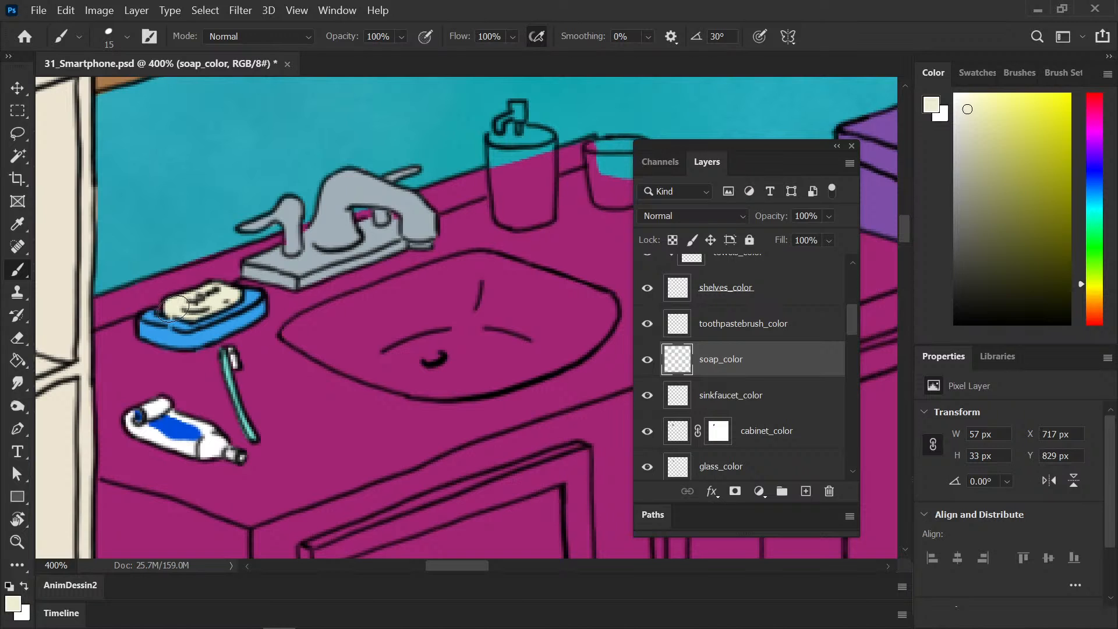
Step: Touch up the soap dish around the bar with blue sampled from the dish, and save the document
key("i")
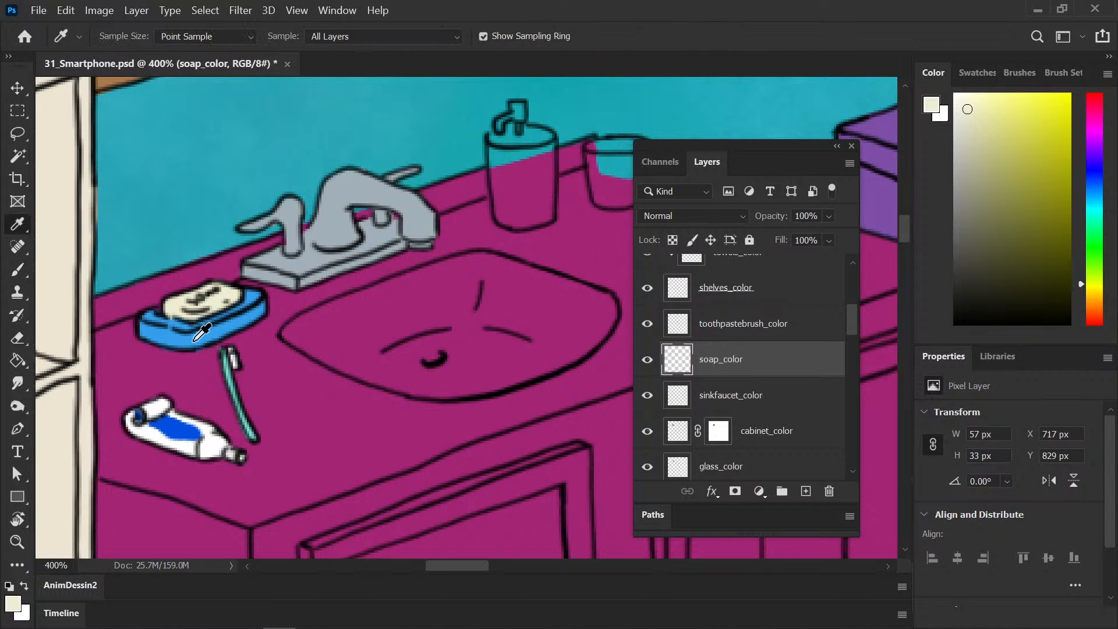
left_click(195, 339)
key("b")
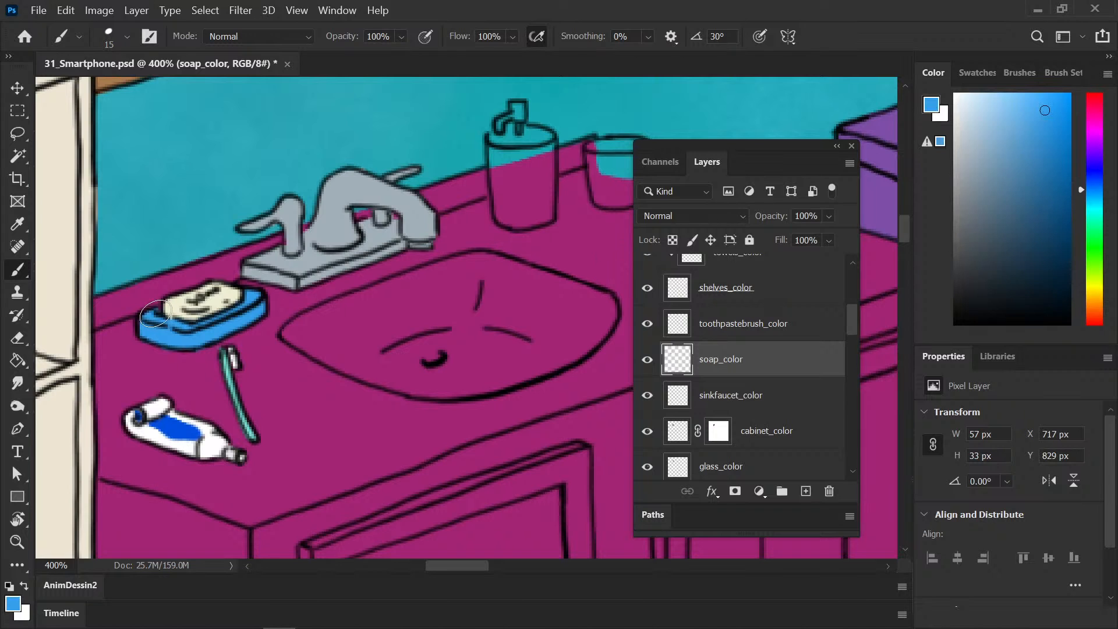
key("e")
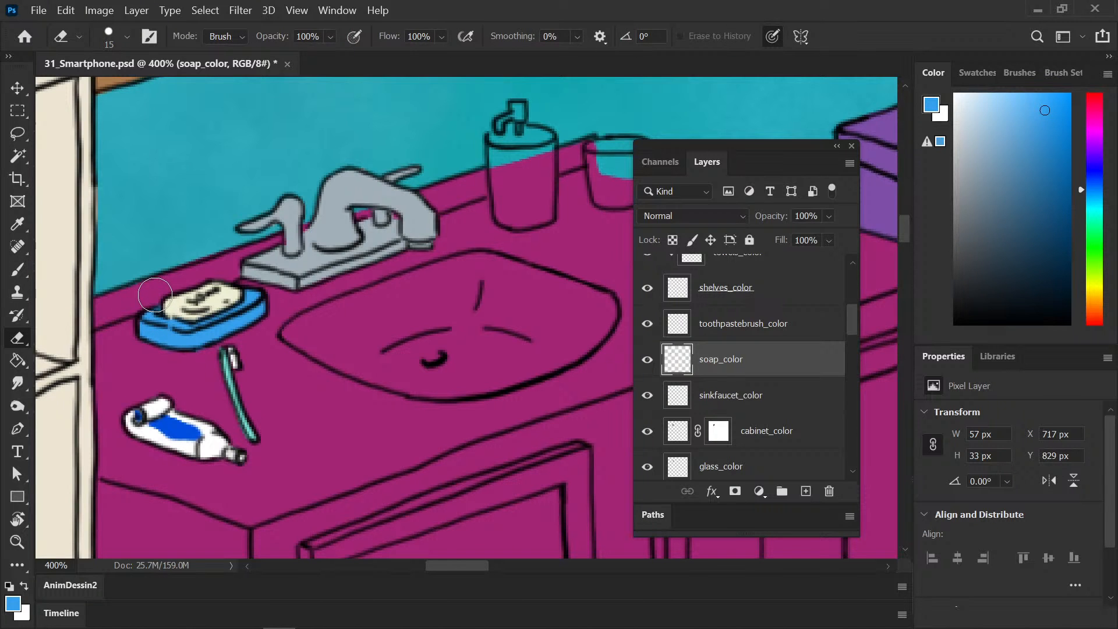
key("b")
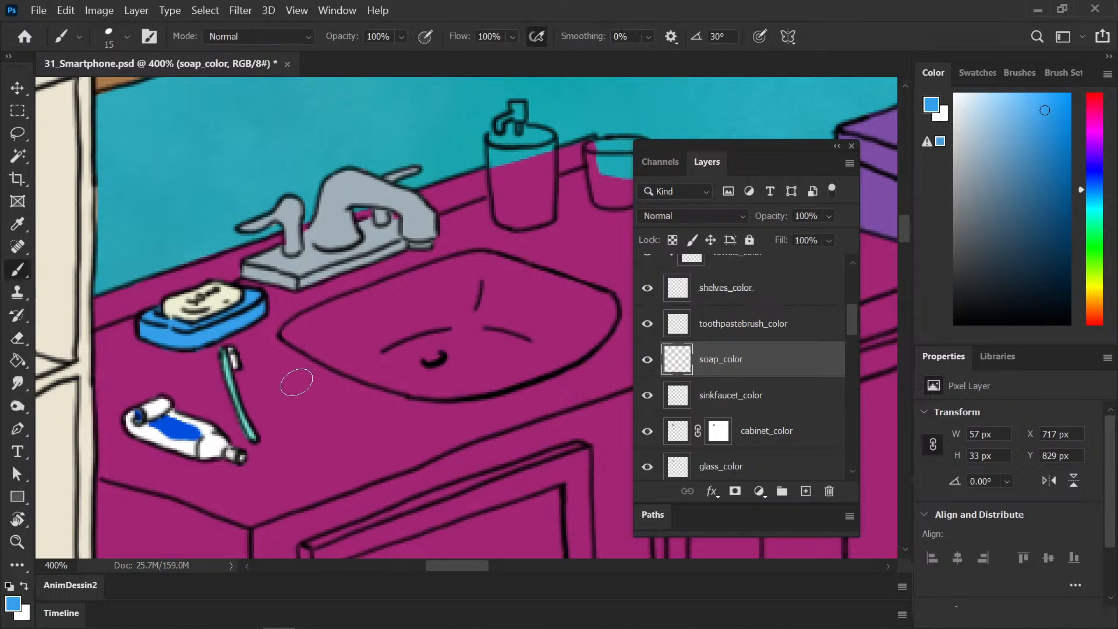
key("ctrl+minus")
left_click_drag(317, 382, 194, 408)
key("ctrl+s")
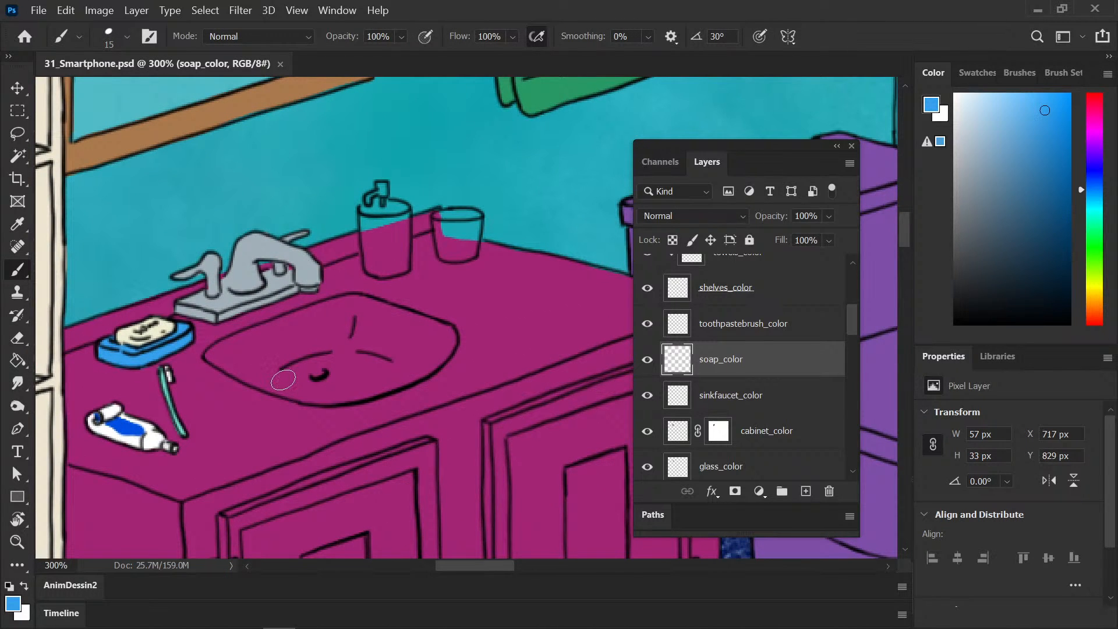
Step: Lock the transparent pixels of the soap_color layer and repaint the soap dish a darker, muted blue
left_click_drag(281, 361, 339, 339)
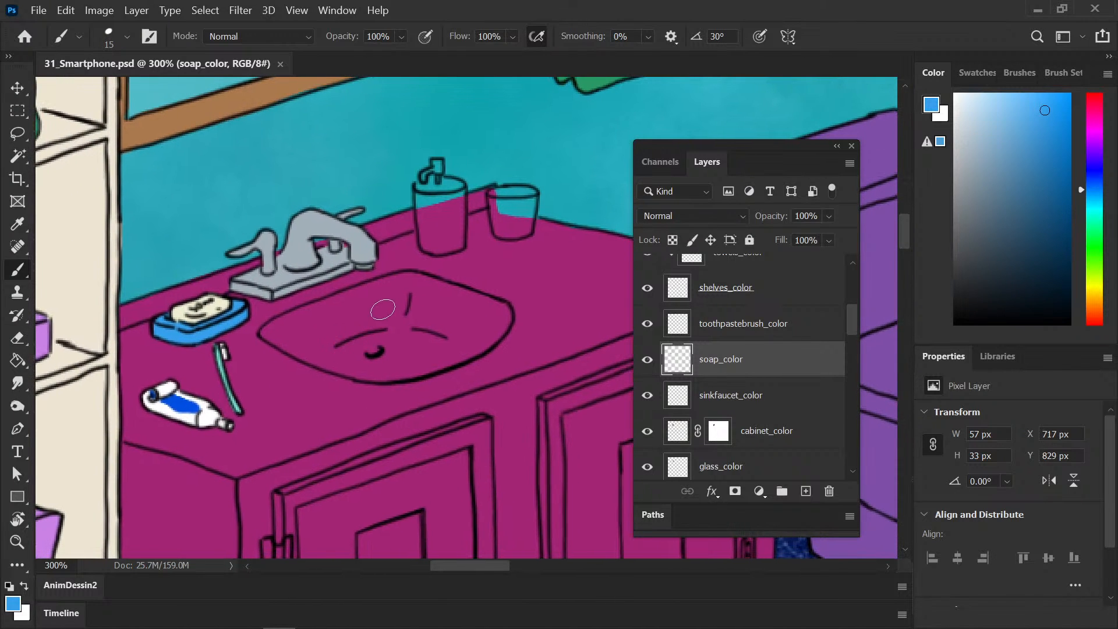
left_click_drag(1096, 160, 1095, 154)
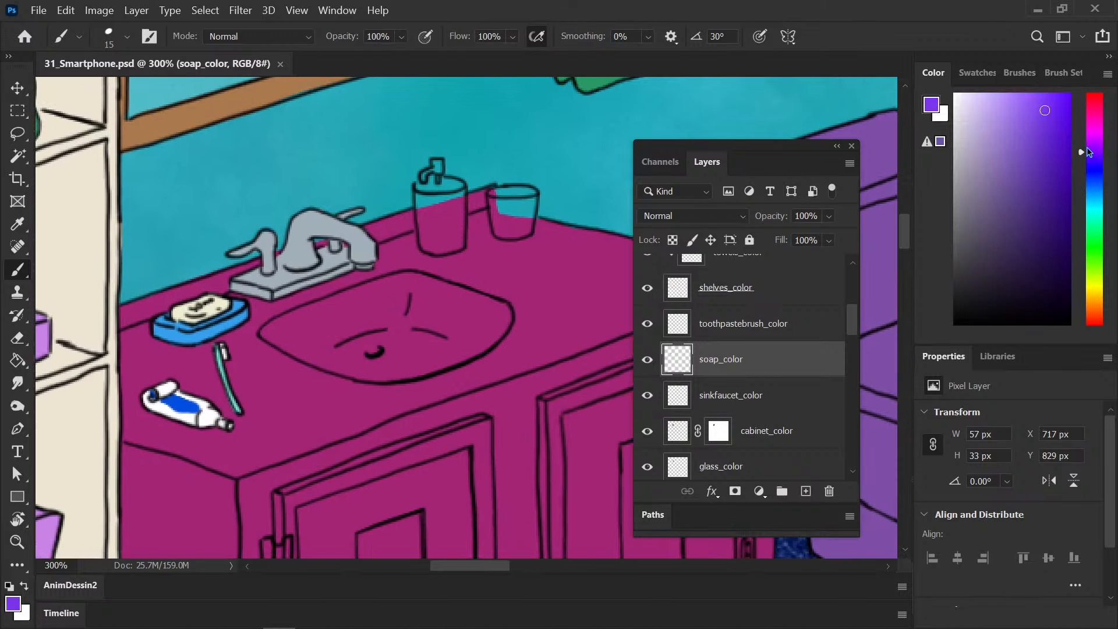
left_click(673, 240)
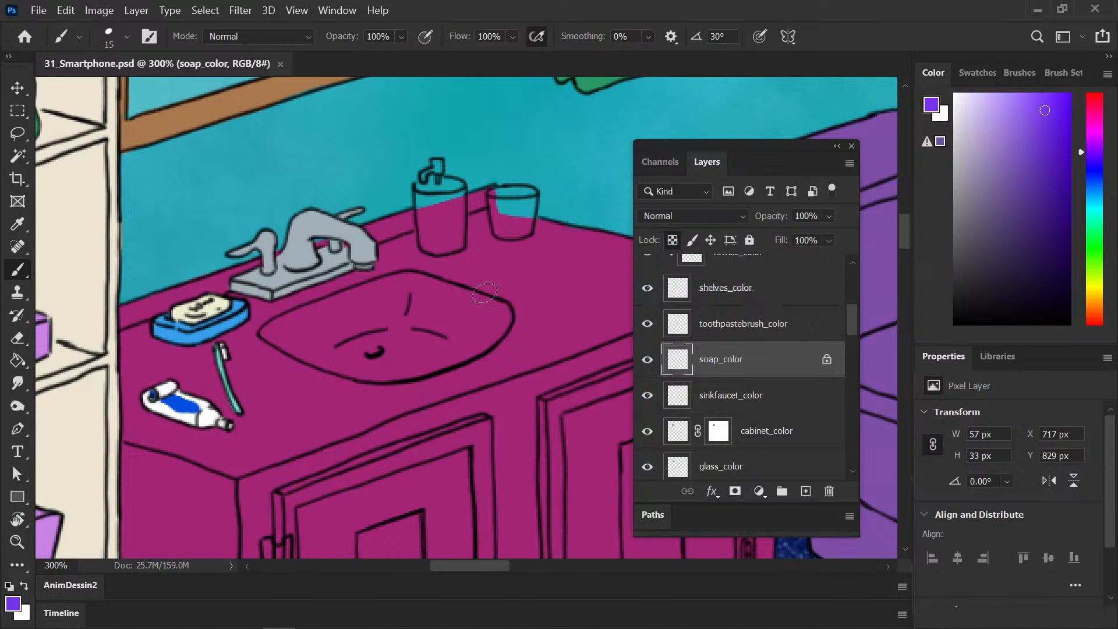
key("ctrl+plus")
left_click_drag(217, 326, 224, 331)
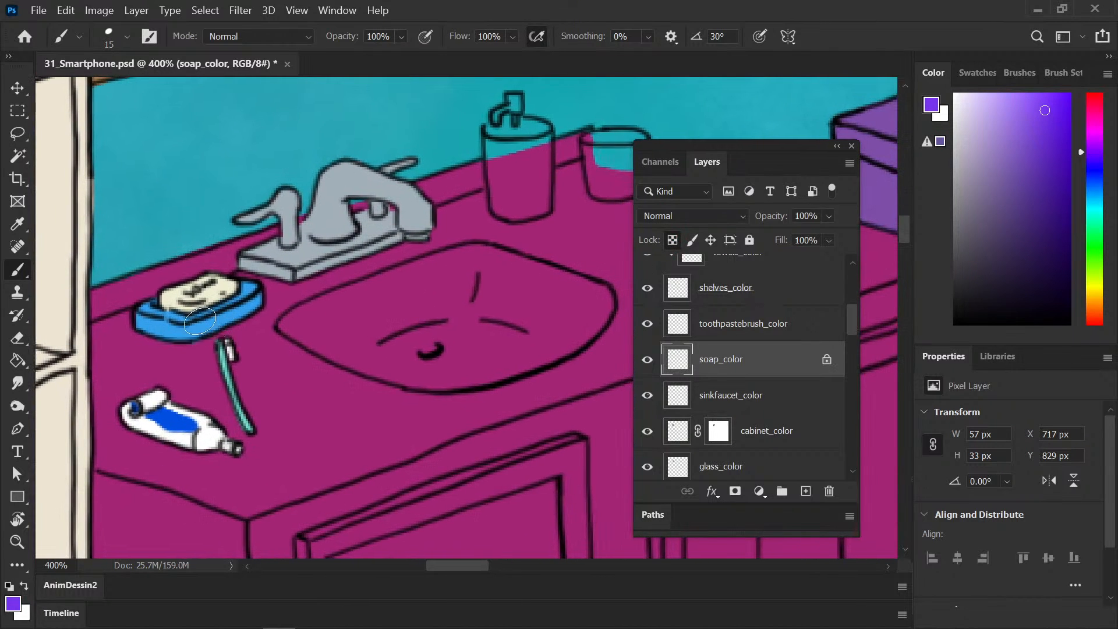
left_click(1099, 184)
mouse_move(1047, 198)
left_mouse_down()
mouse_move(1050, 208)
mouse_move(1038, 188)
left_mouse_up()
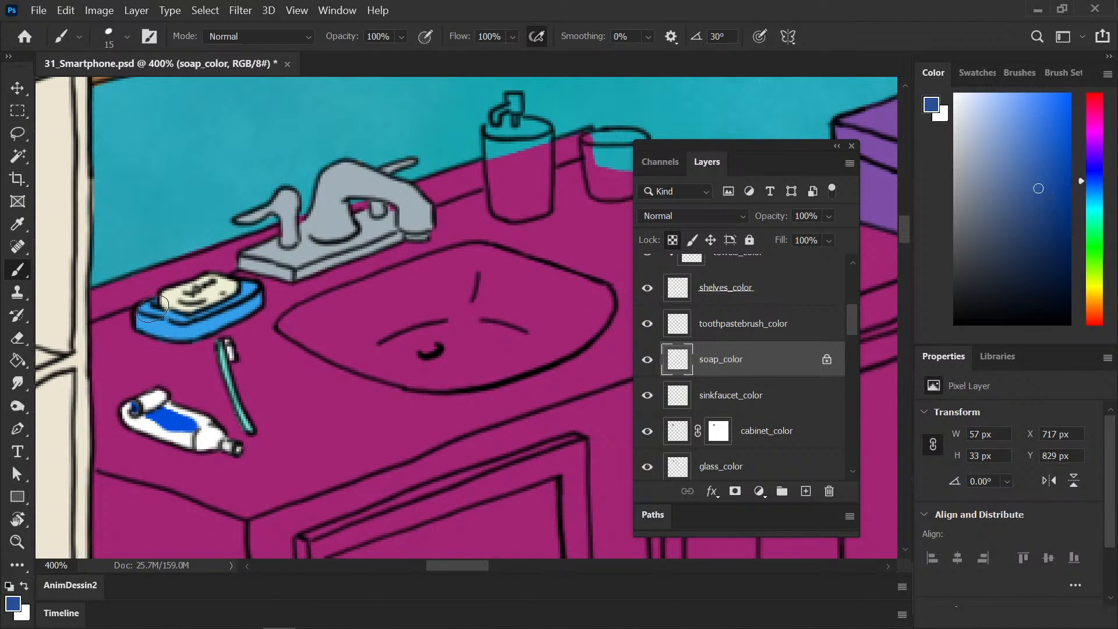
mouse_move(147, 311)
left_mouse_down()
mouse_move(151, 327)
mouse_move(215, 329)
mouse_move(257, 291)
left_mouse_up()
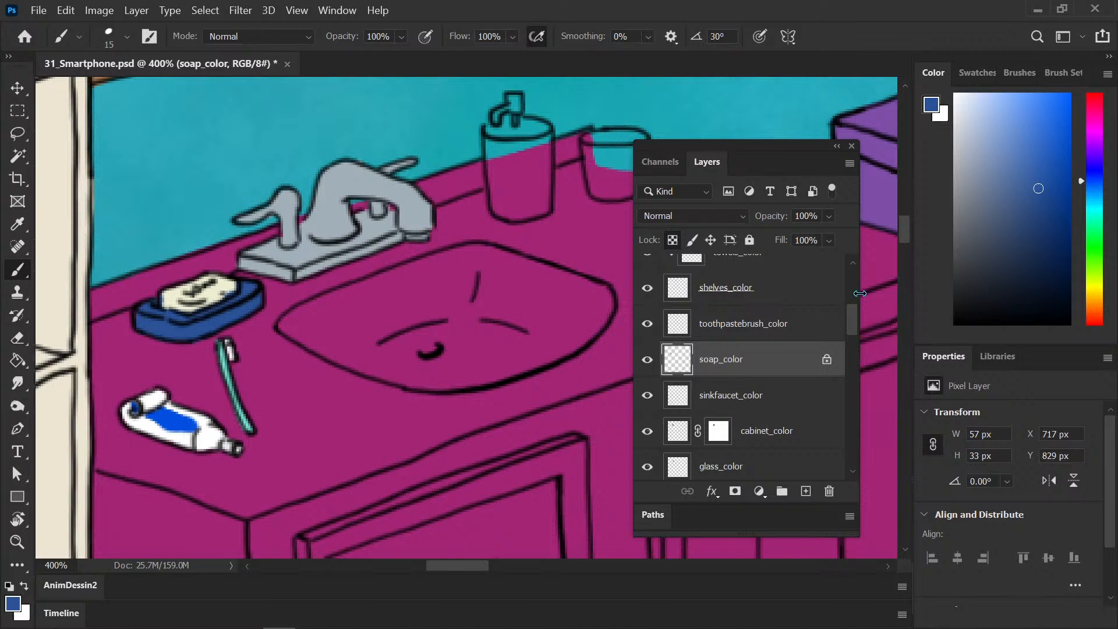
Step: Reuse the soap's recent cream color as the foreground and unlock the transparent pixels of the soap_color layer
left_click(974, 73)
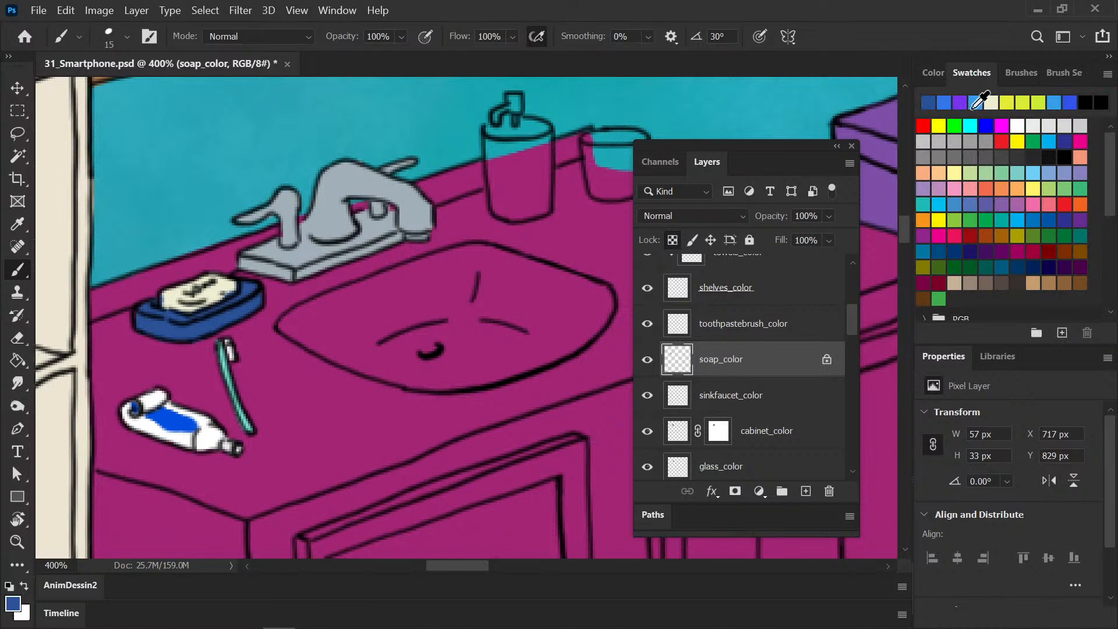
left_click(1000, 103)
left_click(673, 240)
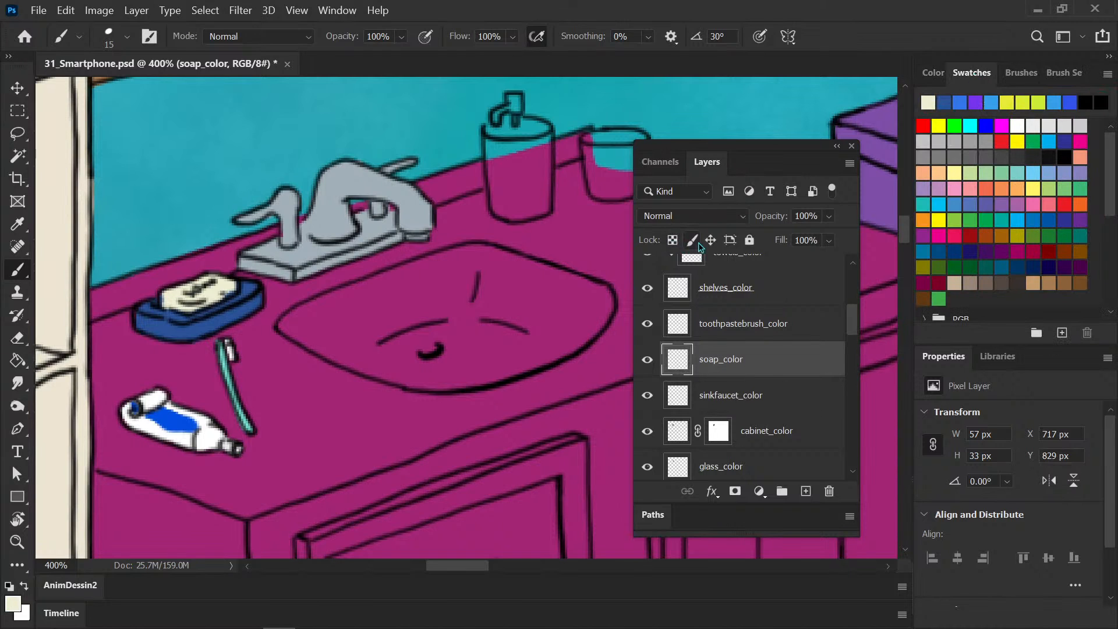
Step: Finish painting the soap bar cream on the soap_color layer and save the document
left_click_drag(170, 297, 226, 287)
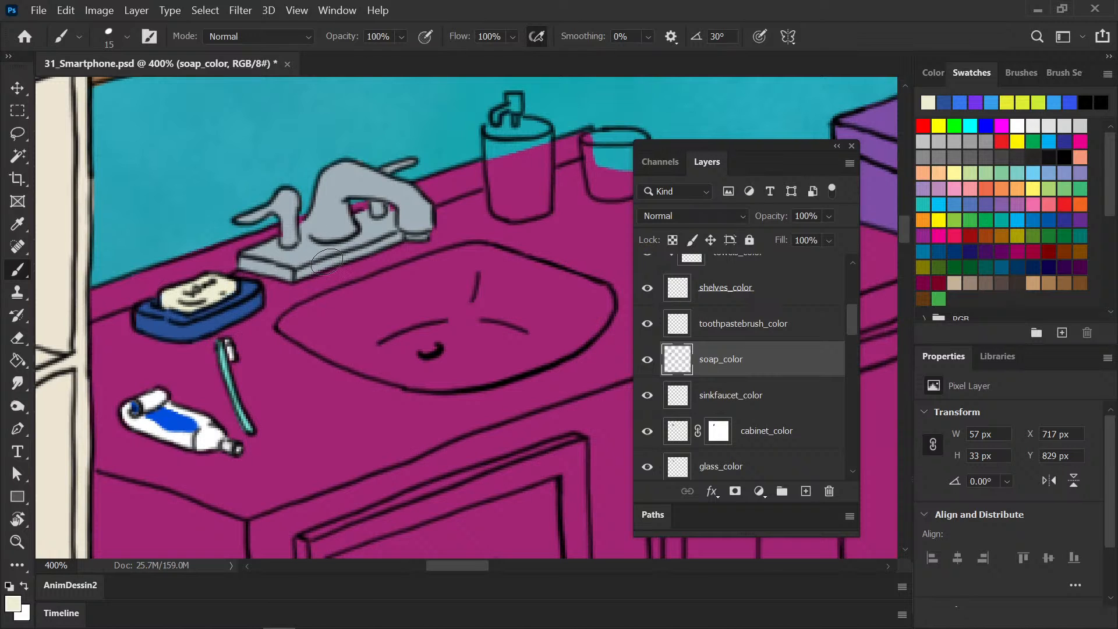
key("ctrl+s")
Step: Set the foreground colour to a dark blue-violet for the cup on the bathroom counter
key("ctrl+minus")
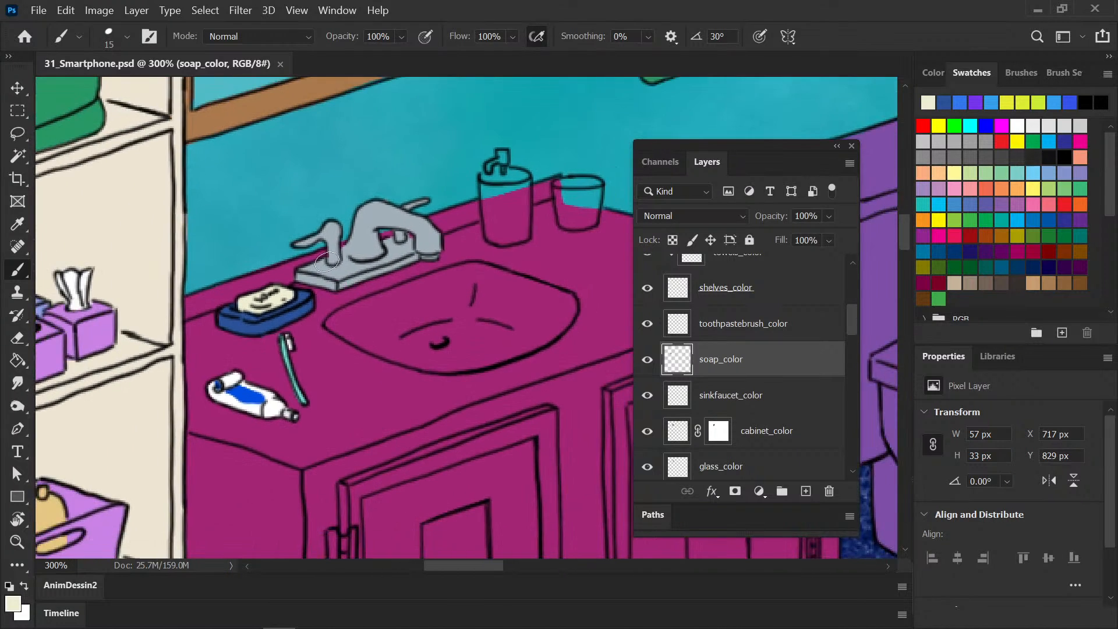
key("ctrl+minus")
left_click_drag(424, 317, 362, 349)
key("ctrl+plus")
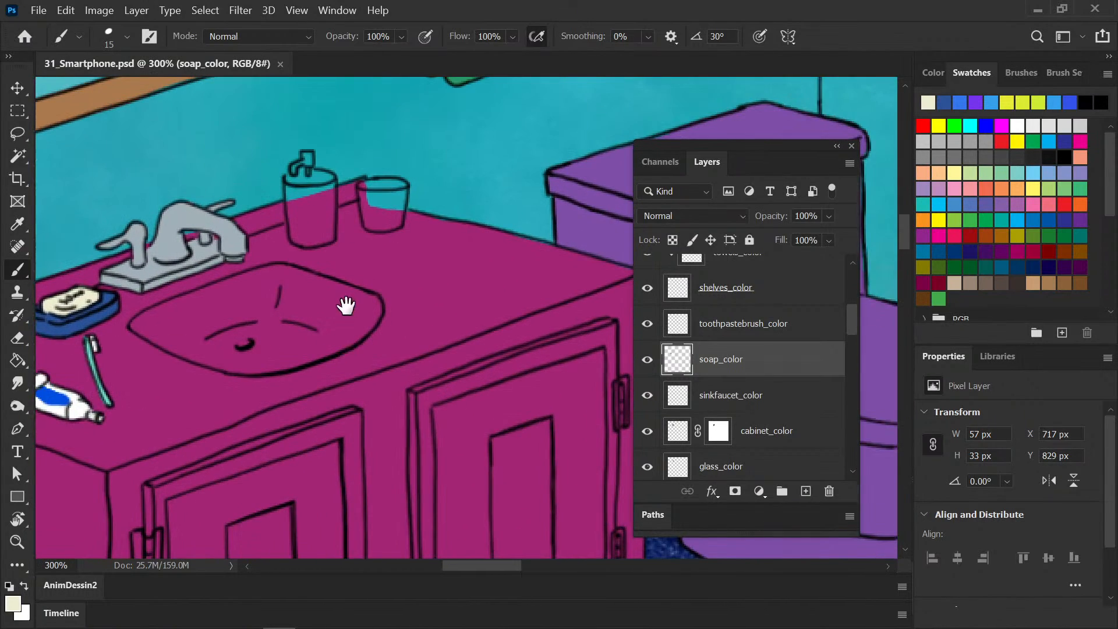
left_click_drag(346, 305, 367, 387)
key("ctrl+plus")
left_click_drag(339, 315, 285, 375)
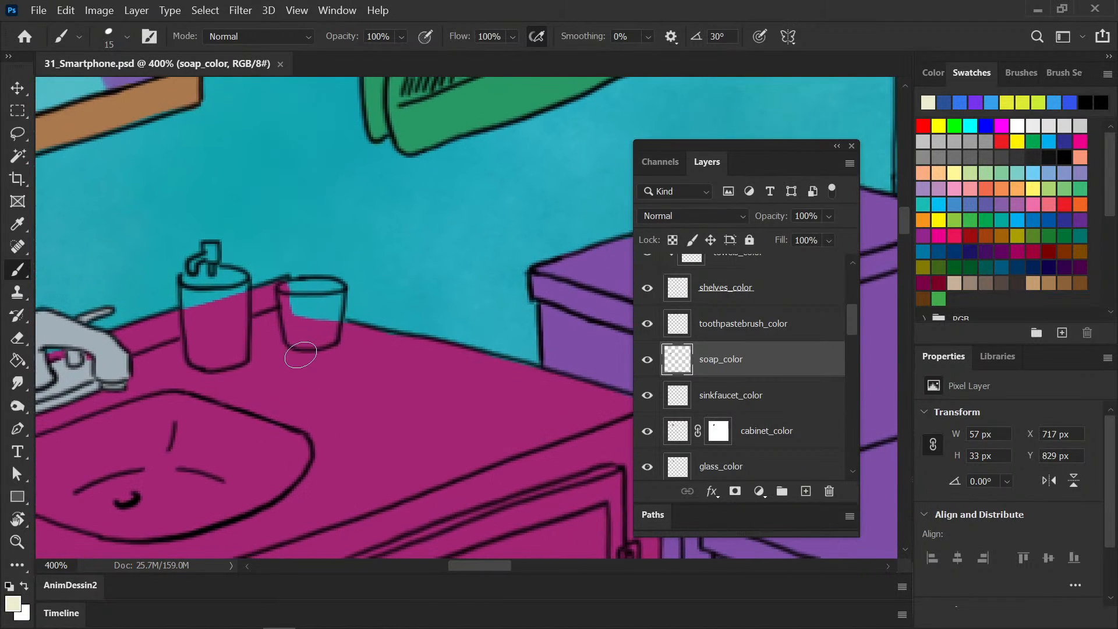
left_click(974, 104)
left_click(945, 75)
left_click(1048, 182)
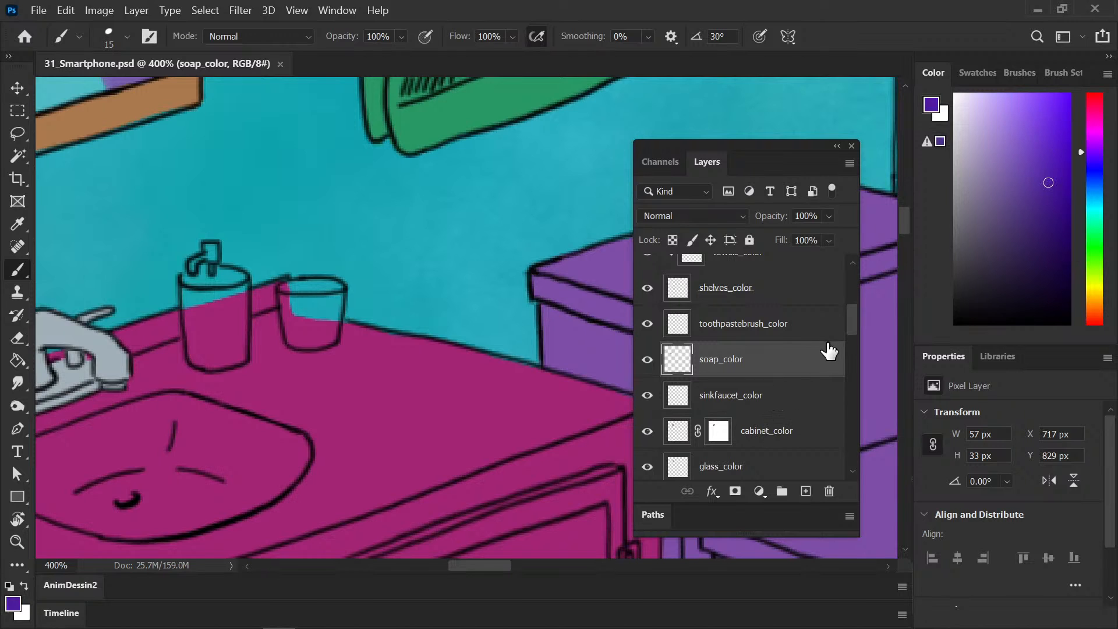
Step: Add a layer named dispensers_color directly above sinkfaucet_color and save the document
left_click(761, 402)
left_click(806, 492)
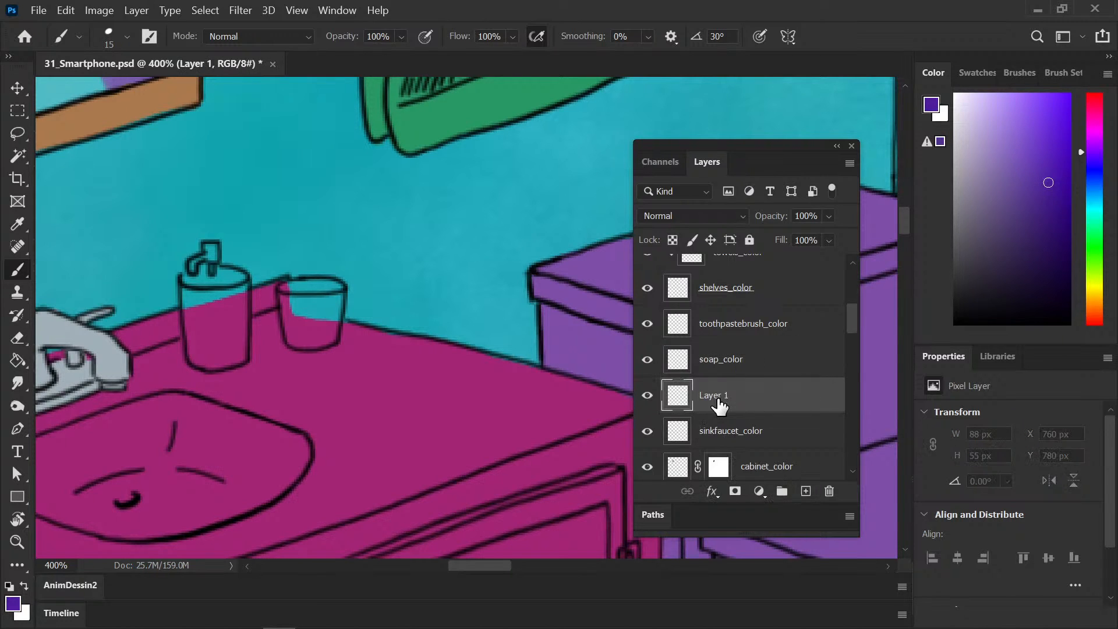
double_click(722, 396)
type("dispen")
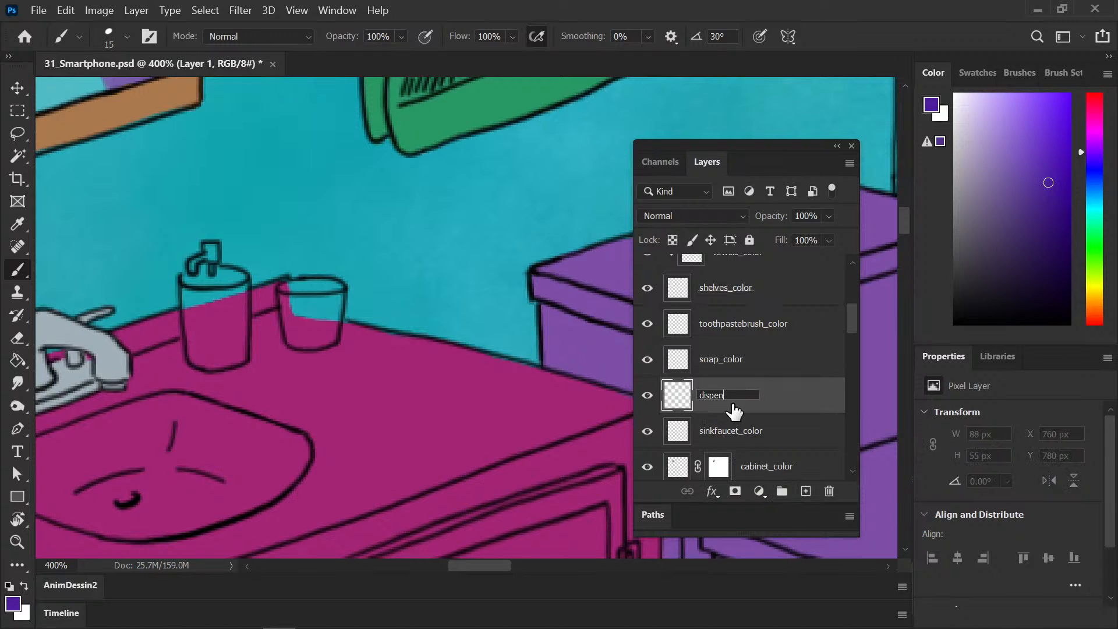
type("sers_color")
key("Return")
key("ctrl+s")
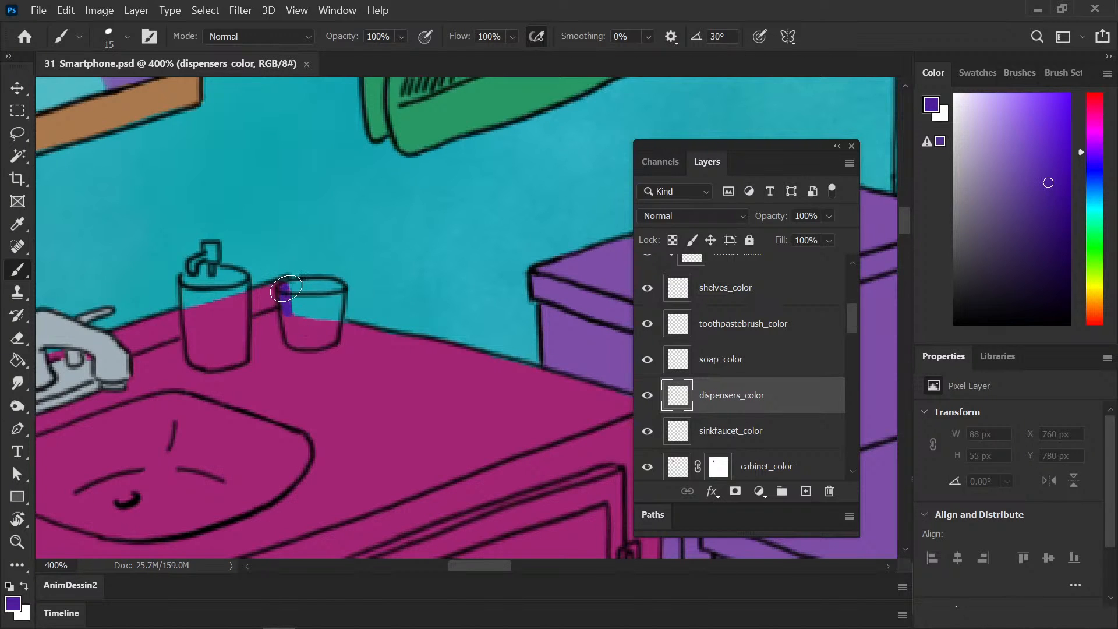
Step: Paint the cup beside the soap dispenser dark violet, filling both its rim and body
mouse_move(286, 288)
left_mouse_down()
mouse_move(325, 311)
mouse_move(256, 306)
mouse_move(364, 286)
mouse_move(306, 270)
mouse_move(346, 282)
mouse_move(313, 285)
left_mouse_up()
key("e")
key("b")
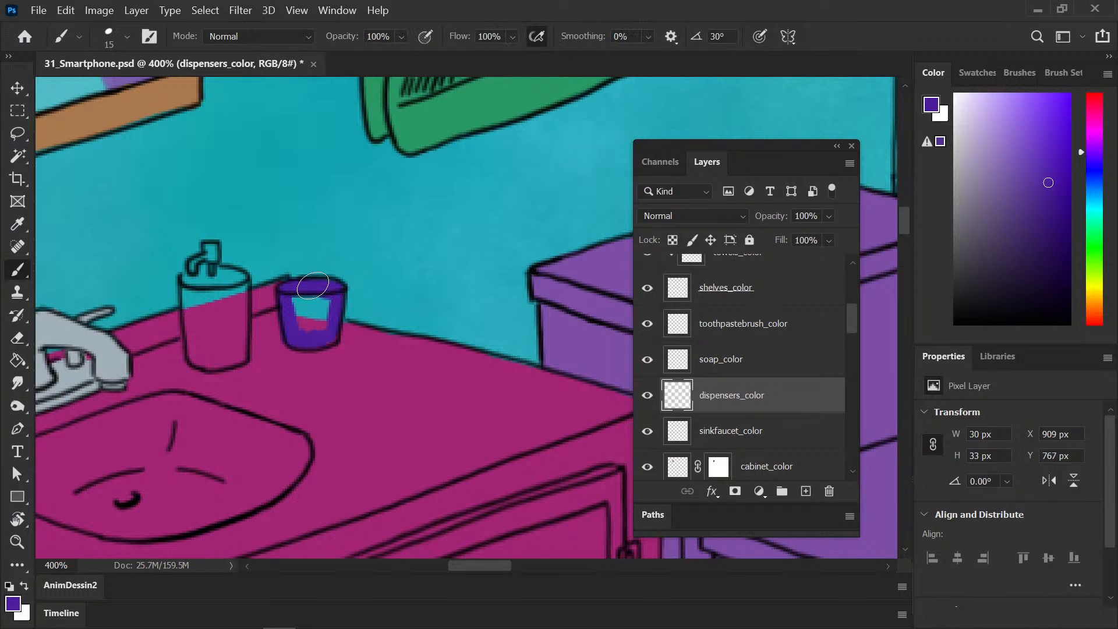
mouse_move(313, 285)
left_mouse_down()
mouse_move(314, 318)
mouse_move(313, 285)
mouse_move(337, 288)
left_mouse_up()
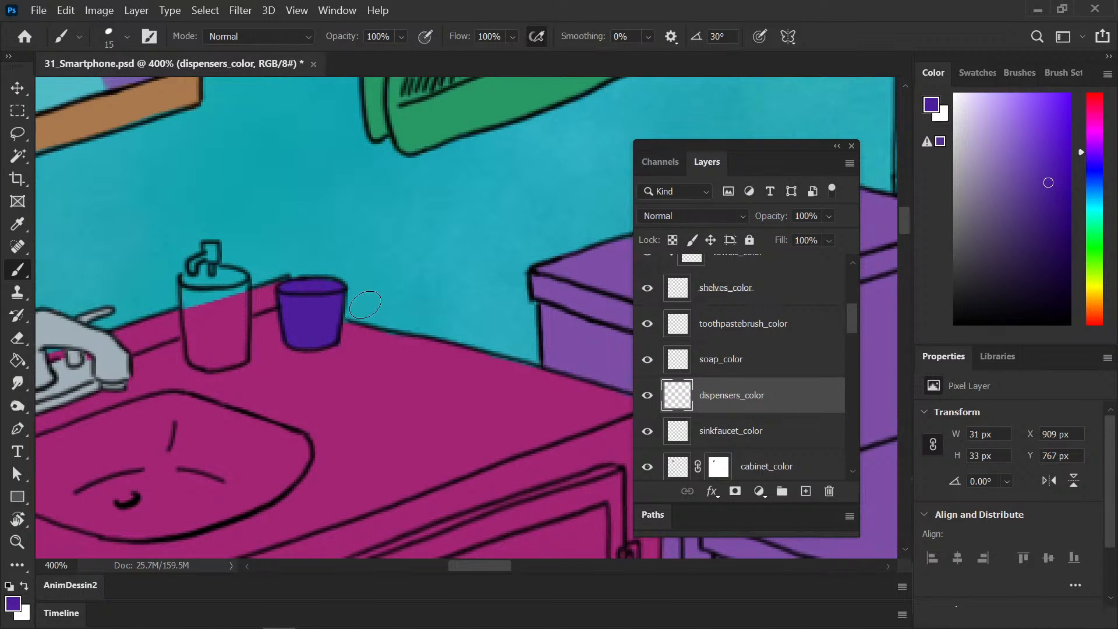
Step: Choose a dark teal and paint the body of the soap dispenser next to the cup
left_click(1099, 204)
left_click_drag(1058, 195, 1057, 217)
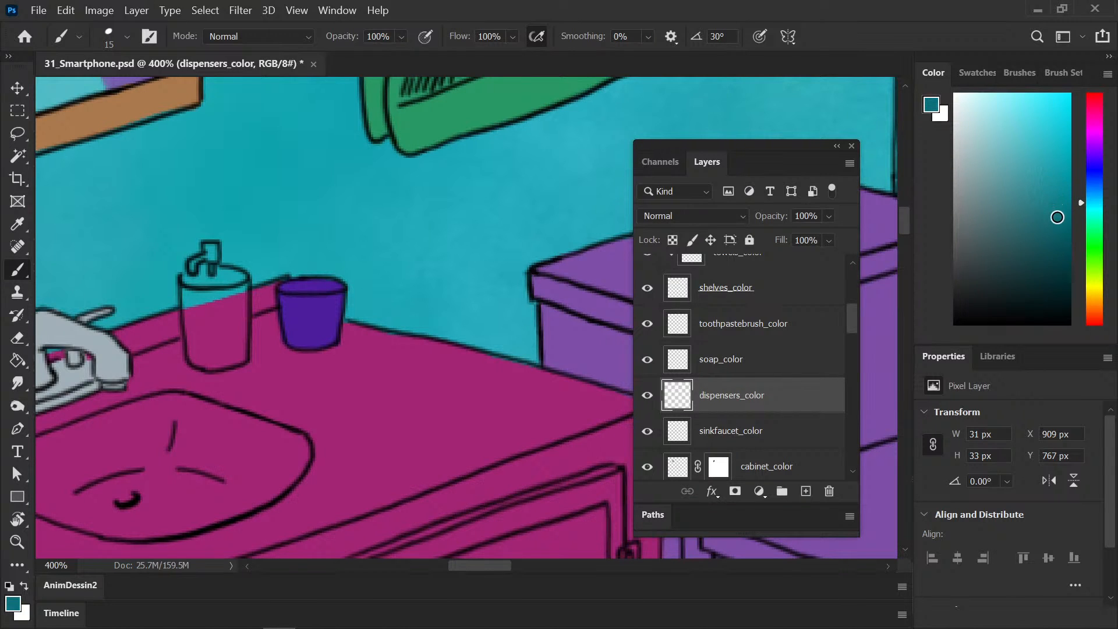
left_click(1086, 208)
mouse_move(197, 336)
left_mouse_down()
mouse_move(194, 287)
mouse_move(217, 341)
mouse_move(233, 283)
mouse_move(246, 326)
mouse_move(233, 336)
mouse_move(196, 329)
mouse_move(235, 352)
mouse_move(213, 280)
mouse_move(192, 285)
mouse_move(218, 293)
left_mouse_up()
Step: Recolour the soap dispenser's body with the green sampled from the mermaid's tail, using a temporary transparency lock, and save the document
scroll(222, 294, "down", 7)
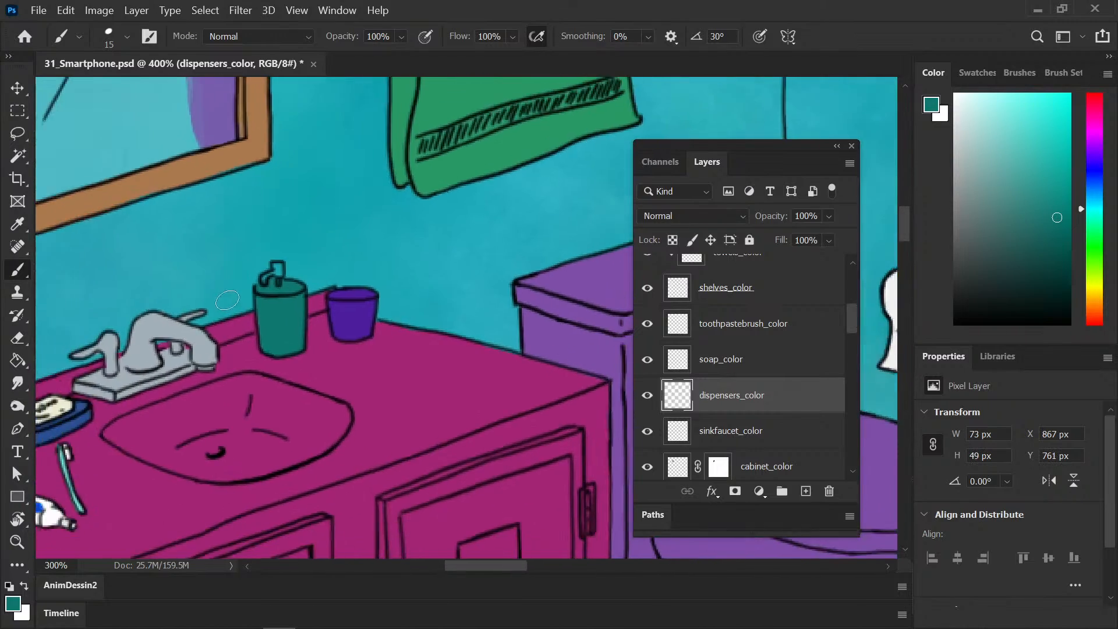
scroll(451, 367, "down", 1)
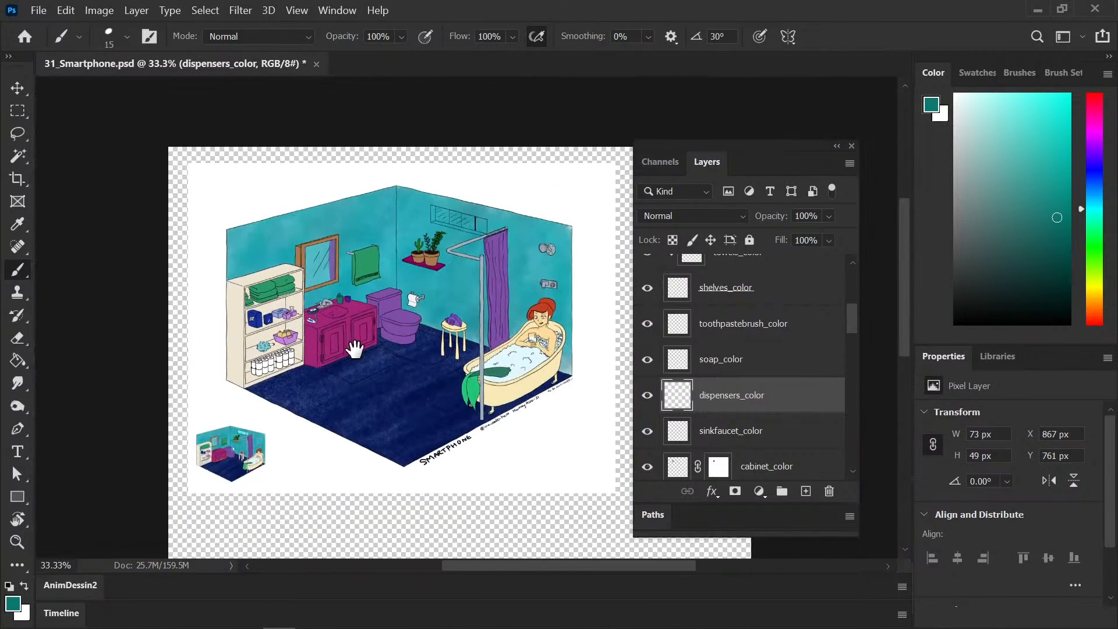
scroll(360, 364, "up", 1)
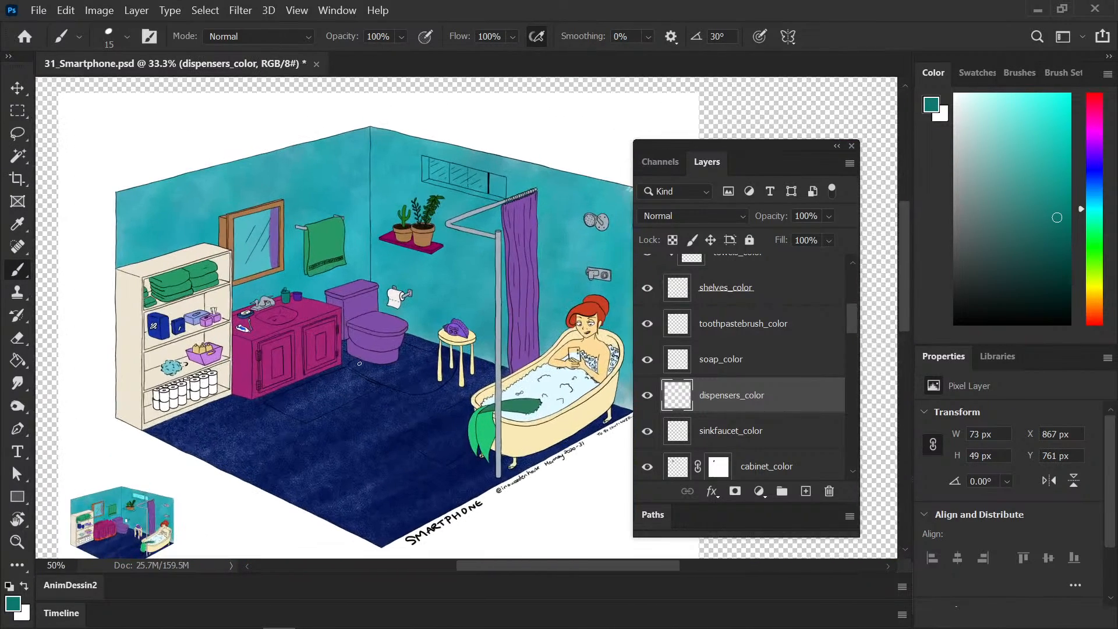
left_click(522, 406, "alt")
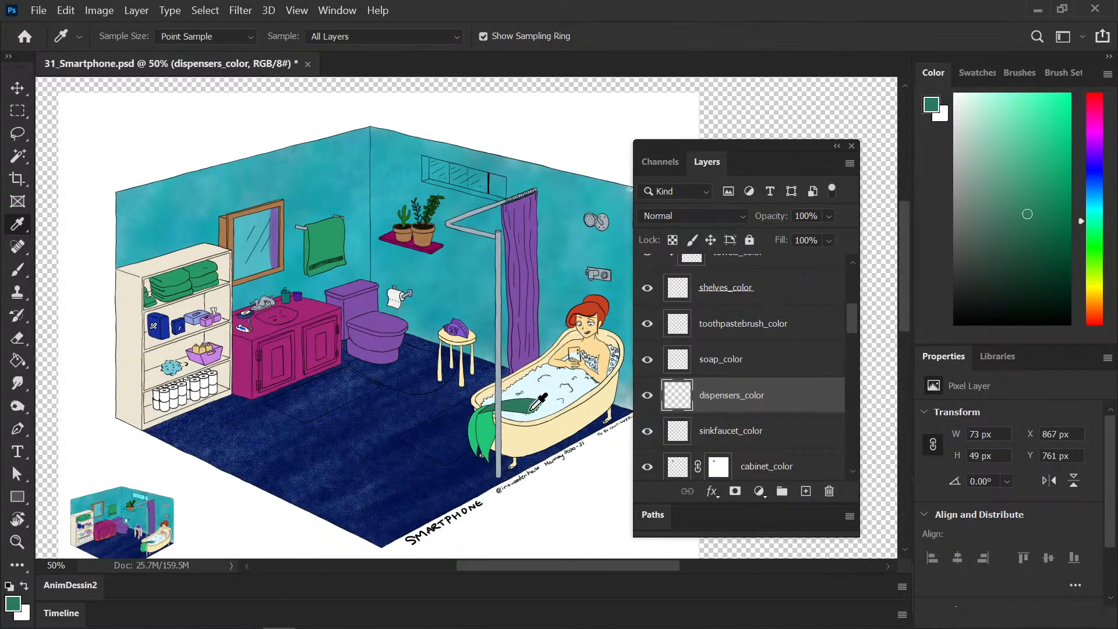
scroll(278, 346, "up", 1)
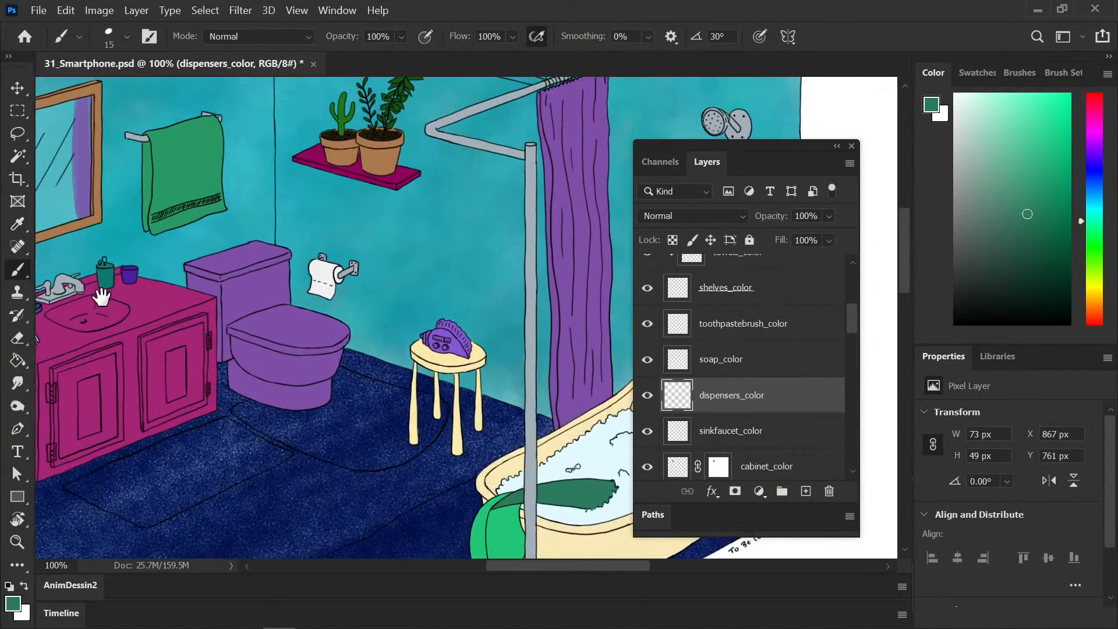
left_click_drag(106, 299, 343, 340)
key("ctrl+plus")
key("ctrl+plus")
left_click(672, 240)
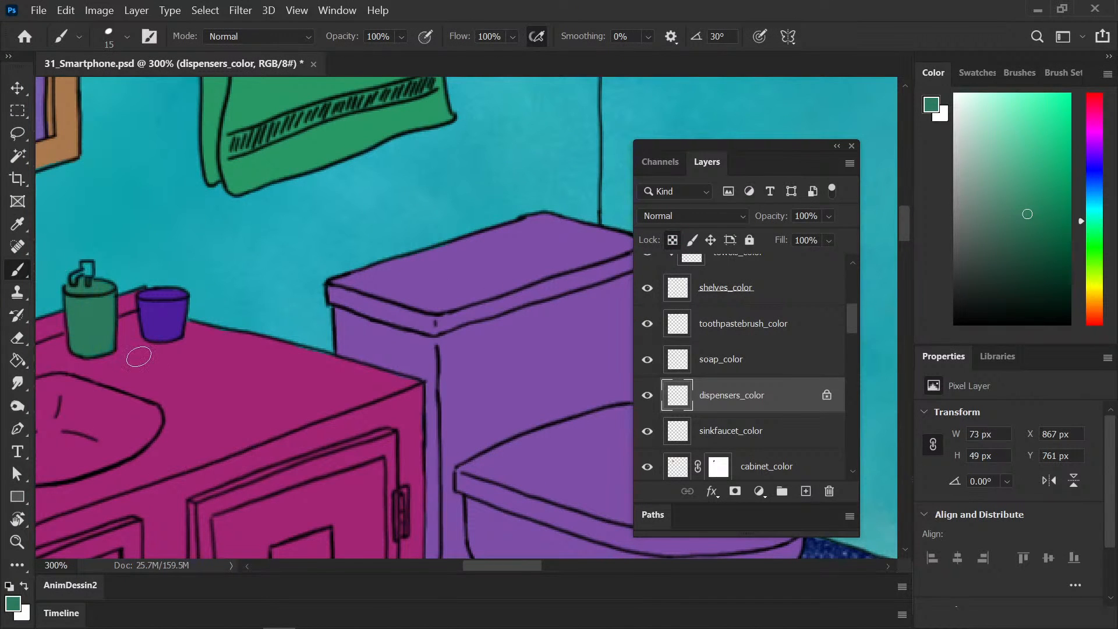
left_click(672, 240)
key("ctrl+s")
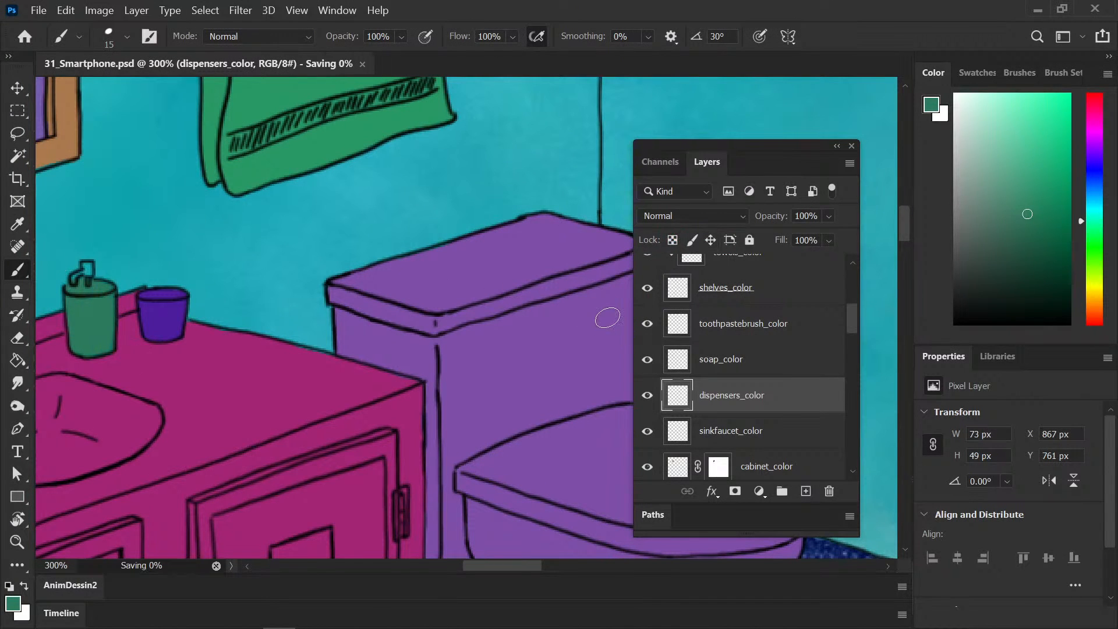
key("ctrl+1")
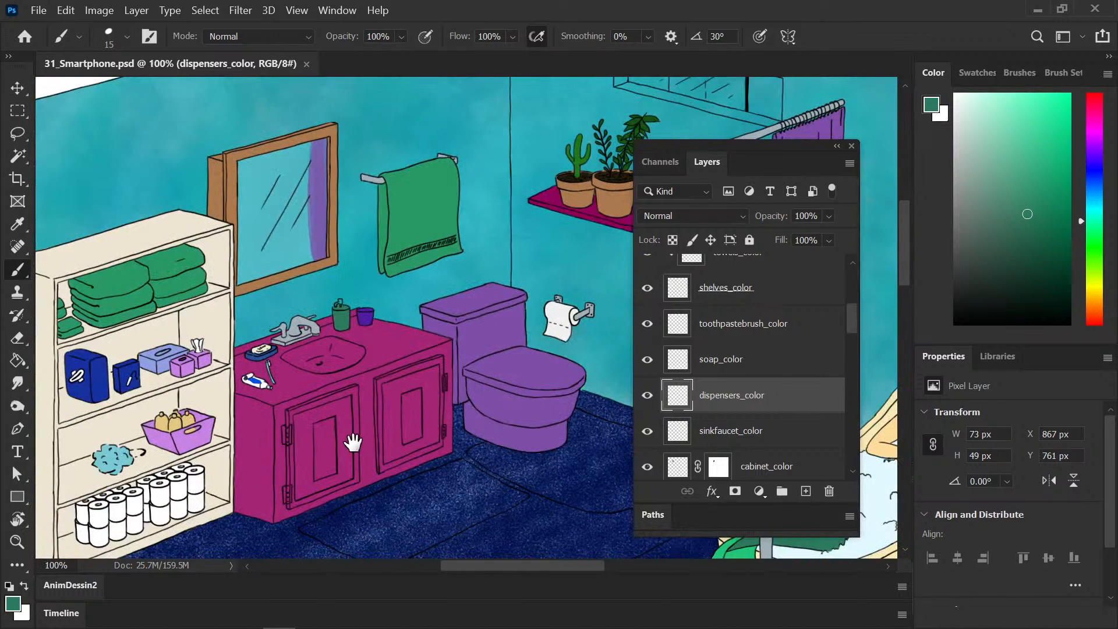
mouse_move(349, 445)
left_mouse_down()
mouse_move(279, 375)
mouse_move(282, 384)
left_mouse_up()
key("ctrl+minus")
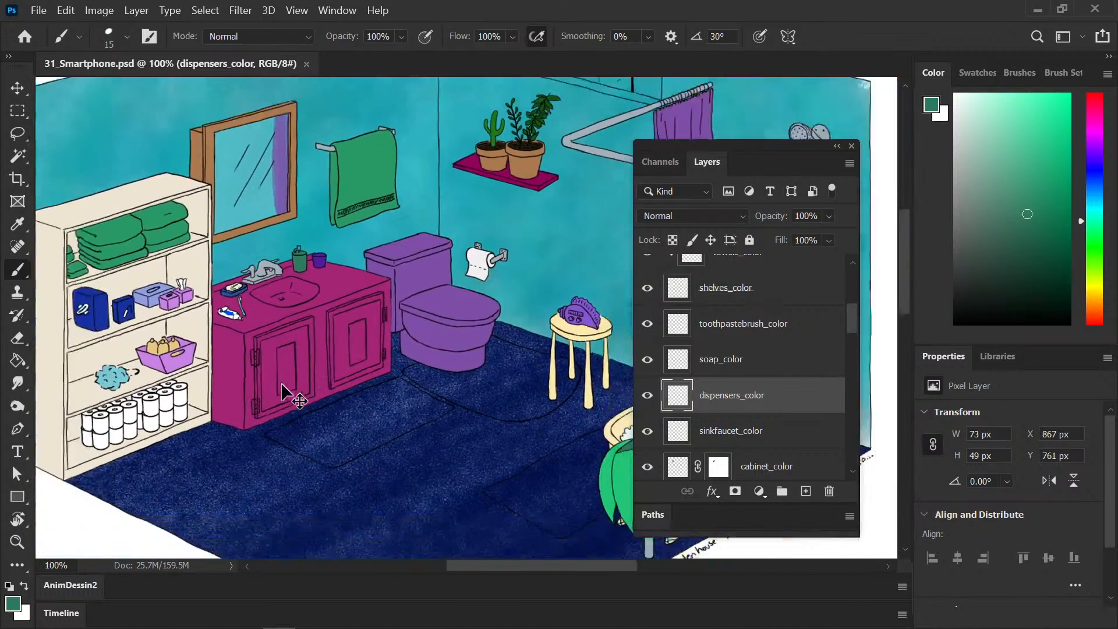
left_click_drag(375, 407, 226, 370)
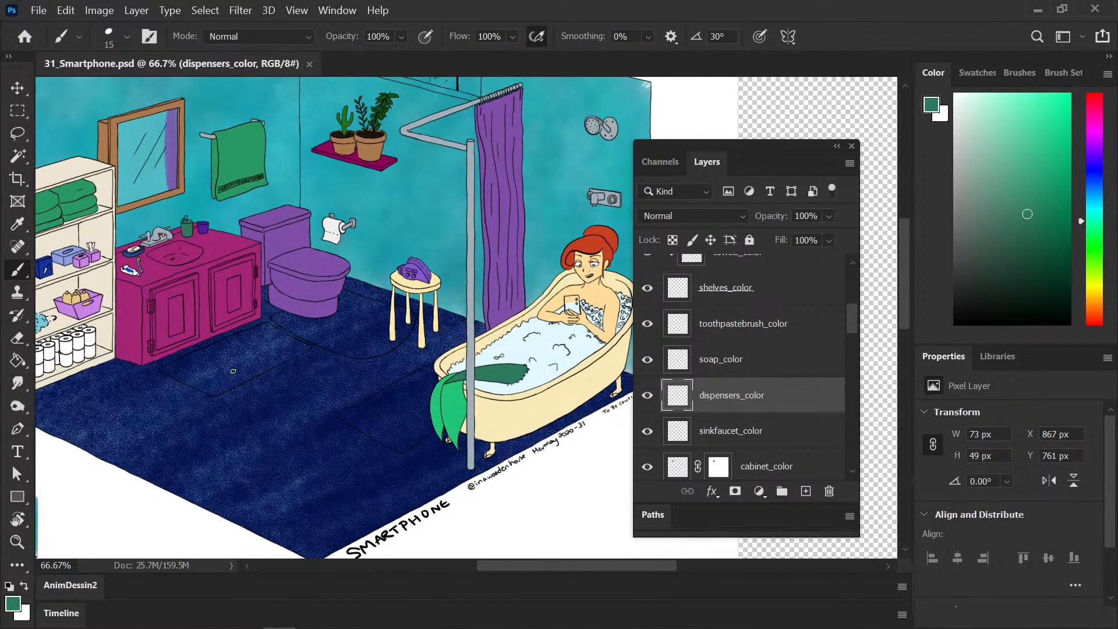
left_click_drag(287, 387, 249, 391)
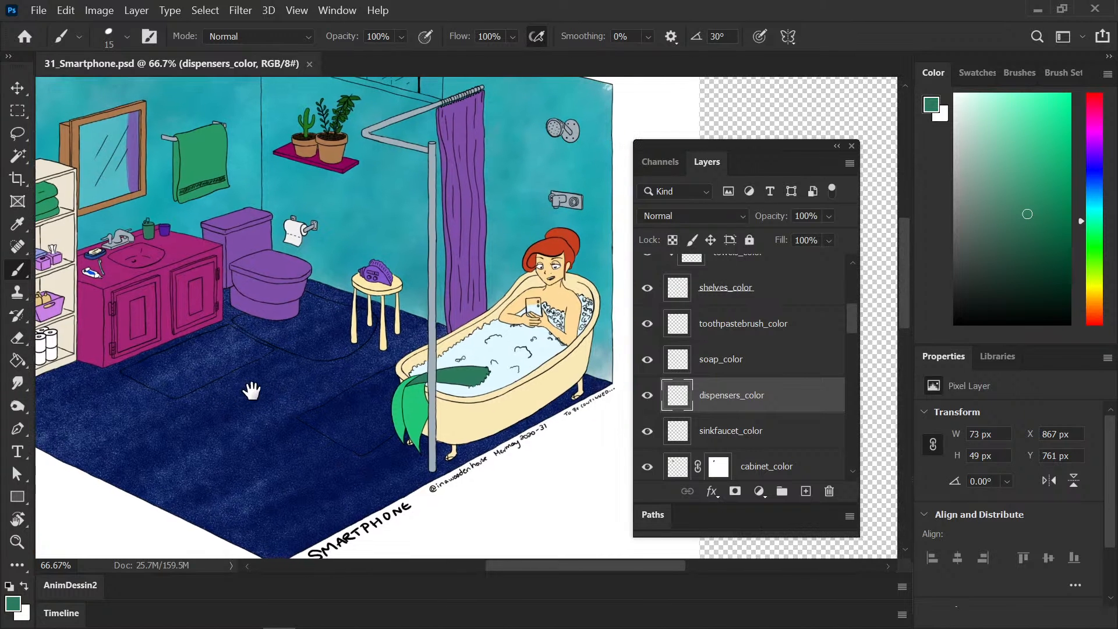
left_click_drag(180, 424, 320, 430)
Step: Paint the soap dispenser's pump in a near-white grey on the dispensers_color layer
left_click(956, 116)
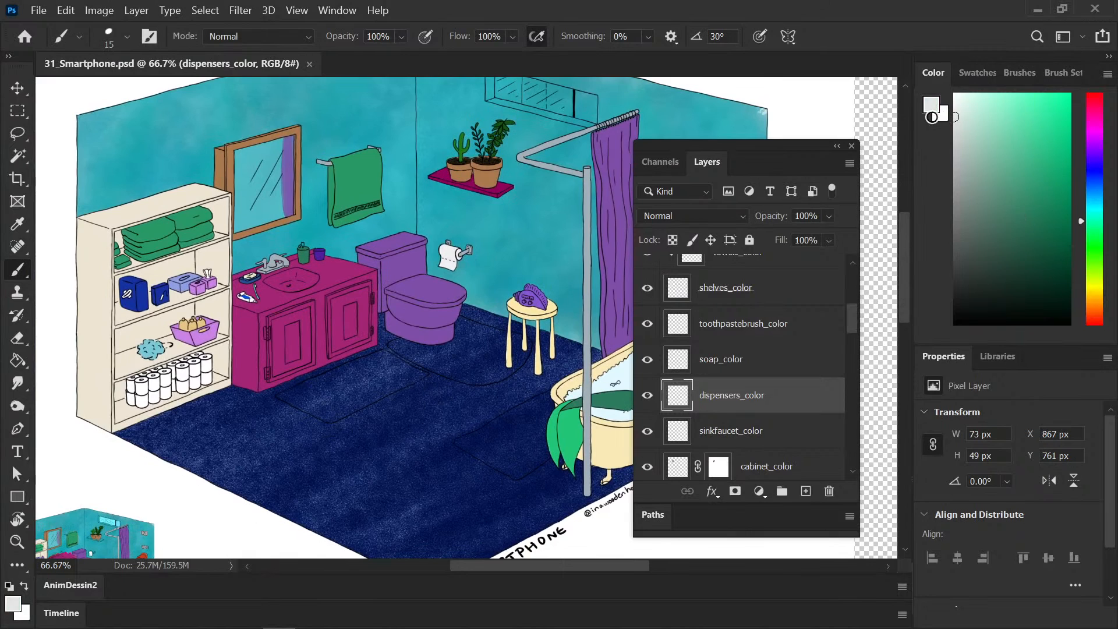
key("ctrl+plus")
key("ctrl+plus")
key("ctrl+plus")
mouse_move(137, 239)
left_mouse_down()
mouse_move(242, 292)
mouse_move(310, 281)
left_mouse_up()
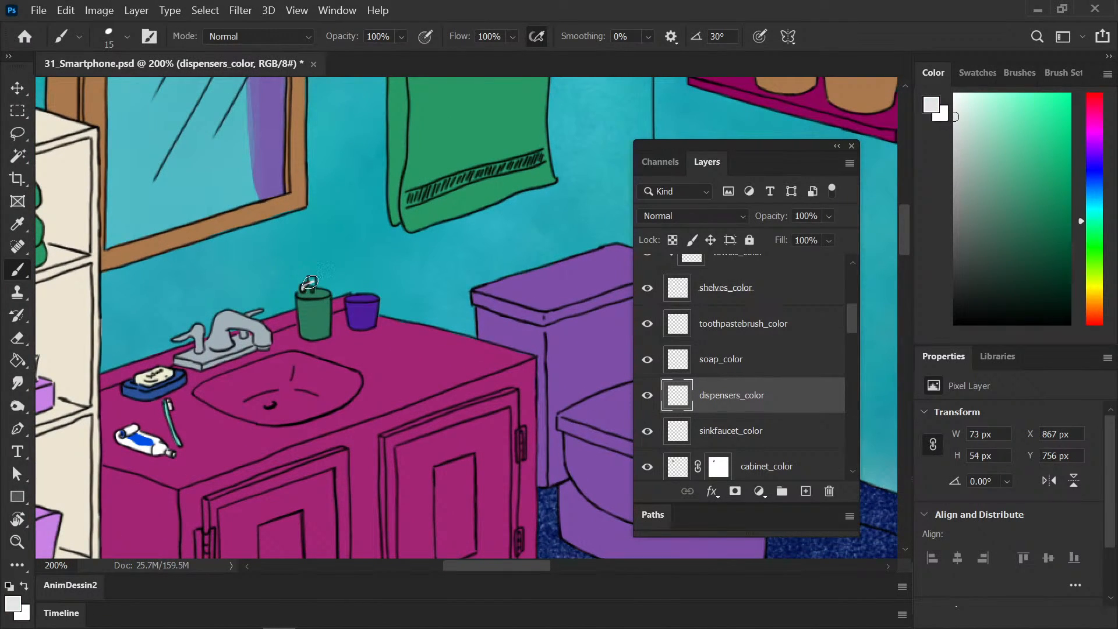
key("ctrl+plus")
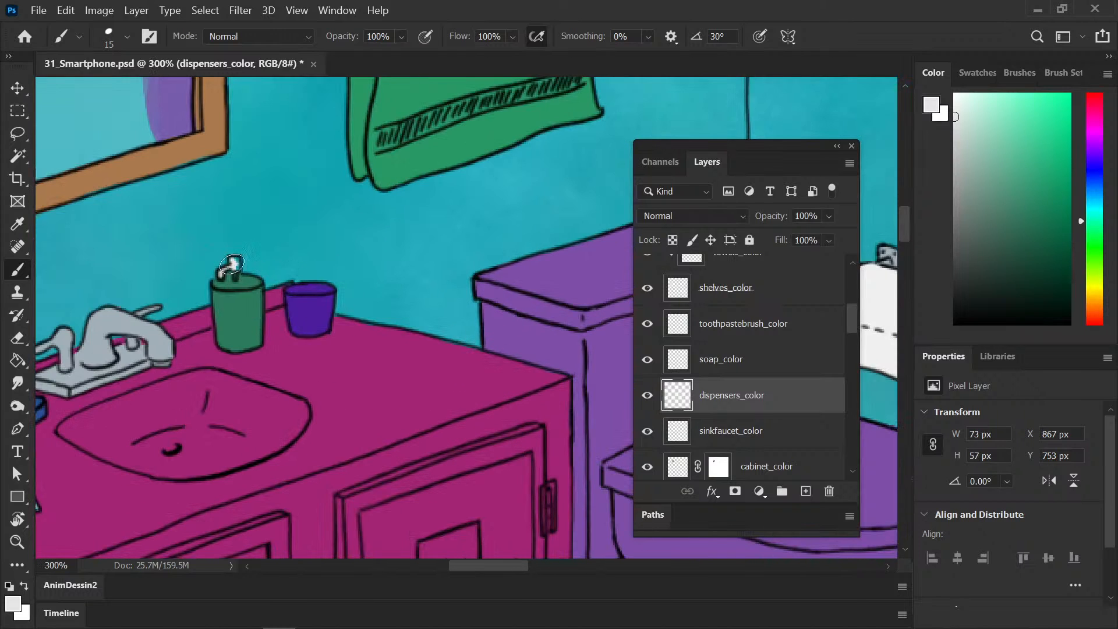
left_click_drag(237, 260, 234, 273)
Step: Change the foreground colour to a slightly darker light grey for the dispenser's pump and save the document
left_click(956, 136)
key("ctrl+minus")
key("ctrl+minus")
left_click_drag(488, 425, 251, 284)
key("ctrl+s")
key("ctrl+minus")
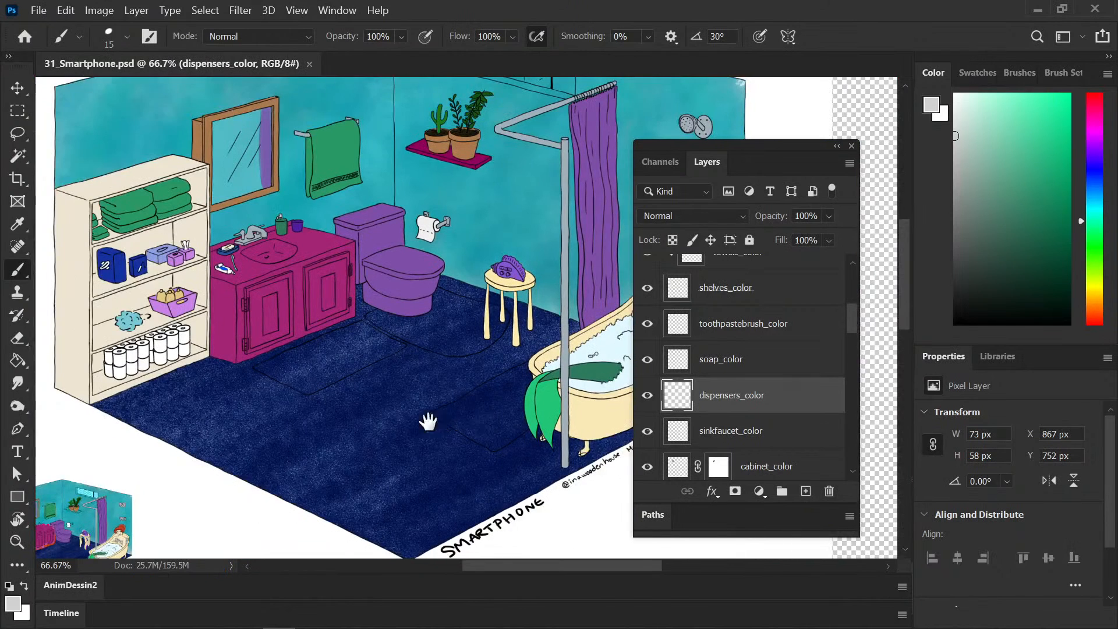
left_click_drag(424, 420, 361, 419)
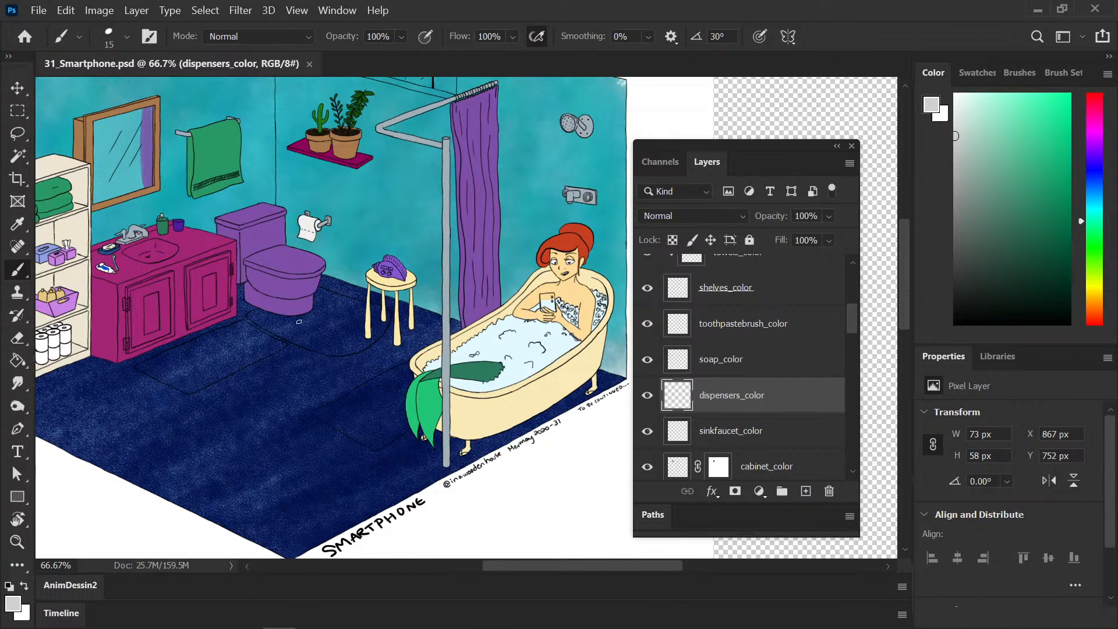
scroll(288, 405, "up", 5)
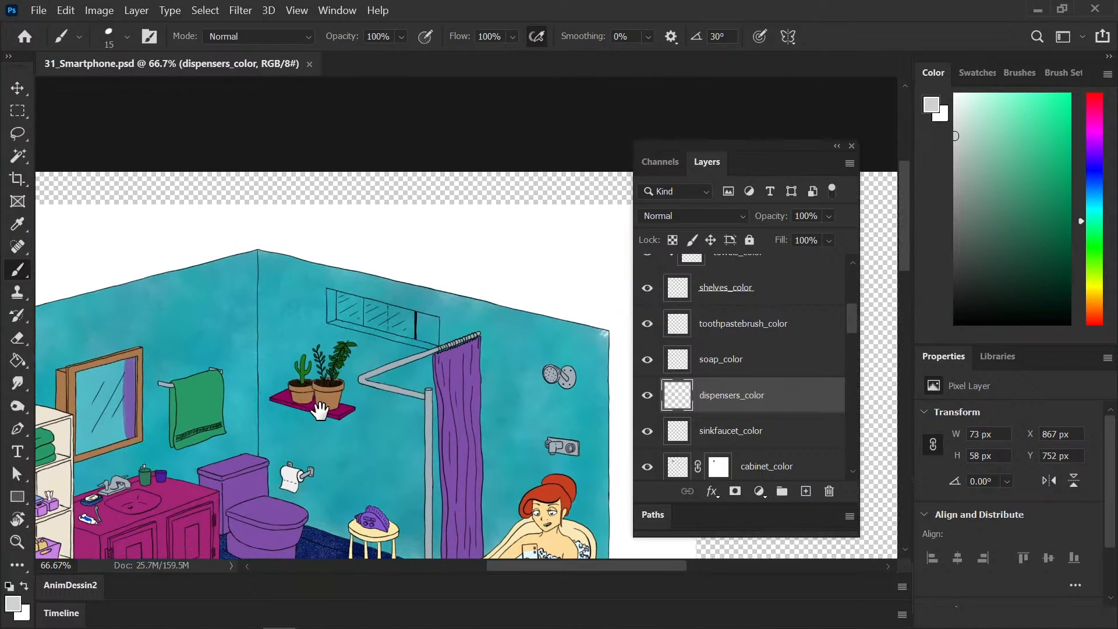
mouse_move(320, 411)
left_mouse_down()
mouse_move(325, 340)
mouse_move(345, 305)
mouse_move(353, 350)
left_mouse_up()
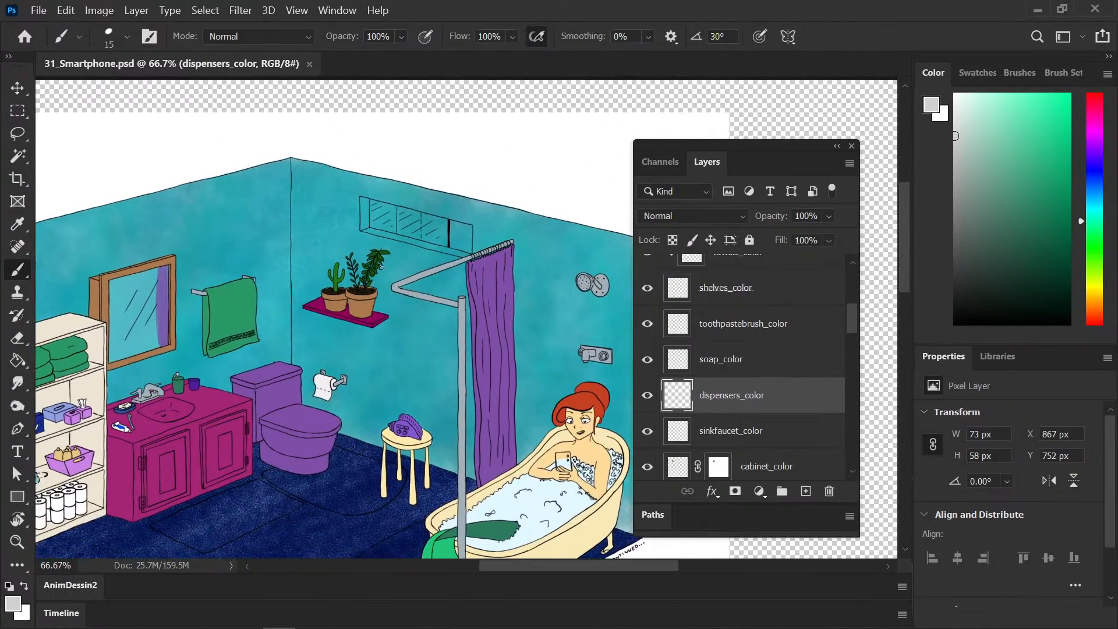
scroll(381, 266, "up", 2)
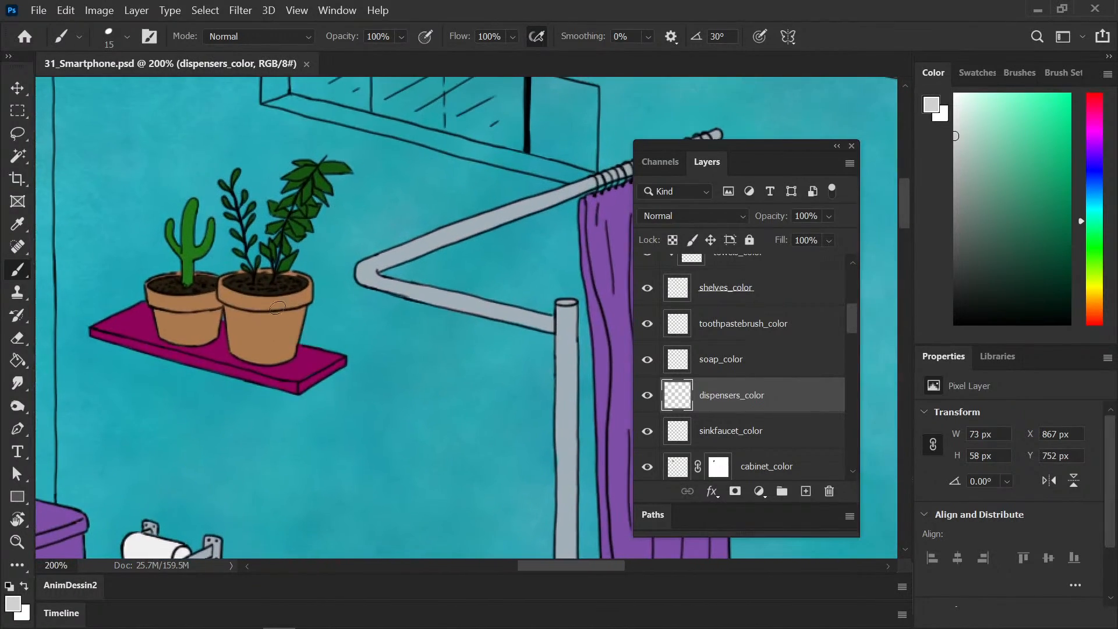
scroll(286, 310, "down", 3)
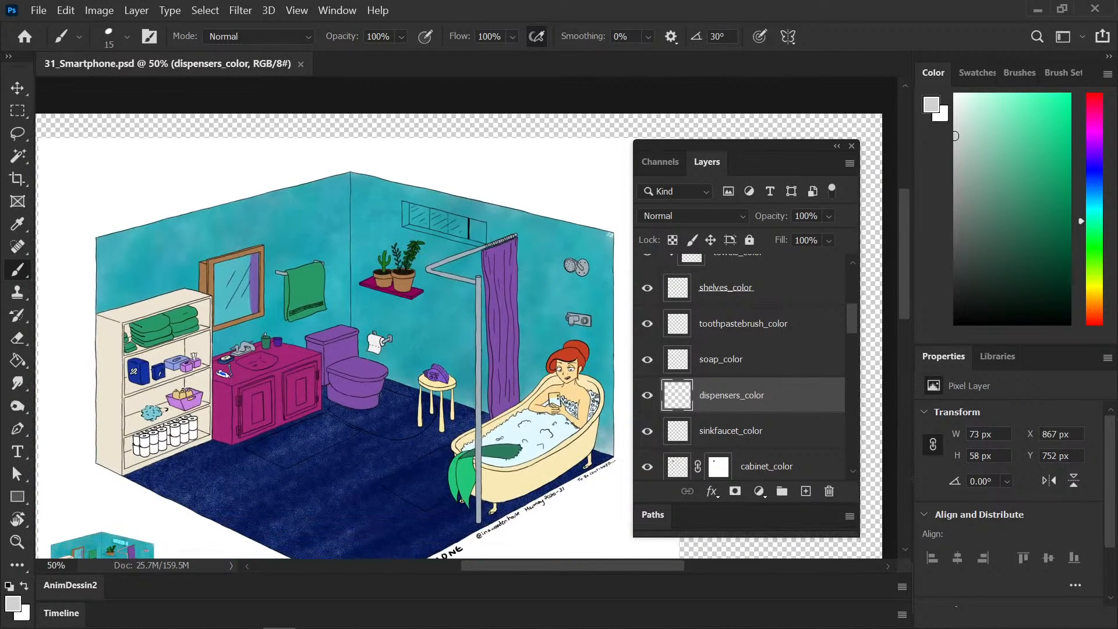
left_click_drag(283, 417, 259, 386)
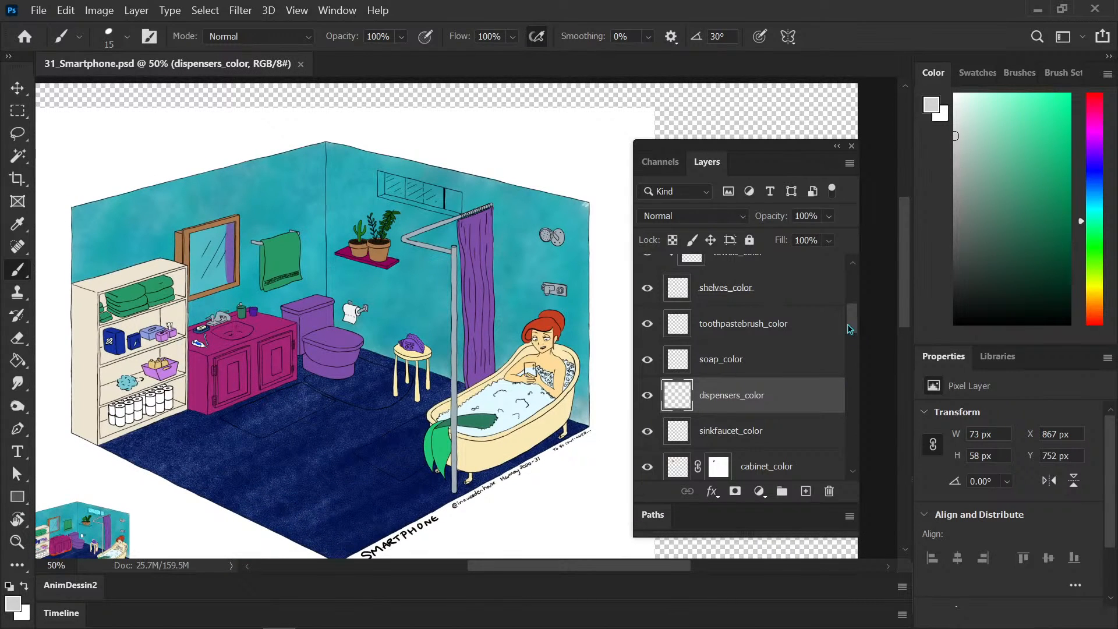
Step: Sample the light blue of the window from the small colour thumbnail as the foreground colour for painting
left_click_drag(175, 474, 269, 429)
key("i")
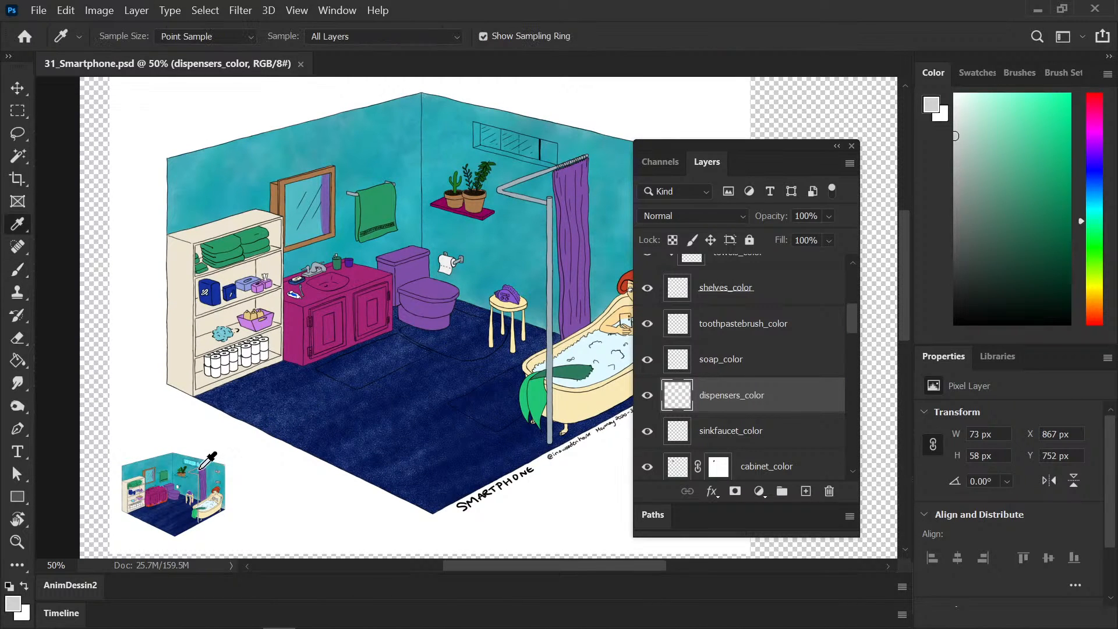
left_click(201, 468)
key("b")
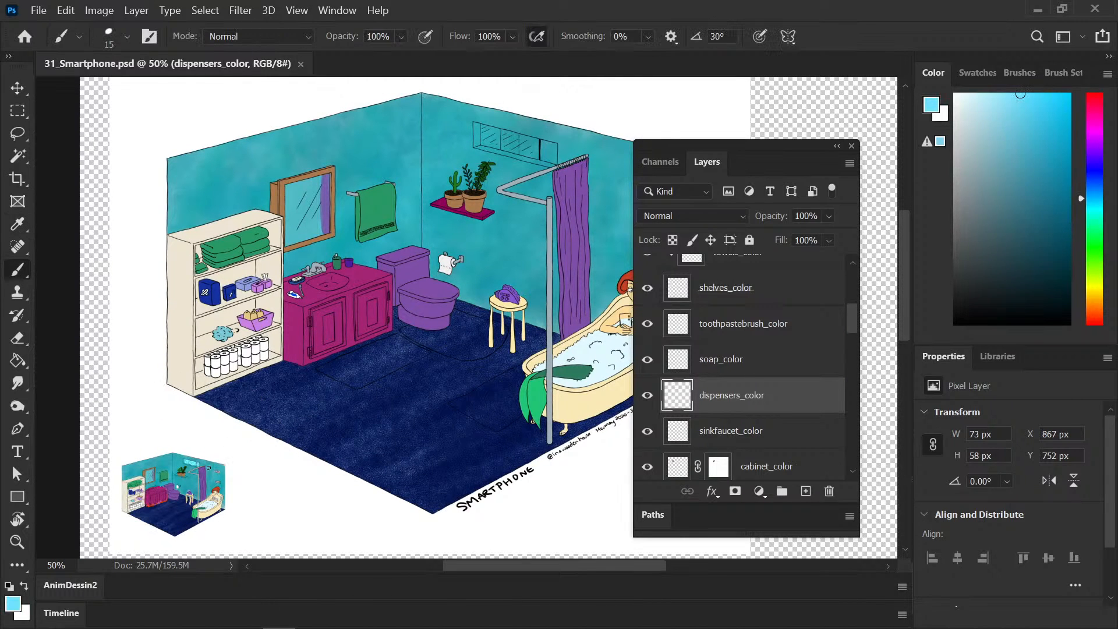
Step: Add a new layer directly above walls_color and name it window_color
left_click_drag(852, 322, 830, 462)
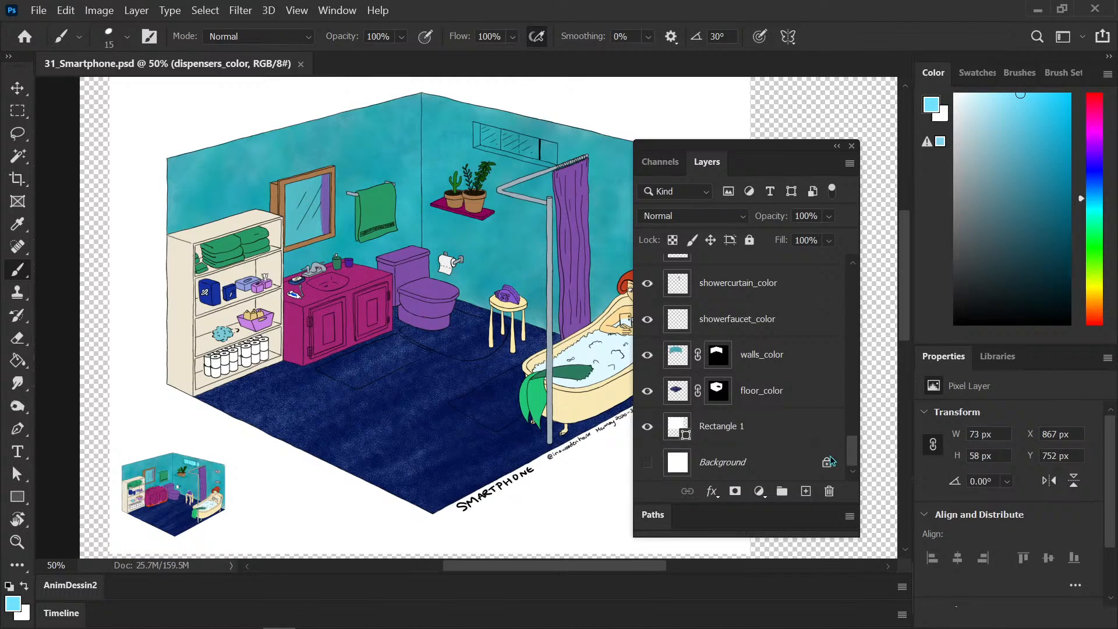
left_click(793, 370)
left_click(806, 490)
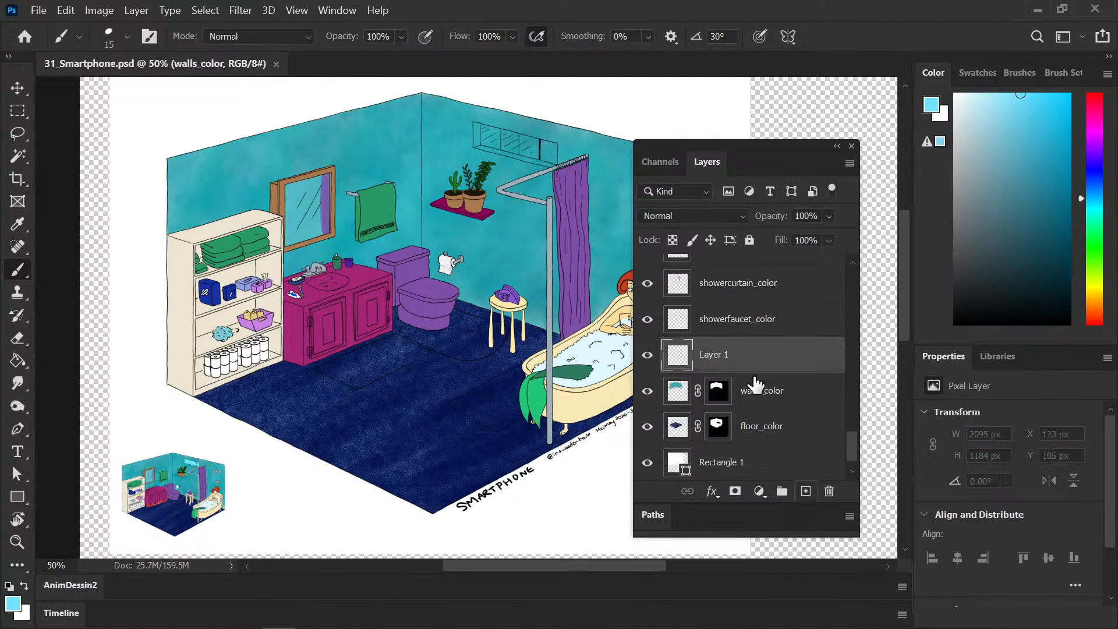
double_click(714, 356)
type("window")
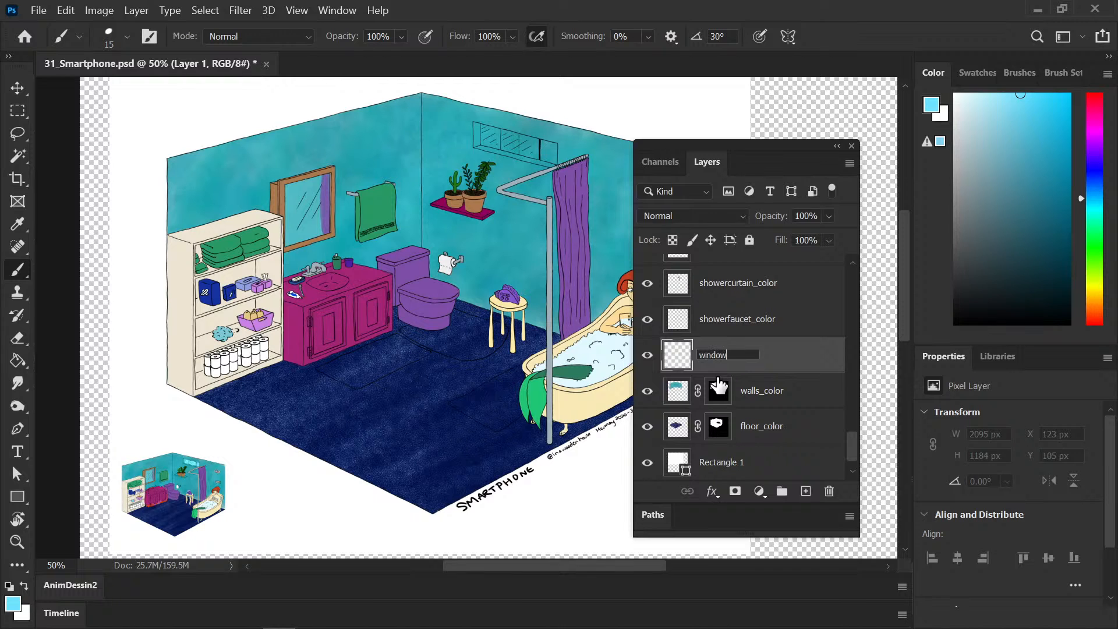
type("_color")
key("Return")
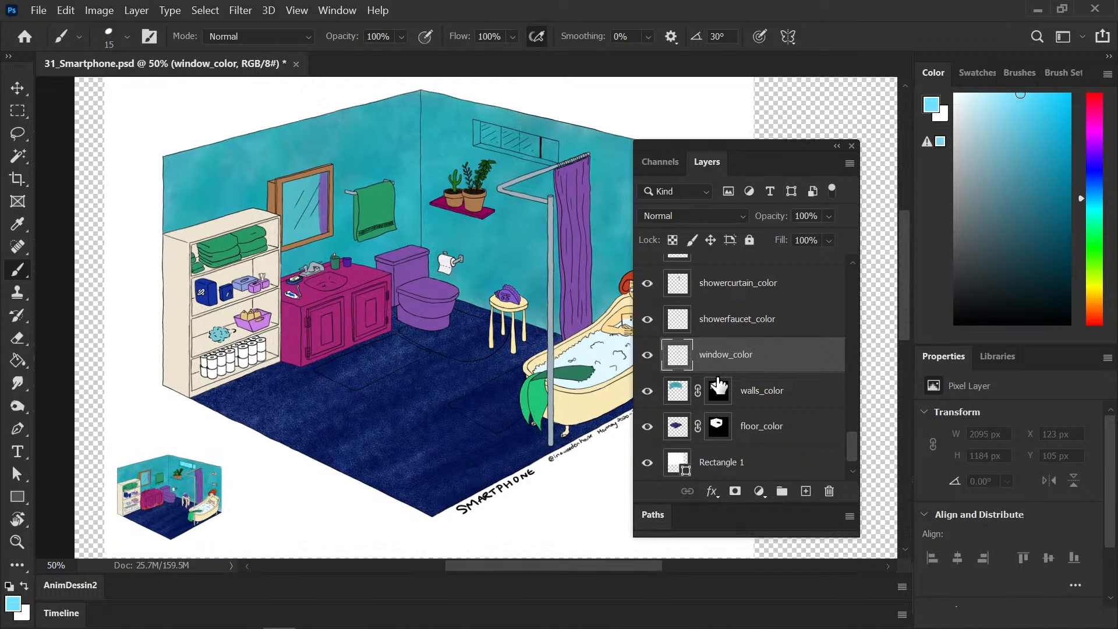
Step: Paint a light blue border along the inner edges of the window's glass on the window_color layer
key("ctrl+plus")
scroll(427, 309, "right", 3)
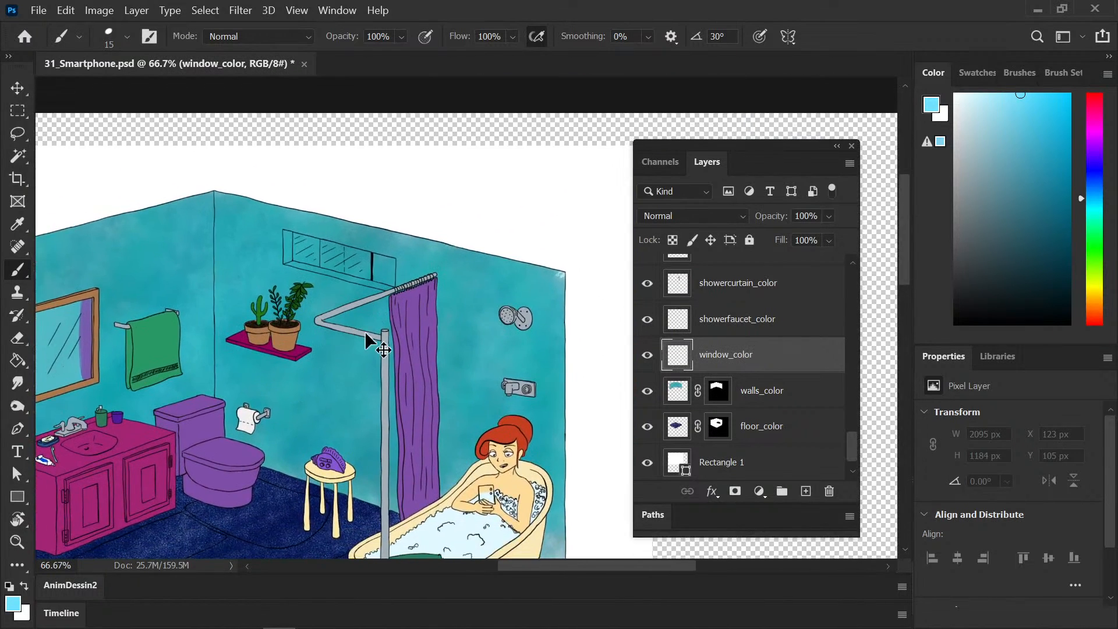
key("ctrl+plus")
key("ctrl+plus")
scroll(237, 212, "up", 2)
scroll(237, 212, "left", 2)
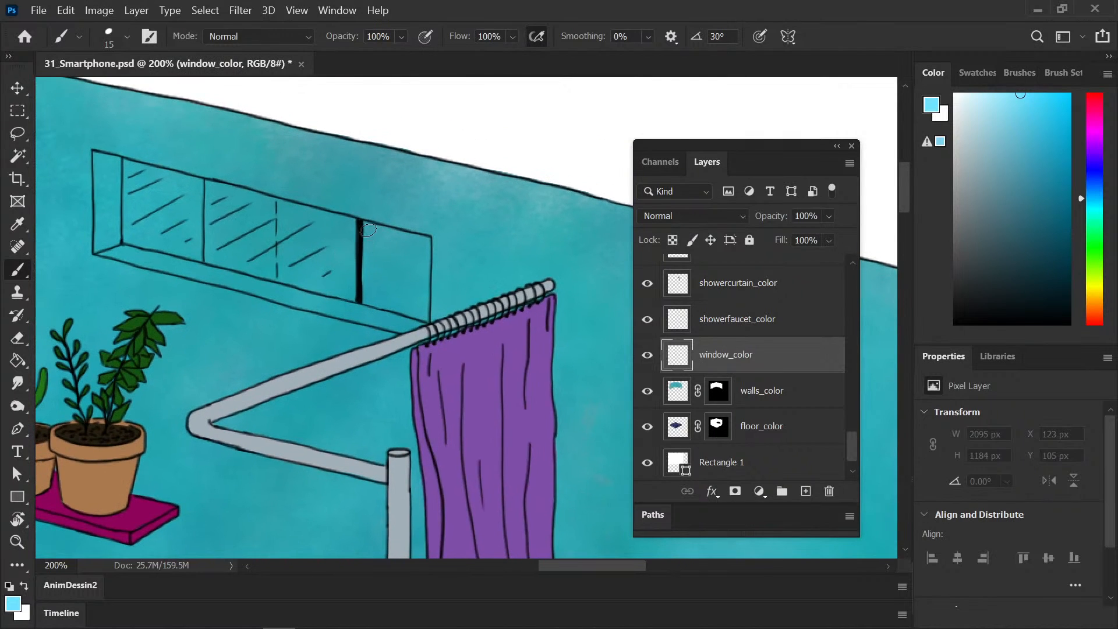
mouse_move(368, 230)
left_mouse_down()
mouse_move(375, 268)
mouse_move(417, 274)
mouse_move(368, 229)
mouse_move(426, 262)
left_mouse_up()
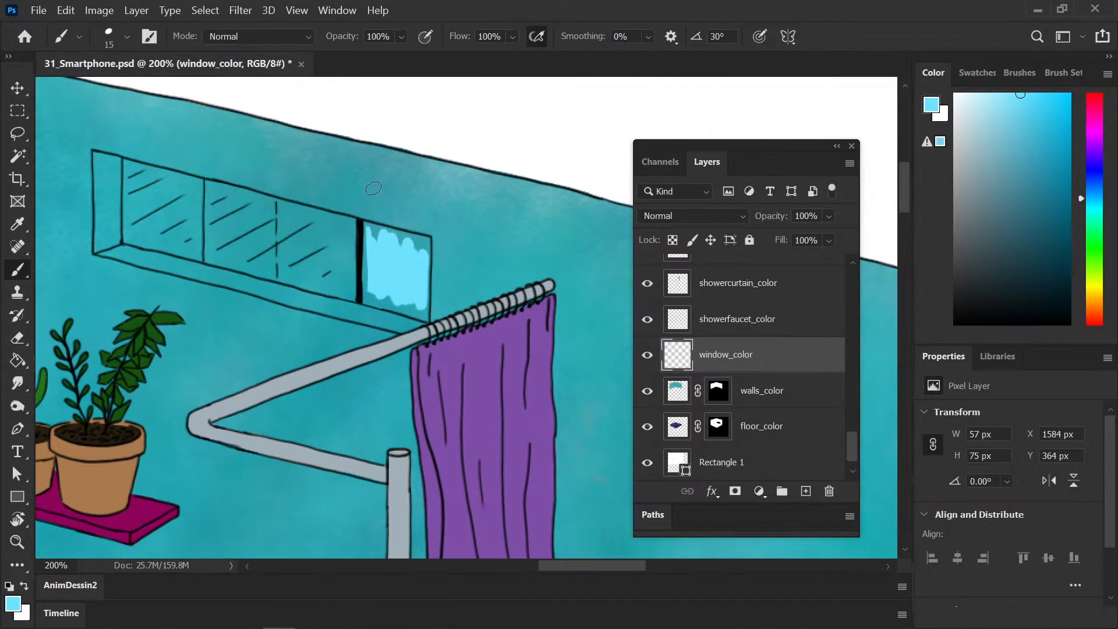
key("ctrl+z")
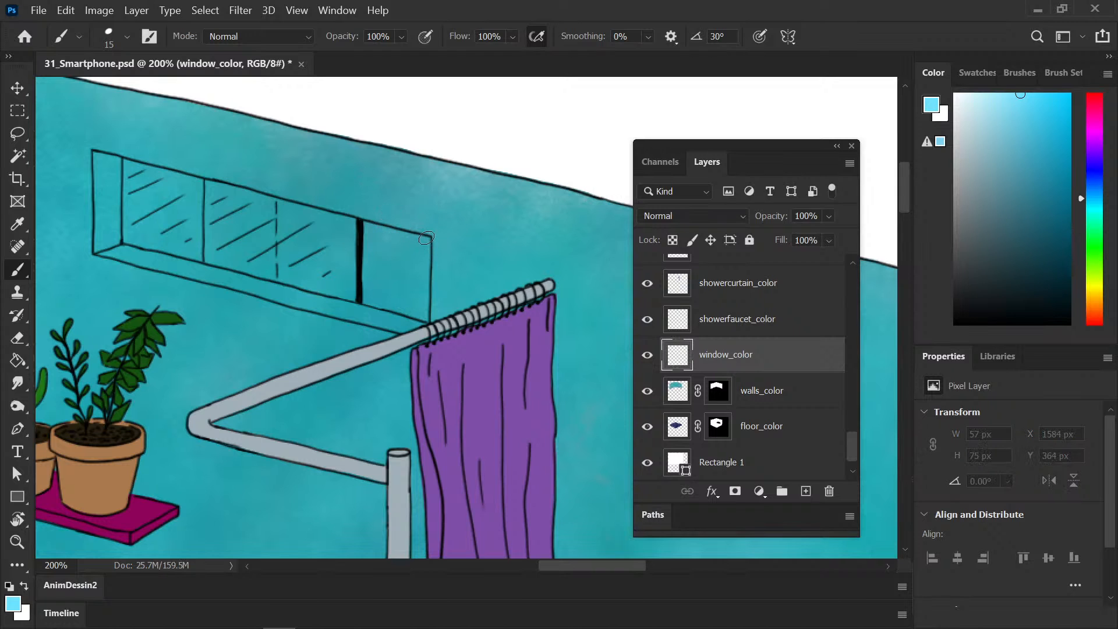
left_click_drag(427, 239, 427, 297)
left_click_drag(426, 239, 427, 238)
mouse_move(129, 172)
left_mouse_down()
mouse_move(127, 160)
mouse_move(126, 214)
left_mouse_up()
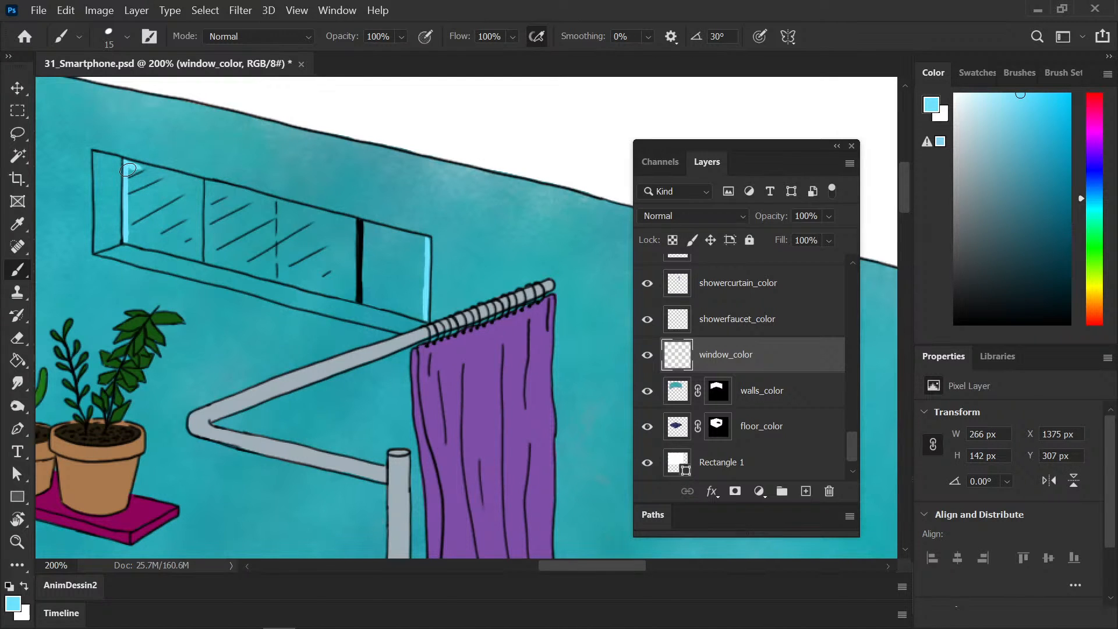
mouse_move(128, 170)
left_mouse_down()
mouse_move(324, 222)
mouse_move(257, 198)
mouse_move(393, 234)
mouse_move(430, 236)
left_mouse_up()
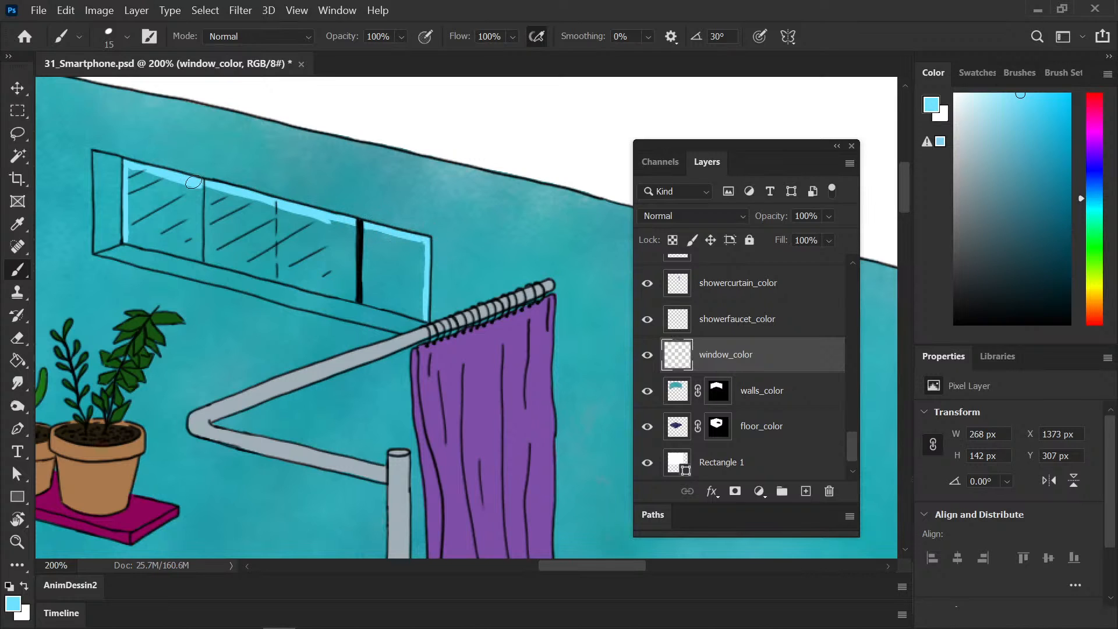
mouse_move(134, 229)
left_mouse_down()
mouse_move(344, 290)
mouse_move(298, 284)
left_mouse_up()
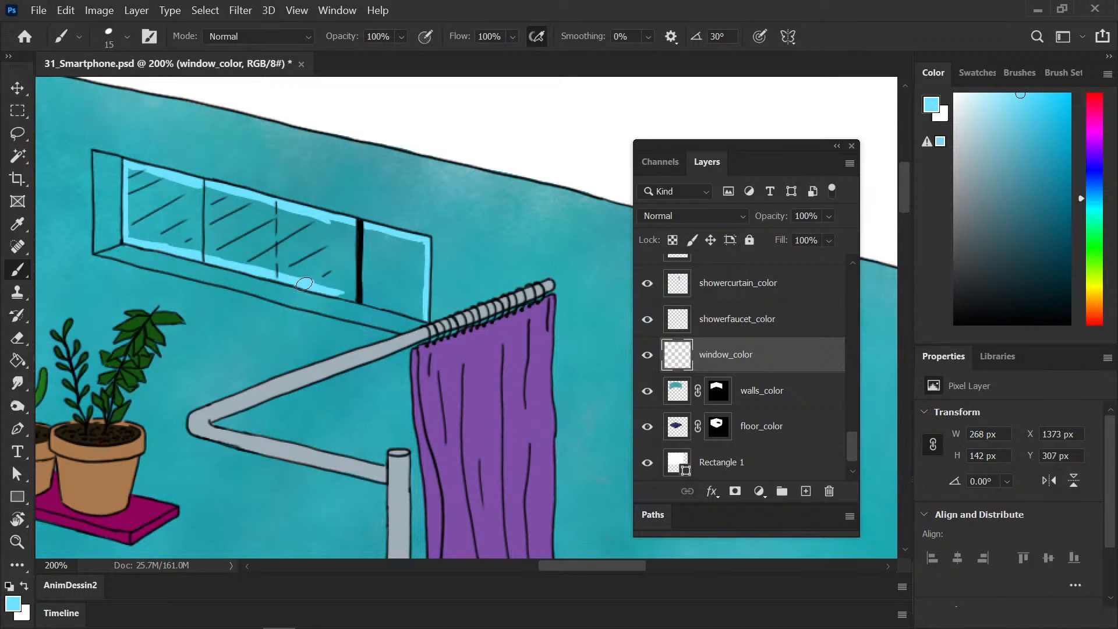
mouse_move(382, 302)
left_mouse_down()
mouse_move(346, 294)
mouse_move(411, 311)
left_mouse_up()
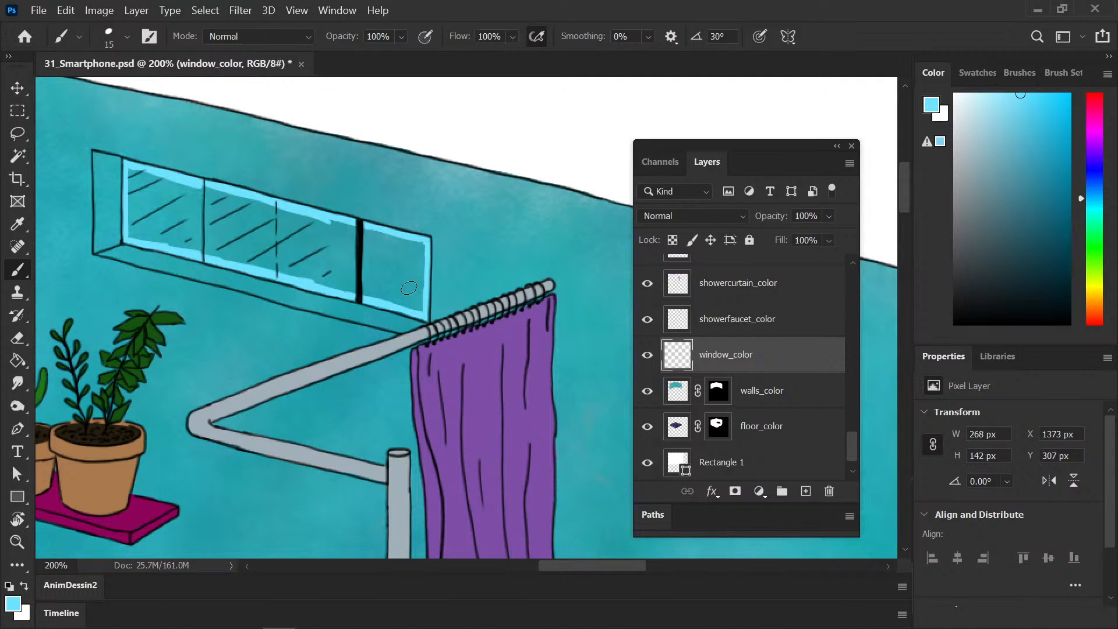
Step: Select the unpainted area inside the window's blue border with the Magic Wand and expand the selection by 2 pixels
key("w")
left_click(282, 239)
left_click(204, 10)
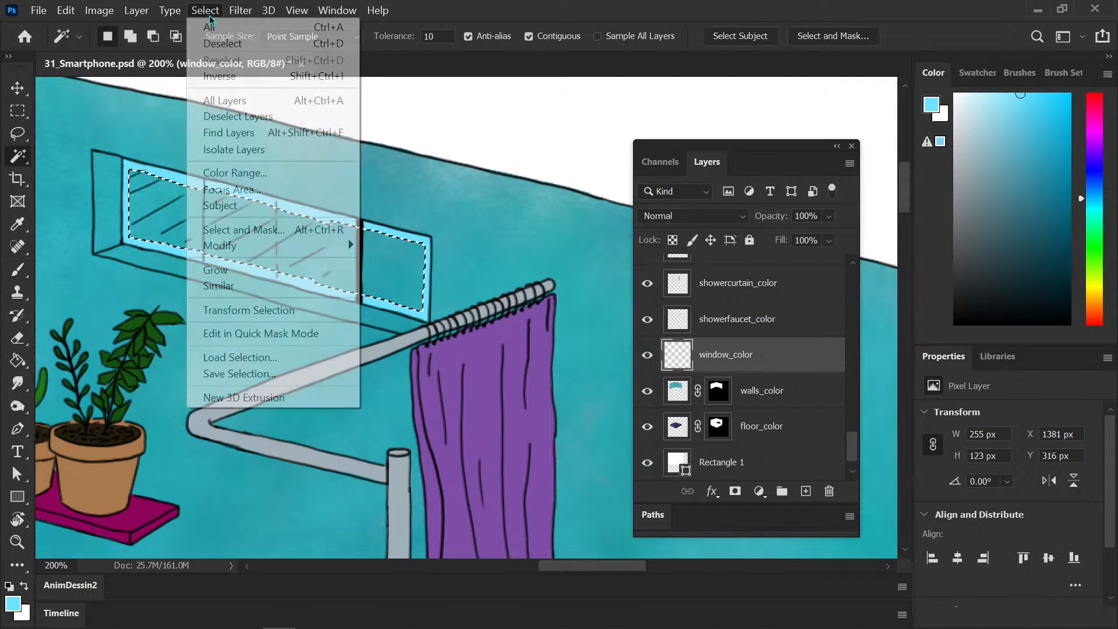
mouse_move(221, 245)
left_click(102, 279)
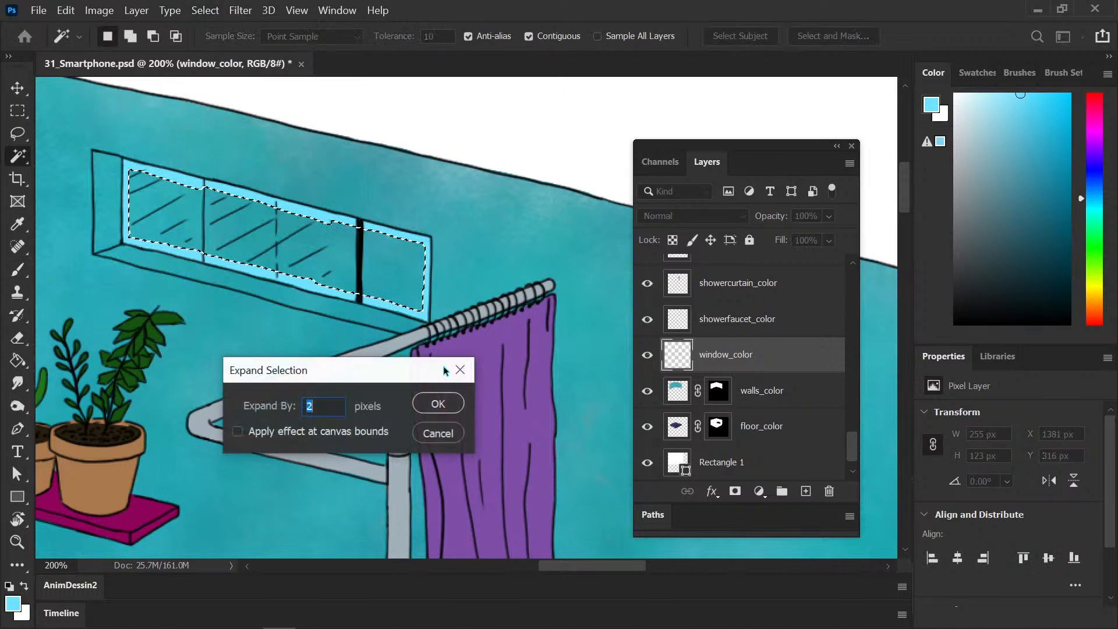
left_click(438, 405)
Step: Fill the selected window interior with the light blue and clear the selection
key("g")
left_click(370, 259)
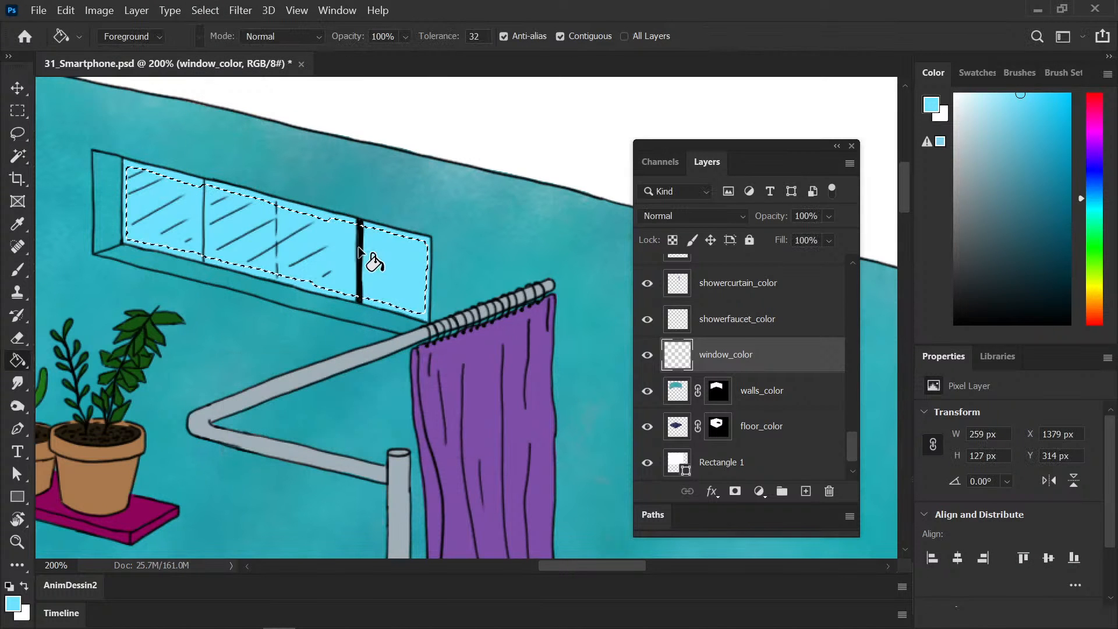
key("ctrl+d")
key("b")
Step: Add a new layer above window_color as a clipping mask and name it window
left_click(805, 491)
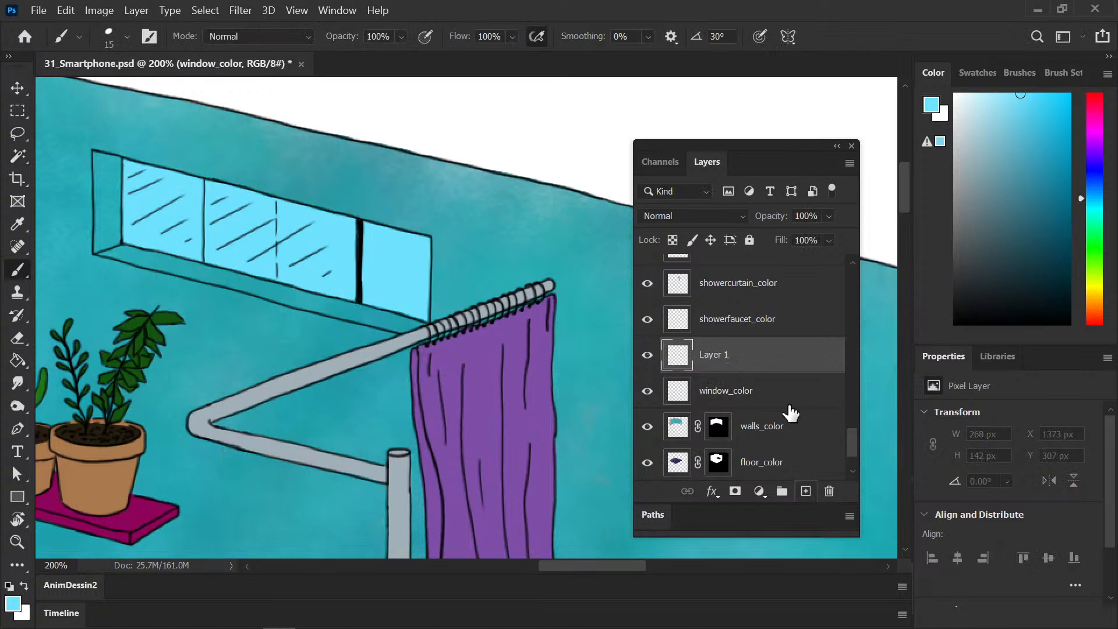
left_click(736, 372, "alt")
double_click(727, 356)
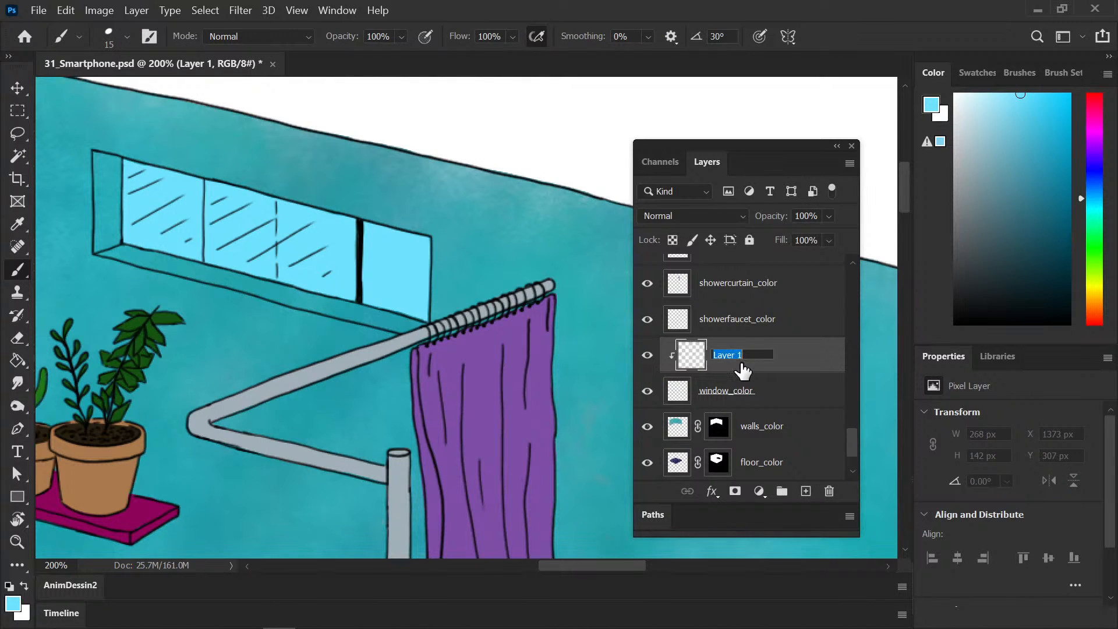
type("window")
key("Return")
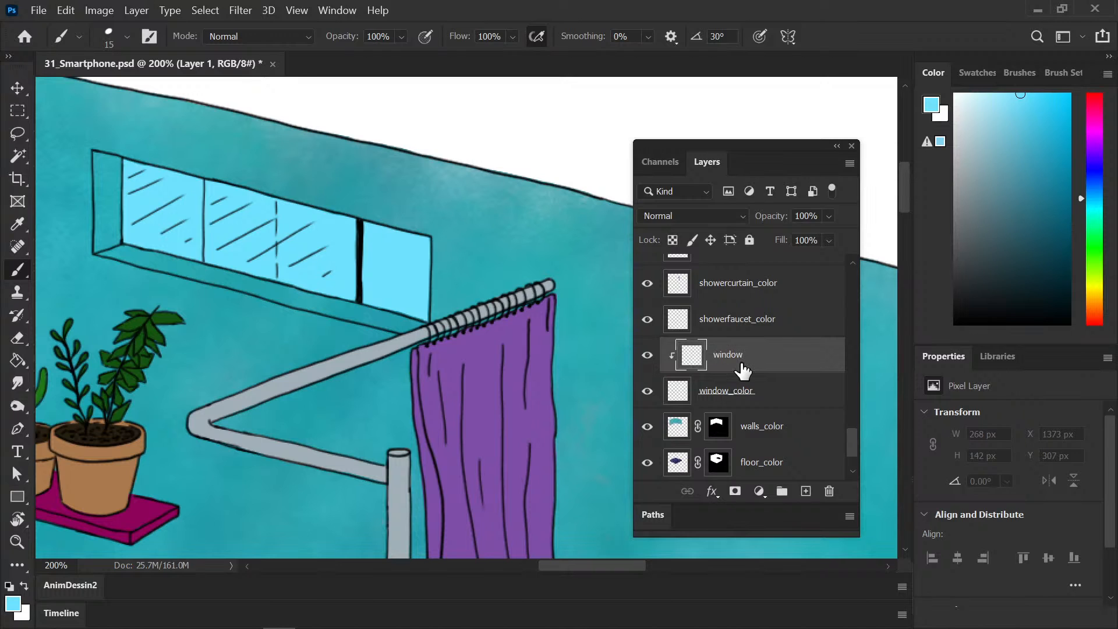
Step: Paint the glass to the left of the thick black divider white on the window layer, enlarging the brush to 30
left_click(955, 95)
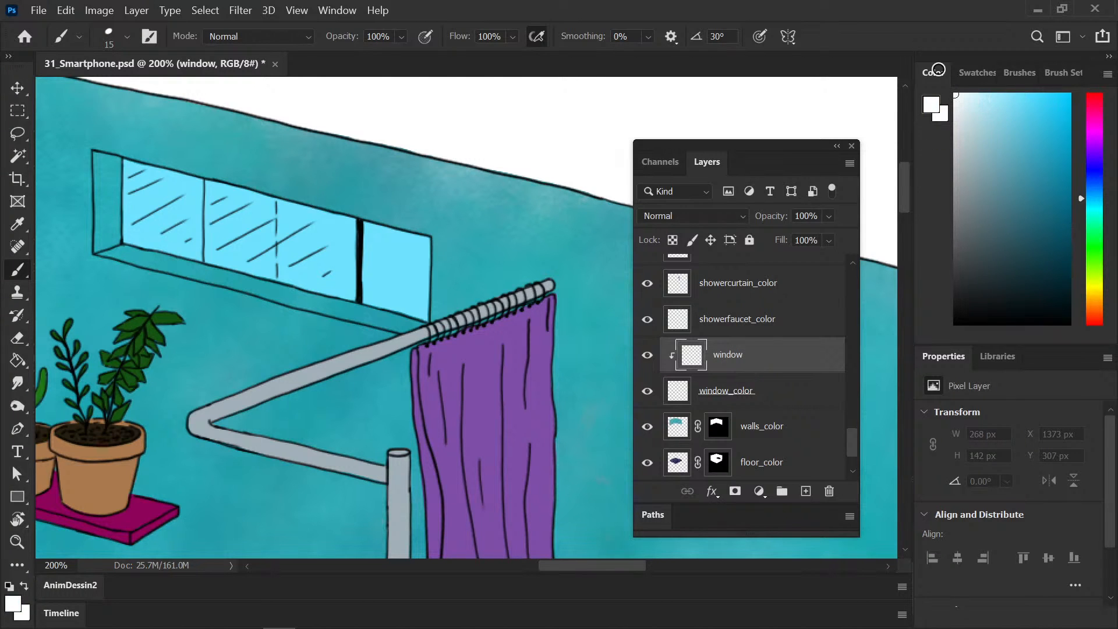
mouse_move(129, 169)
left_mouse_down()
mouse_move(134, 241)
mouse_move(140, 169)
mouse_move(152, 175)
mouse_move(155, 245)
left_mouse_up()
key("bracketright")
key("bracketright")
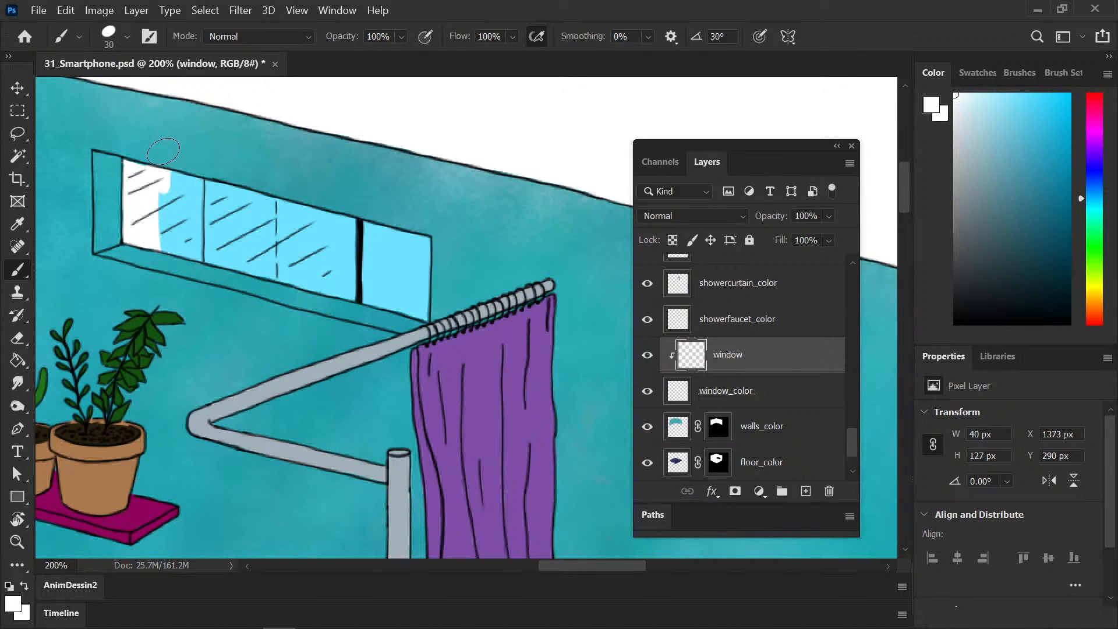
mouse_move(159, 172)
left_mouse_down()
mouse_move(185, 259)
mouse_move(163, 152)
left_mouse_up()
mouse_move(203, 245)
left_mouse_down()
mouse_move(272, 262)
mouse_move(308, 236)
mouse_move(323, 280)
mouse_move(352, 294)
mouse_move(356, 222)
left_mouse_up()
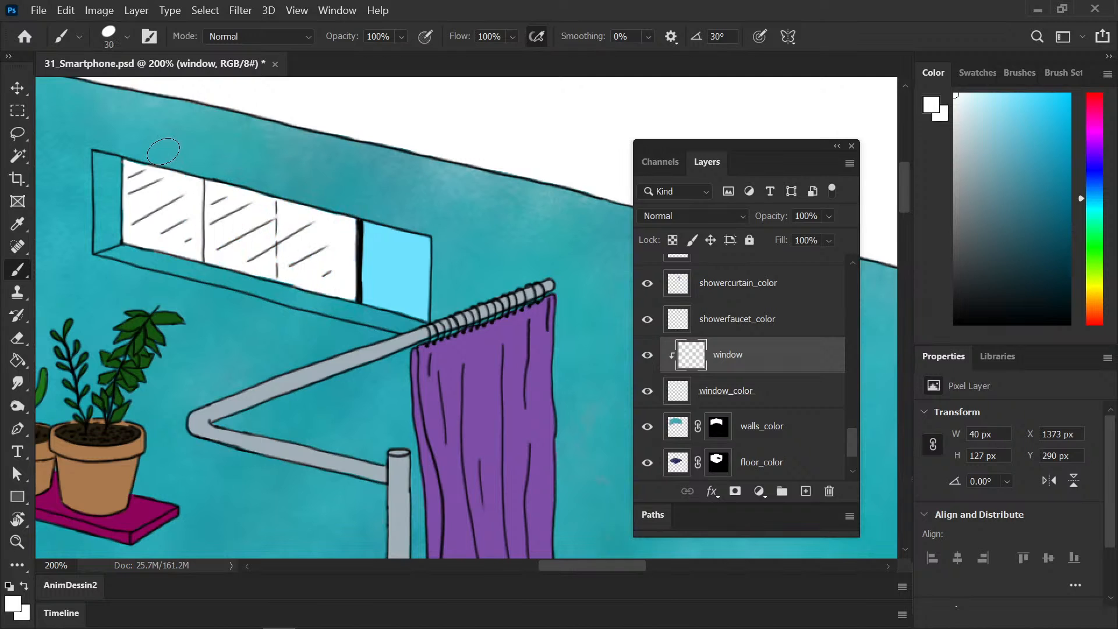
Step: Touch up the window's upper-left corner on window_color with the sampled light blue and erase the paint outside the frame line
left_click(400, 262, "alt")
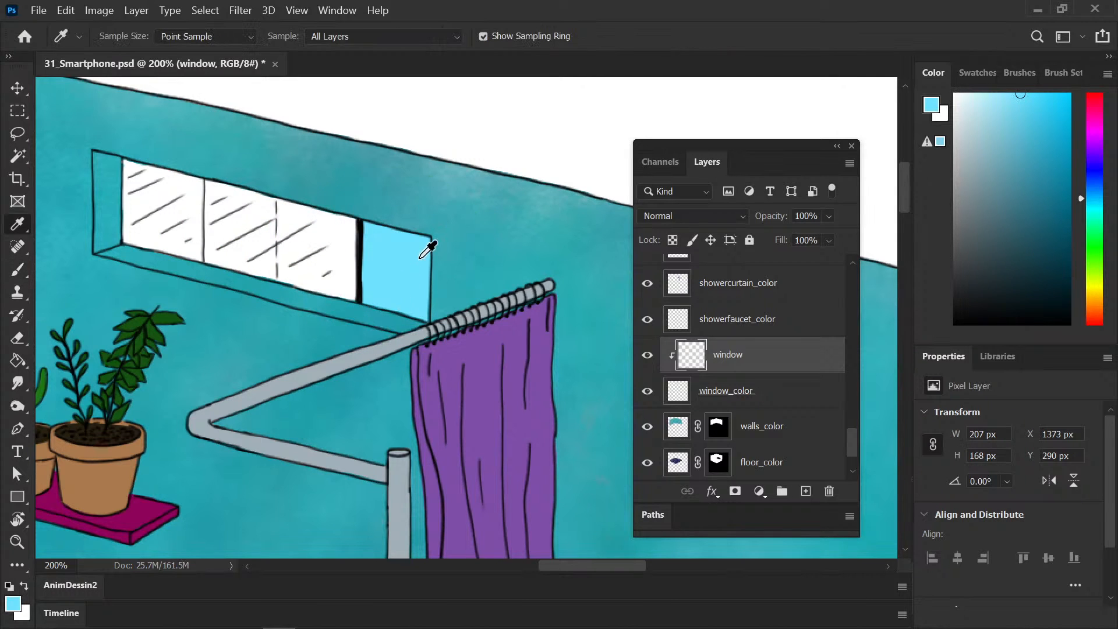
left_click(739, 400)
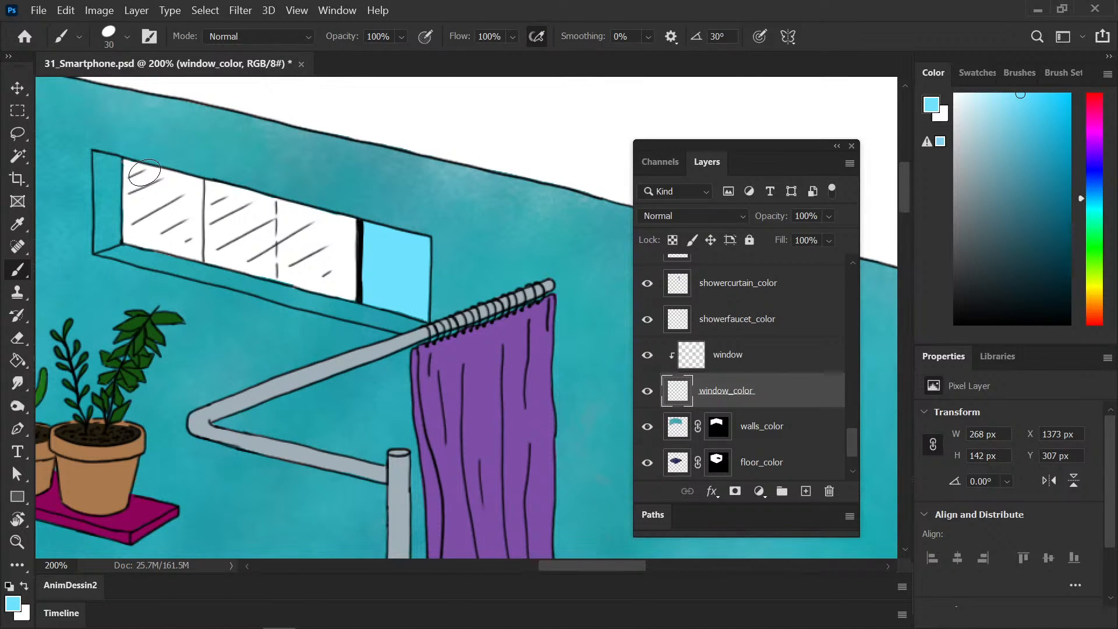
left_click(144, 172)
key("e")
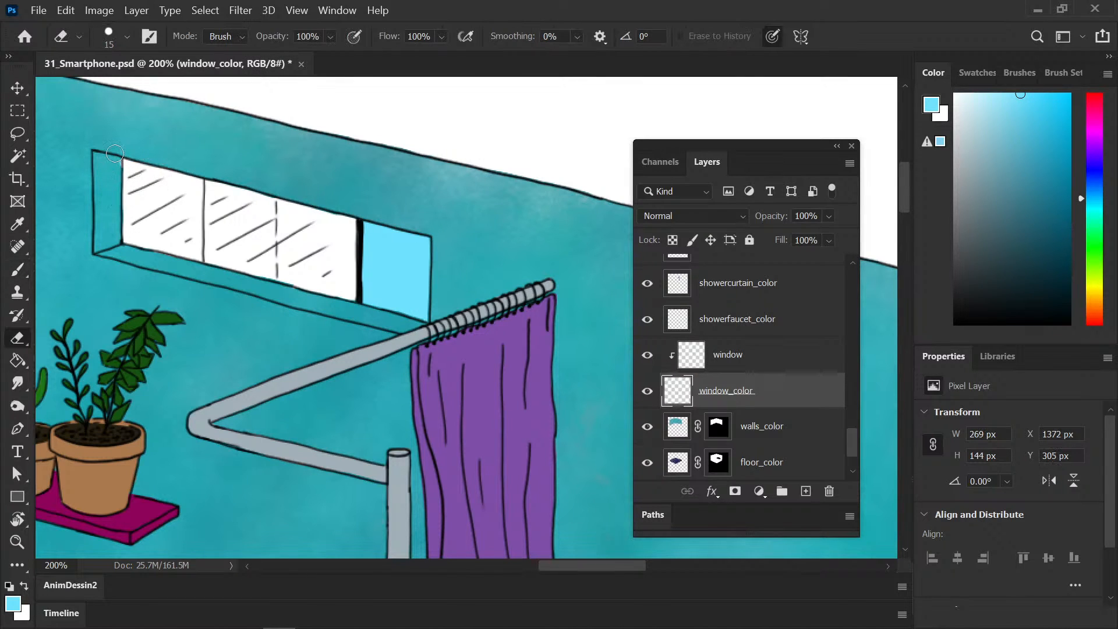
left_click_drag(114, 176, 106, 195)
key("b")
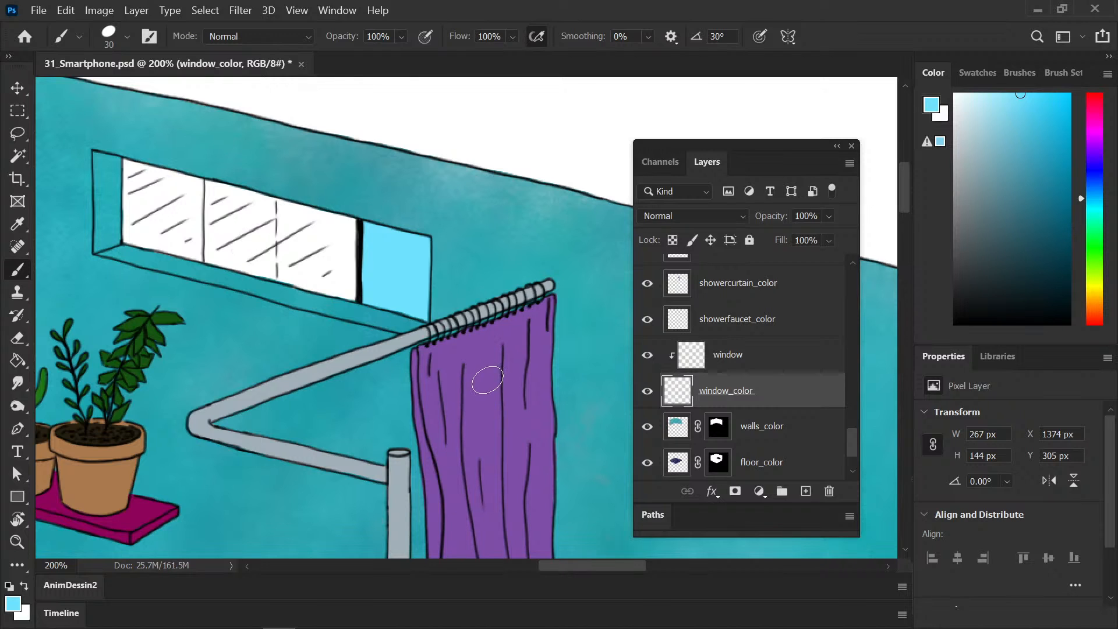
Step: Set the opacity of the clipped window layer to 40% and save the document
left_click(794, 349)
left_click(818, 215)
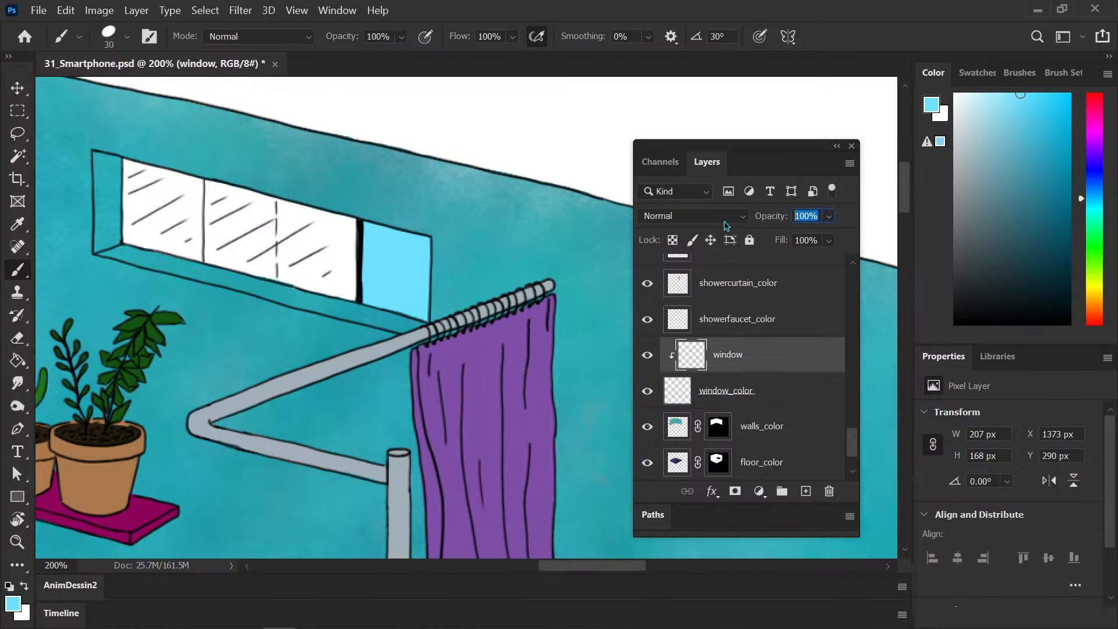
type("20")
key("Return")
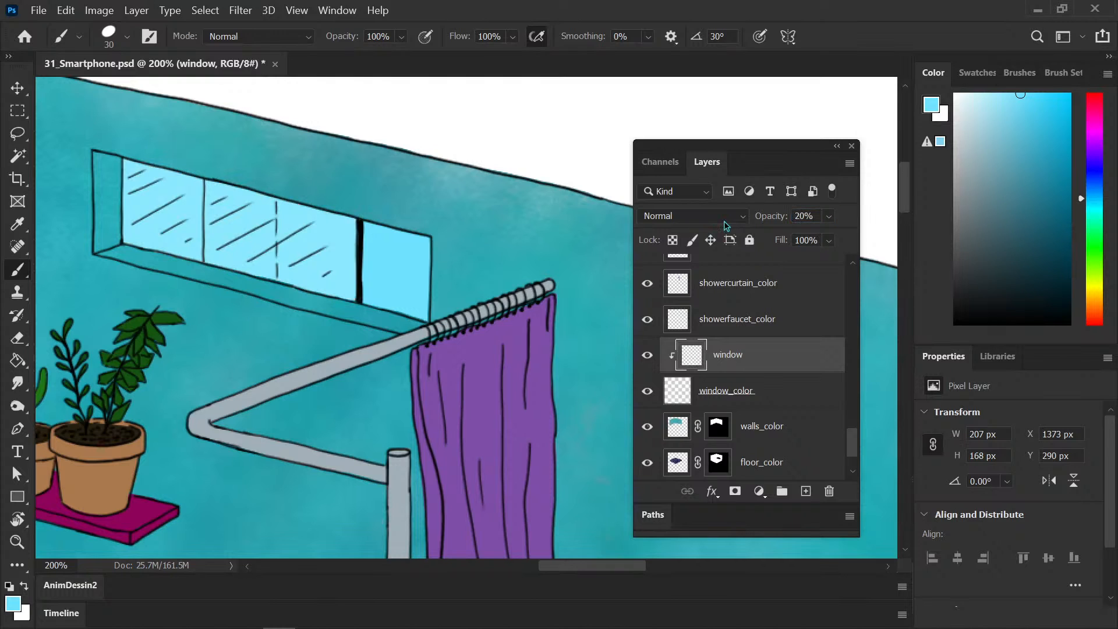
type("50")
key("Return")
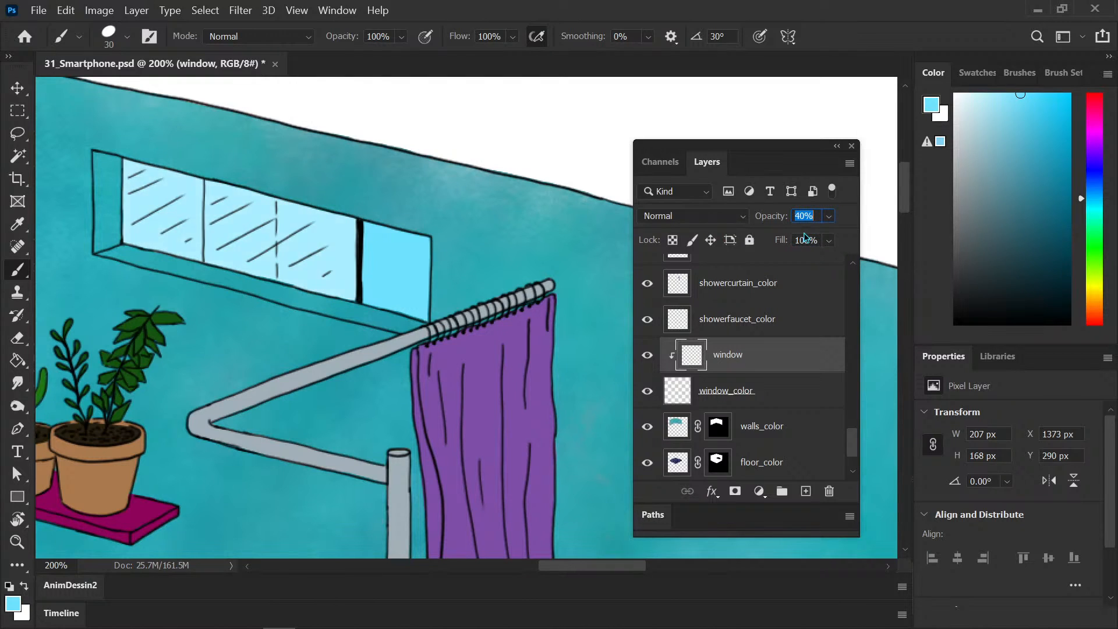
key("Return")
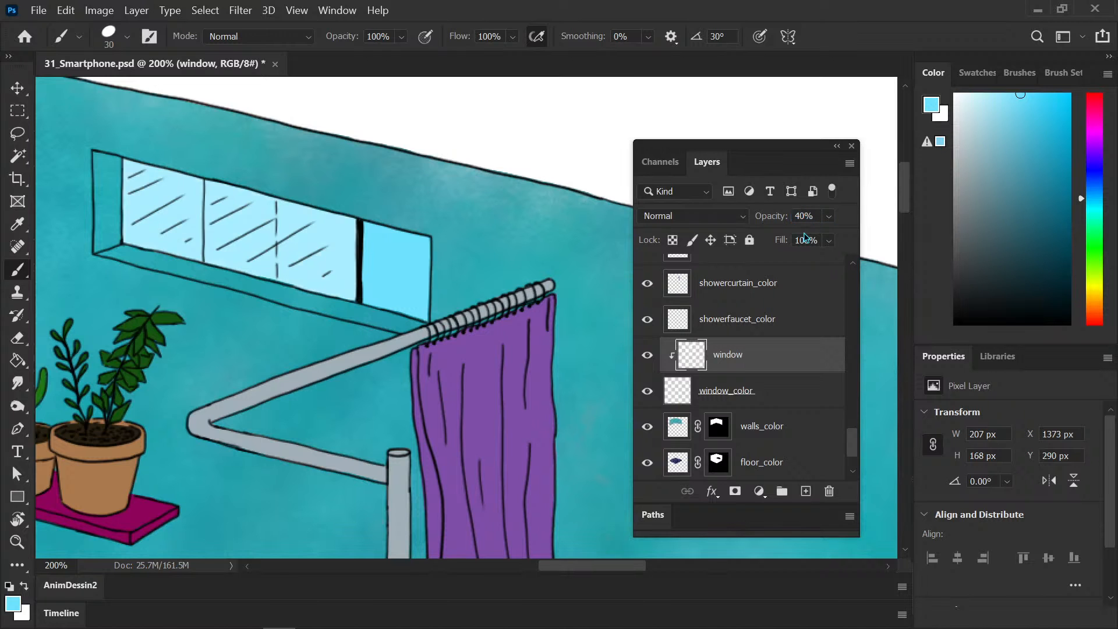
key("ctrl+s")
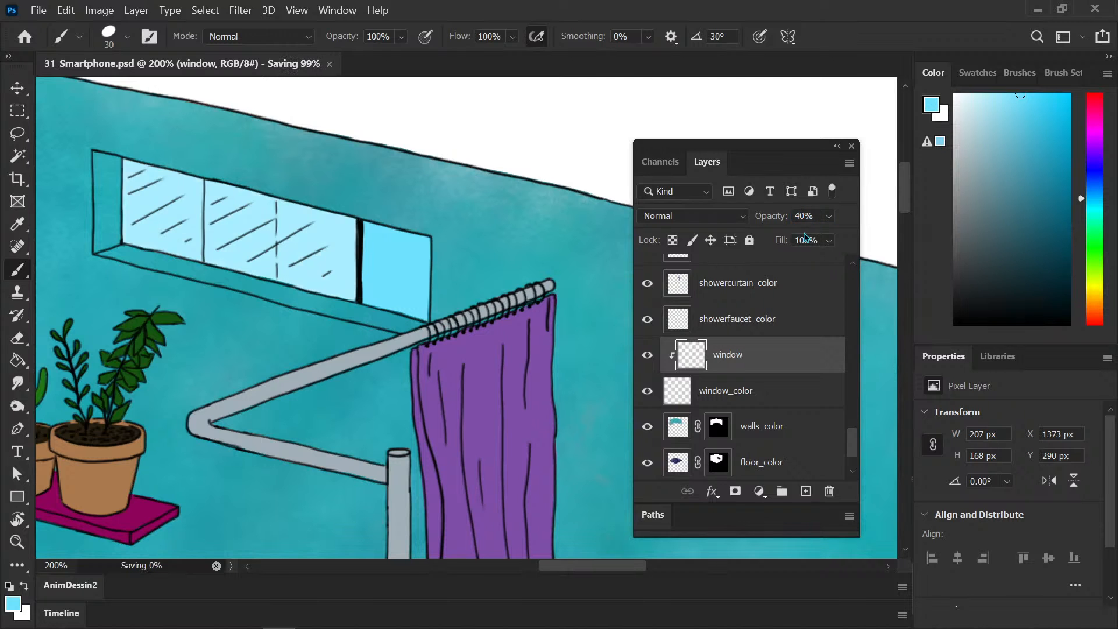
key("ctrl+minus")
key("ctrl+minus")
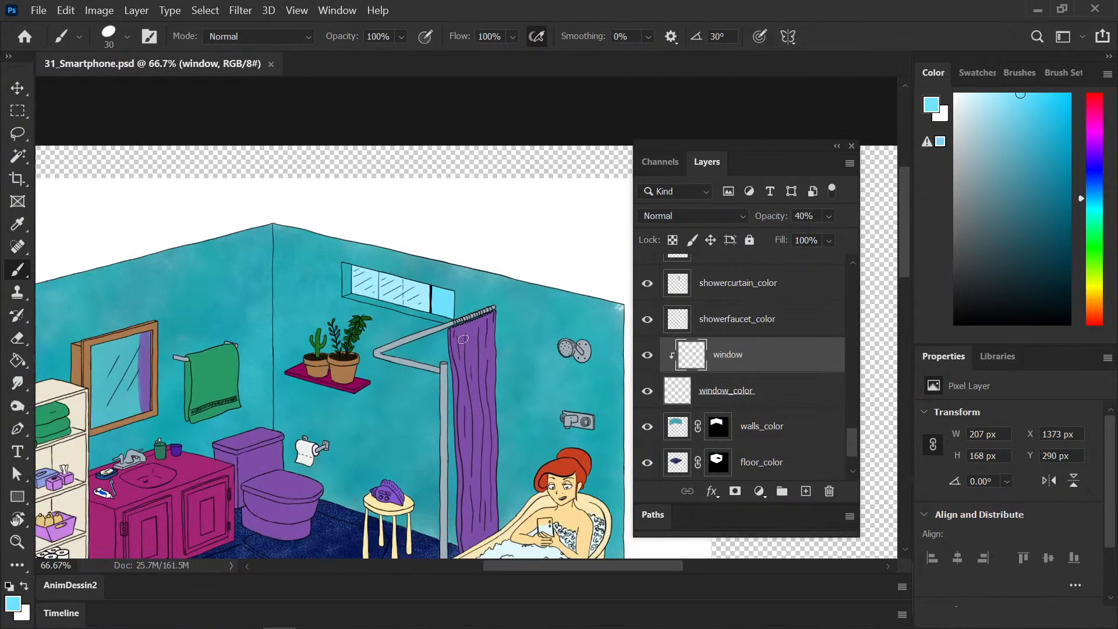
left_click_drag(448, 369, 500, 294)
key("ctrl+minus")
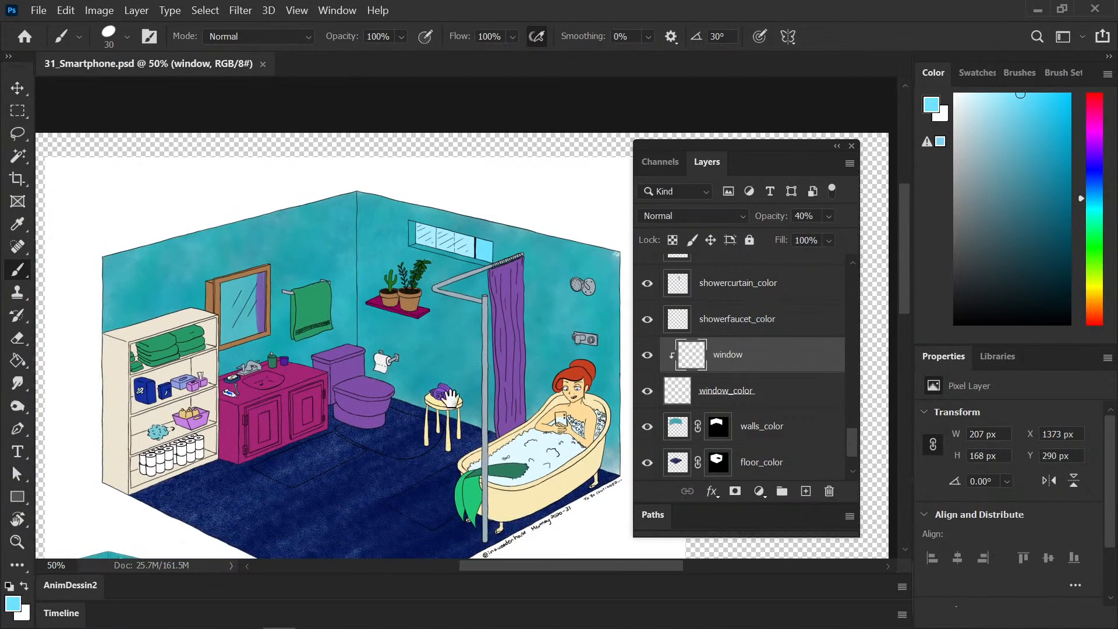
left_click_drag(451, 398, 460, 370)
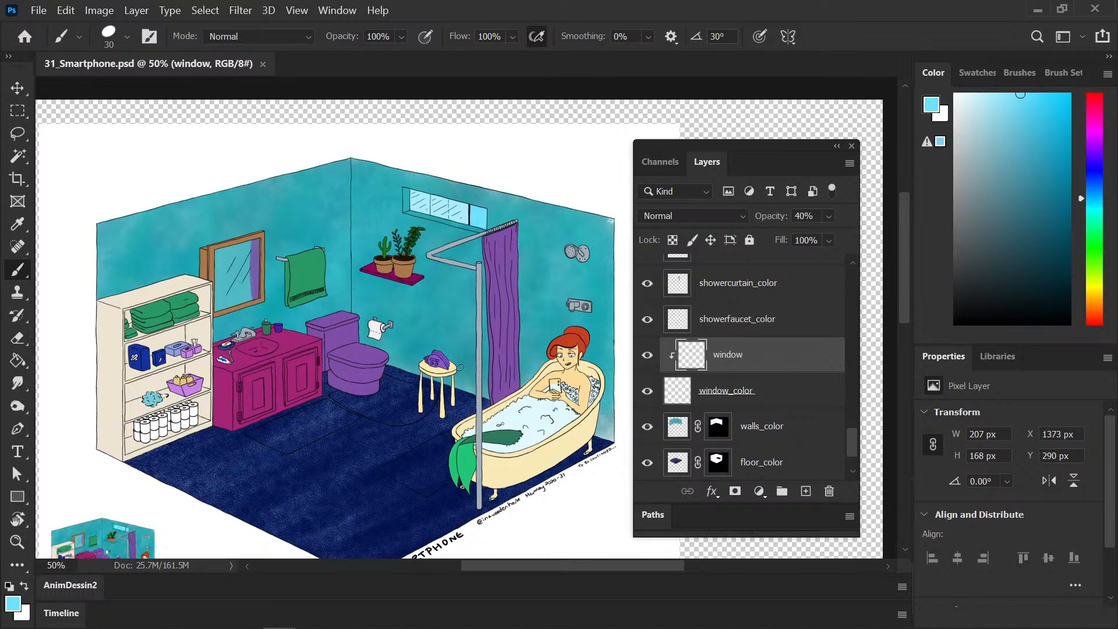
Step: Add a new layer directly above floor_color and name it rugs_color
left_click_drag(294, 484, 254, 429)
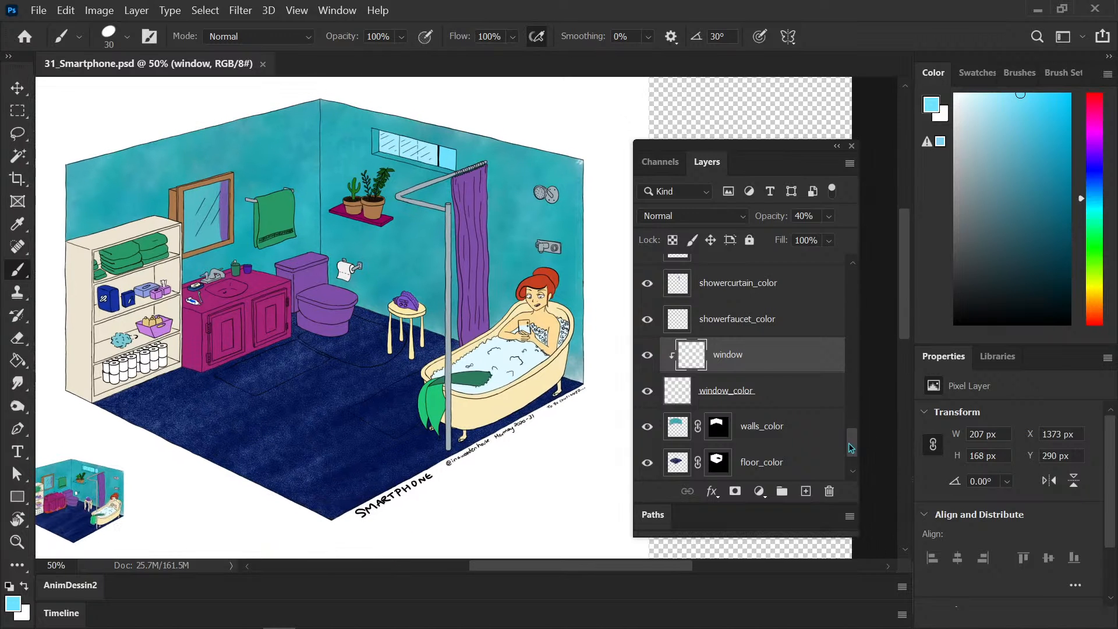
scroll(850, 447, "down", 1)
left_click(784, 395)
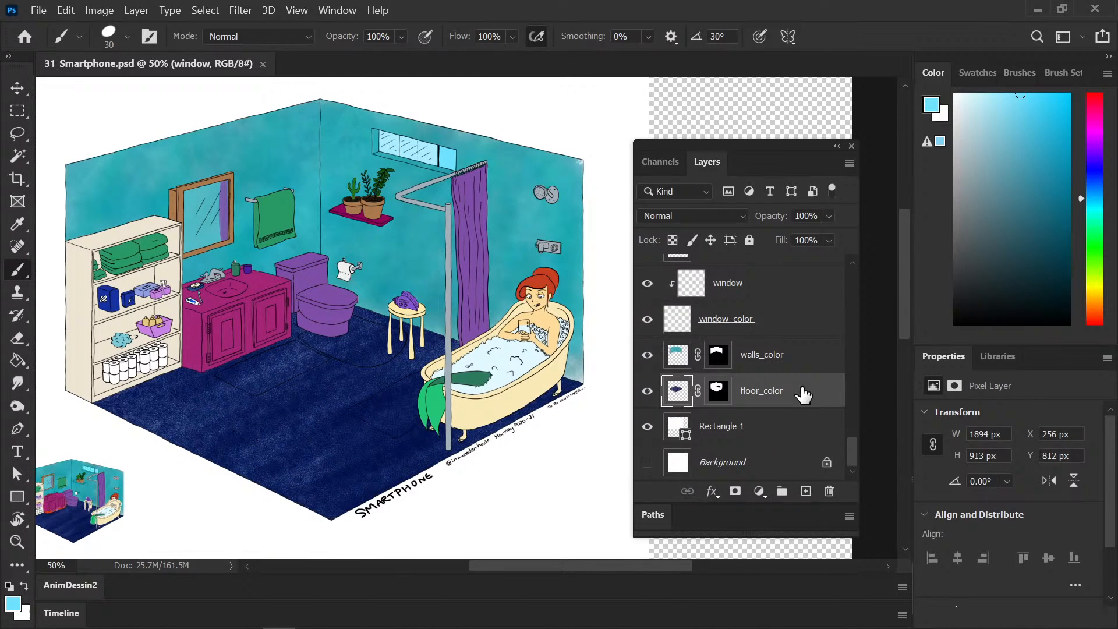
left_click(805, 493)
double_click(725, 391)
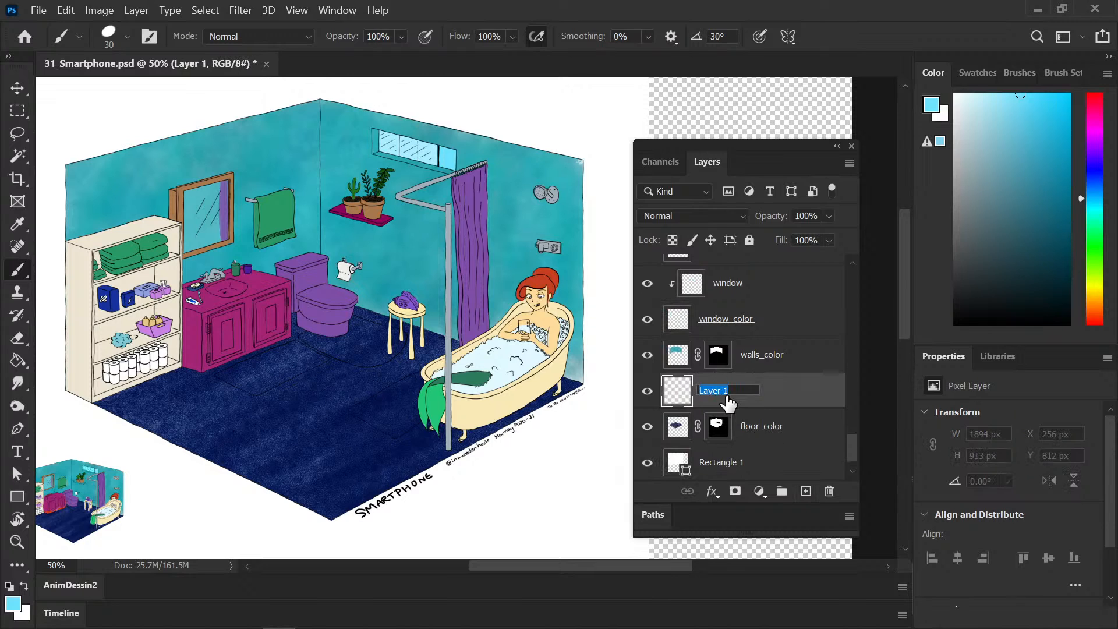
type("rugs_color")
key("Return")
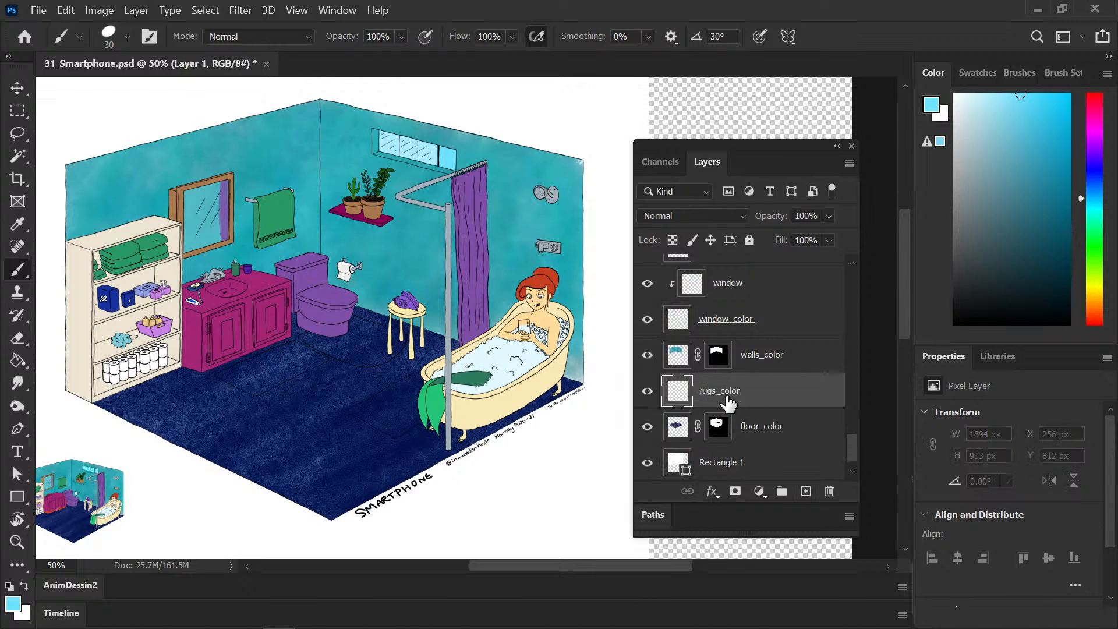
Step: Choose a medium grey and paint the left corner of the rug in front of the bathtub on the rugs_color layer
key("d")
left_click(956, 203)
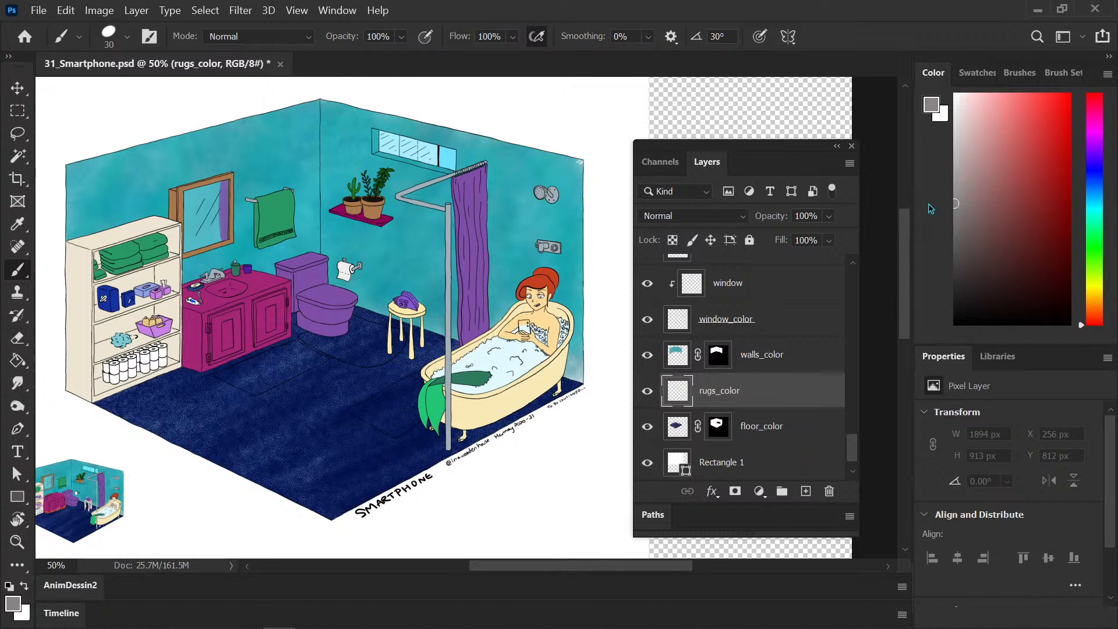
scroll(355, 408, "up", 5)
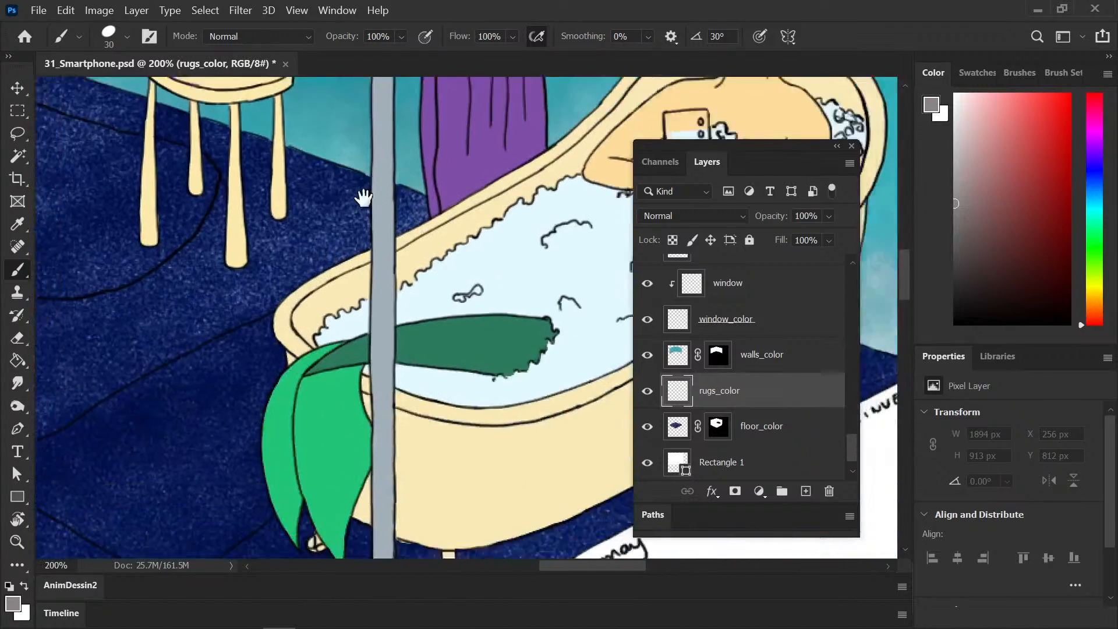
left_click_drag(417, 177, 498, 130)
left_click(168, 366)
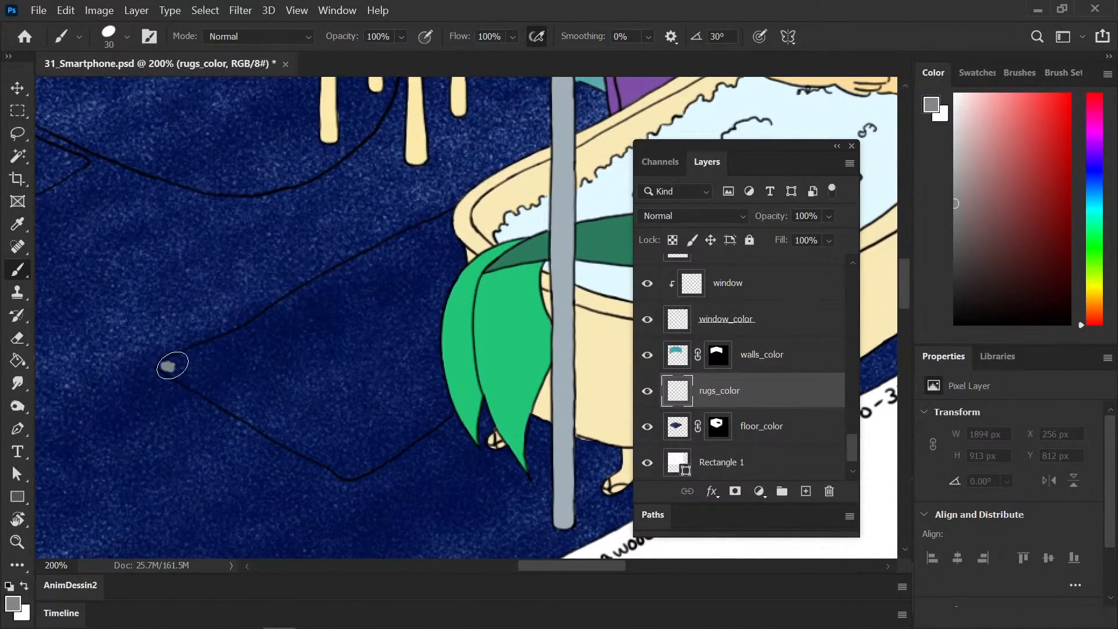
left_click_drag(172, 365, 169, 365)
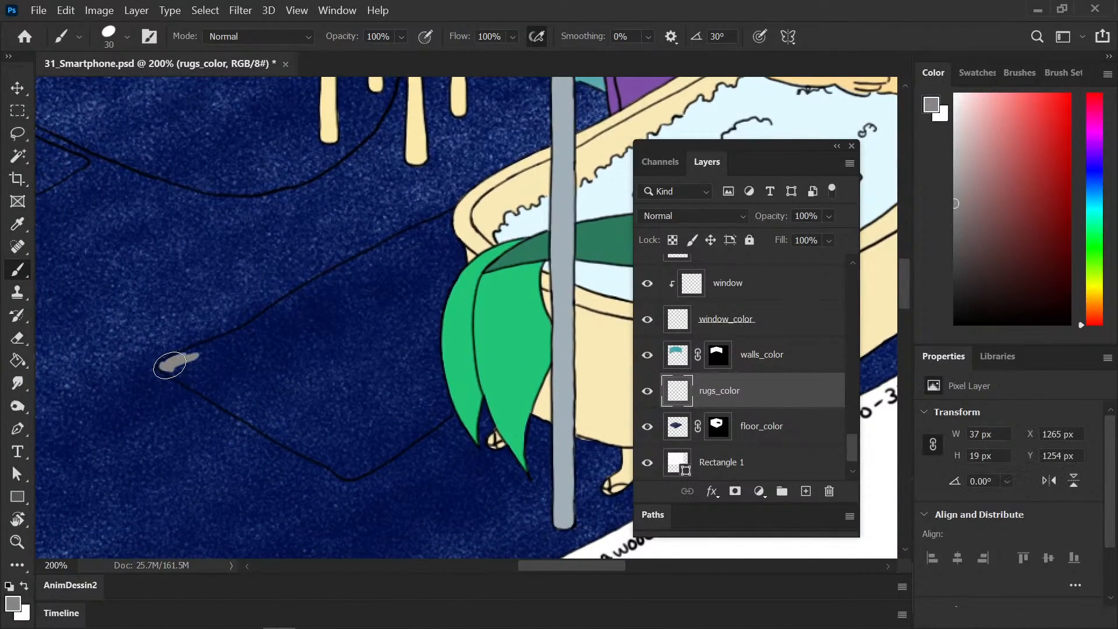
key("e")
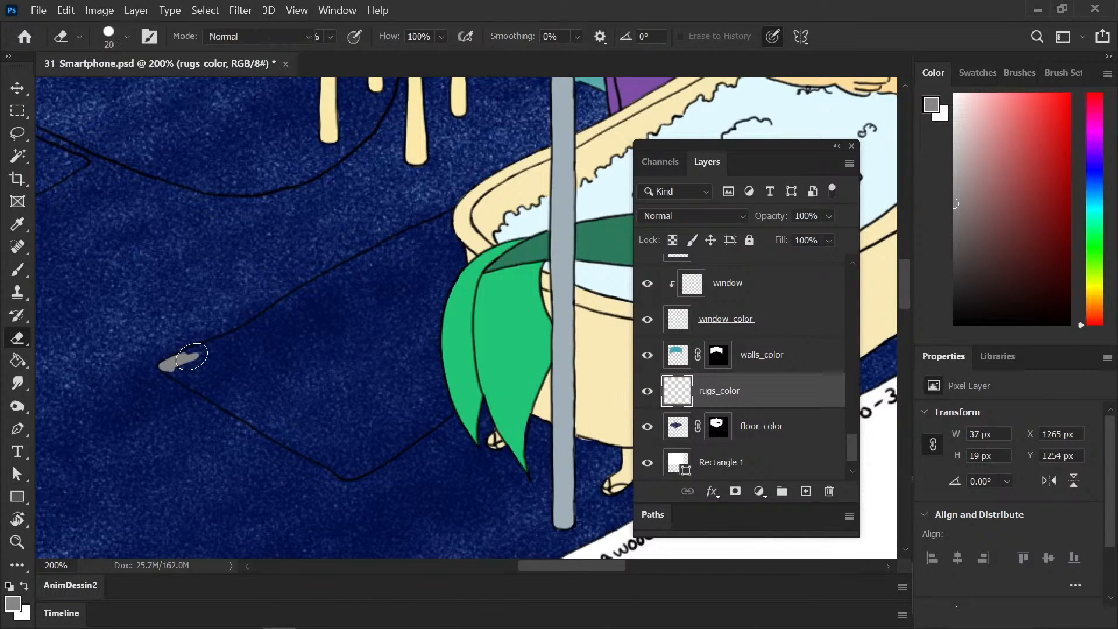
key("b")
left_click_drag(187, 362, 184, 357)
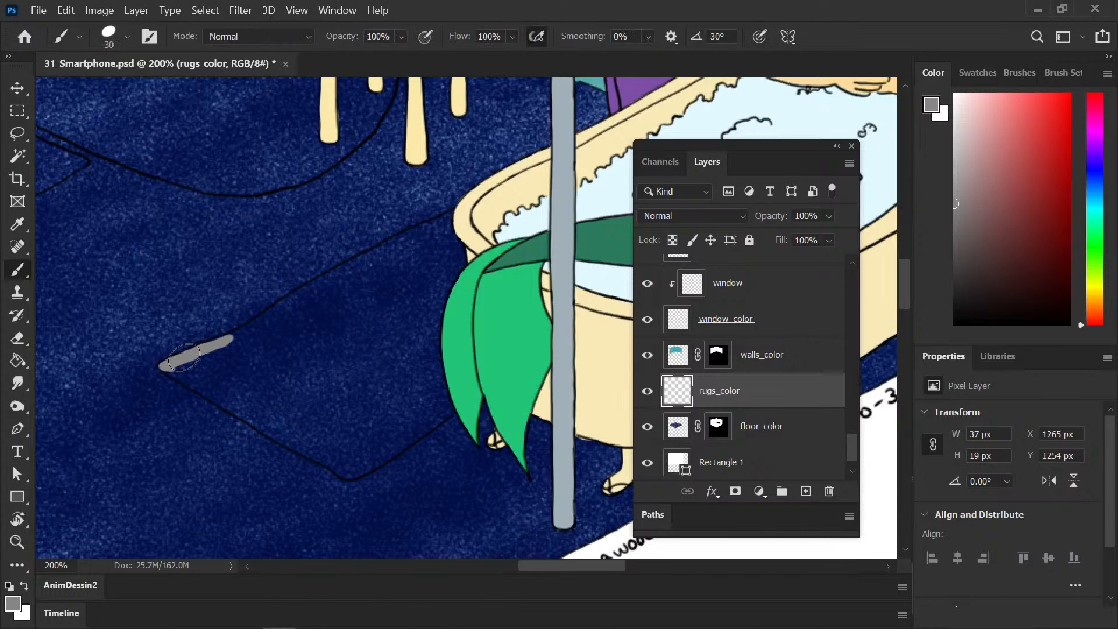
left_click_drag(183, 355, 198, 347)
Step: Continue the grey border inside the rug's upper edge line as far as the bathtub and down toward the mermaid's tail
key("ctrl+plus")
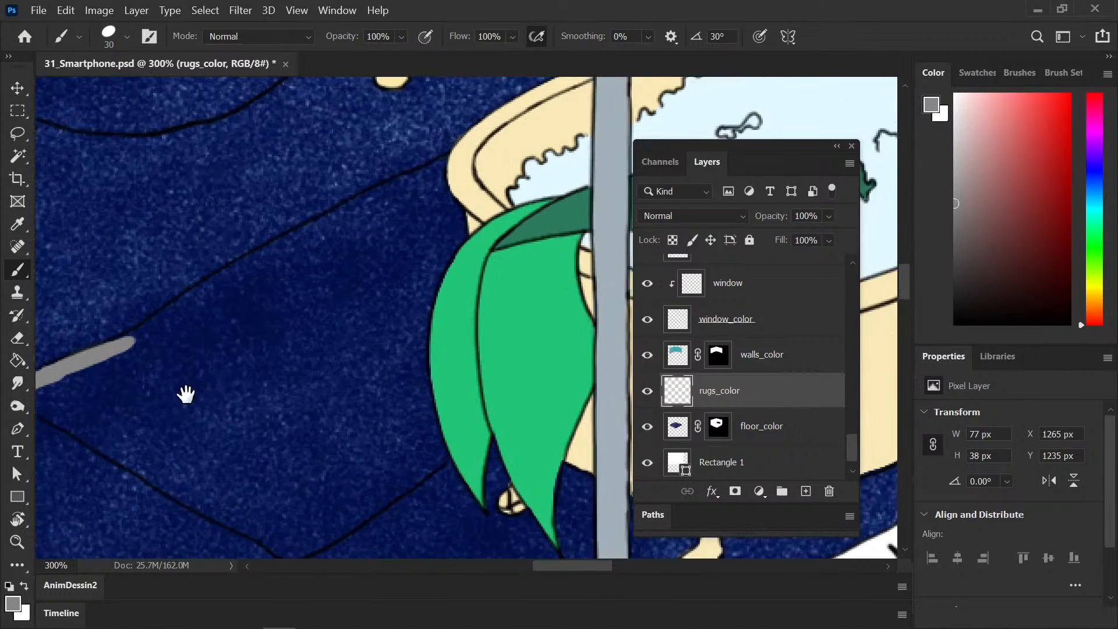
left_click_drag(185, 394, 403, 330)
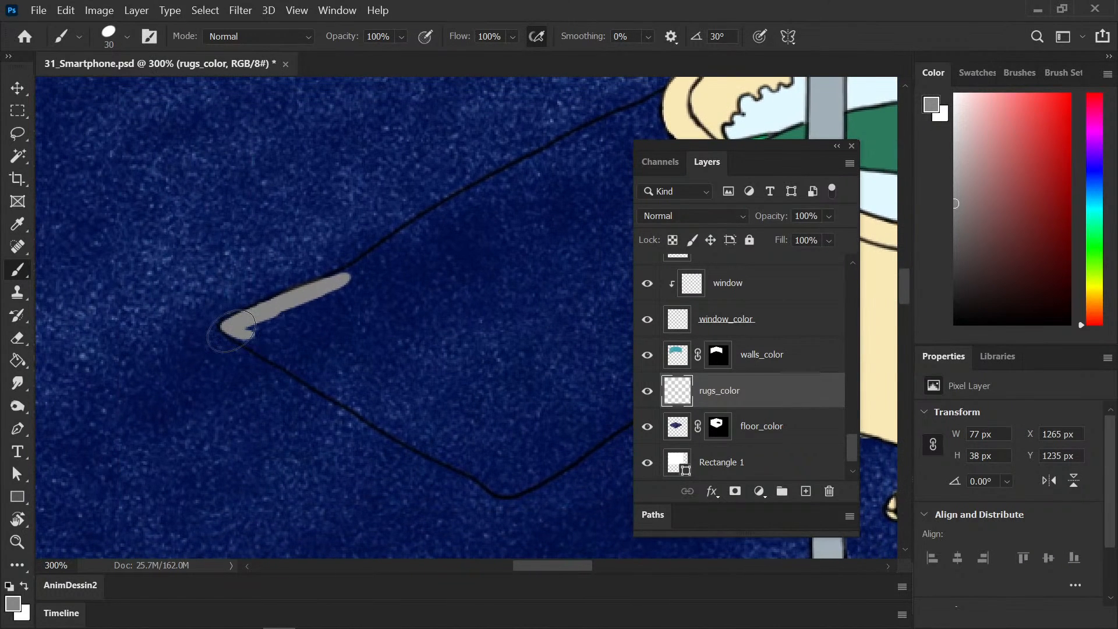
left_click_drag(232, 331, 335, 281)
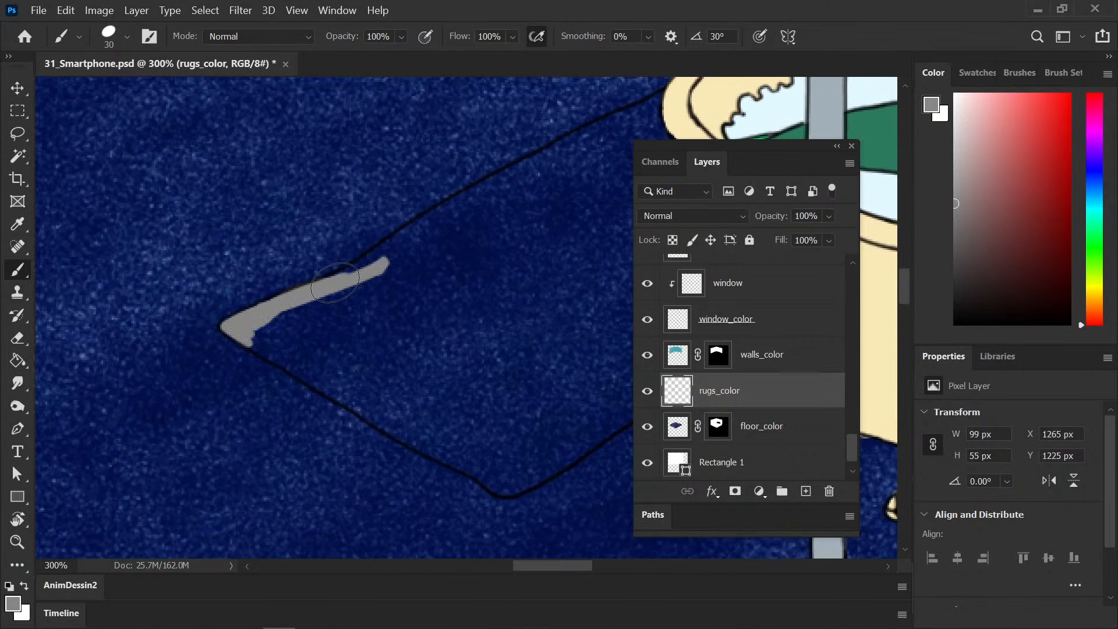
mouse_move(395, 226)
left_mouse_down()
mouse_move(212, 299)
mouse_move(155, 310)
left_mouse_up()
mouse_move(119, 358)
left_mouse_down()
mouse_move(380, 211)
mouse_move(411, 268)
mouse_move(416, 318)
left_mouse_up()
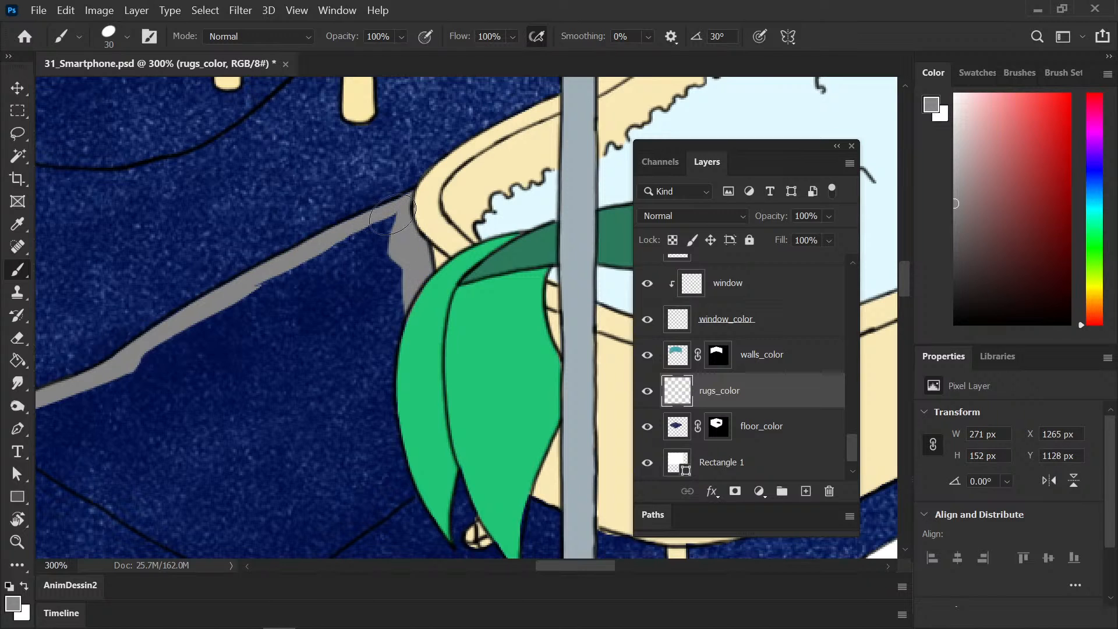
left_click_drag(379, 212, 401, 329)
left_click_drag(449, 402, 557, 250)
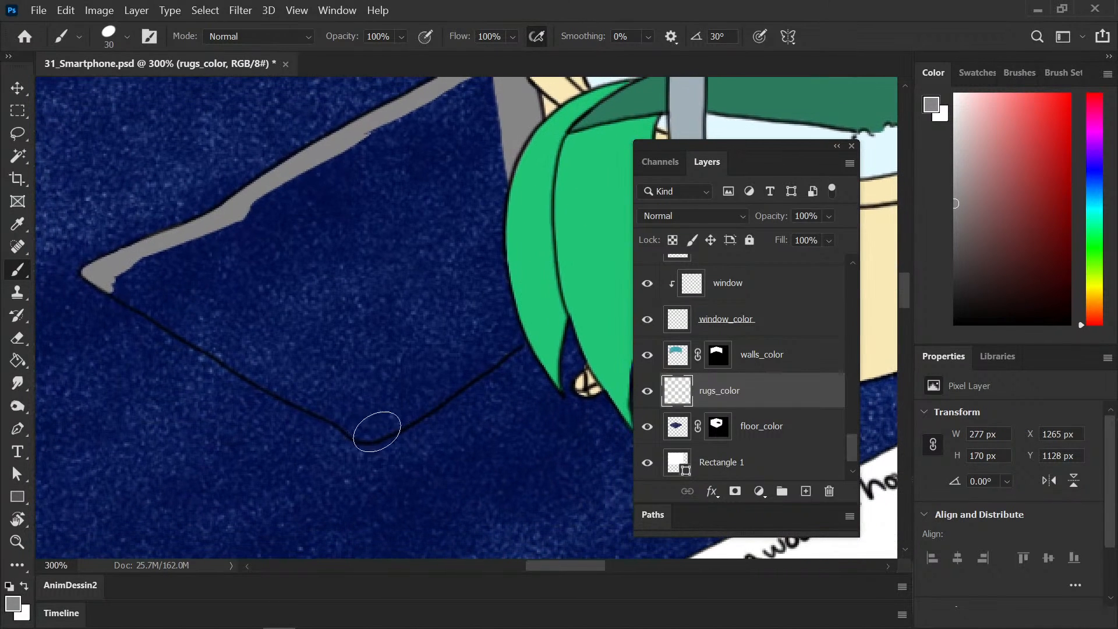
Step: Paint the grey border inside the rug's two lower edges, joining the left corner, the bottom corner and the tail fin
left_click(353, 427)
left_click_drag(352, 423, 402, 418)
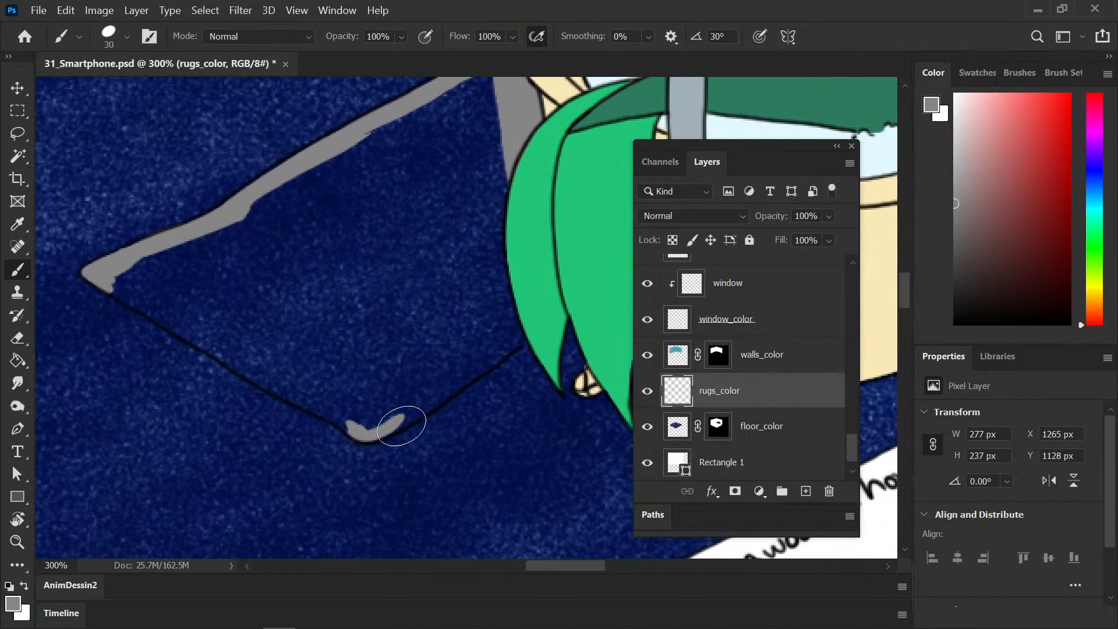
key("e")
key("b")
mouse_move(375, 429)
left_mouse_down()
mouse_move(473, 373)
mouse_move(428, 409)
mouse_move(489, 353)
mouse_move(451, 389)
mouse_move(486, 365)
left_mouse_up()
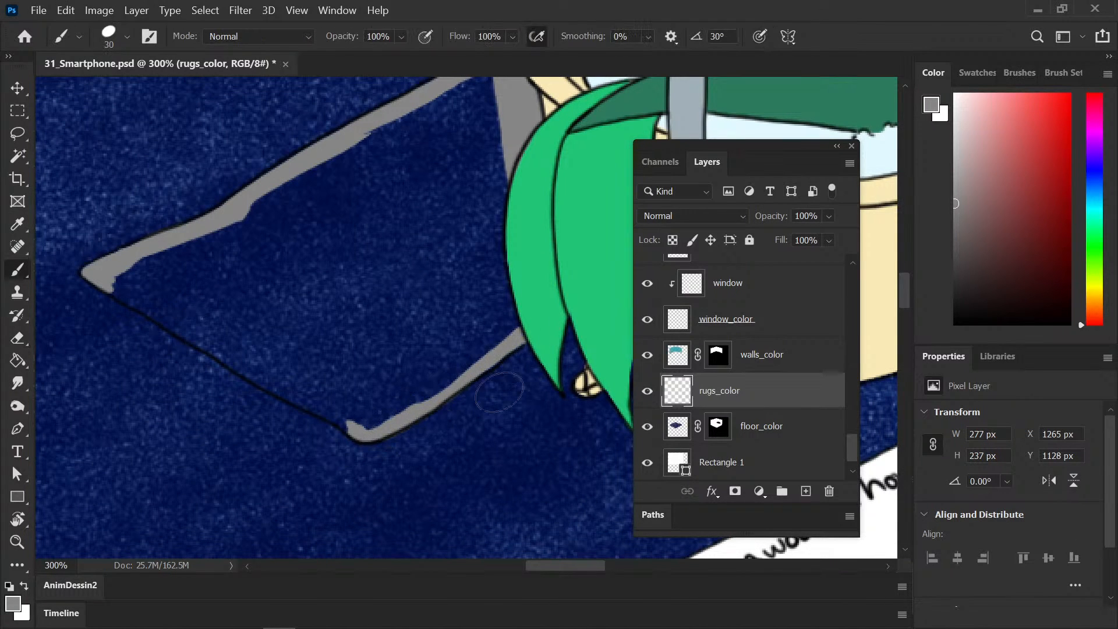
key("e")
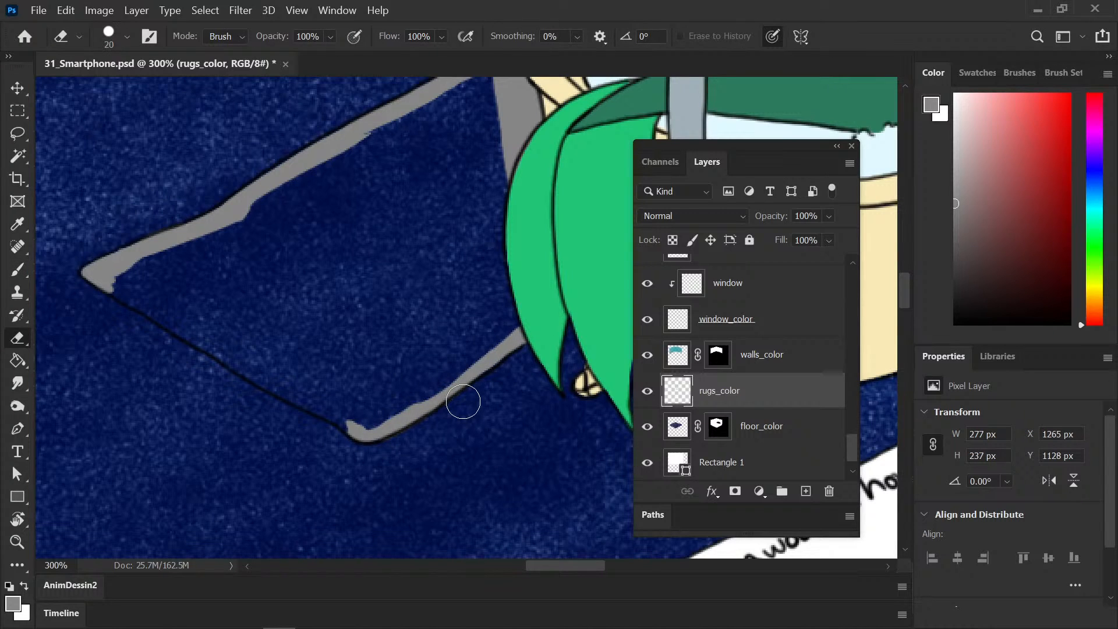
key("b")
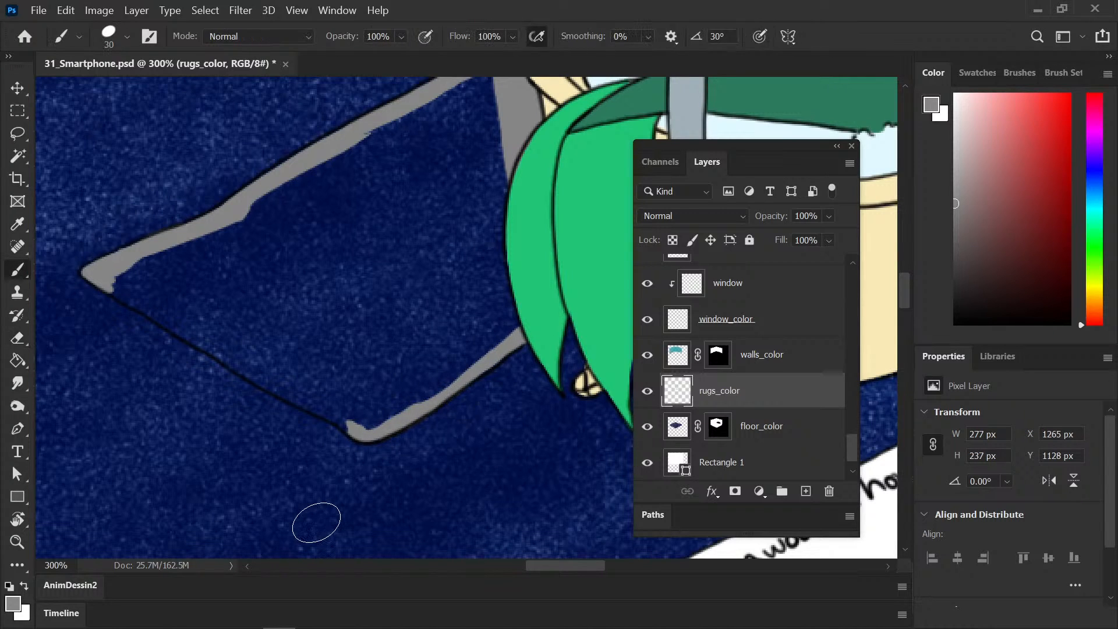
mouse_move(99, 281)
left_mouse_down()
mouse_move(197, 322)
mouse_move(128, 293)
mouse_move(323, 419)
mouse_move(261, 373)
mouse_move(286, 387)
mouse_move(269, 368)
mouse_move(292, 357)
left_mouse_up()
key("e")
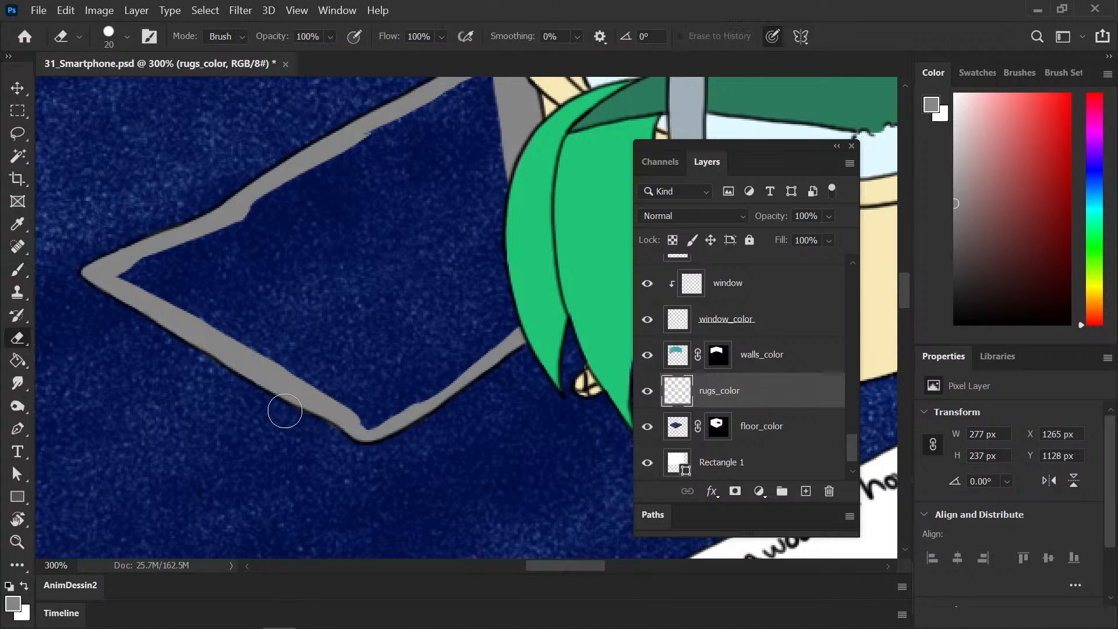
key("b")
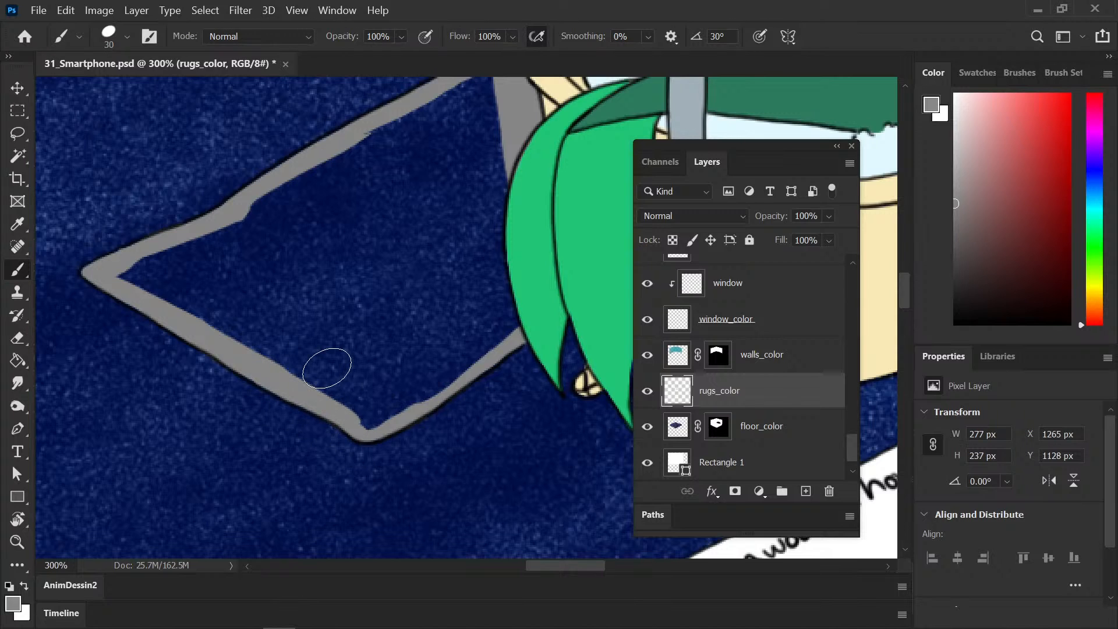
left_click_drag(300, 391, 374, 422)
key("w")
left_click(376, 355)
key("b")
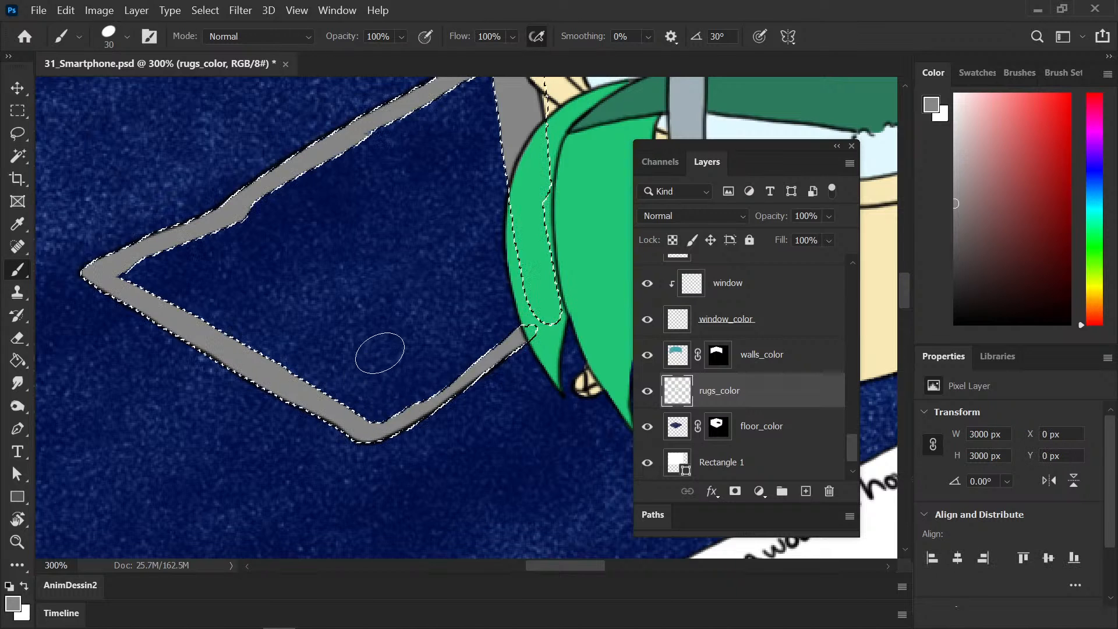
key("ctrl+d")
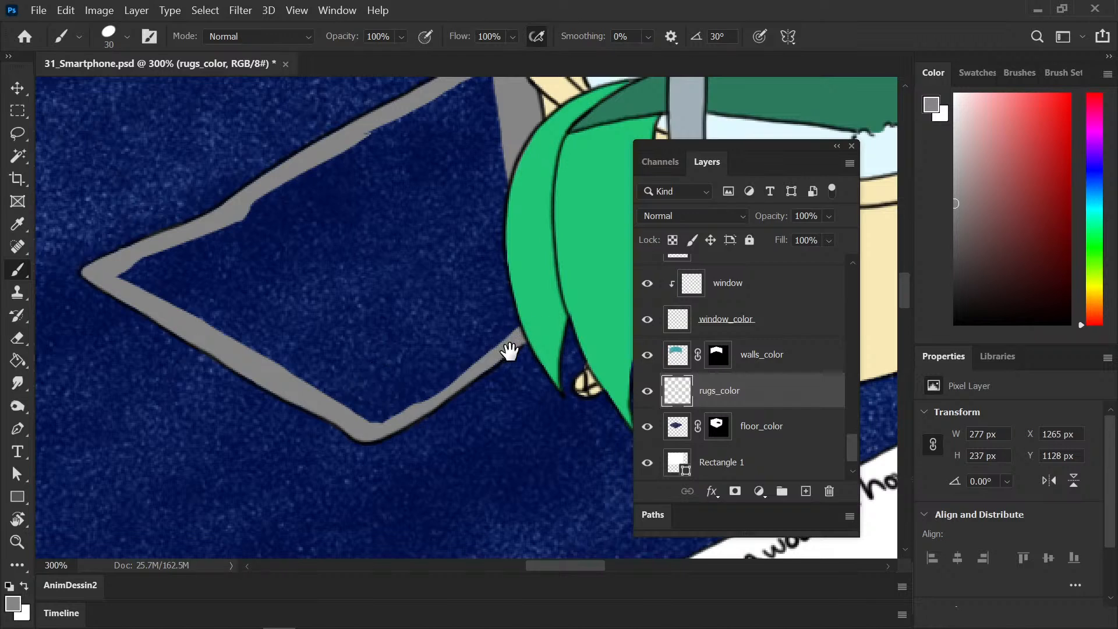
Step: Close the gap in the rug's grey border with straight brush strokes along the mermaid's tail fin
left_click_drag(512, 344, 443, 396)
left_click(446, 214, "shift")
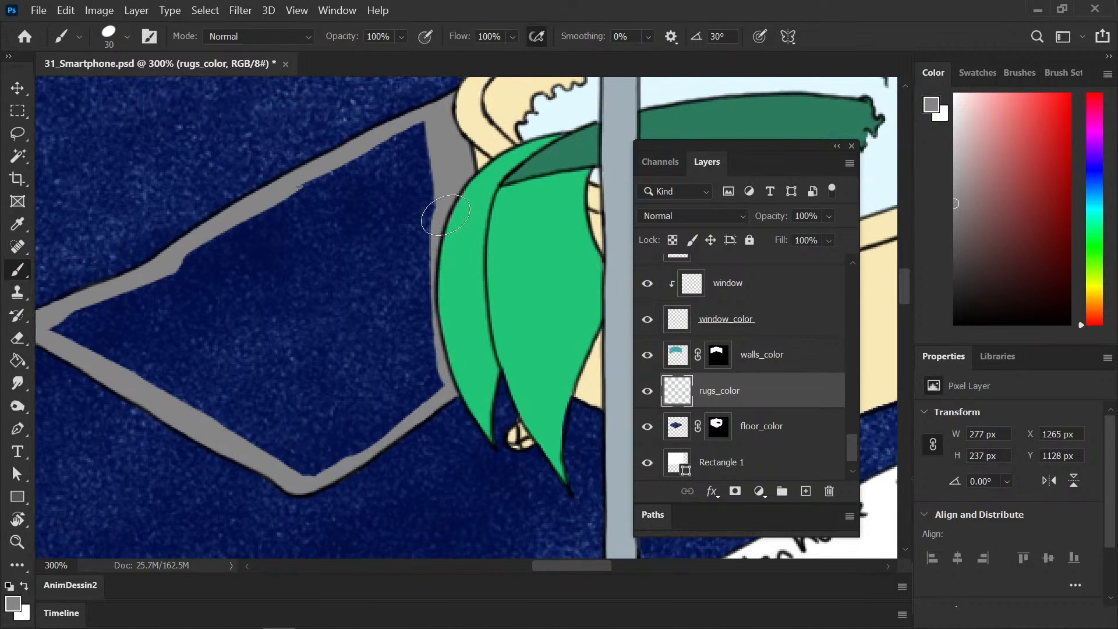
left_click(460, 366, "shift")
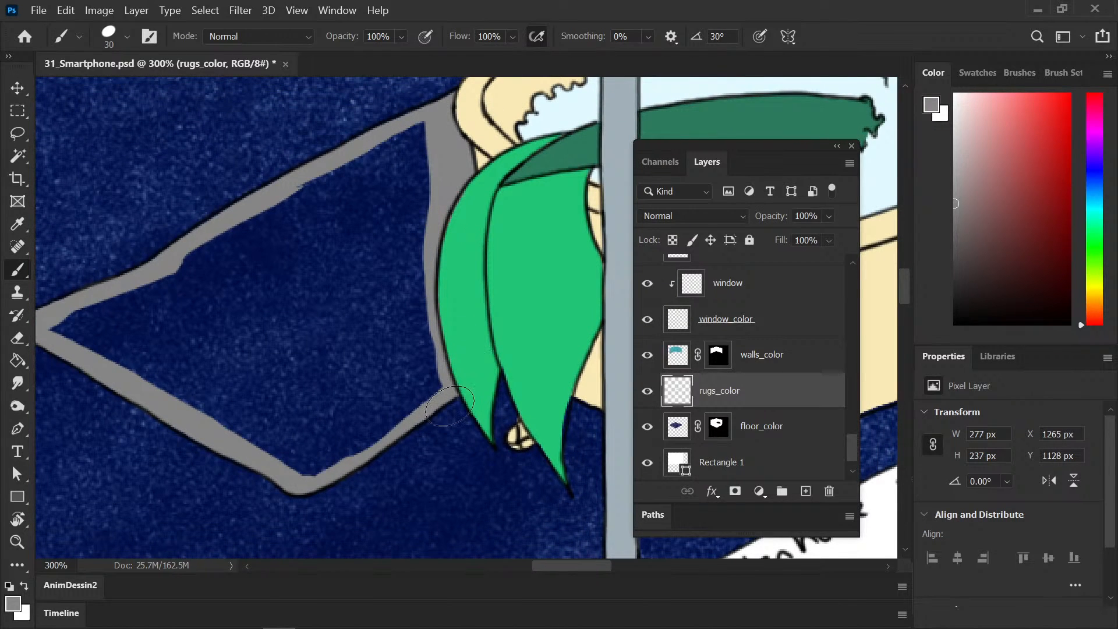
Step: Select the rug's unpainted interior with the Magic Wand and expand the selection slightly into the grey border
key("w")
left_click(325, 394)
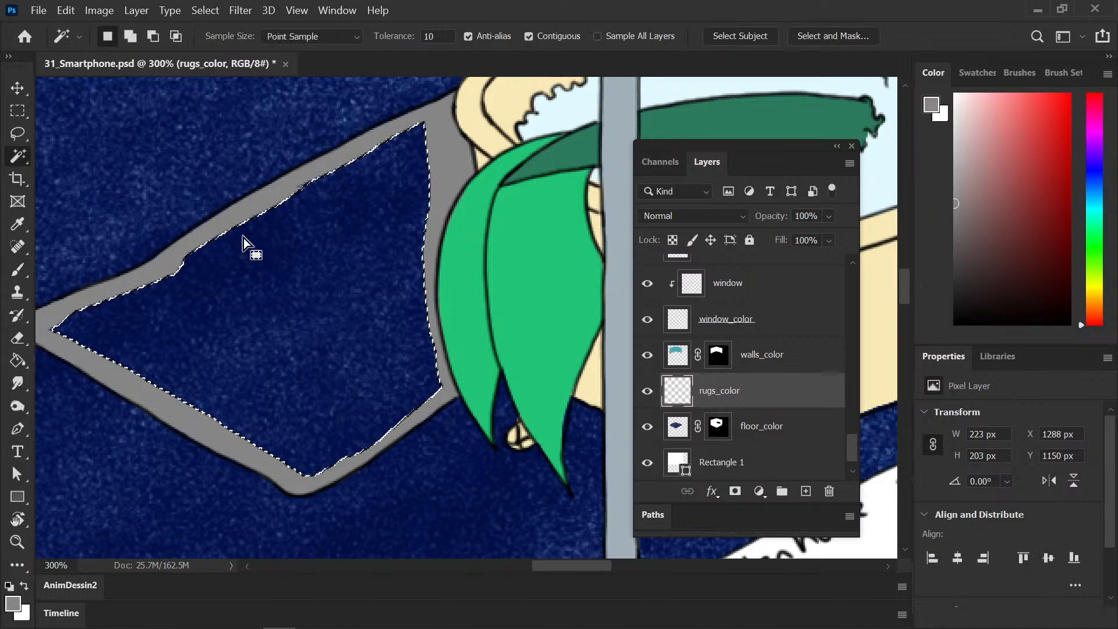
key("b")
left_click(208, 11)
mouse_move(259, 242)
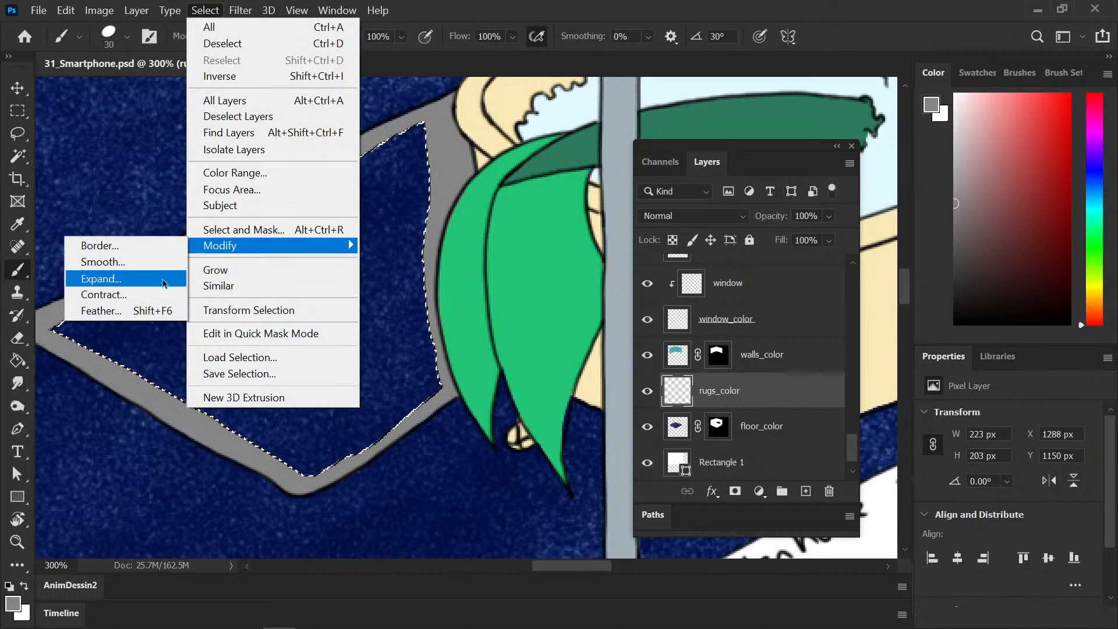
left_click(111, 280)
left_click(438, 402)
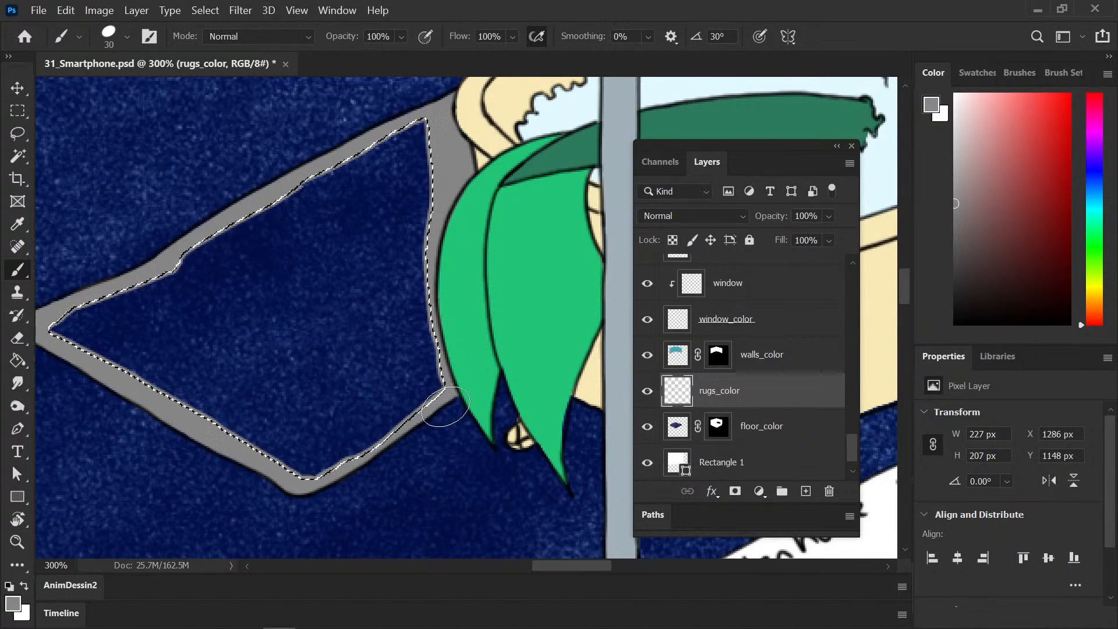
Step: Fill the selected rug interior with grey using the Paint Bucket, deselect it and save the document
key("g")
left_click(320, 370)
key("ctrl+d")
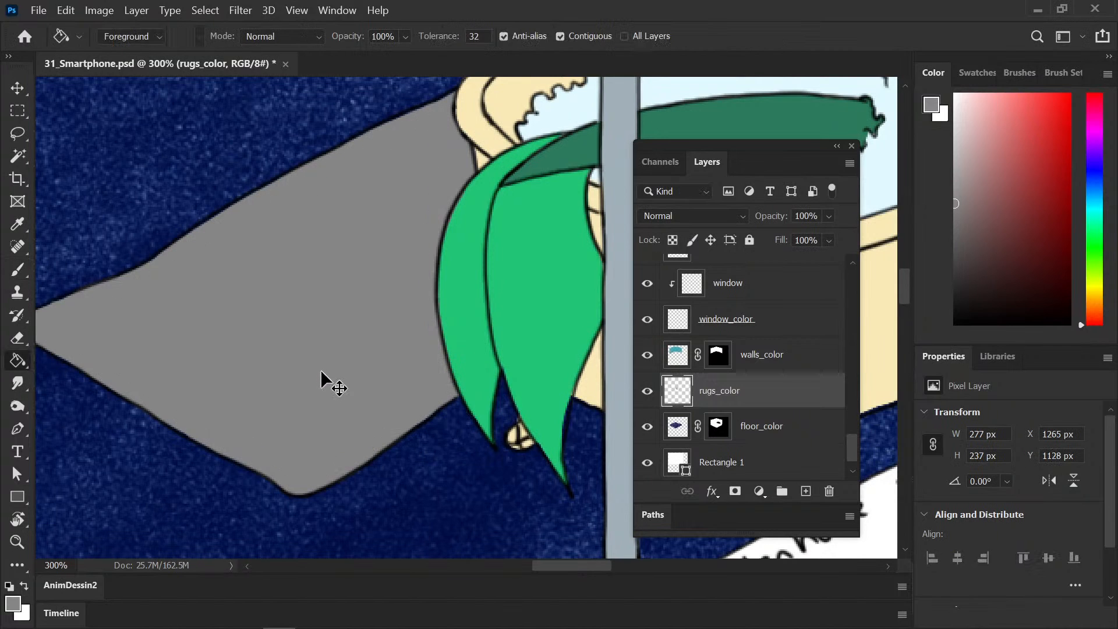
key("ctrl+s")
Step: Brush a grey border inside the outline of the rug beside the pink cabinet, from its left corner along the upper edges and around the right corner
key("b")
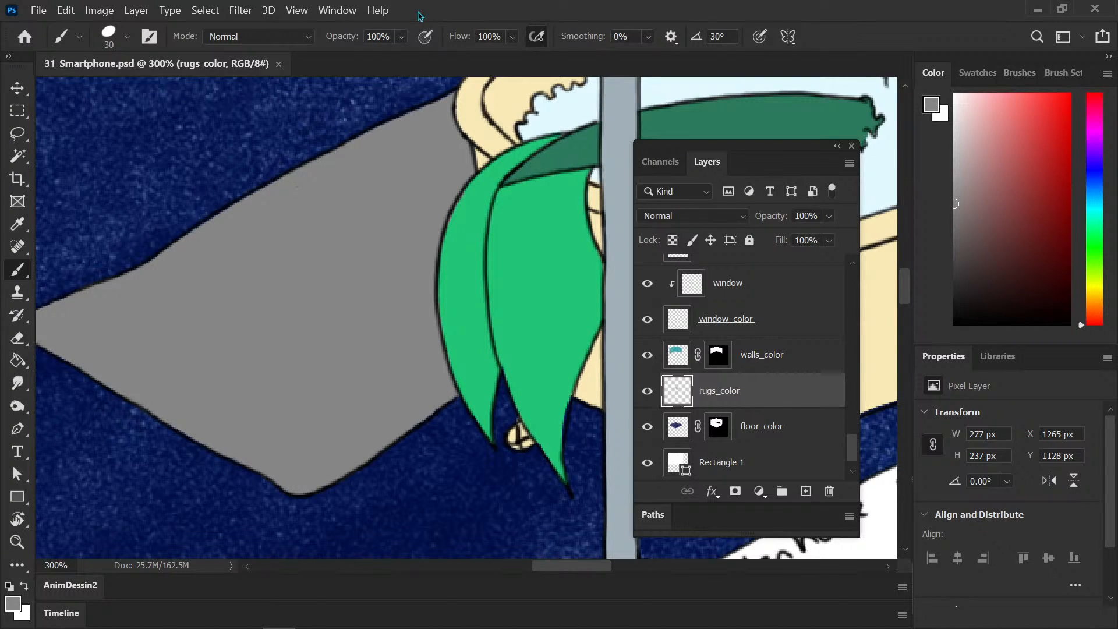
left_click_drag(194, 287, 326, 328)
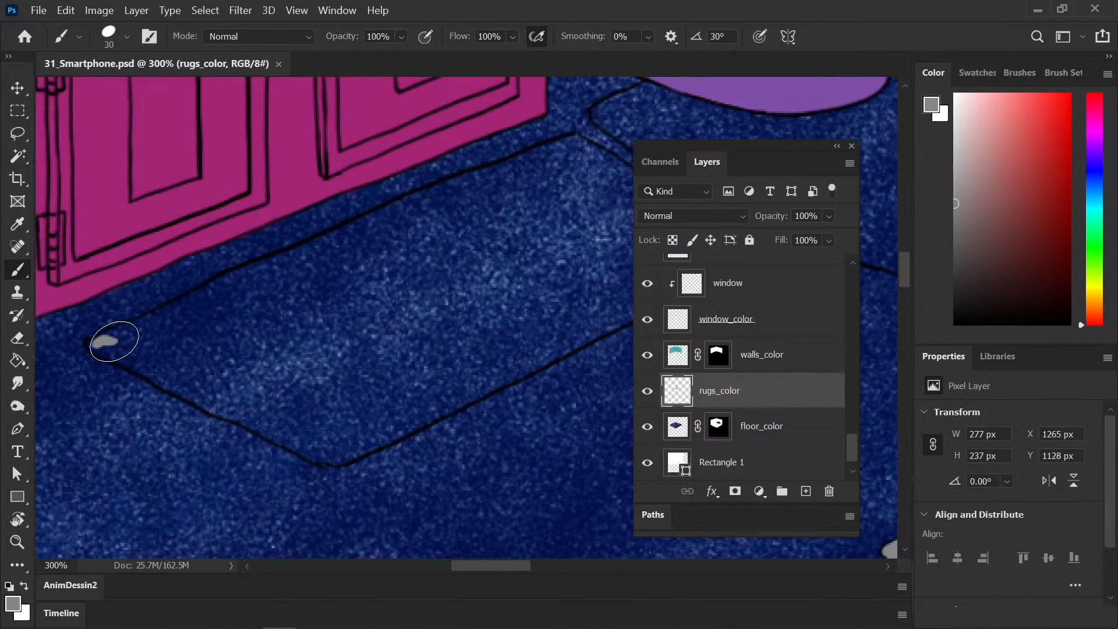
left_click_drag(114, 341, 172, 368)
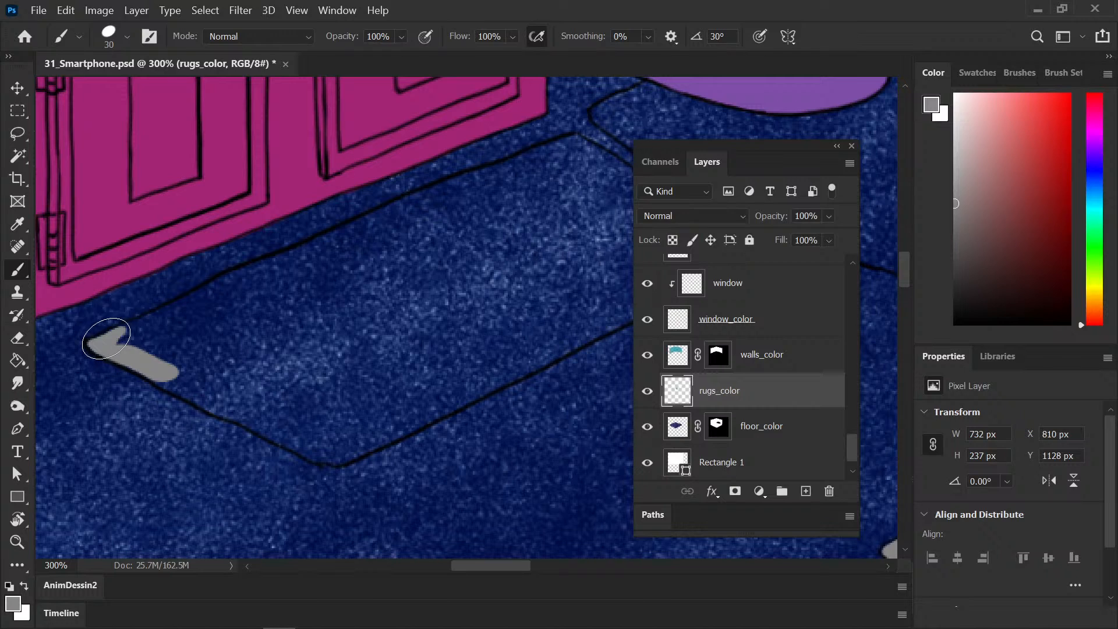
mouse_move(106, 338)
left_mouse_down()
mouse_move(168, 326)
mouse_move(166, 345)
mouse_move(119, 338)
mouse_move(140, 332)
mouse_move(116, 343)
mouse_move(338, 239)
mouse_move(291, 253)
mouse_move(392, 223)
left_mouse_up()
mouse_move(296, 269)
left_mouse_down()
mouse_move(393, 226)
mouse_move(139, 322)
mouse_move(222, 263)
mouse_move(296, 233)
left_mouse_up()
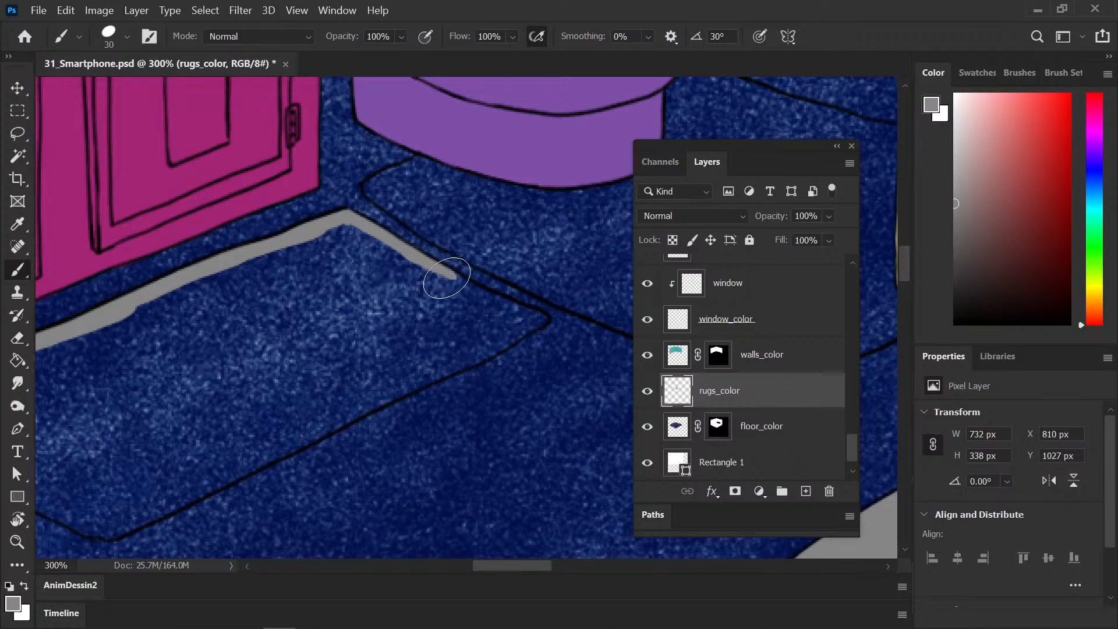
left_click_drag(433, 265, 532, 312)
left_click_drag(509, 364, 576, 302)
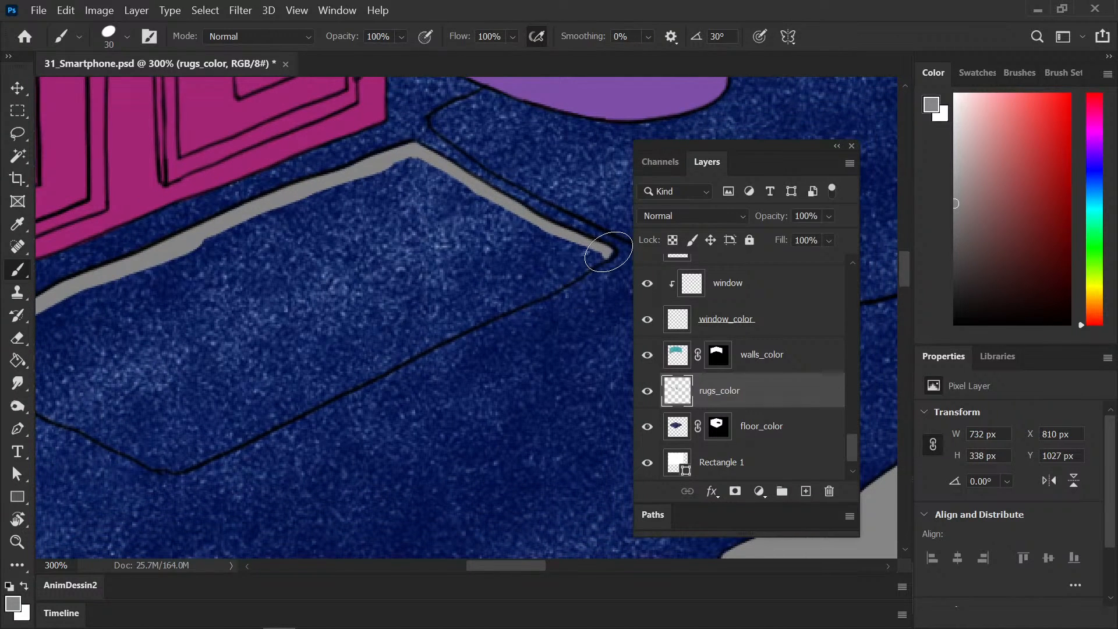
left_click_drag(609, 252, 496, 317)
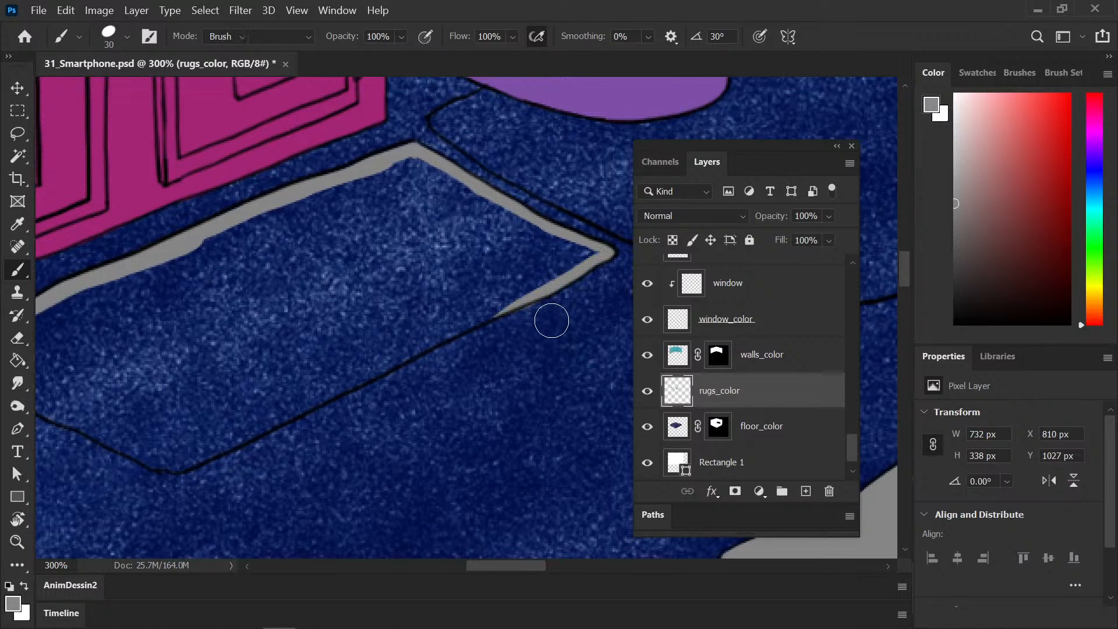
Step: Clean up the overspill and close the cabinet rug's grey border along its lower edges
key("e")
key("b")
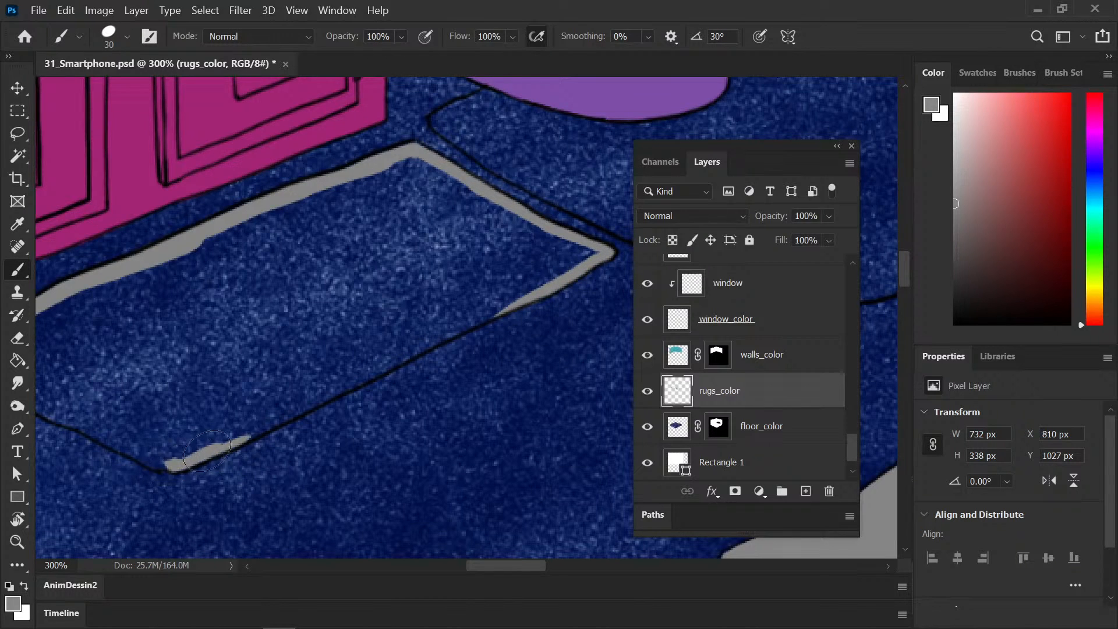
mouse_move(173, 465)
left_mouse_down()
mouse_move(397, 364)
mouse_move(431, 337)
mouse_move(499, 322)
left_mouse_up()
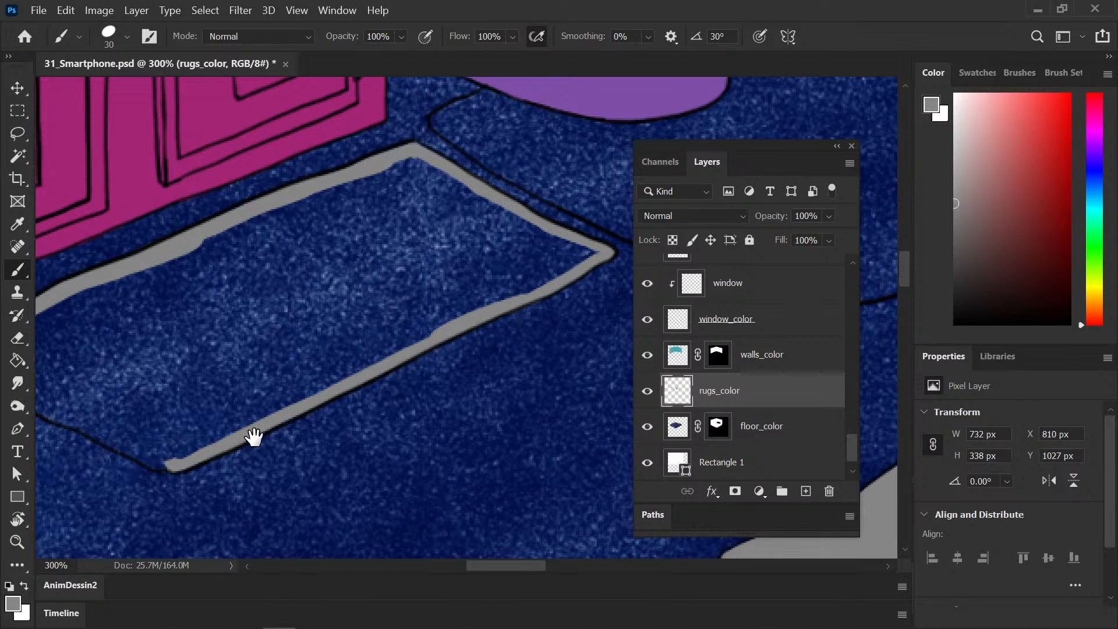
left_click_drag(254, 436, 361, 404)
mouse_move(116, 317)
left_mouse_down()
mouse_move(87, 358)
mouse_move(91, 348)
mouse_move(263, 434)
left_mouse_up()
Step: Select the cabinet rug's unpainted interior with the Magic Wand and expand the selection by 2 pixels
key("w")
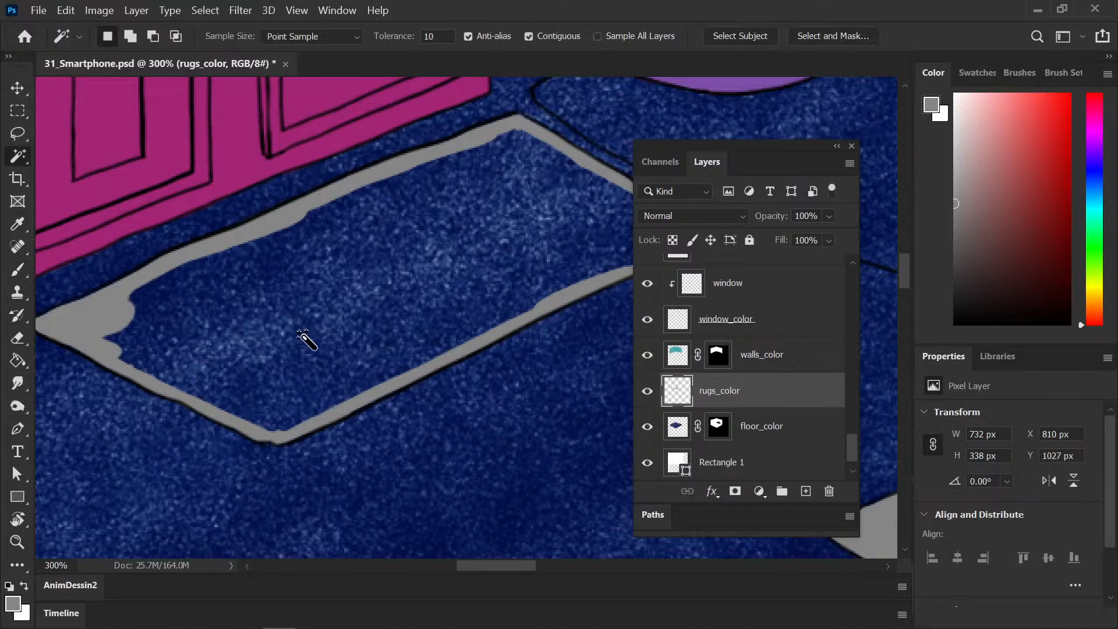
left_click(329, 304)
left_click(233, 11)
mouse_move(205, 10)
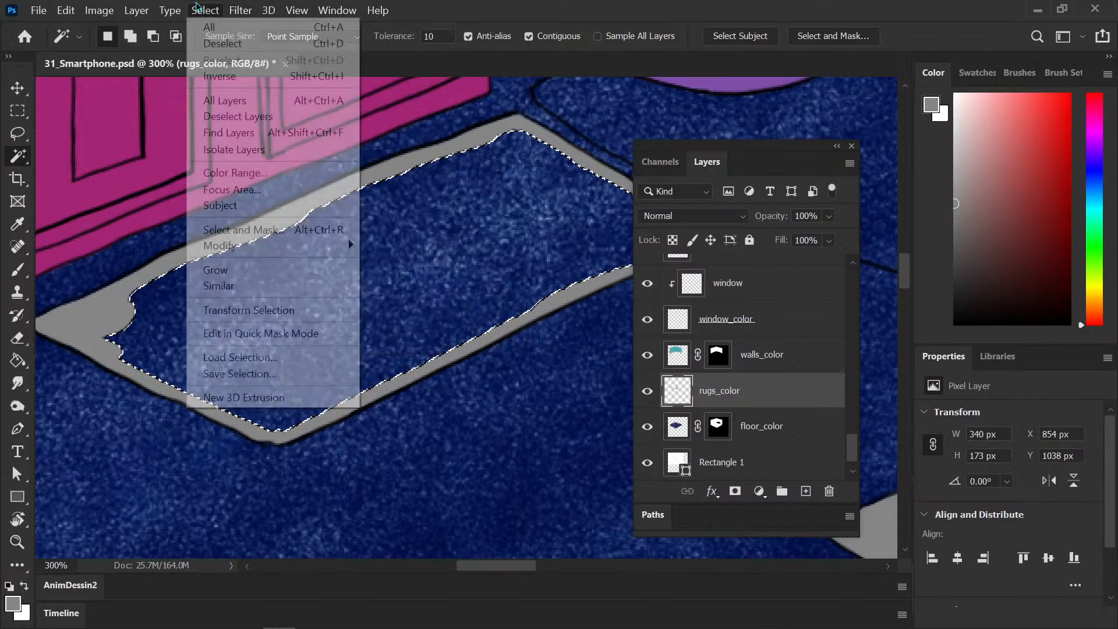
mouse_move(290, 245)
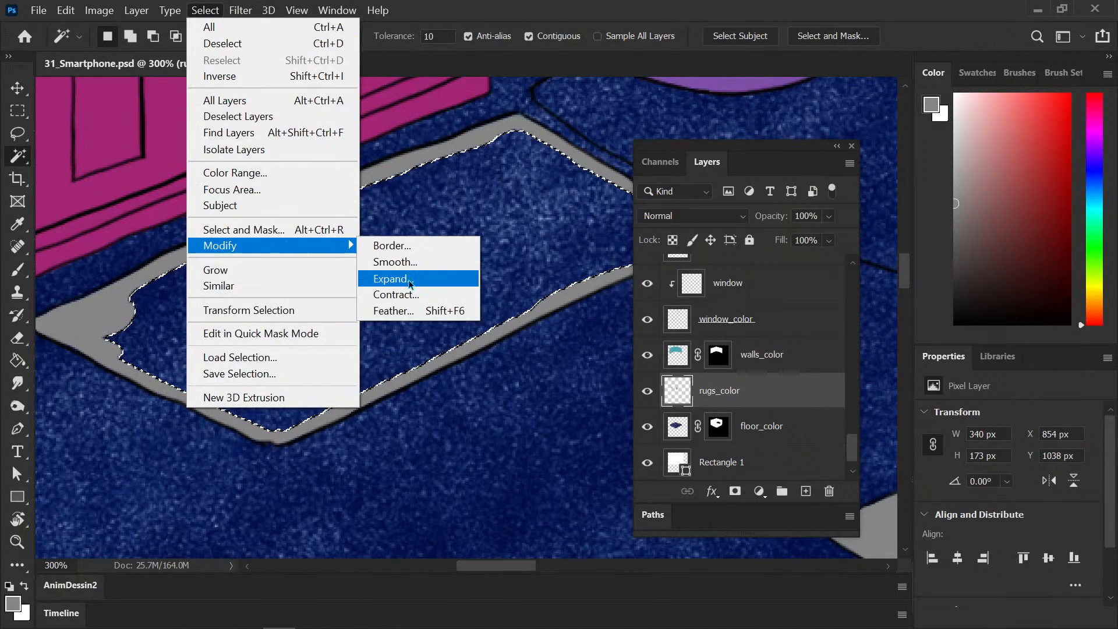
left_click(401, 279)
left_click(434, 402)
Step: Fill the cabinet rug's selected interior with grey using the Paint Bucket and deselect it
key("g")
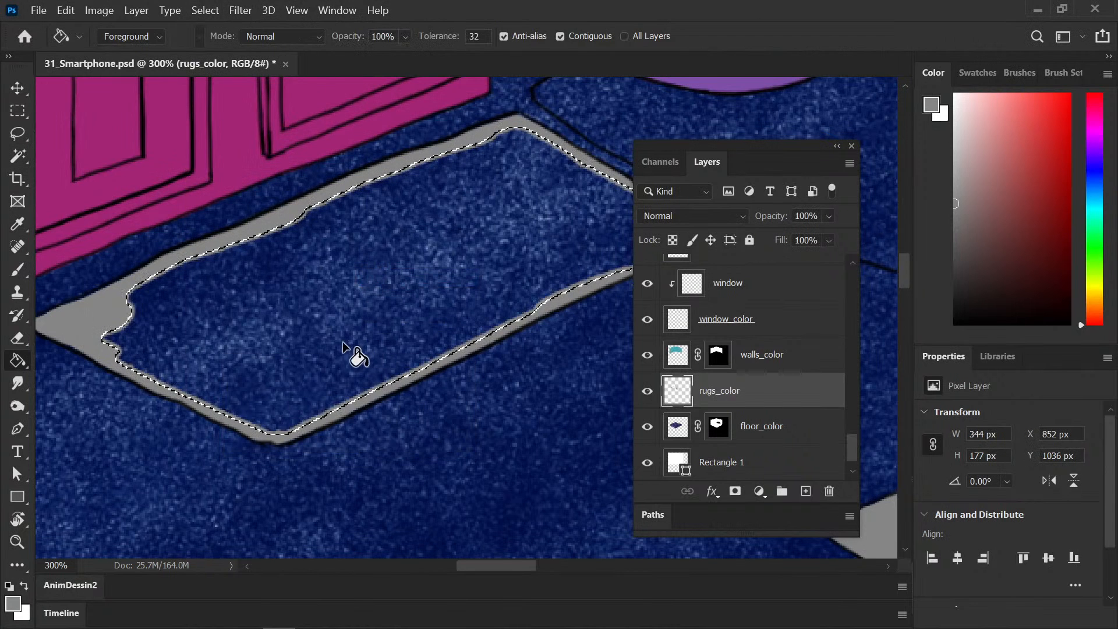
left_click(343, 341)
key("ctrl+d")
Step: Brush a grey border inside the toilet rug's left corner and front-left edge, erasing the paint that crosses the outline
key("b")
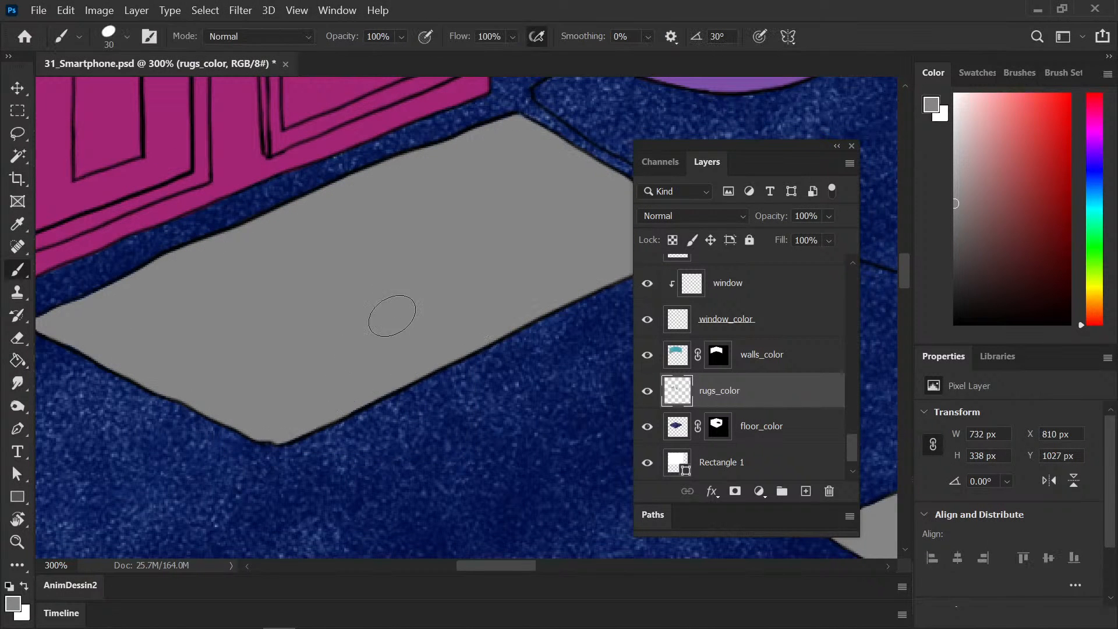
scroll(242, 369, "right", 10)
scroll(352, 404, "up", 5)
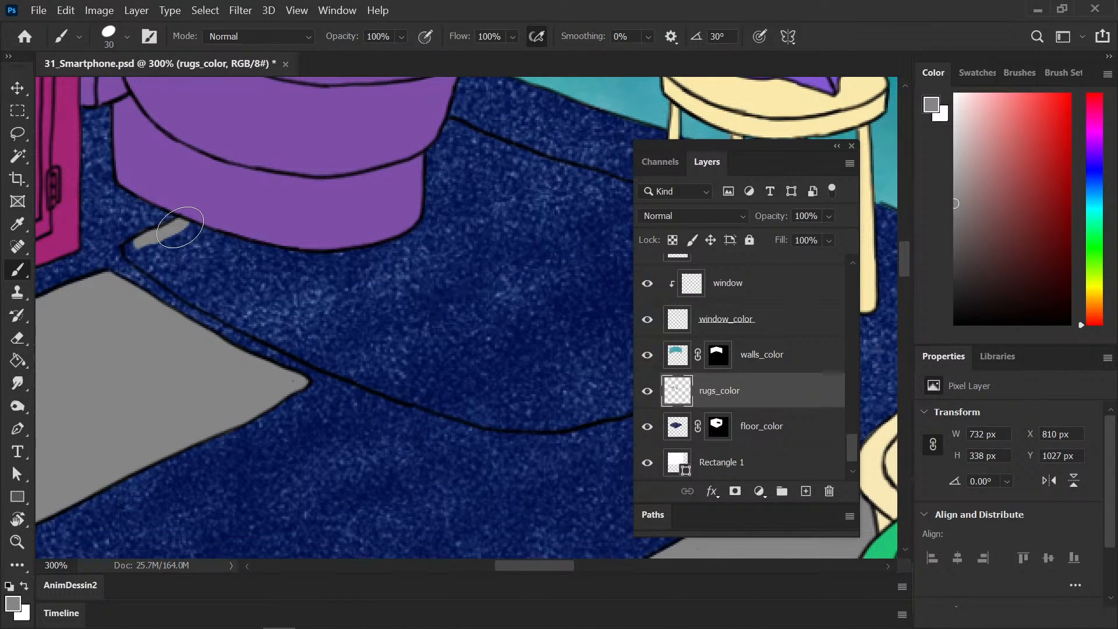
left_click_drag(129, 249, 166, 267)
key("e")
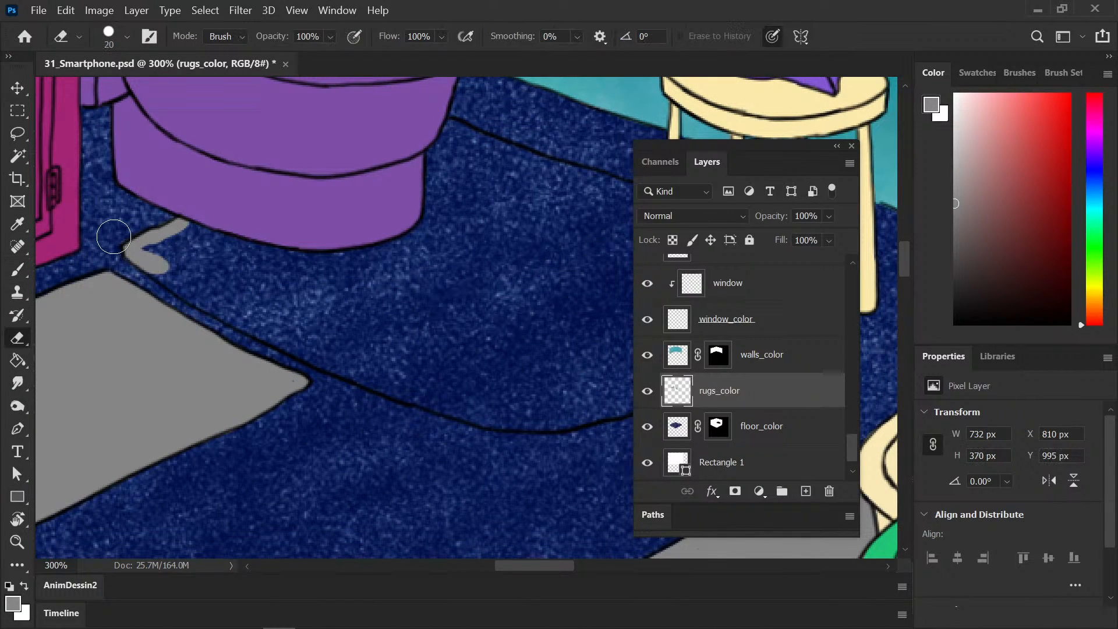
key("b")
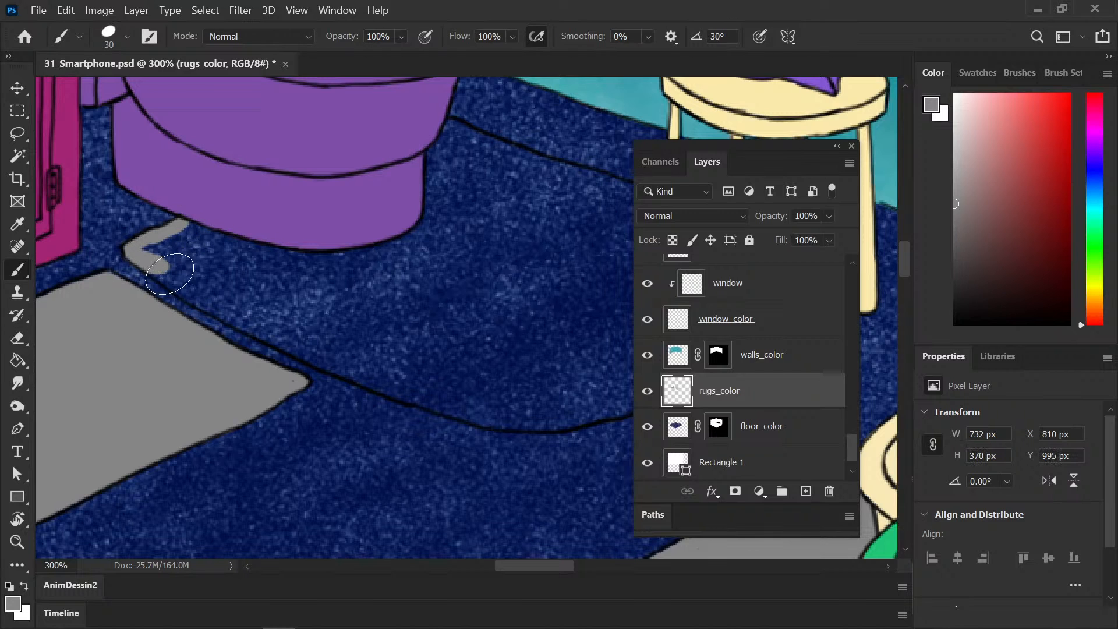
left_click_drag(143, 256, 236, 316)
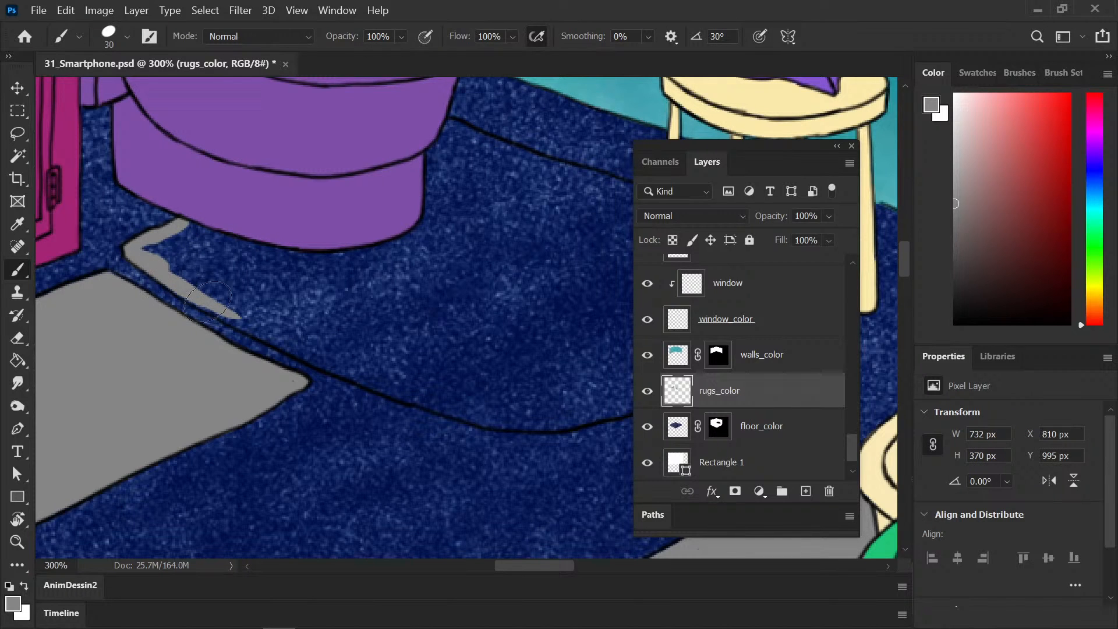
left_click_drag(180, 288, 341, 369)
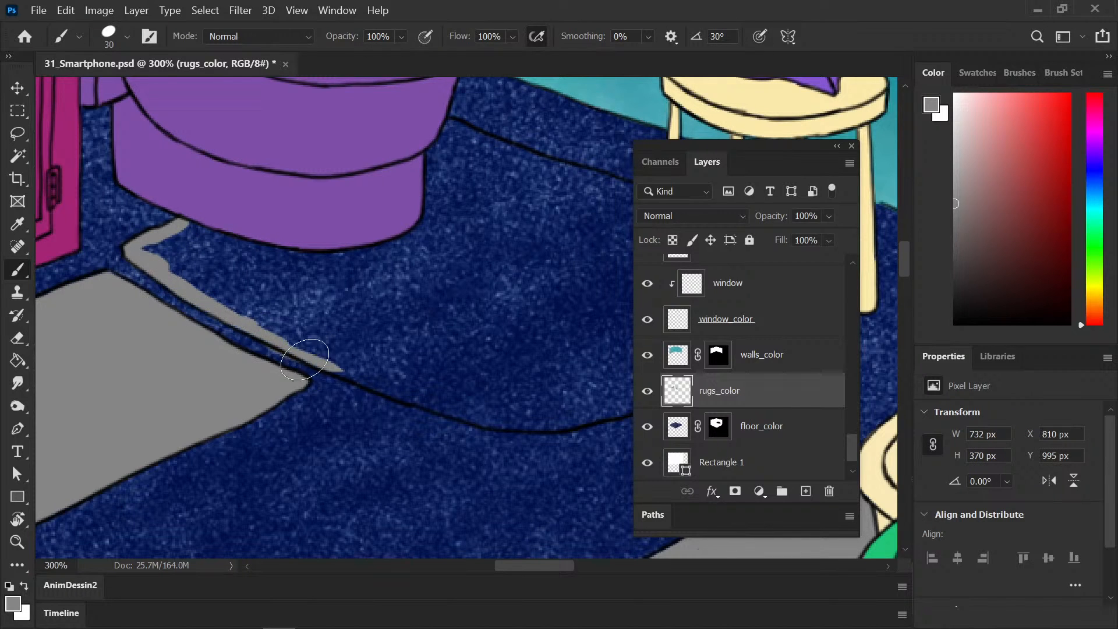
key("e")
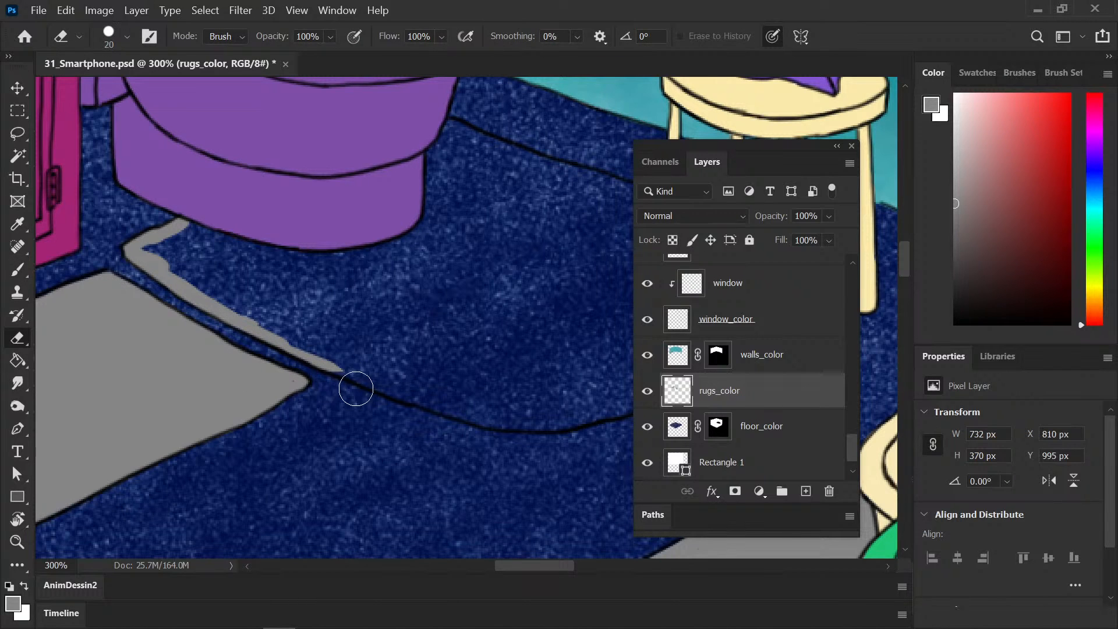
key("b")
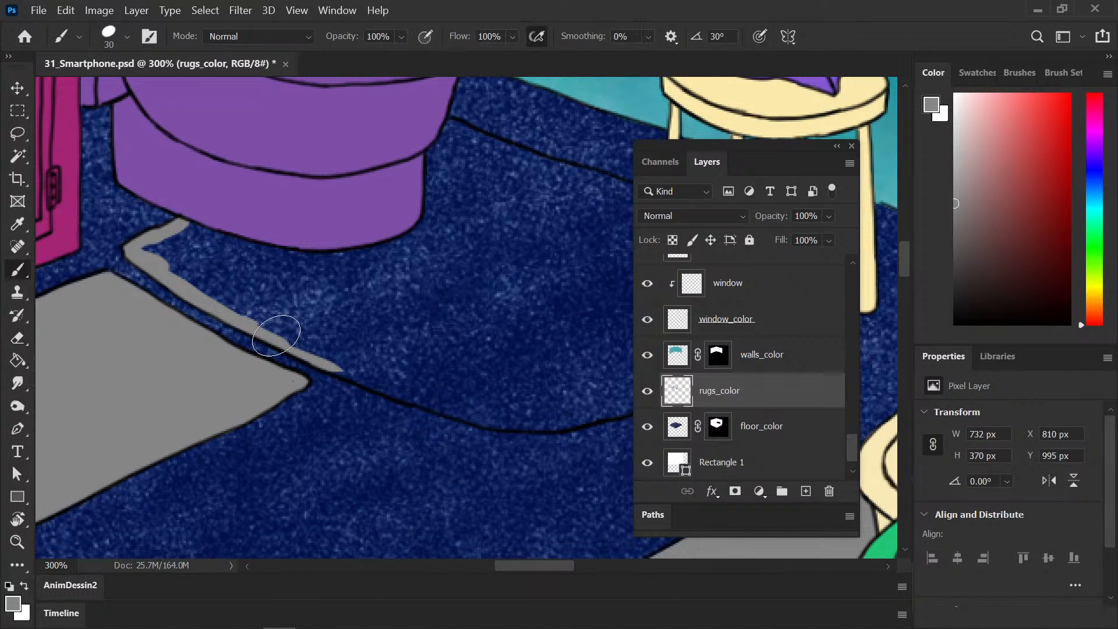
Step: Close the toilet rug's grey border along its curved front edge, behind the stool legs and around the toilet base
mouse_move(276, 337)
left_mouse_down()
mouse_move(430, 403)
mouse_move(191, 369)
left_mouse_up()
mouse_move(280, 380)
left_mouse_down()
mouse_move(222, 367)
mouse_move(302, 389)
mouse_move(274, 385)
mouse_move(284, 392)
mouse_move(350, 398)
mouse_move(486, 342)
mouse_move(451, 366)
mouse_move(532, 300)
mouse_move(561, 228)
mouse_move(481, 317)
mouse_move(474, 278)
mouse_move(449, 262)
left_mouse_up()
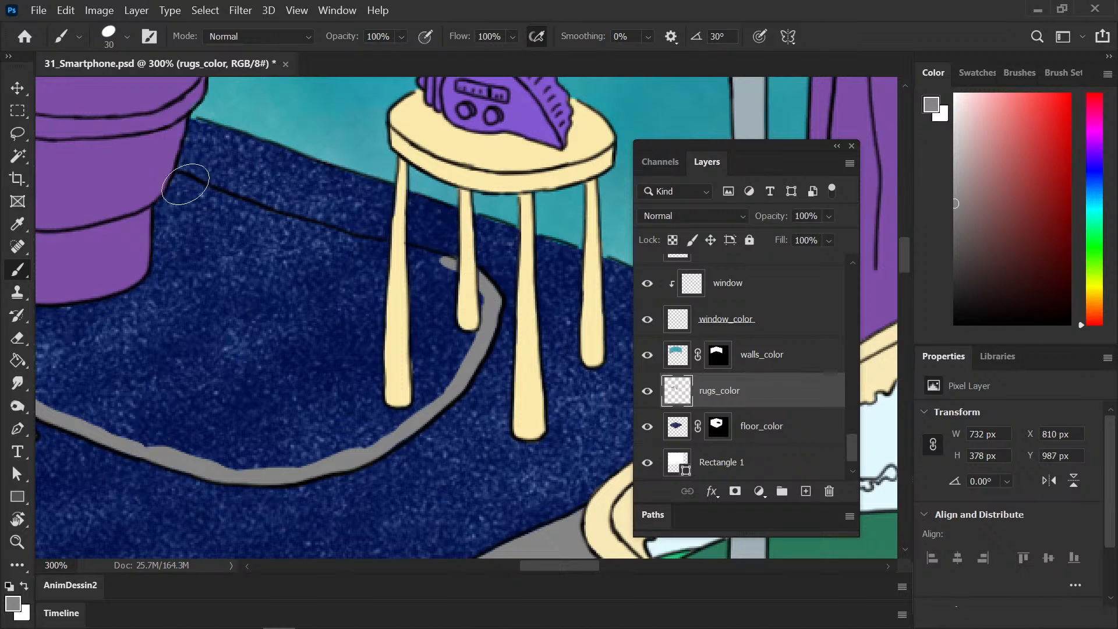
mouse_move(183, 182)
left_mouse_down()
mouse_move(166, 176)
mouse_move(233, 207)
left_mouse_up()
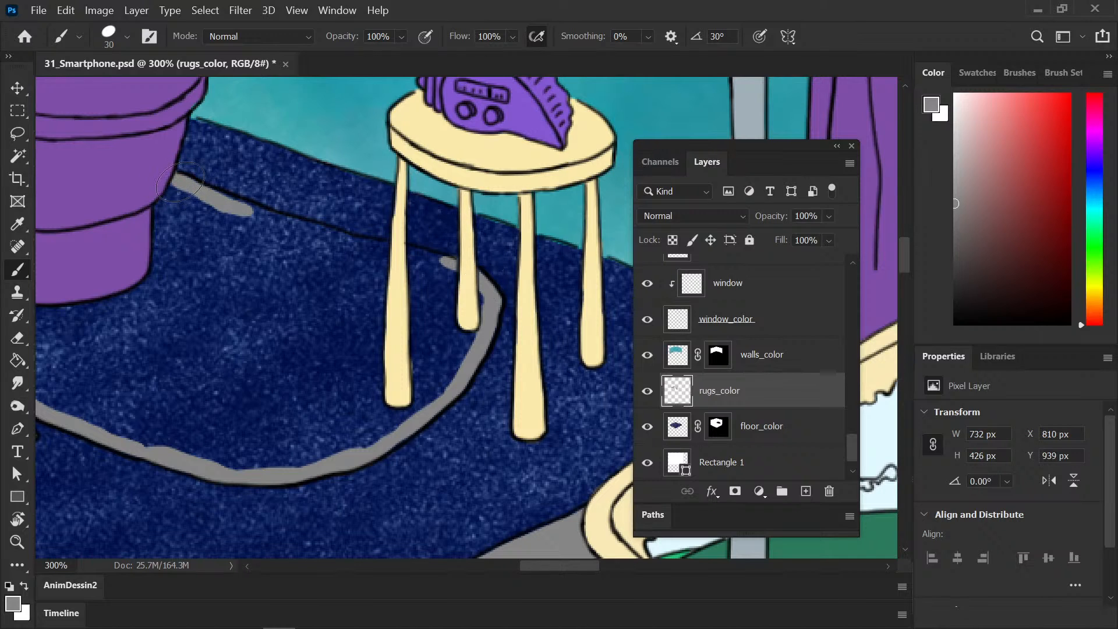
mouse_move(180, 182)
left_mouse_down()
mouse_move(319, 238)
mouse_move(266, 221)
mouse_move(448, 264)
mouse_move(480, 300)
left_mouse_up()
mouse_move(178, 192)
left_mouse_down()
mouse_move(164, 264)
mouse_move(143, 293)
left_mouse_up()
left_click_drag(233, 295, 448, 298)
mouse_move(127, 281)
left_mouse_down()
mouse_move(323, 308)
mouse_move(383, 296)
left_mouse_up()
Step: Select the toilet rug's unpainted interior with the Magic Wand and expand the selection by 2 pixels
key("w")
left_click(382, 379)
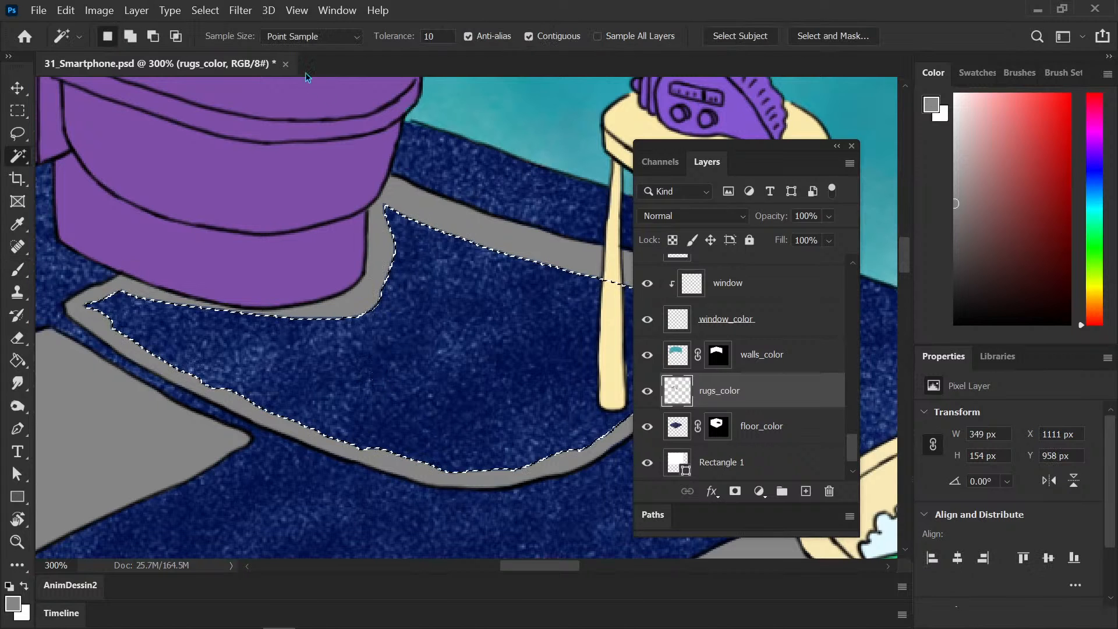
left_click(195, 10)
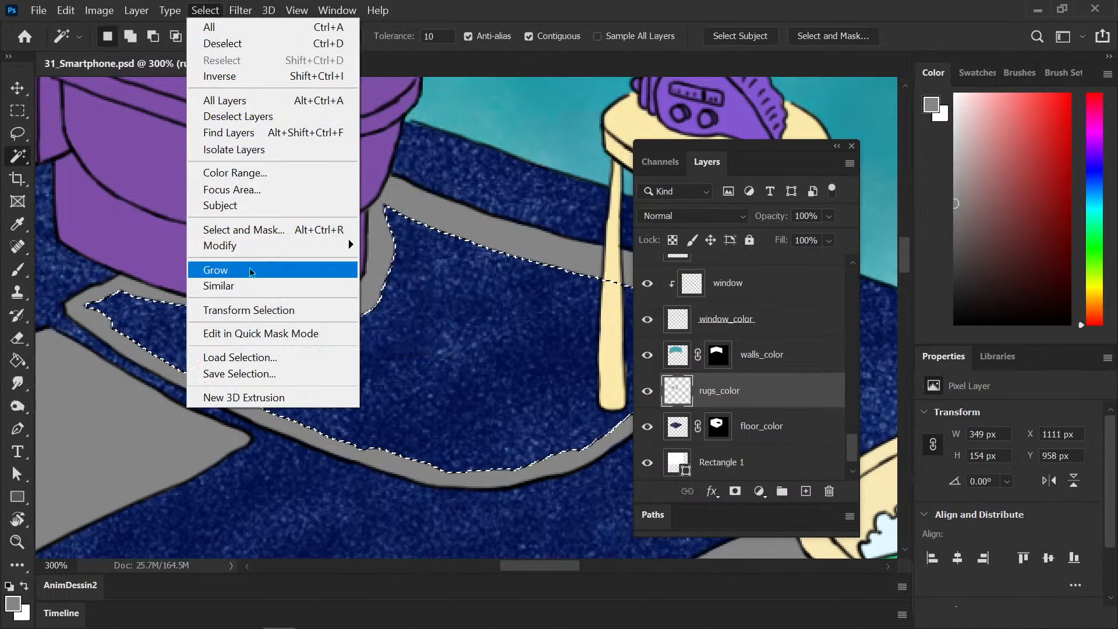
mouse_move(243, 244)
left_click(174, 271)
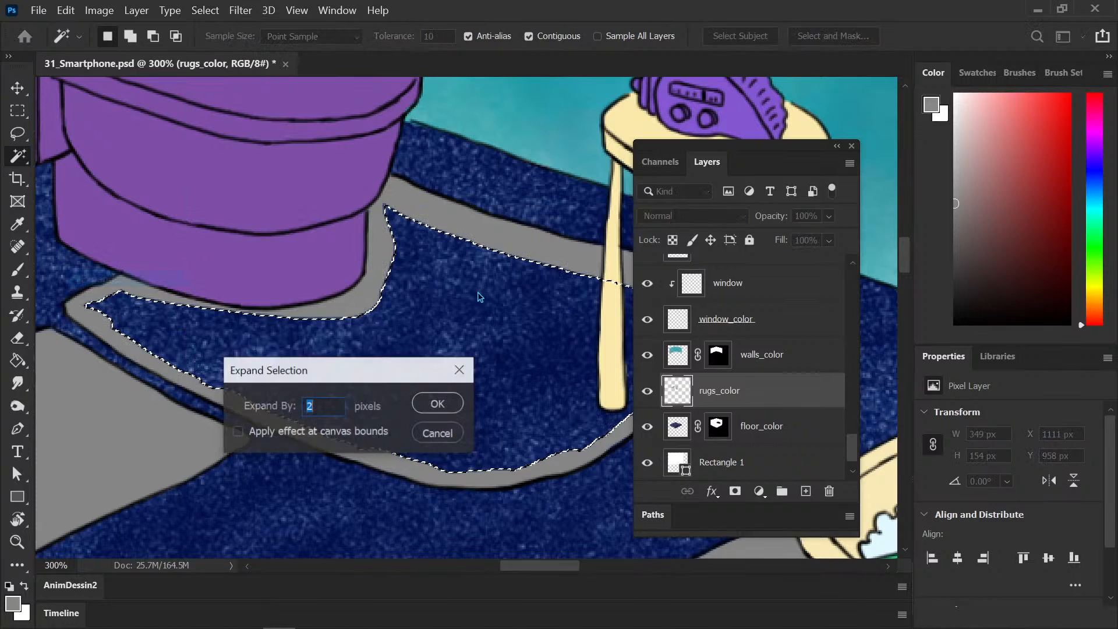
left_click(455, 408)
Step: Fill the toilet rug's selected interior with grey using the Paint Bucket, deselect it and save the document
key("g")
left_click(424, 395)
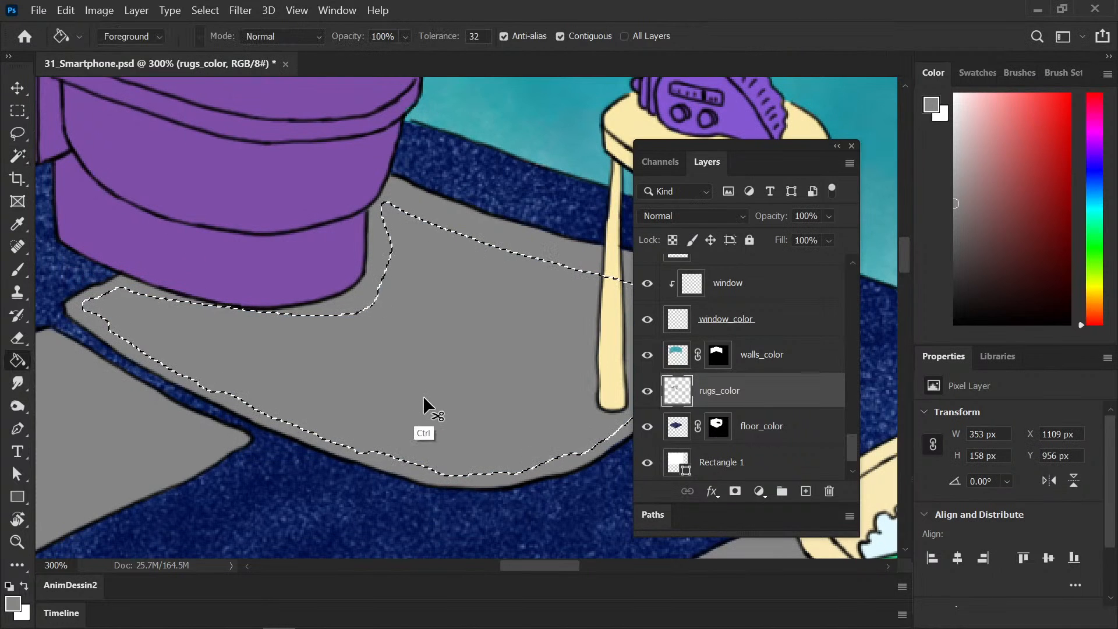
key("ctrl+d")
key("ctrl+s")
Step: Hide the swatches layer and save the document
key("b")
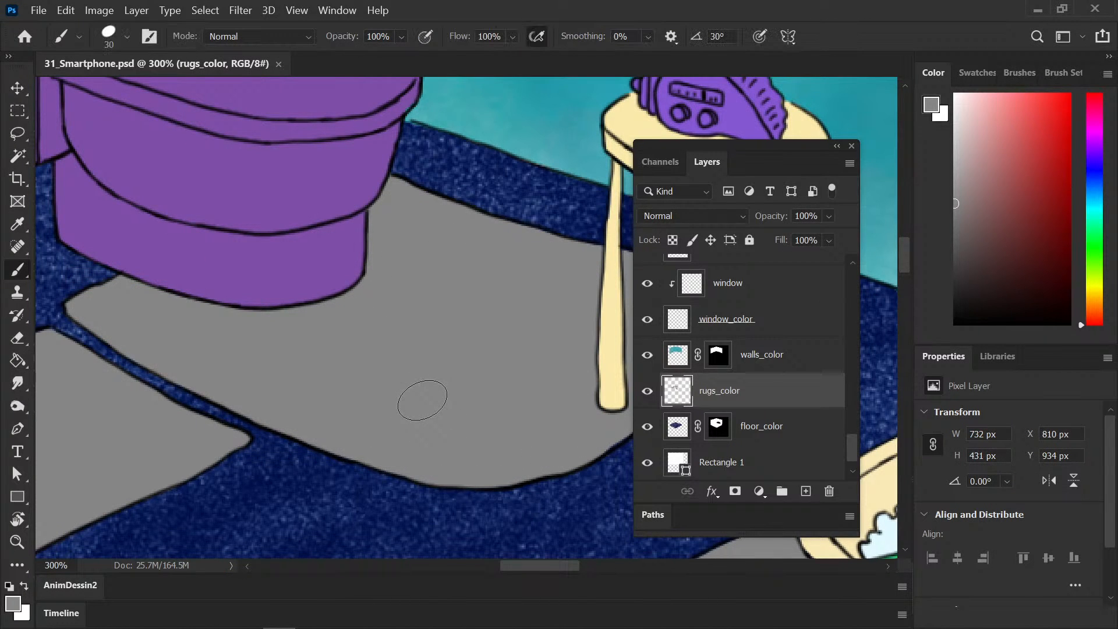
scroll(422, 400, "down", 6)
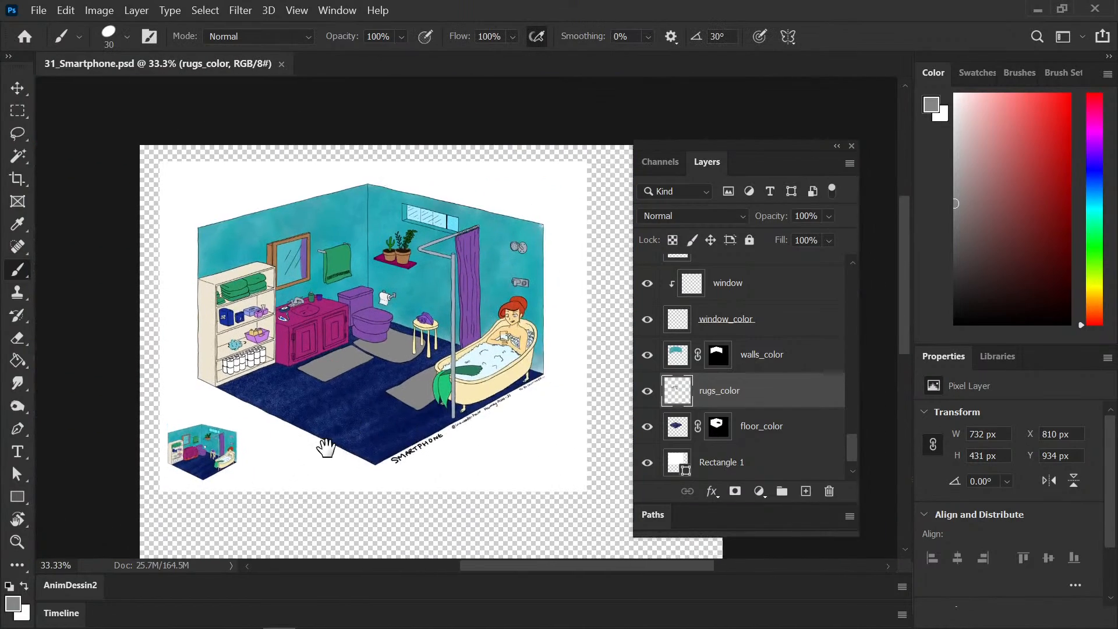
scroll(326, 448, "up", 3)
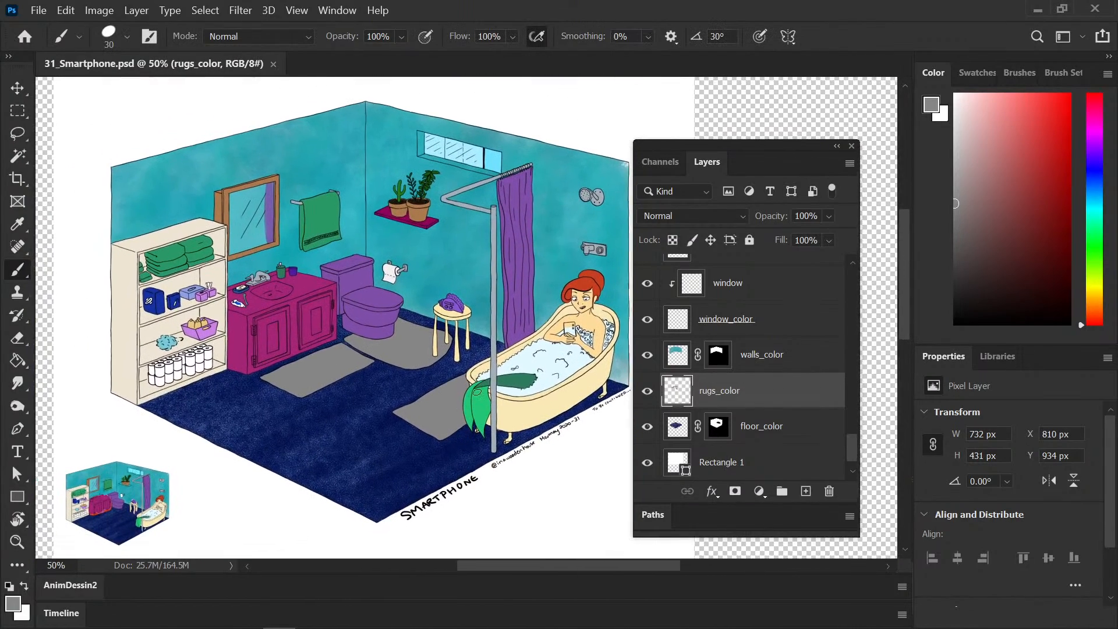
scroll(645, 298, "up", 10)
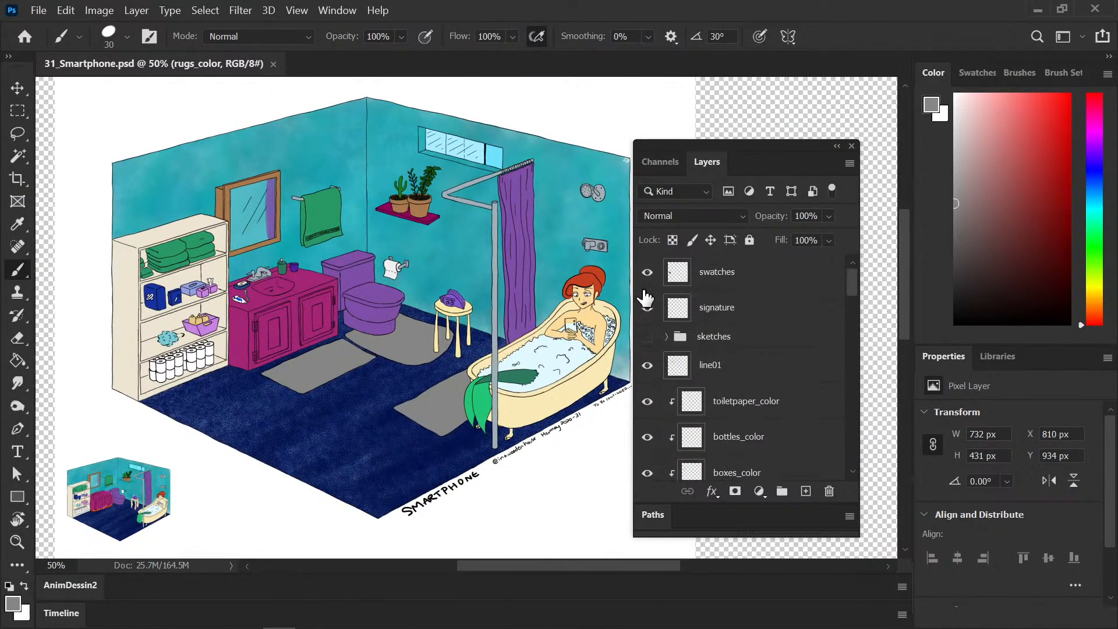
left_click(647, 272)
key("ctrl+s")
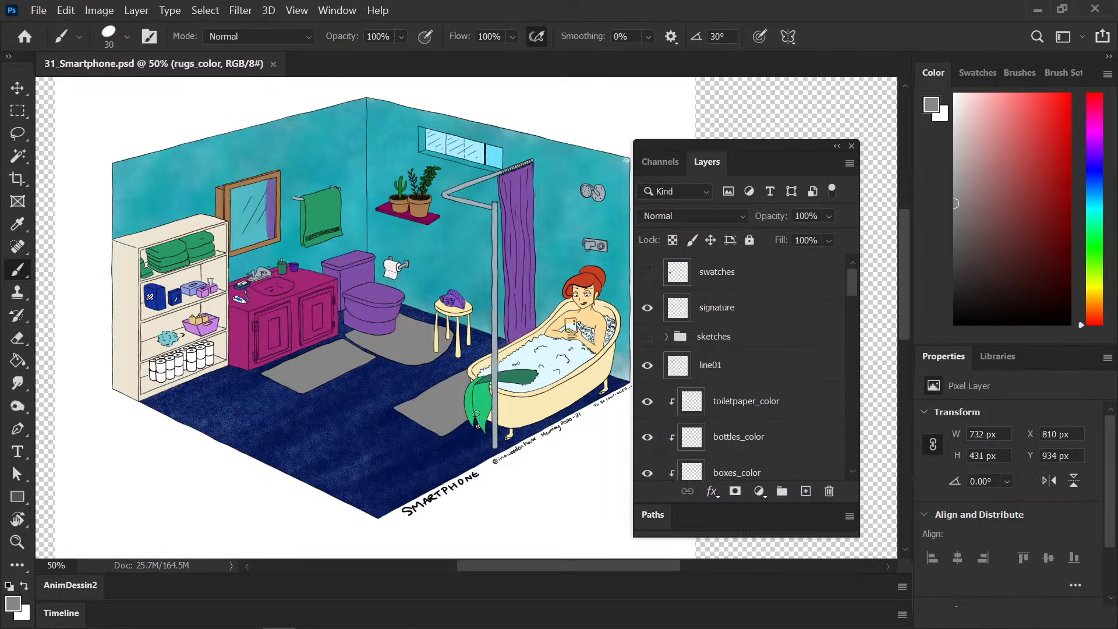
Step: Open a Hue/Saturation adjustment for the rugs_color layer and turn on Colorize
left_click_drag(461, 420, 446, 405)
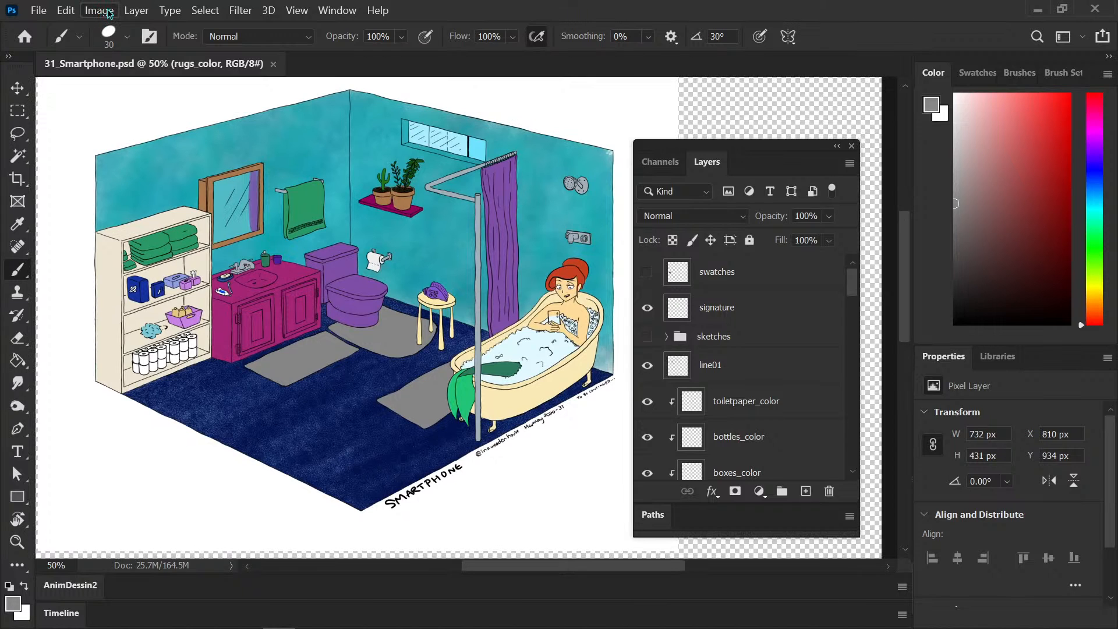
mouse_move(852, 282)
left_mouse_down()
mouse_move(851, 396)
mouse_move(834, 433)
left_mouse_up()
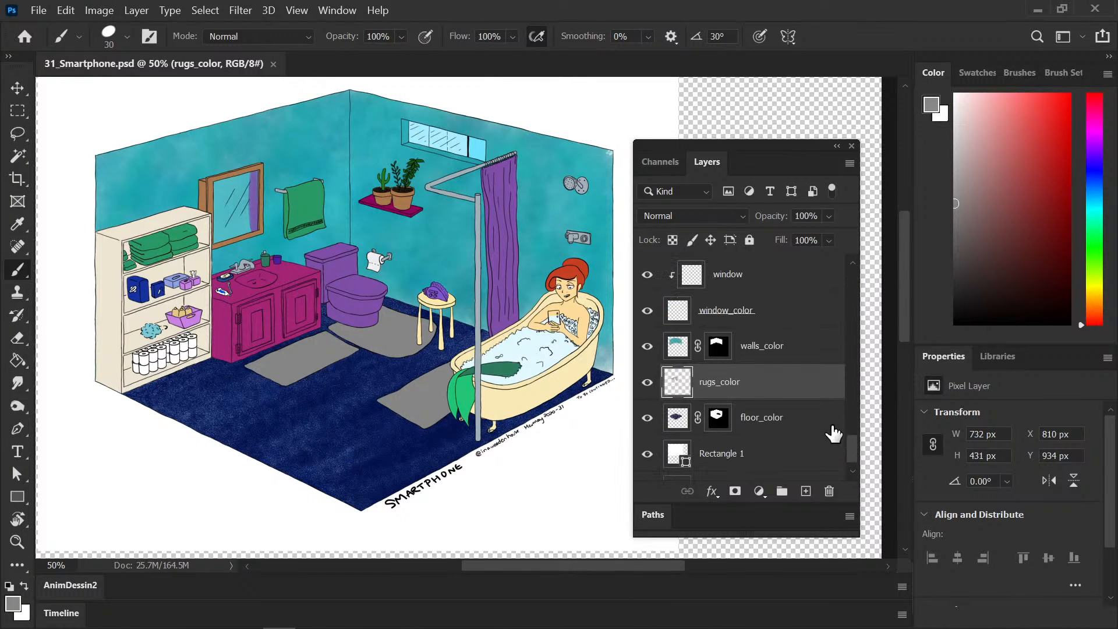
left_click(99, 10)
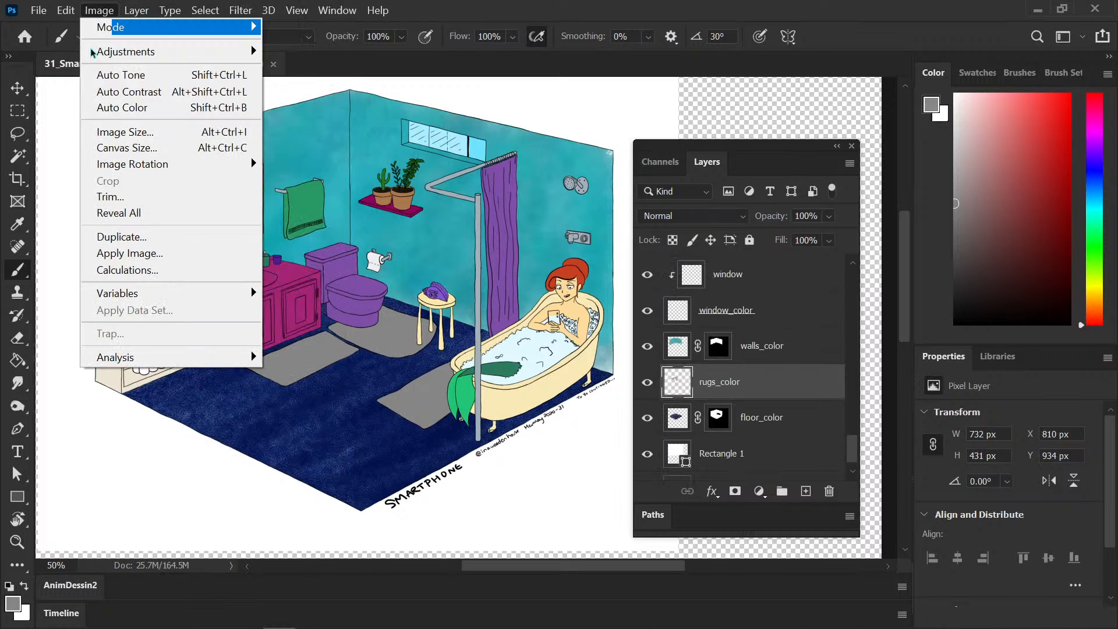
mouse_move(135, 58)
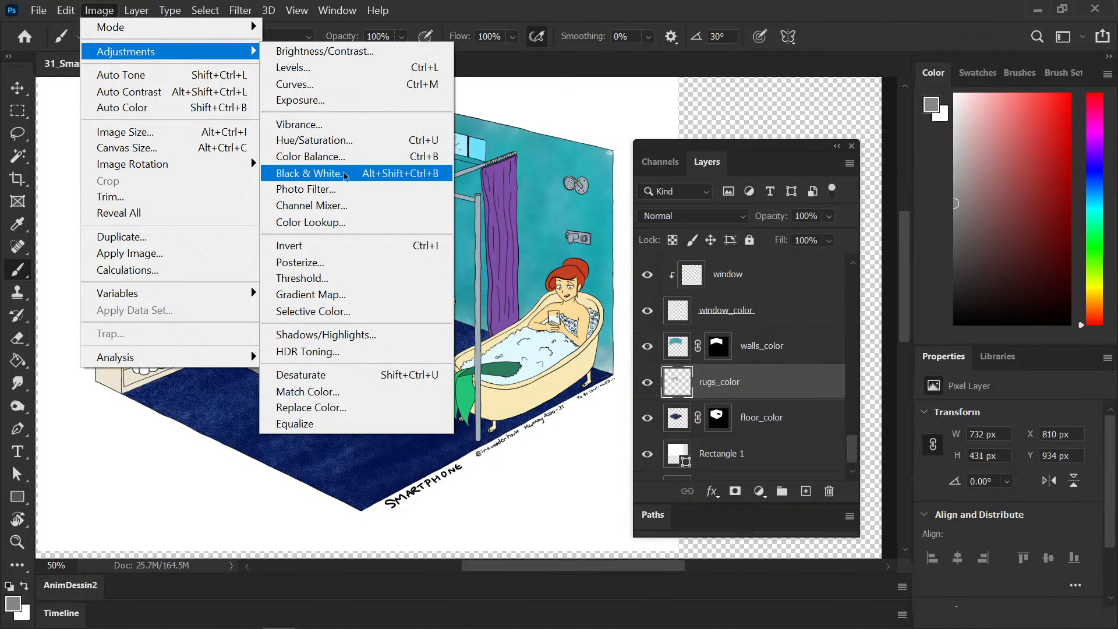
left_click(353, 142)
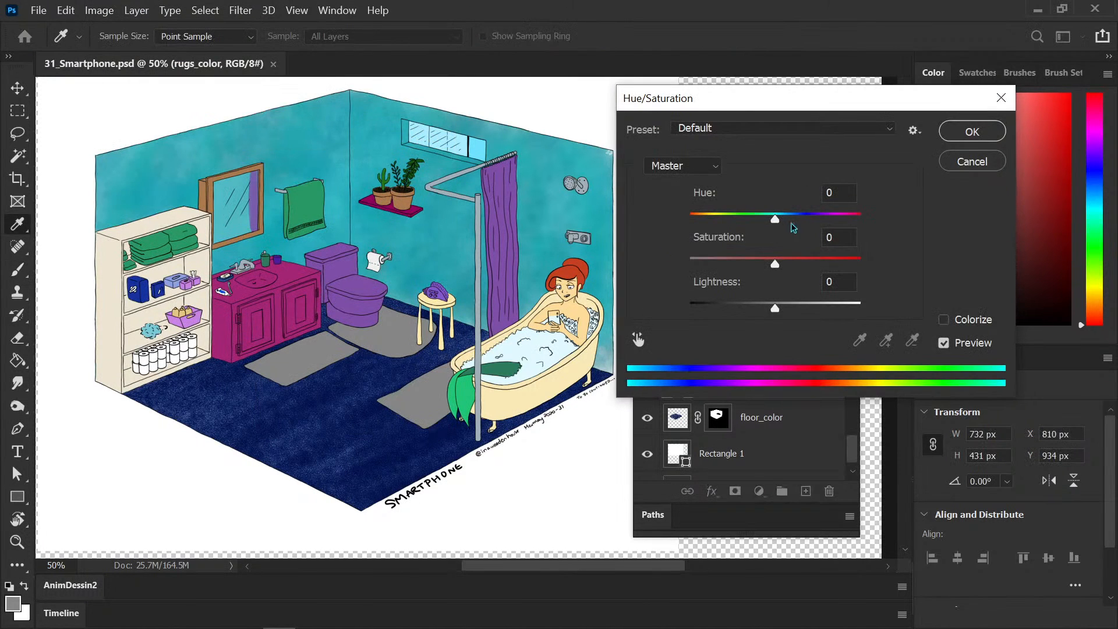
left_click_drag(777, 221, 789, 221)
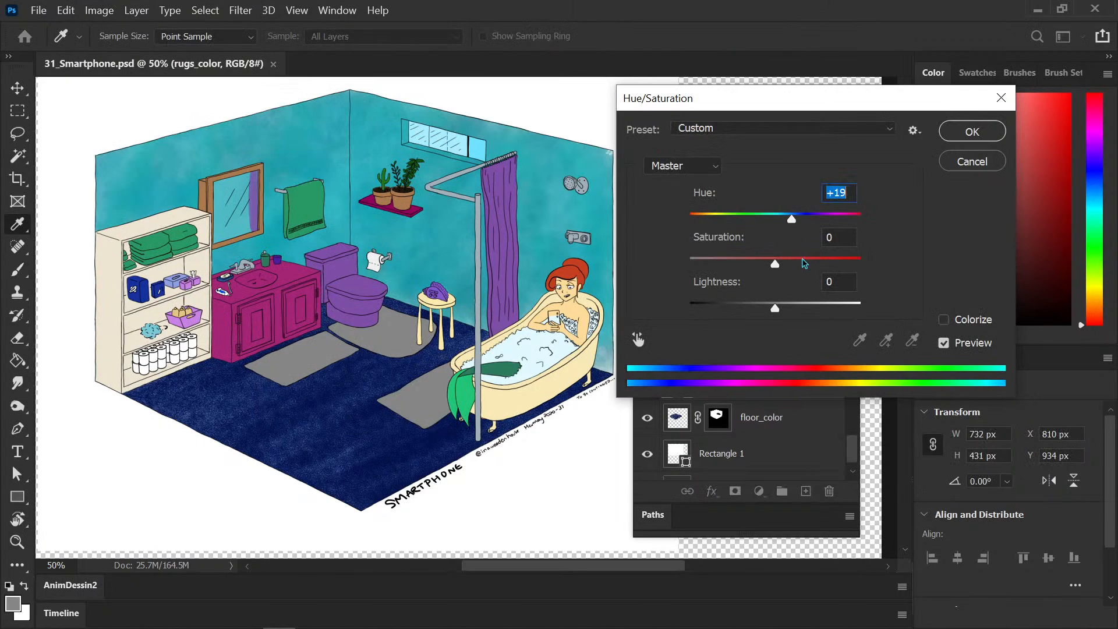
left_click_drag(807, 263, 820, 265)
key("Tab")
left_click(944, 319)
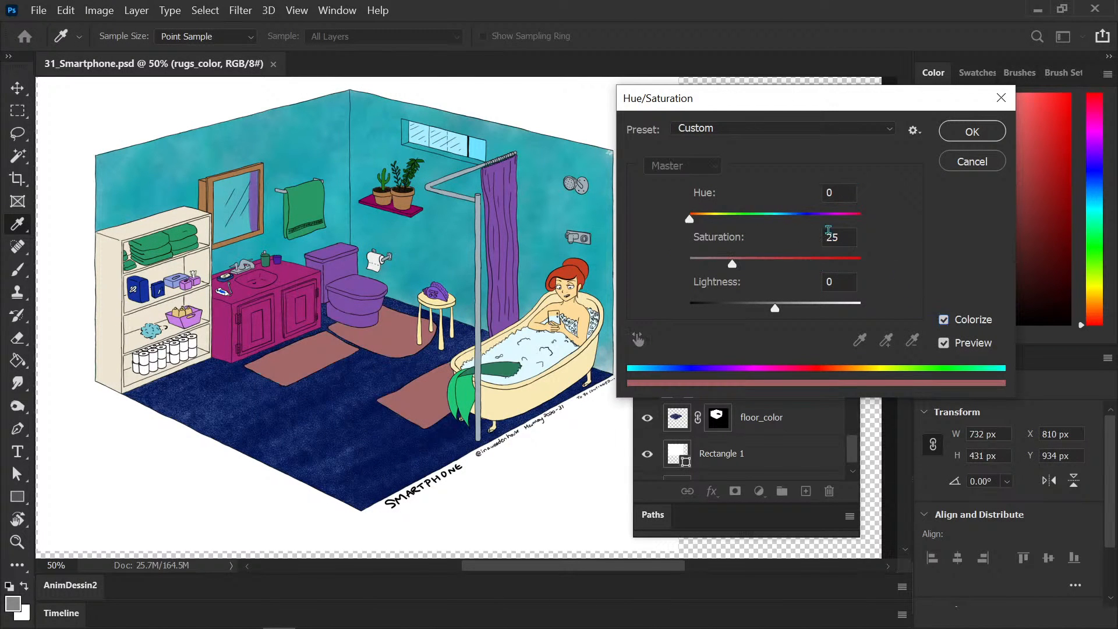
Step: Try bright red, yellow and muted red tints on the rugs, including hue 55 with saturation 76 and 42
left_click_drag(744, 239, 783, 245)
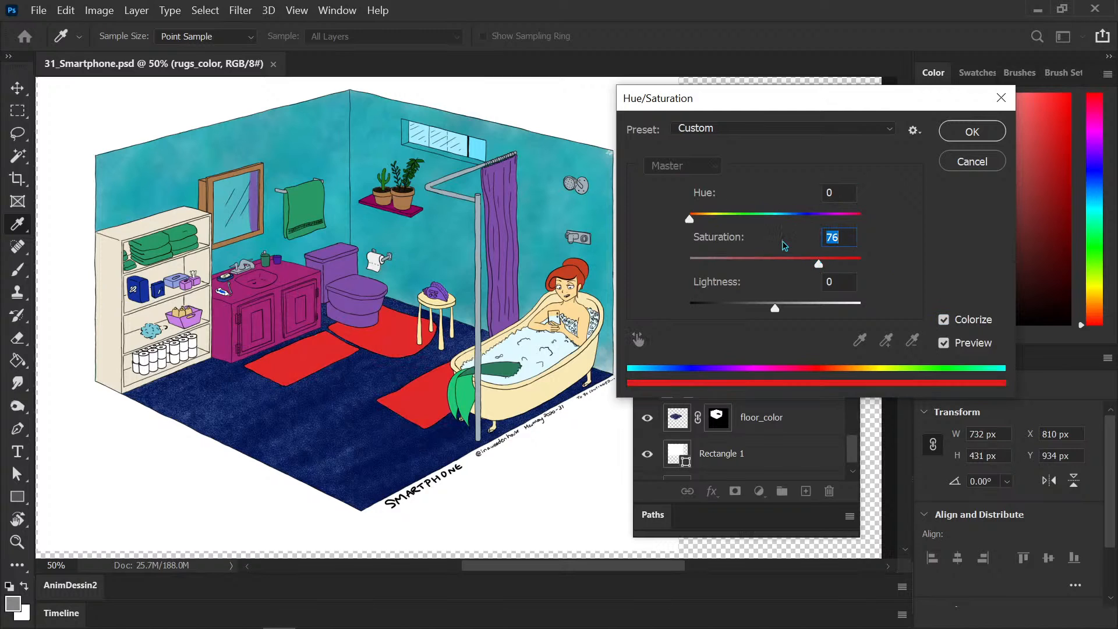
left_click_drag(690, 219, 715, 220)
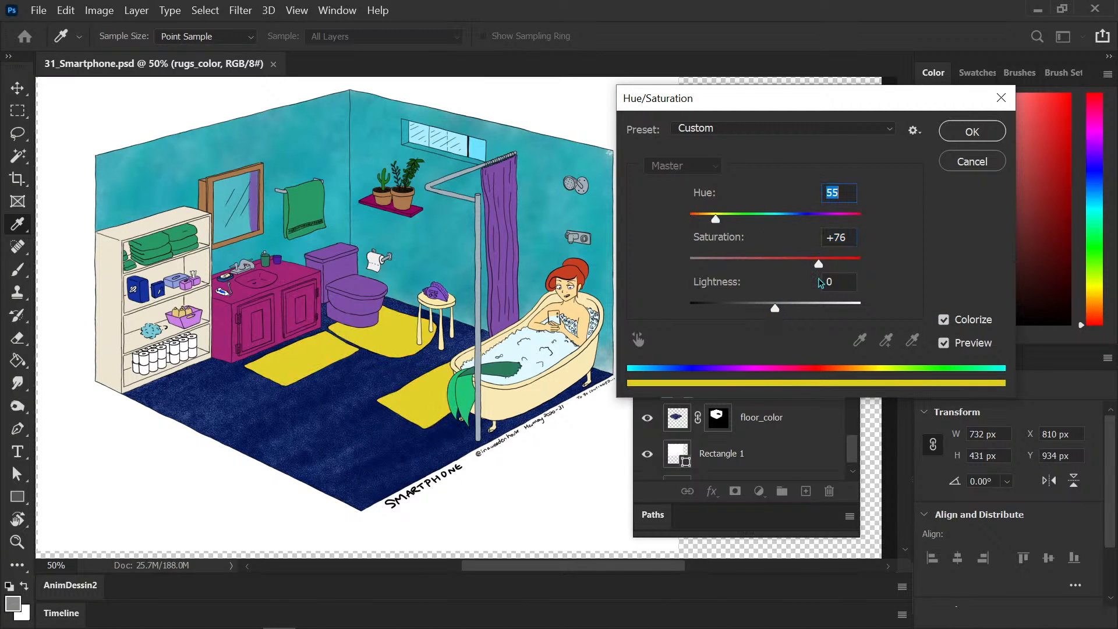
left_click_drag(819, 269, 762, 268)
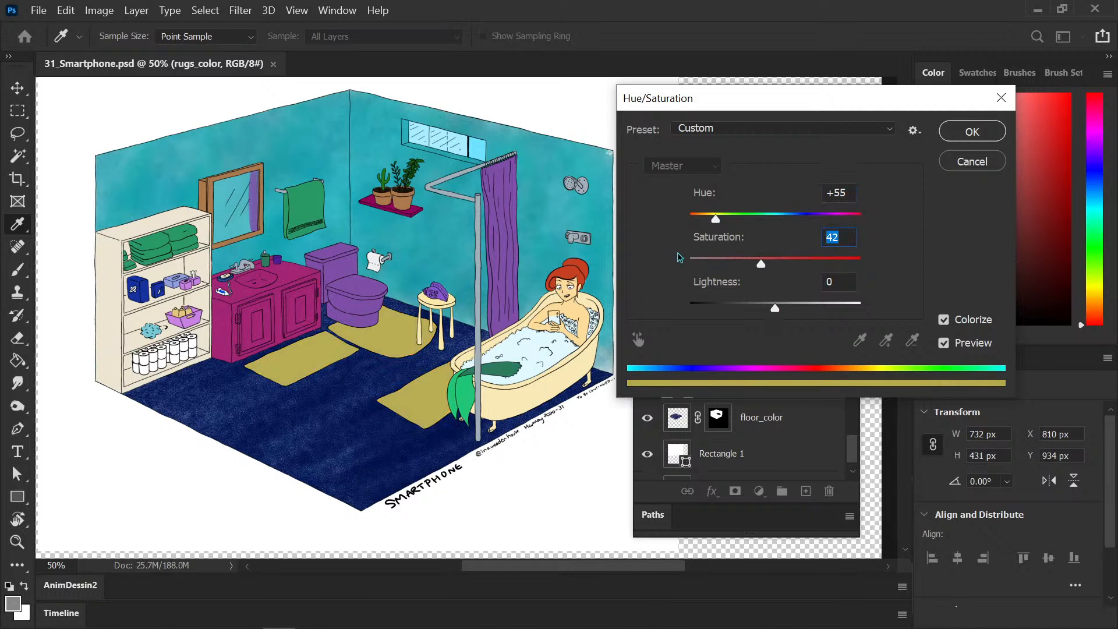
left_click(720, 219)
left_click_drag(719, 220, 865, 219)
key("shift+Tab")
type("0")
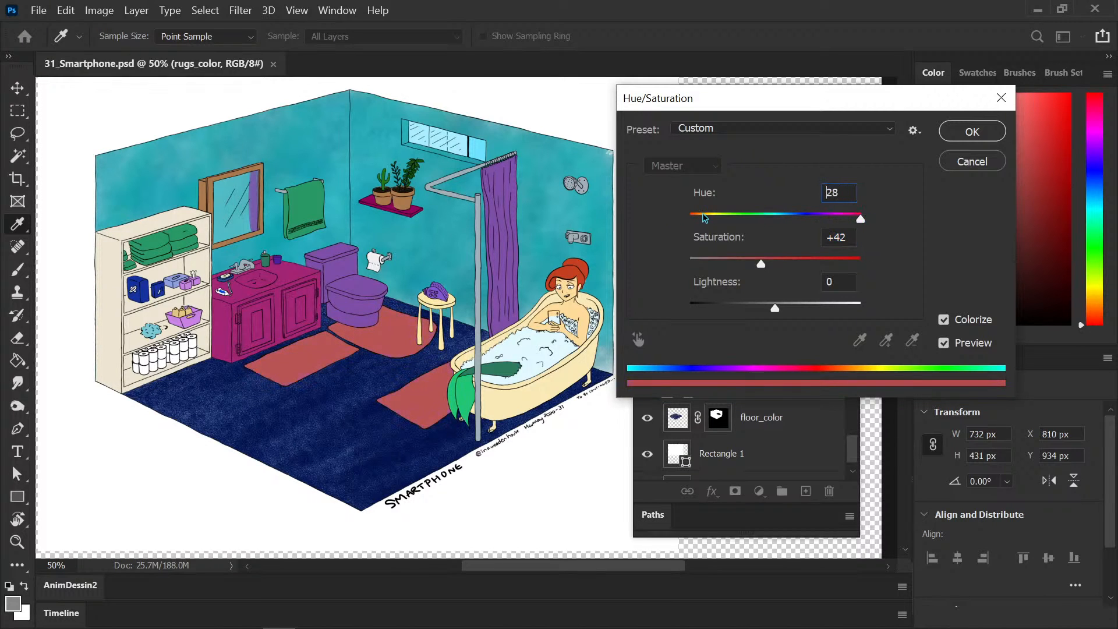
Step: Try dark blue and dark green tints on the rugs, with lightness -52 and hues 206 and 165
left_click_drag(772, 307, 730, 309)
left_click(697, 220)
left_click_drag(731, 220, 783, 211)
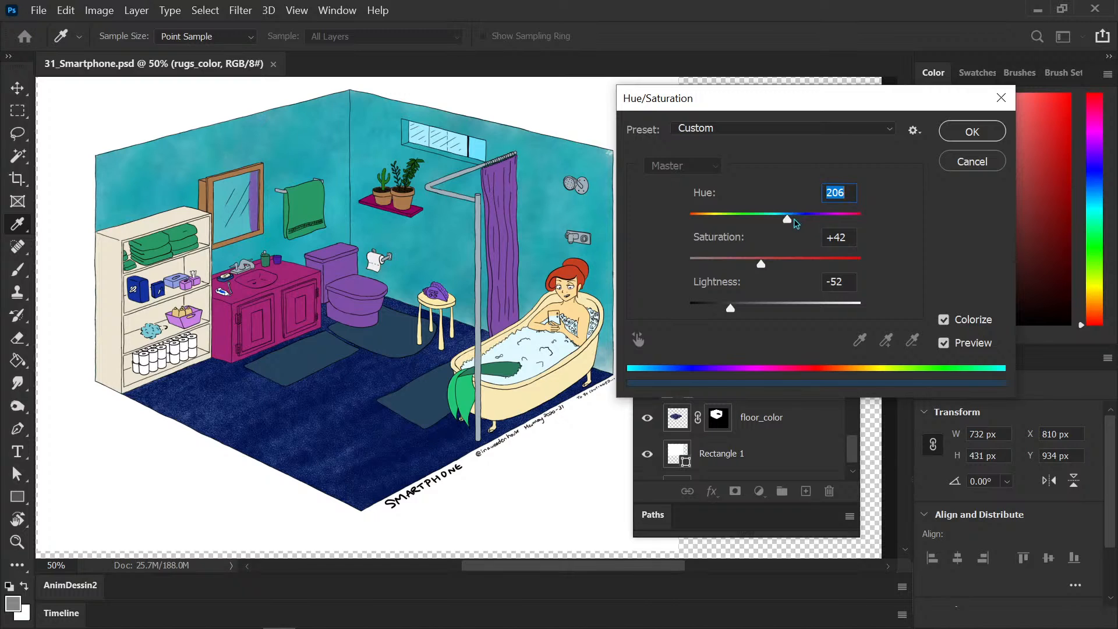
left_click(795, 218)
left_click_drag(794, 220, 769, 226)
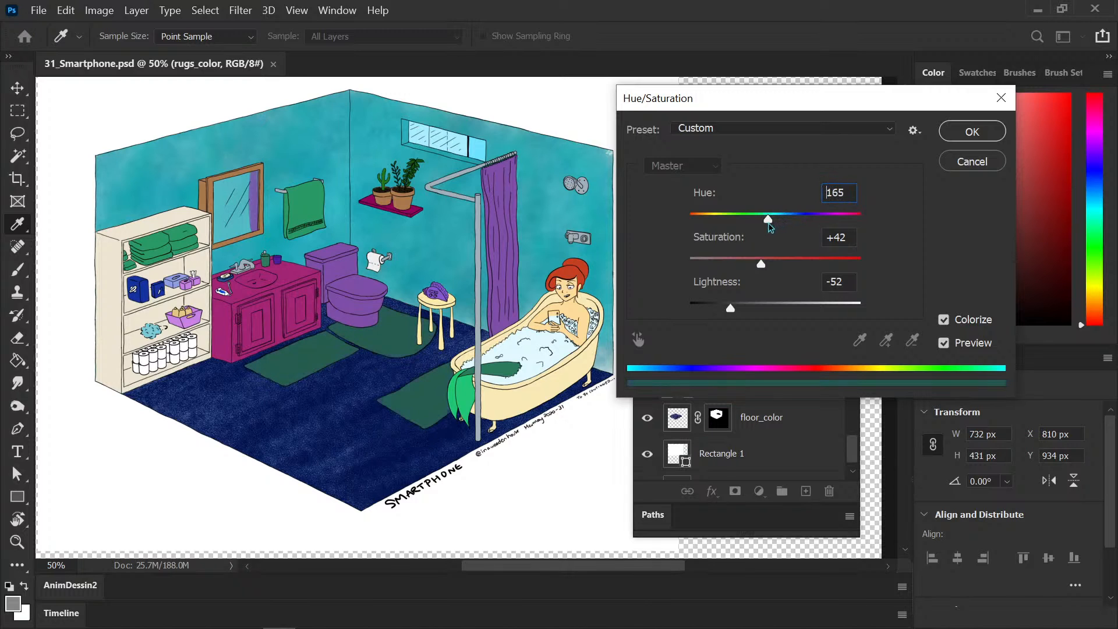
Step: Try a vivid orange tint on the rugs with hue 24, saturation 100 and lightness 10
left_click(696, 220)
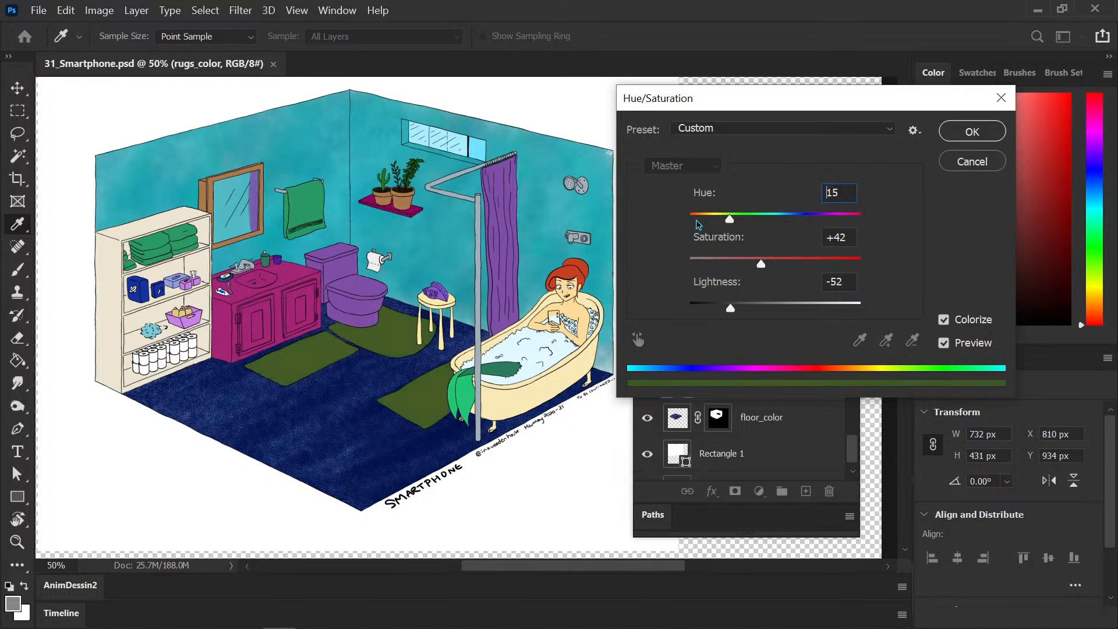
left_click_drag(731, 307, 767, 307)
left_click_drag(761, 264, 779, 265)
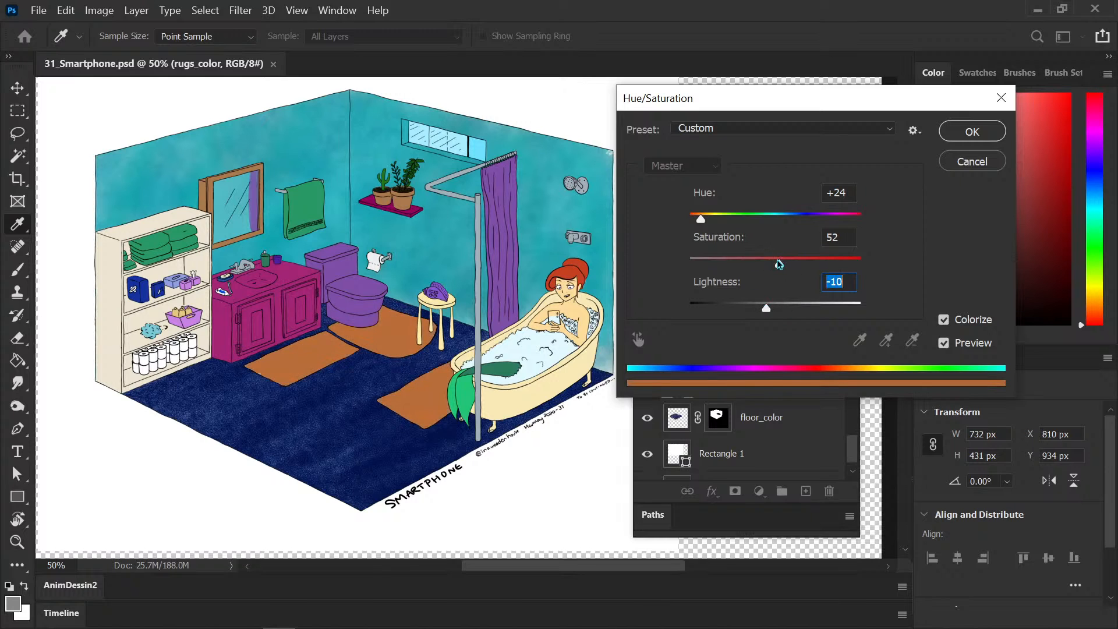
left_click(768, 265)
left_click(776, 307)
mouse_move(776, 309)
left_mouse_down()
mouse_move(801, 308)
mouse_move(783, 309)
left_mouse_up()
left_click_drag(786, 263, 898, 252)
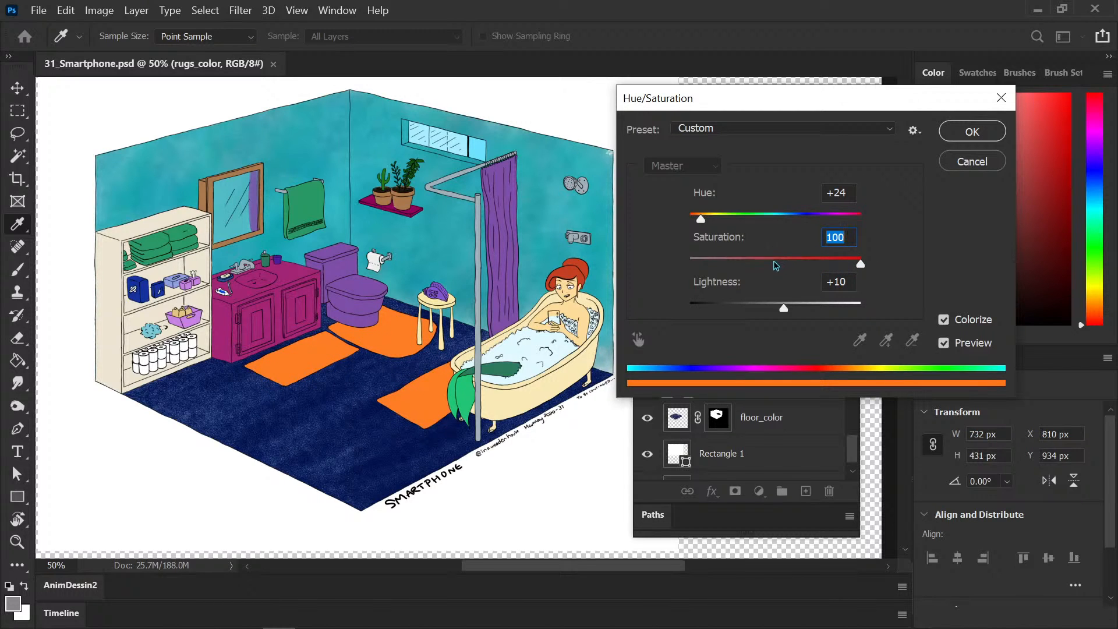
Step: Try brown, dark red and teal tints on the rugs, using saturation 53, lightness -35 and hues 24, 0 and 182
left_click(801, 262)
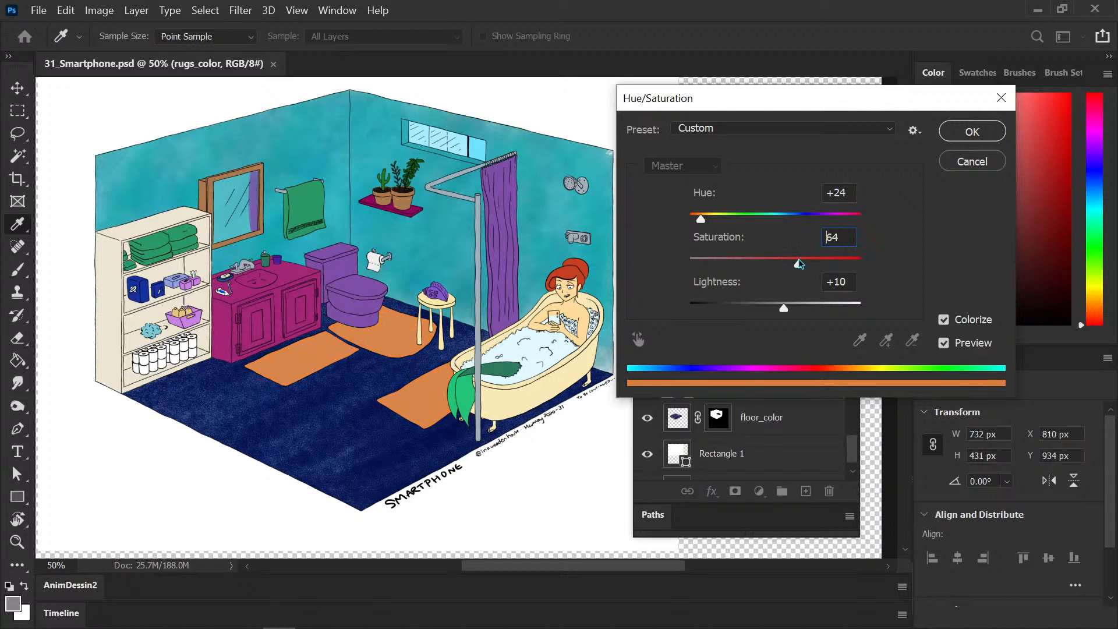
left_click_drag(780, 265, 781, 267)
left_click_drag(784, 308, 745, 312)
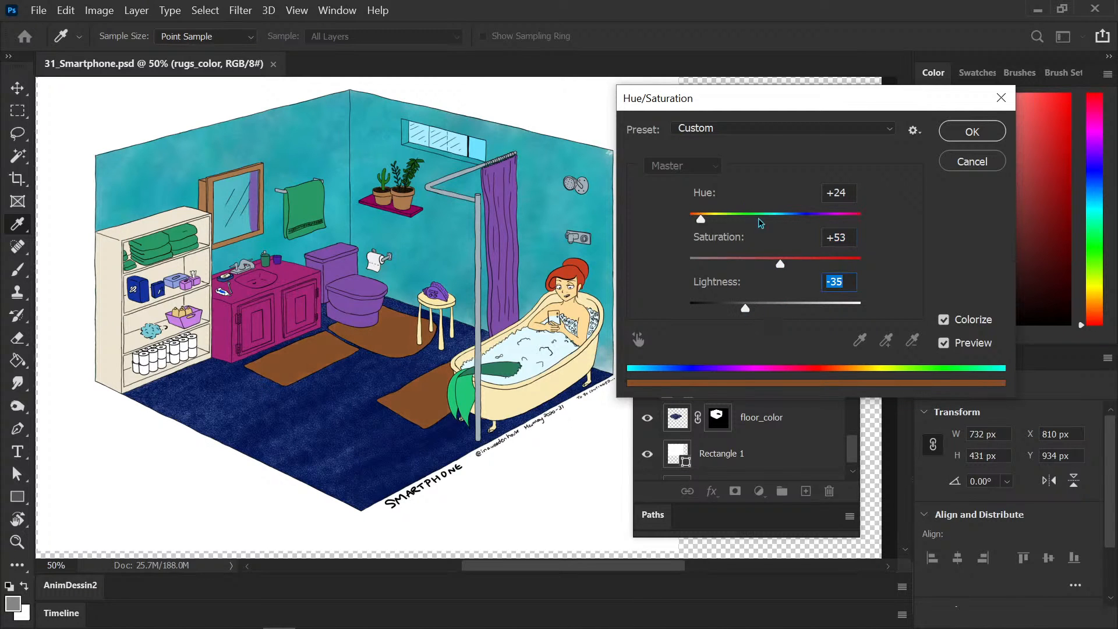
left_click_drag(701, 221, 689, 222)
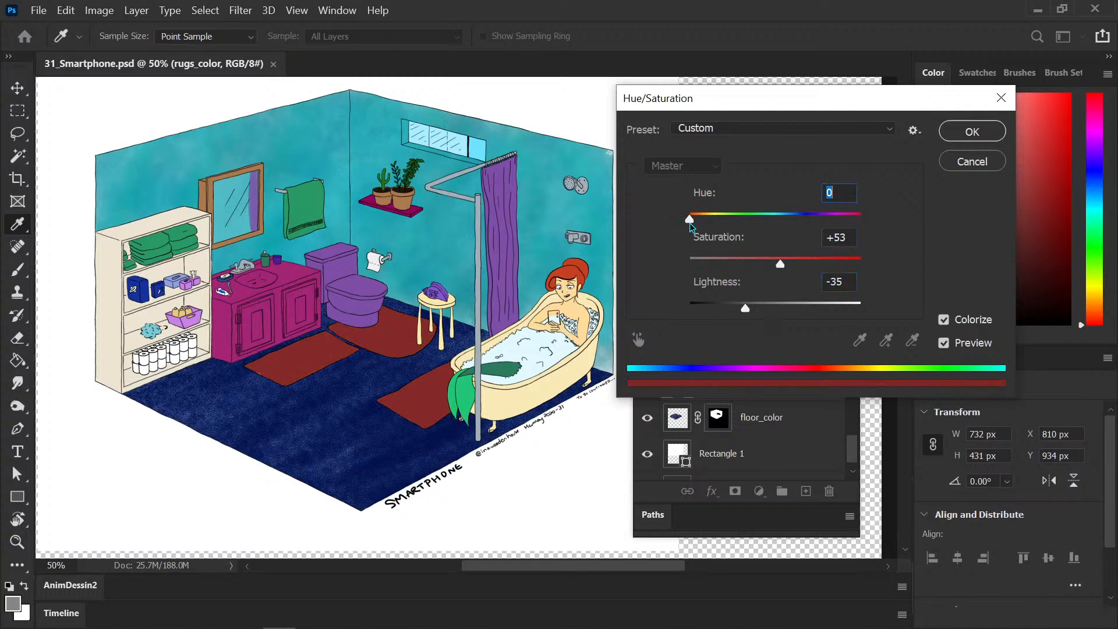
left_click(845, 218)
left_click_drag(847, 219, 786, 220)
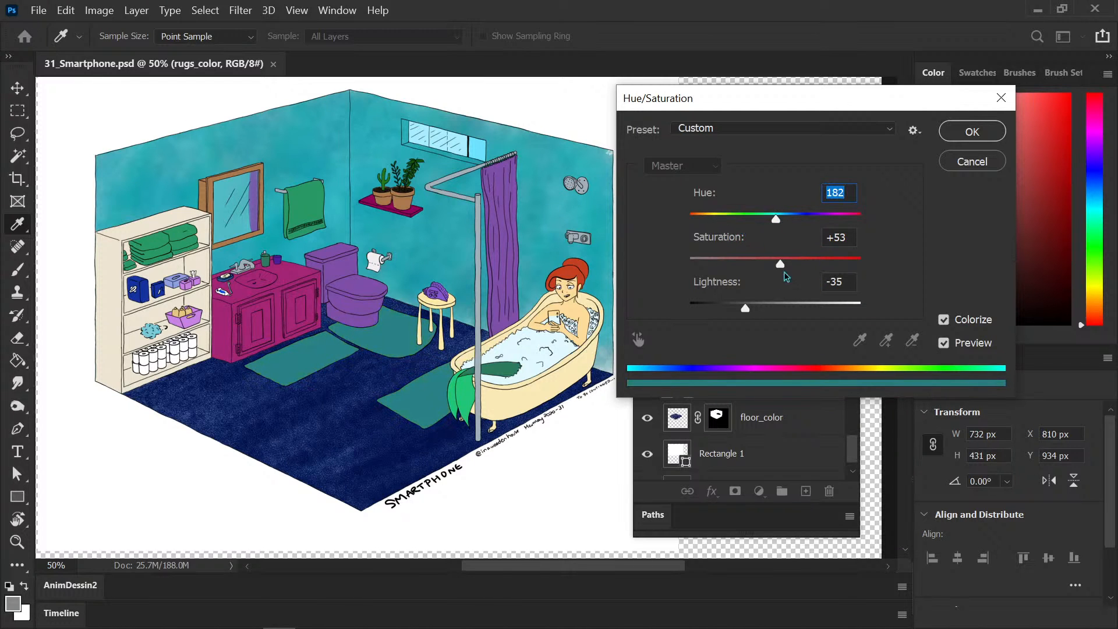
Step: Tint the rugs pale yellow-green with hue 66, saturation 52 and lightness 50
left_click_drag(780, 263, 751, 265)
left_click(816, 261)
left_click_drag(745, 307, 818, 306)
left_click(750, 265)
left_click_drag(783, 263, 780, 265)
left_click_drag(777, 219, 722, 219)
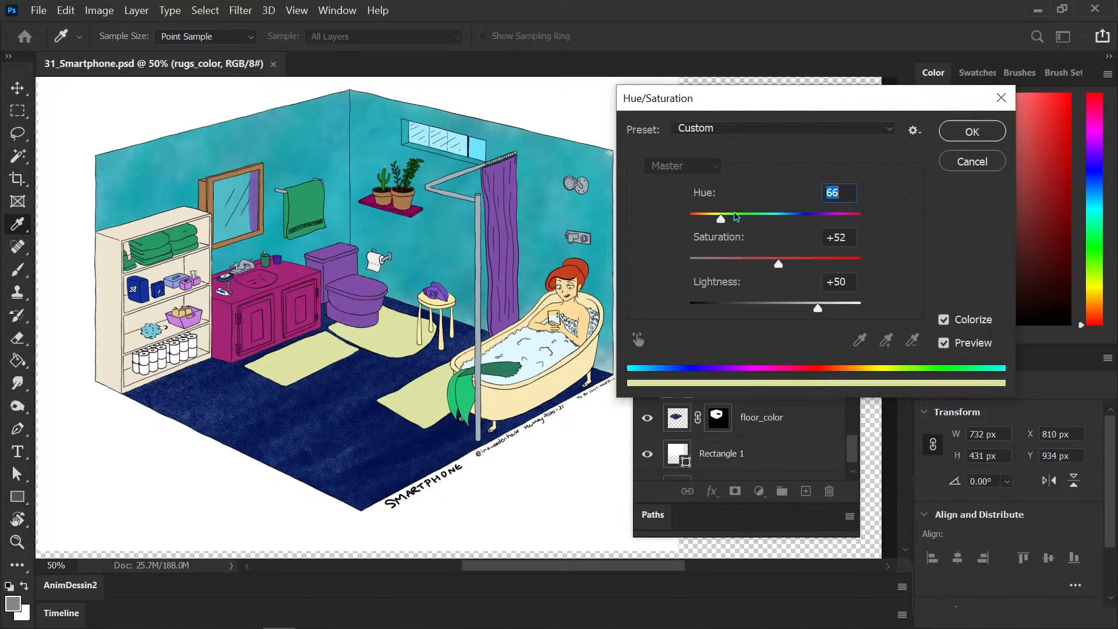
Step: Fine-tune the rugs' lightness to 44 and apply the Hue/Saturation adjustment
scroll(533, 340, "right", 2)
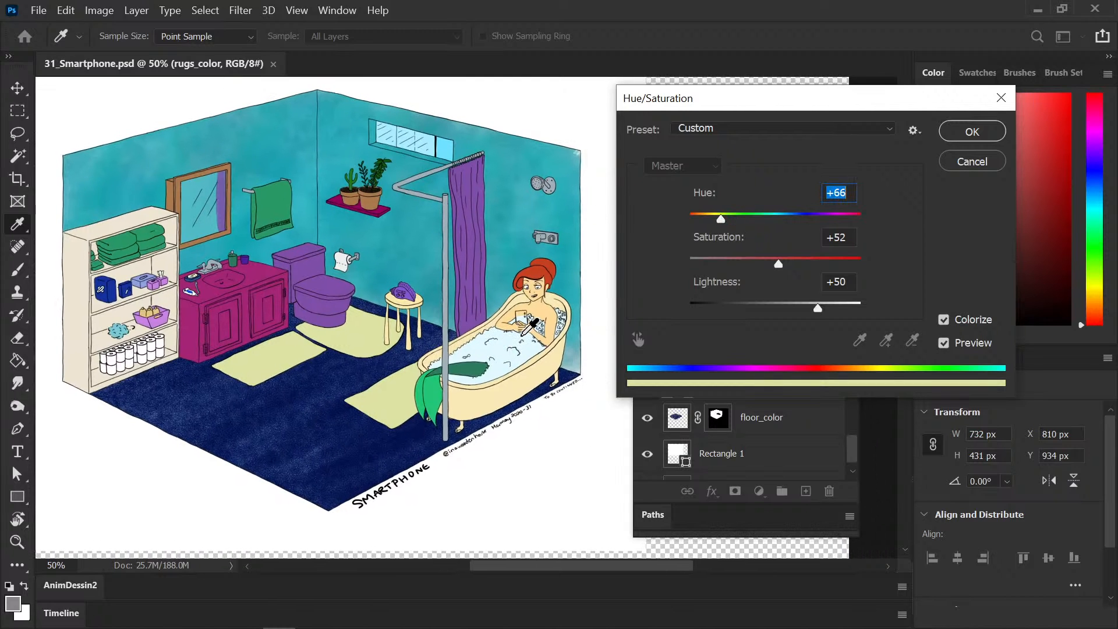
left_click(835, 308)
left_click(835, 309)
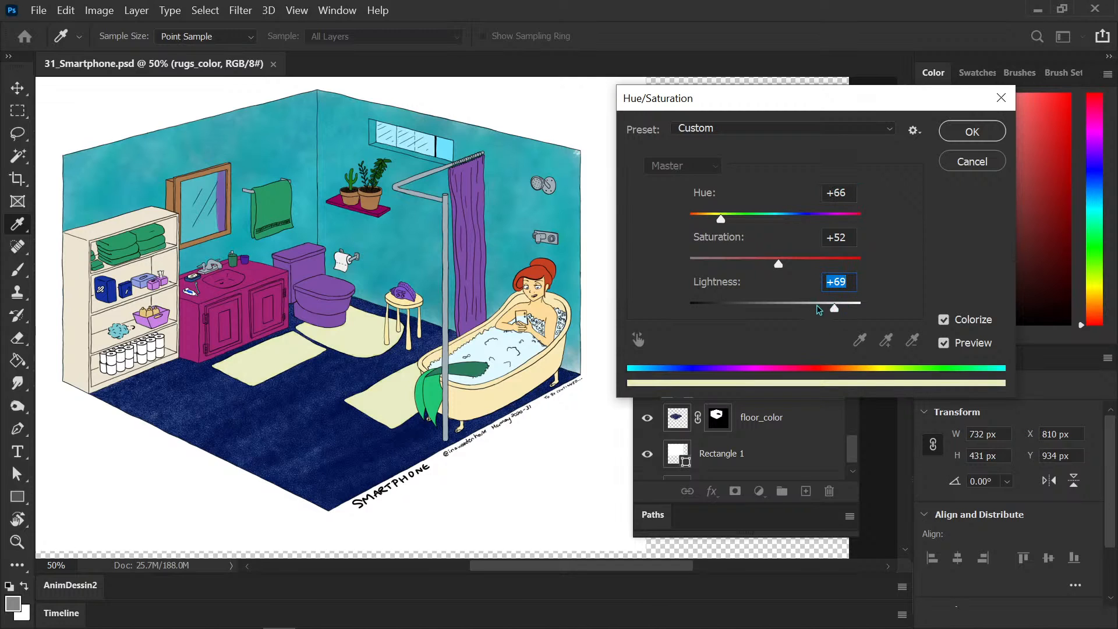
left_click(817, 307)
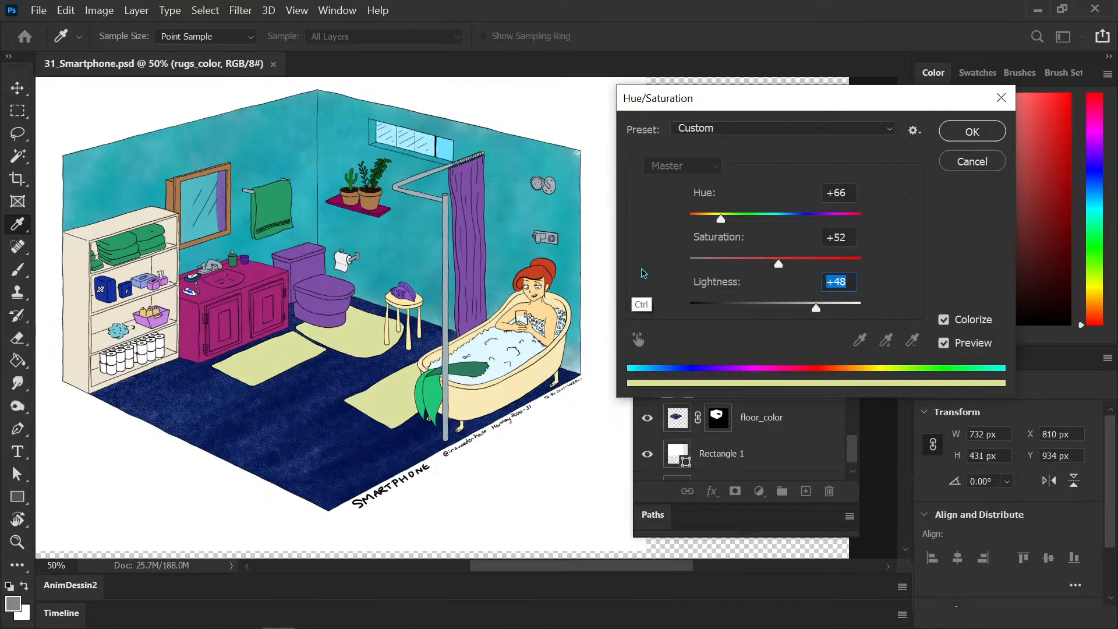
left_click(801, 308)
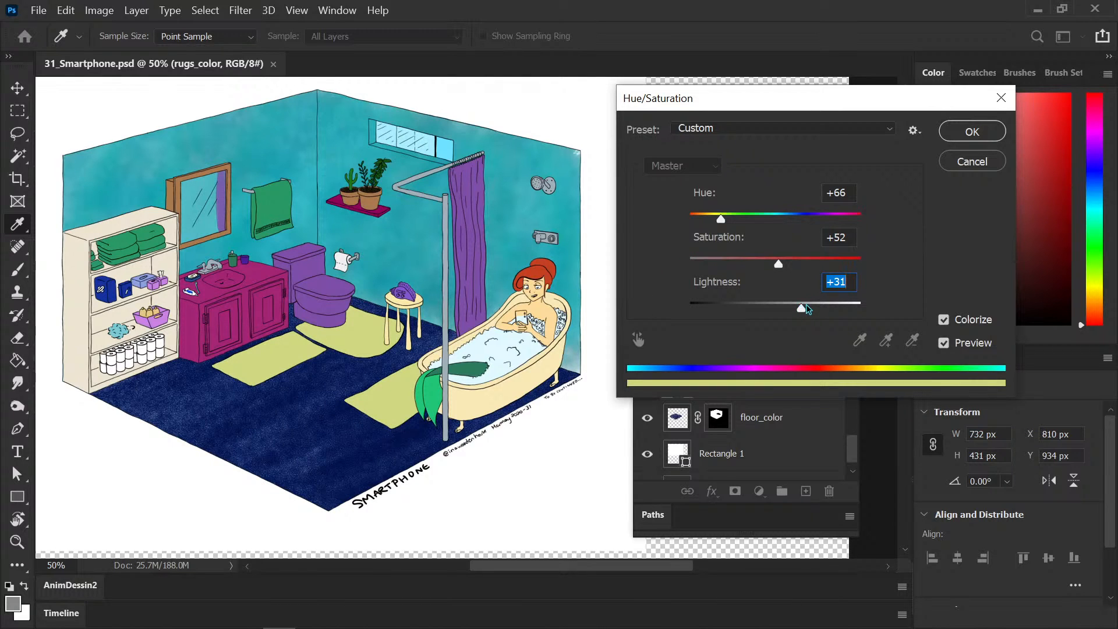
left_click(808, 308)
left_click(811, 308)
left_click(812, 309)
left_click(814, 309)
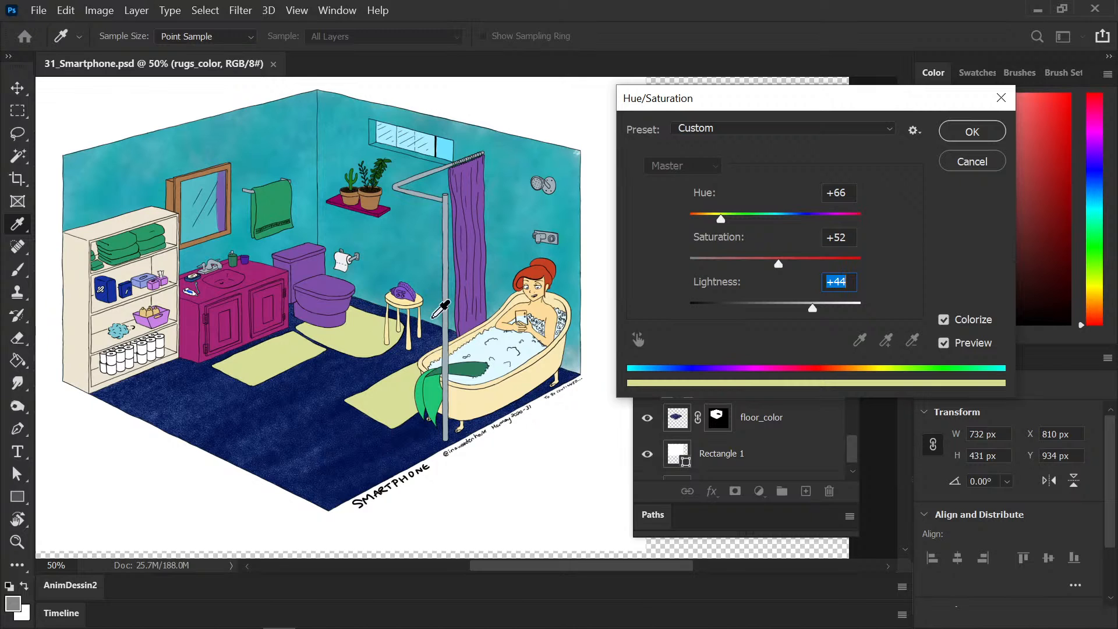
left_click(973, 131)
Step: Recolour the bathtub_color layer pink using Hue/Saturation with hue -37 and saturation 16, and save the document
left_click_drag(565, 403, 569, 379)
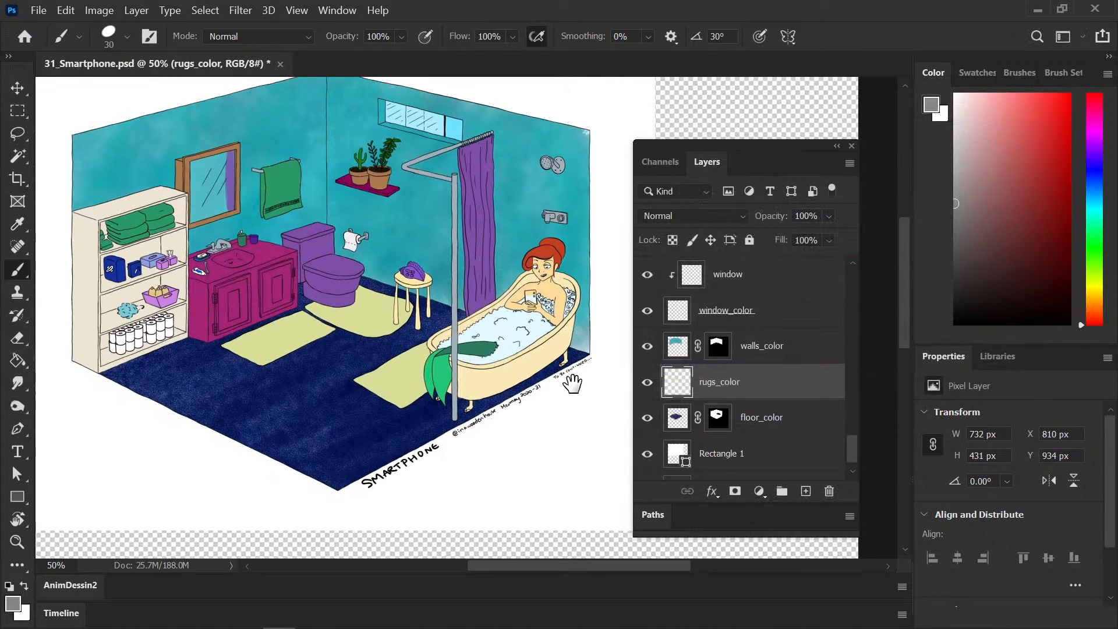
left_click_drag(851, 453, 851, 426)
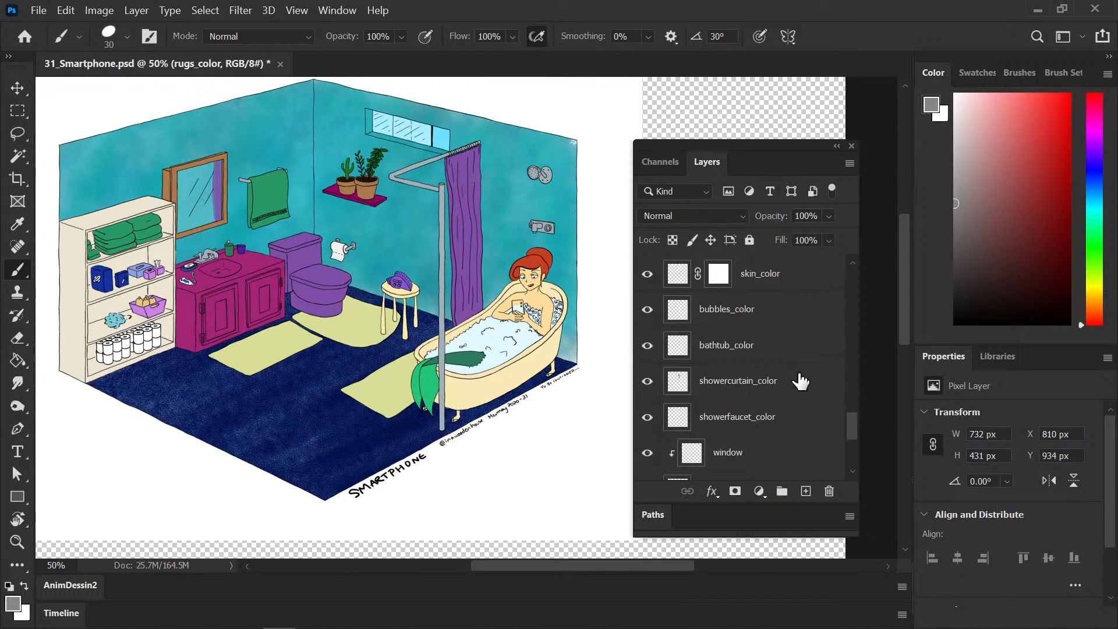
left_click(771, 345)
left_click(99, 10)
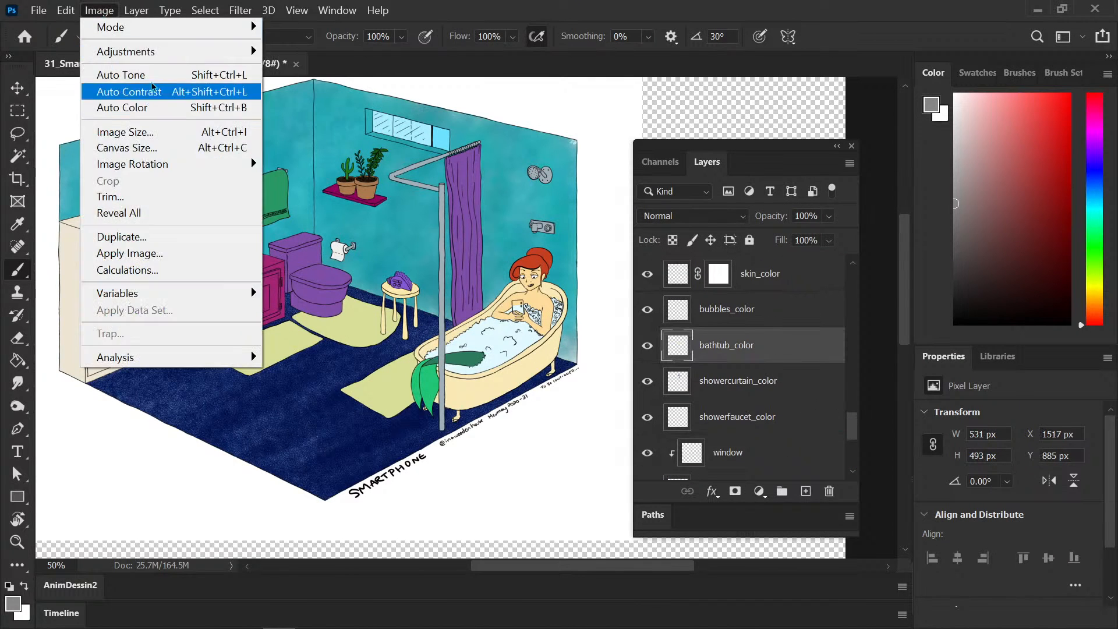
mouse_move(169, 52)
left_click(314, 140)
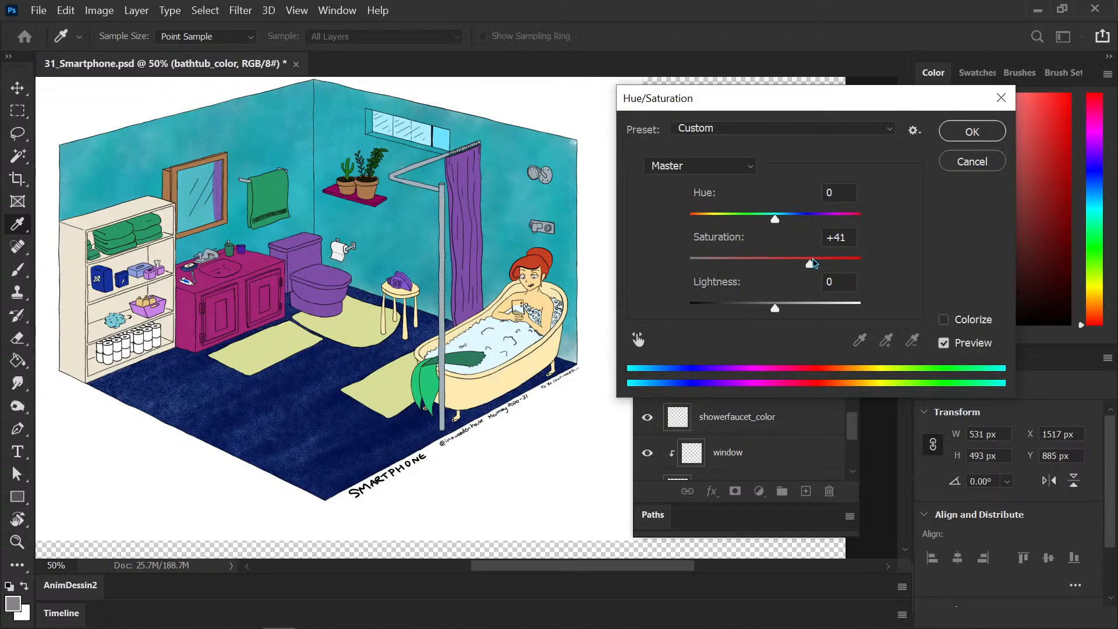
left_click_drag(820, 261, 789, 262)
left_click_drag(775, 220, 745, 221)
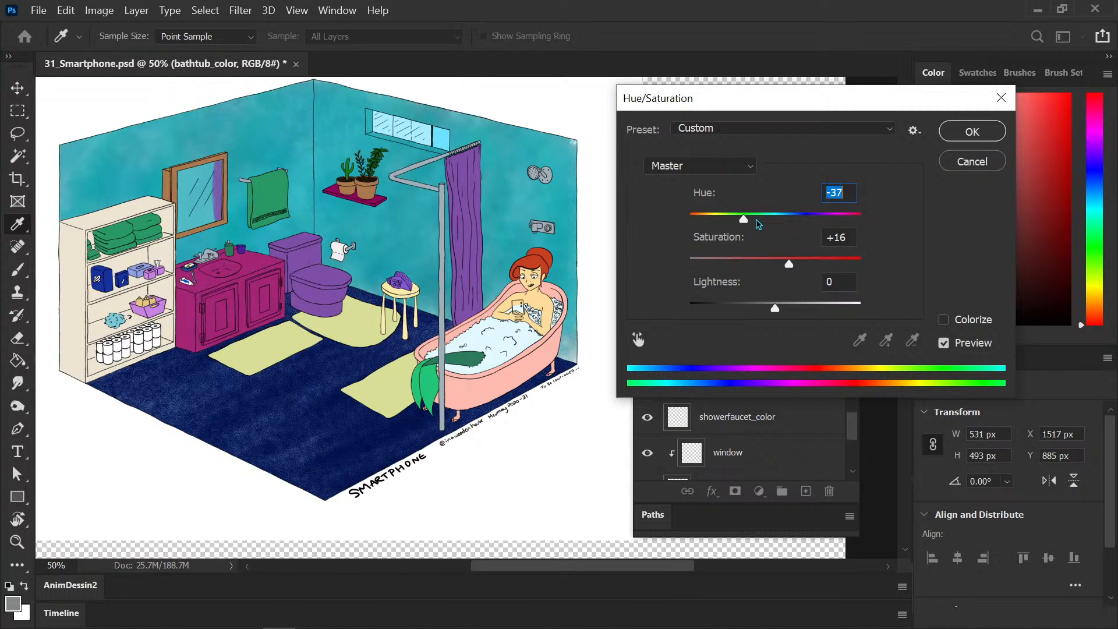
left_click(972, 131)
key("b")
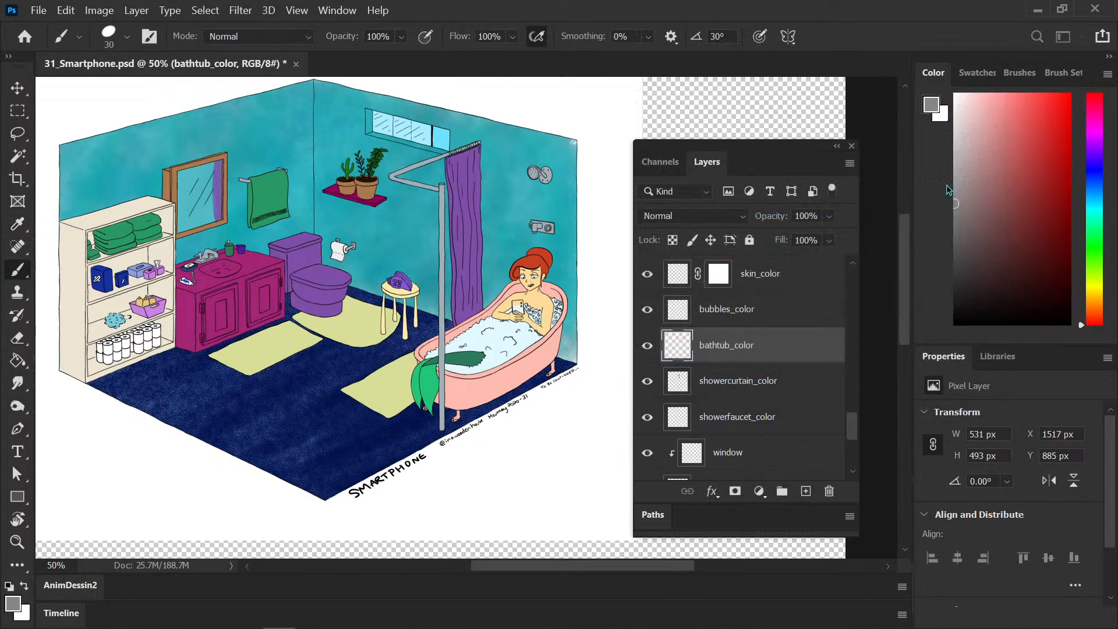
key("ctrl+s")
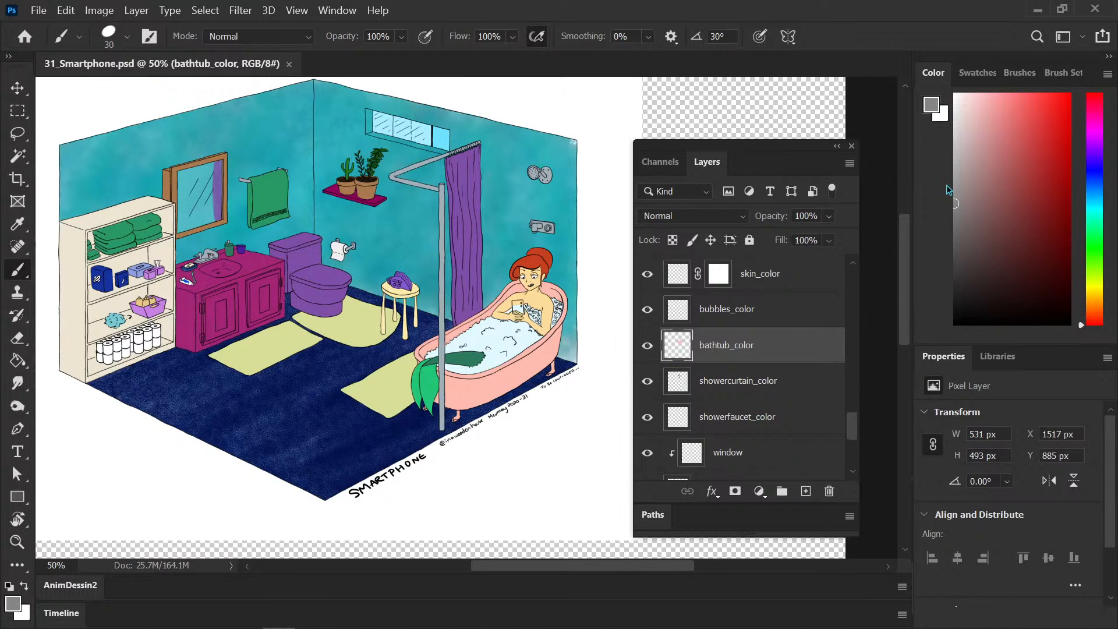
Step: Select the rugs_color layer, sample the rugs' yellow-green and darken it to a saturated olive foreground colour
key("ctrl+minus")
scroll(846, 458, "down", 3)
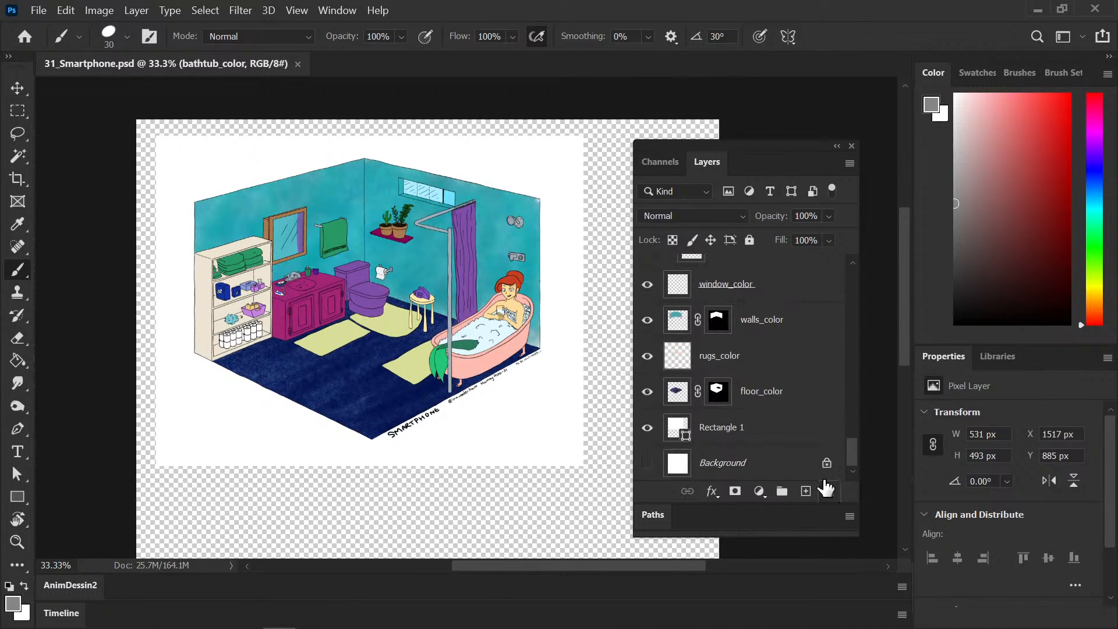
left_click(678, 362)
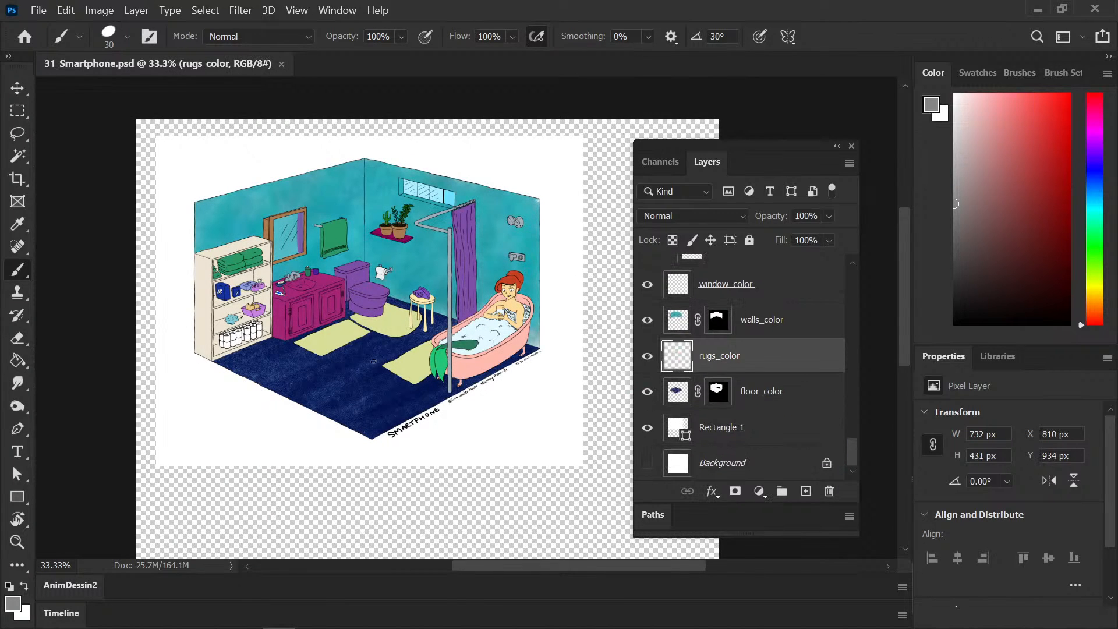
left_click(354, 337, "alt")
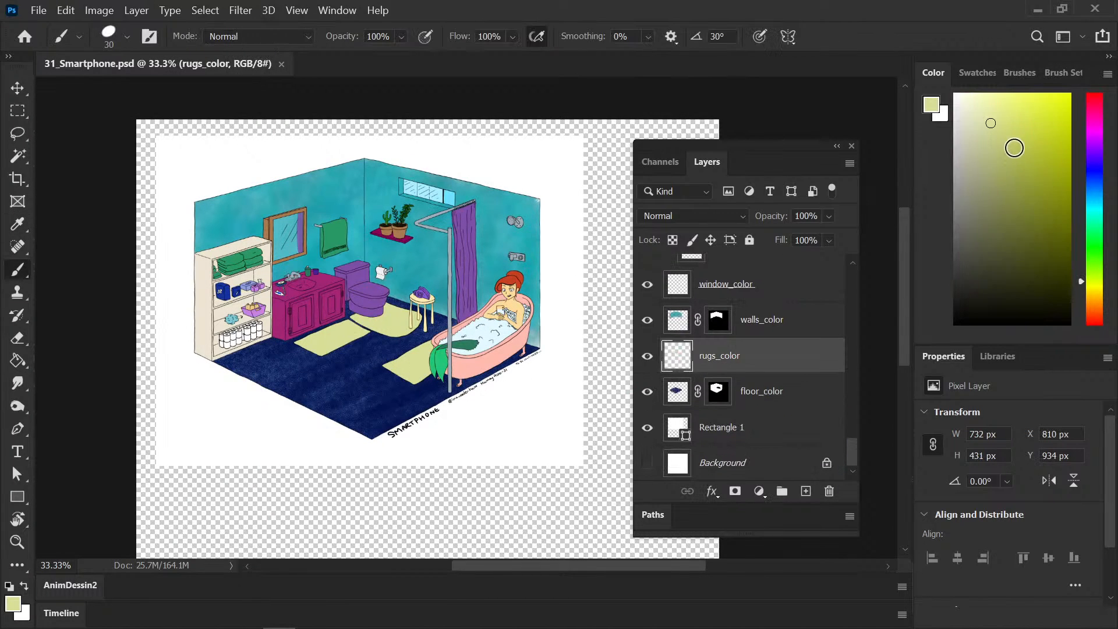
left_click_drag(1019, 152, 1034, 169)
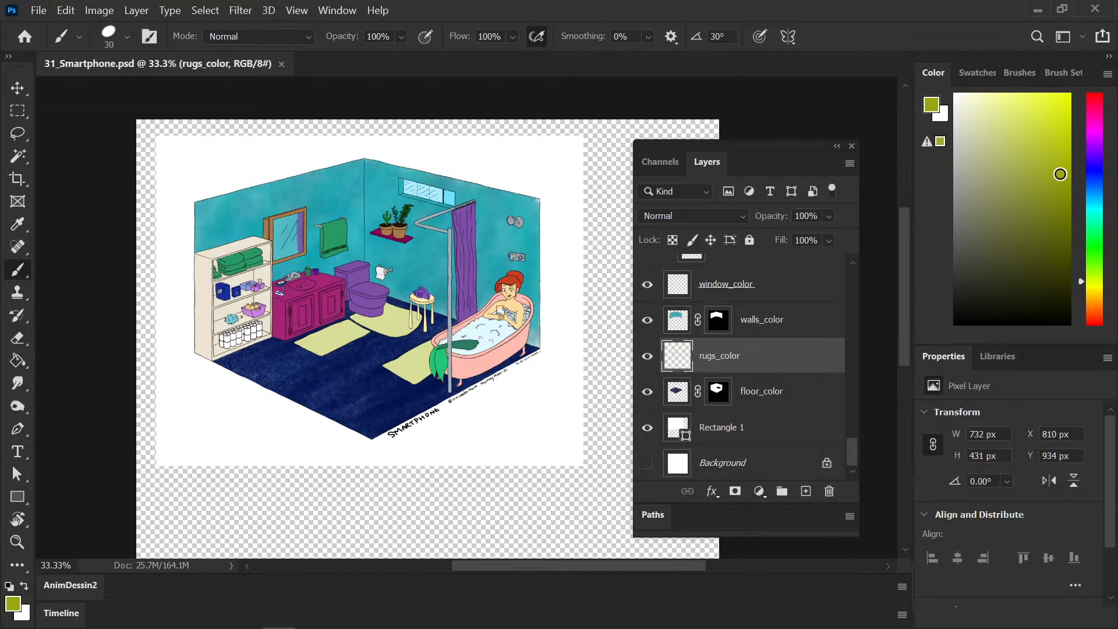
Step: Add a new layer clipped to rugs_color and name it rug_texture
key("ctrl+1")
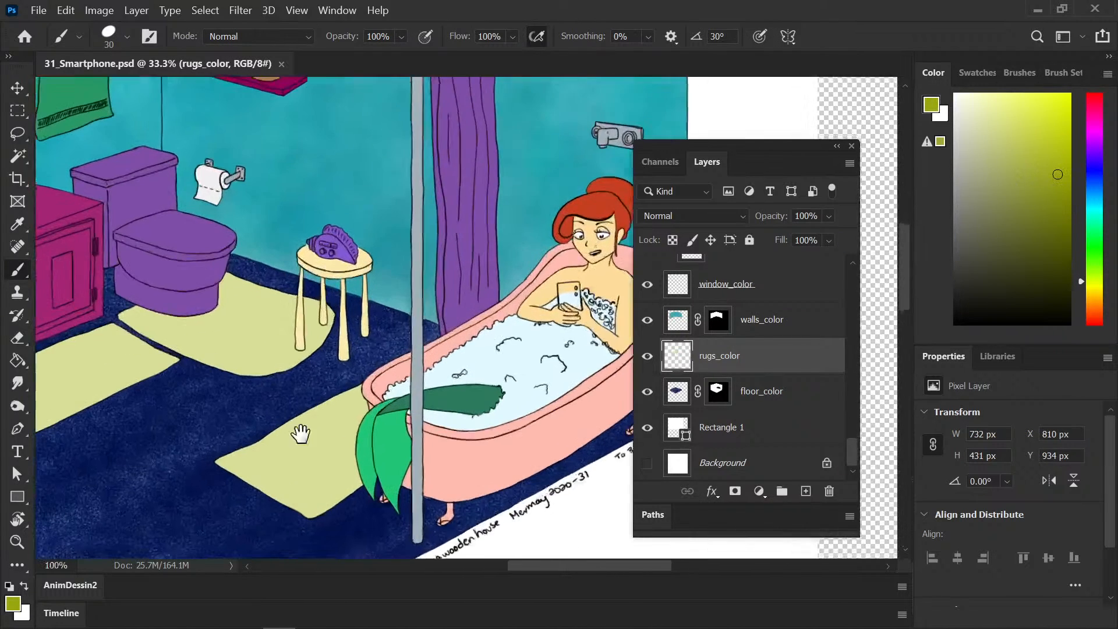
left_click_drag(305, 424, 391, 402)
key("ctrl+minus")
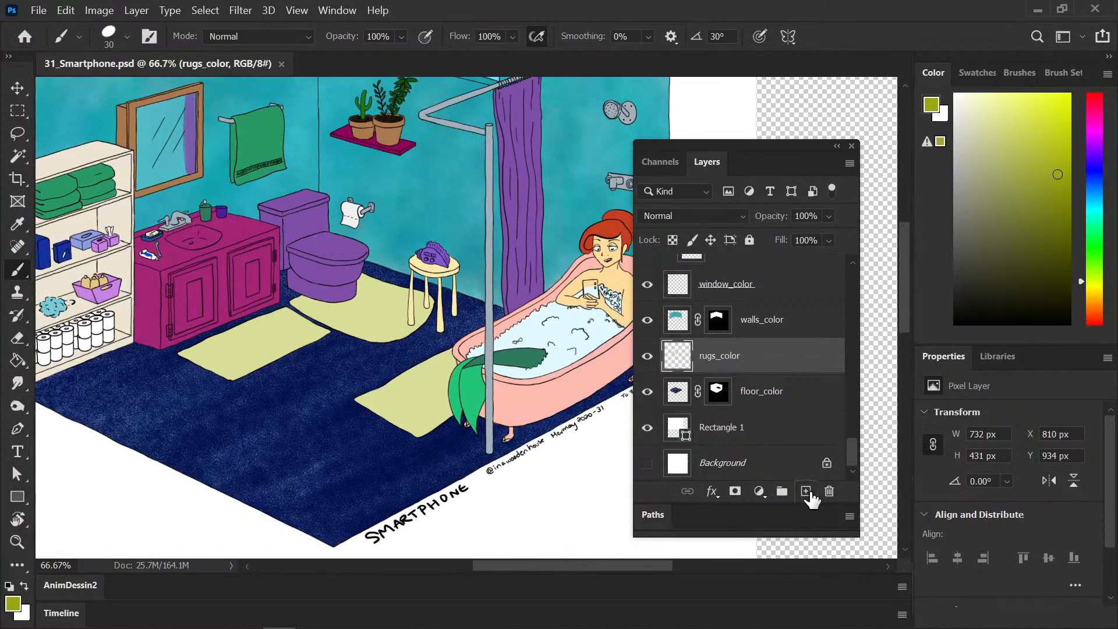
left_click(806, 491)
left_click(745, 374, "alt")
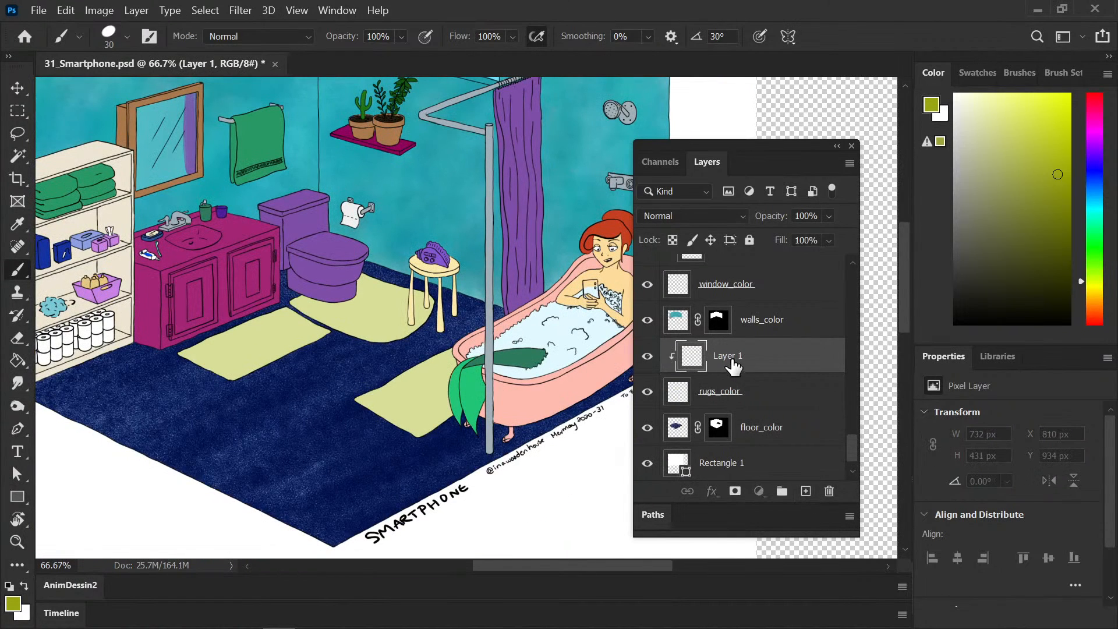
double_click(733, 360)
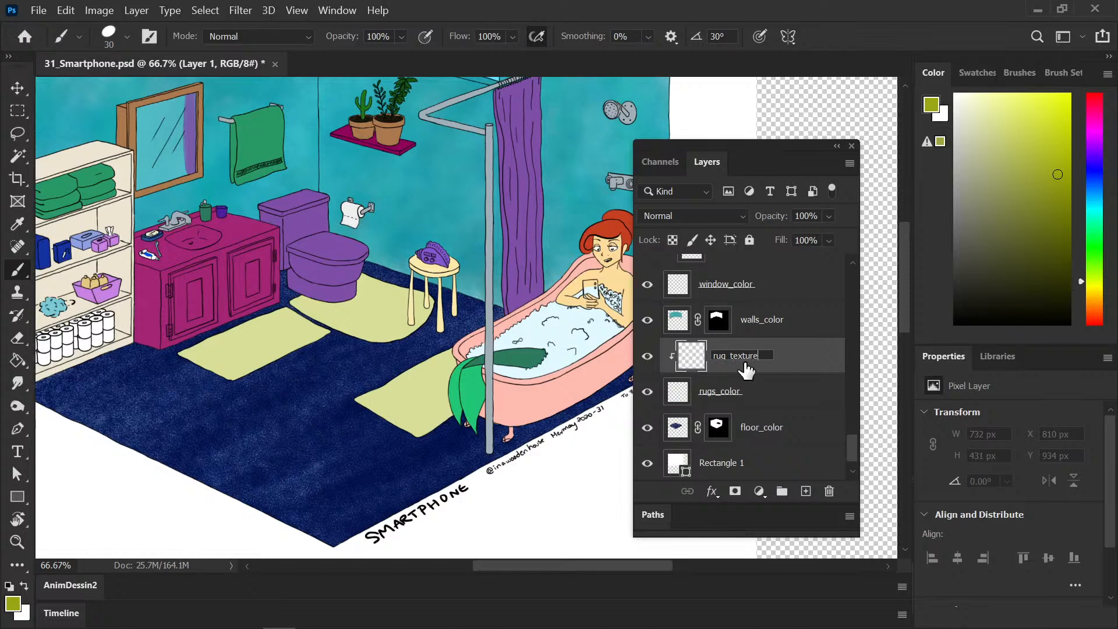
type("rug_texture")
key("Return")
Step: Try painting olive texture over the rugs with a 500 px Kyle's watercolor brush in Multiply mode, and undo the strokes
left_click(130, 37)
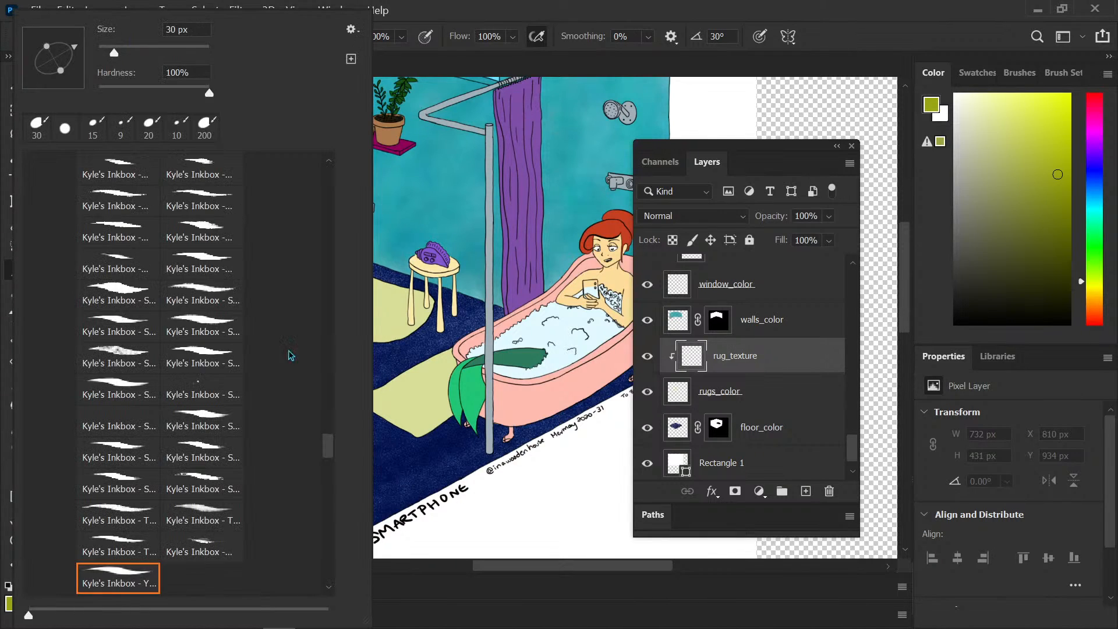
left_click_drag(328, 450, 330, 513)
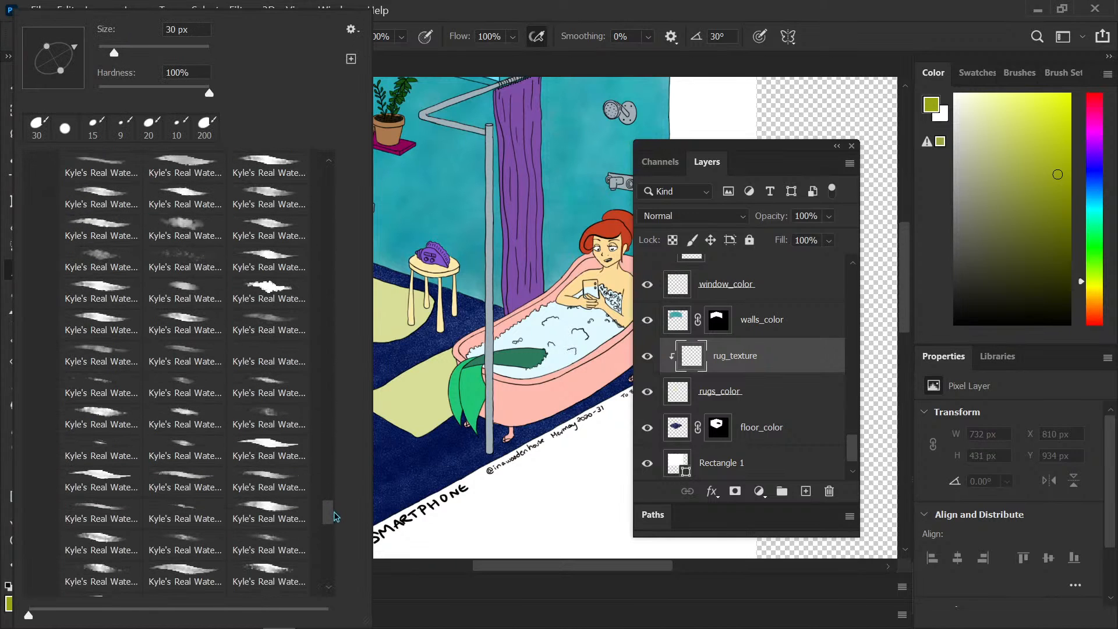
left_click(188, 368)
left_click(364, 361)
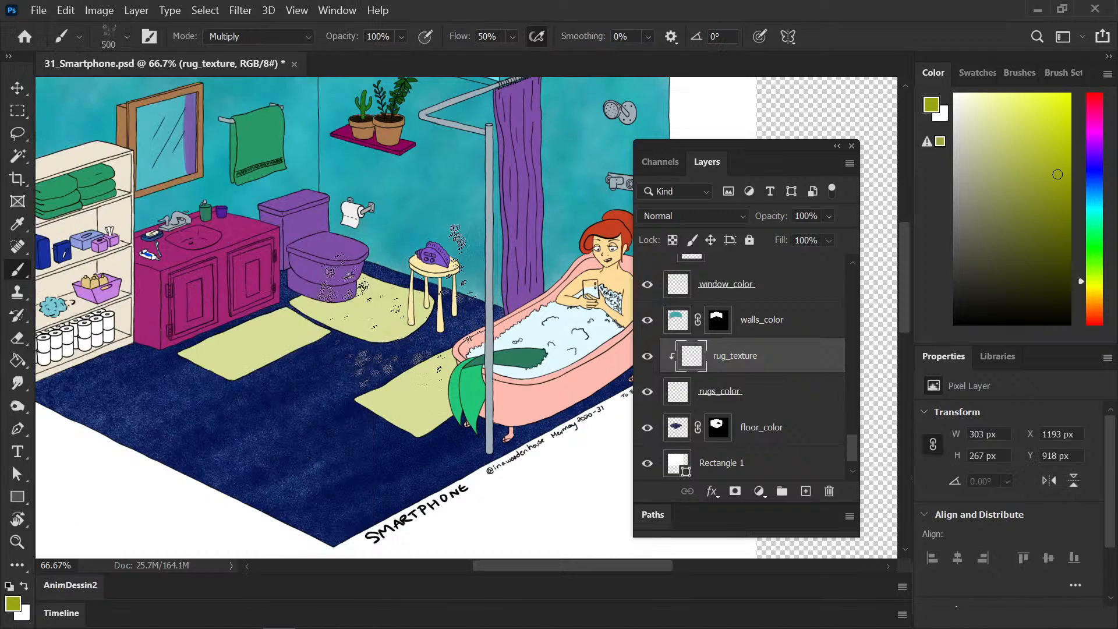
mouse_move(364, 361)
left_mouse_down()
mouse_move(396, 298)
mouse_move(215, 344)
mouse_move(408, 402)
left_mouse_up()
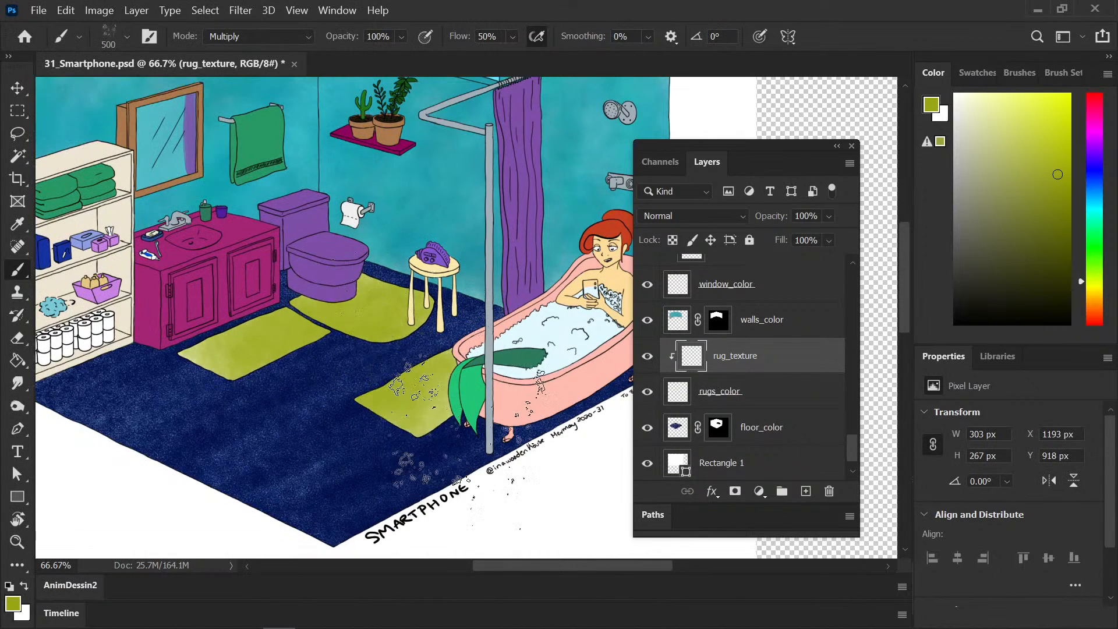
key("ctrl+z")
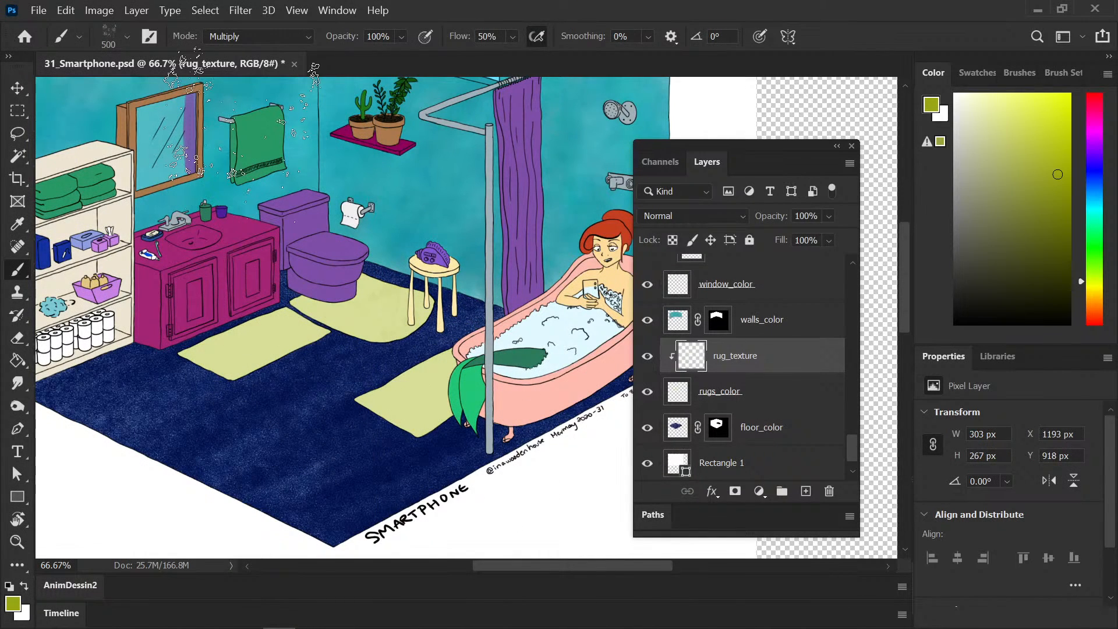
key("ctrl+z")
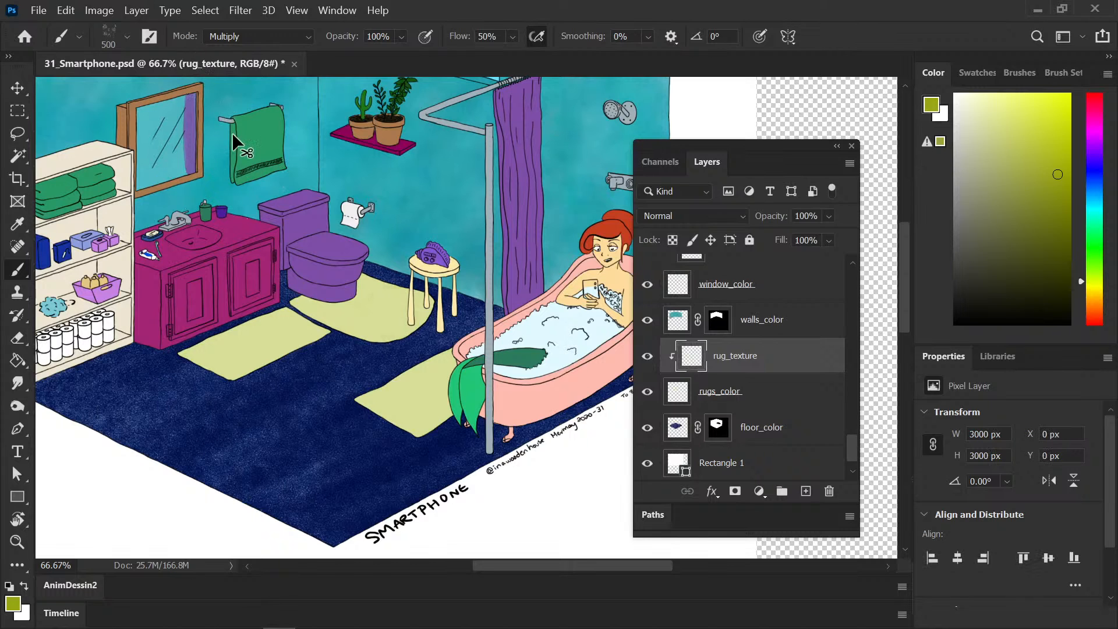
key("ctrl+z")
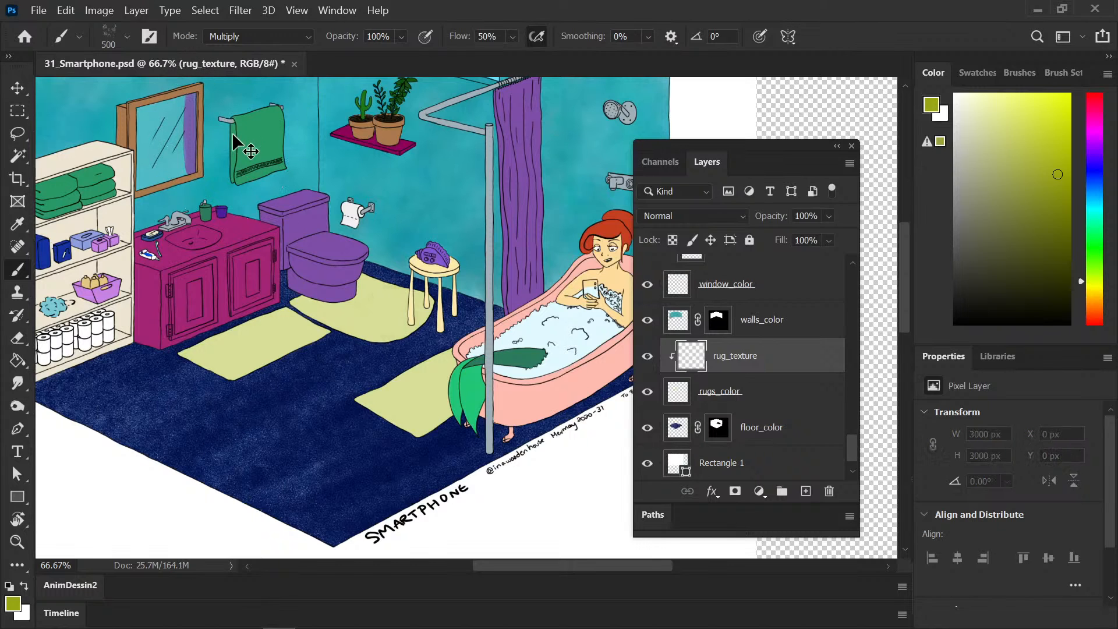
Step: Try the CharCool brush at 70 px on the rug beside the bathtub
left_click(129, 40)
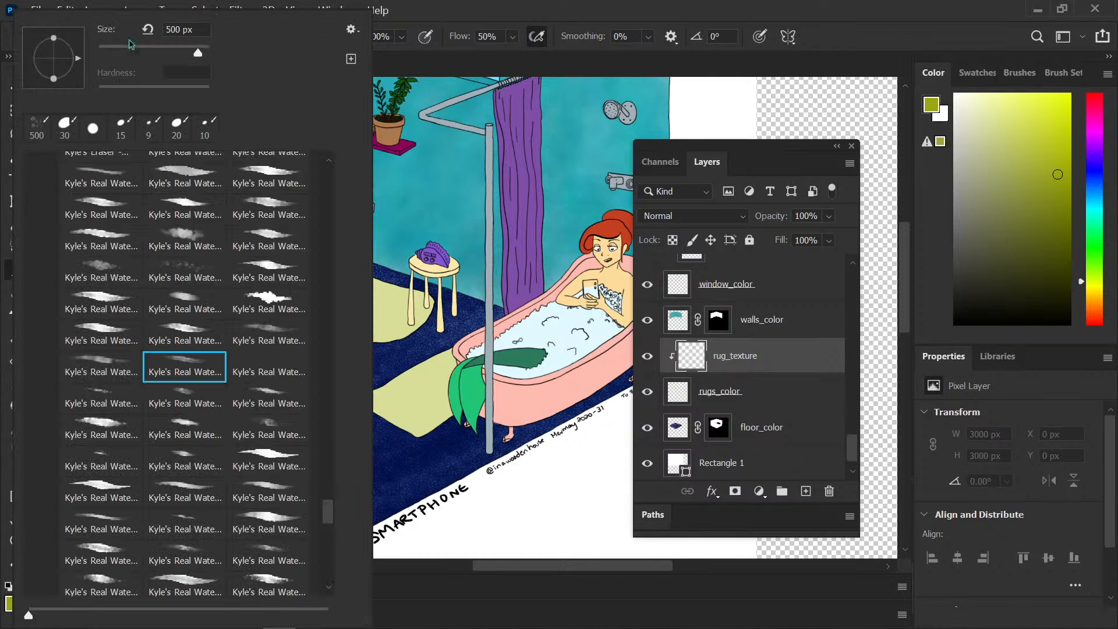
mouse_move(329, 515)
left_mouse_down()
mouse_move(329, 573)
mouse_move(320, 417)
mouse_move(328, 482)
left_mouse_up()
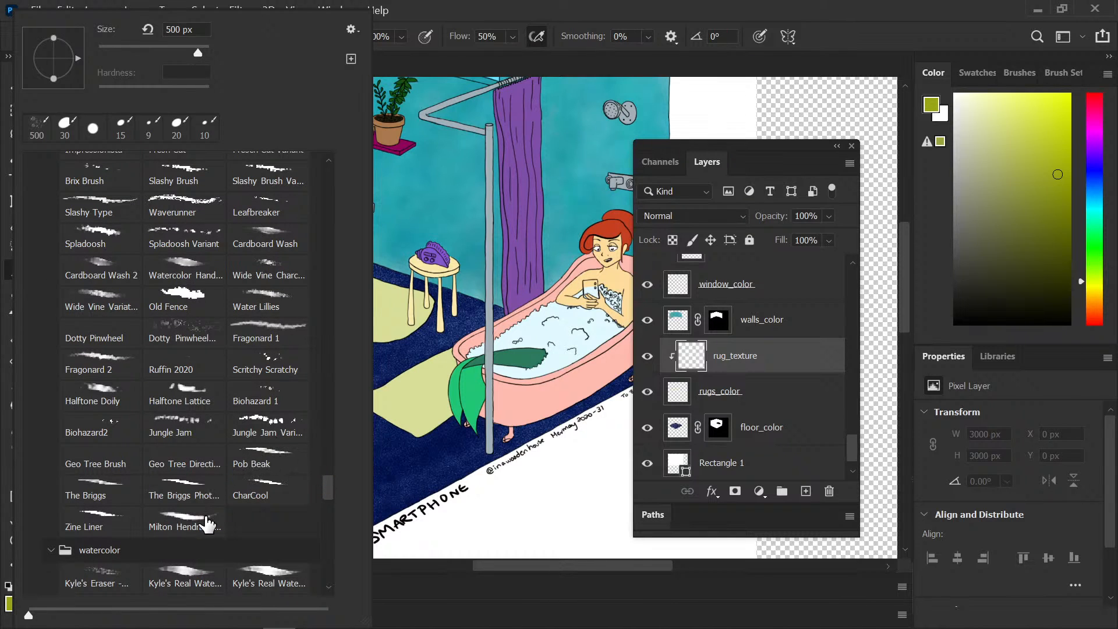
left_click(275, 494)
key("Return")
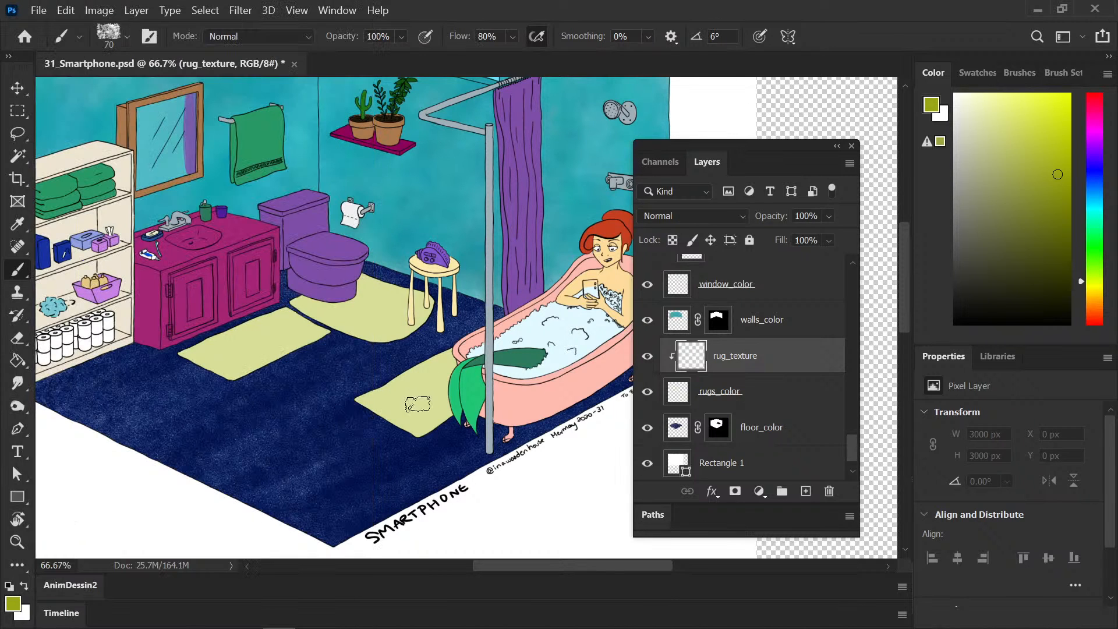
mouse_move(431, 382)
left_mouse_down()
mouse_move(395, 416)
mouse_move(442, 388)
mouse_move(439, 422)
left_mouse_up()
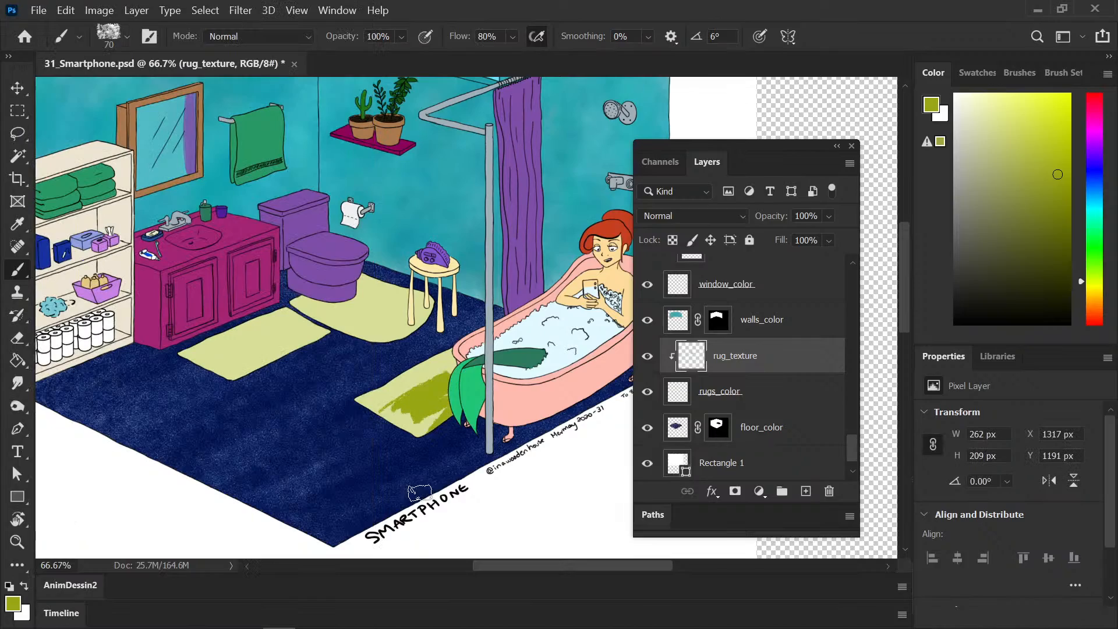
Step: Try the Jungle Jam brush at 1023 px over the rugs, and clear the rug_texture layer
left_click(109, 40)
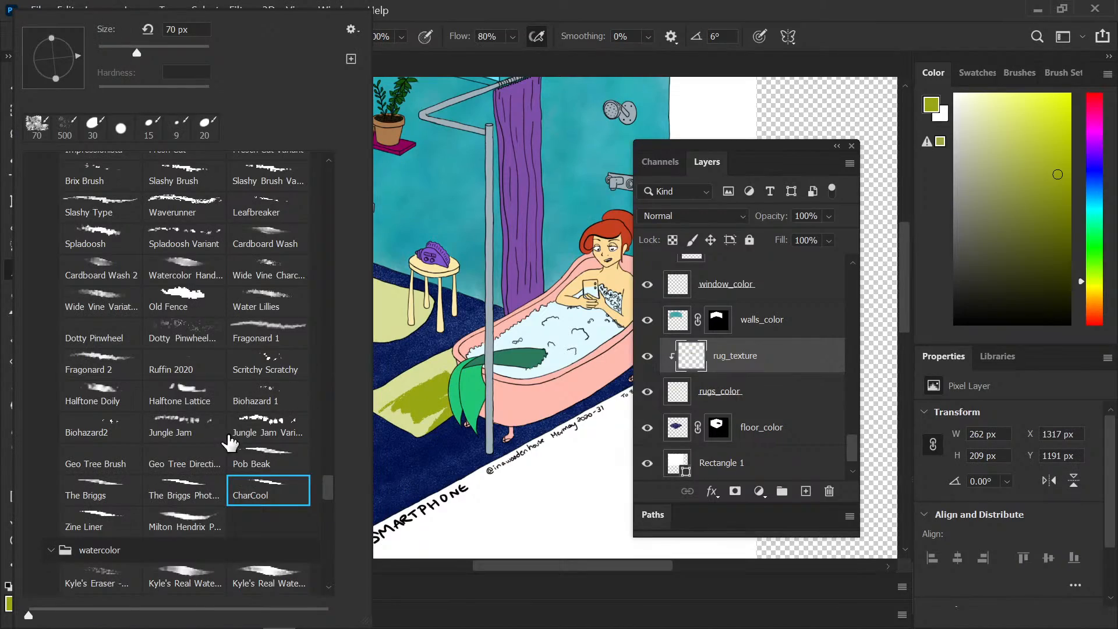
left_click(181, 425)
key("Return")
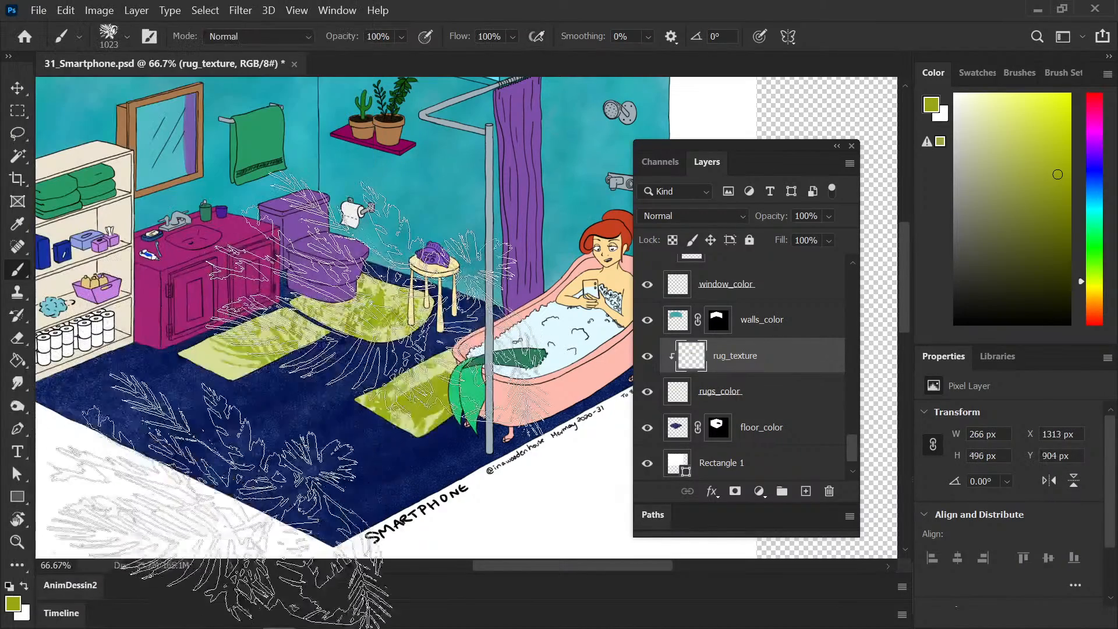
left_click(280, 402)
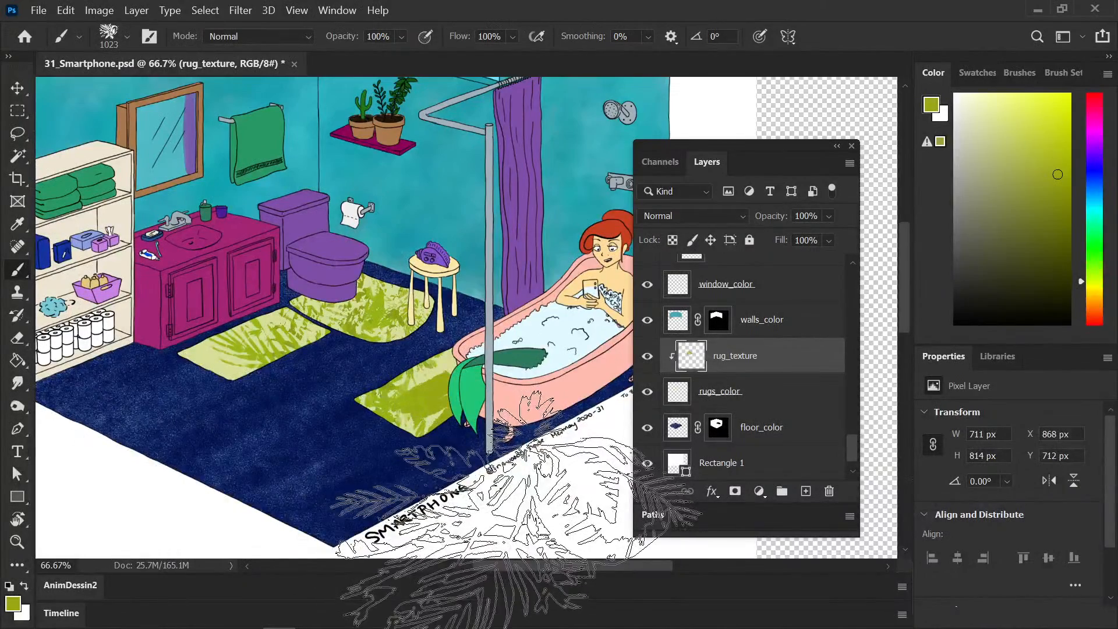
key("Delete")
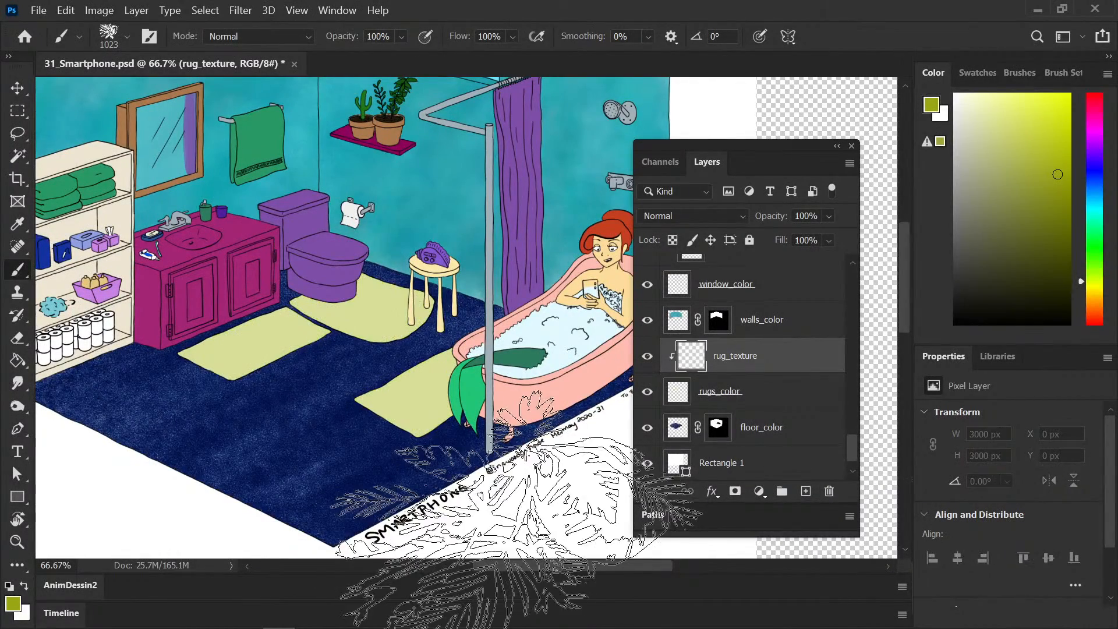
Step: Try the leaf brush reduced to 300 px across all three rugs, and clear the painted texture
key("bracketleft")
key("bracketleft")
key("bracketleft")
key("bracketleft")
key("bracketleft")
key("bracketleft")
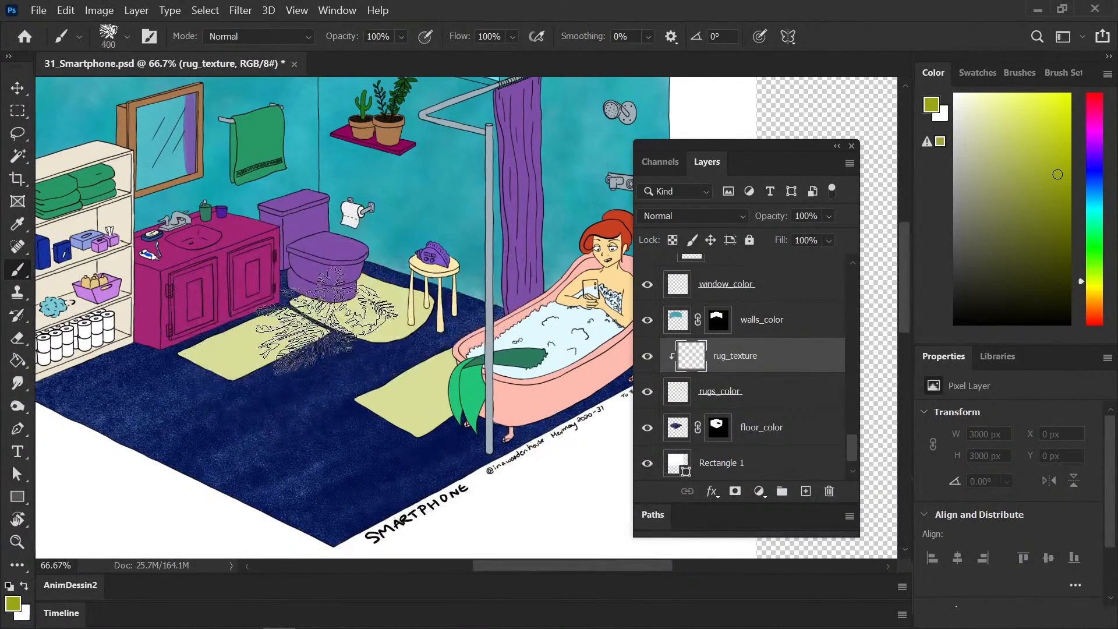
key("bracketleft")
mouse_move(326, 315)
left_mouse_down()
mouse_move(245, 349)
mouse_move(373, 297)
mouse_move(407, 396)
mouse_move(408, 268)
left_mouse_up()
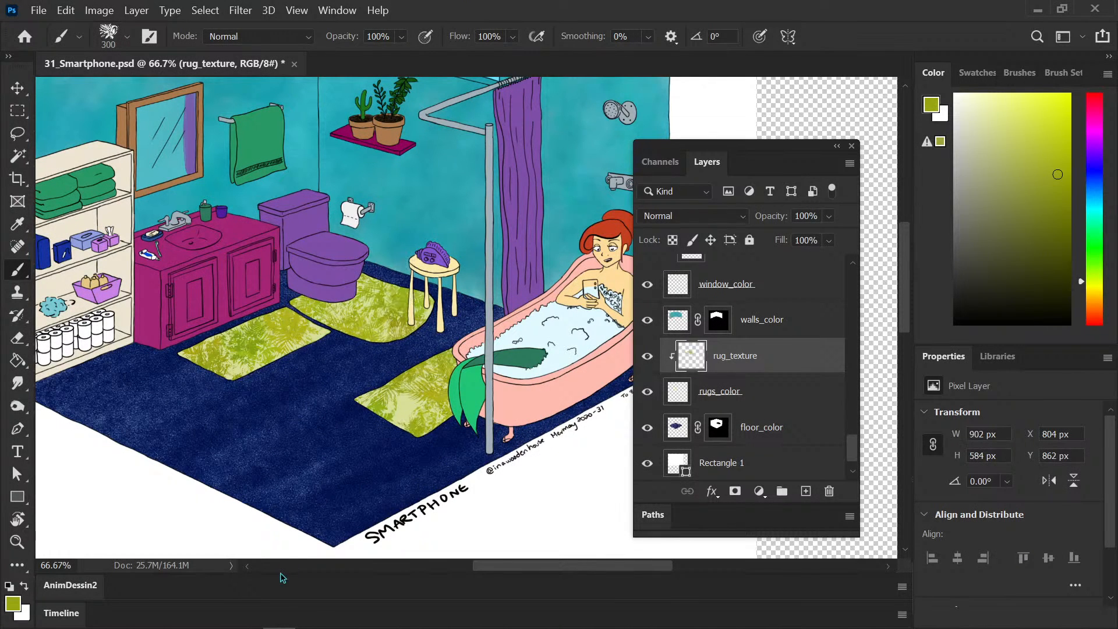
key("ctrl+a")
key("Delete")
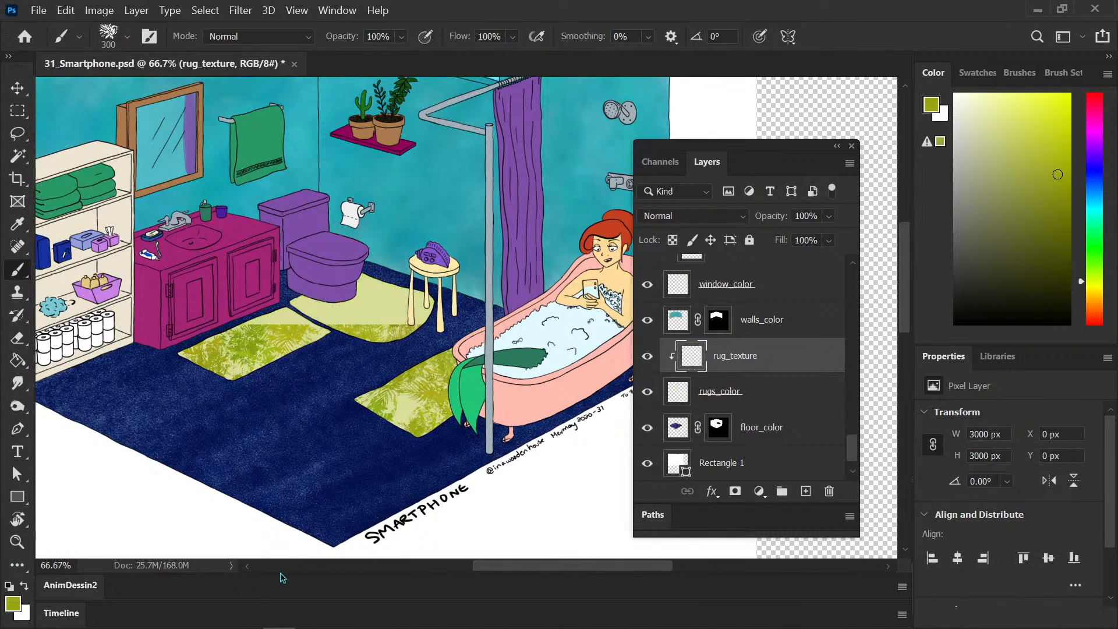
Step: Reload the leaf-pattern brush at 1023 px and try it over the three rugs
left_click(110, 41)
left_click(76, 135)
left_click(426, 8)
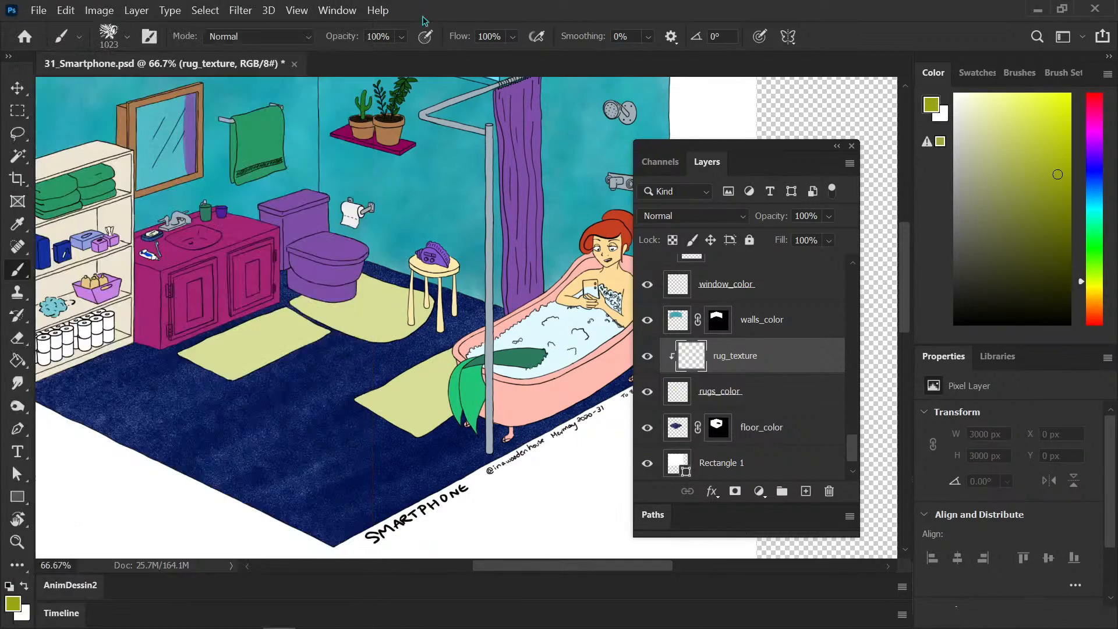
mouse_move(369, 303)
left_mouse_down()
mouse_move(306, 381)
mouse_move(262, 408)
mouse_move(407, 326)
mouse_move(553, 420)
mouse_move(524, 396)
mouse_move(174, 477)
mouse_move(273, 442)
mouse_move(399, 337)
mouse_move(448, 332)
mouse_move(524, 419)
mouse_move(419, 274)
mouse_move(475, 376)
left_mouse_up()
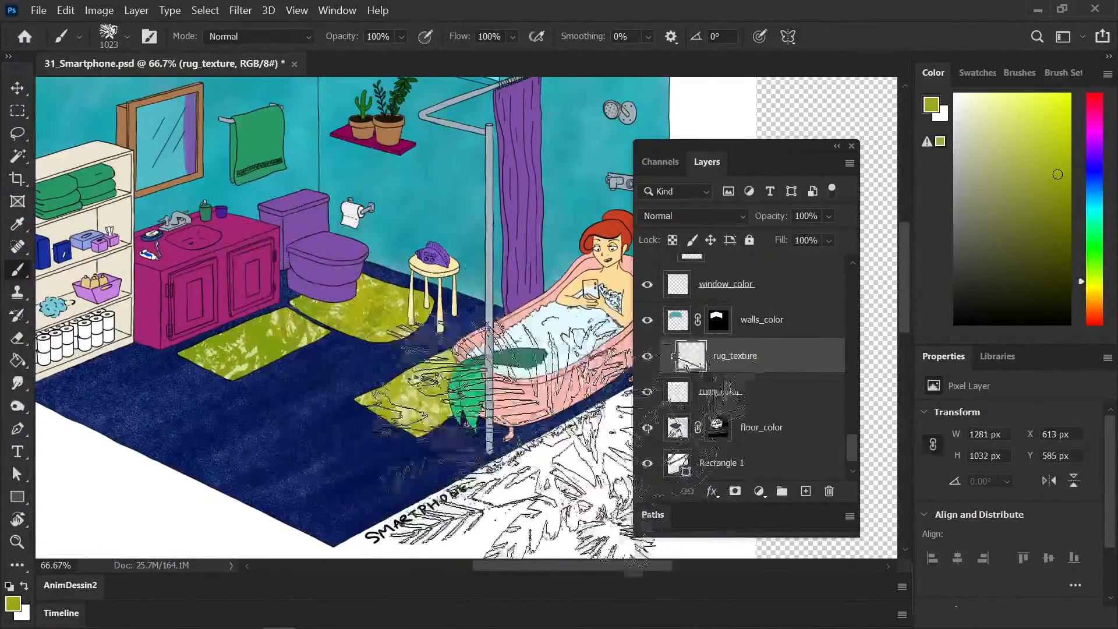
Step: Replace the large leaf strokes with a 300 px olive leaf texture painted across all three rugs
key("bracketleft")
key("bracketleft")
key("bracketleft")
key("bracketleft")
key("bracketleft")
key("bracketleft")
key("bracketleft")
key("bracketleft")
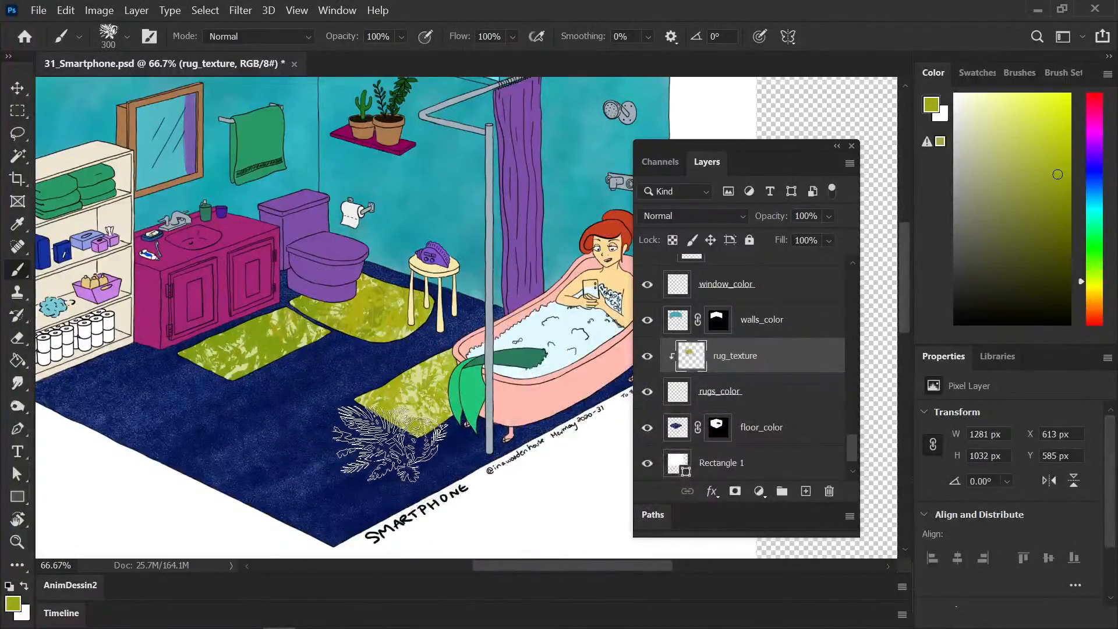
key("ctrl+z")
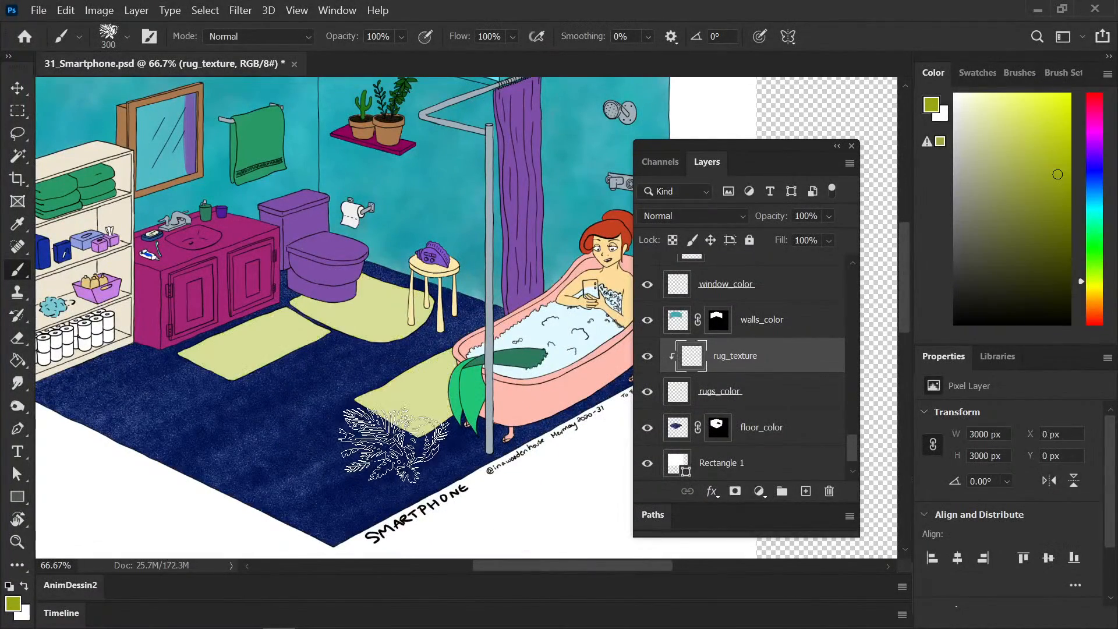
mouse_move(326, 280)
left_mouse_down()
mouse_move(291, 326)
mouse_move(297, 318)
mouse_move(227, 355)
mouse_move(344, 326)
mouse_move(356, 291)
mouse_move(413, 314)
mouse_move(414, 408)
mouse_move(400, 378)
left_mouse_up()
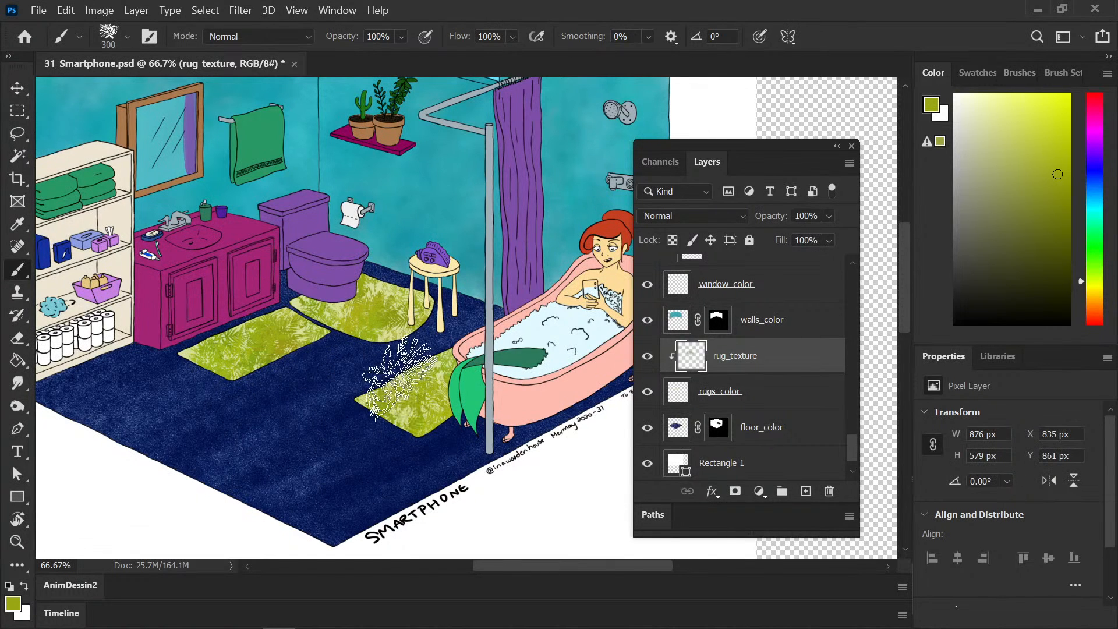
left_click_drag(192, 355, 170, 487)
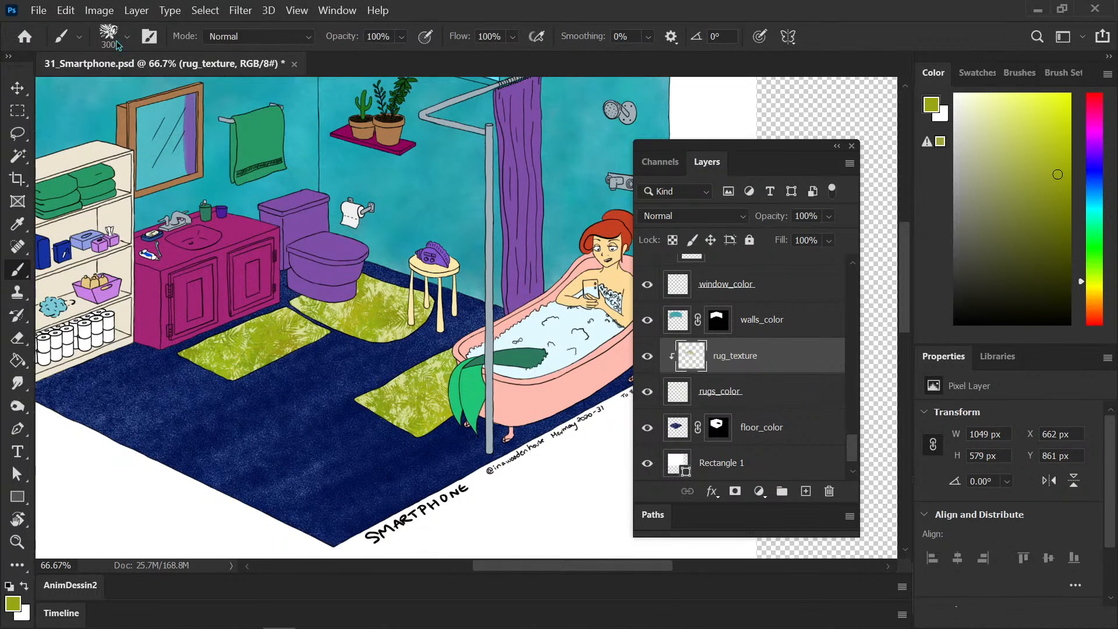
Step: Set the rug_texture layer's blend mode to Subtract and add a new layer above it
left_click(725, 216)
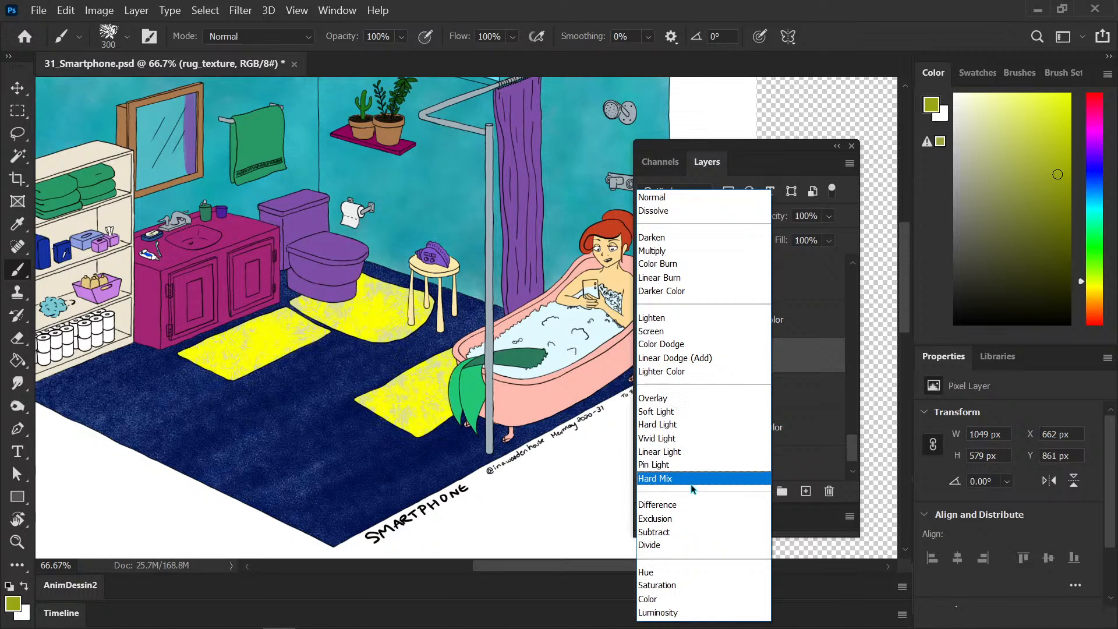
left_click(698, 530)
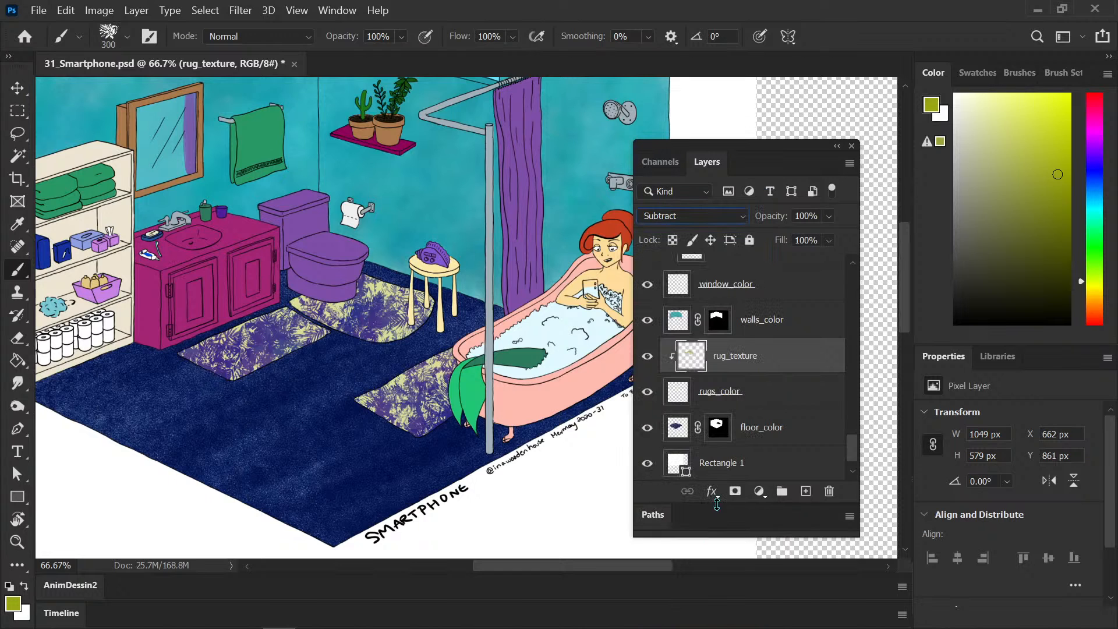
left_click(805, 492)
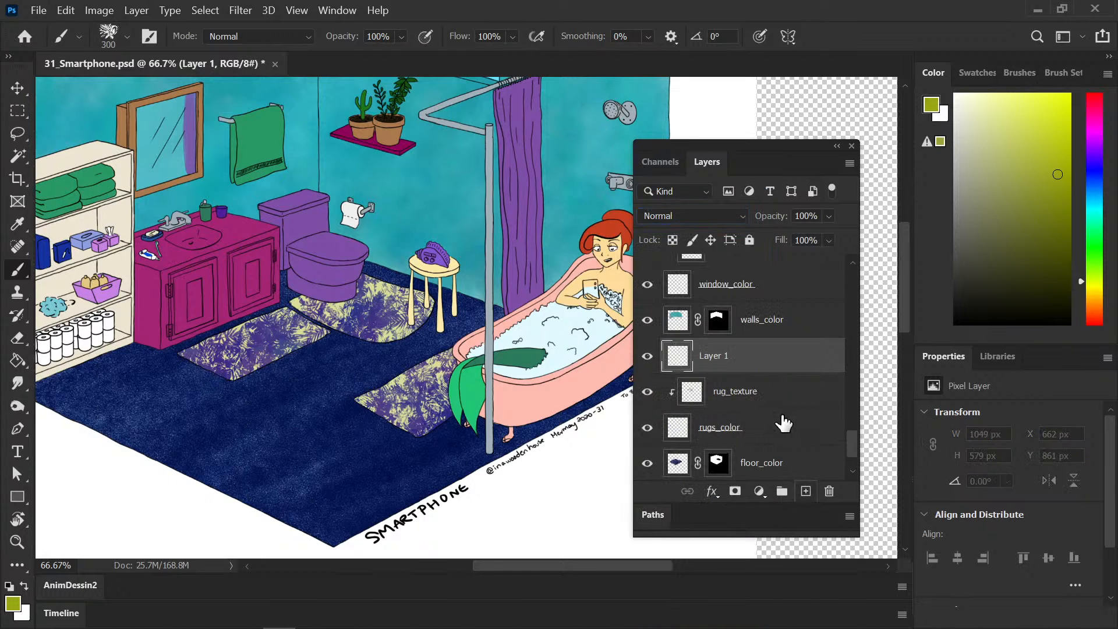
Step: Clip the new layer to the rugs below and try purple leaf strokes over them, undoing the strokes
left_click(754, 373, "alt")
left_click(1089, 160)
left_click_drag(1089, 159, 1089, 133)
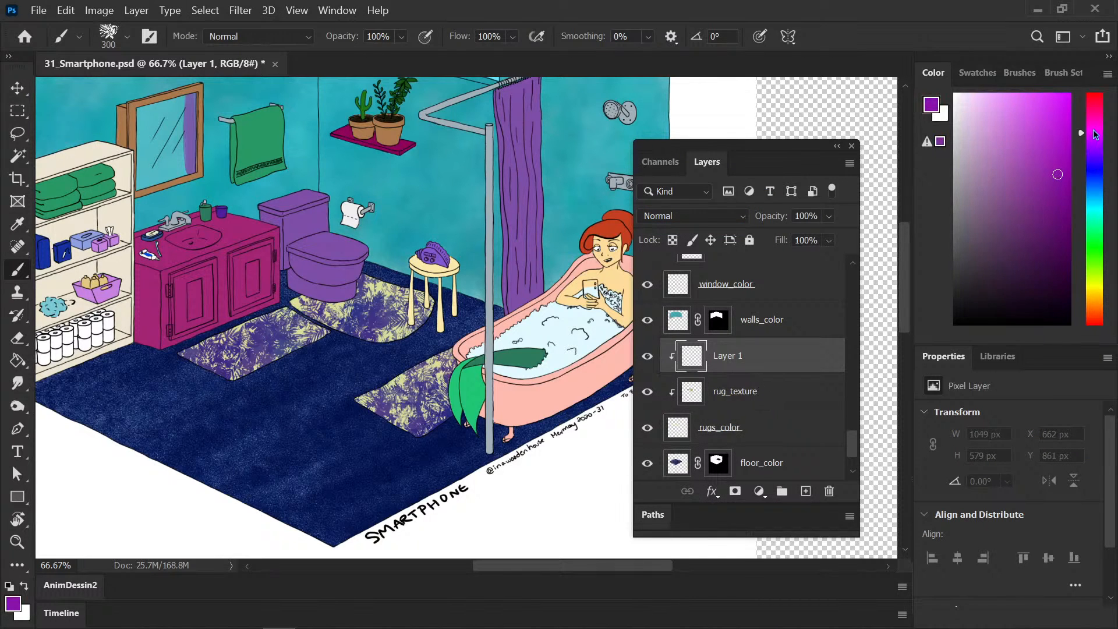
left_click(401, 384)
mouse_move(315, 492)
left_mouse_down()
mouse_move(445, 366)
mouse_move(512, 349)
mouse_move(416, 282)
mouse_move(425, 352)
mouse_move(329, 340)
mouse_move(268, 379)
mouse_move(379, 373)
left_mouse_up()
key("ctrl+z")
key("ctrl+z")
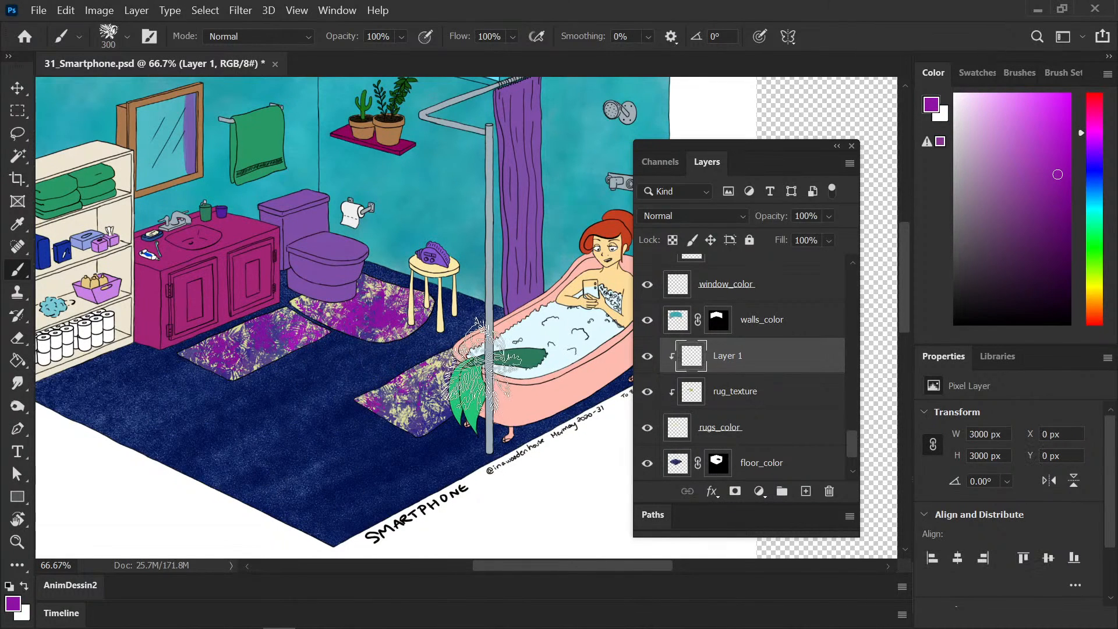
Step: Paint a bright magenta leaf texture at 300 px across all three rugs and set its layer's blend mode to Multiply
left_click(1054, 121)
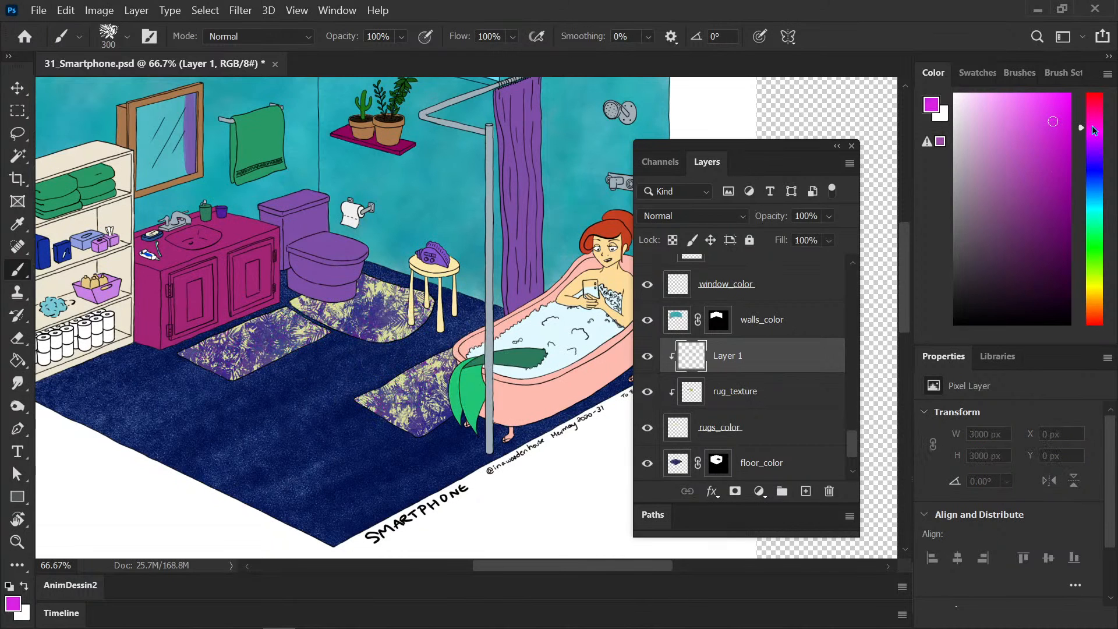
mouse_move(460, 372)
left_mouse_down()
mouse_move(407, 402)
mouse_move(431, 361)
left_mouse_up()
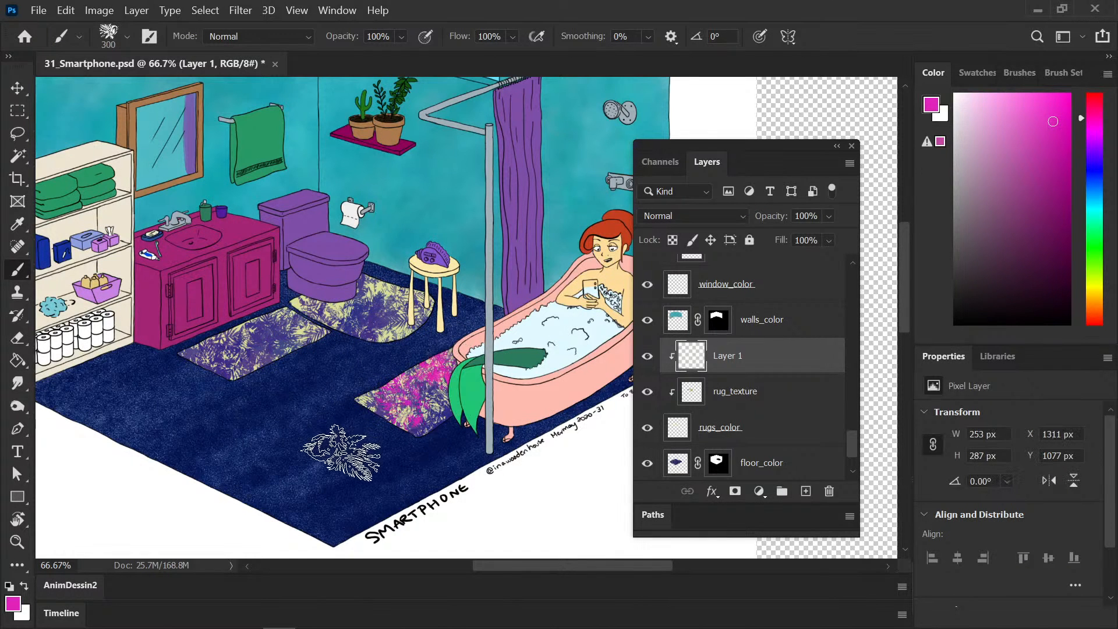
mouse_move(373, 291)
left_mouse_down()
mouse_move(390, 298)
mouse_move(257, 355)
mouse_move(326, 308)
left_mouse_up()
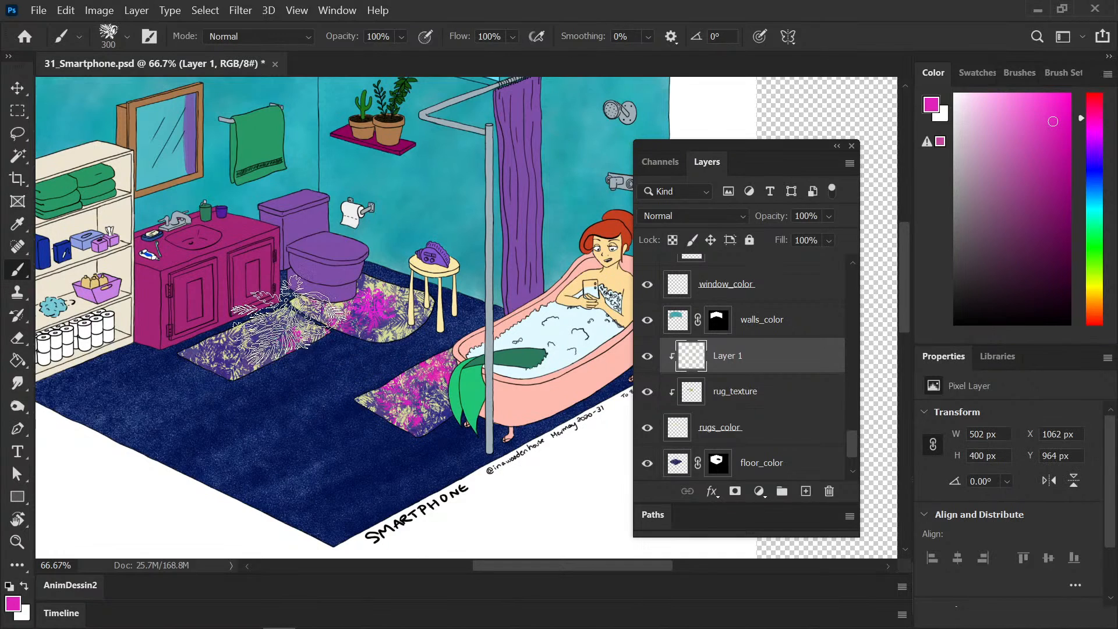
left_click(728, 218)
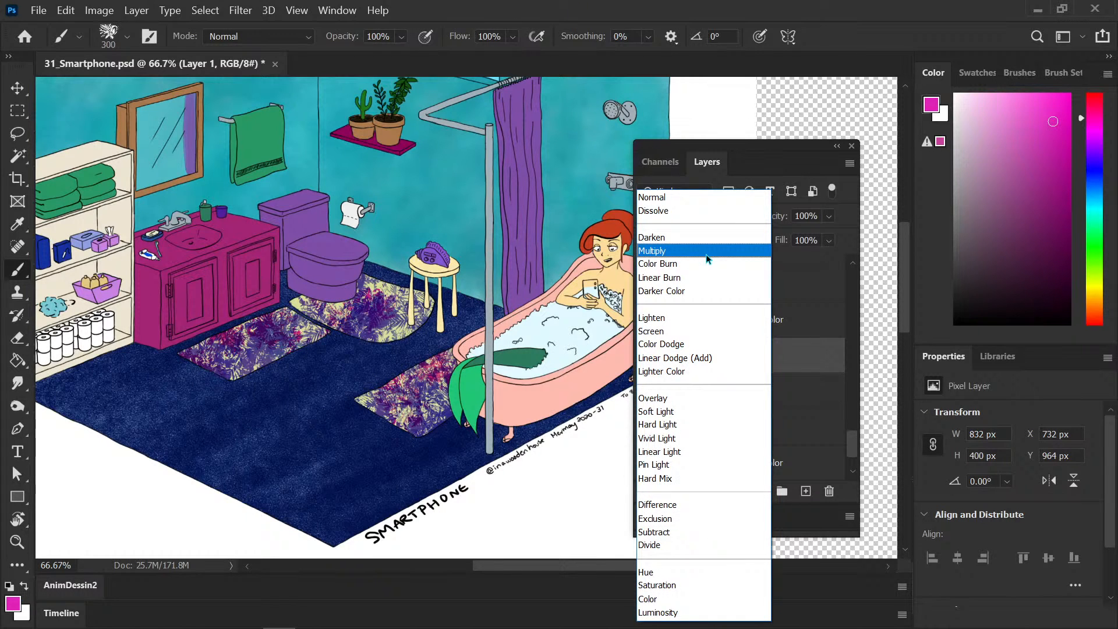
left_click(708, 252)
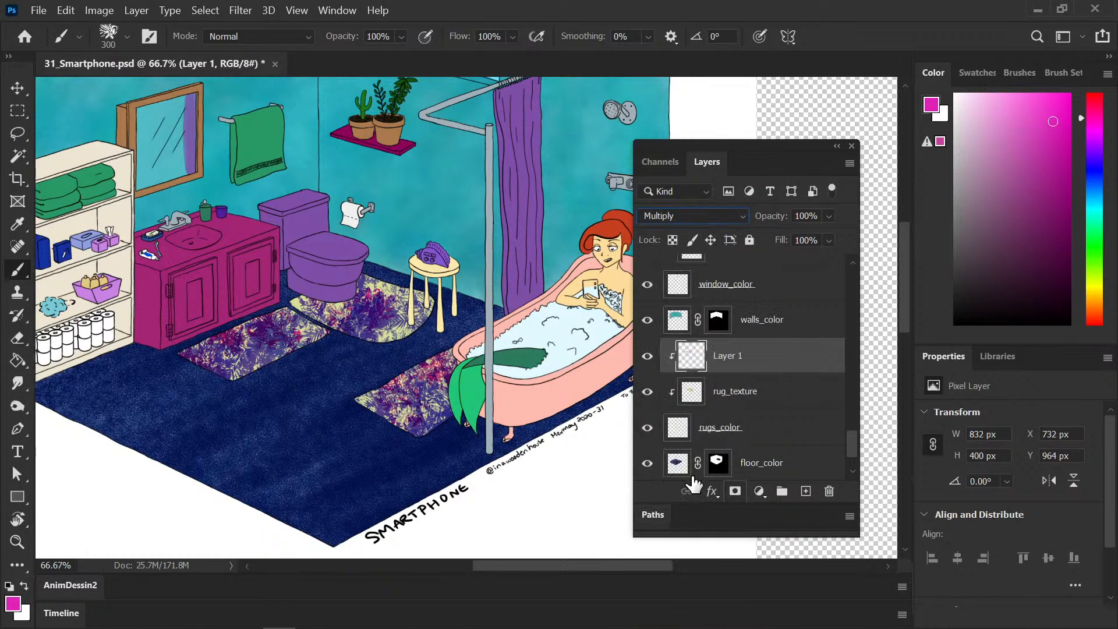
Step: Extend the magenta leaf texture on the rugs and save the illustration
scroll(607, 570, "right", 3)
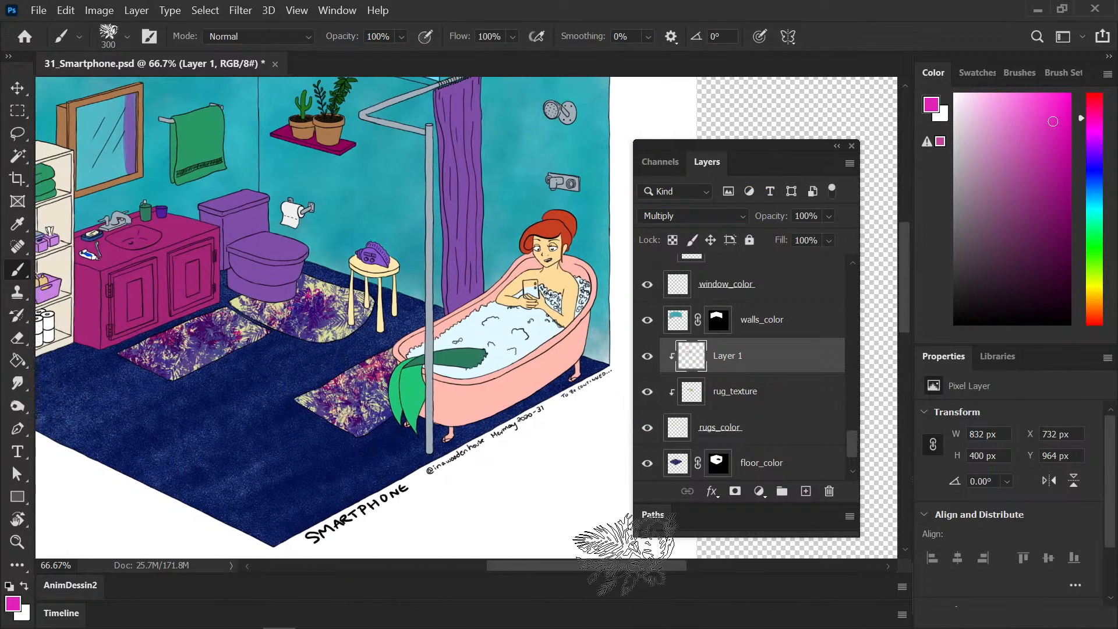
scroll(624, 524, "down", 2)
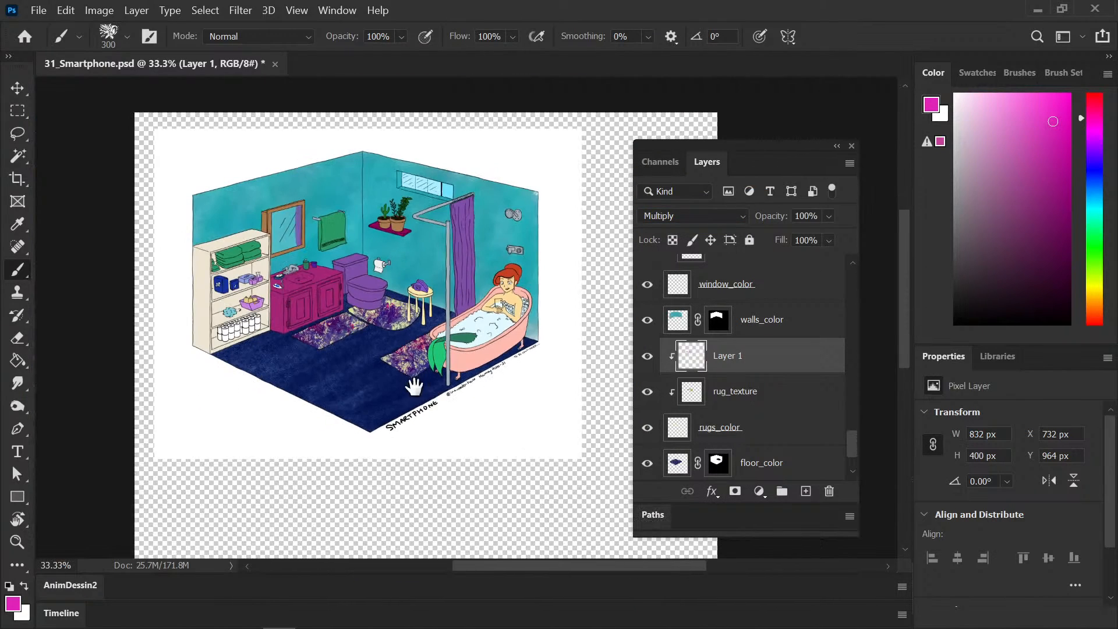
scroll(392, 392, "right", 2)
scroll(406, 416, "up", 1)
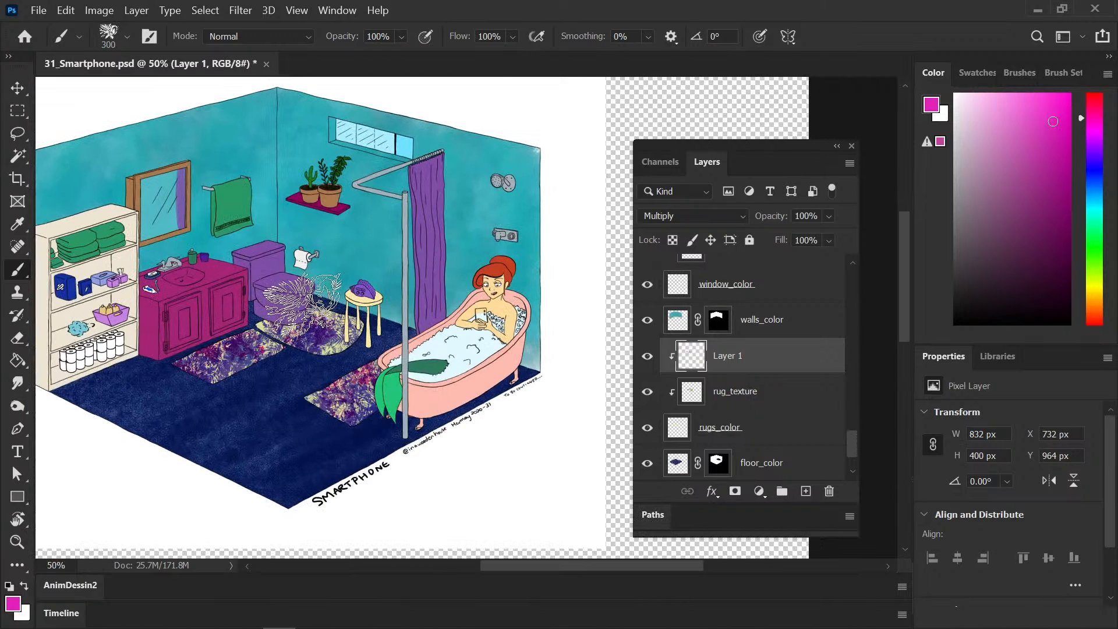
left_click_drag(434, 446, 467, 456)
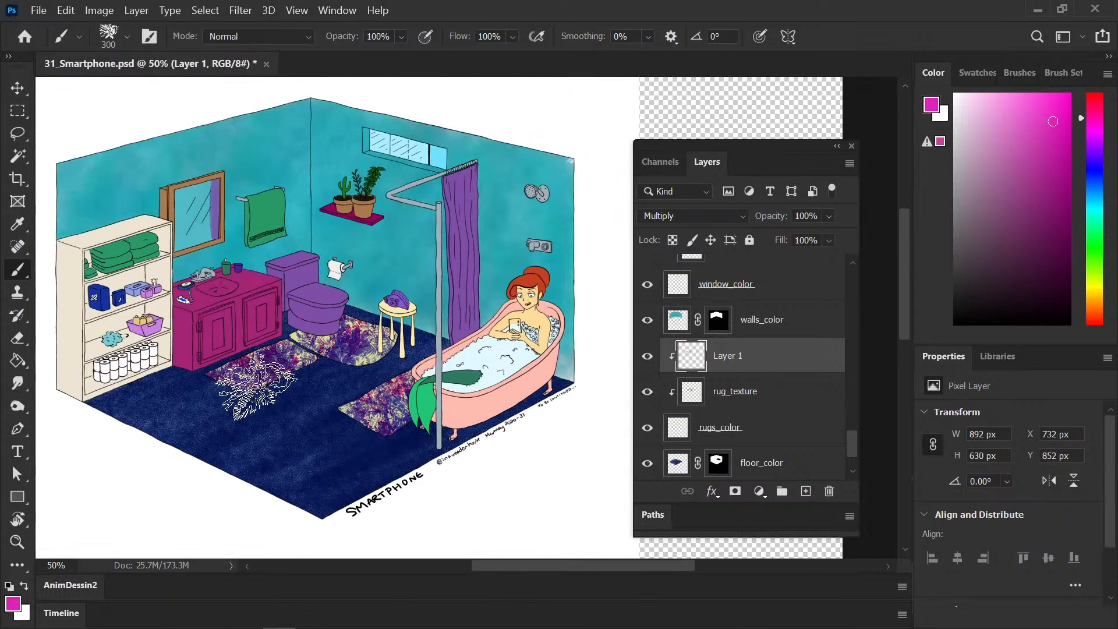
key("ctrl+s")
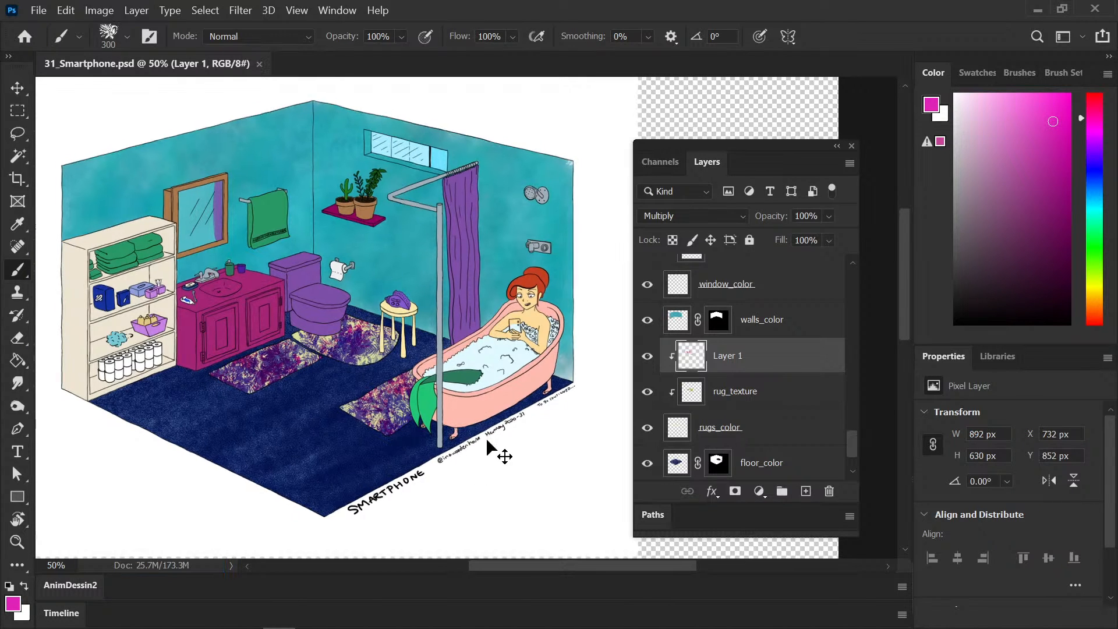
Step: Rename the magenta texture layer rug_texture_02 and the olive texture layer rug_texture_01
key("ctrl+minus")
left_click_drag(439, 428, 396, 474)
key("ctrl+plus")
left_click_drag(412, 416, 461, 405)
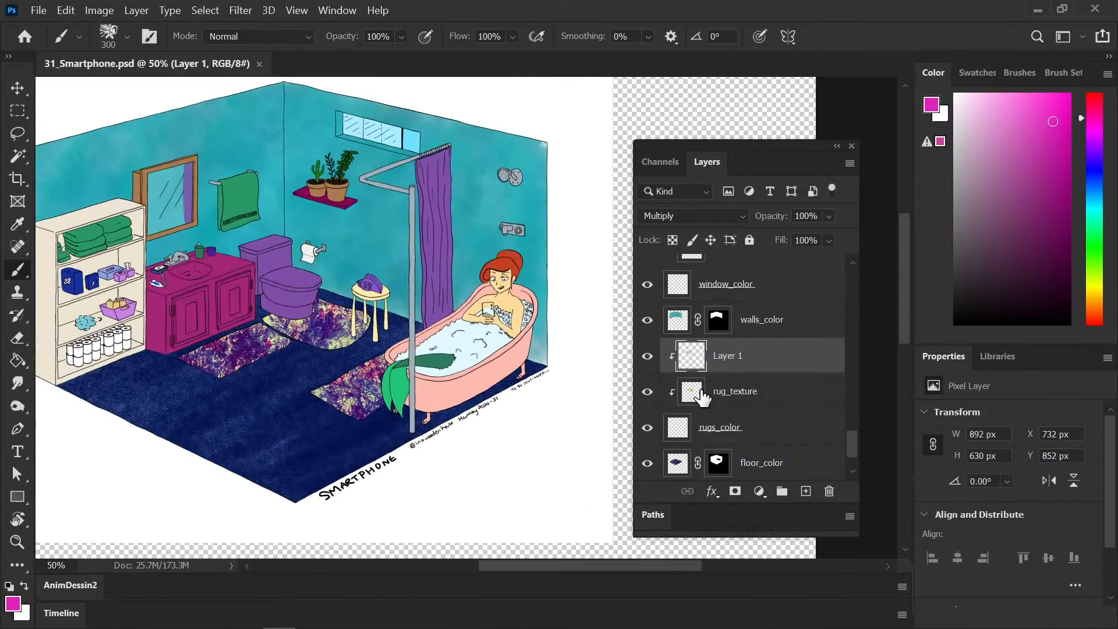
double_click(729, 357)
key("Return")
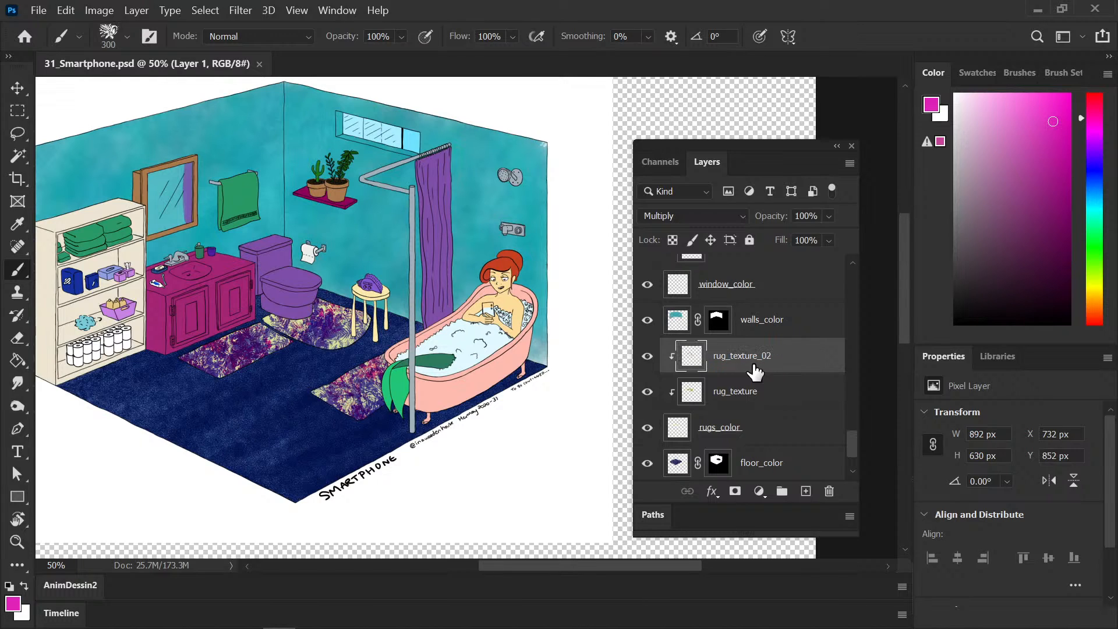
double_click(742, 393)
type("rug_texture_02")
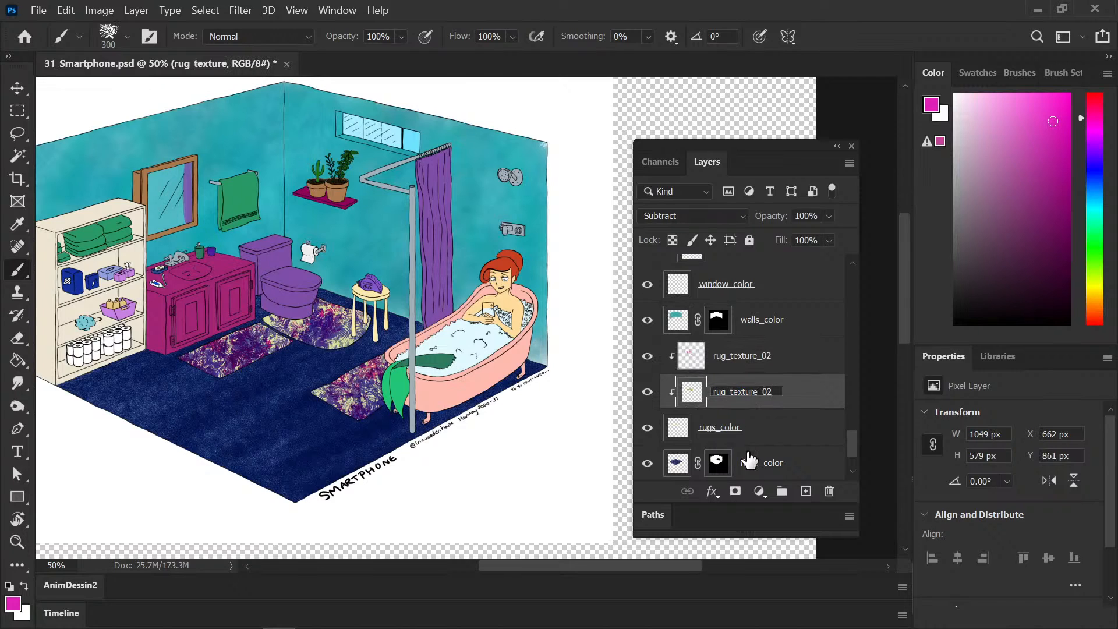
type("1")
key("Return")
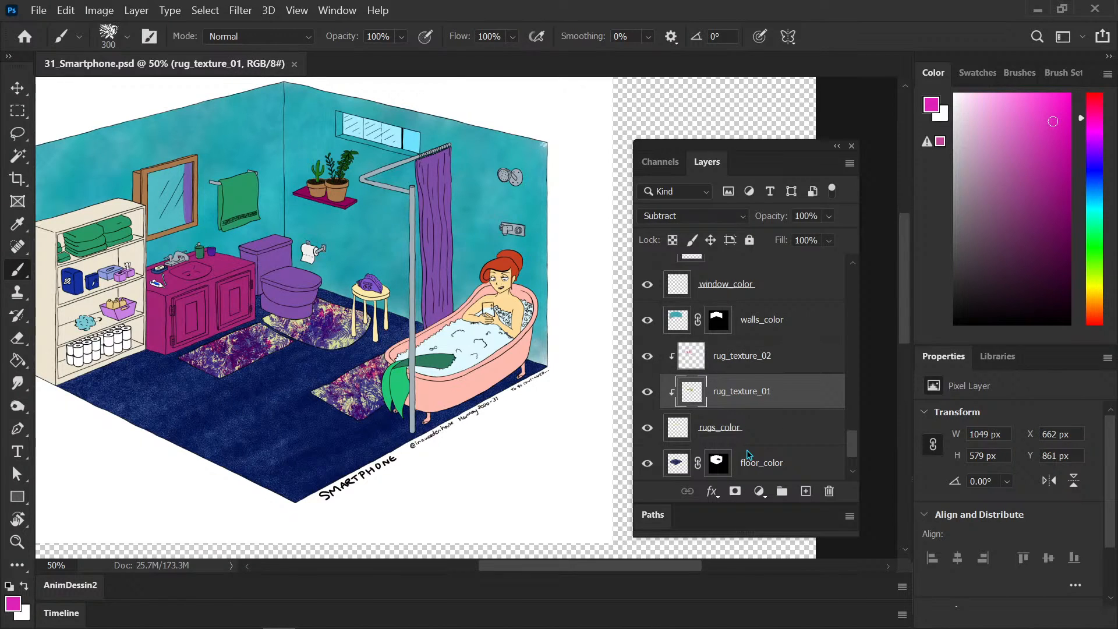
Step: Examine the textured rugs up close and within the whole bathroom illustration
key("ctrl+plus")
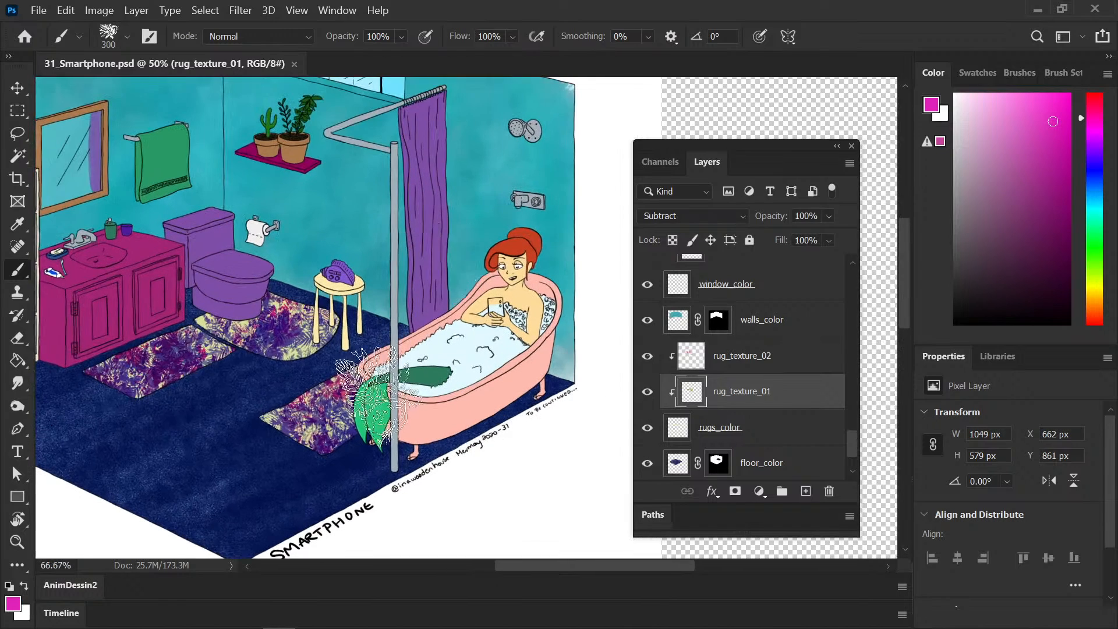
key("ctrl+minus")
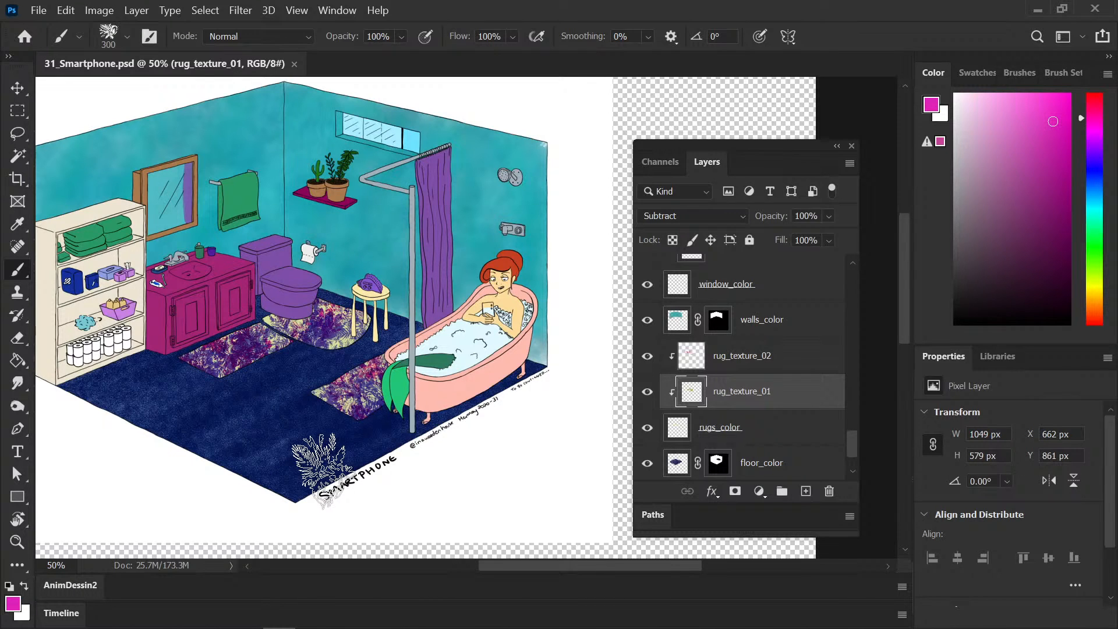
key("ctrl+minus")
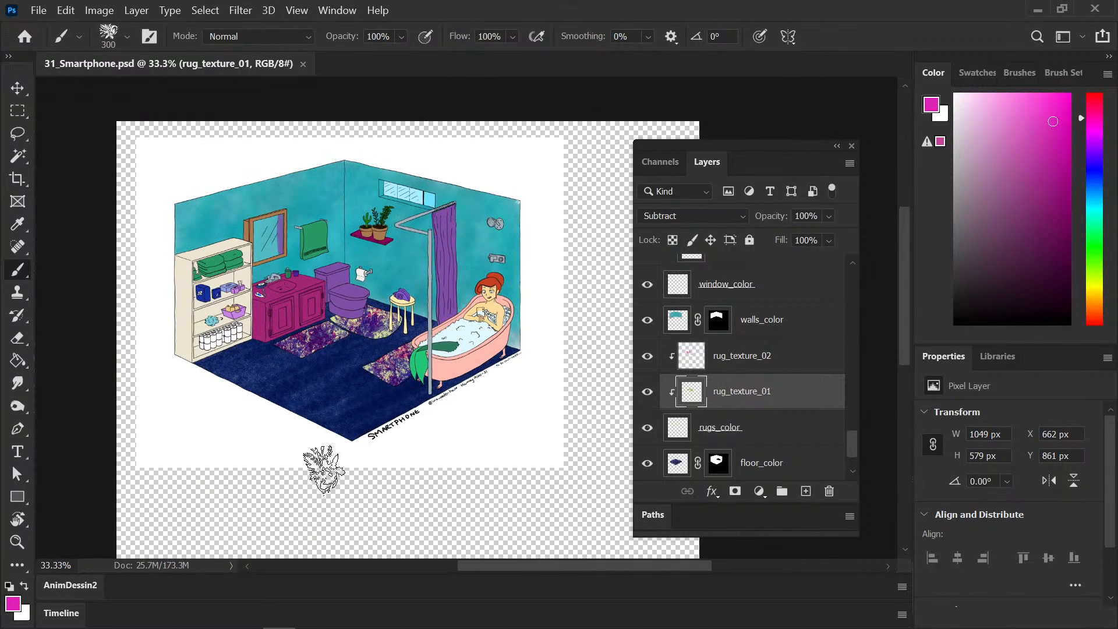
left_click_drag(437, 419, 444, 404)
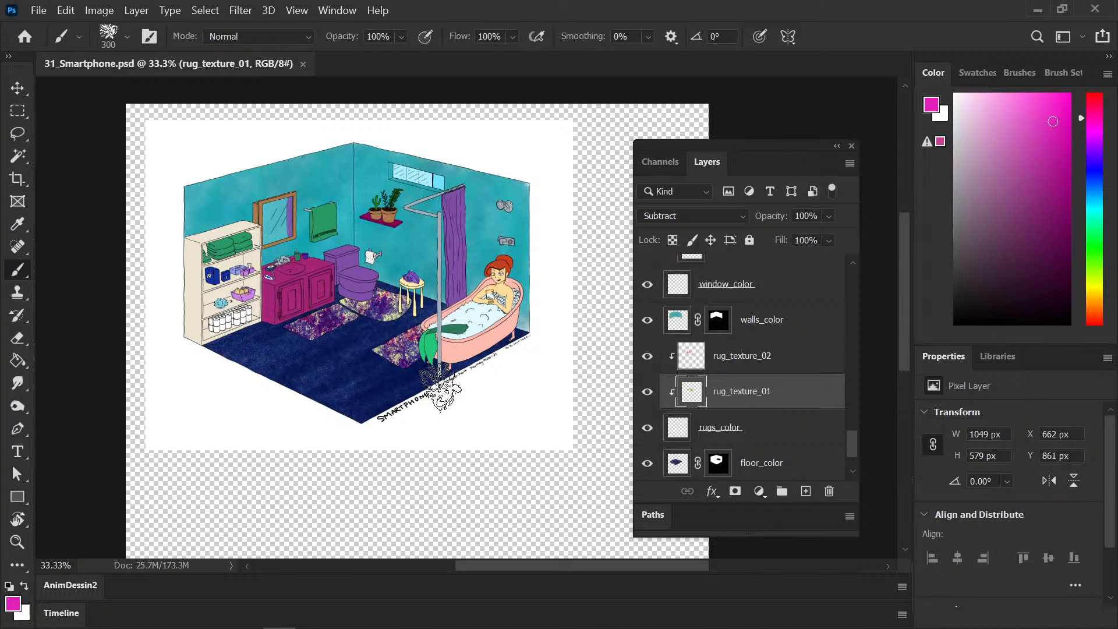
scroll(445, 393, "up", 1)
left_click_drag(287, 430, 310, 400)
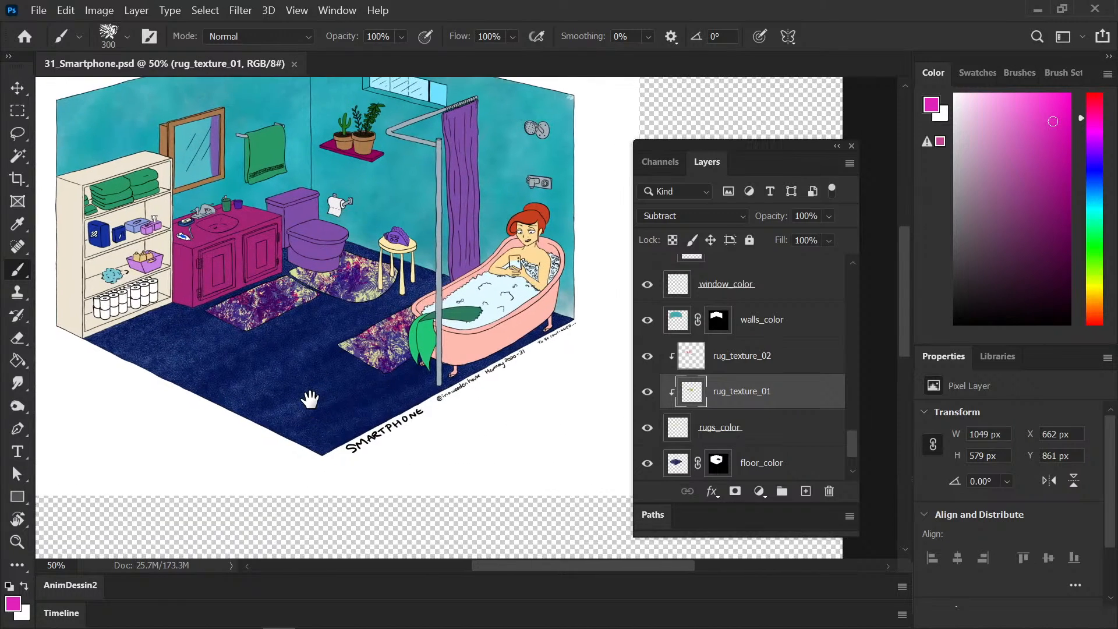
scroll(305, 407, "up", 1)
left_click_drag(200, 417, 287, 412)
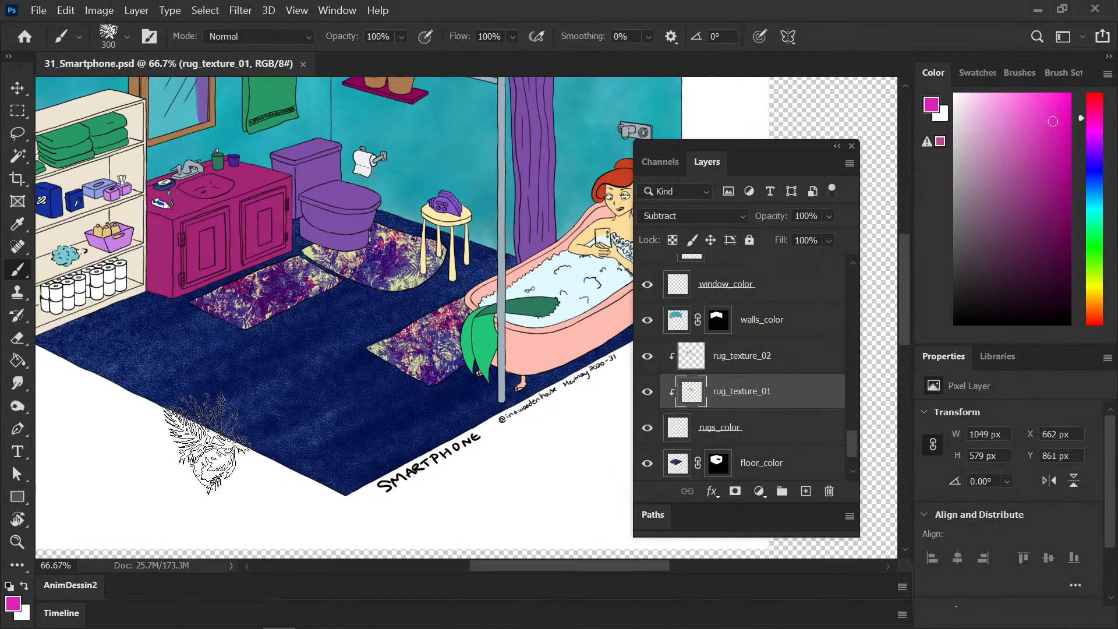
scroll(341, 385, "down", 1)
scroll(350, 361, "down", 1)
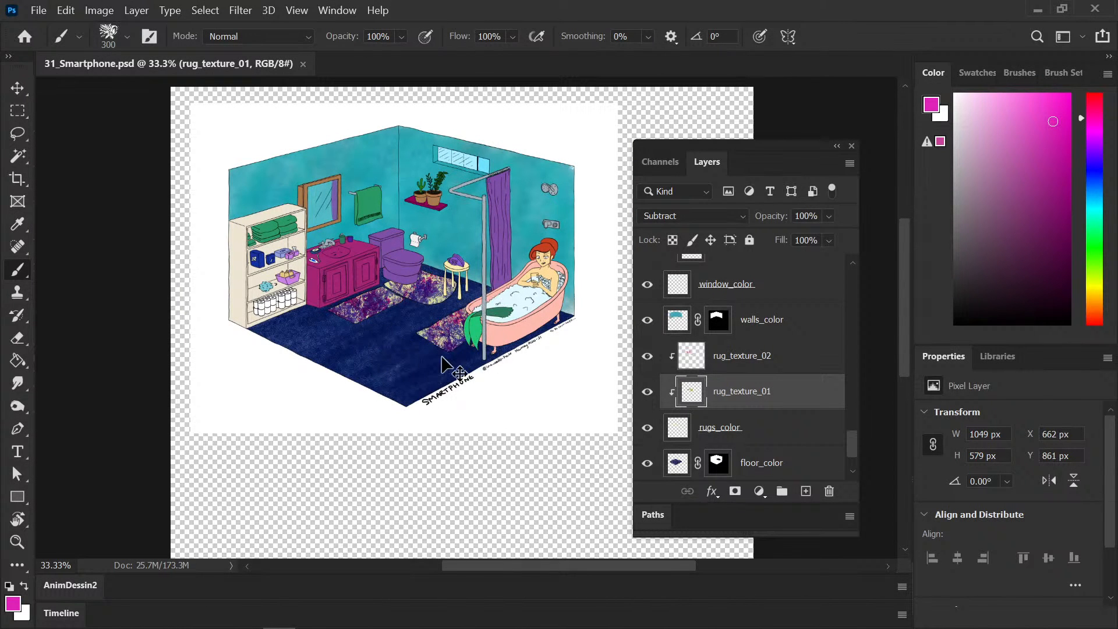
scroll(441, 357, "up", 1)
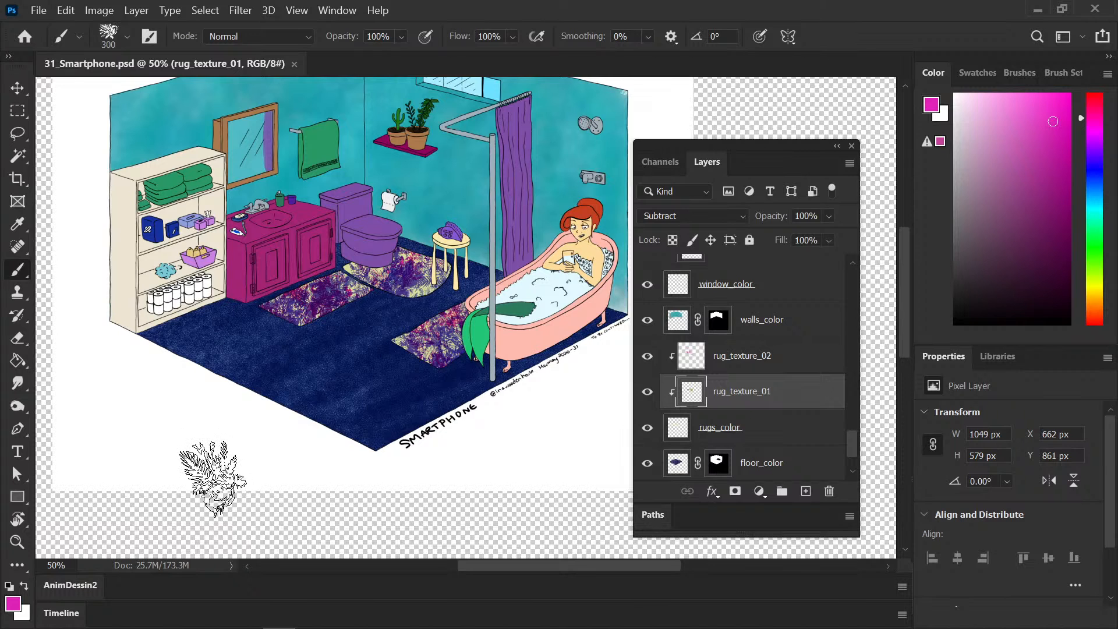
Step: Load the 15 px Kyle's Inkbox brush and show the hidden swatches layer
right_click(121, 77)
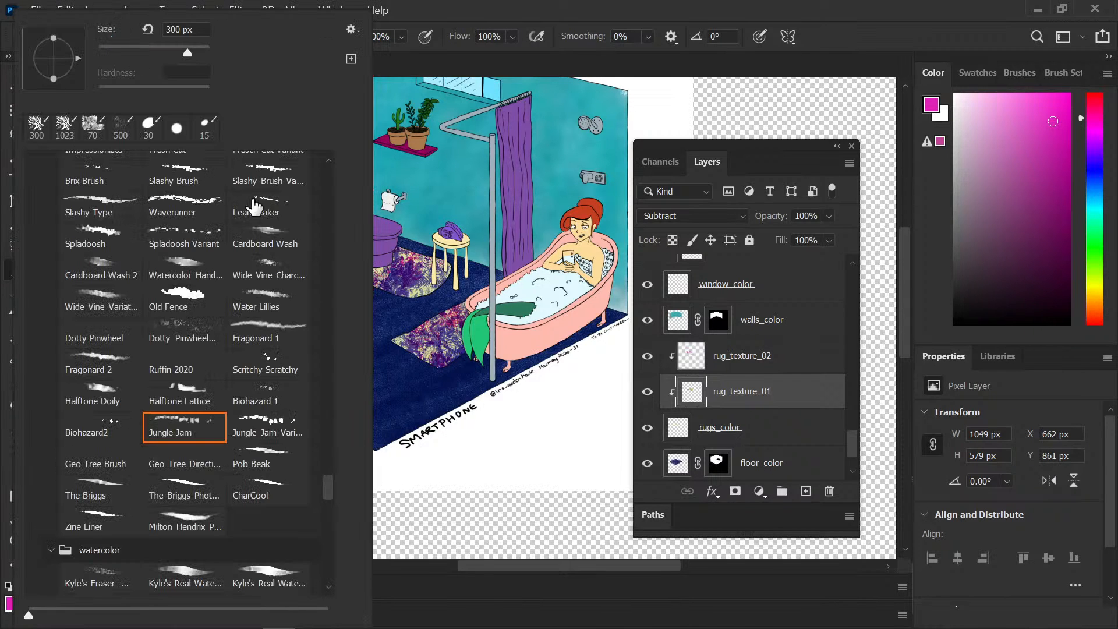
mouse_move(327, 491)
left_mouse_down()
mouse_move(325, 436)
mouse_move(325, 456)
left_mouse_up()
left_click(144, 436)
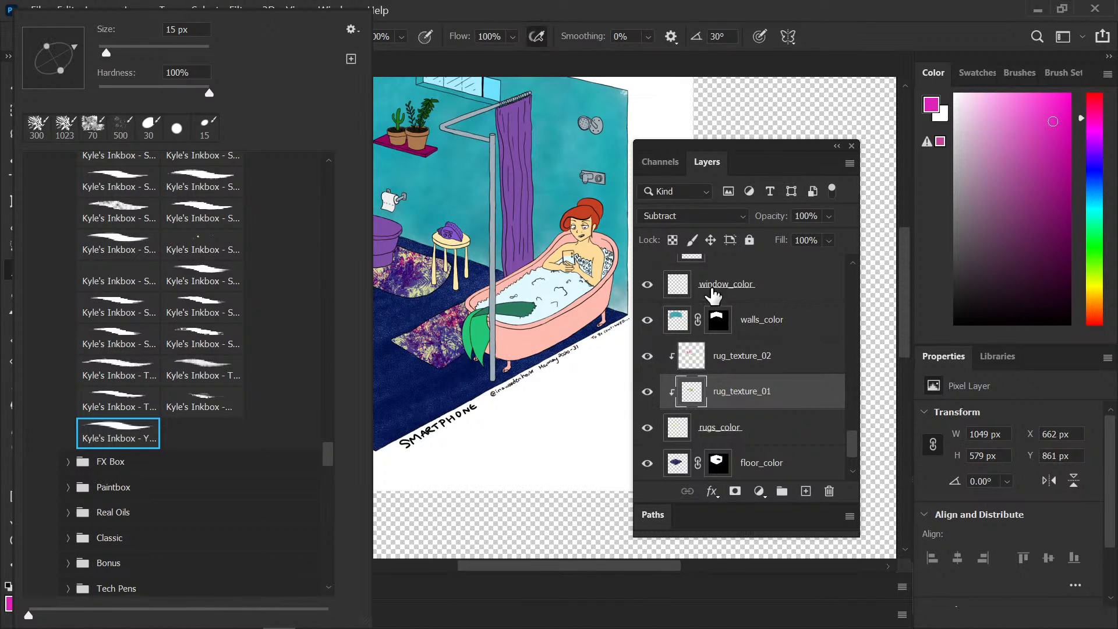
left_click(852, 442)
left_click_drag(852, 443, 856, 267)
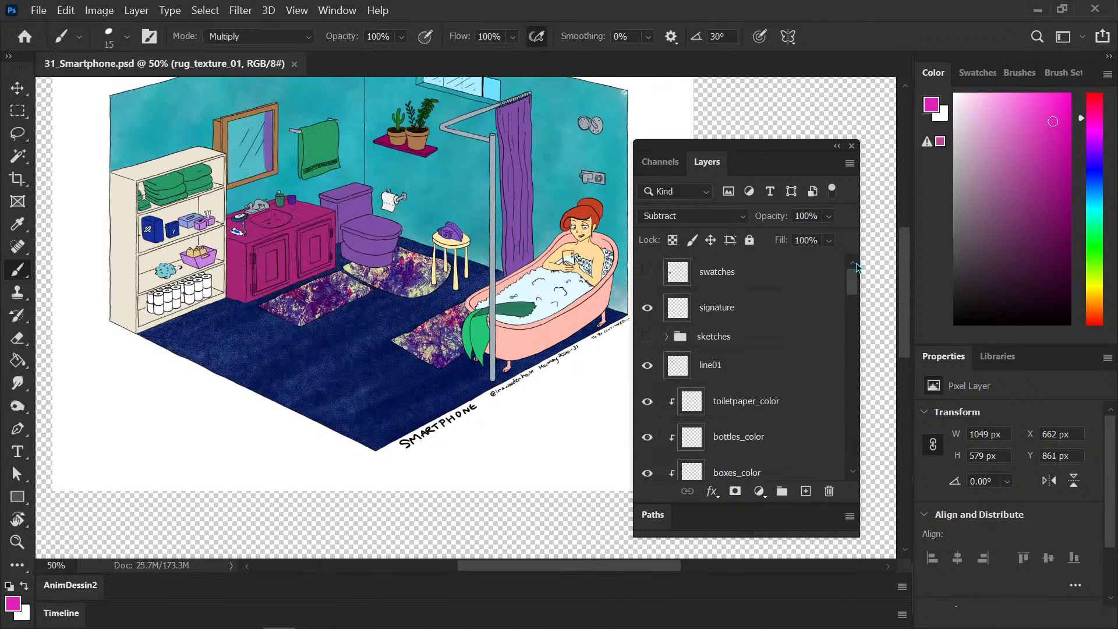
left_click(647, 272)
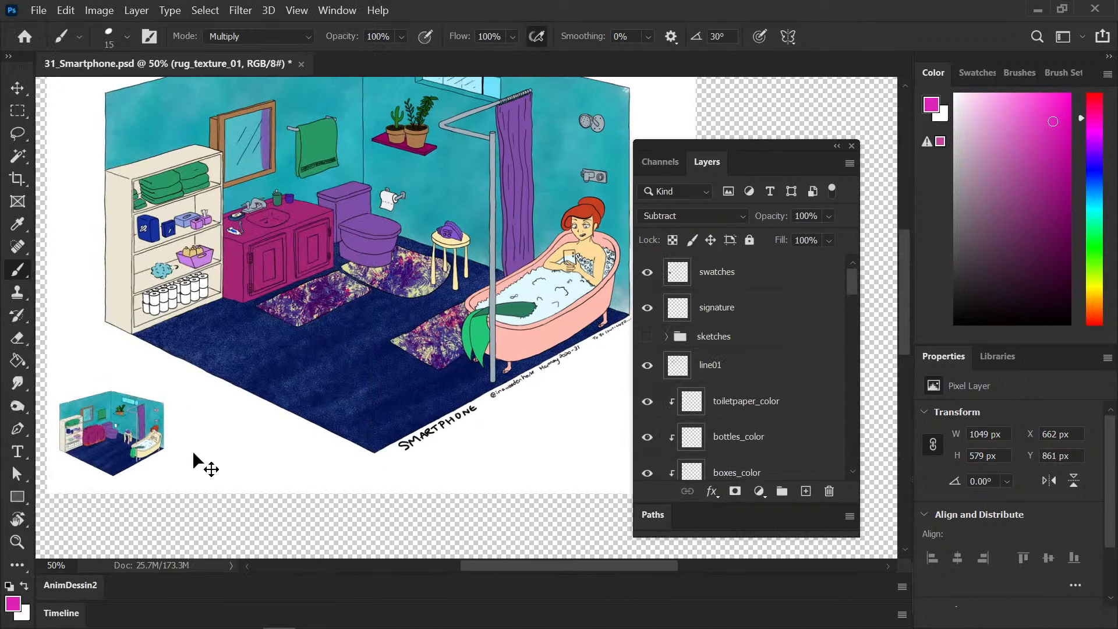
Step: Enlarge the brush to 40 px and paint a magenta dab on the swatches layer beside the small reference picture
scroll(175, 466, "up", 1)
left_click_drag(169, 474, 233, 443)
key("bracketright")
key("bracketright")
key("bracketright")
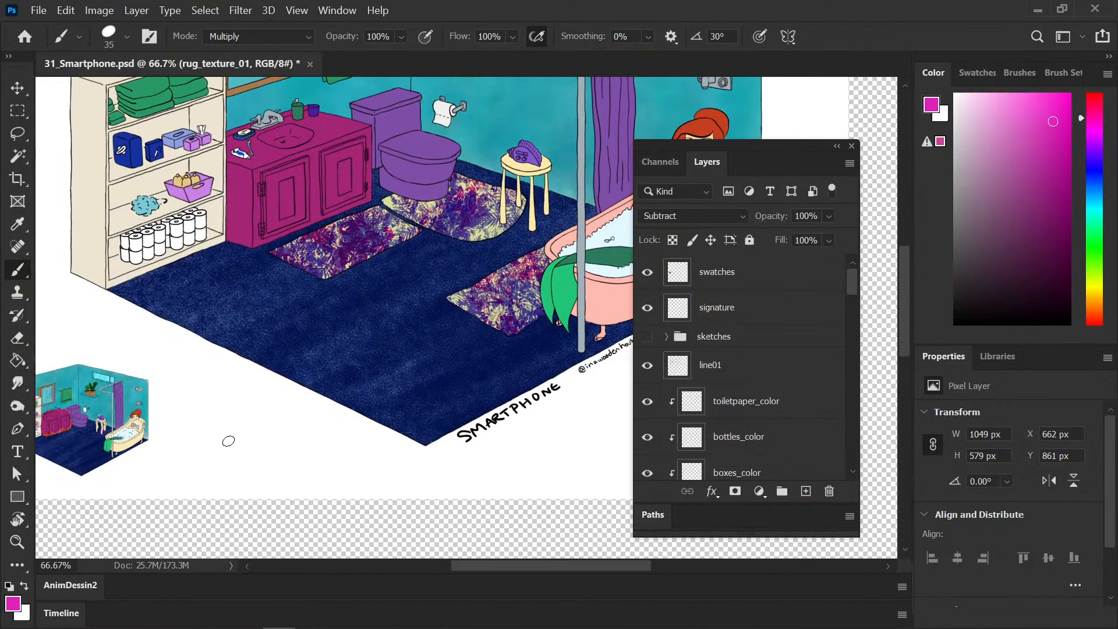
left_click(750, 280)
left_click(204, 427)
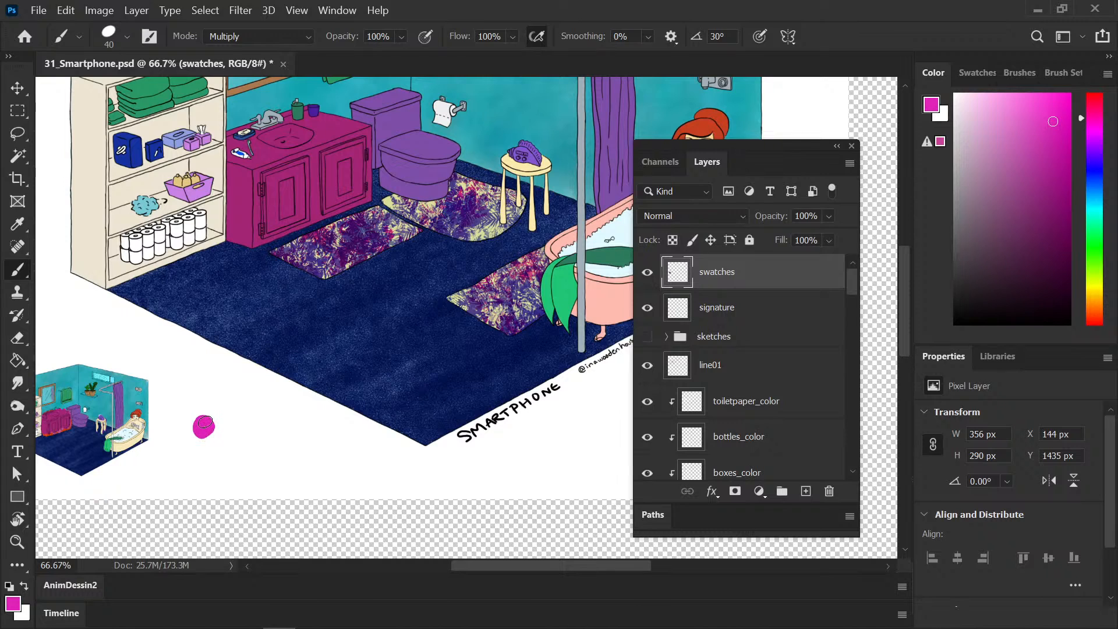
Step: Add a dab of the recently used dark purple just below the magenta one
left_click(978, 72)
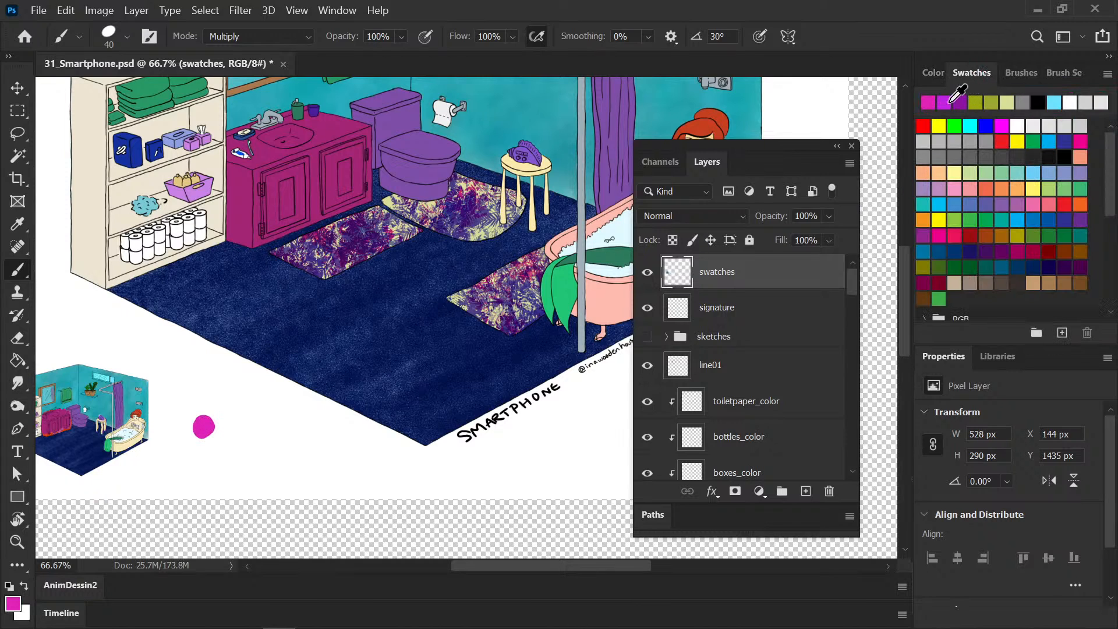
left_click(960, 103)
left_click_drag(214, 447, 213, 451)
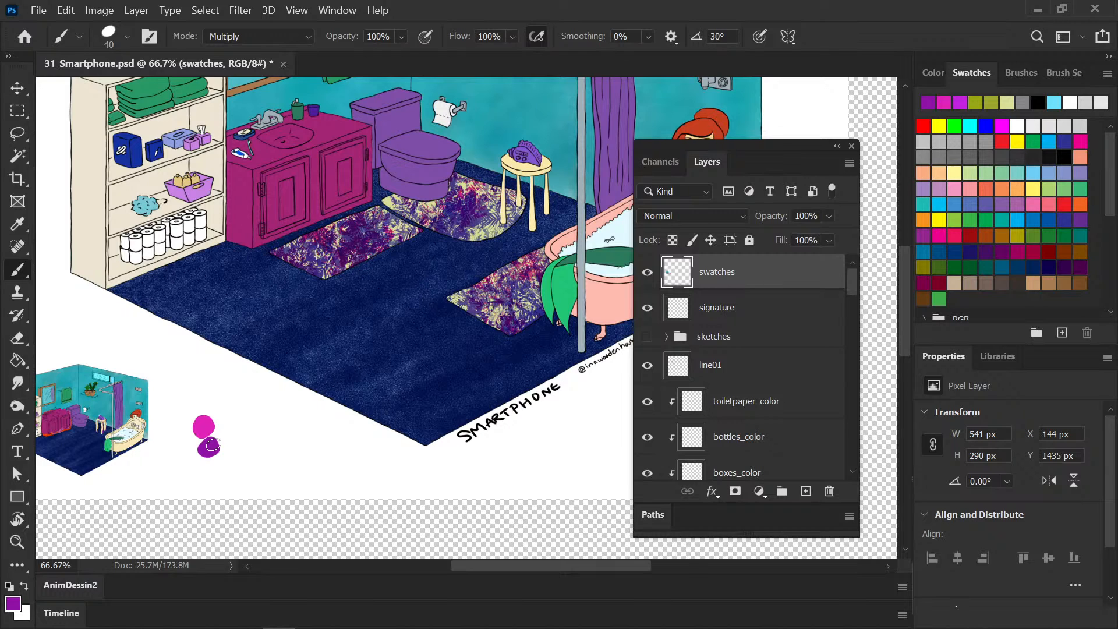
Step: Switch to the recent olive colour and place an olive dab below the magenta one, replacing the trial purple and olive dabs
left_click(976, 103)
left_click_drag(232, 440, 235, 432)
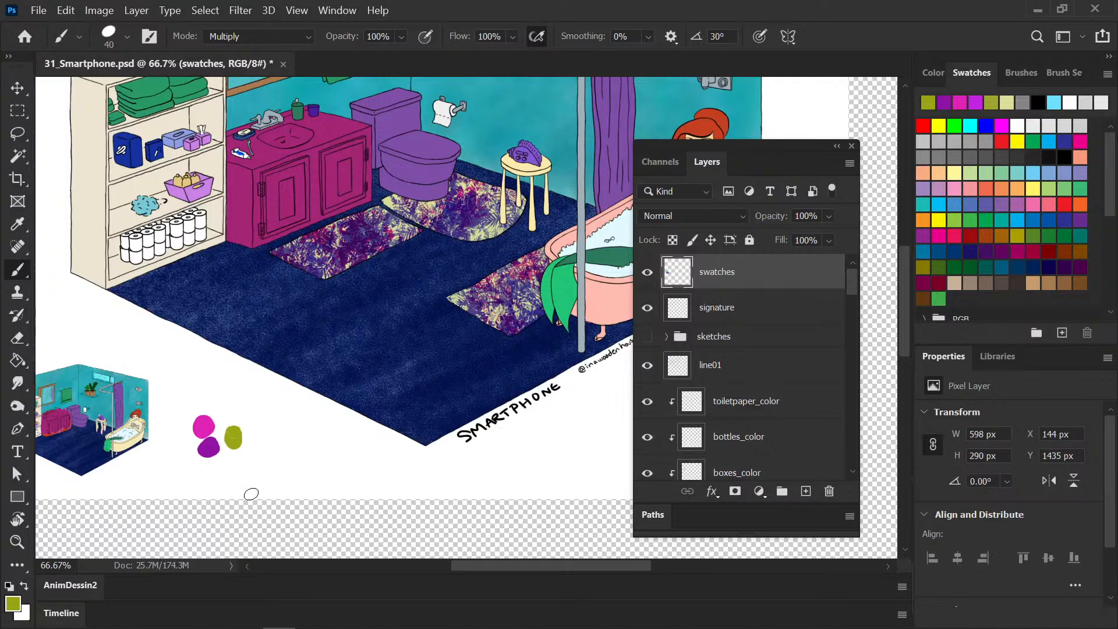
key("ctrl+z")
key("ctrl+z")
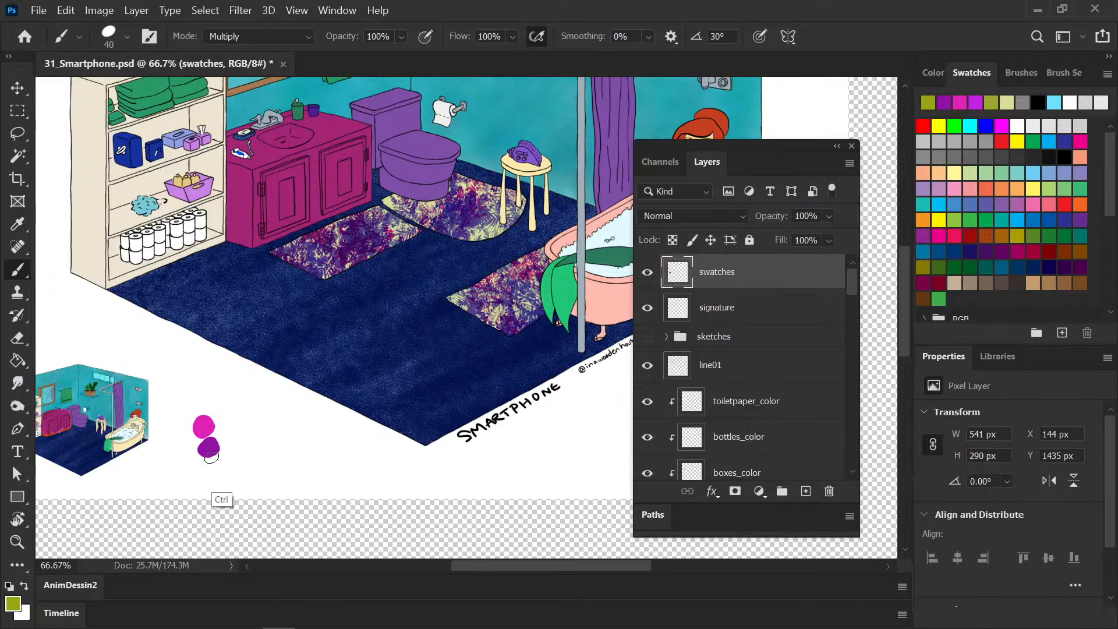
left_click_drag(205, 452, 202, 461)
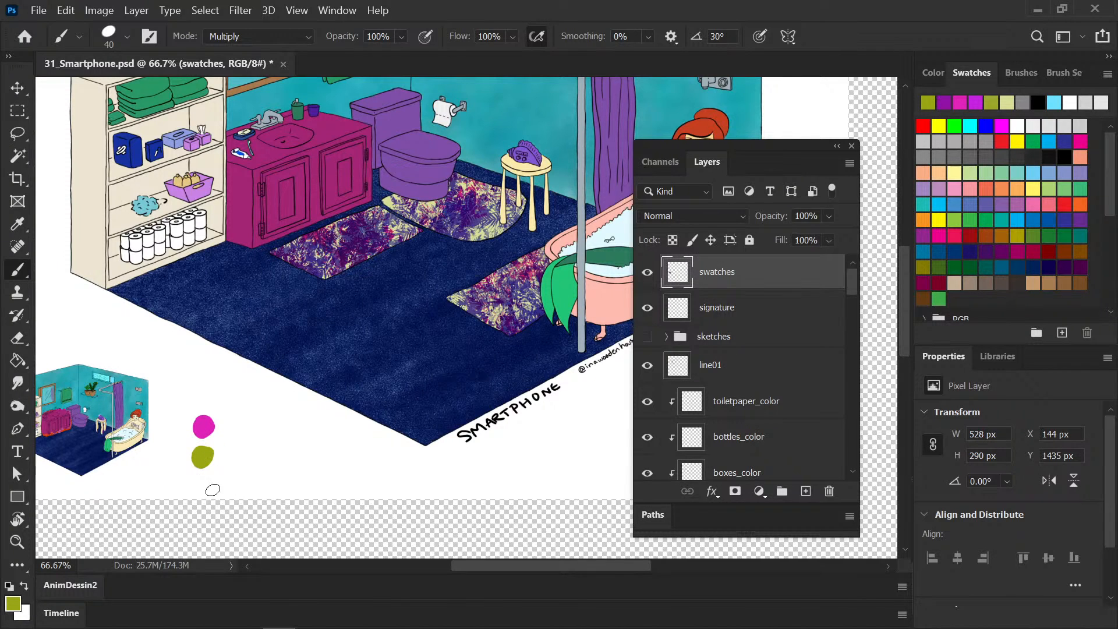
Step: Sample the pale yellow from the rug by the toilet, dab it beside the olive swatch on the swatches layer, and save the document
left_click_drag(852, 287, 827, 460)
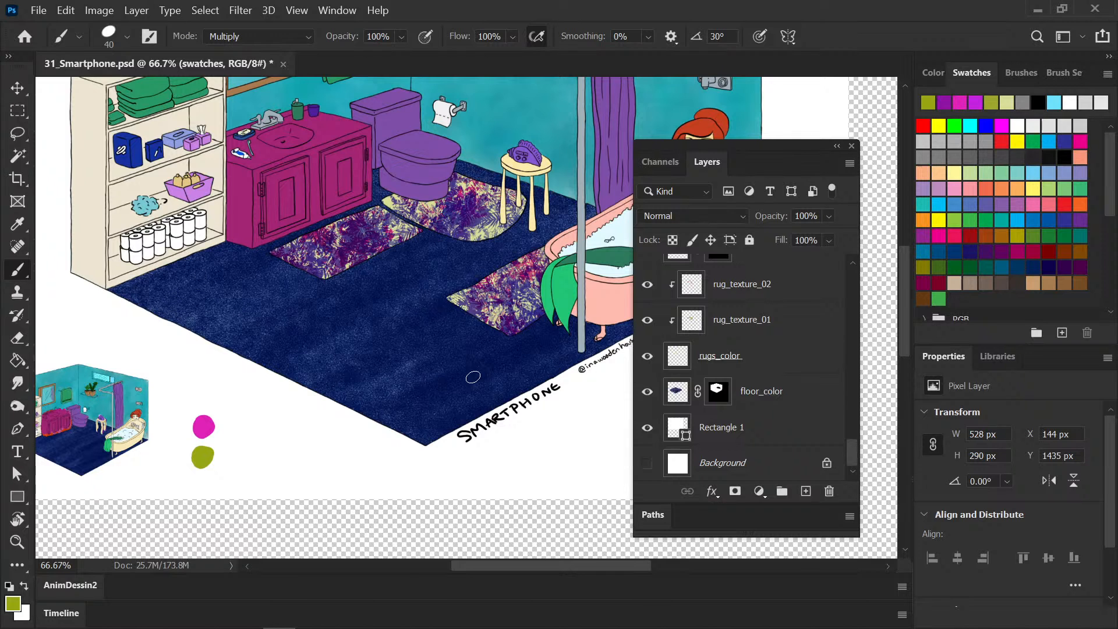
key("ctrl+minus")
left_click_drag(456, 326, 371, 432)
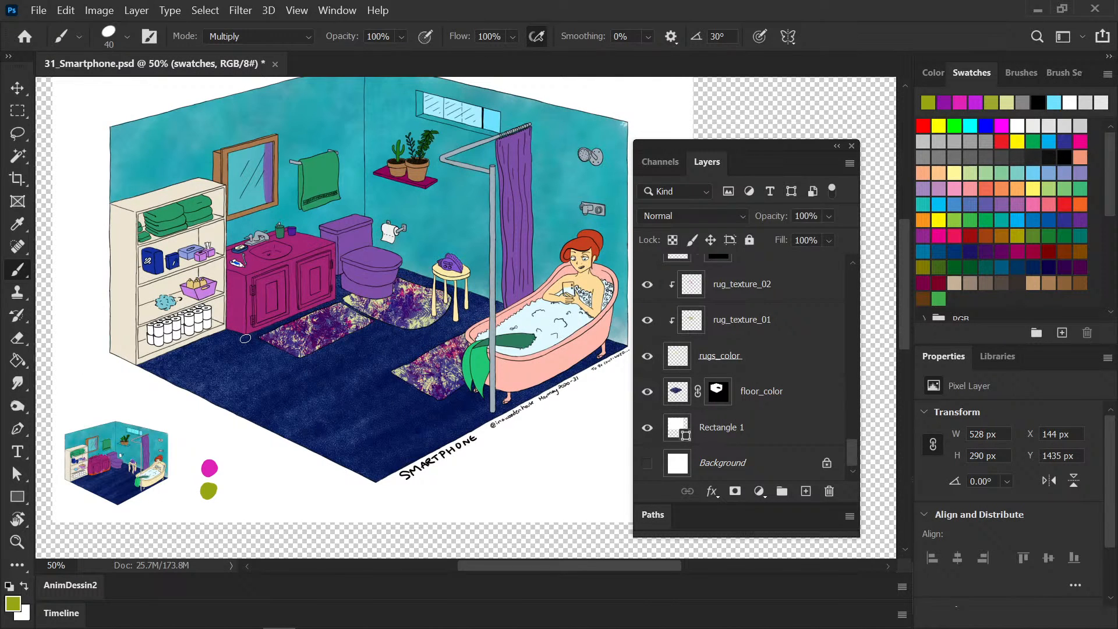
key("ctrl+s")
key("i")
left_click(348, 300)
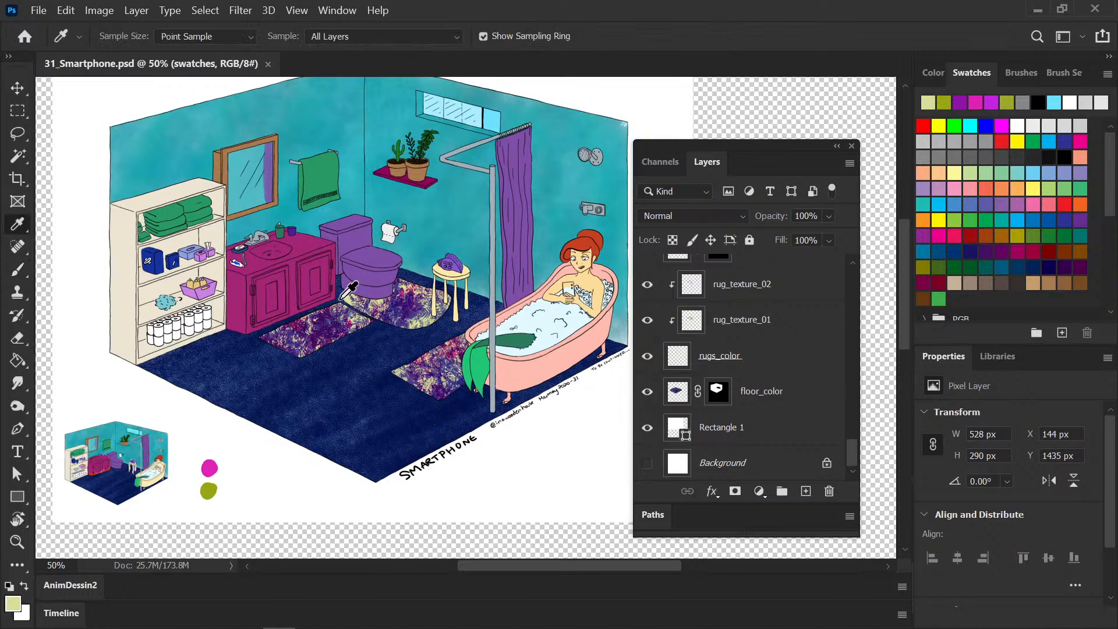
key("b")
left_click(228, 487)
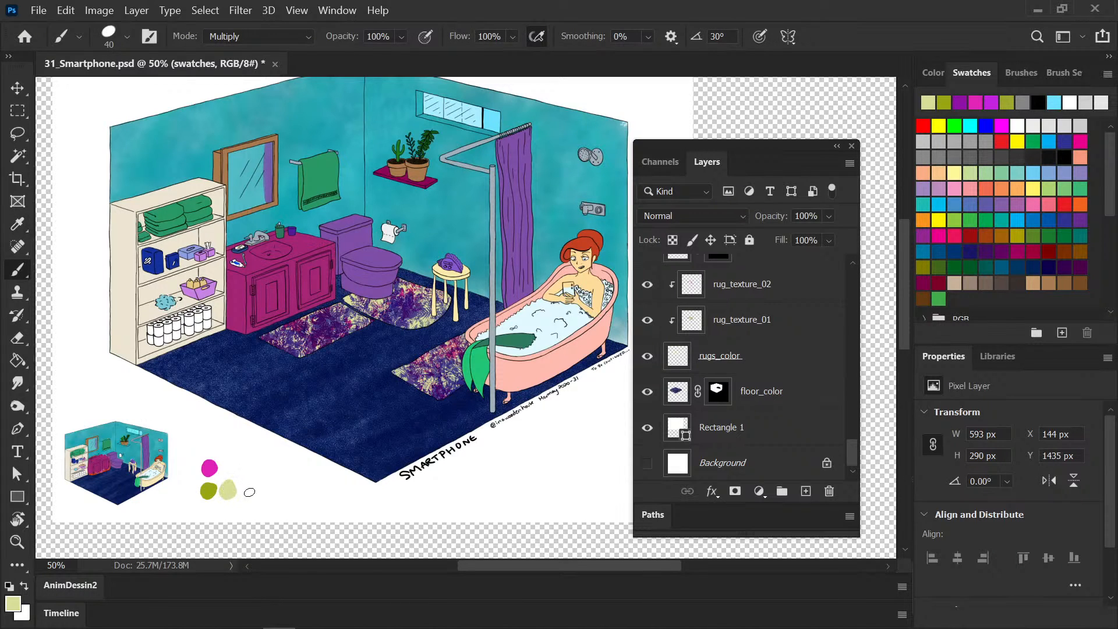
key("ctrl+s")
Step: Examine the leafy rug textures up close at 300% and within the surrounding bathroom floor
key("ctrl+plus")
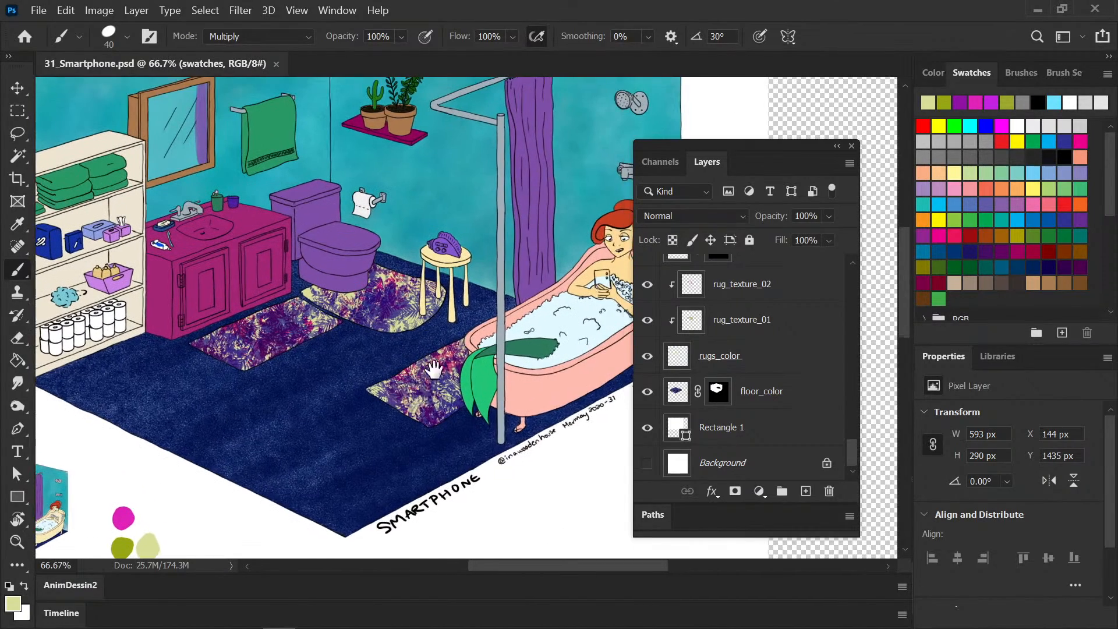
left_click_drag(416, 396, 447, 366)
key("ctrl+plus")
key("ctrl+minus")
key("ctrl+minus")
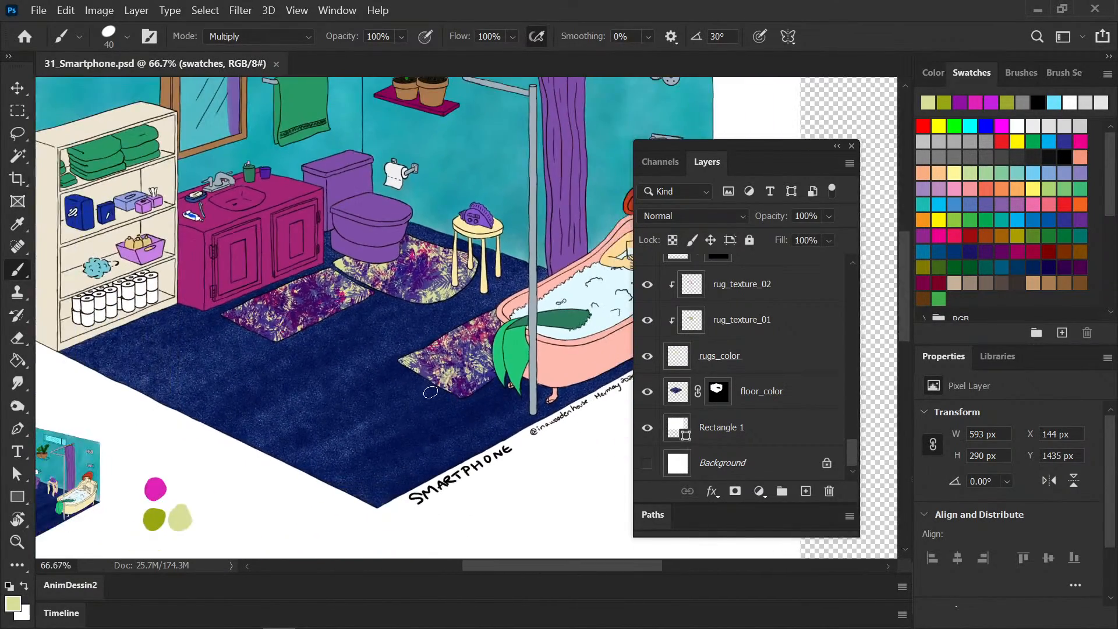
key("ctrl+plus")
key("ctrl+plus")
key("ctrl+minus")
key("ctrl+plus")
key("ctrl+plus")
key("ctrl+plus")
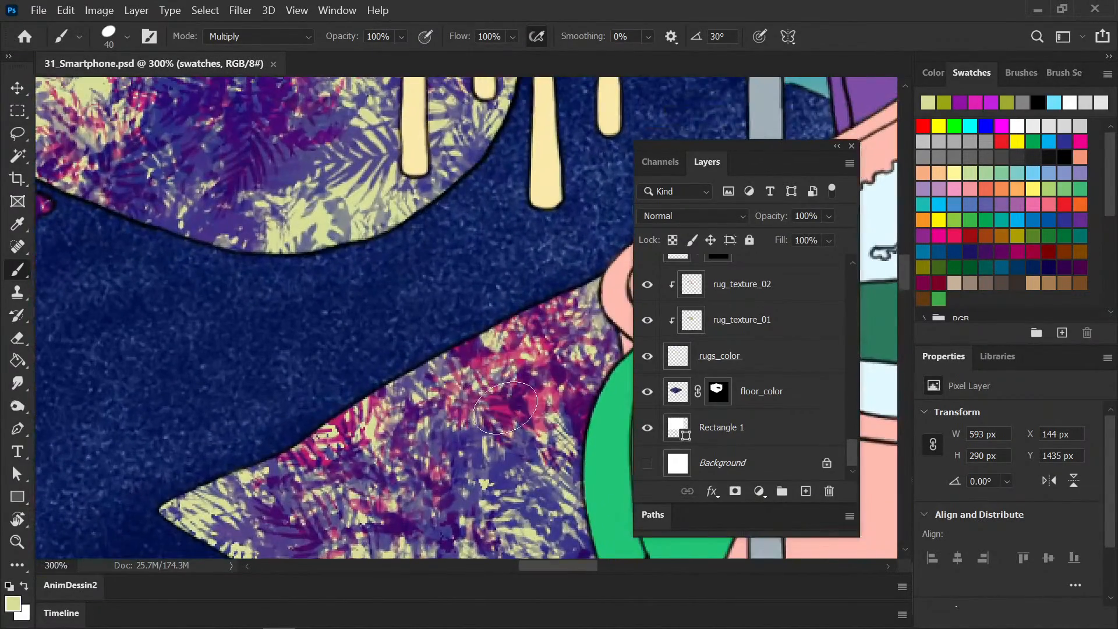
key("ctrl+minus")
key("ctrl+minus")
key("ctrl+minus")
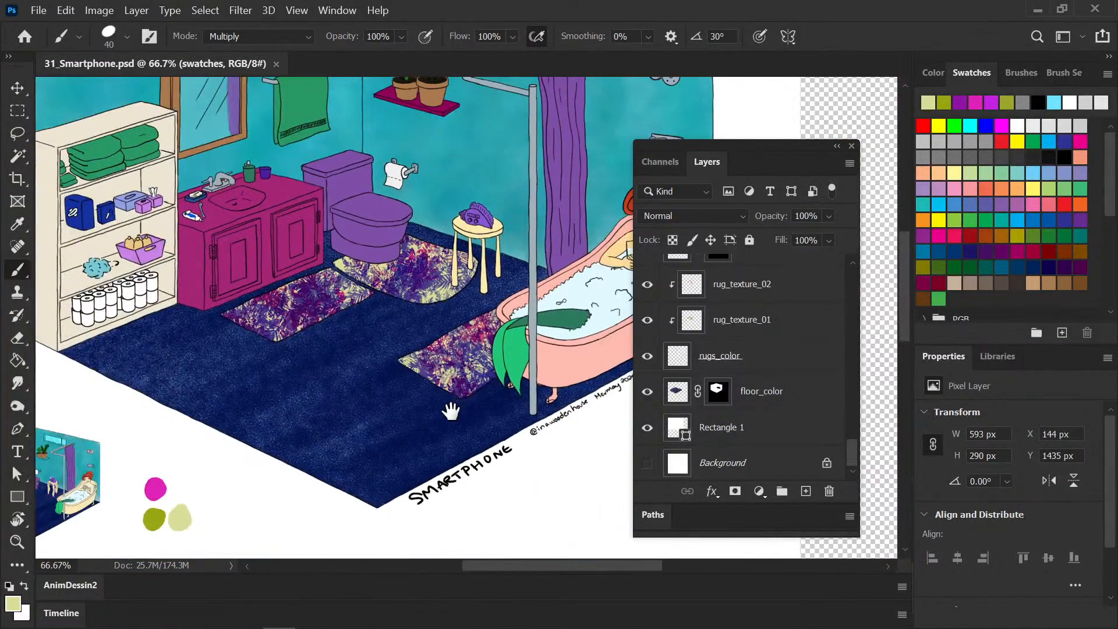
left_click_drag(449, 407, 474, 296)
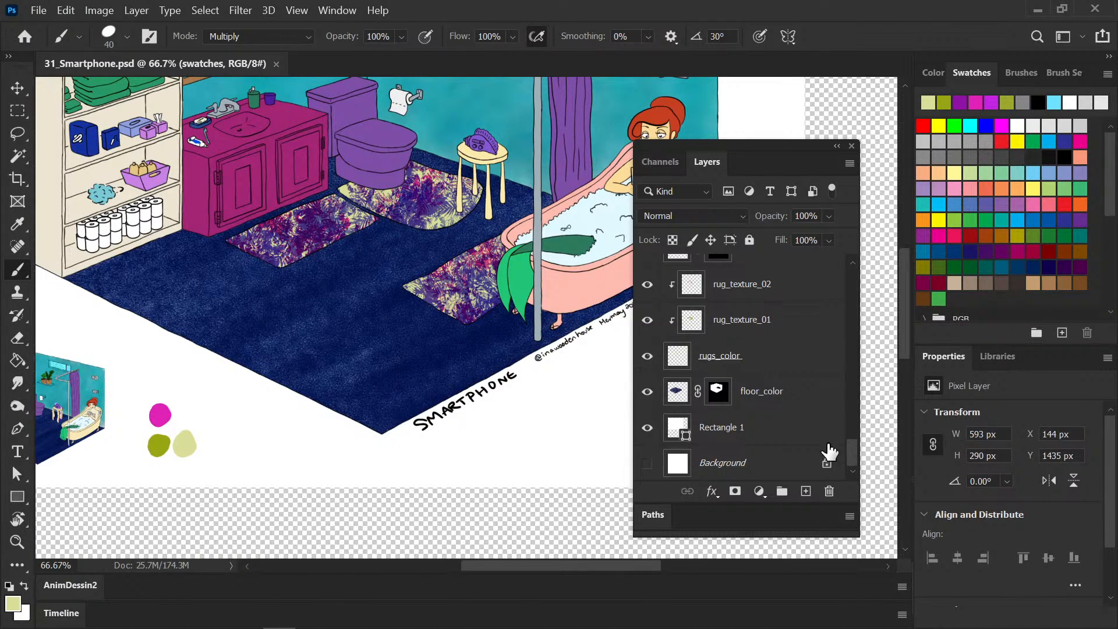
Step: Select the rug_texture_01 layer and check its blending mode
mouse_move(849, 457)
left_mouse_down()
mouse_move(852, 433)
mouse_move(851, 459)
left_mouse_up()
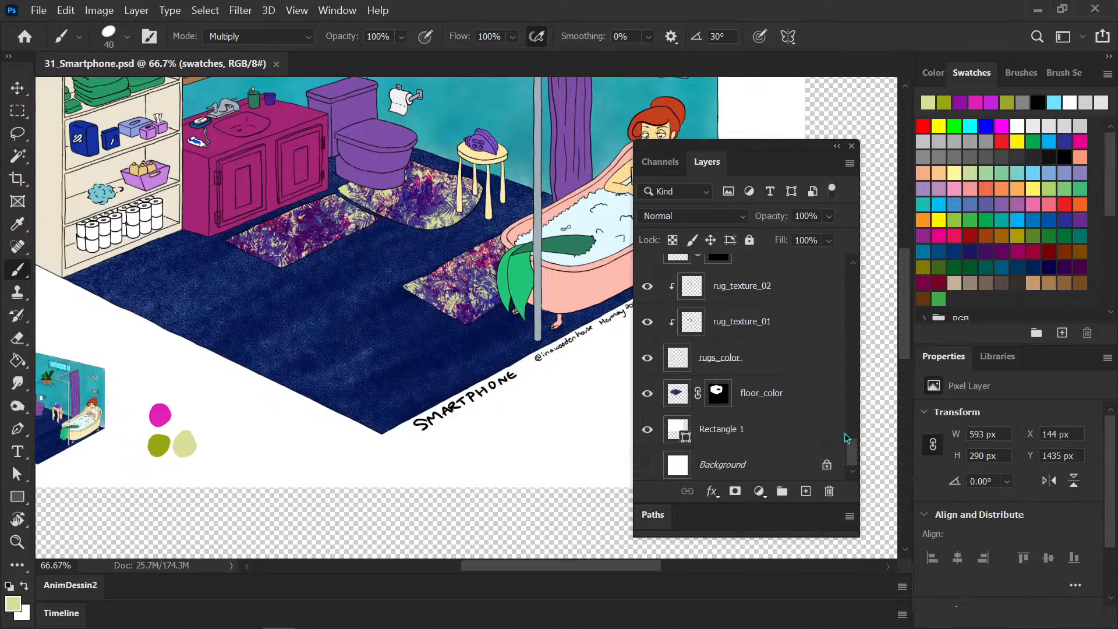
left_click(760, 327)
left_click(693, 215)
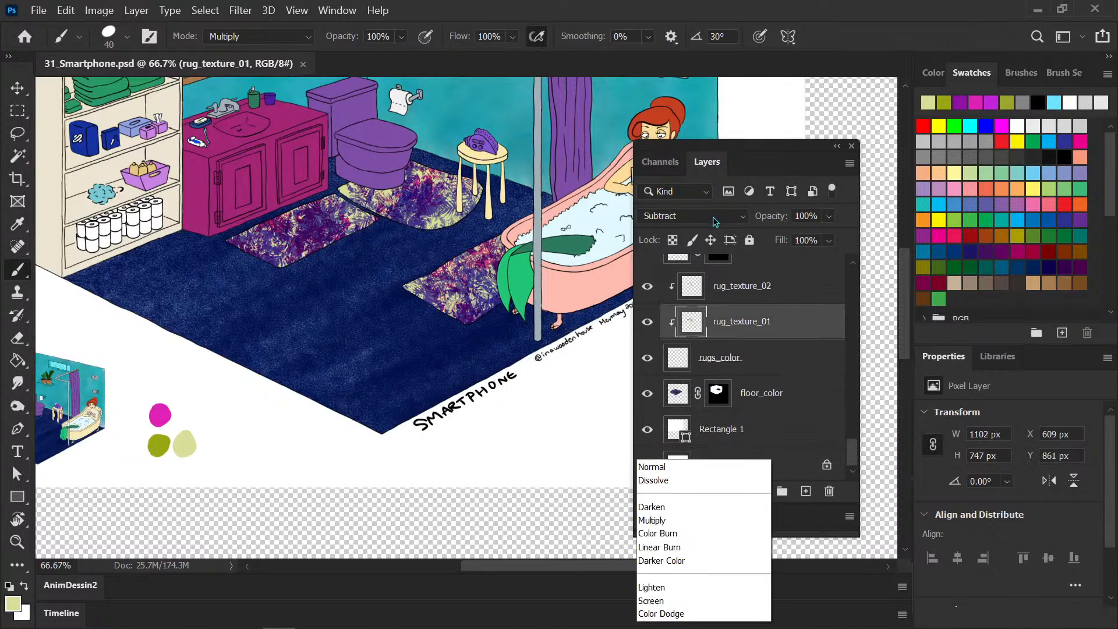
left_click(703, 195)
key("ctrl+z")
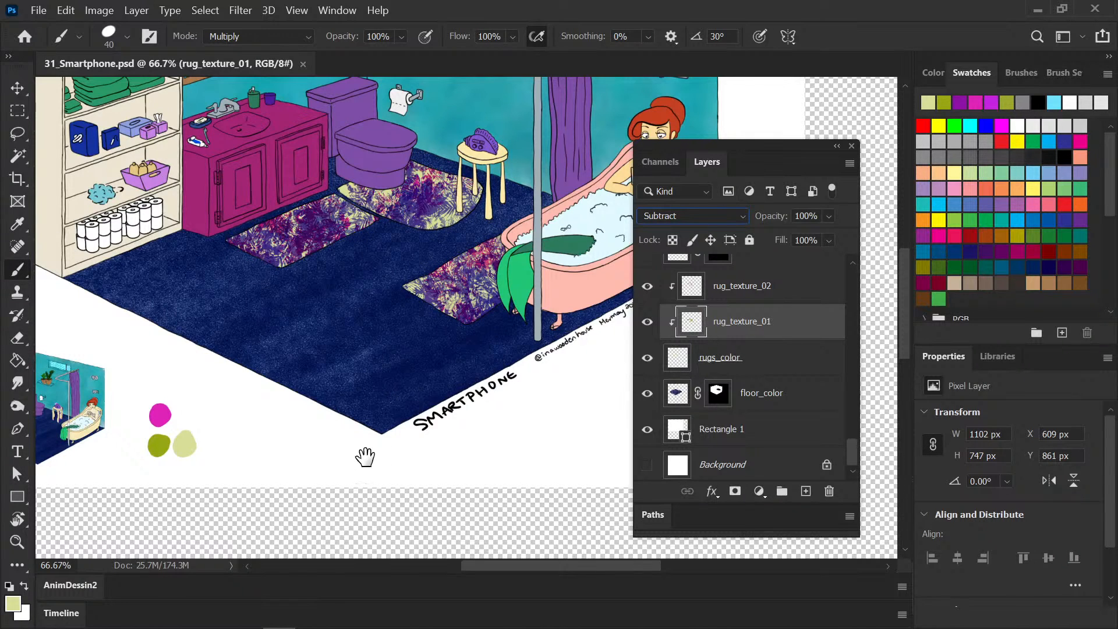
Step: Create a new test layer above the swatches layer and set its blending mode to Subtract
scroll(362, 456, "up", 2)
scroll(362, 457, "left", 1)
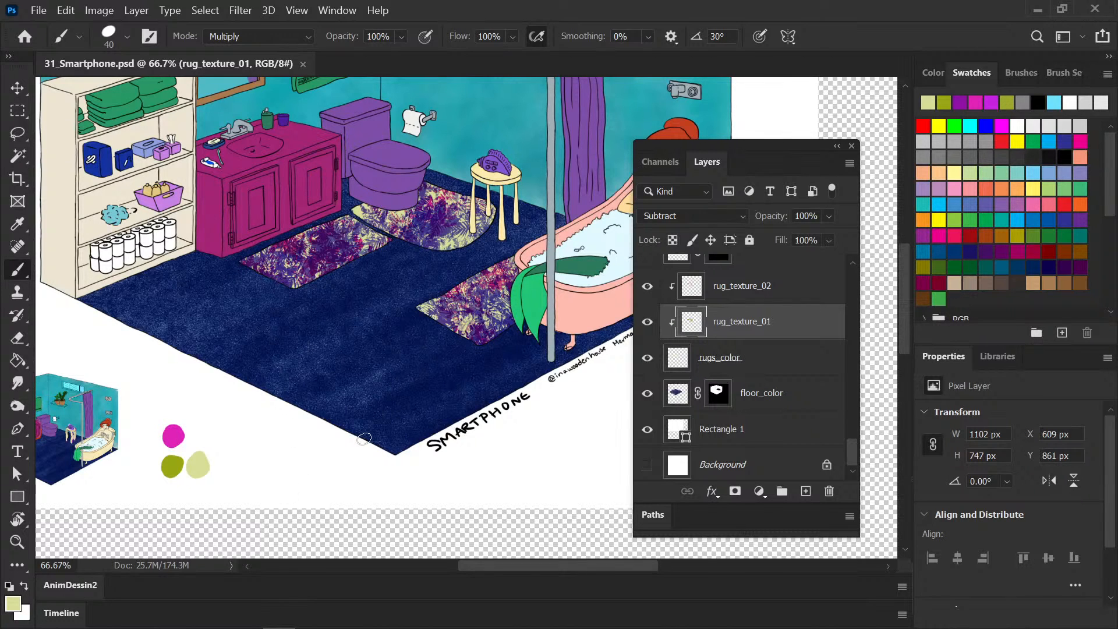
scroll(856, 394, "up", 3)
scroll(856, 394, "up", 5)
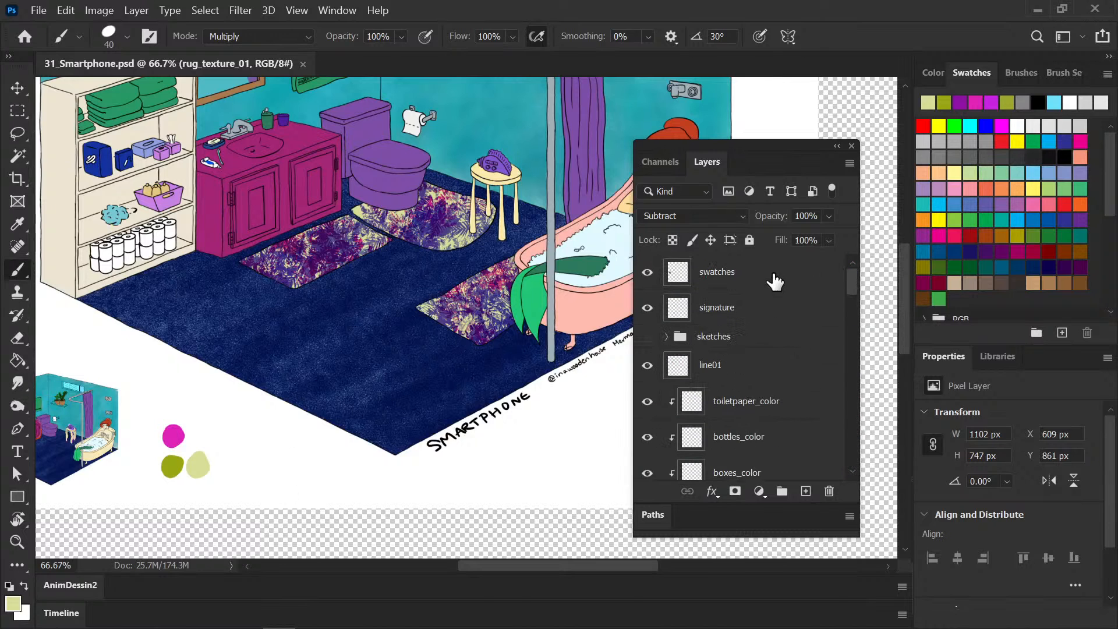
key("ctrl+shift+alt+n")
left_click(696, 220)
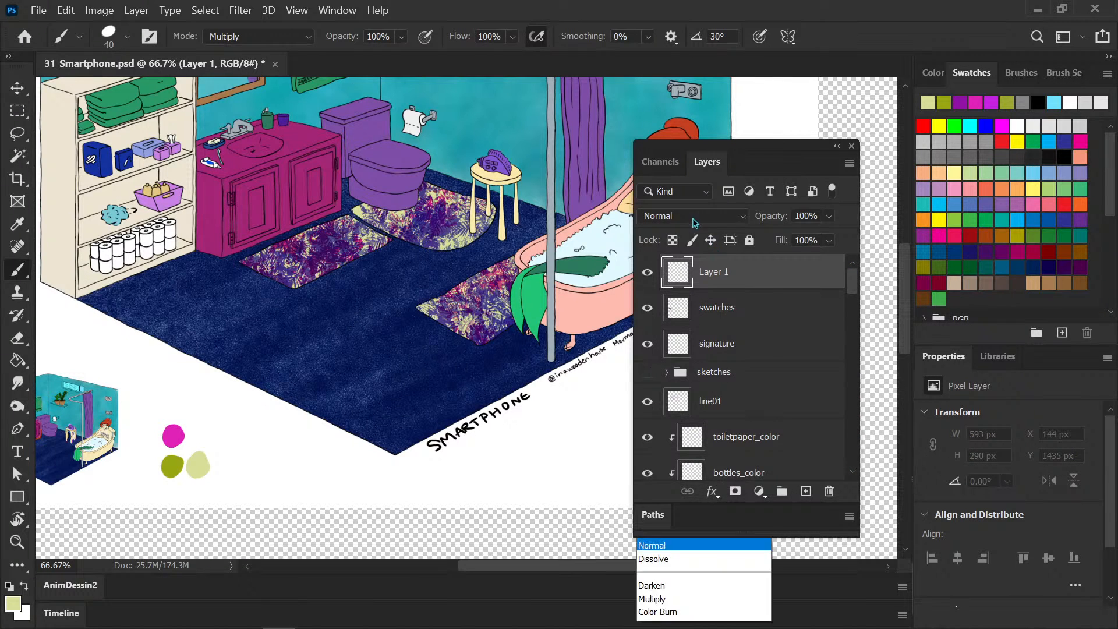
left_click(758, 151)
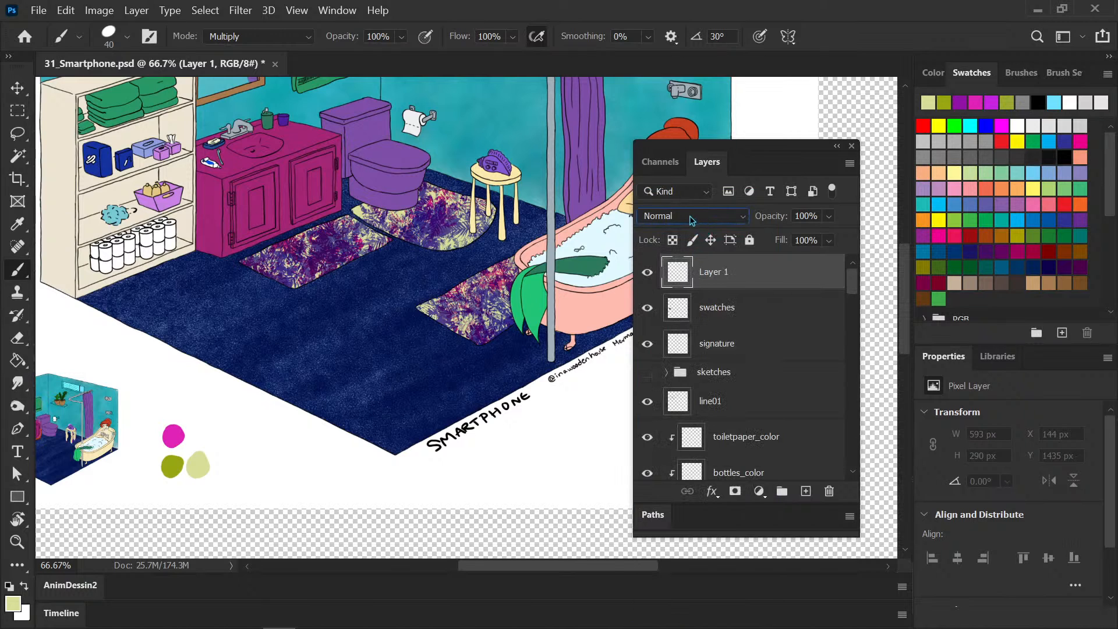
left_click(689, 219)
Step: Sample the olive swatch and paint test strokes over and around the colour dabs on the Subtract layer
key("i")
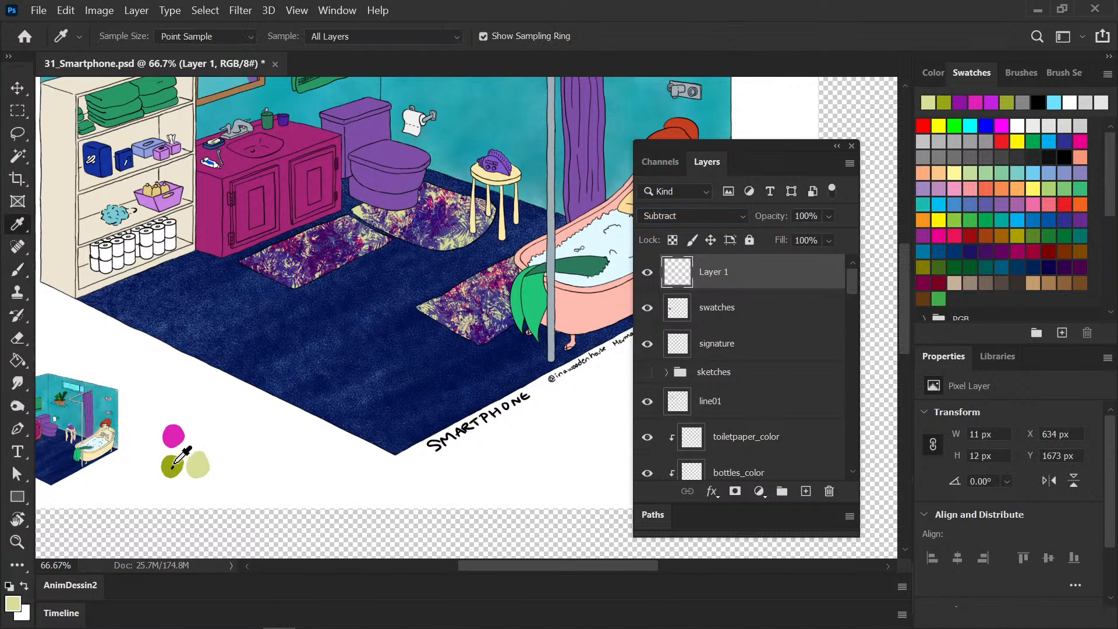
left_click(173, 465)
key("e")
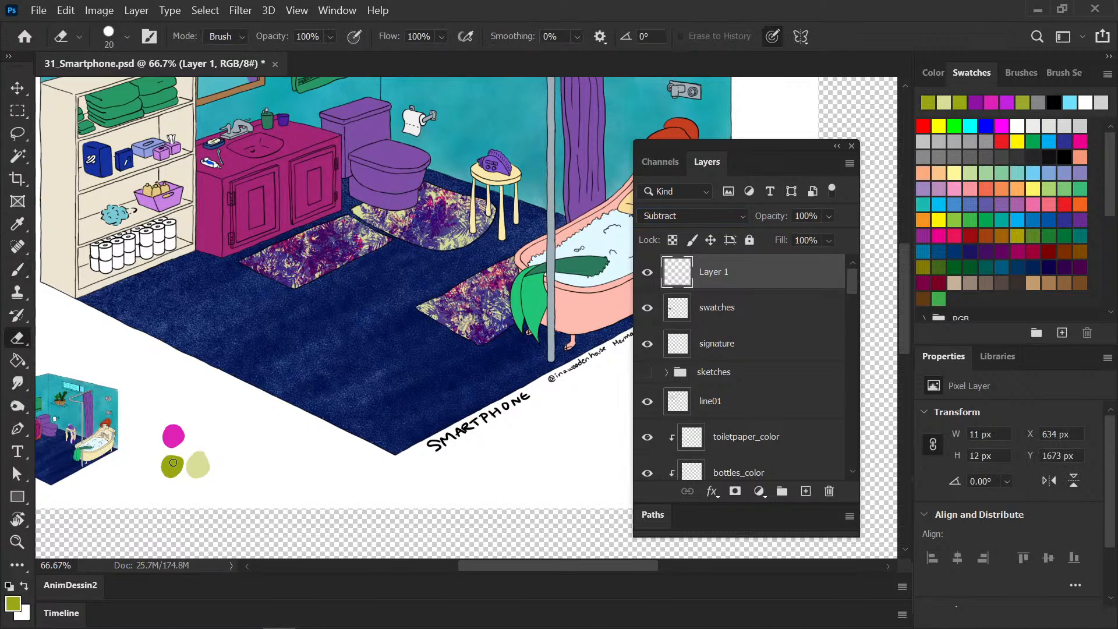
key("b")
mouse_move(203, 436)
left_mouse_down()
mouse_move(194, 501)
mouse_move(203, 529)
left_mouse_up()
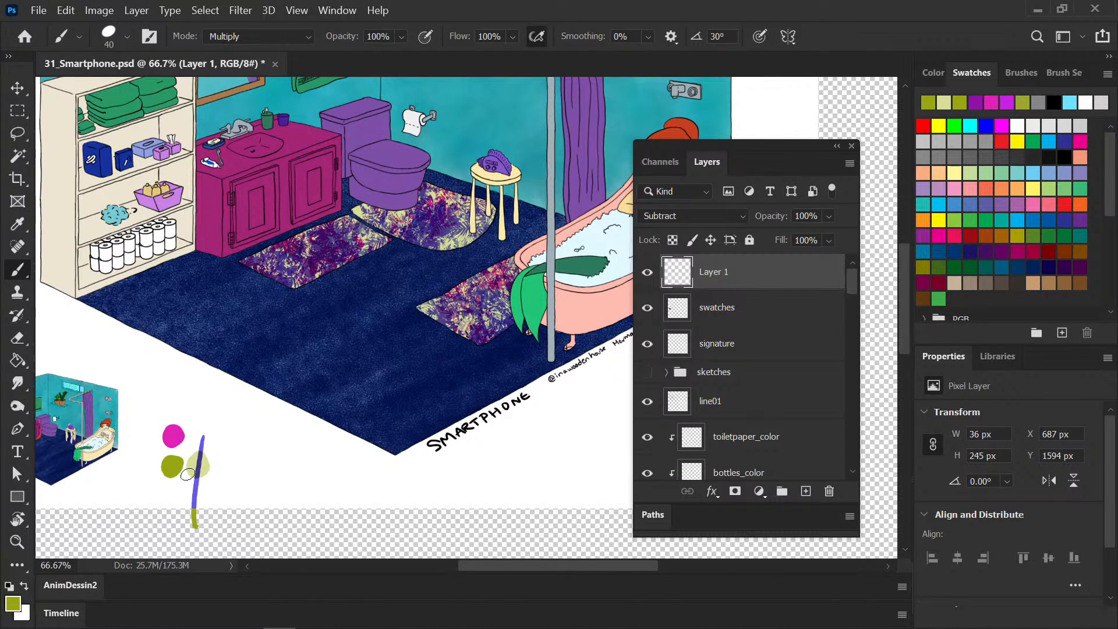
mouse_move(184, 476)
left_mouse_down()
mouse_move(244, 451)
mouse_move(174, 469)
mouse_move(181, 482)
mouse_move(236, 454)
mouse_move(175, 469)
mouse_move(228, 450)
mouse_move(181, 495)
mouse_move(242, 454)
mouse_move(233, 501)
left_mouse_up()
Step: Set the brush mode to Normal and scribble over the pale yellow dab on the Subtract test layer
left_click(254, 37)
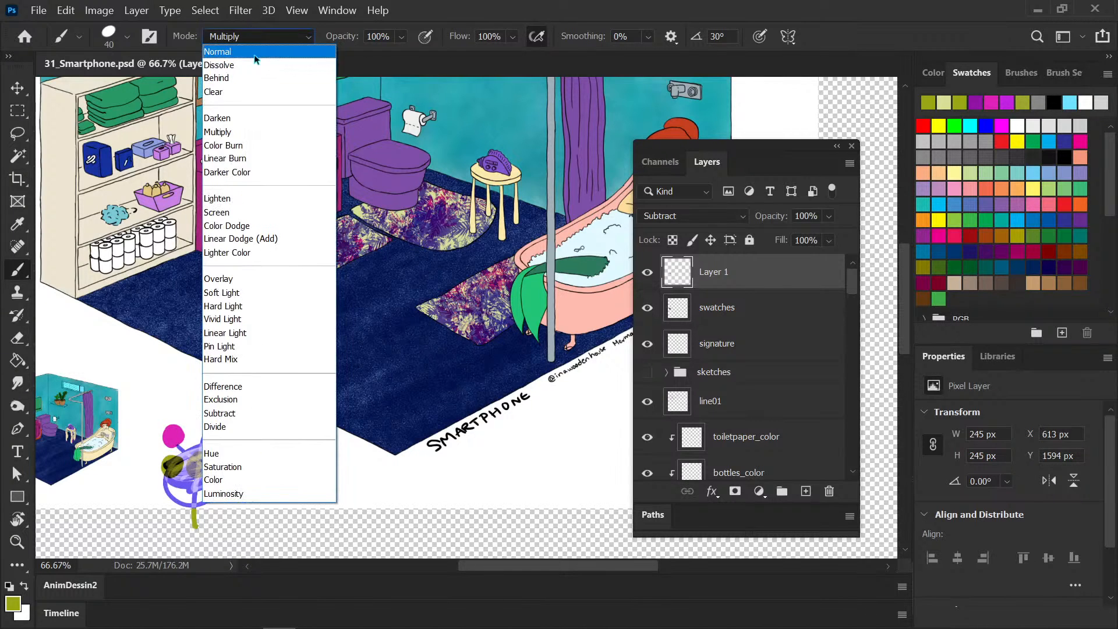
left_click(253, 52)
mouse_move(224, 443)
left_mouse_down()
mouse_move(210, 428)
mouse_move(221, 466)
mouse_move(192, 466)
mouse_move(210, 448)
mouse_move(248, 512)
left_mouse_up()
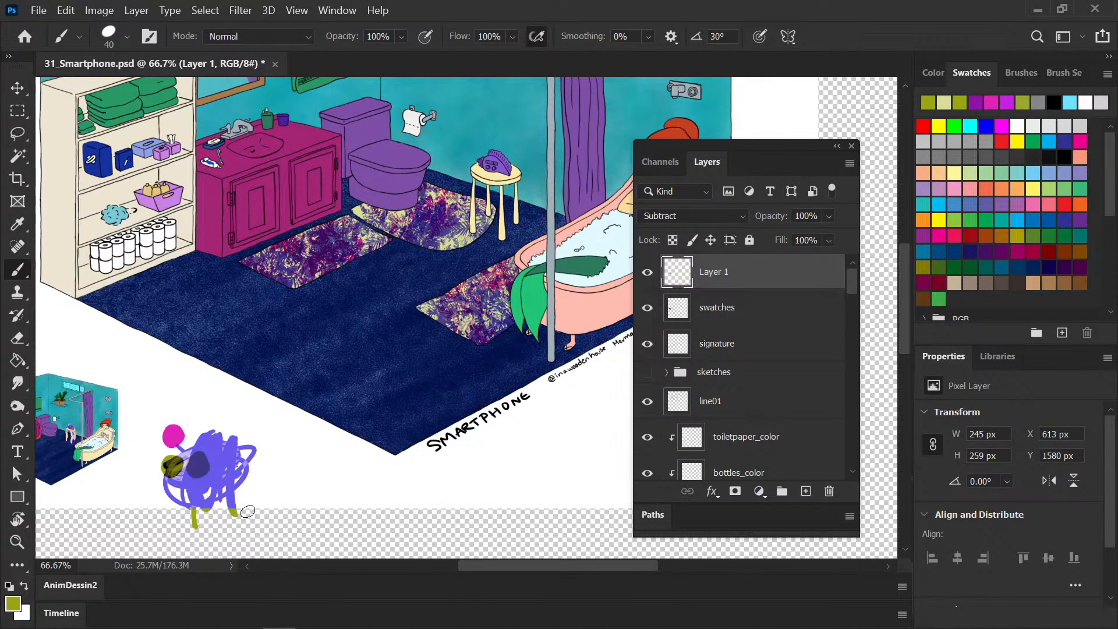
Step: Delete the Subtract test layer and save the document
left_click(829, 491)
key("ctrl+s")
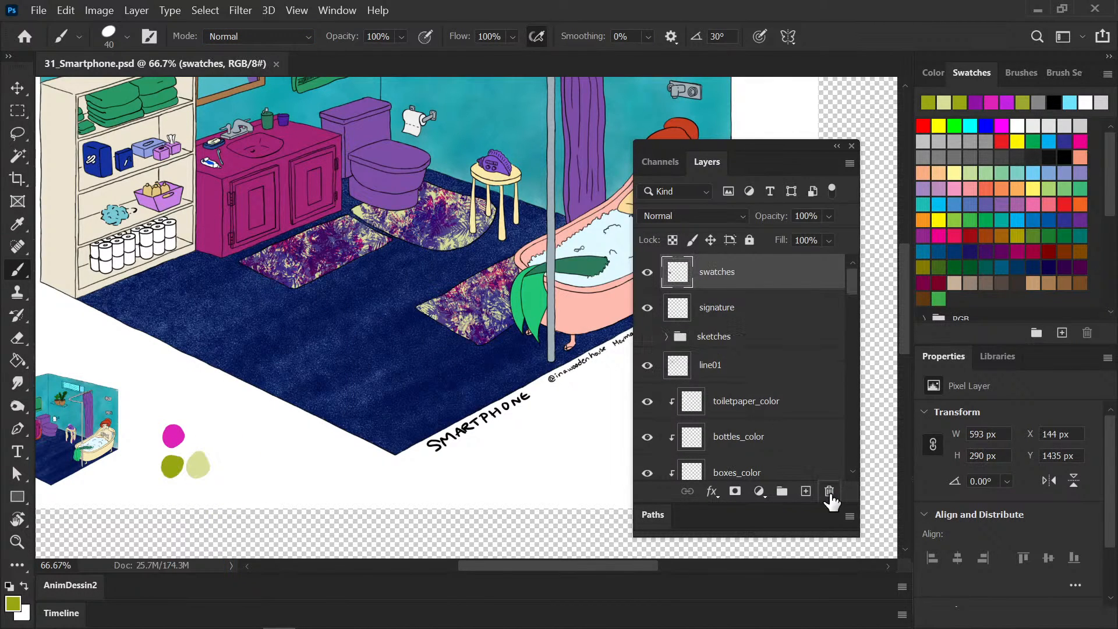
Step: Select the rug_texture_02 layer to check its blending mode, and review the whole illustration
left_click_drag(271, 449, 311, 453)
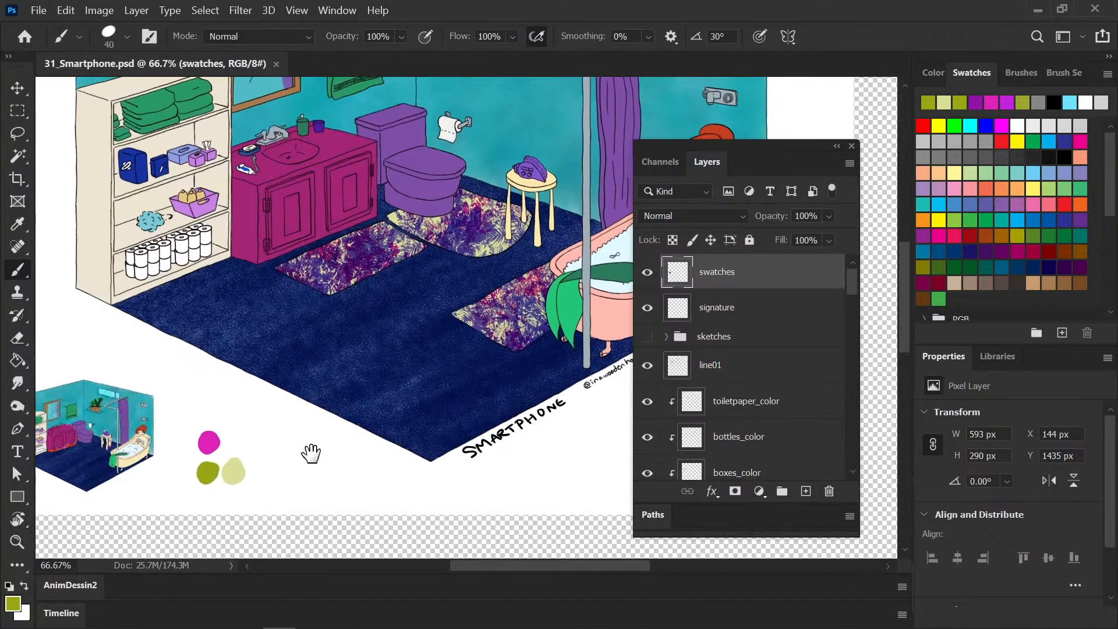
scroll(311, 453, "down", 2)
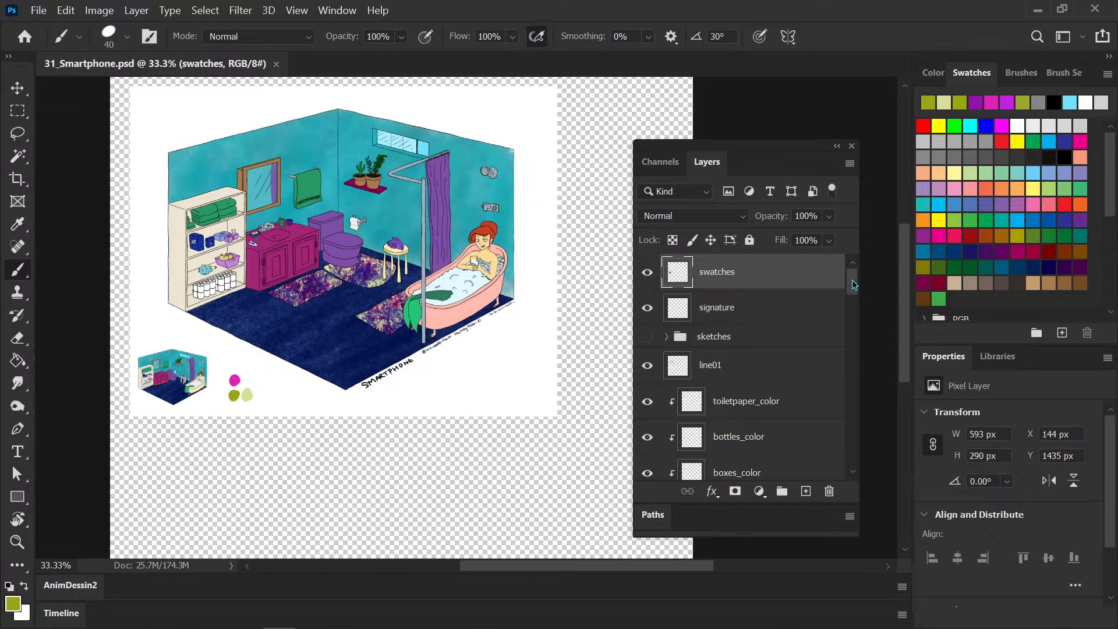
scroll(759, 372, "down", 15)
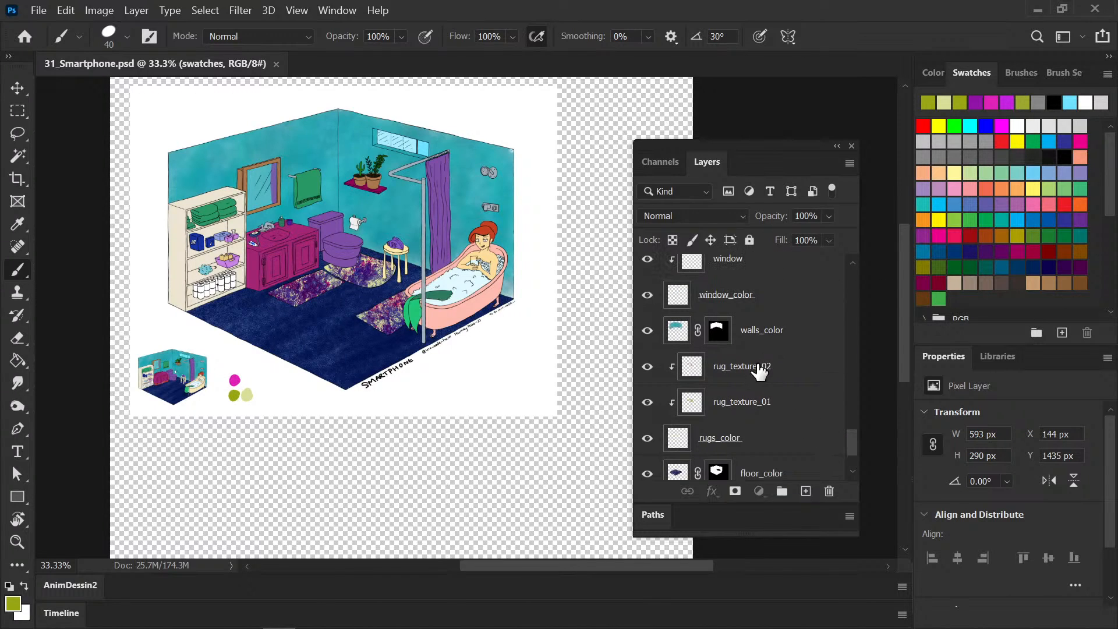
left_click(758, 371)
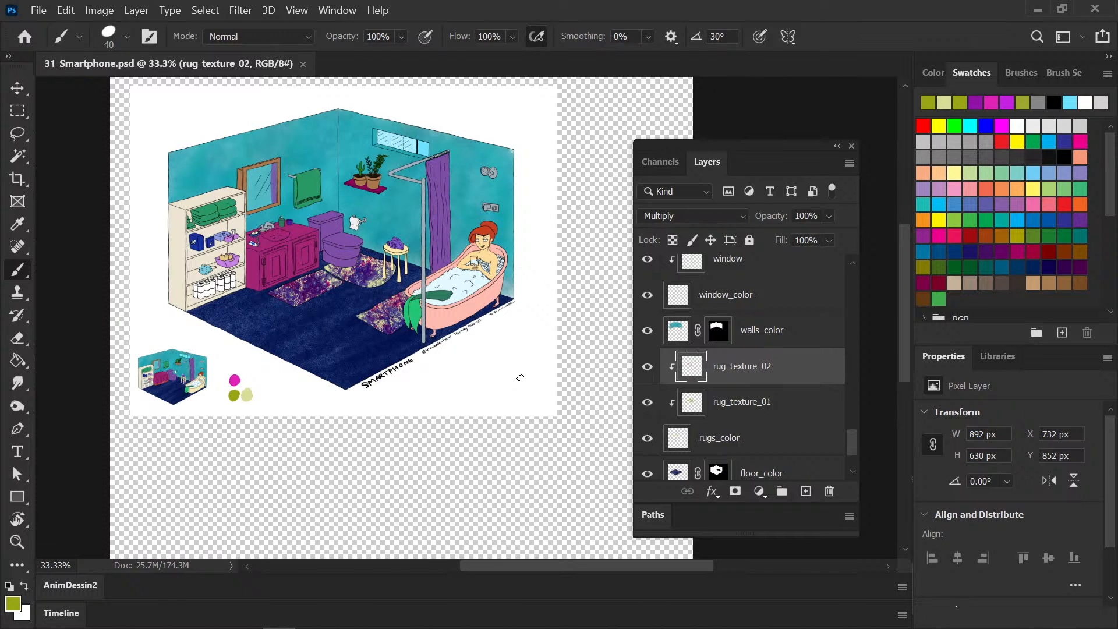
key("ctrl+minus")
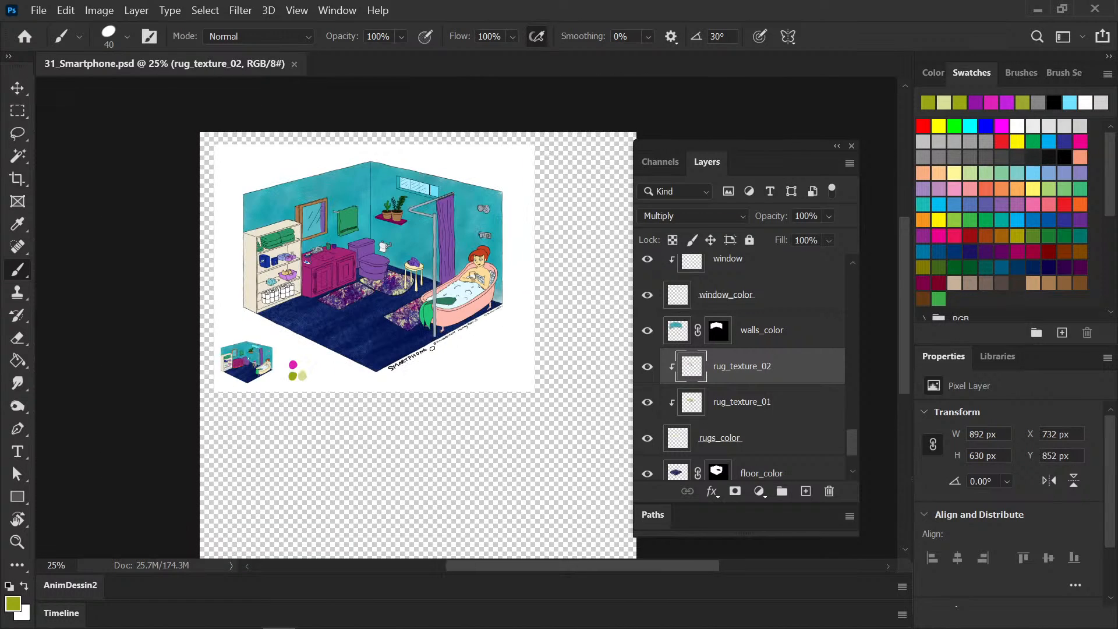
key("ctrl+plus")
left_click_drag(356, 389, 349, 440)
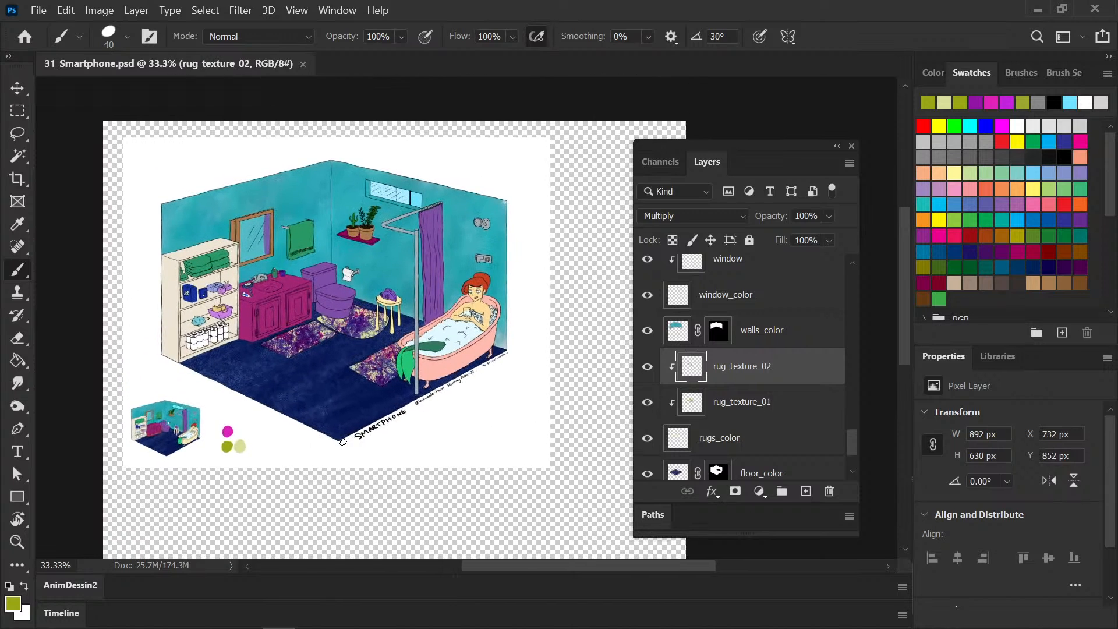
key("ctrl+plus")
key("ctrl+plus")
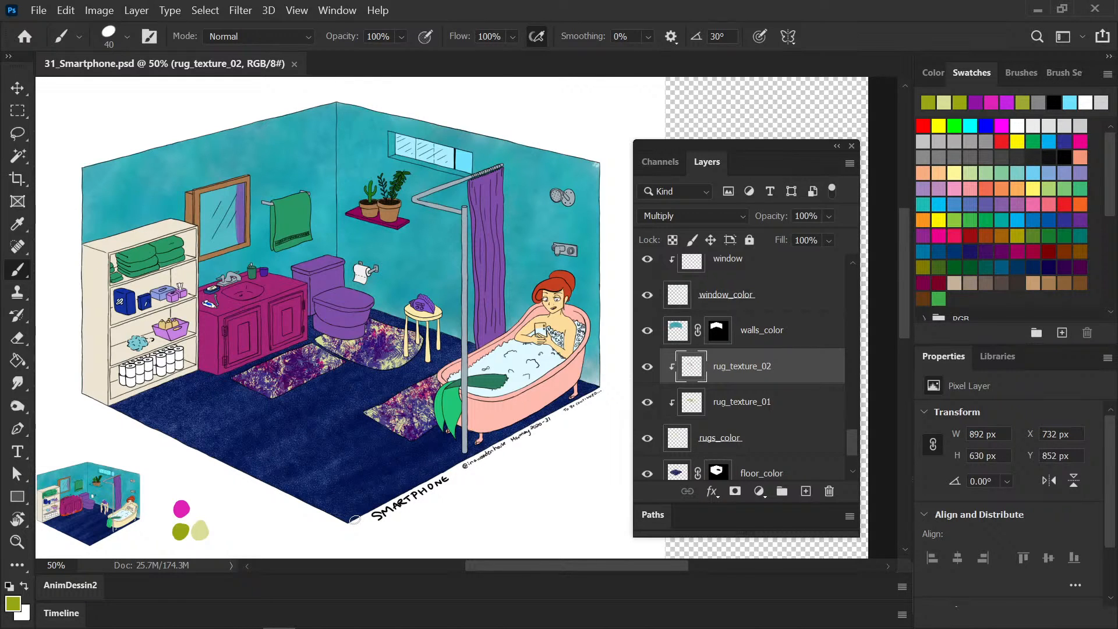
Step: Hide and redisplay the swatches layer, make it the active layer, and save the document
mouse_move(852, 446)
left_mouse_down()
mouse_move(854, 466)
mouse_move(860, 270)
left_mouse_up()
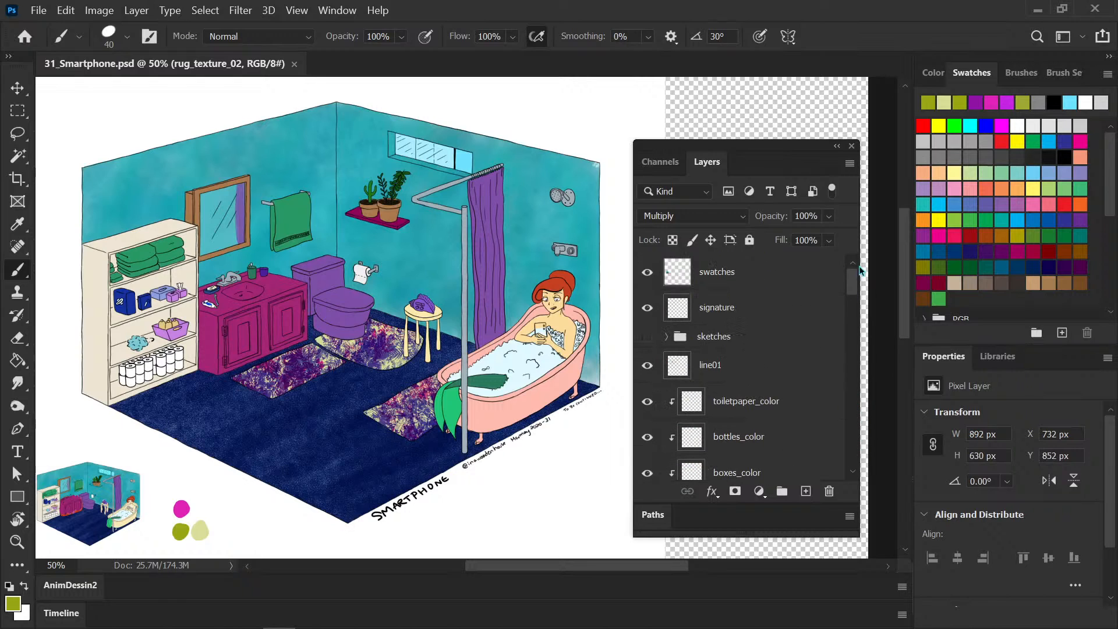
left_click(646, 272)
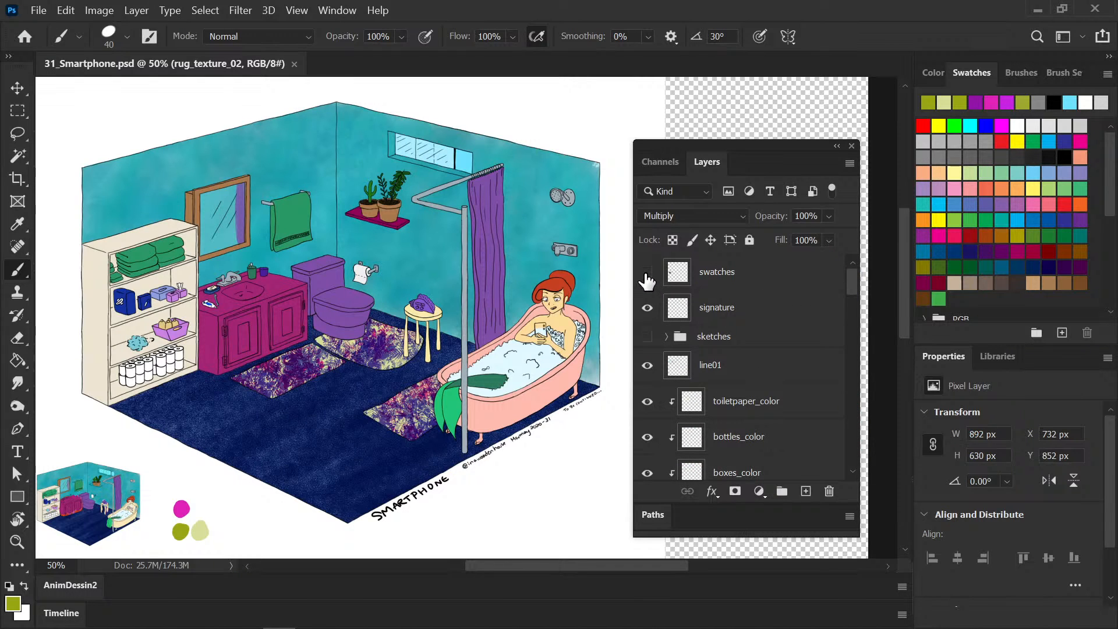
left_click(654, 280)
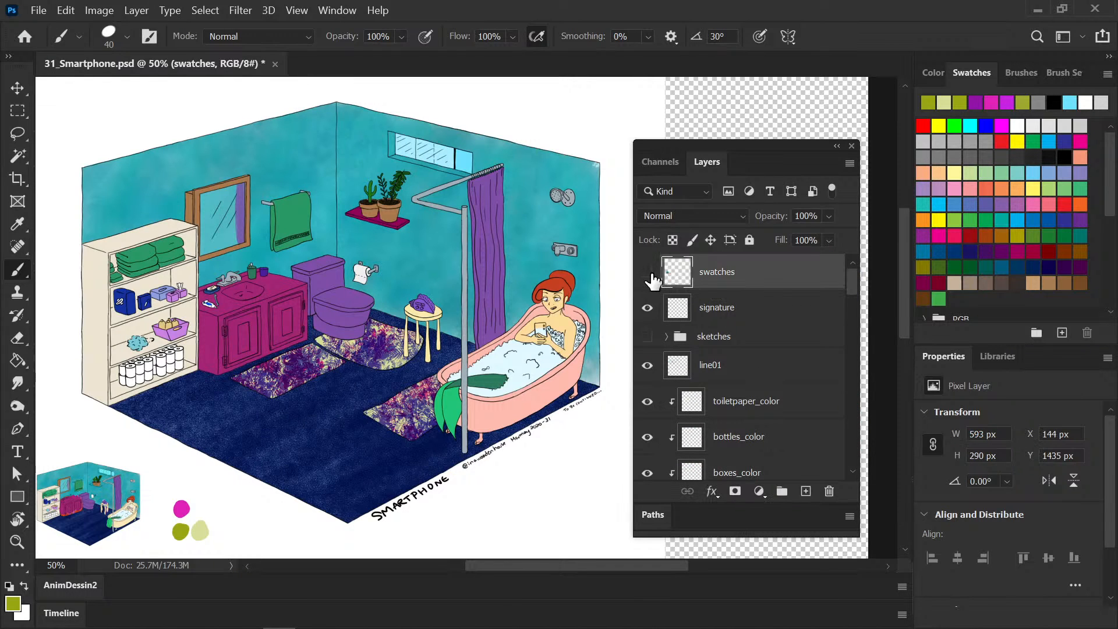
left_click(647, 273)
key("ctrl+s")
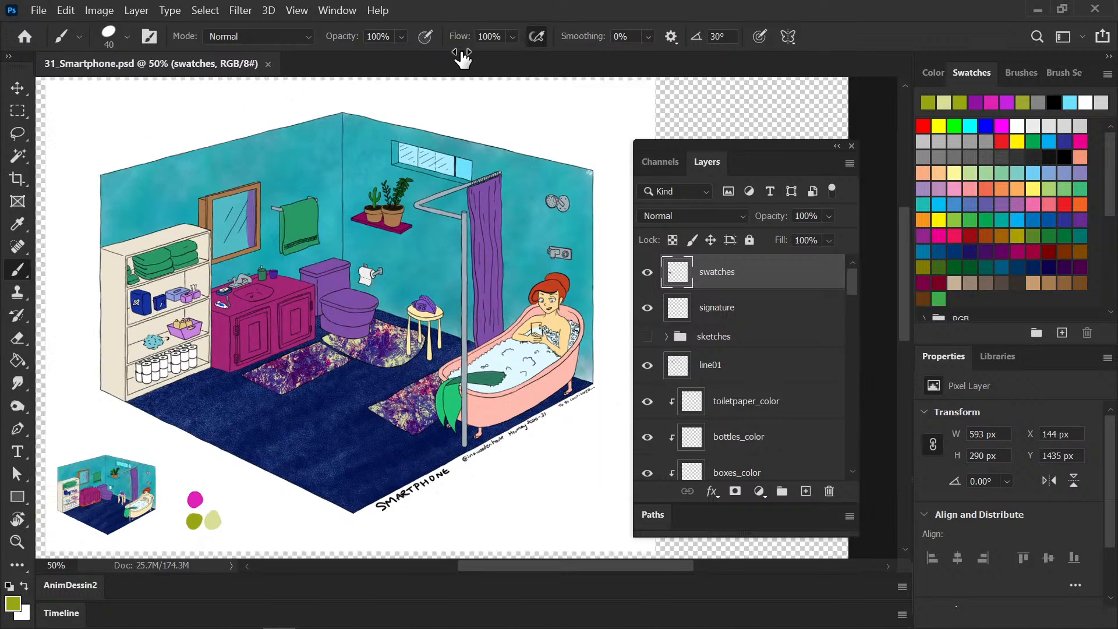
key("ctrl+minus")
left_click_drag(467, 355, 399, 312)
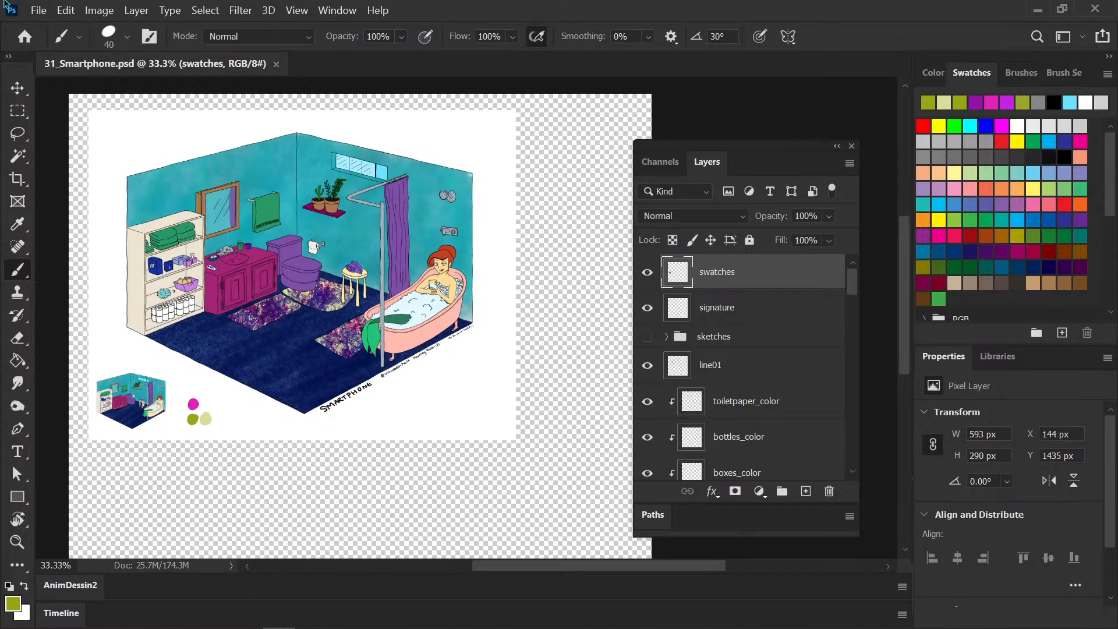
key("ctrl+plus")
key("ctrl+plus")
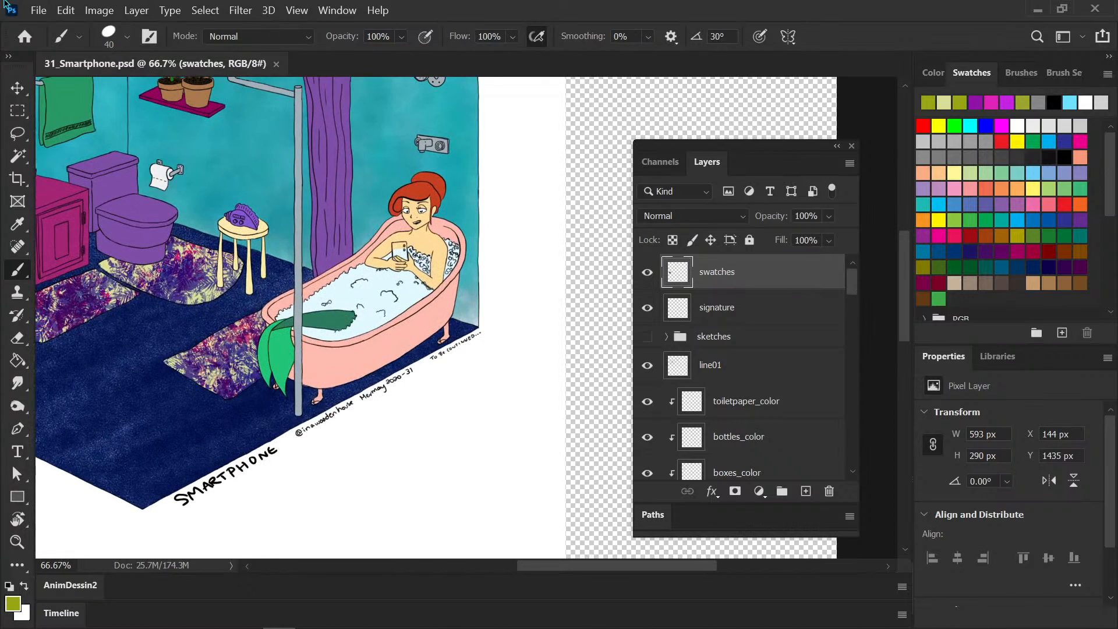
Step: On the bathtub_color layer, erase the pink spill under the tub's lower edge between the grey pole and the front foot, and save the document
key("ctrl+plus")
key("ctrl+plus")
key("ctrl+plus")
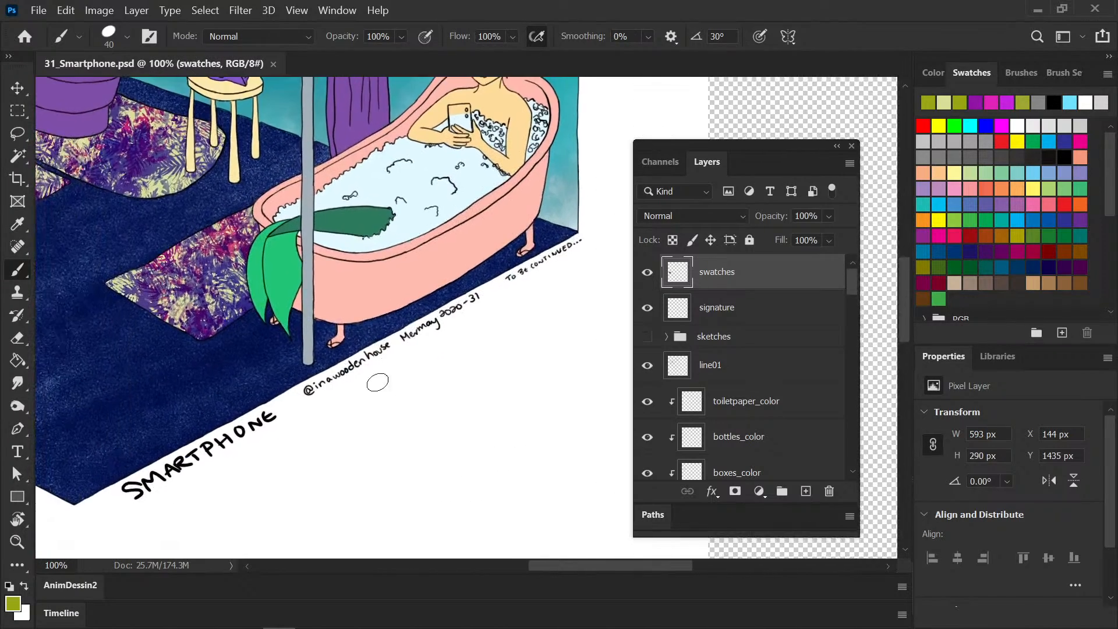
left_click_drag(327, 436, 459, 307)
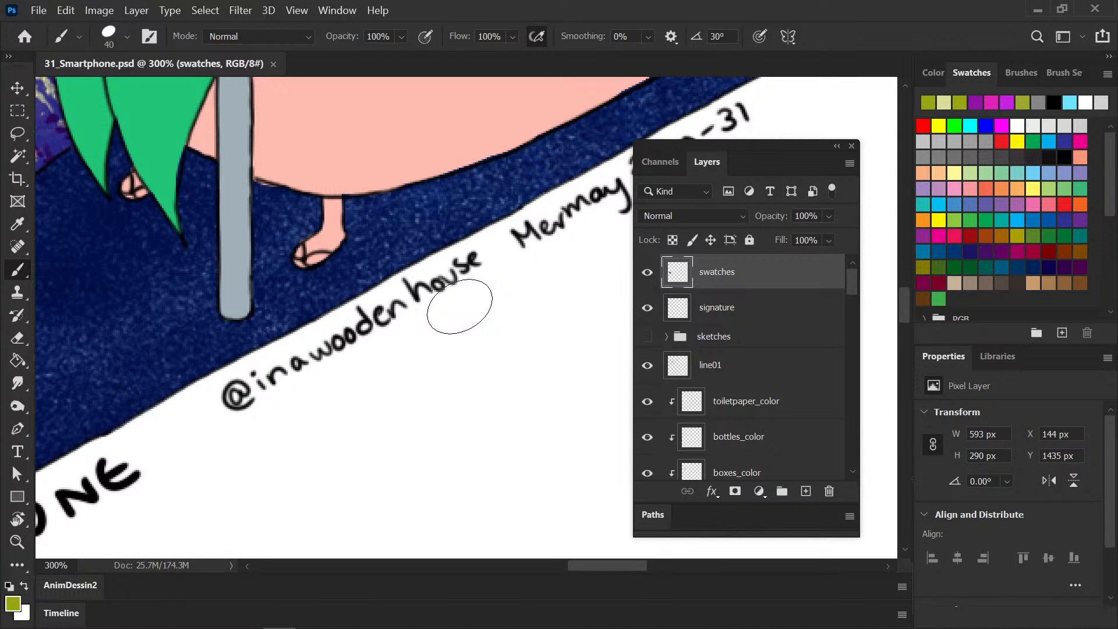
scroll(459, 306, "down", 5)
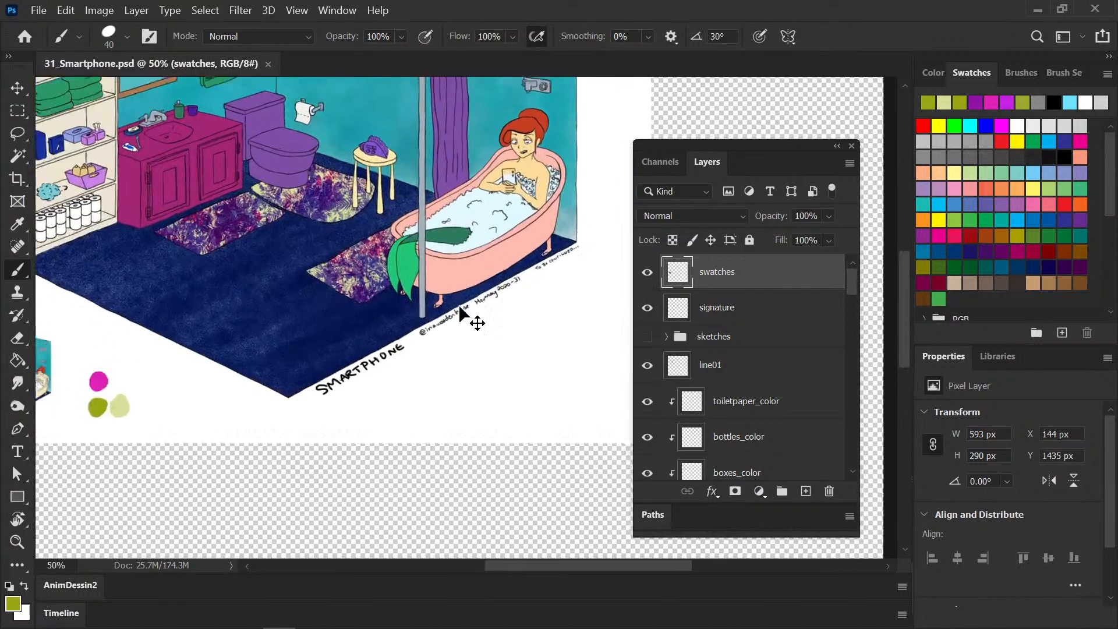
scroll(459, 306, "up", 5)
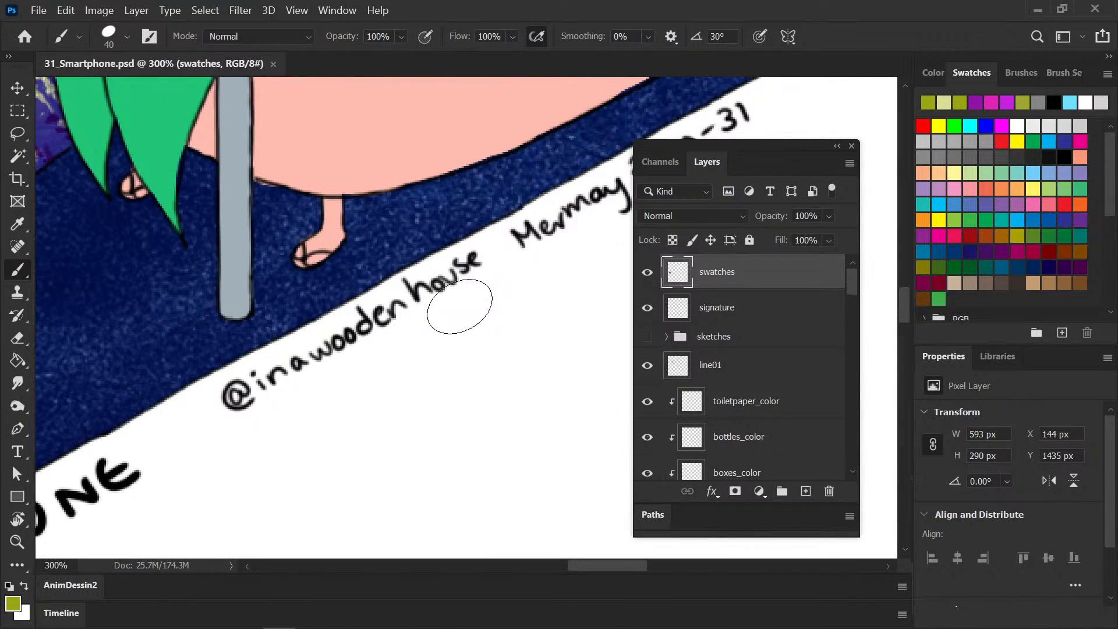
left_click_drag(851, 280, 844, 441)
scroll(844, 441, "up", 5)
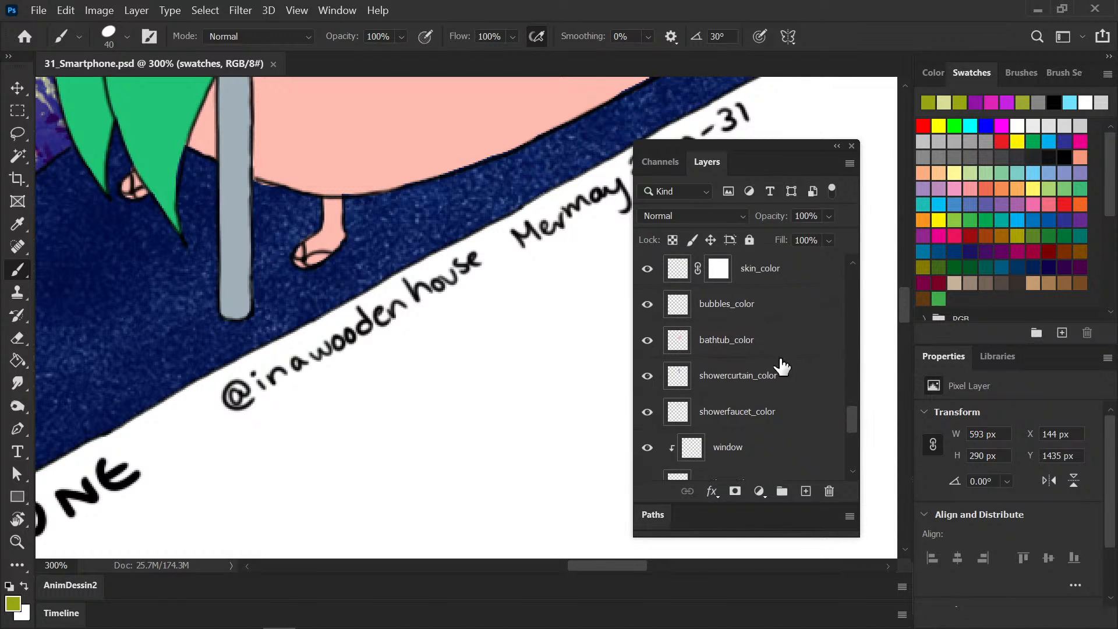
left_click(778, 339)
key("e")
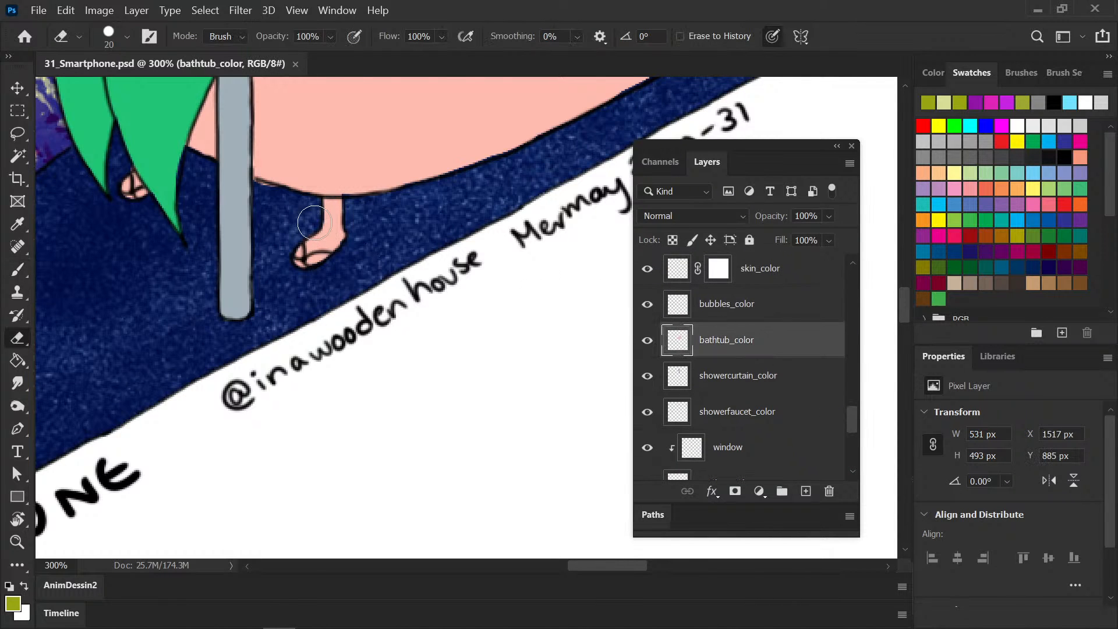
left_click_drag(314, 223, 263, 195)
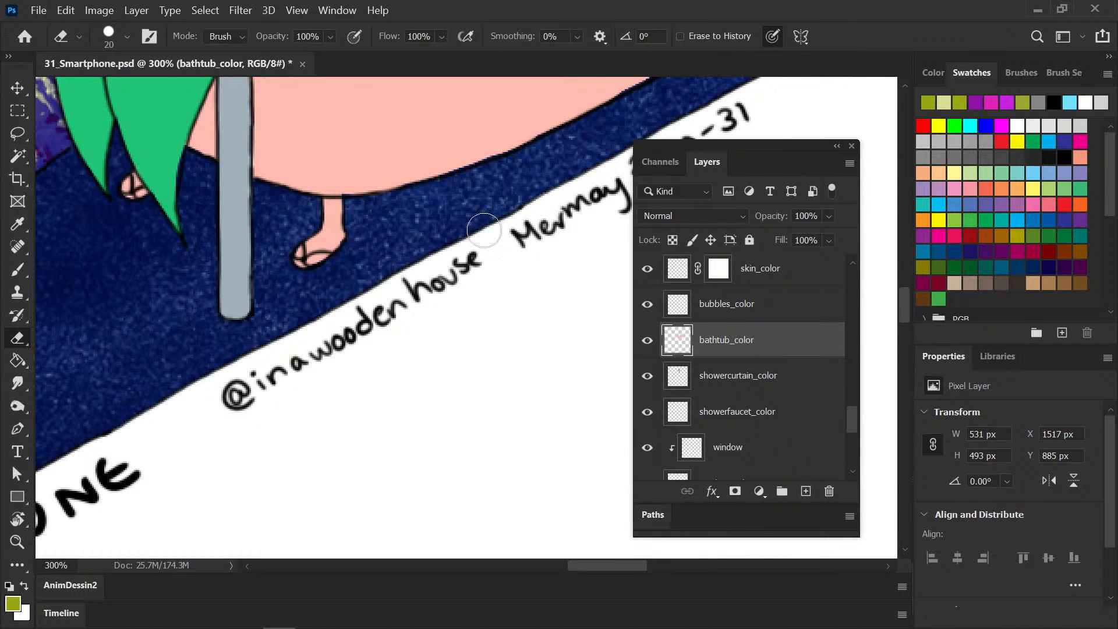
scroll(472, 334, "down", 4)
scroll(456, 336, "down", 1)
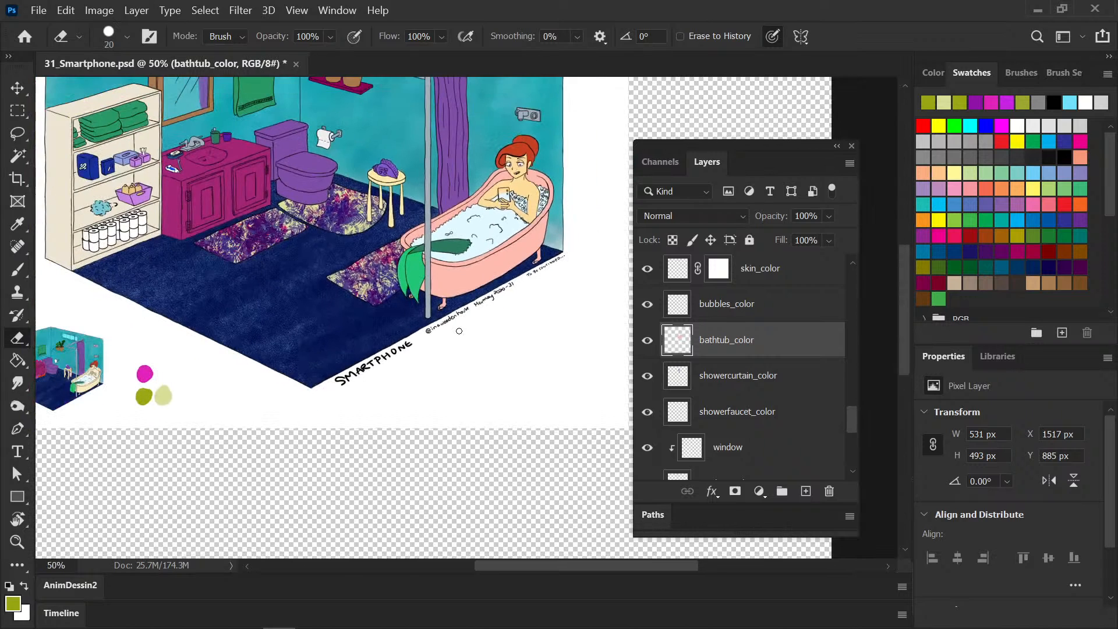
key("ctrl+s")
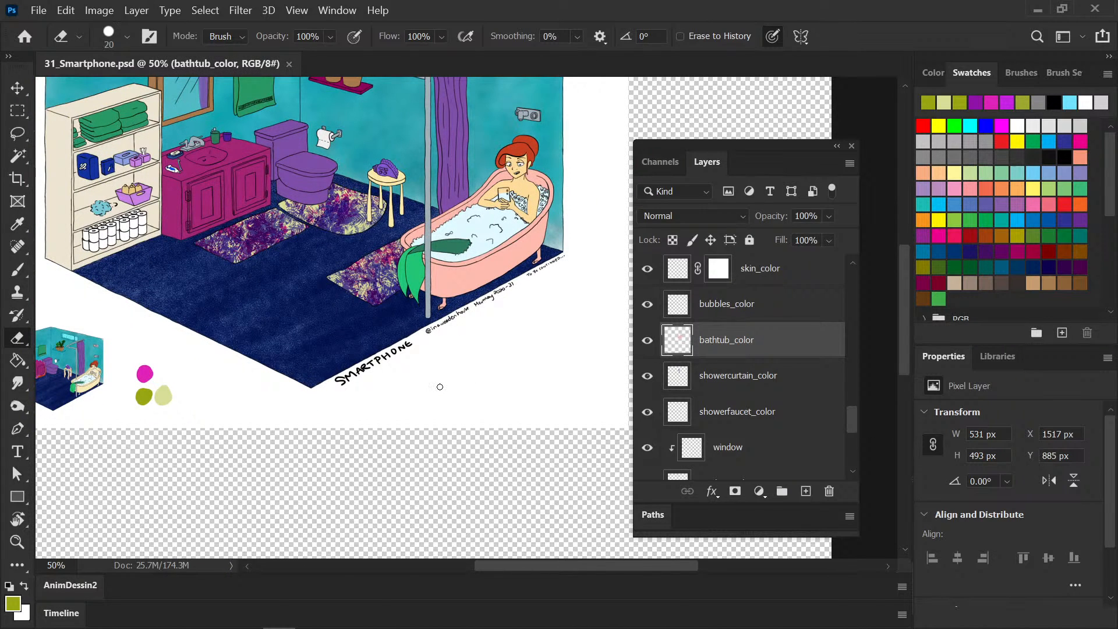